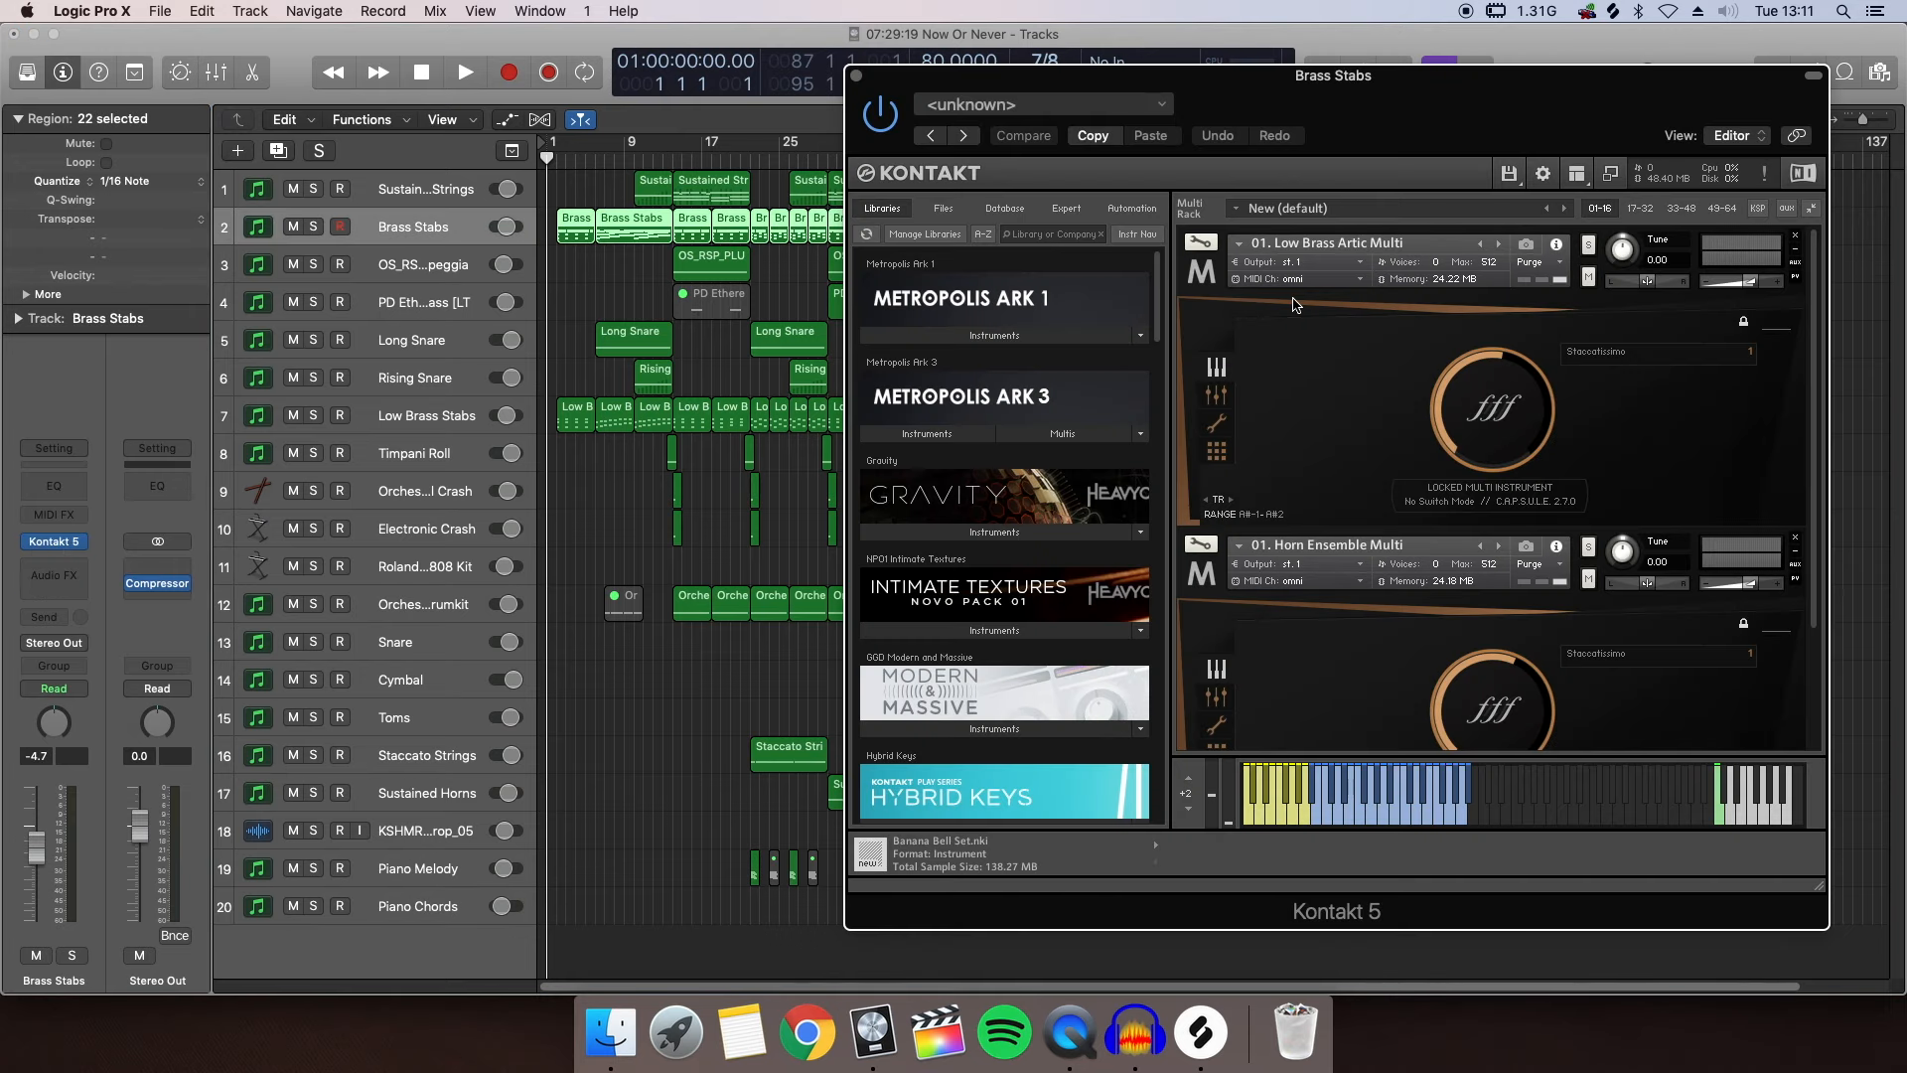
# Review the Kontakt instruments on the Brass Stabs track and play the track soloed from the start
pyautogui.scroll(-3, 1349, 660)
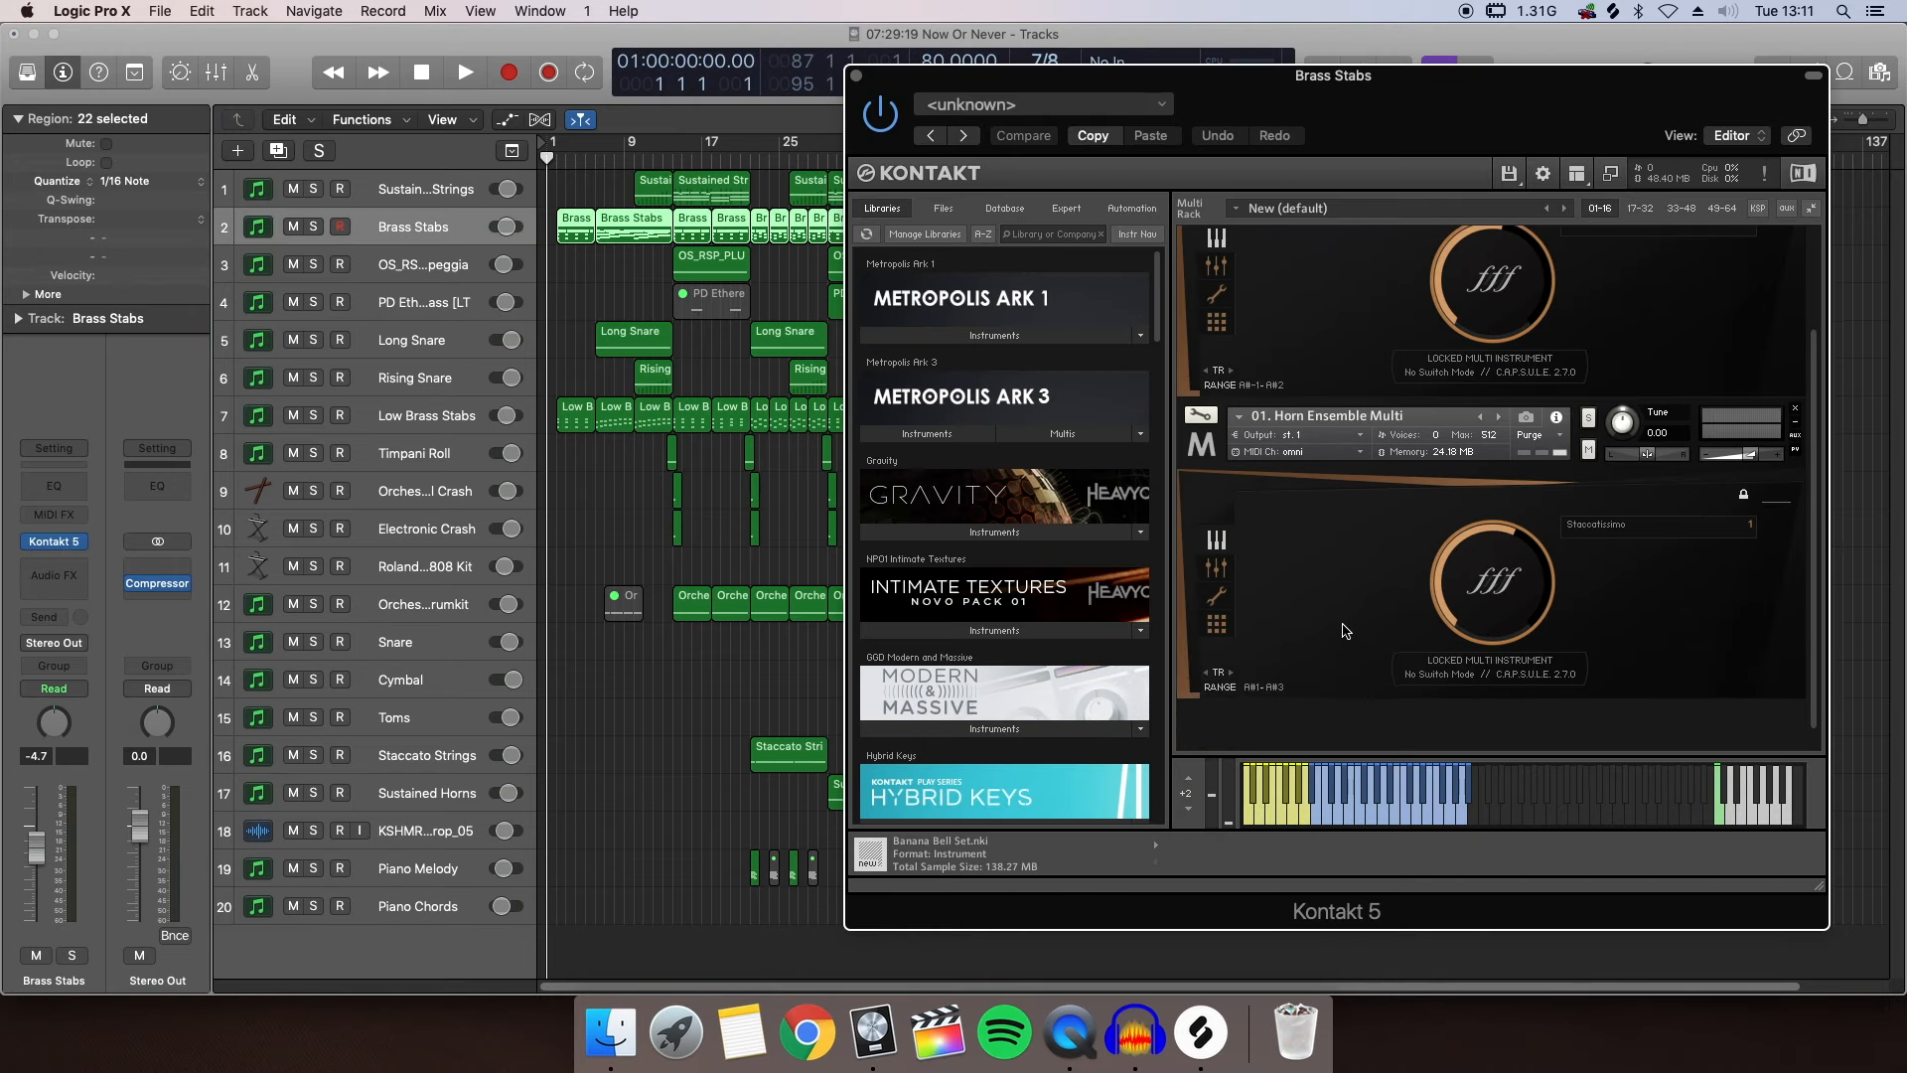
pyautogui.scroll(3, 1347, 555)
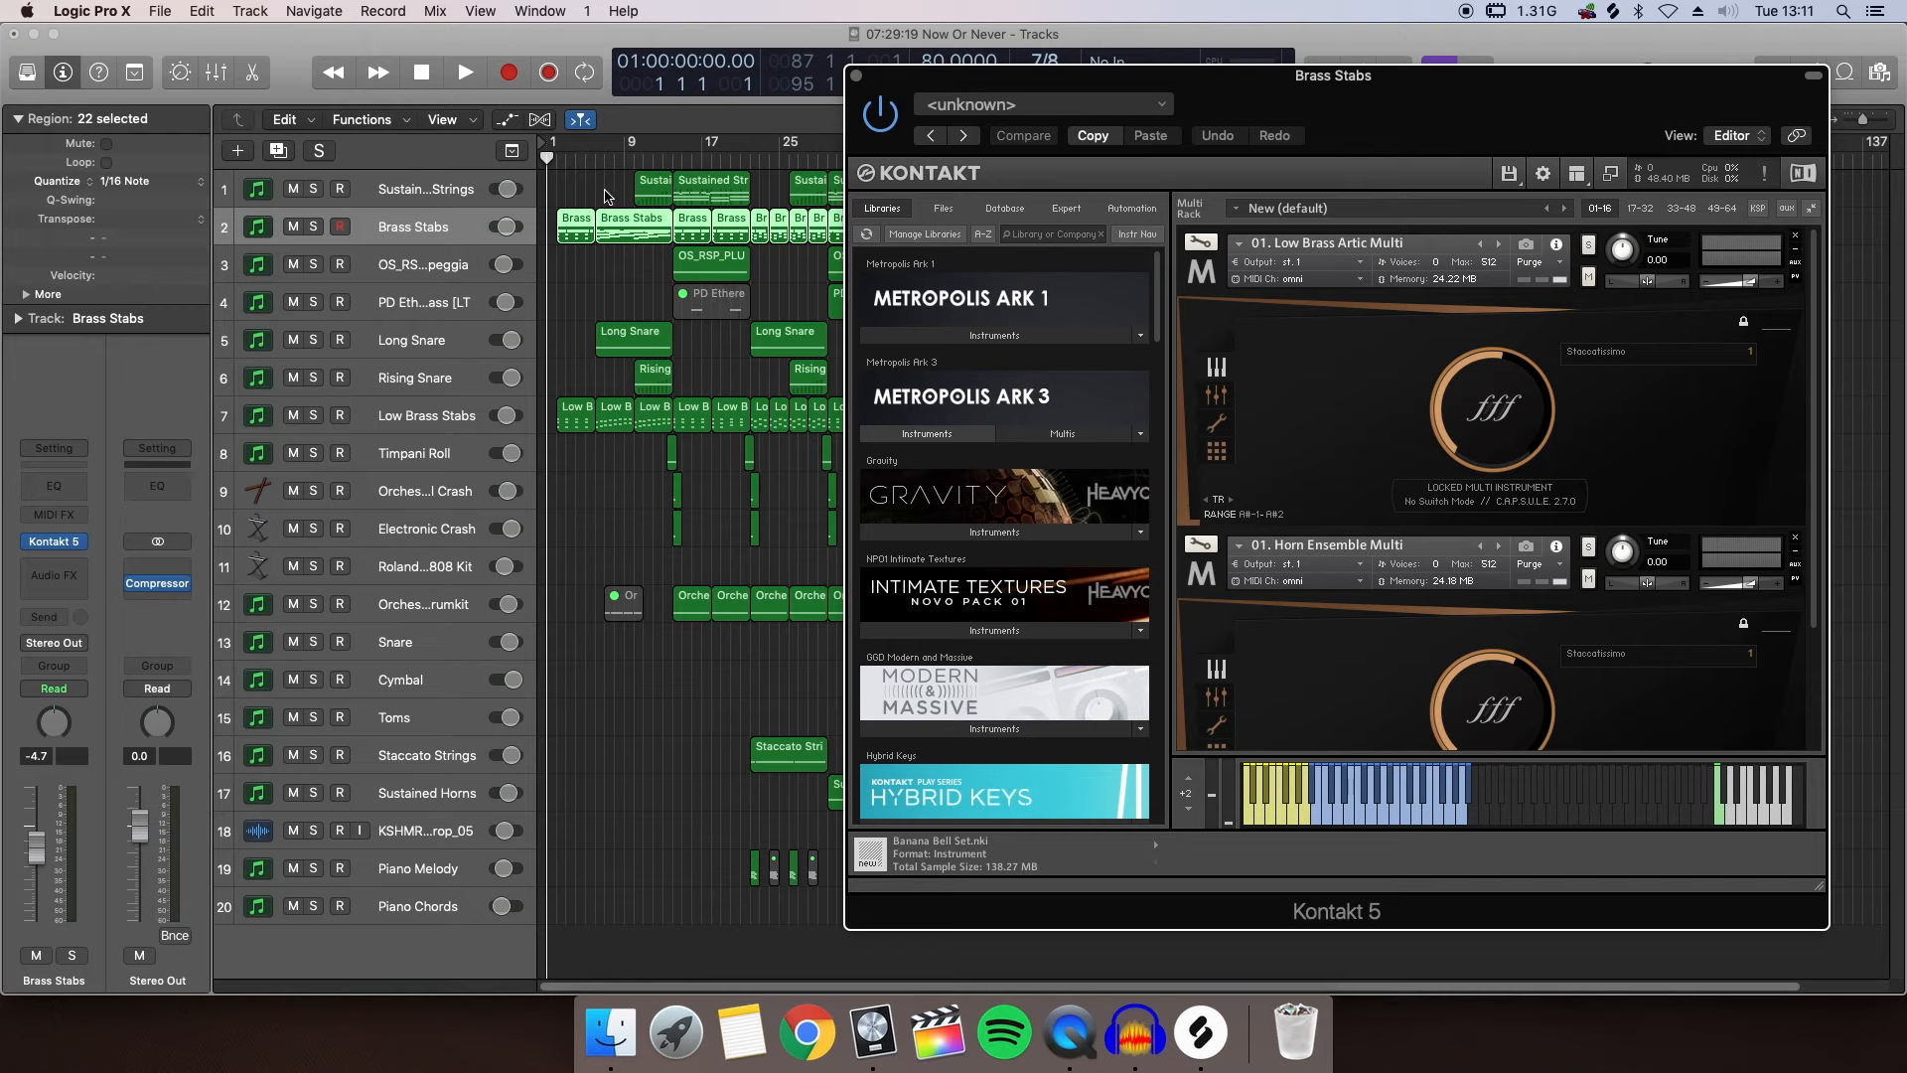
pyautogui.click(314, 227)
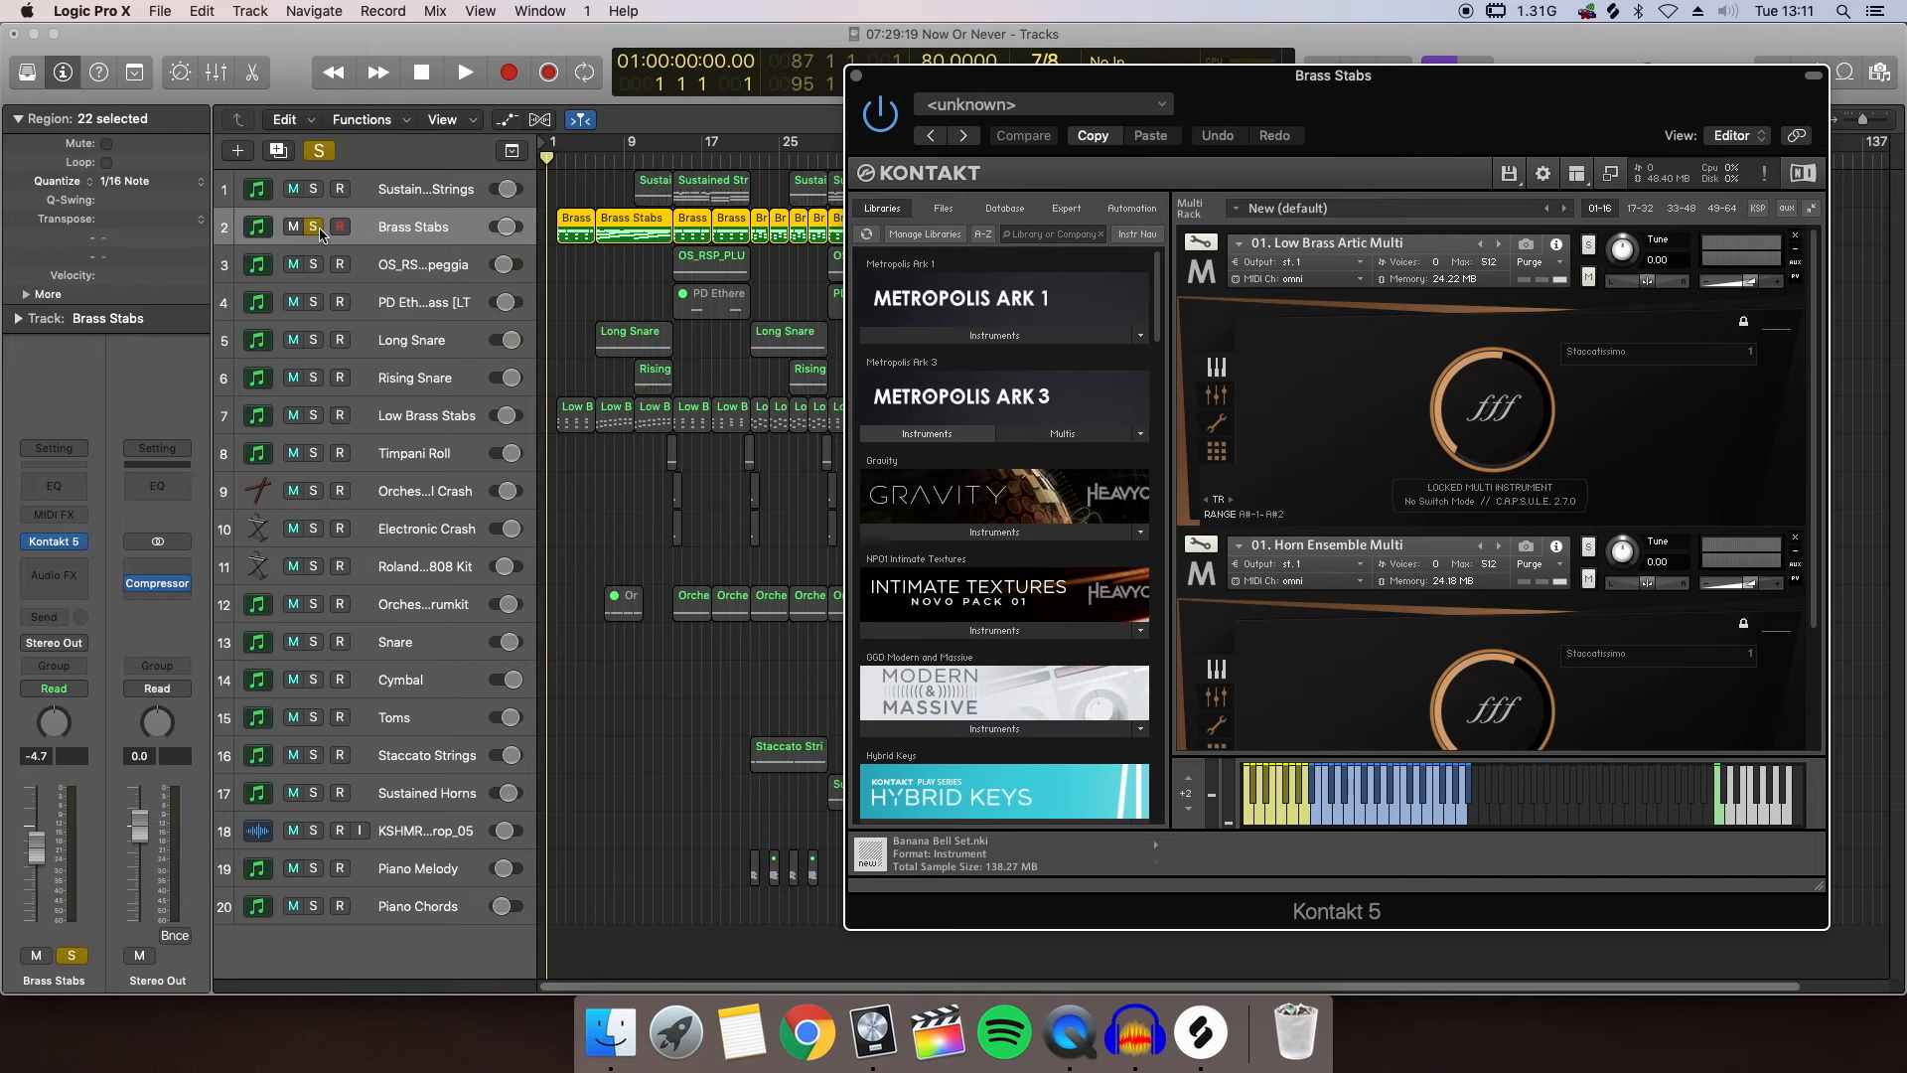
pyautogui.press('space')
pyautogui.press('space')
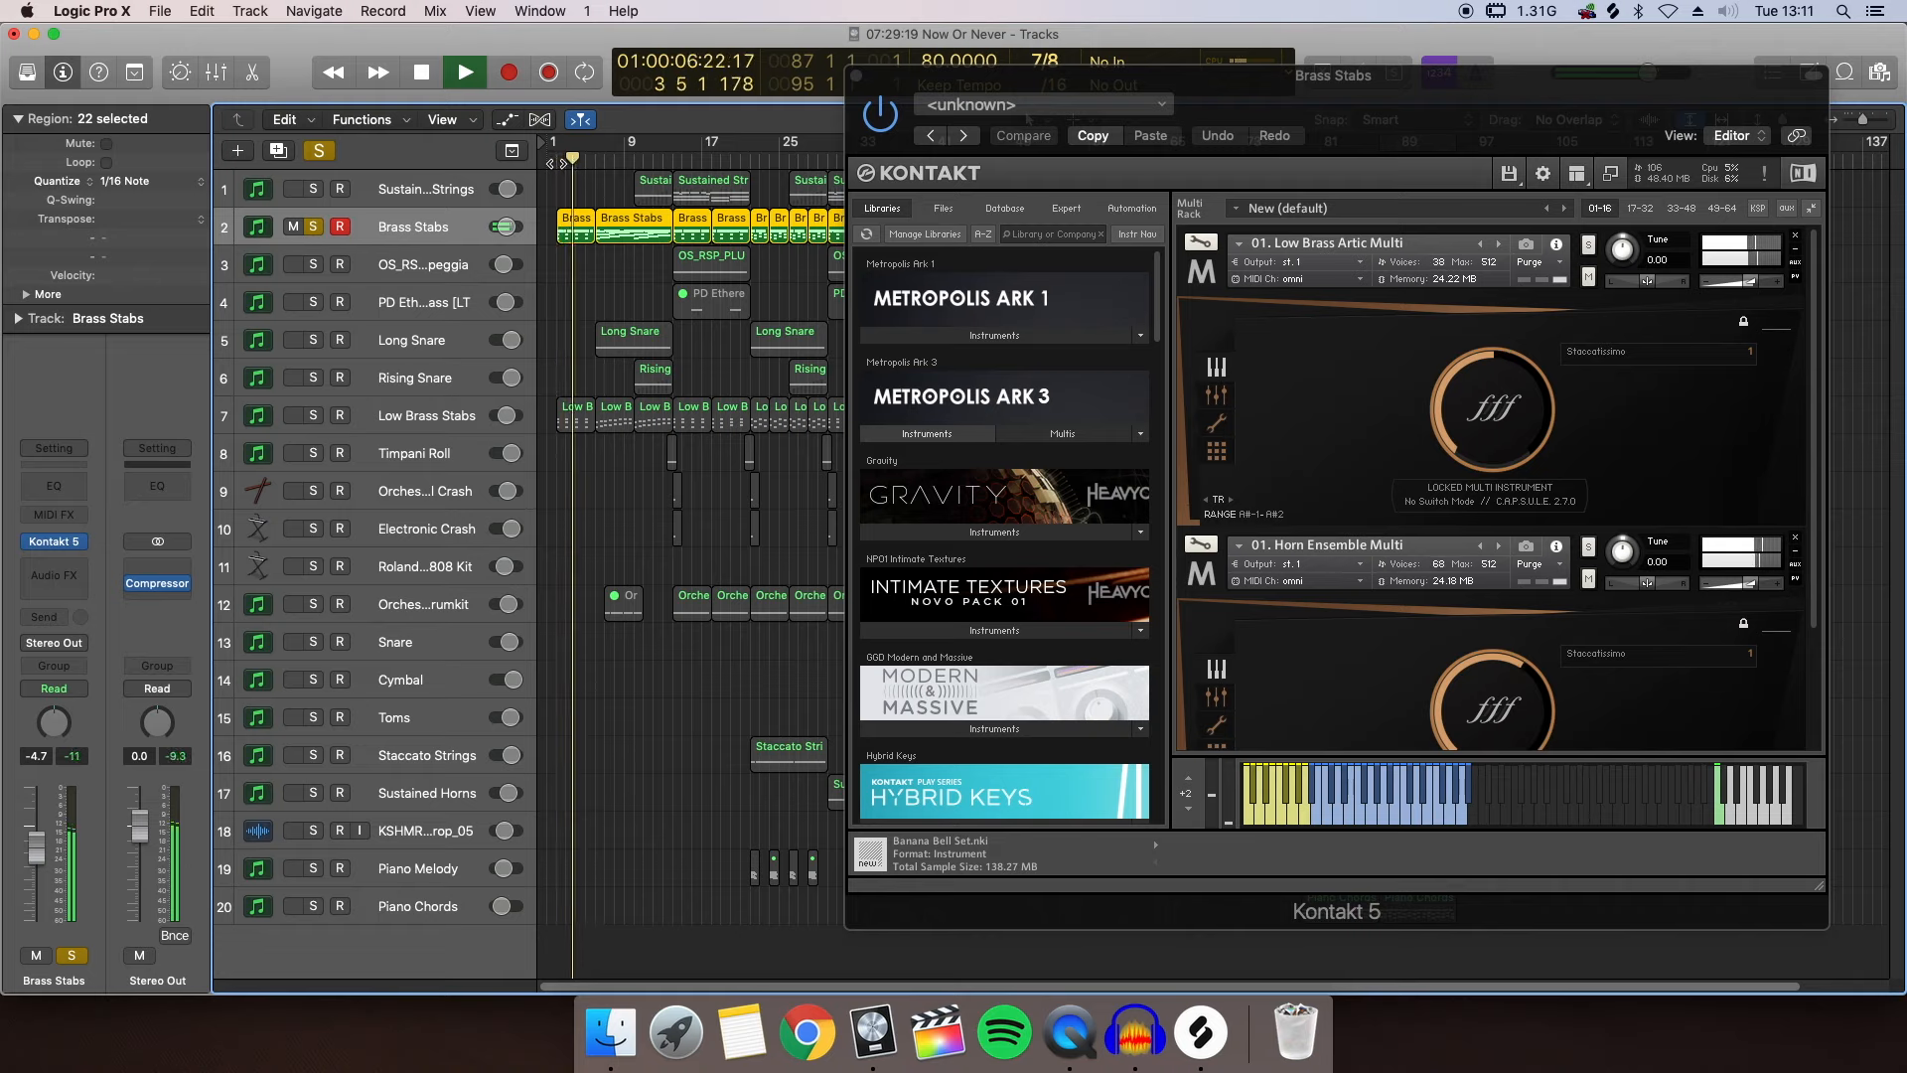
pyautogui.press('space')
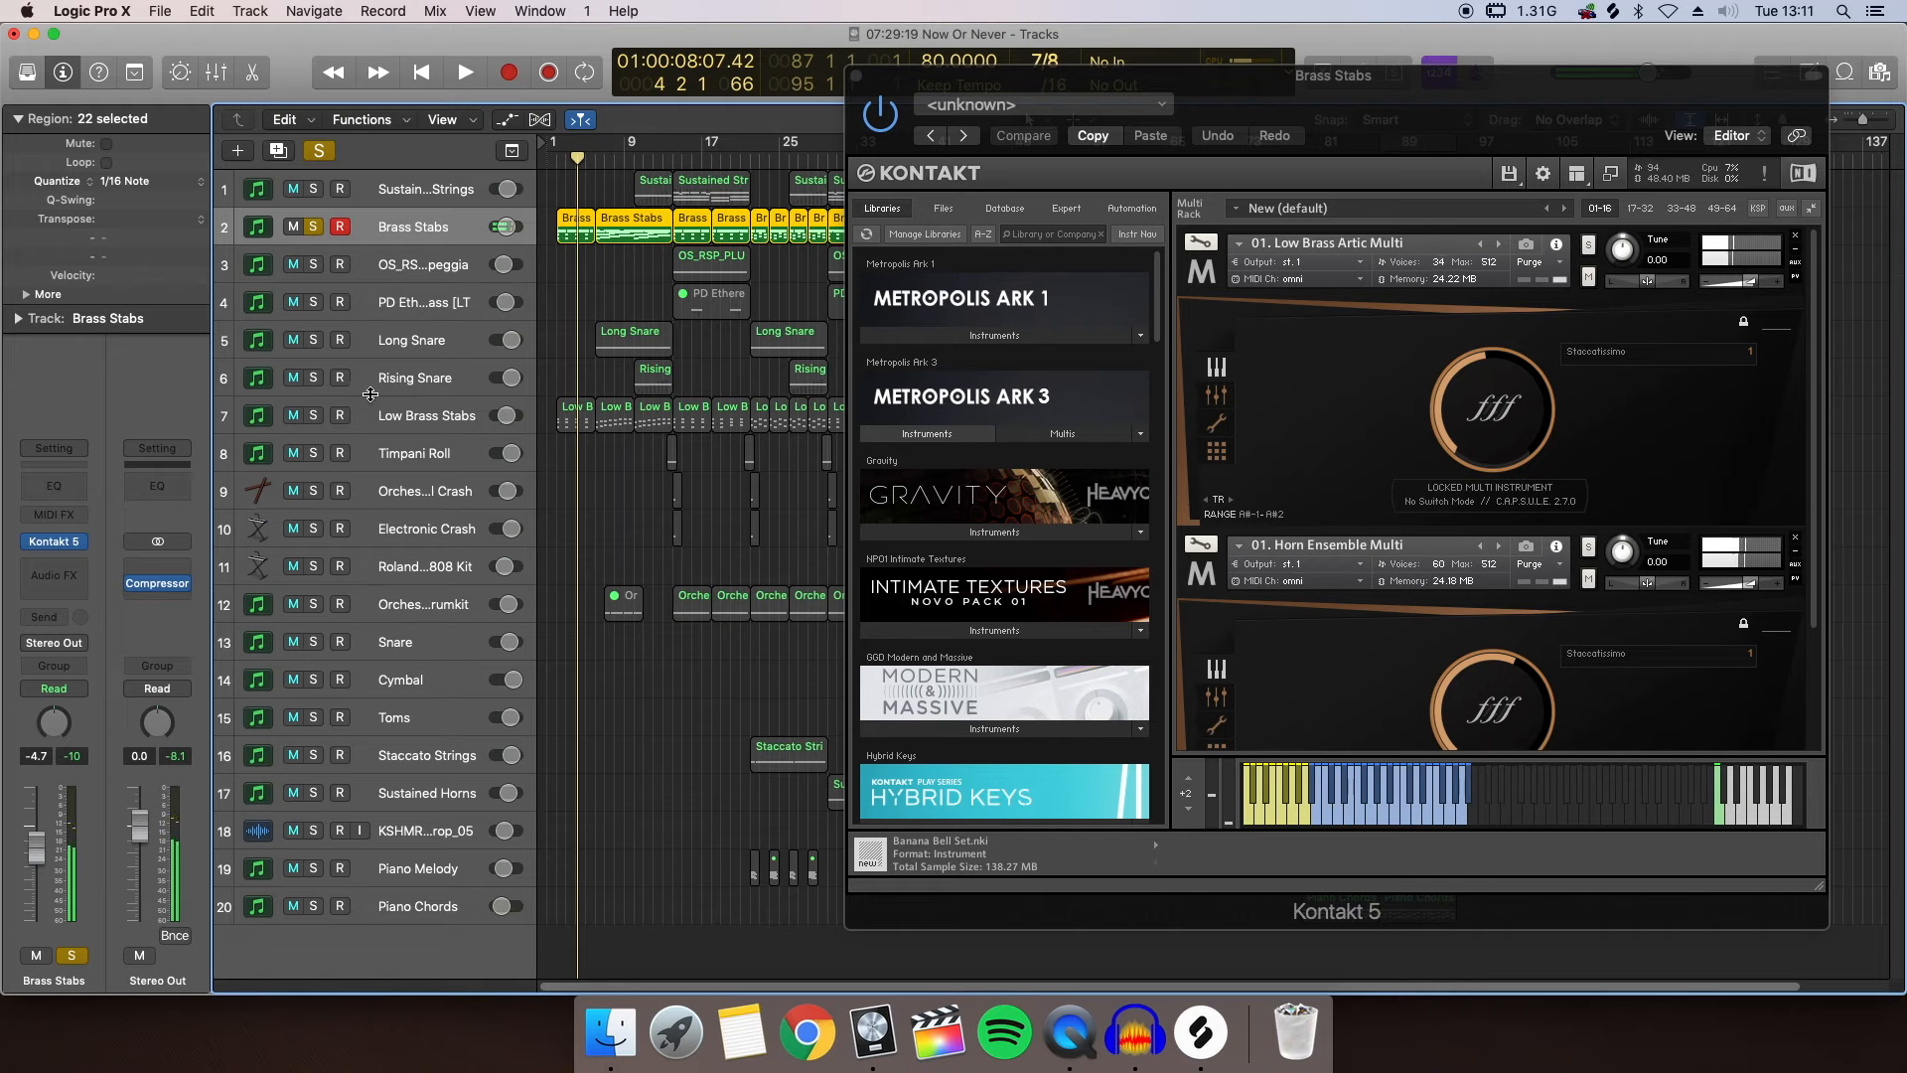
# Examine the Kontakt instruments loaded on the Low Brass Stabs track, through to the Barnack Contrabassoons
pyautogui.click(318, 424)
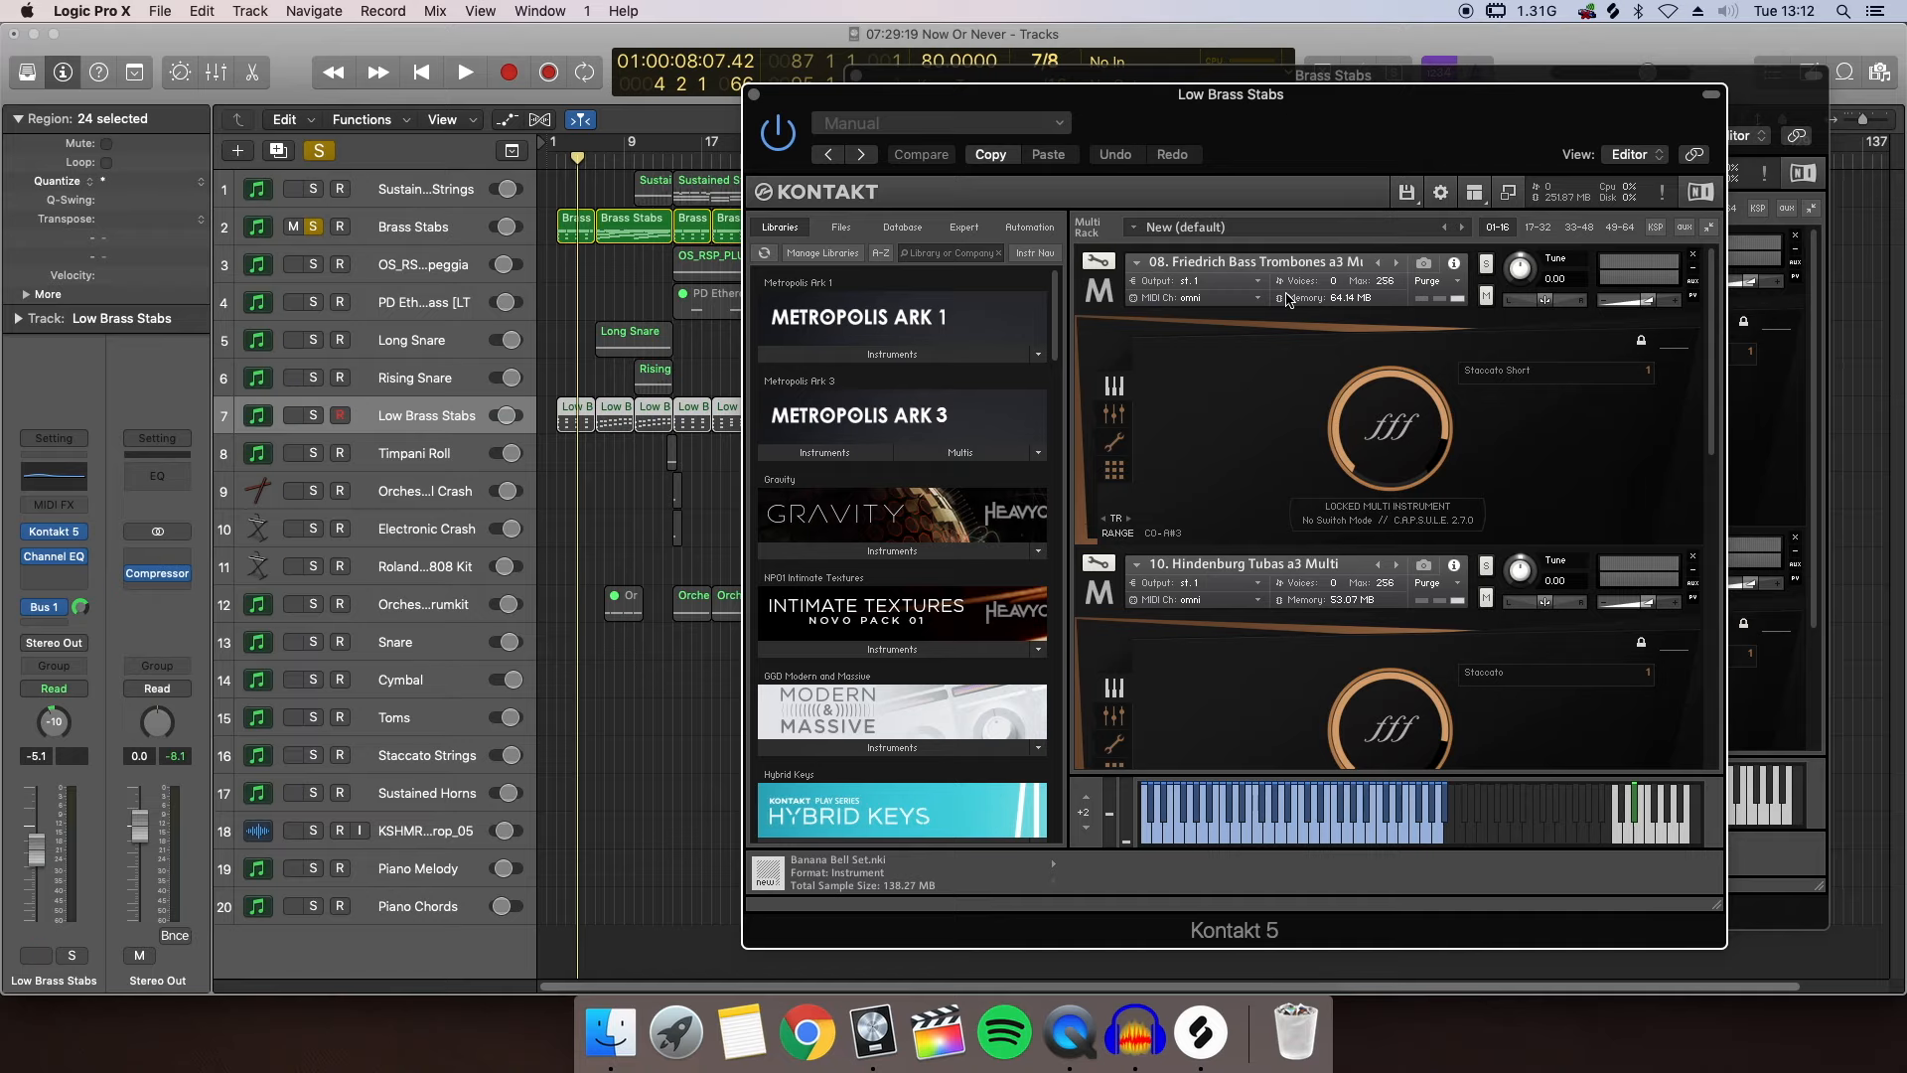
pyautogui.scroll(-5, 1254, 390)
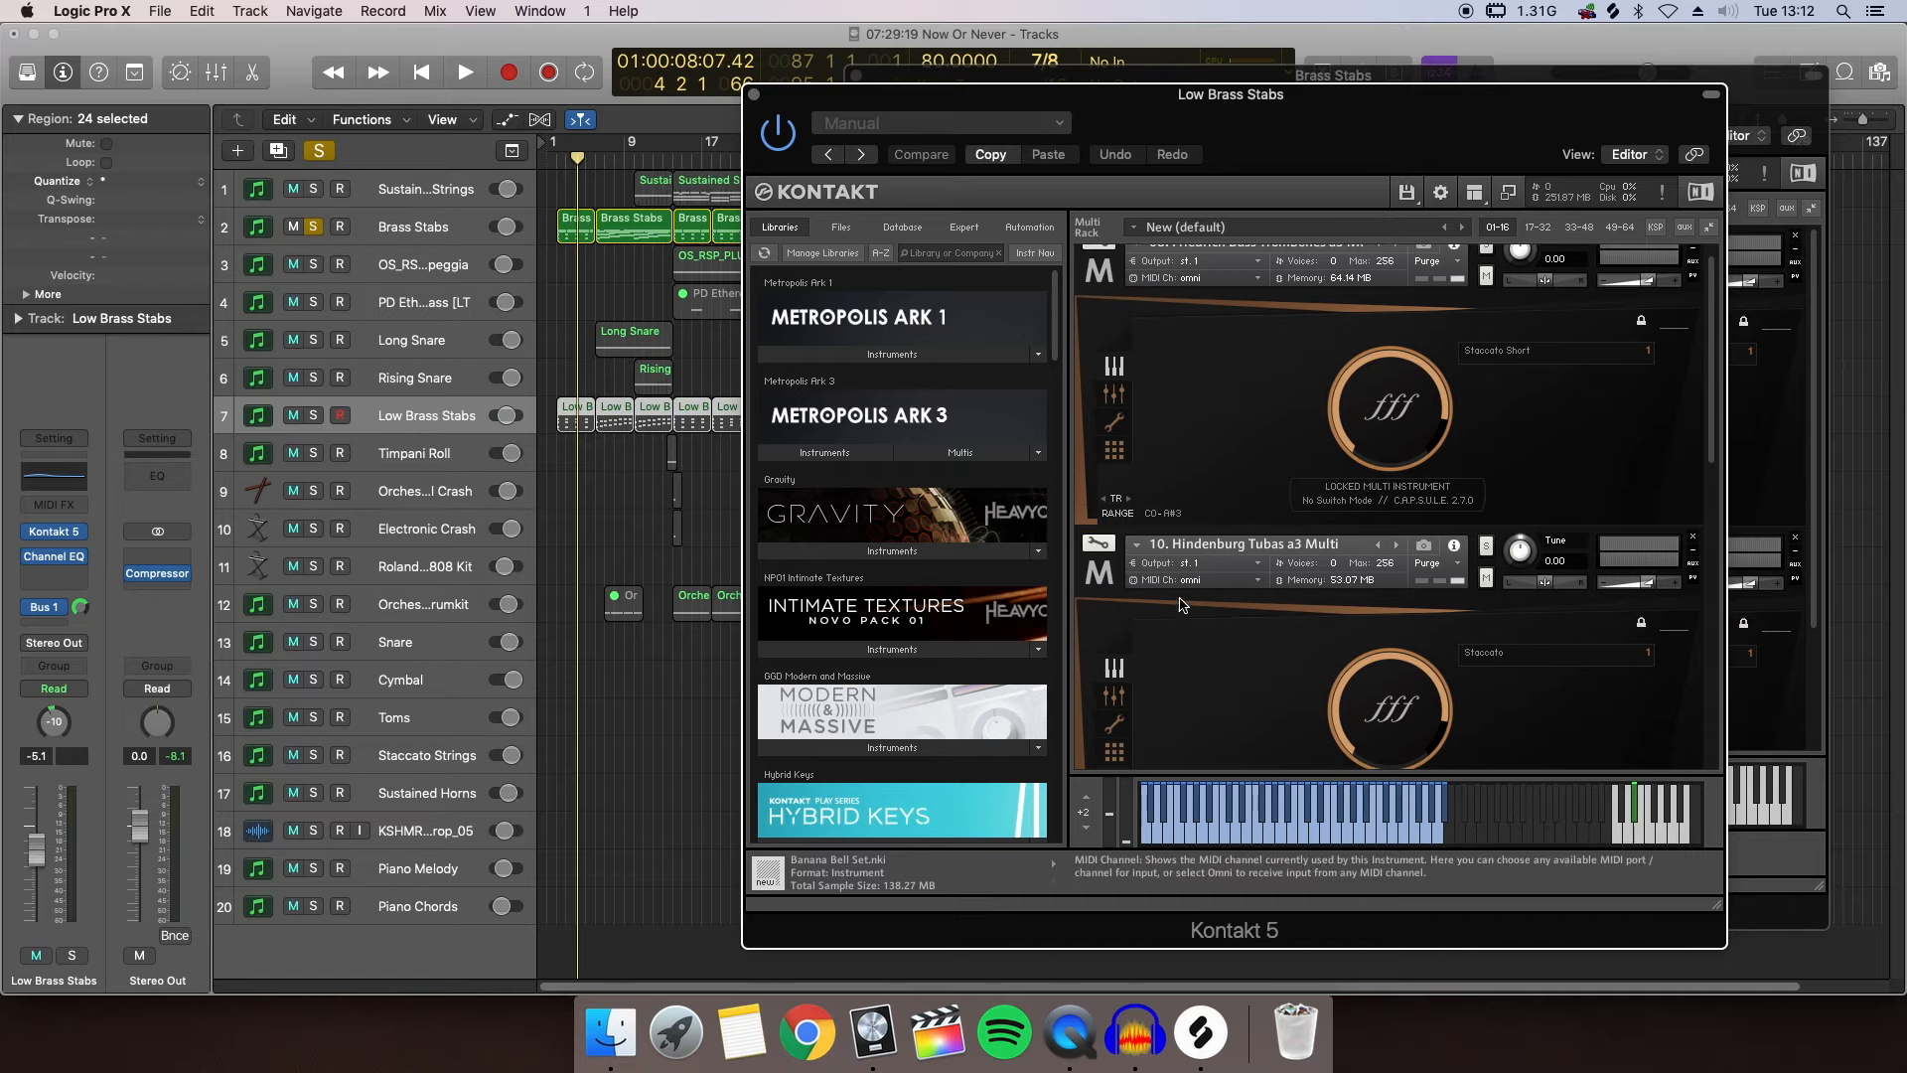
pyautogui.scroll(-8, 1245, 586)
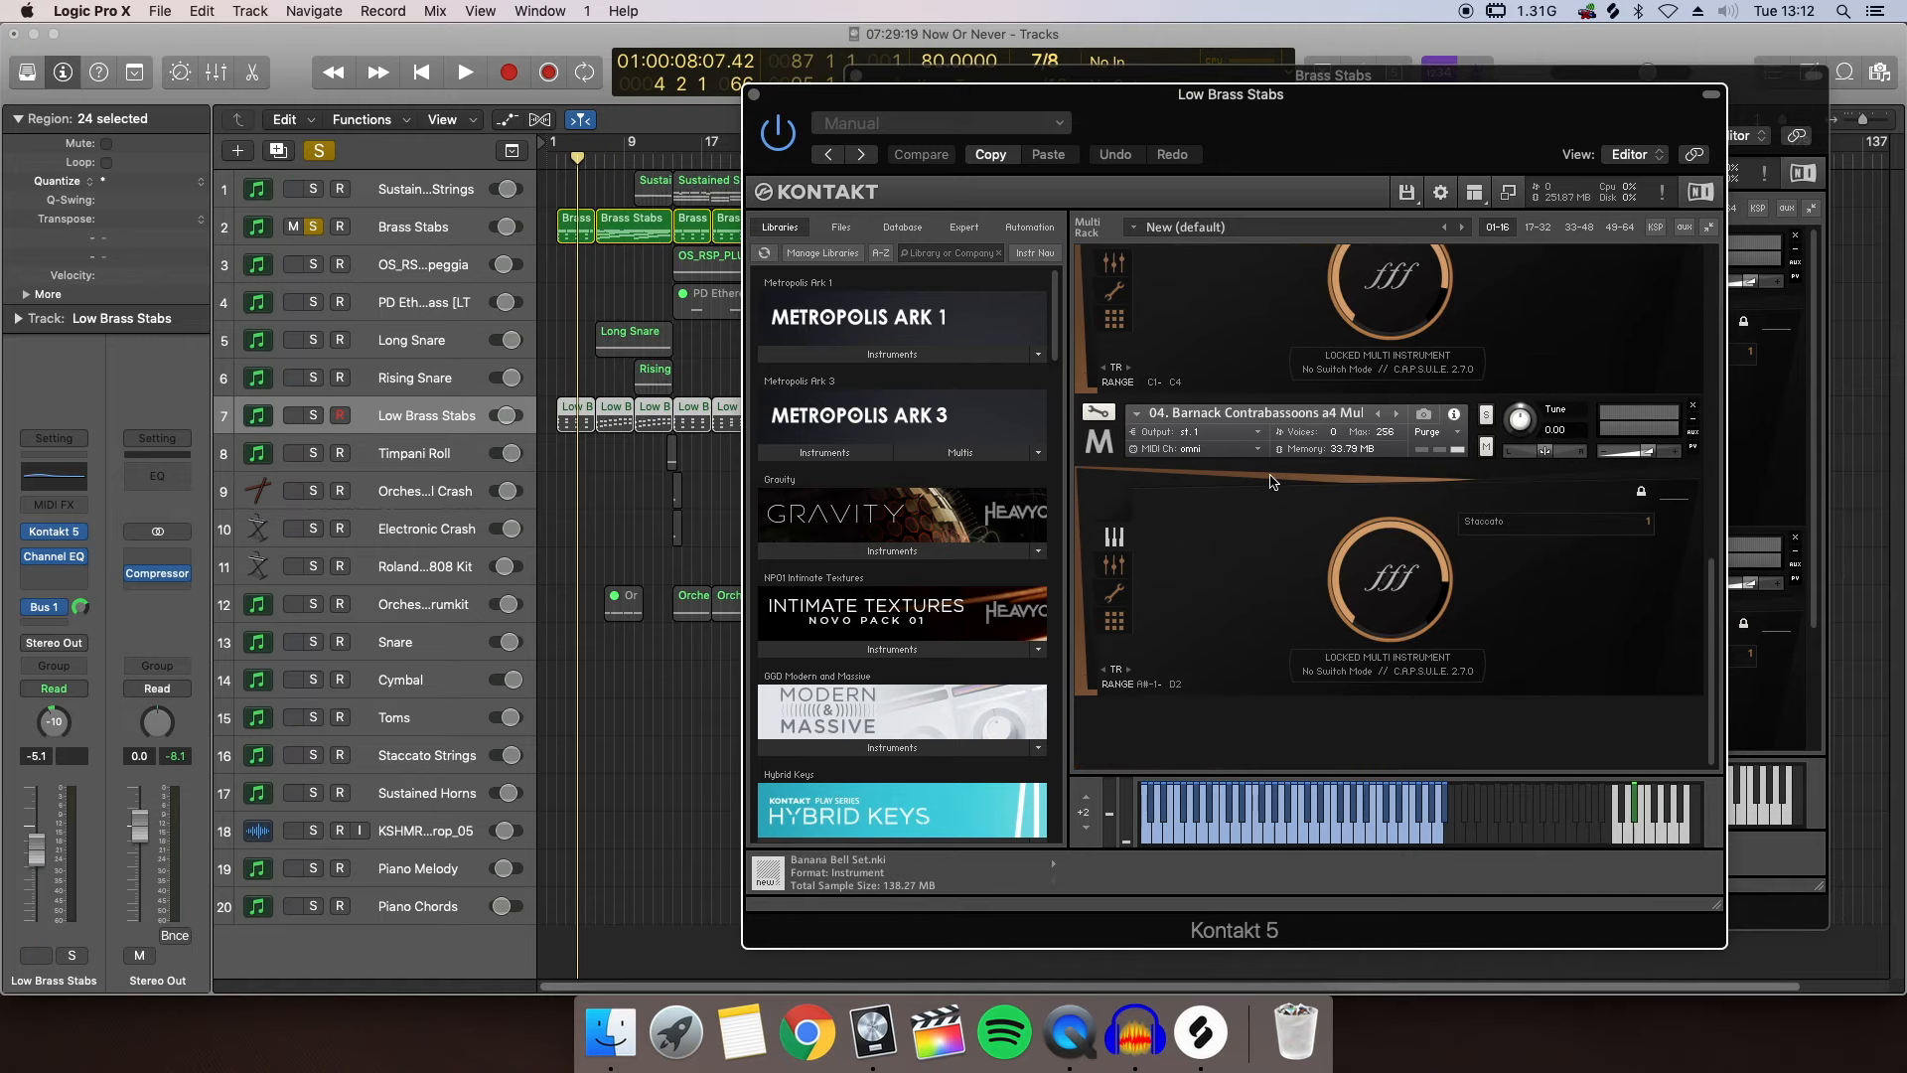
pyautogui.scroll(3, 1198, 483)
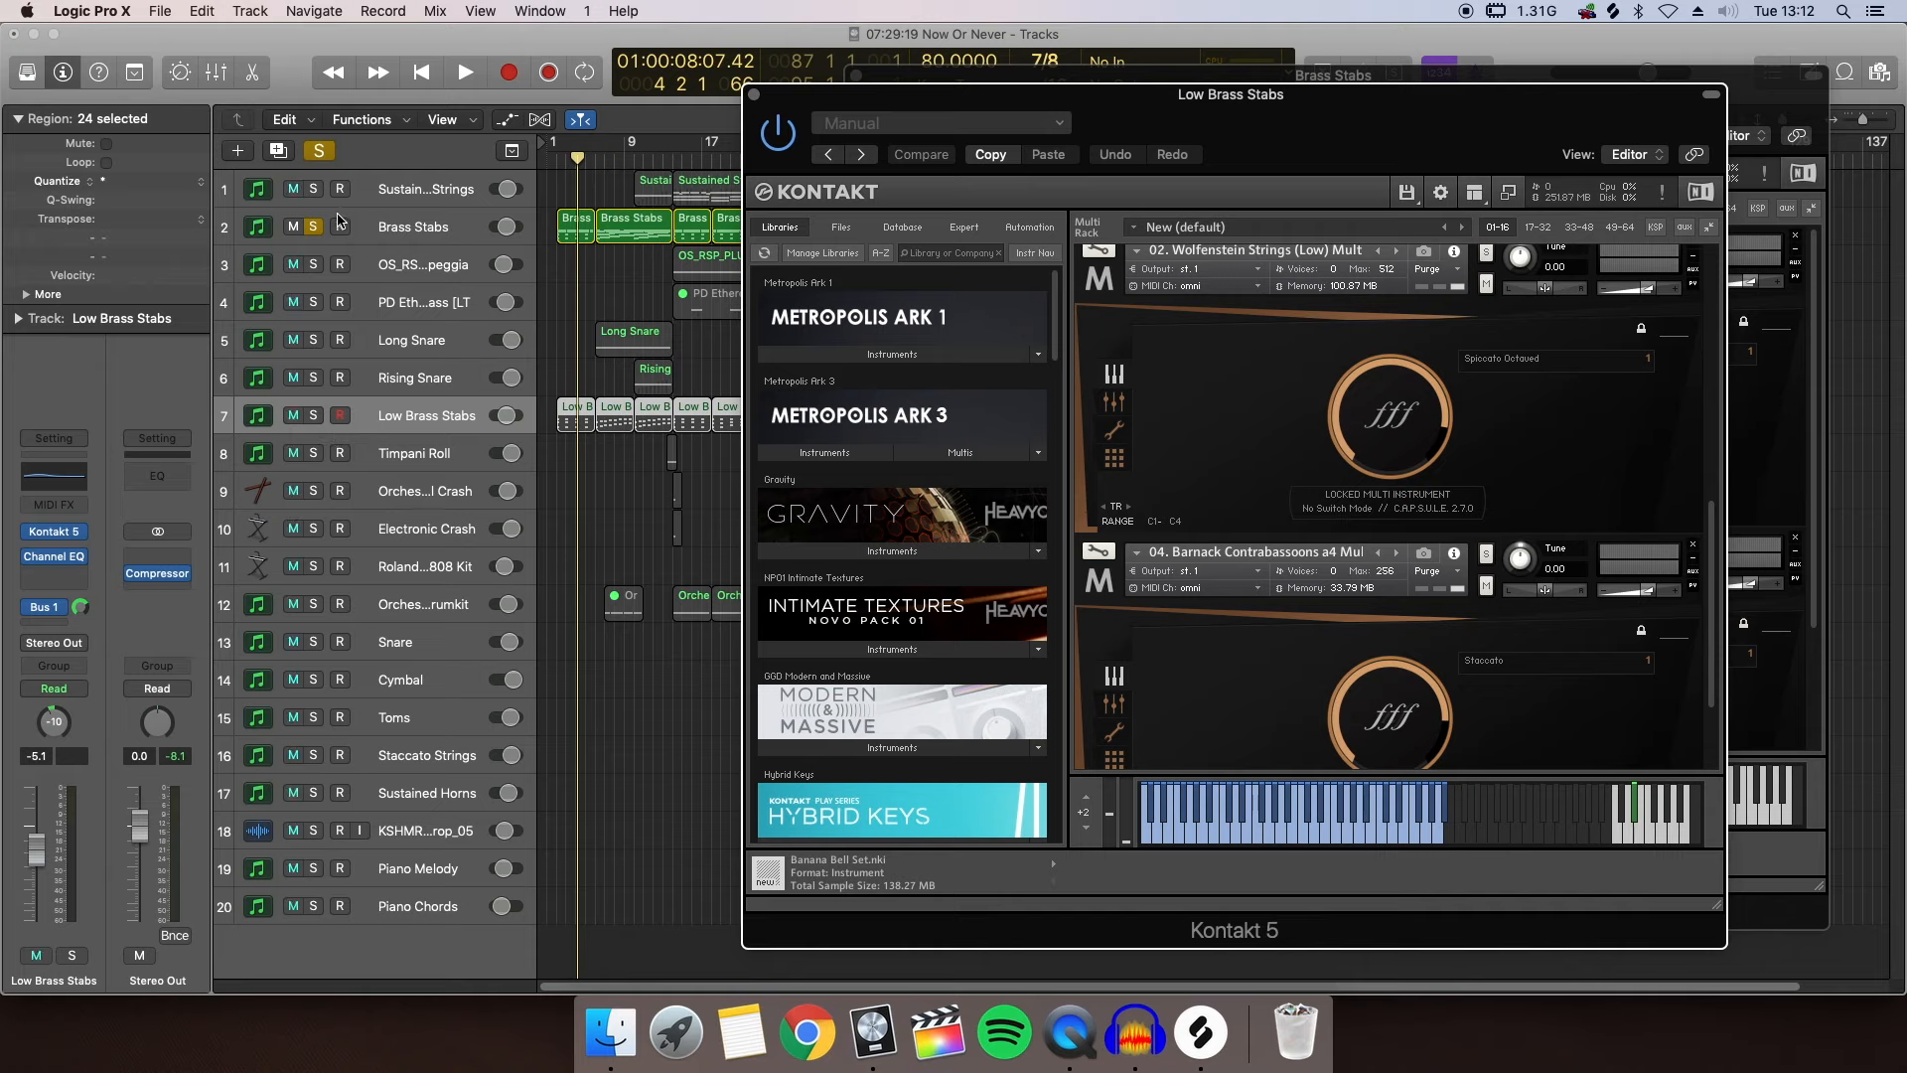
# Play the Low Brass Stabs track soloed and add Brass Stabs to the solo during playback
pyautogui.click(313, 227)
pyautogui.click(311, 416)
pyautogui.press('space')
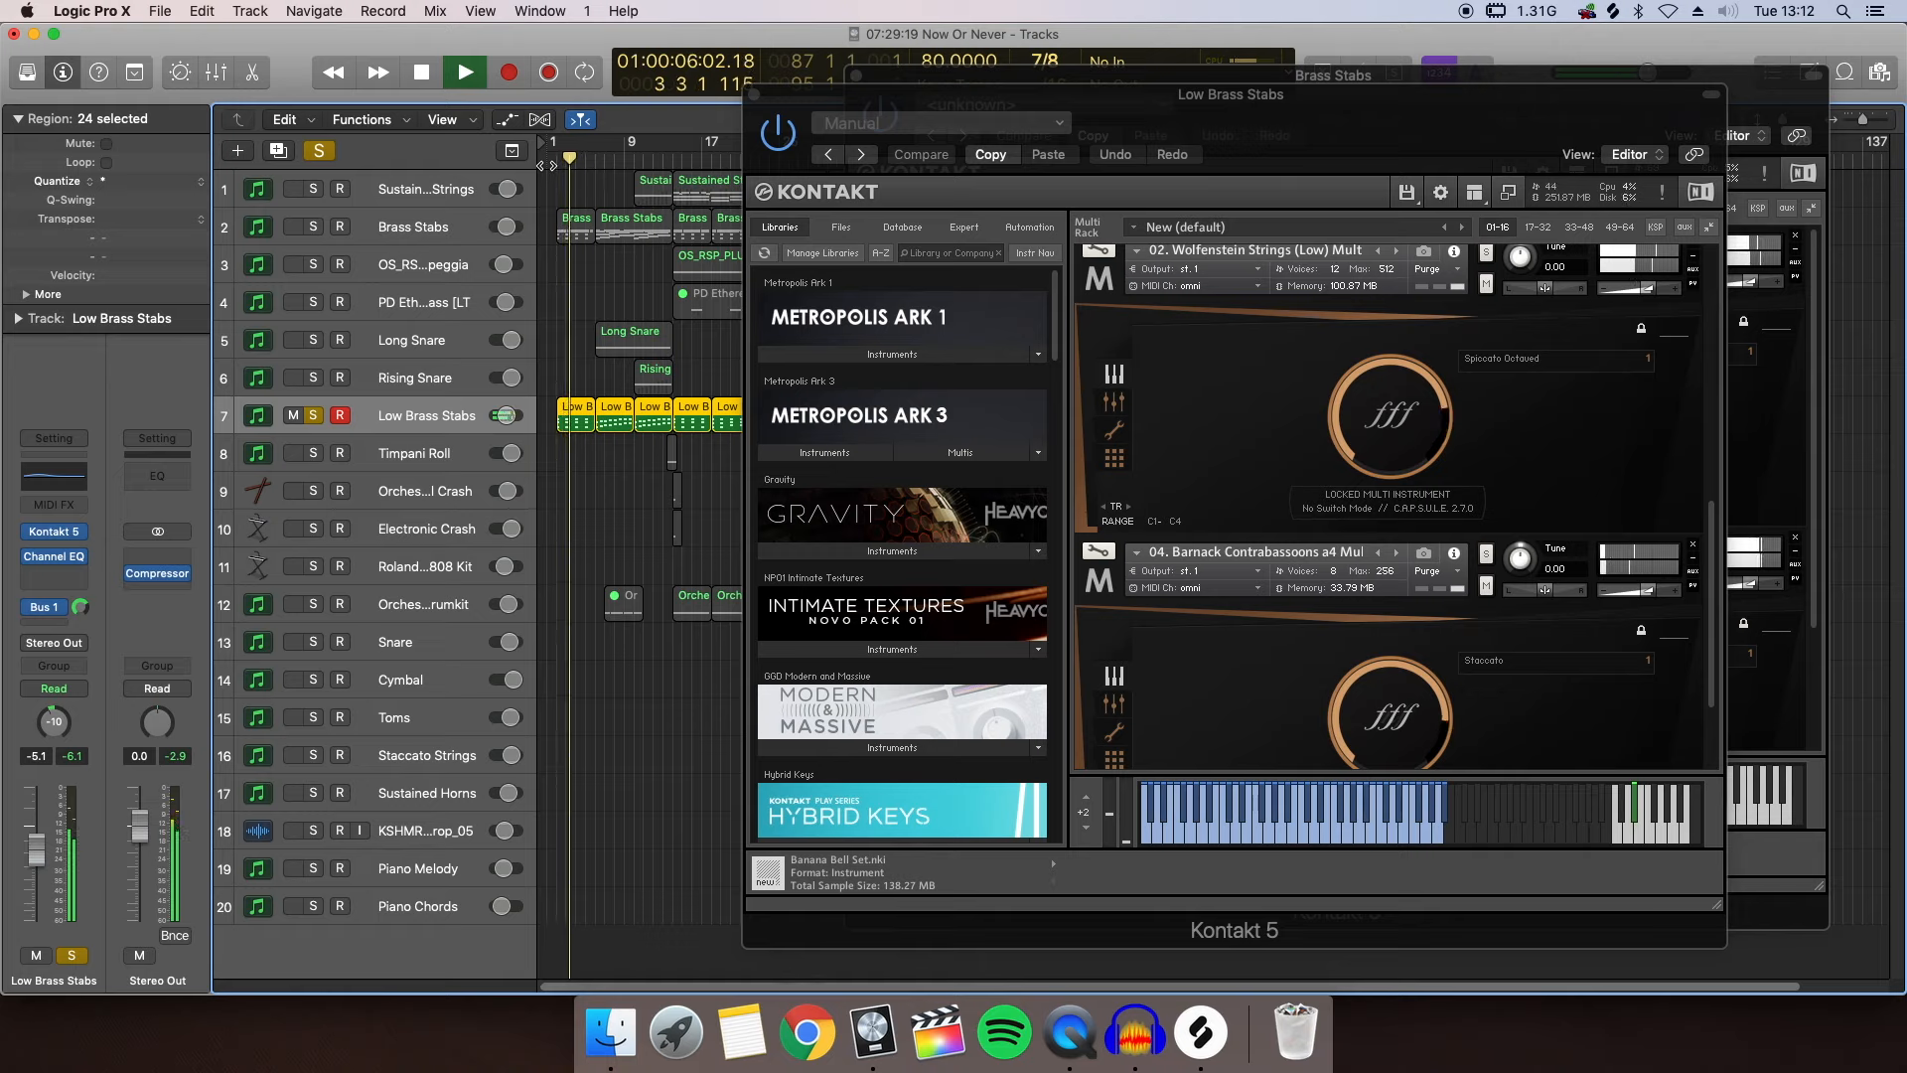
pyautogui.click(314, 227)
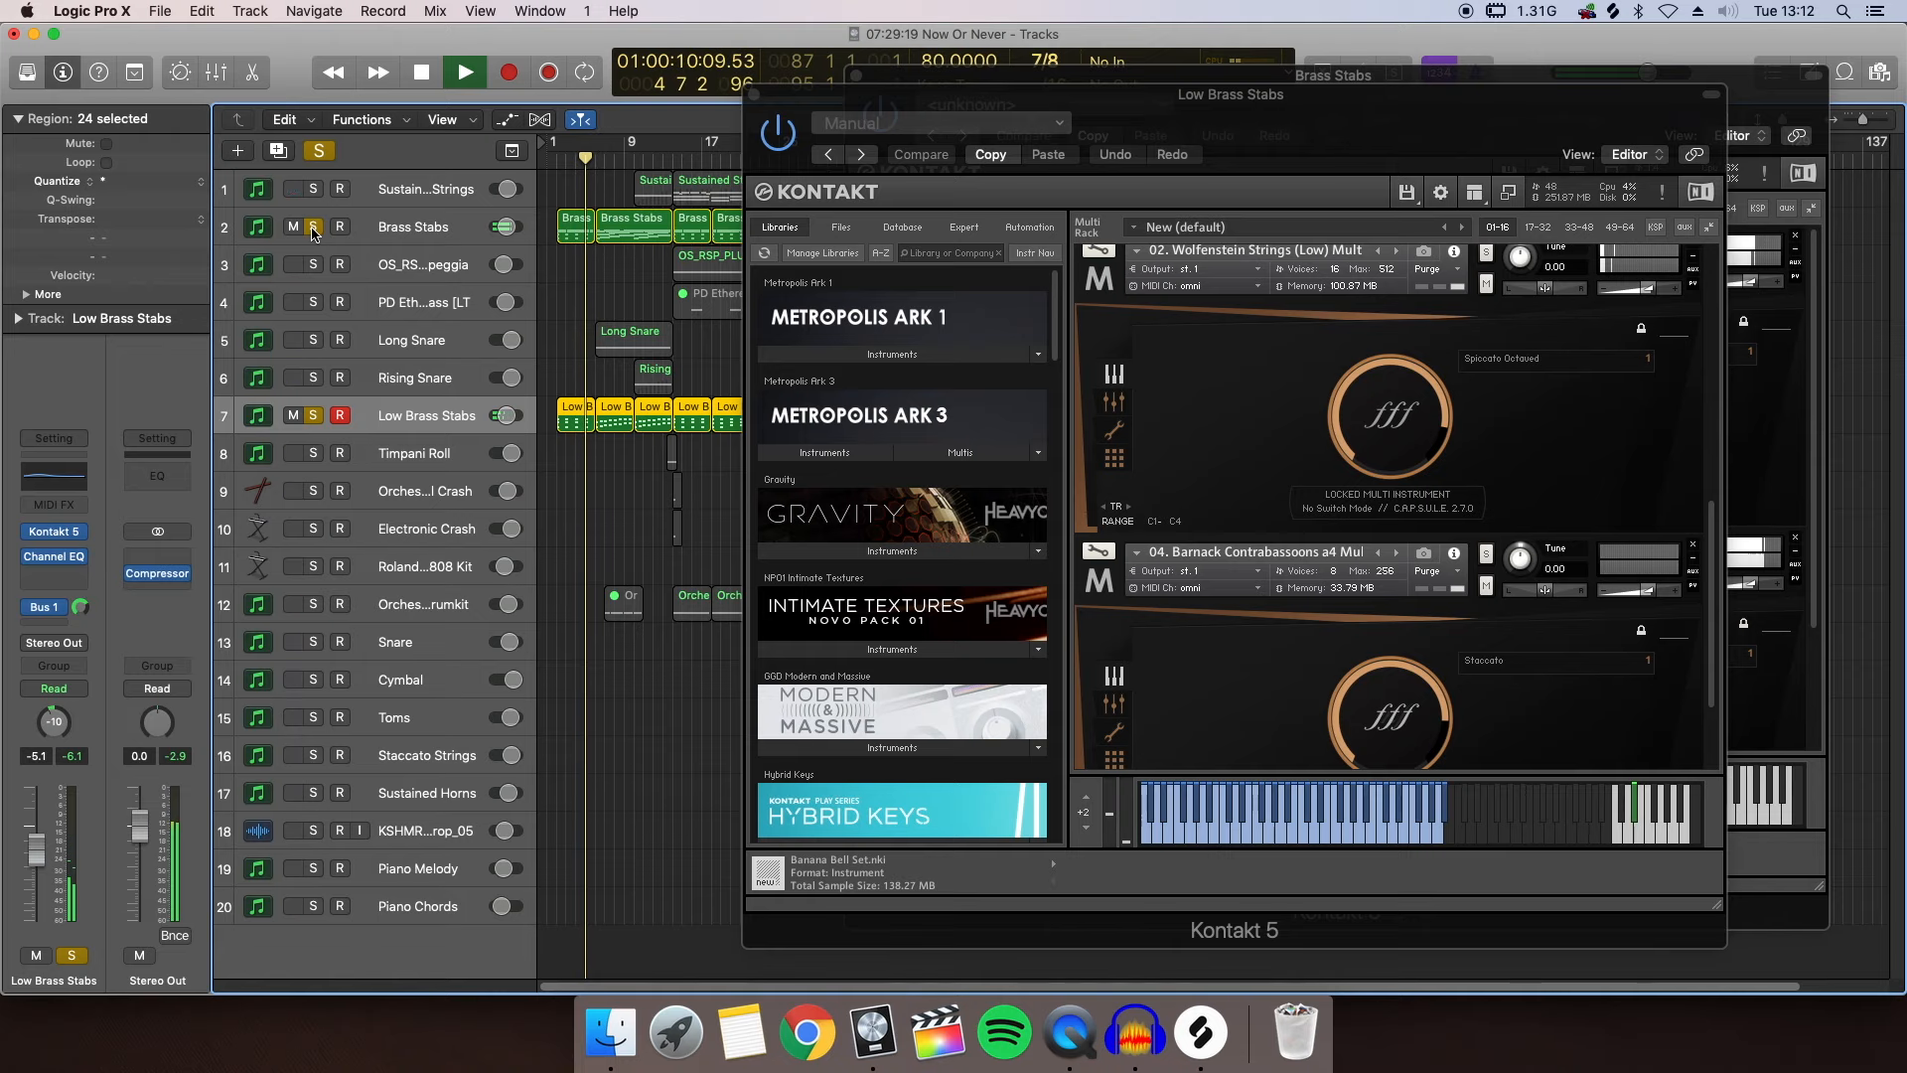
pyautogui.press('space')
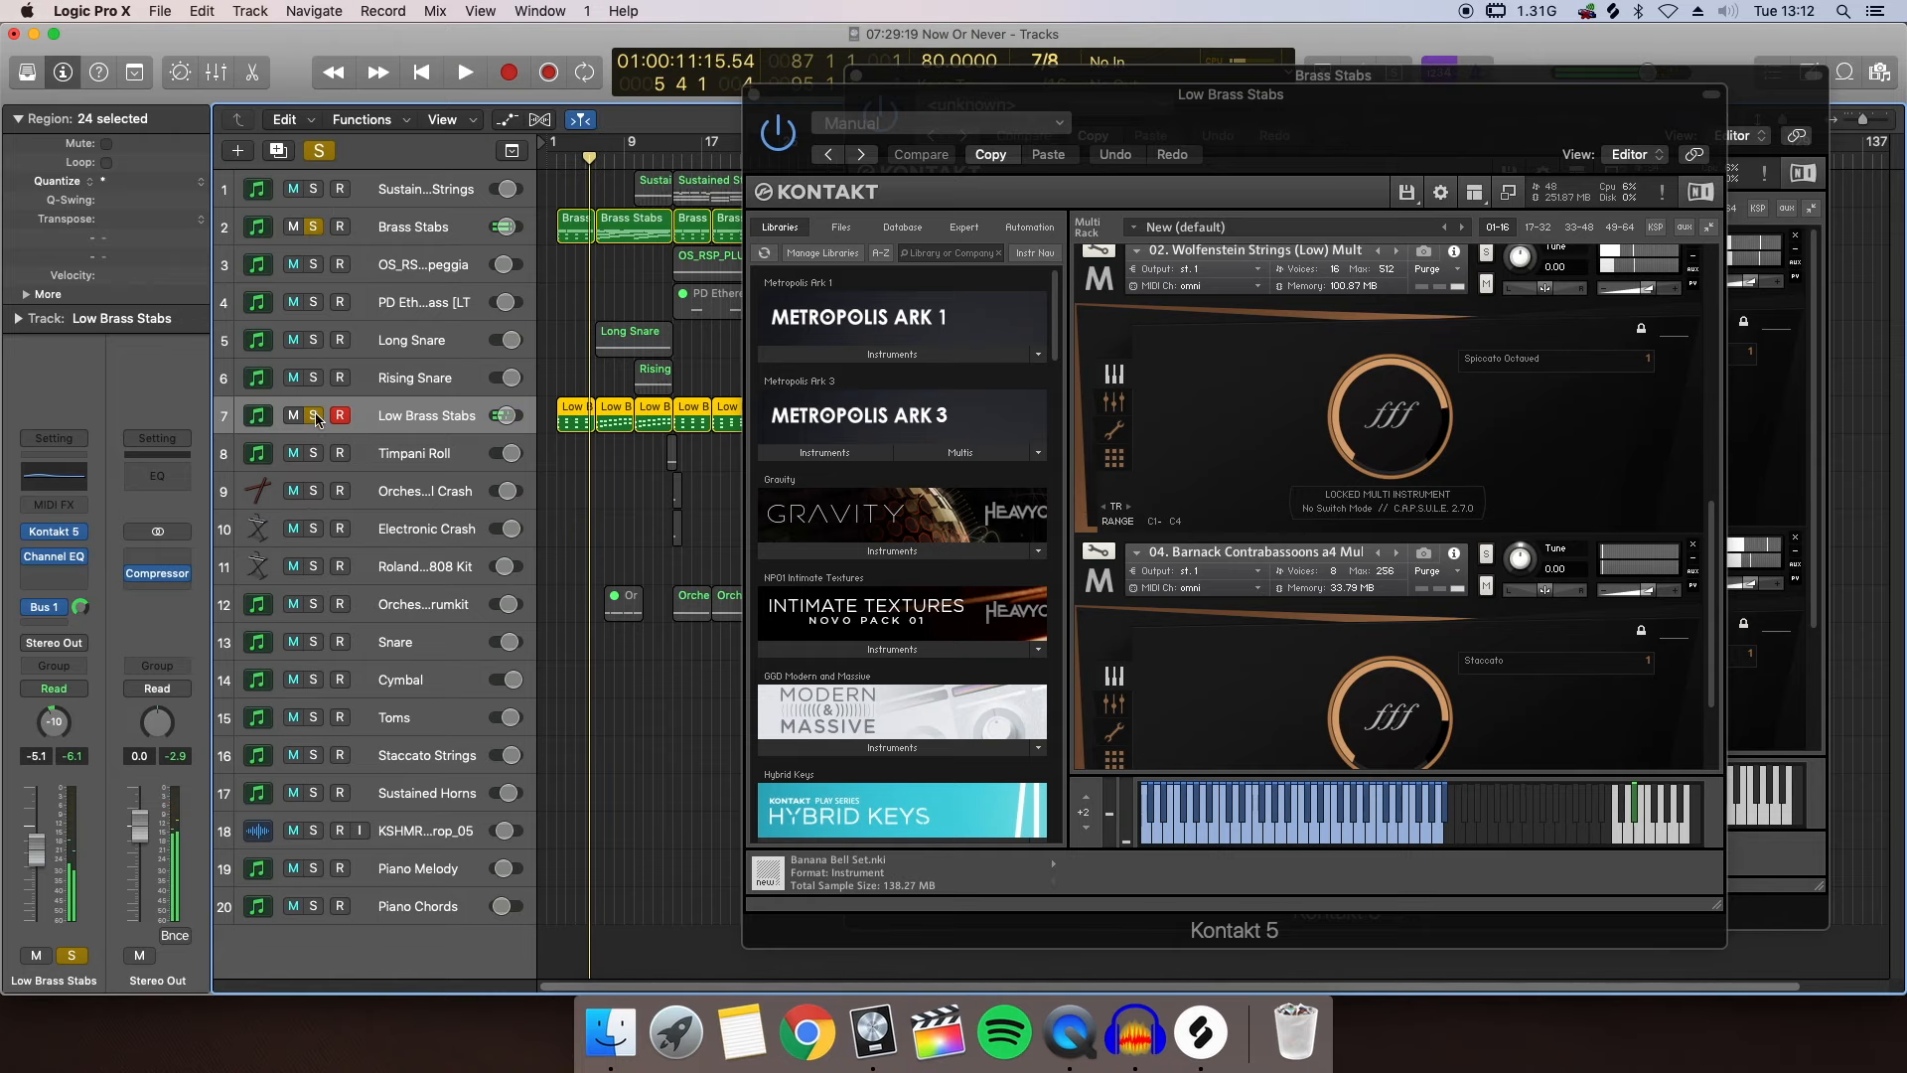
# Close both brass Kontakt windows and clear the solo on the two brass tracks
pyautogui.press('s')
pyautogui.click(754, 94)
pyautogui.click(856, 76)
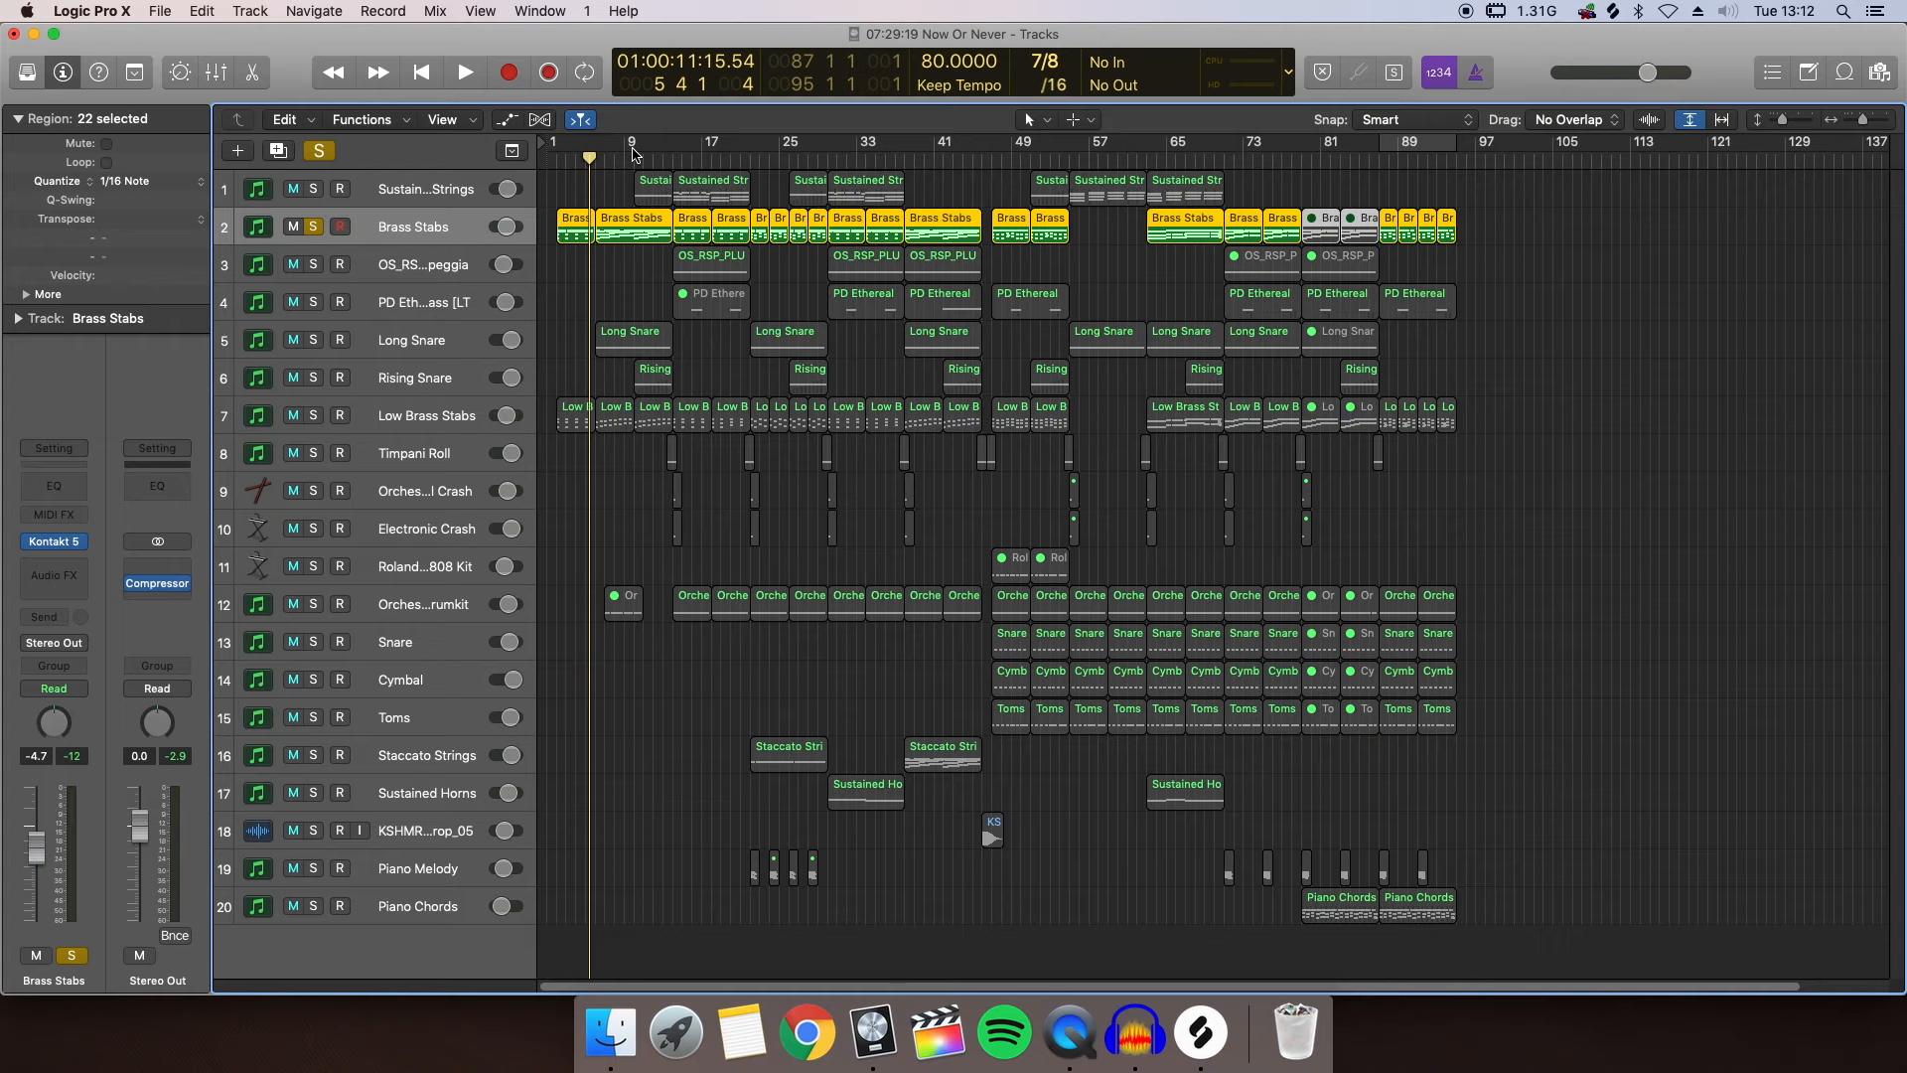
pyautogui.press('s')
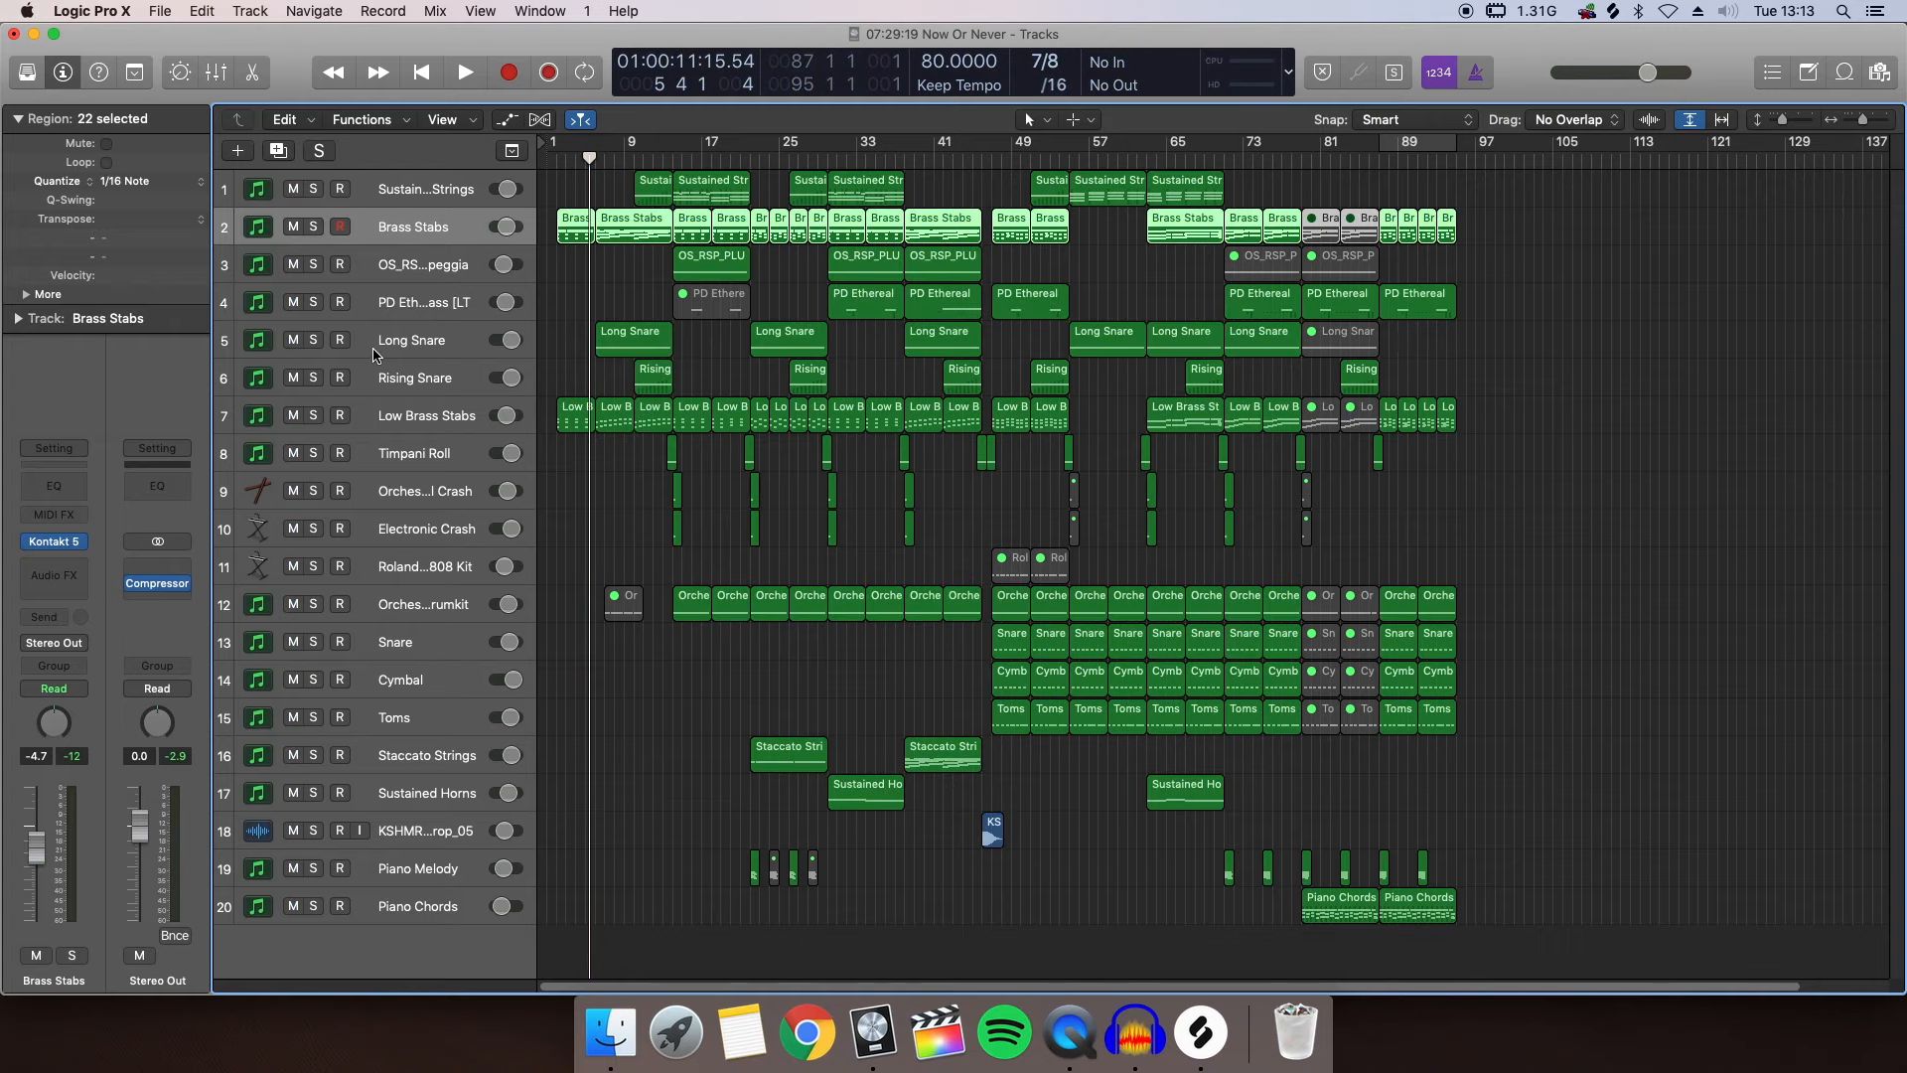
# View the Long Snare track's notes in the Piano Roll and return to the full arrangement
pyautogui.click(404, 349)
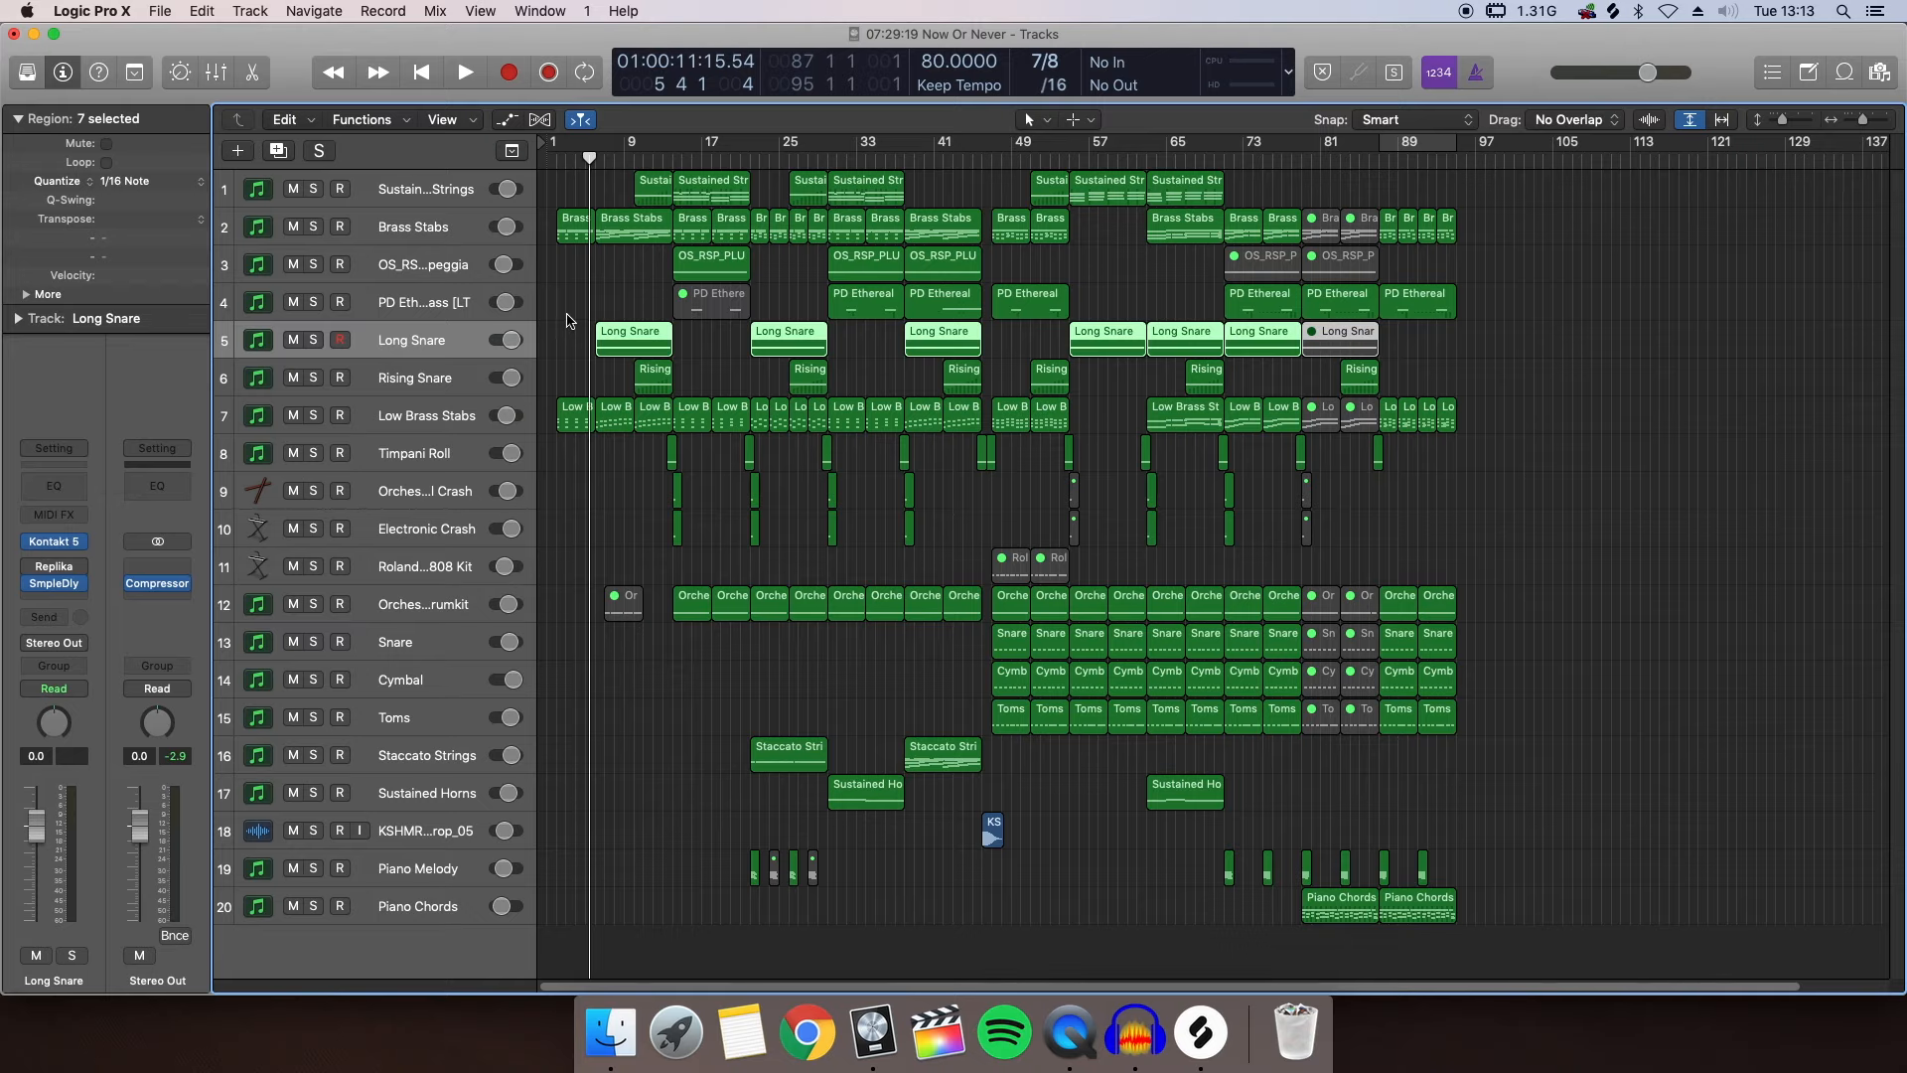
pyautogui.press('p')
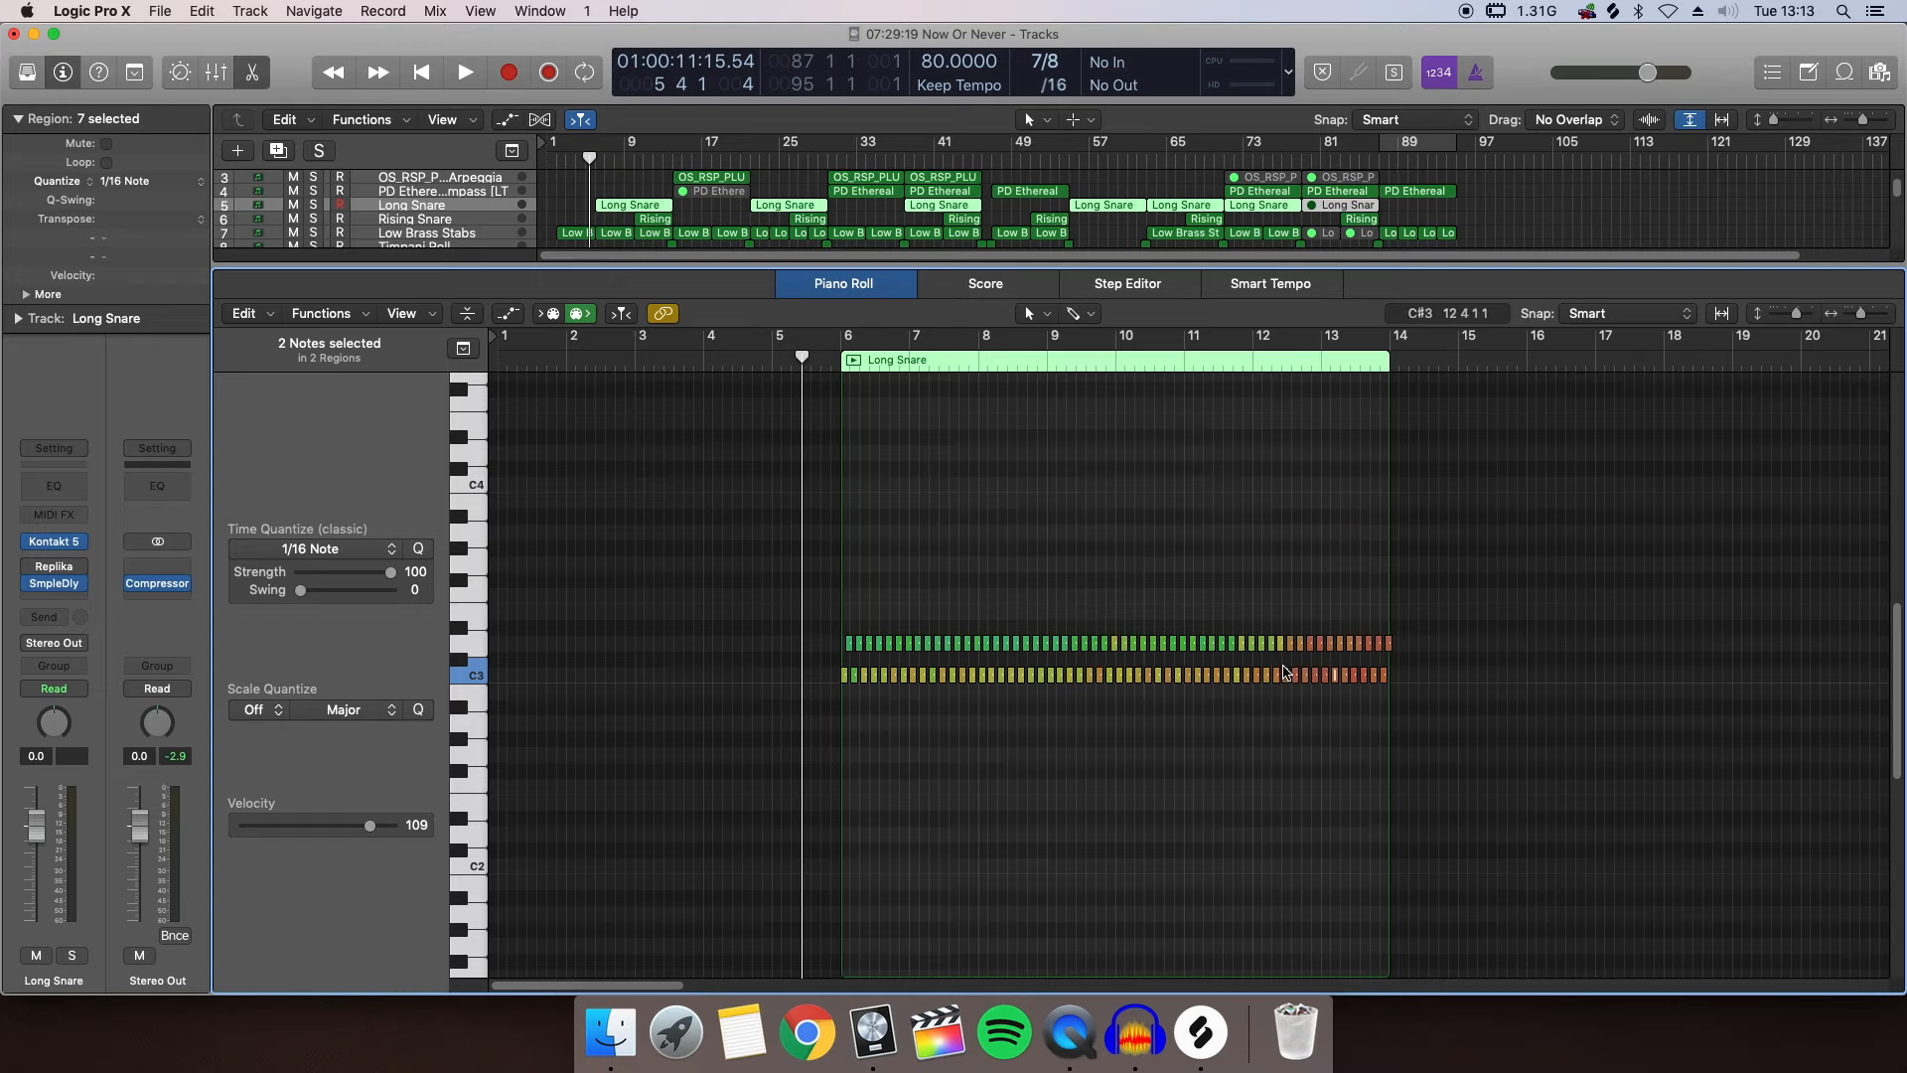
pyautogui.press('p')
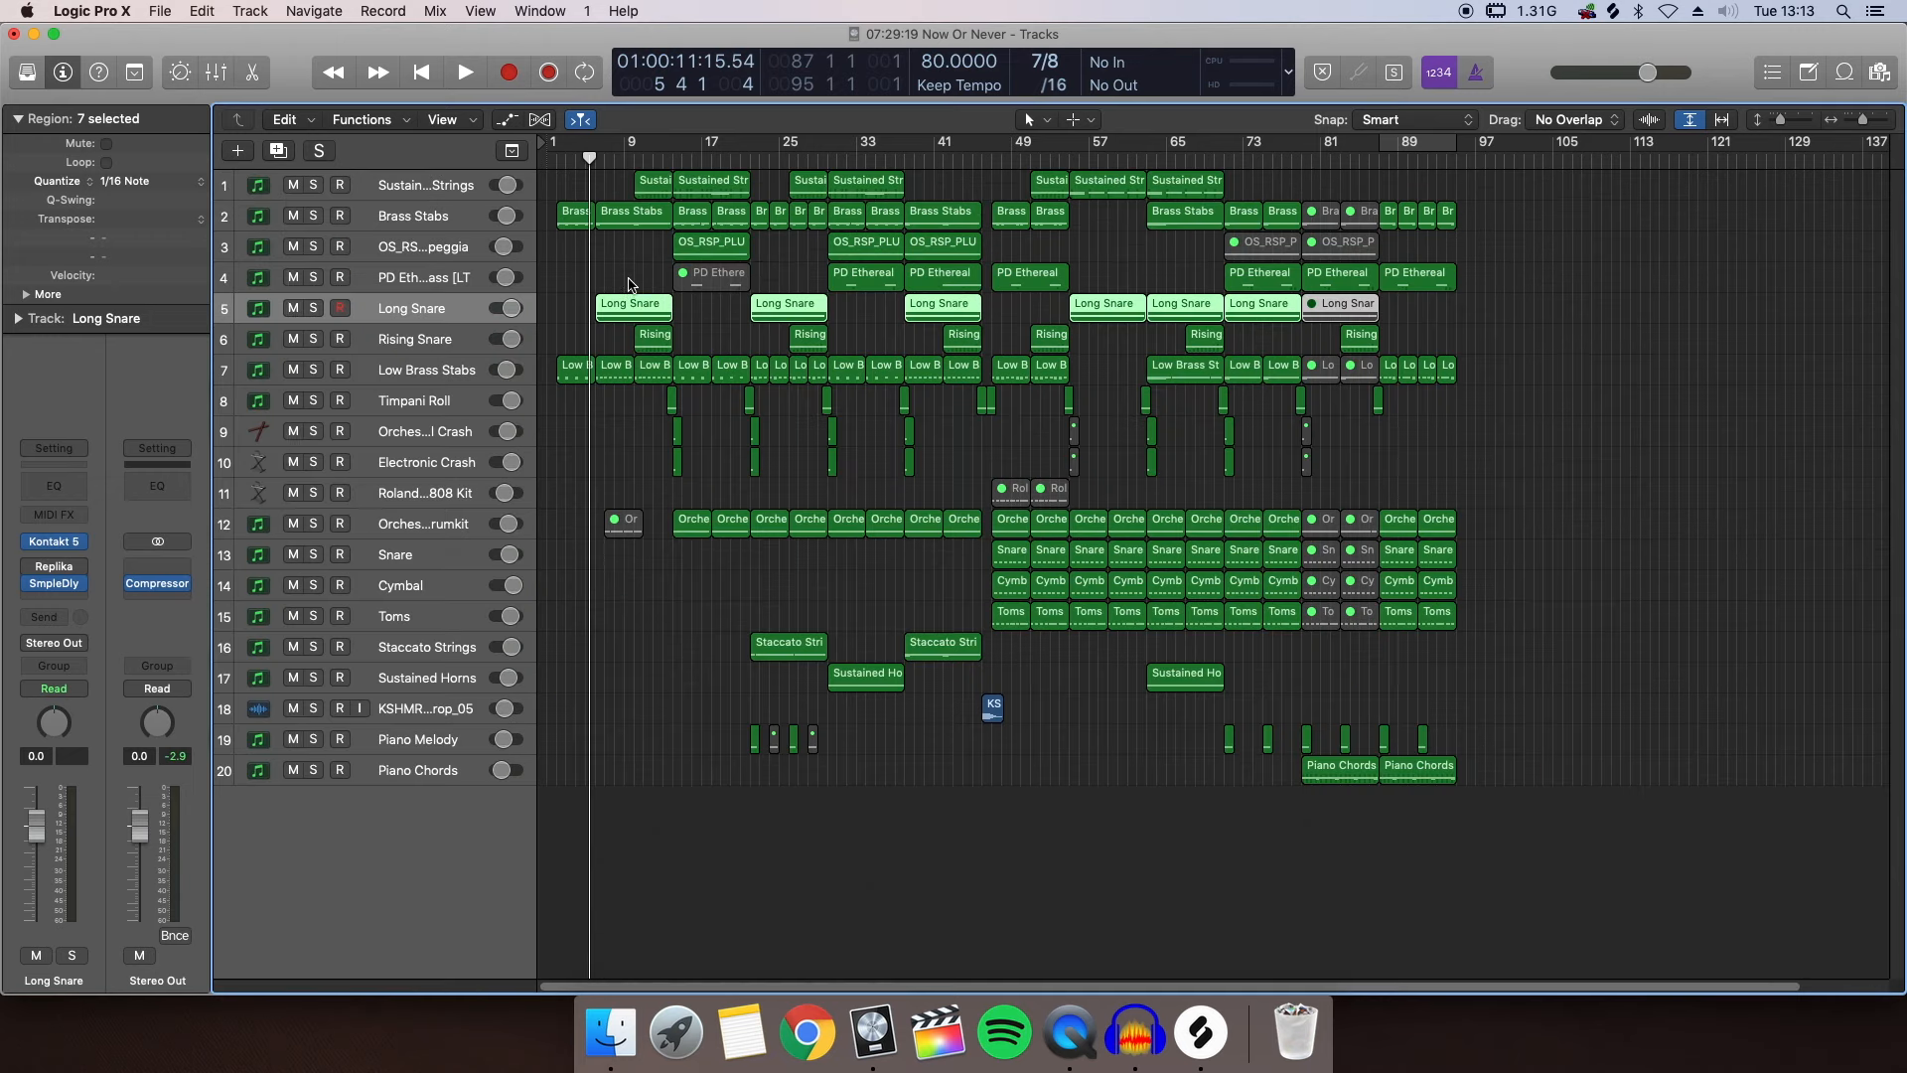
# Play the Long Snare track soloed and check its Sample Delay settings
pyautogui.press('s')
pyautogui.press('space')
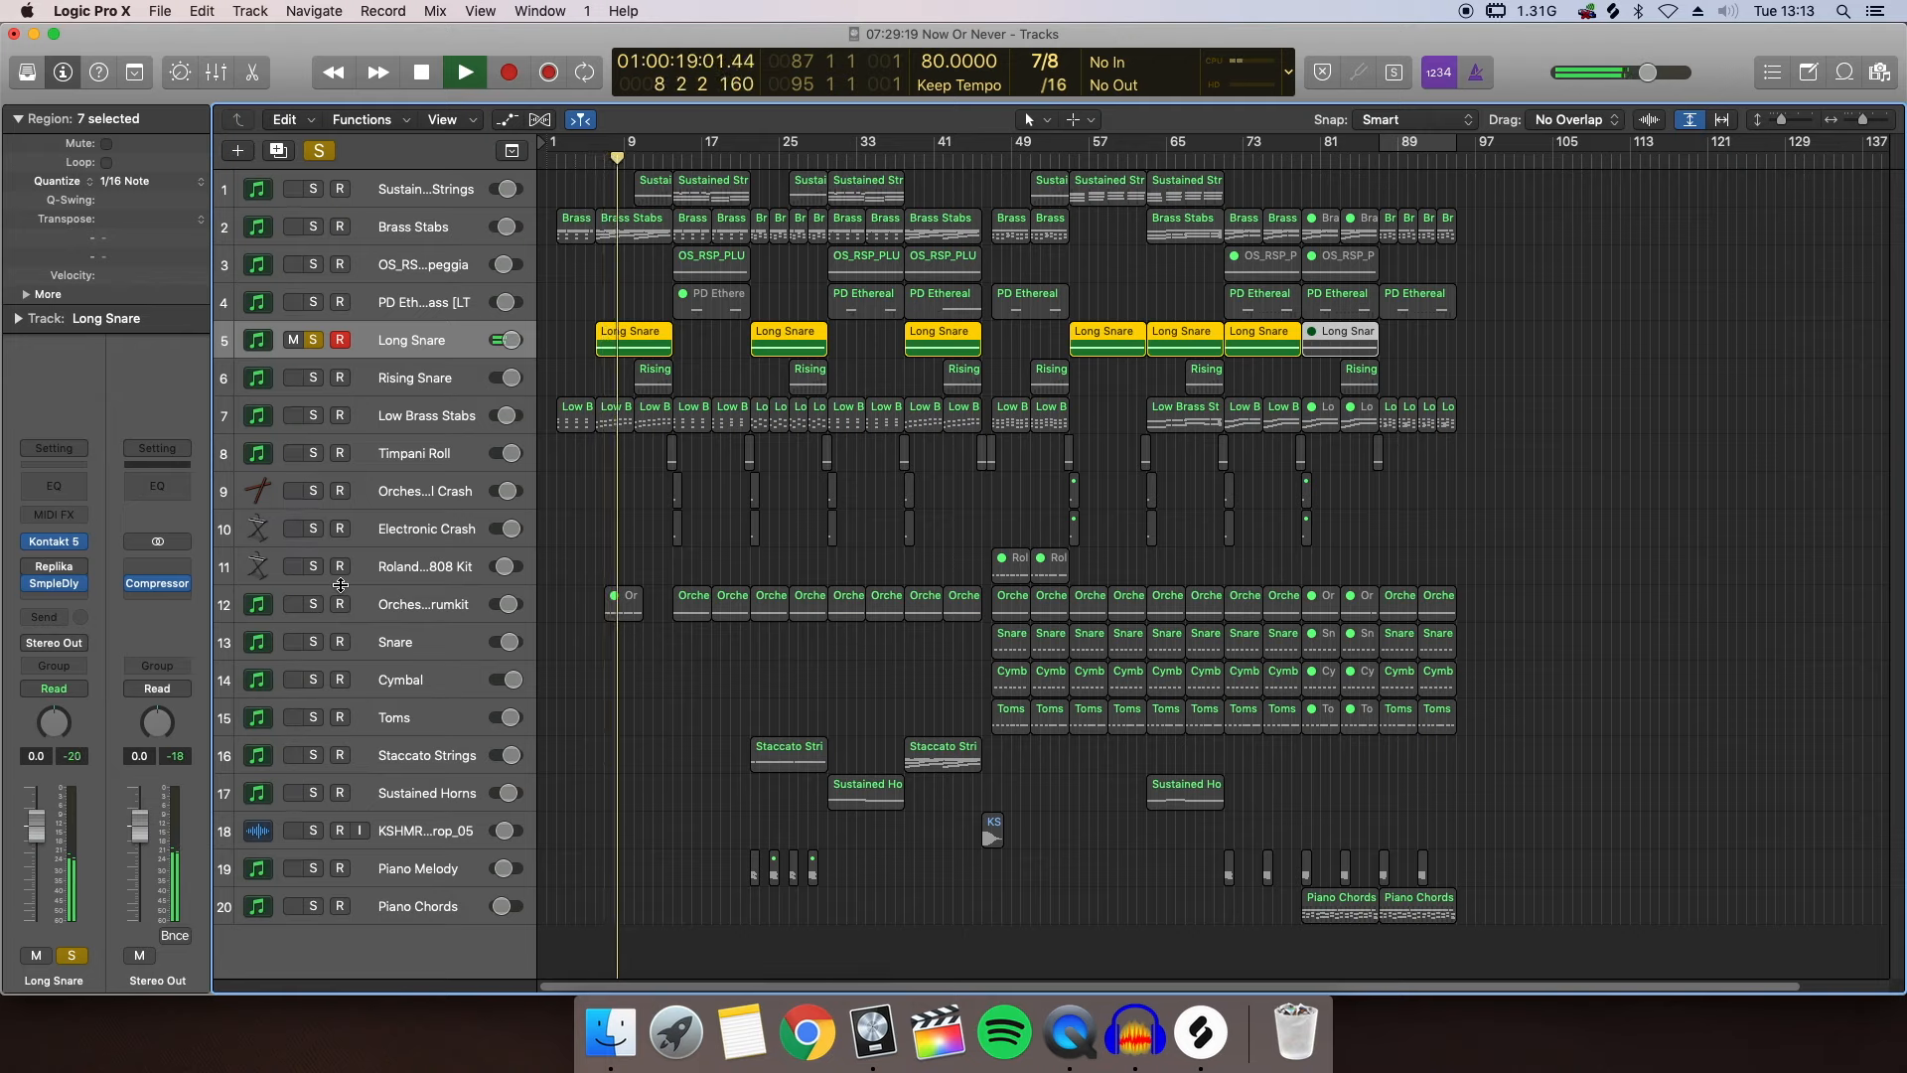
pyautogui.press('space')
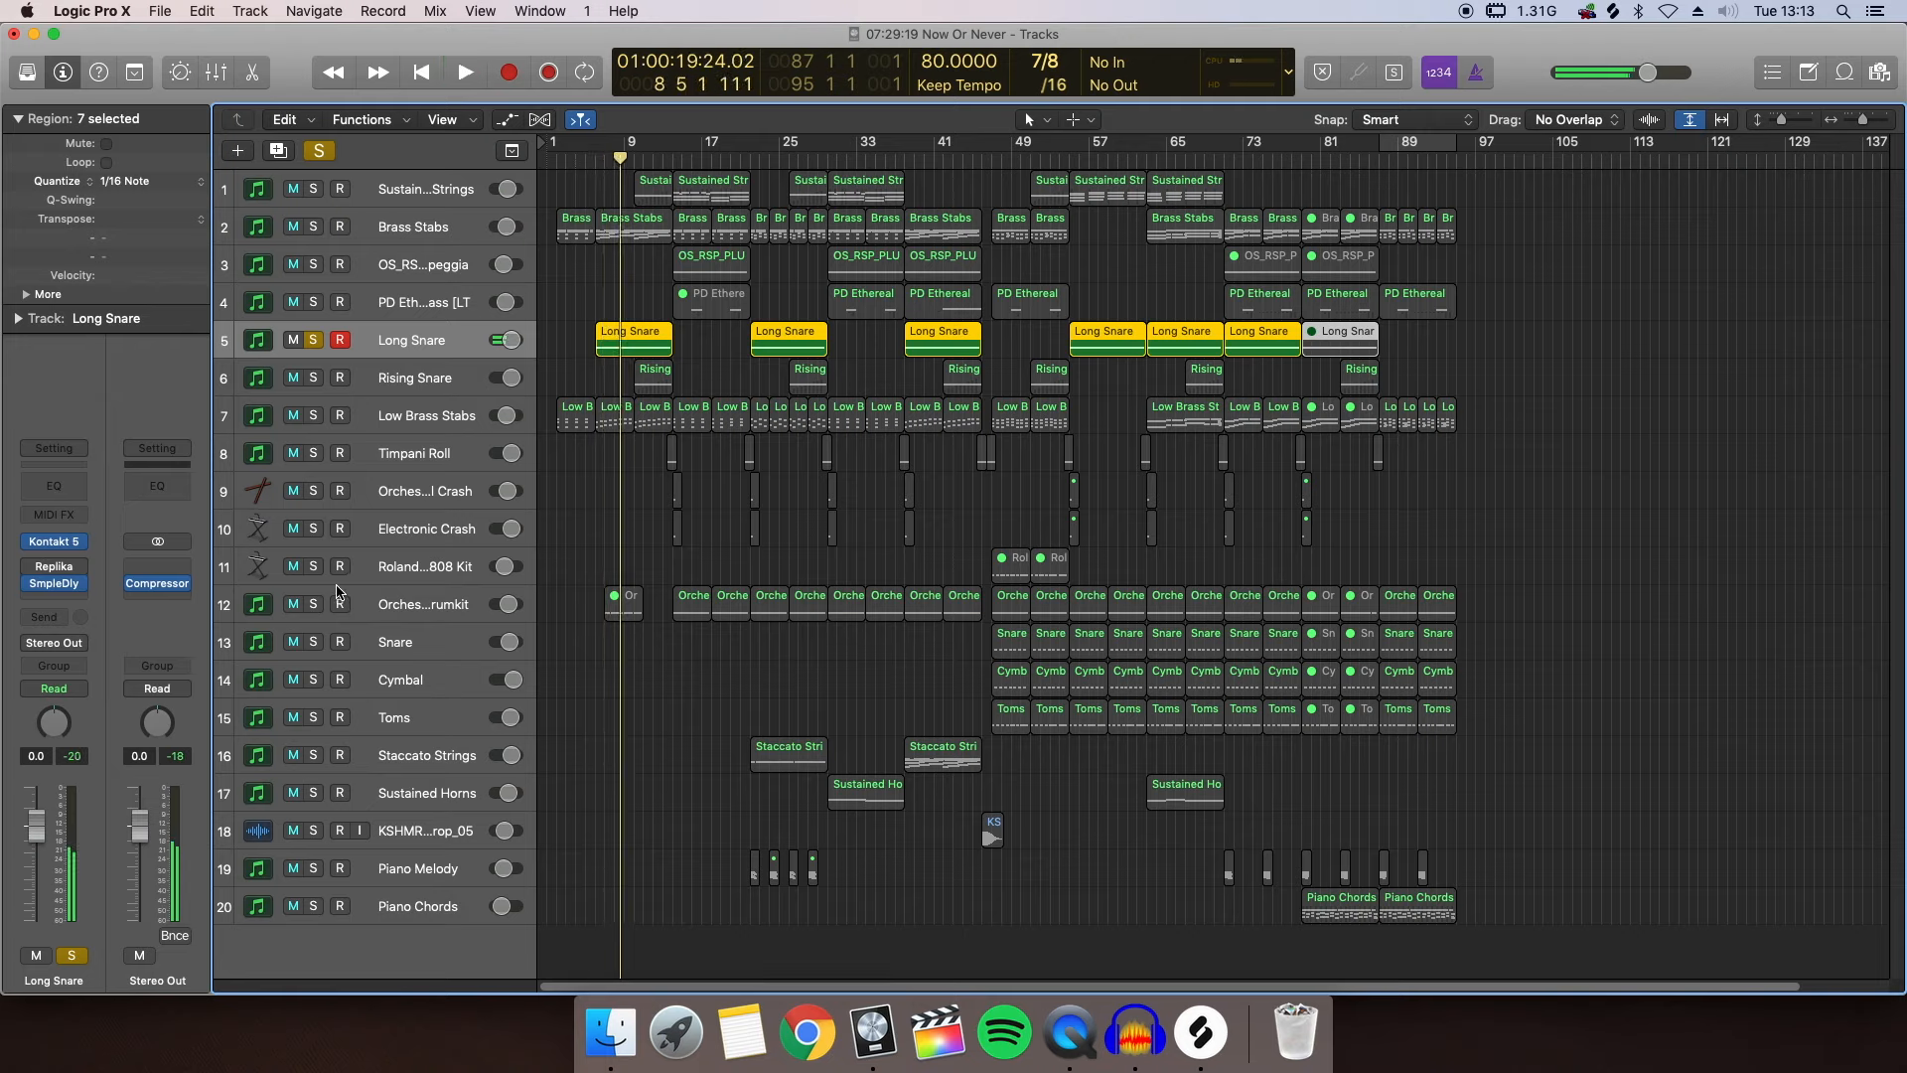
pyautogui.click(61, 587)
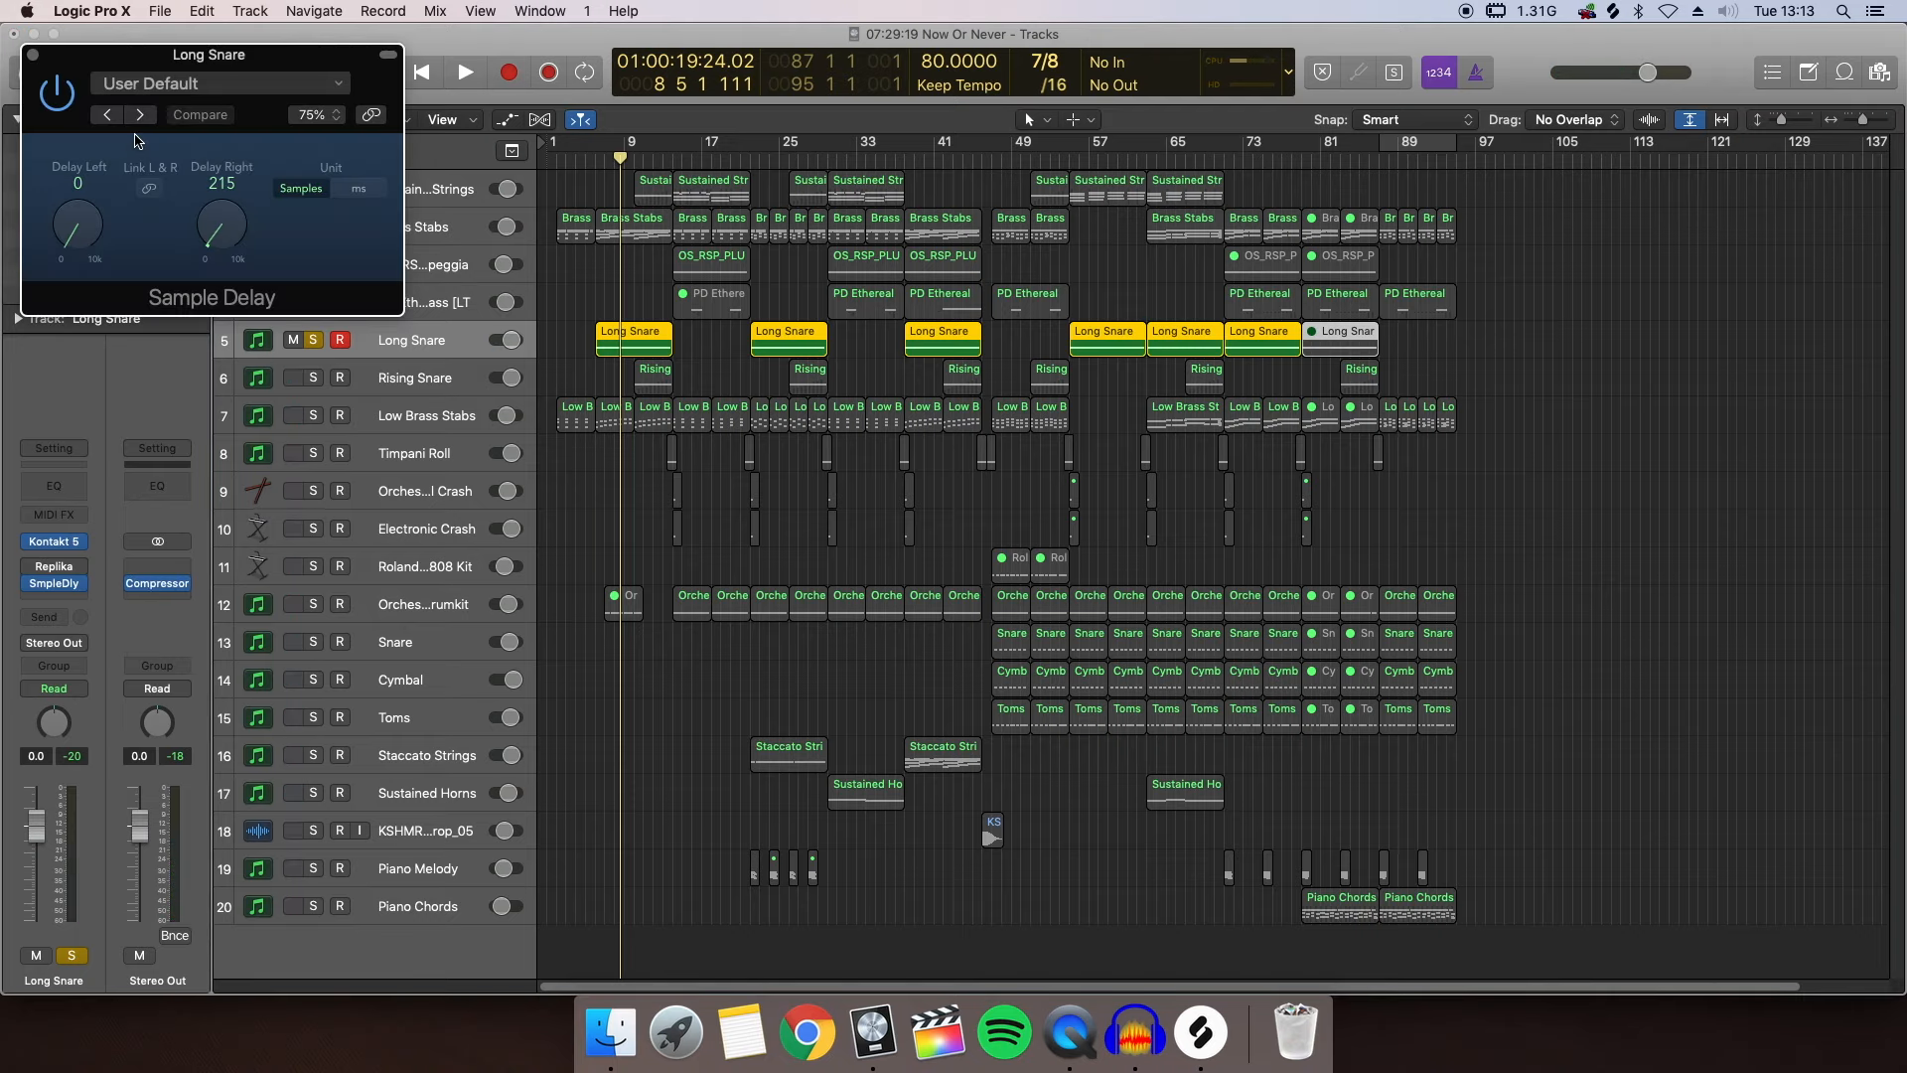
pyautogui.click(34, 57)
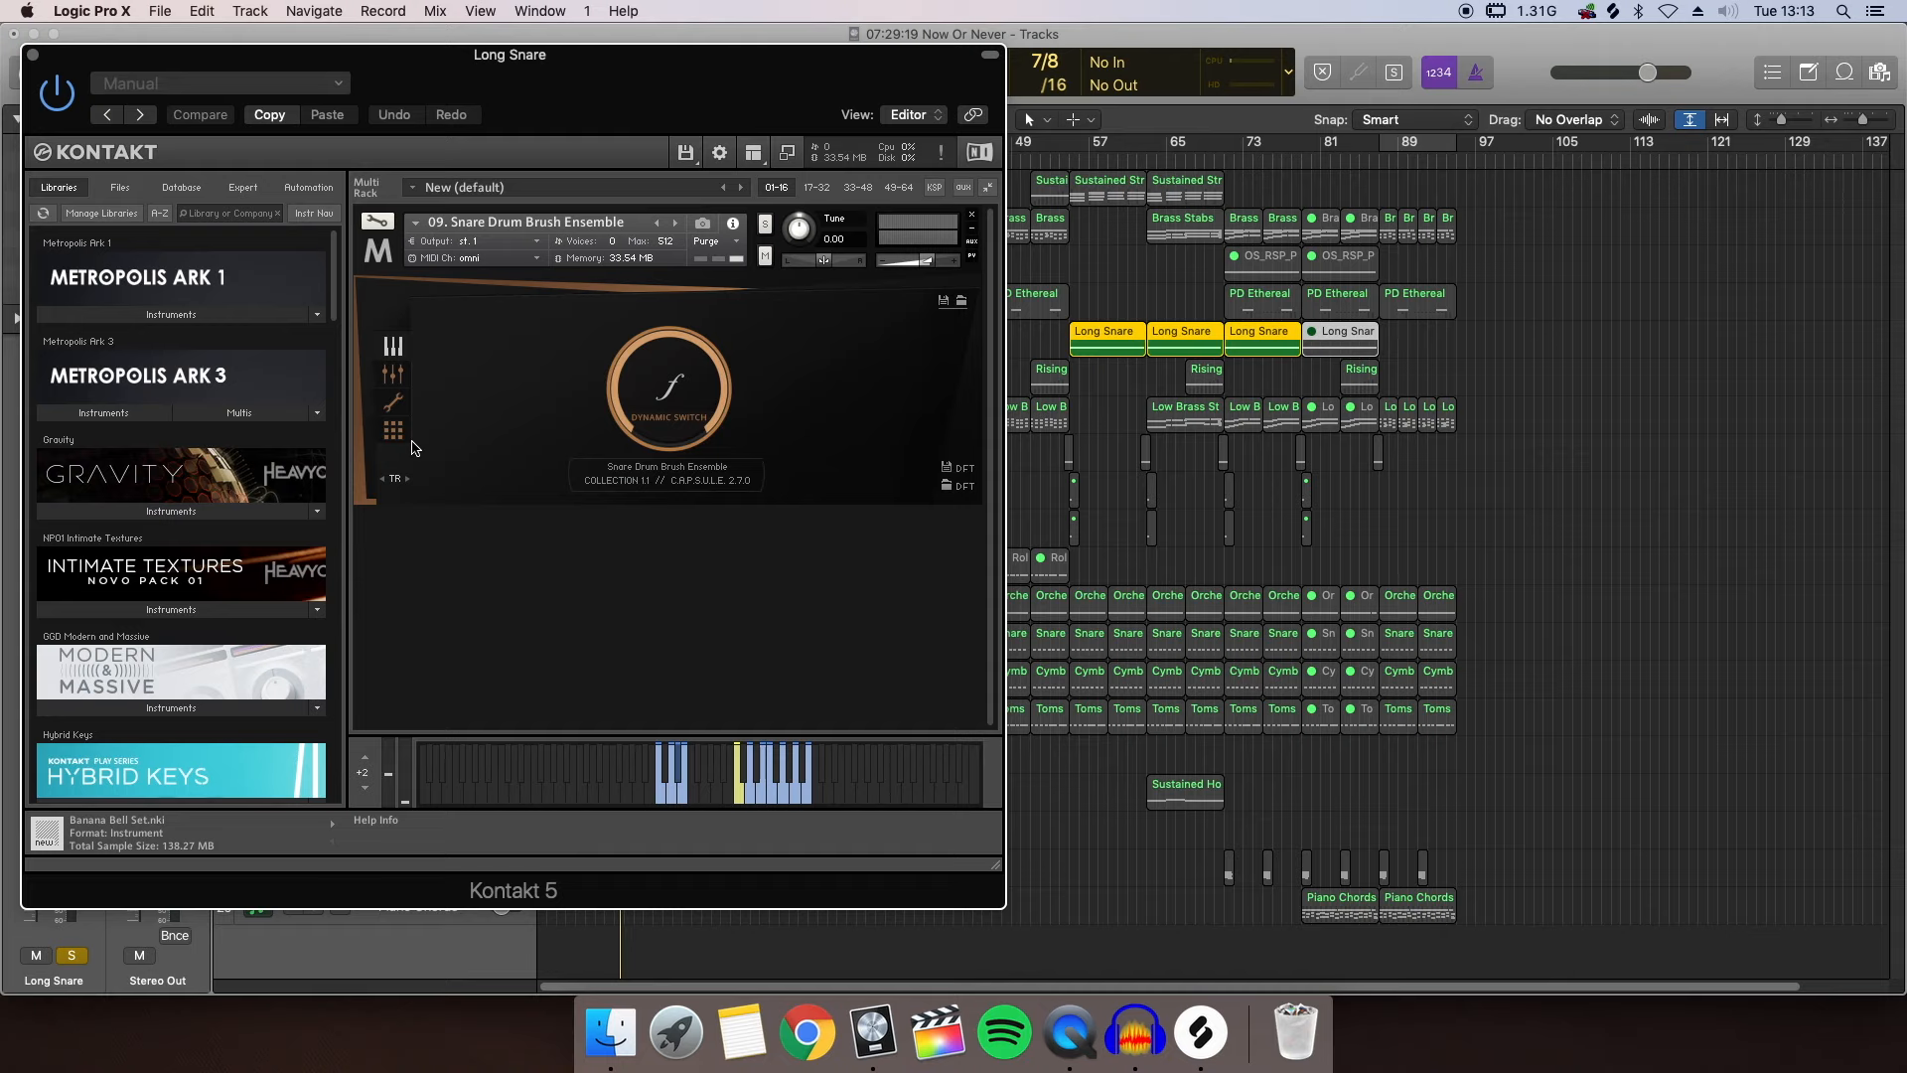
# Audition several playable keys of the Long Snare's Snare Drum Brush Ensemble and close its Kontakt window
pyautogui.moveTo(592, 104); pyautogui.dragTo(757, 127)
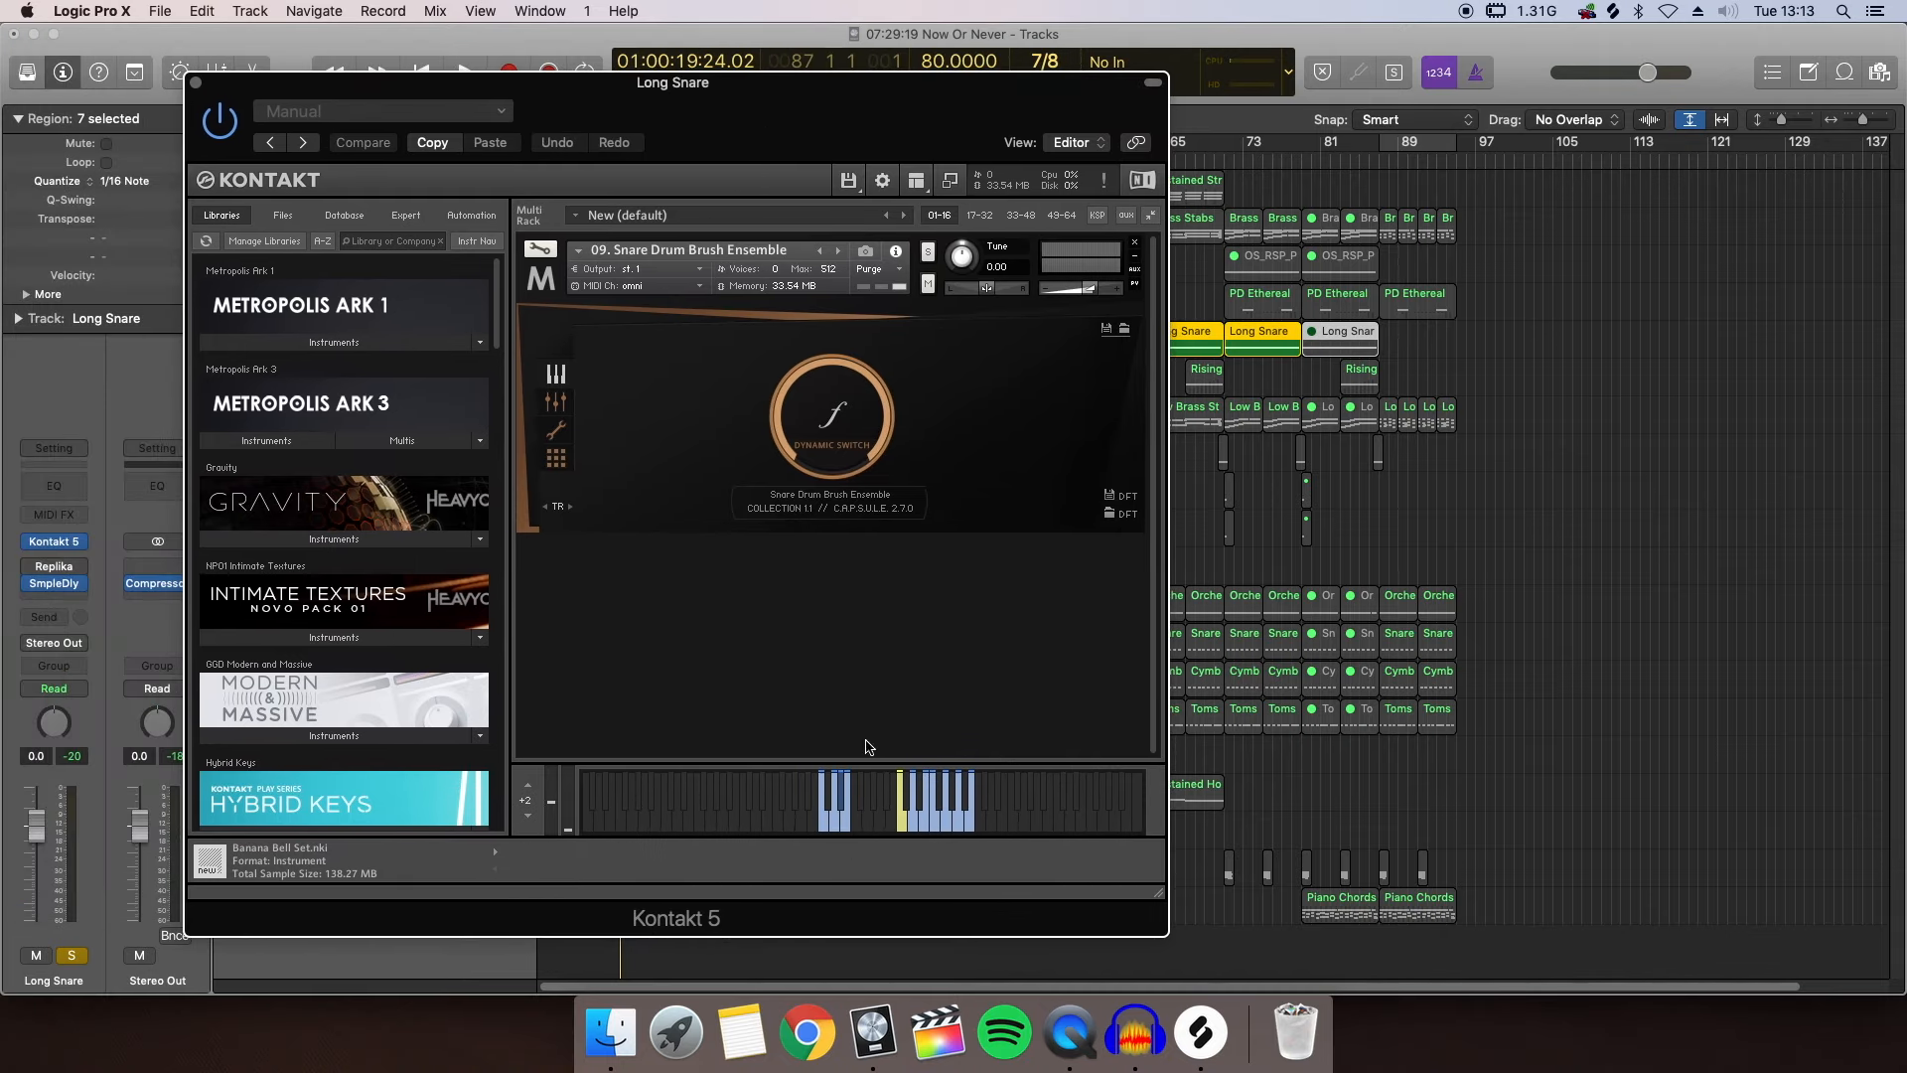
pyautogui.click(838, 830)
pyautogui.click(823, 828)
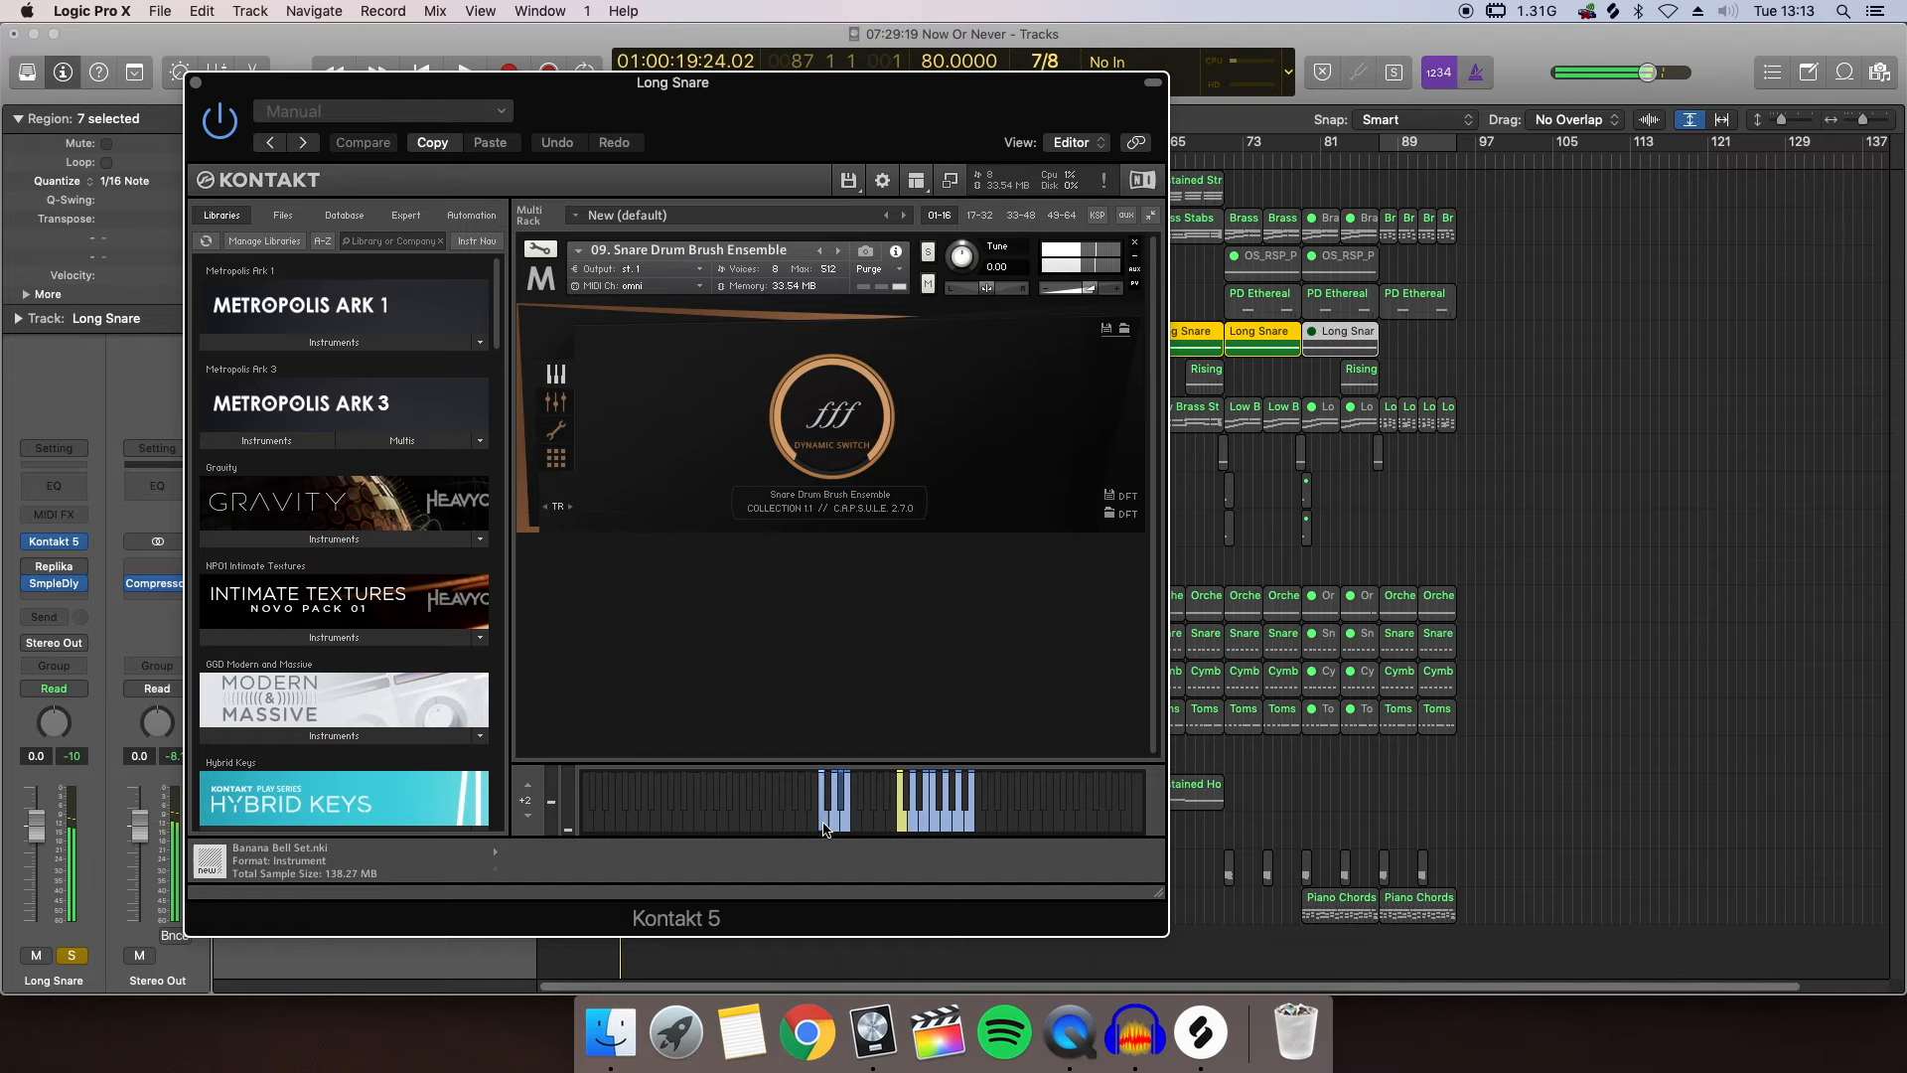
pyautogui.click(836, 827)
pyautogui.click(847, 827)
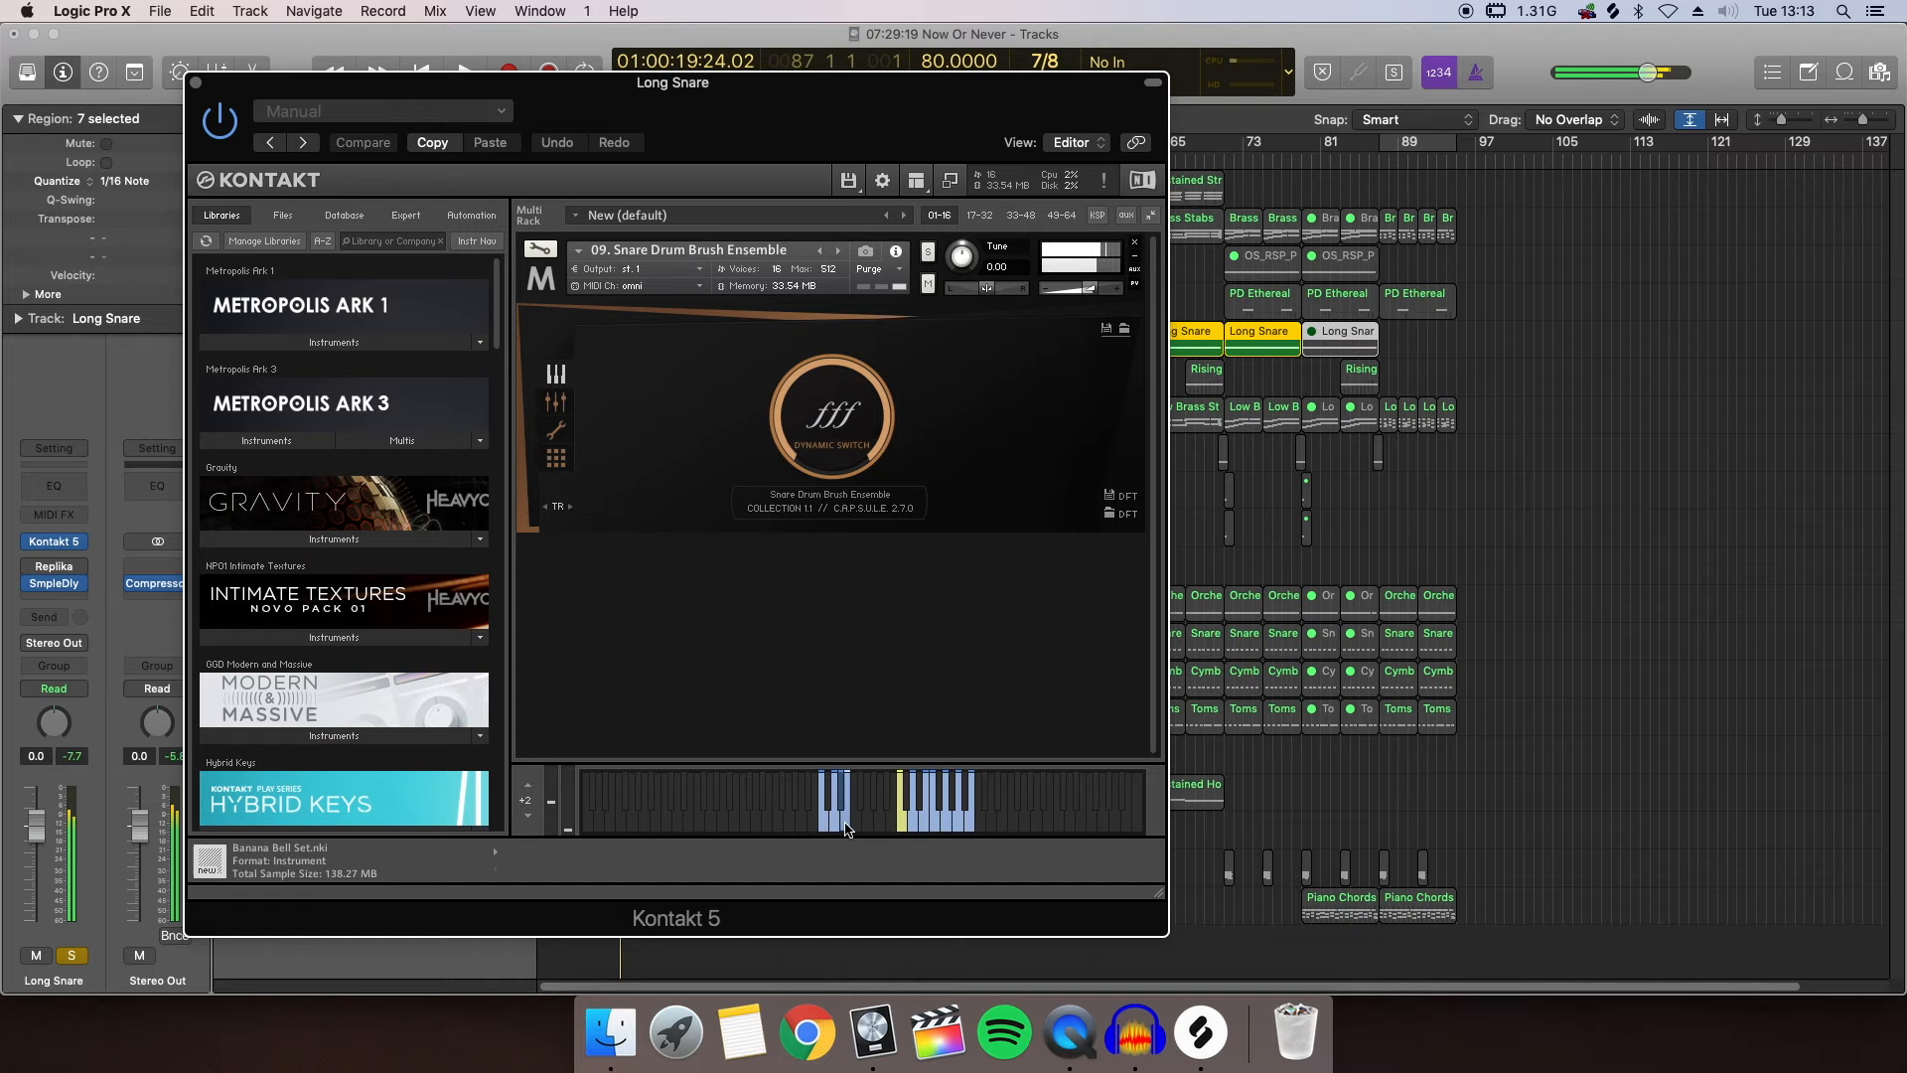
pyautogui.click(196, 83)
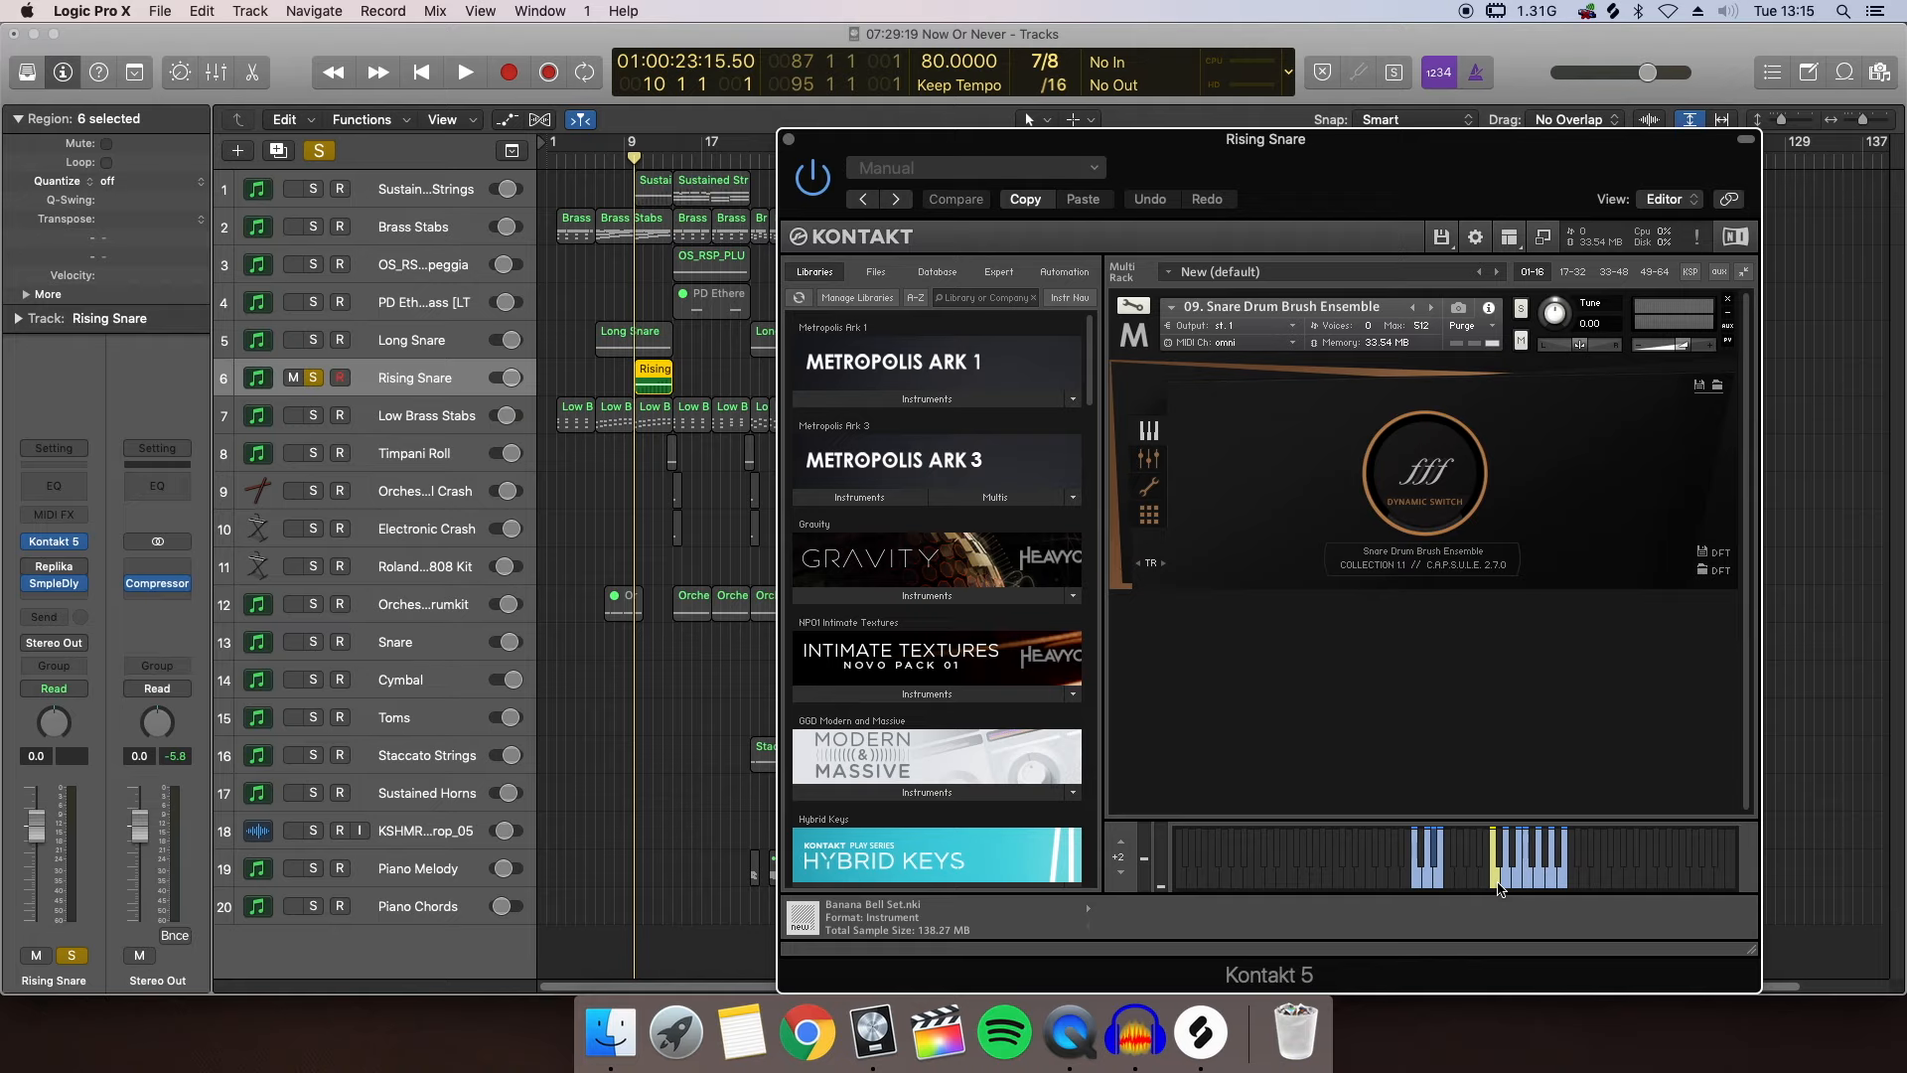
# Audition the yellow key of the Rising Snare's brush ensemble and play the soloed Rising Snare track from bar 9
pyautogui.click(1497, 882)
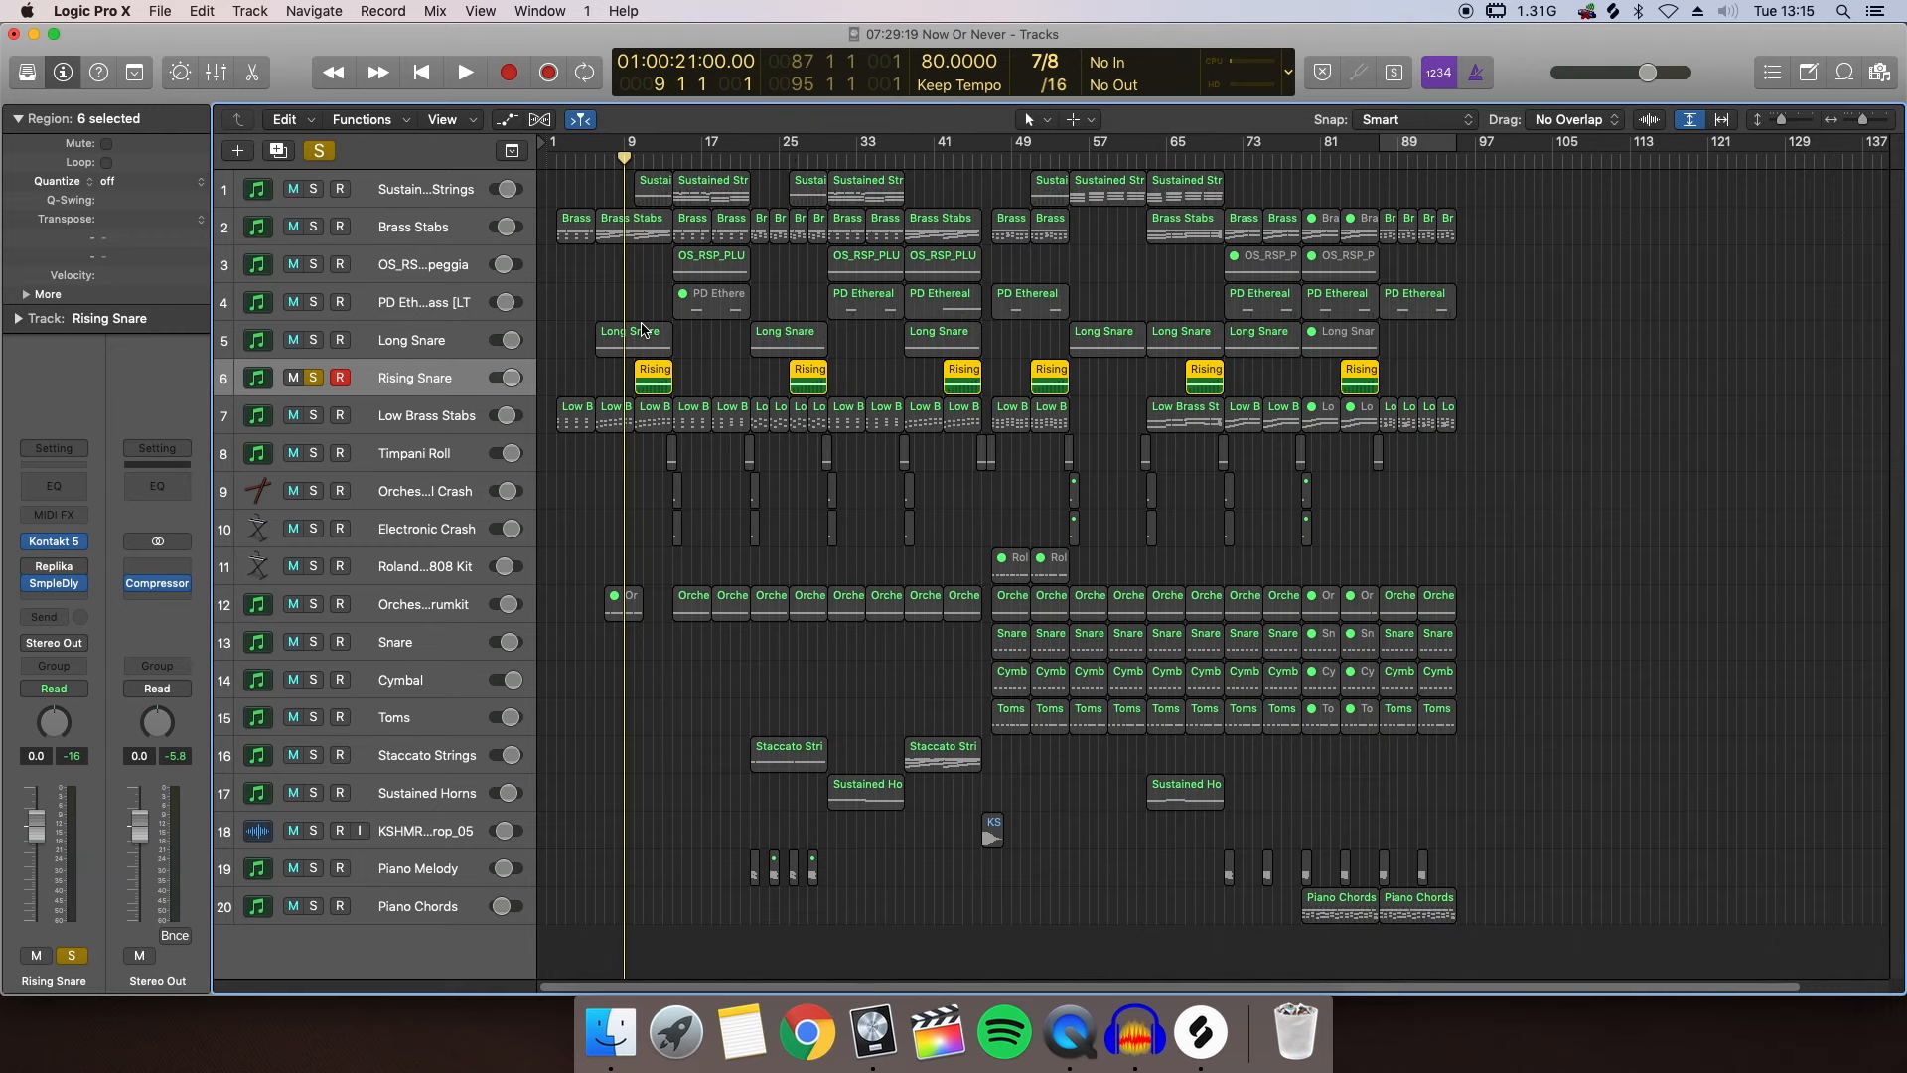
pyautogui.press('space')
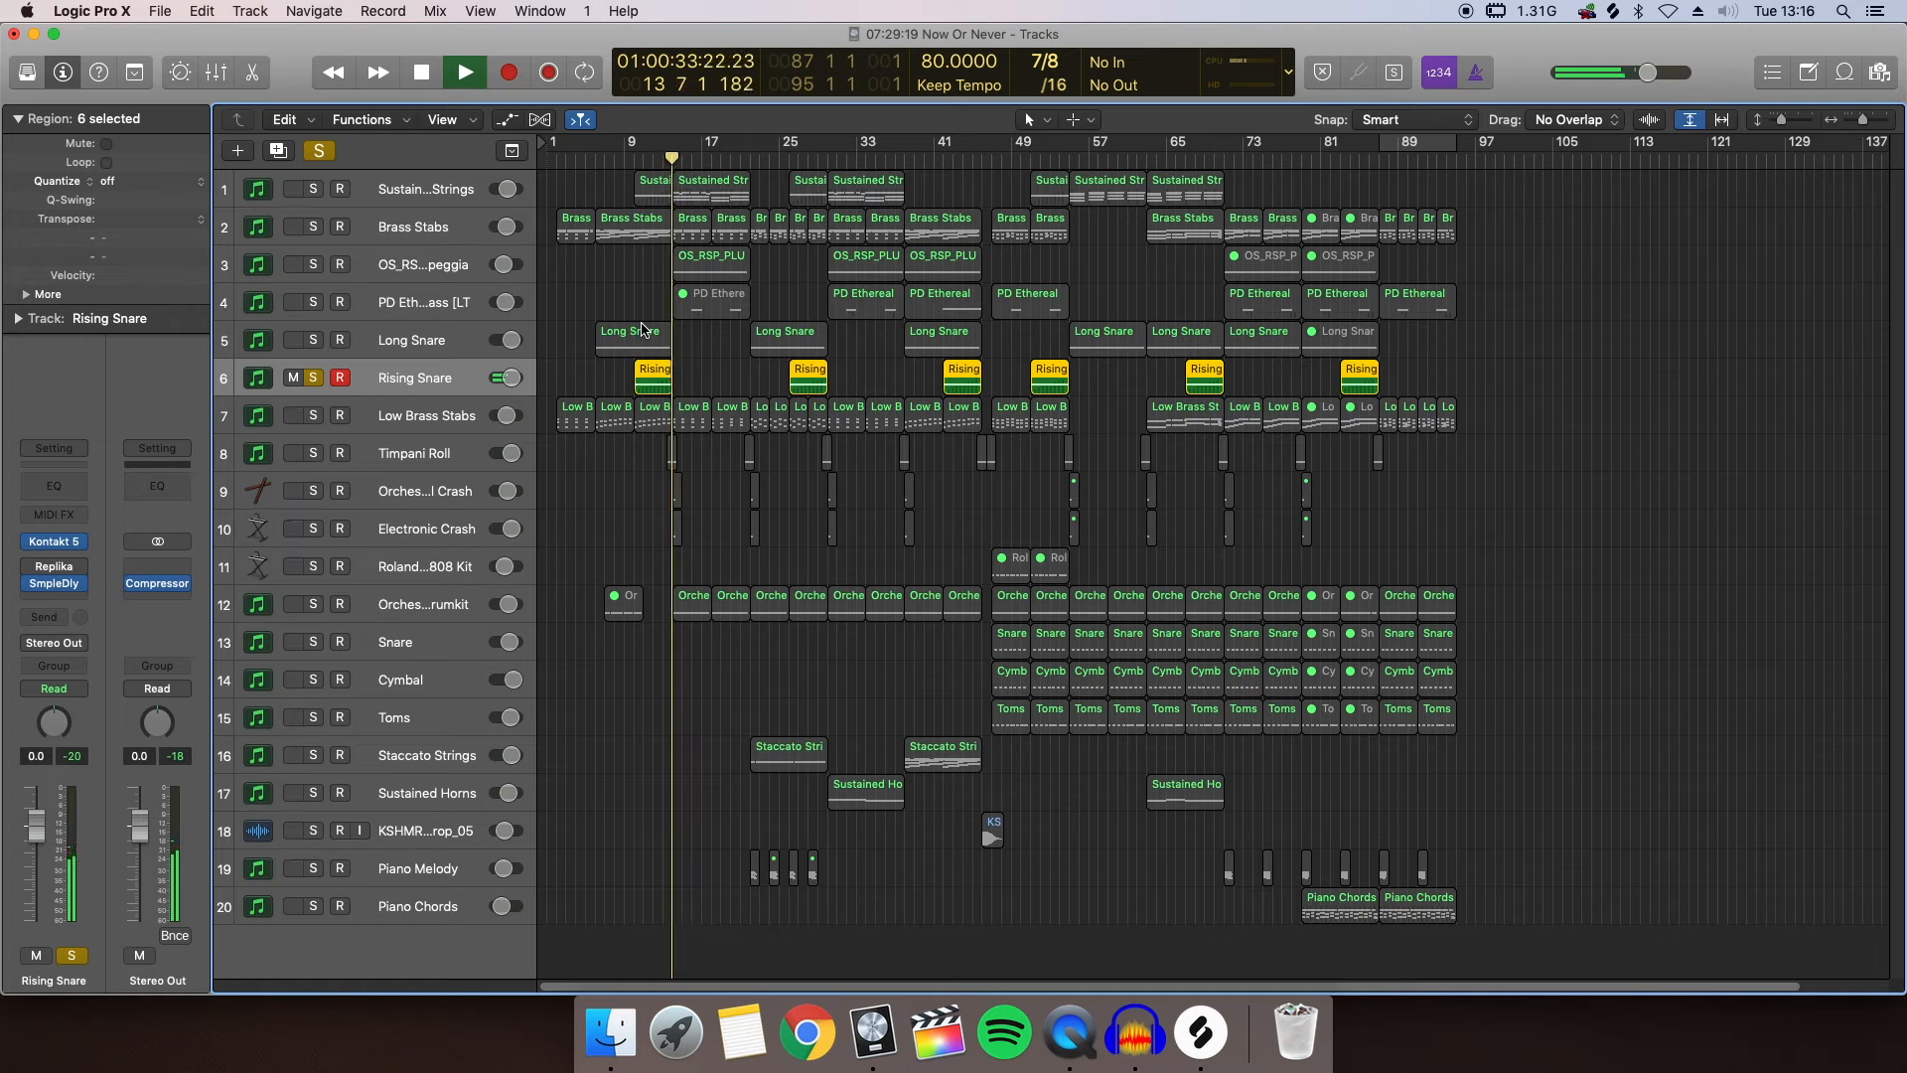
pyautogui.press('space')
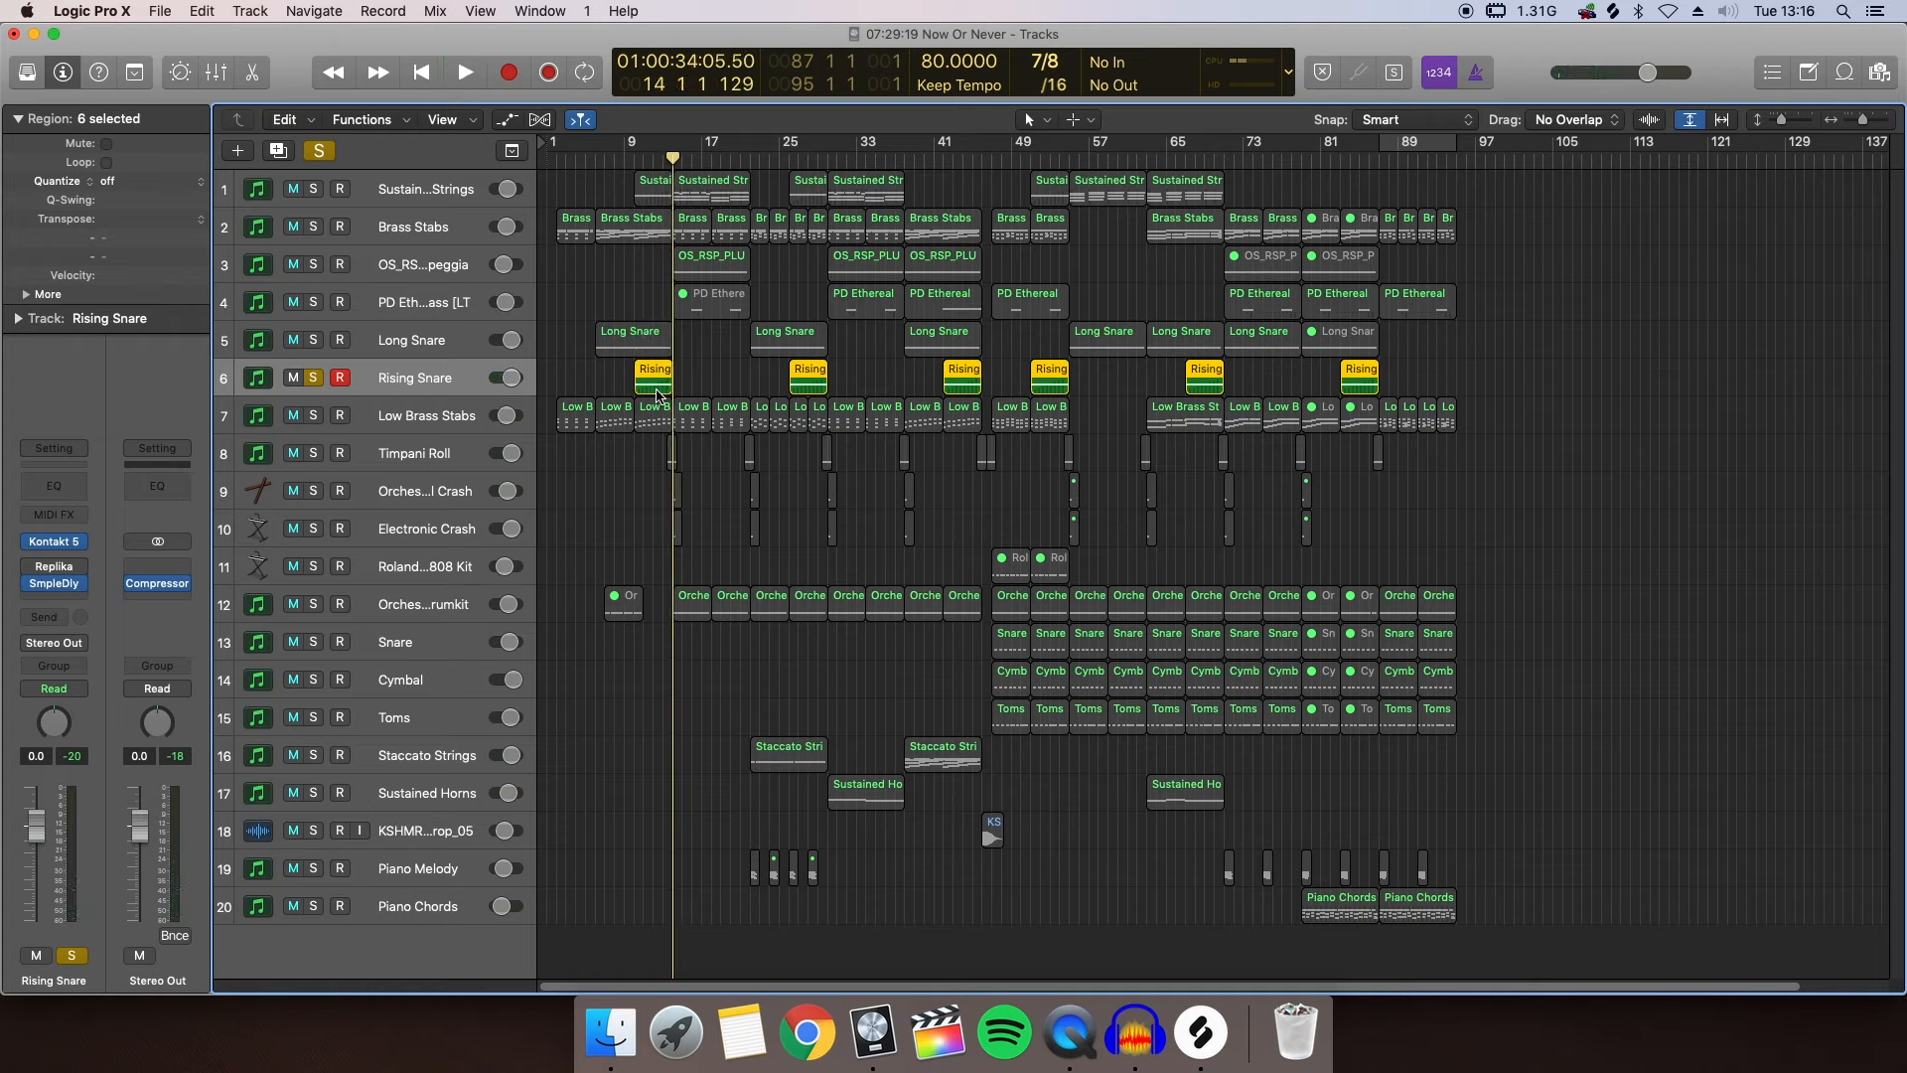
# Inspect the first Rising Snare region's note and Channel 1 Modulation automation in the Piano Roll, and close the editor
pyautogui.click(655, 380)
pyautogui.doubleClick(655, 379)
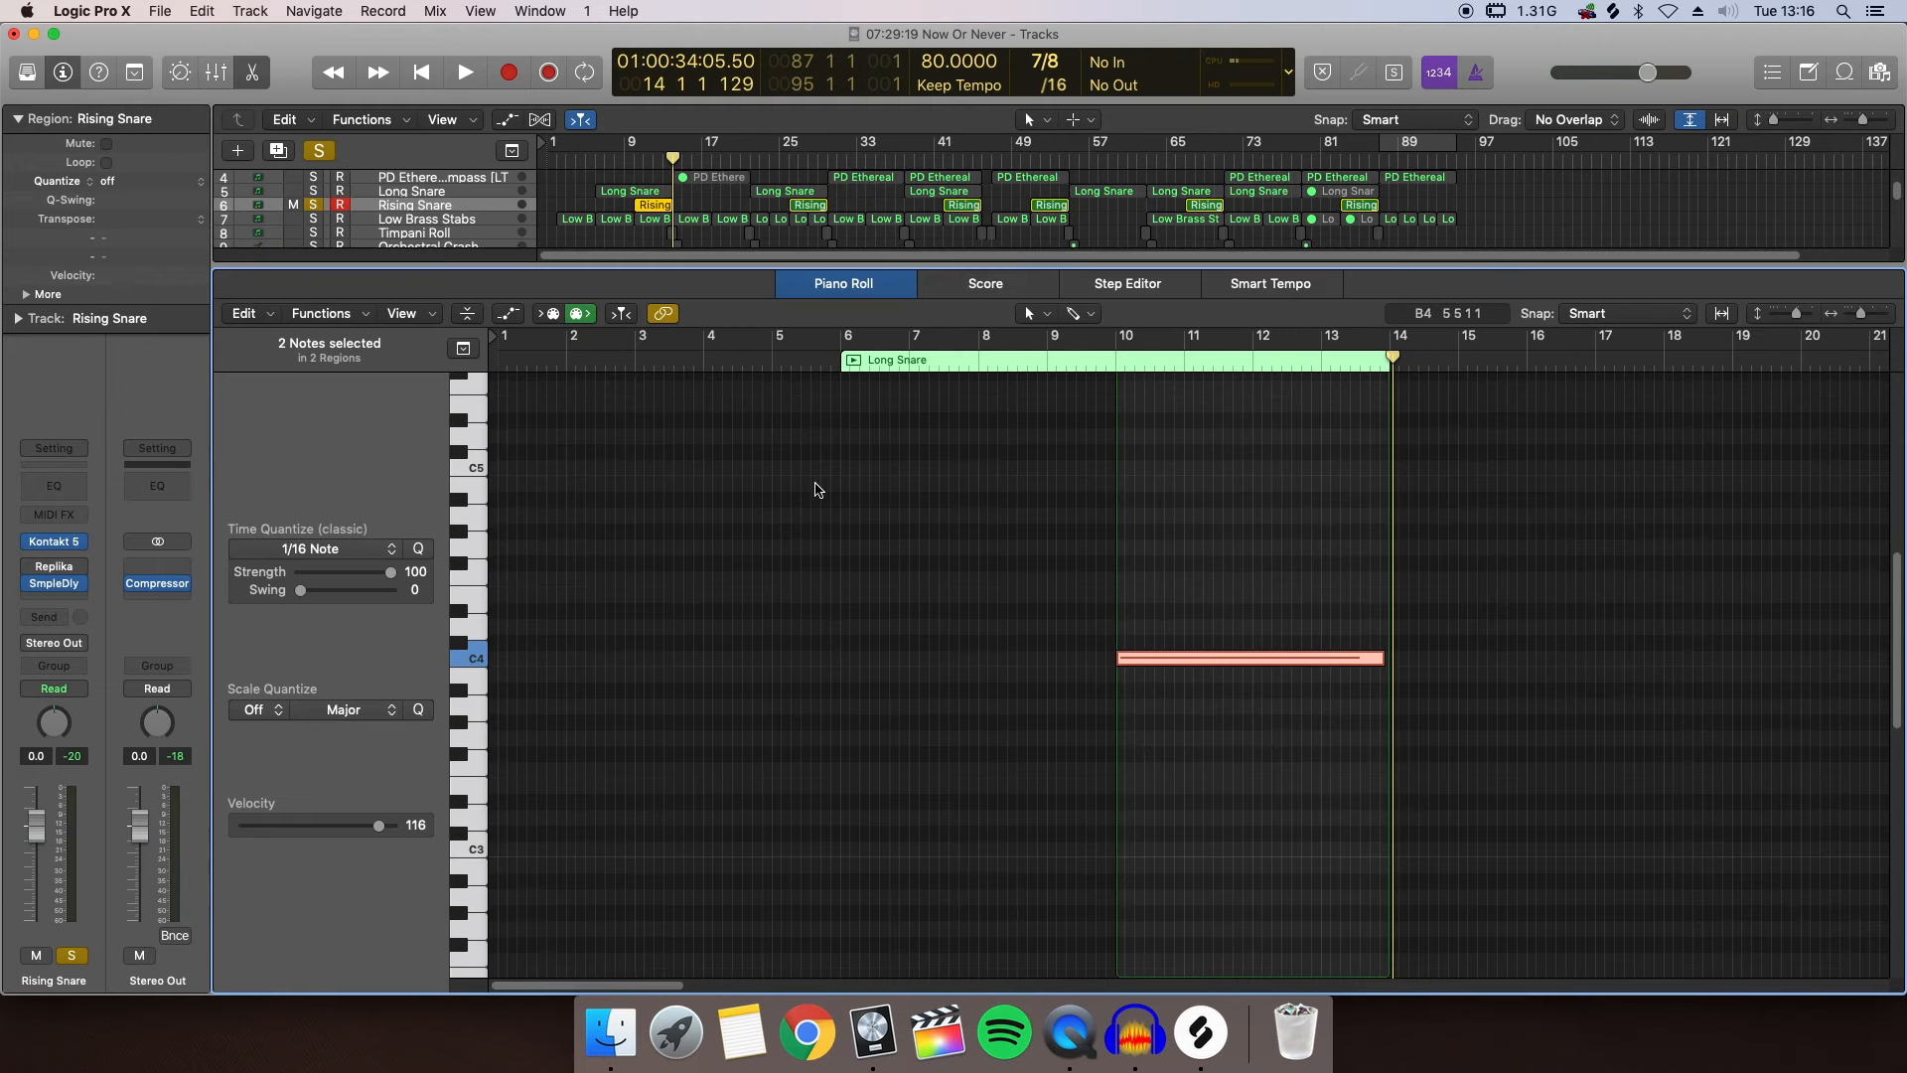
pyautogui.click(1205, 674)
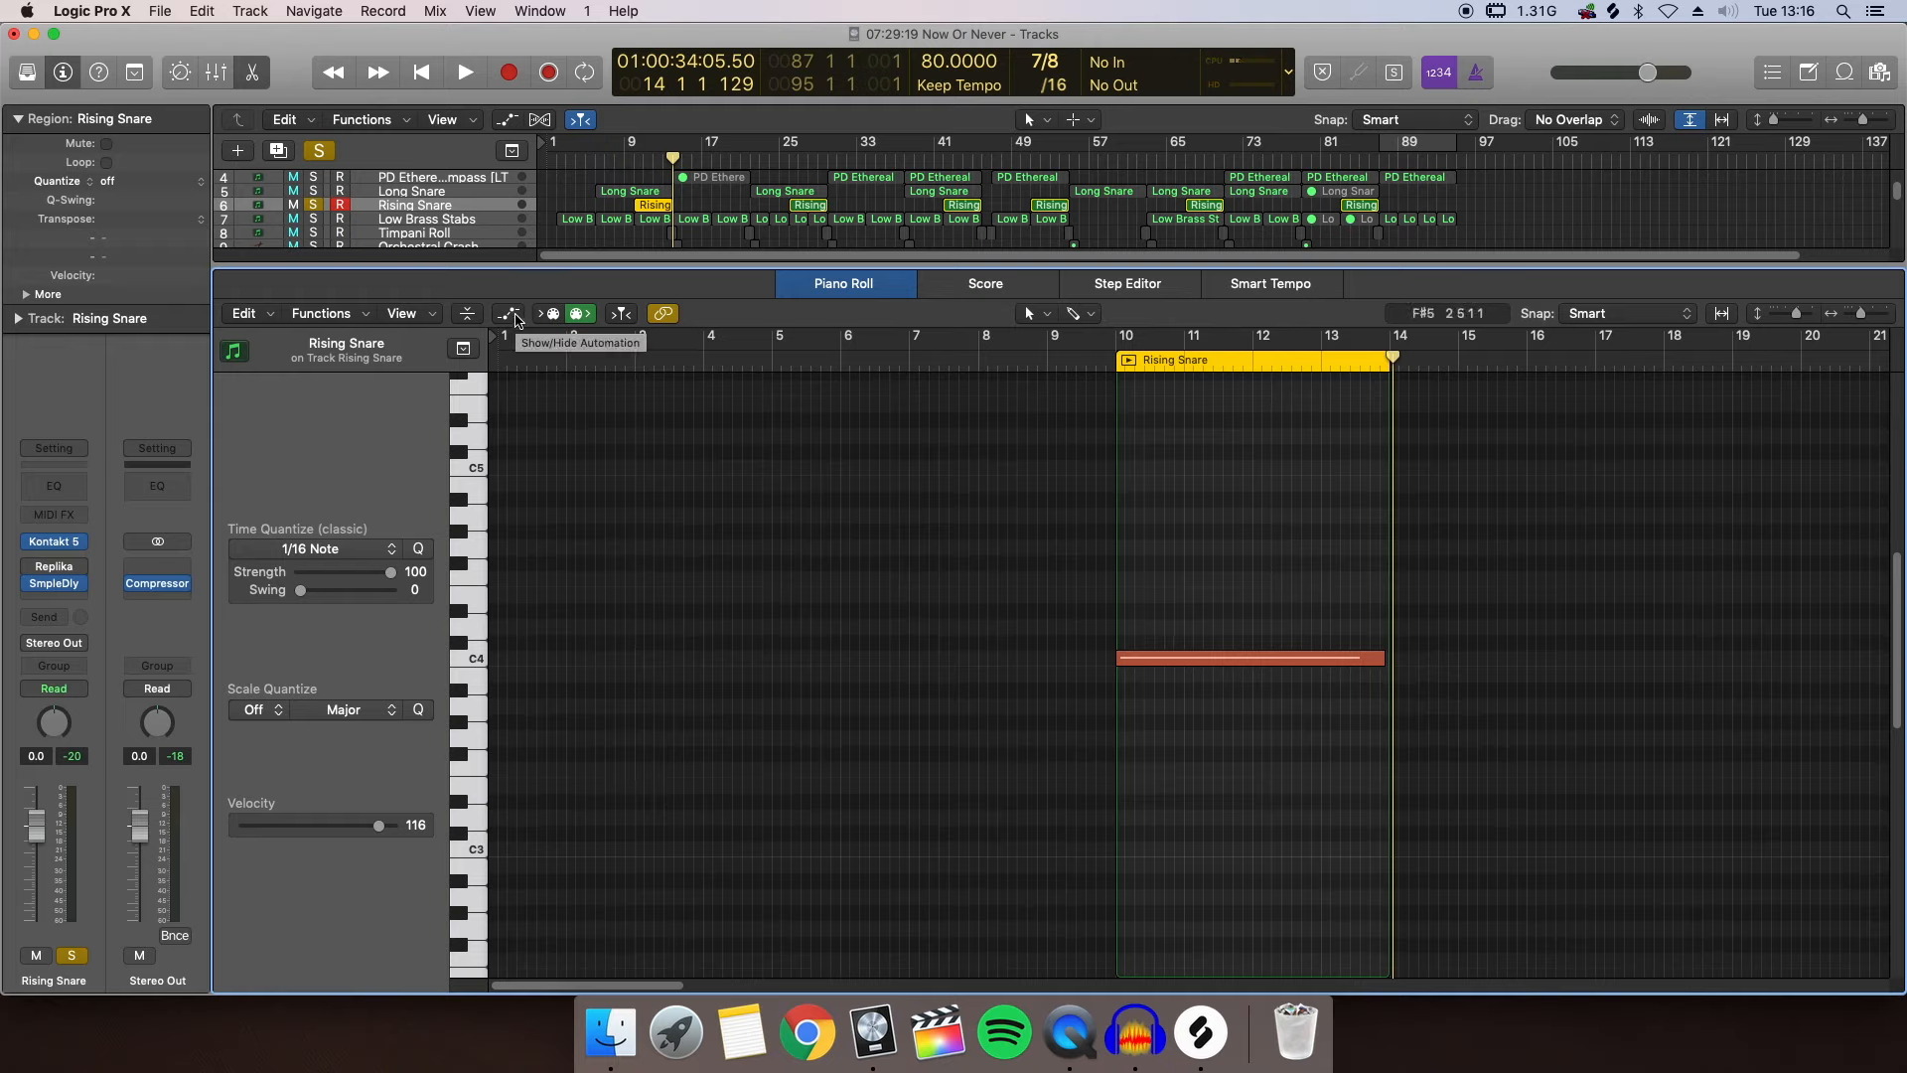
pyautogui.click(512, 315)
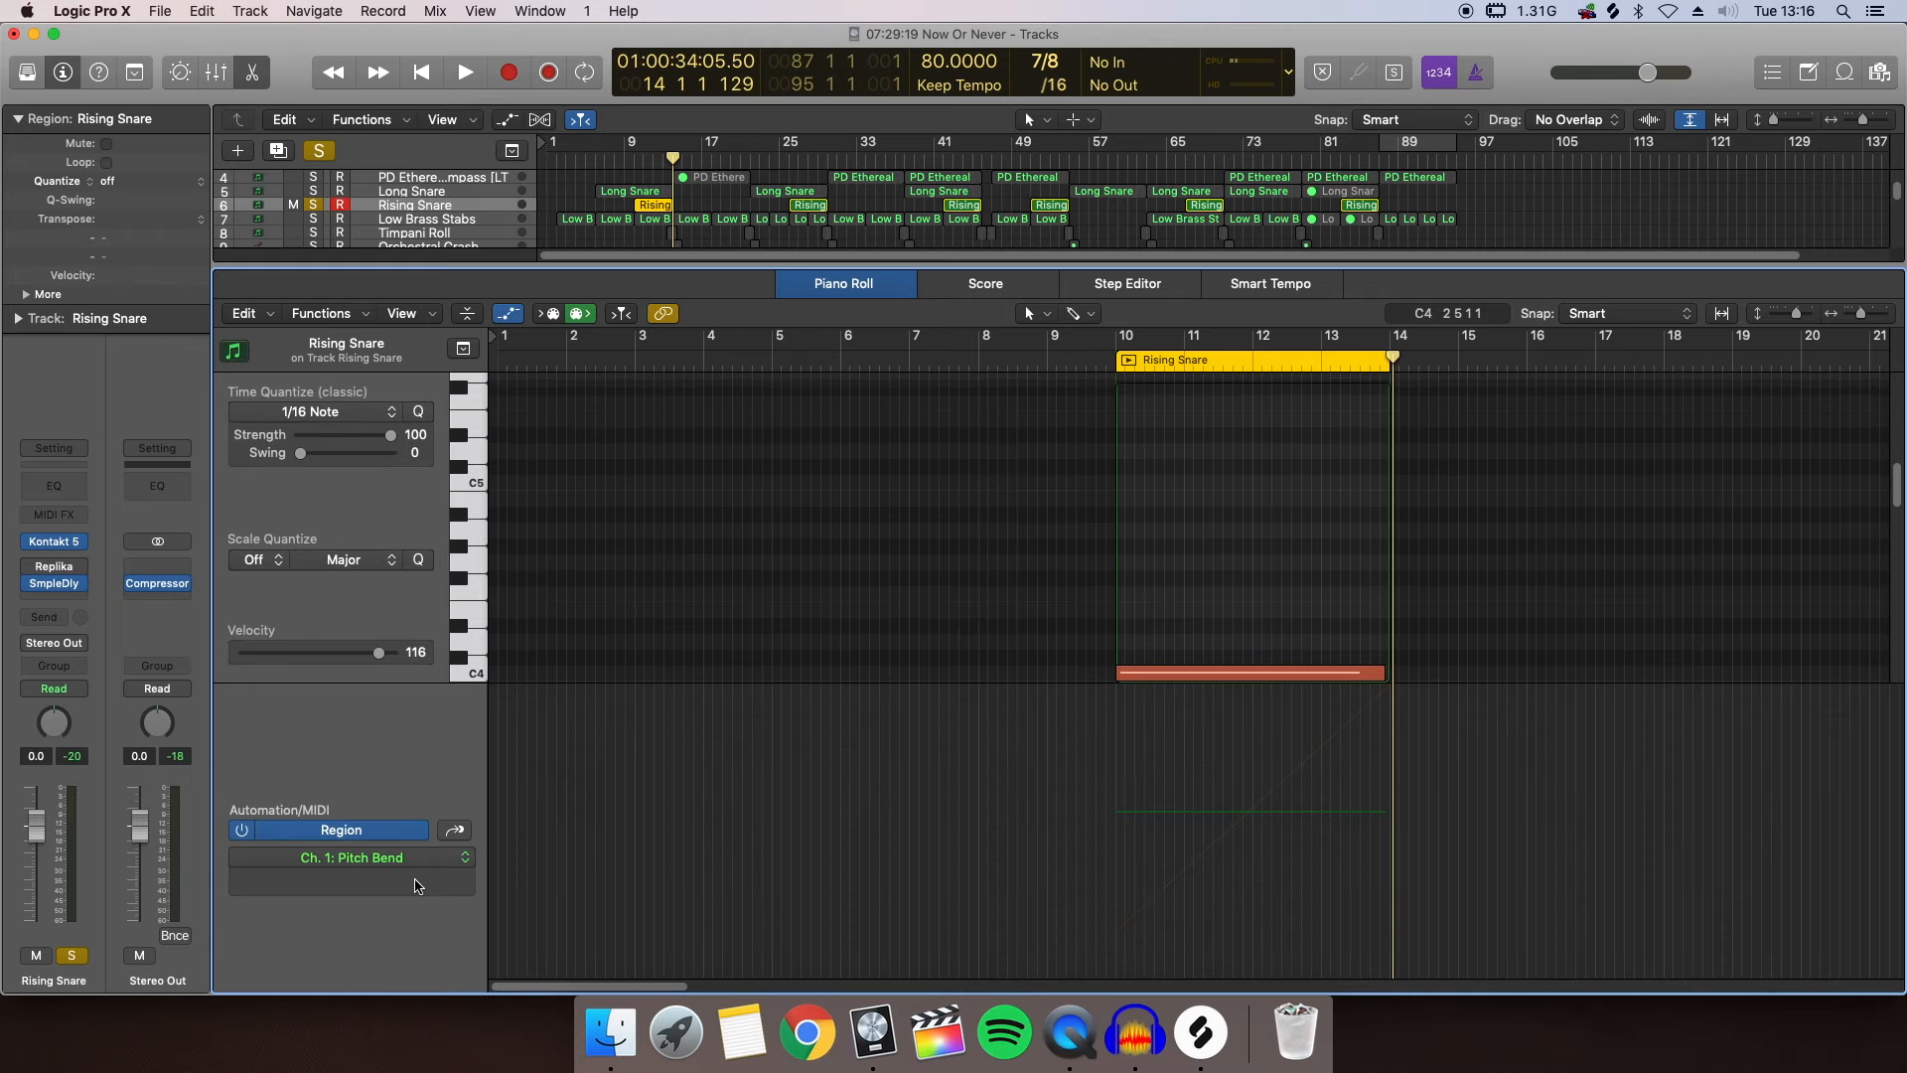
pyautogui.click(459, 833)
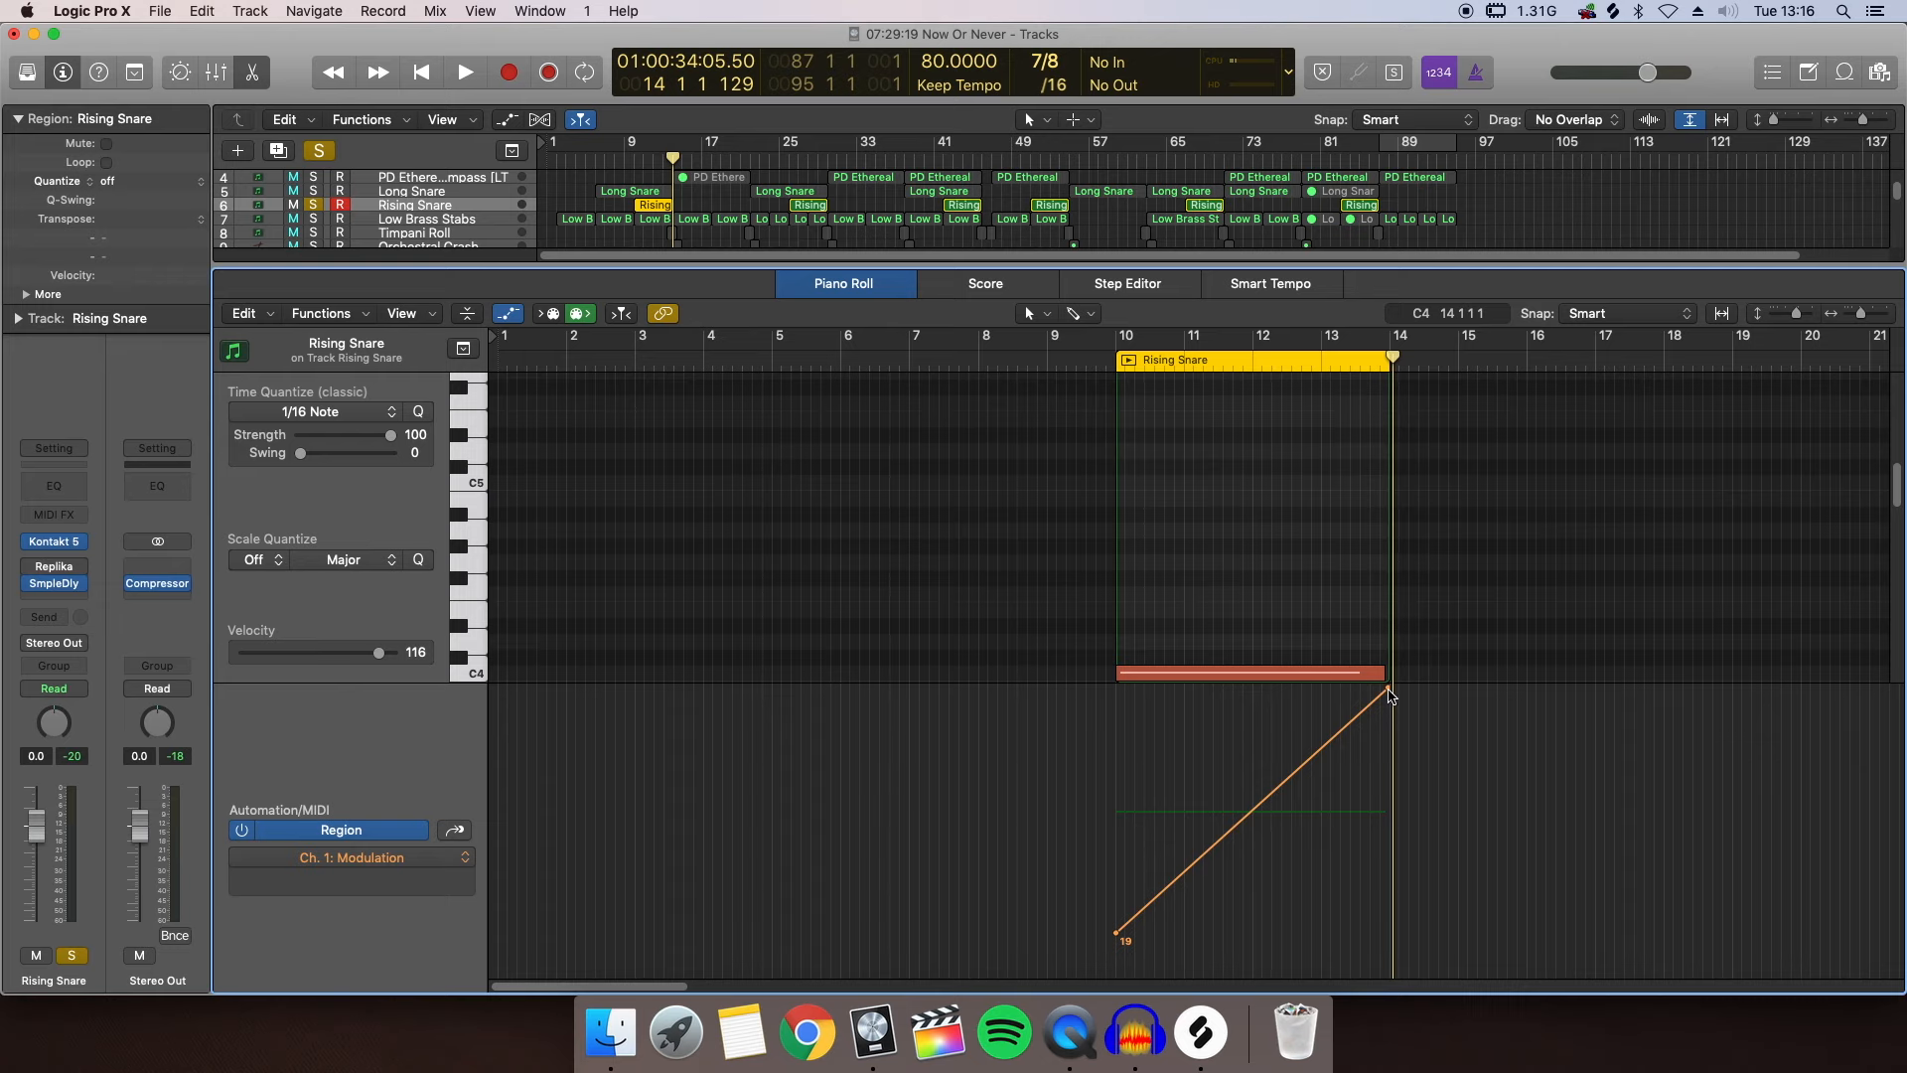
pyautogui.press('p')
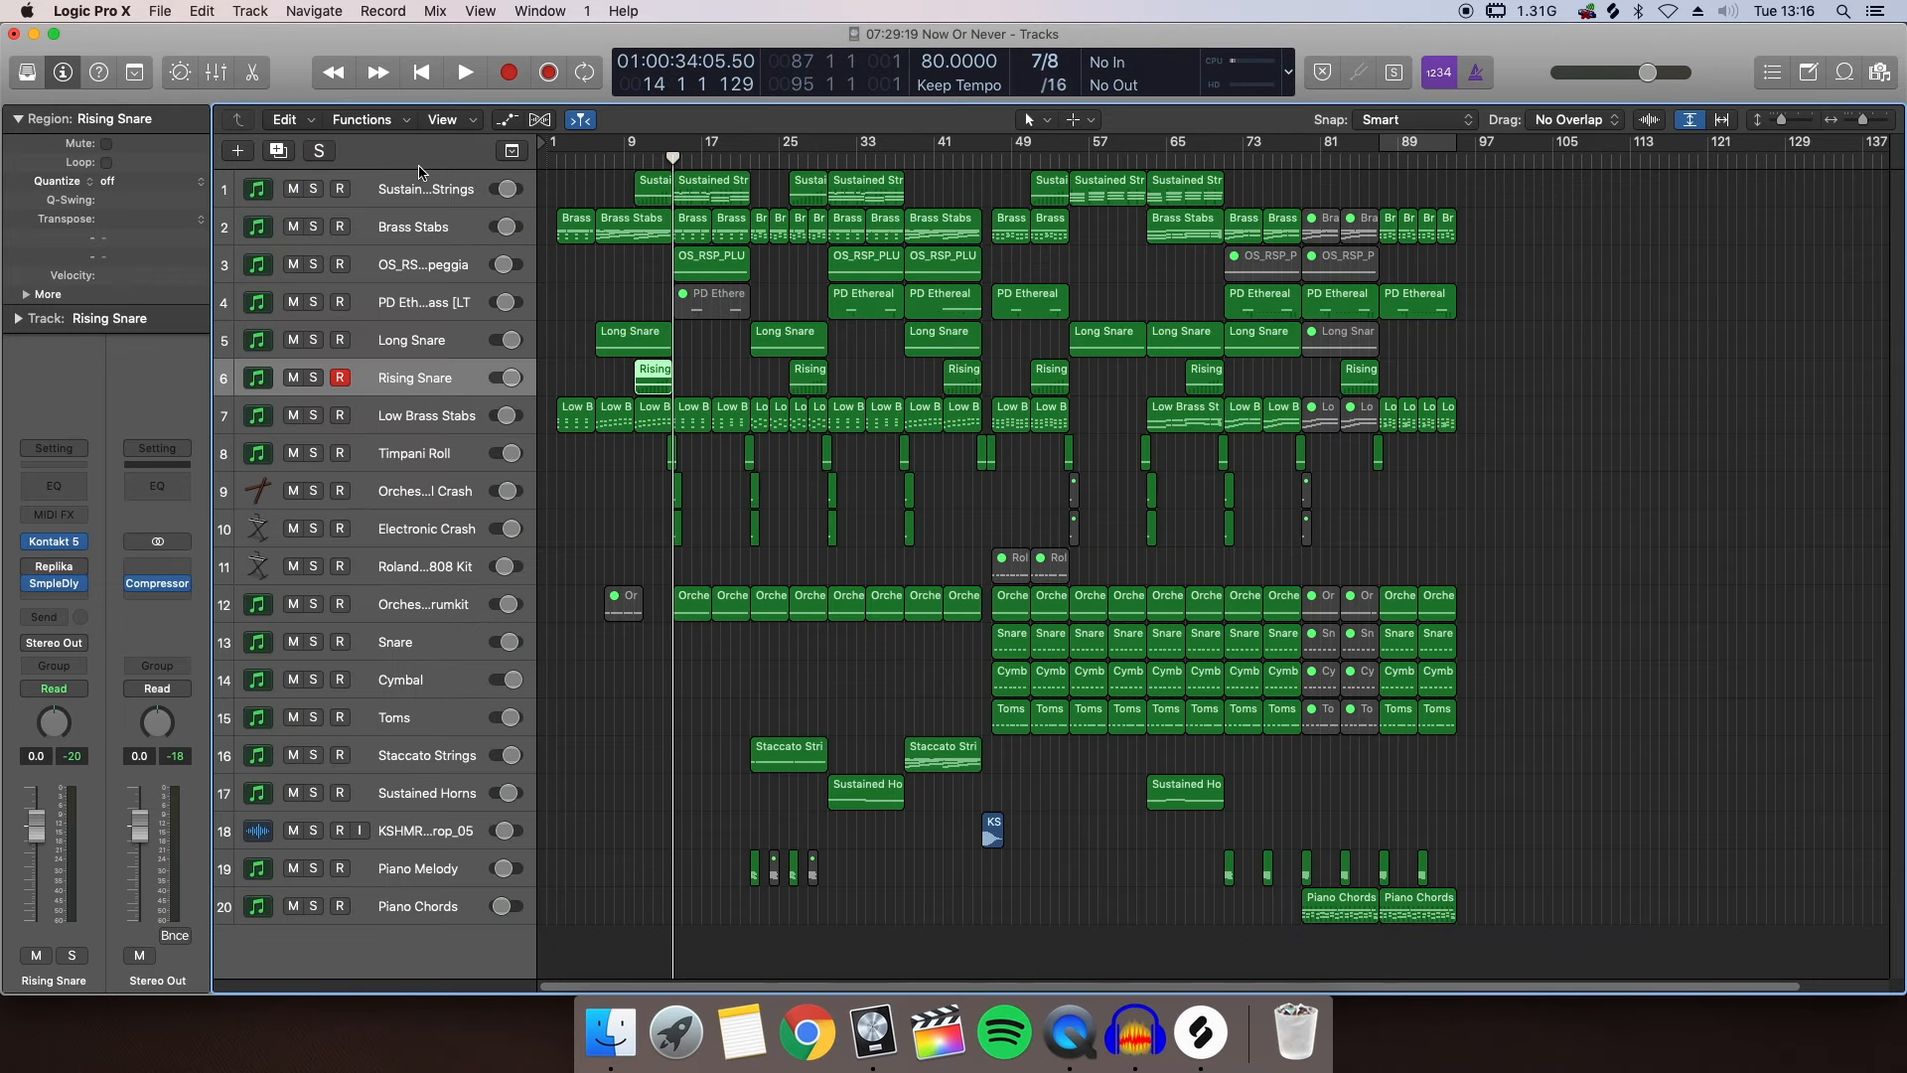
# Select the first region on the Sustained Strings track and open the Piano Roll
pyautogui.click(418, 189)
pyautogui.click(599, 191)
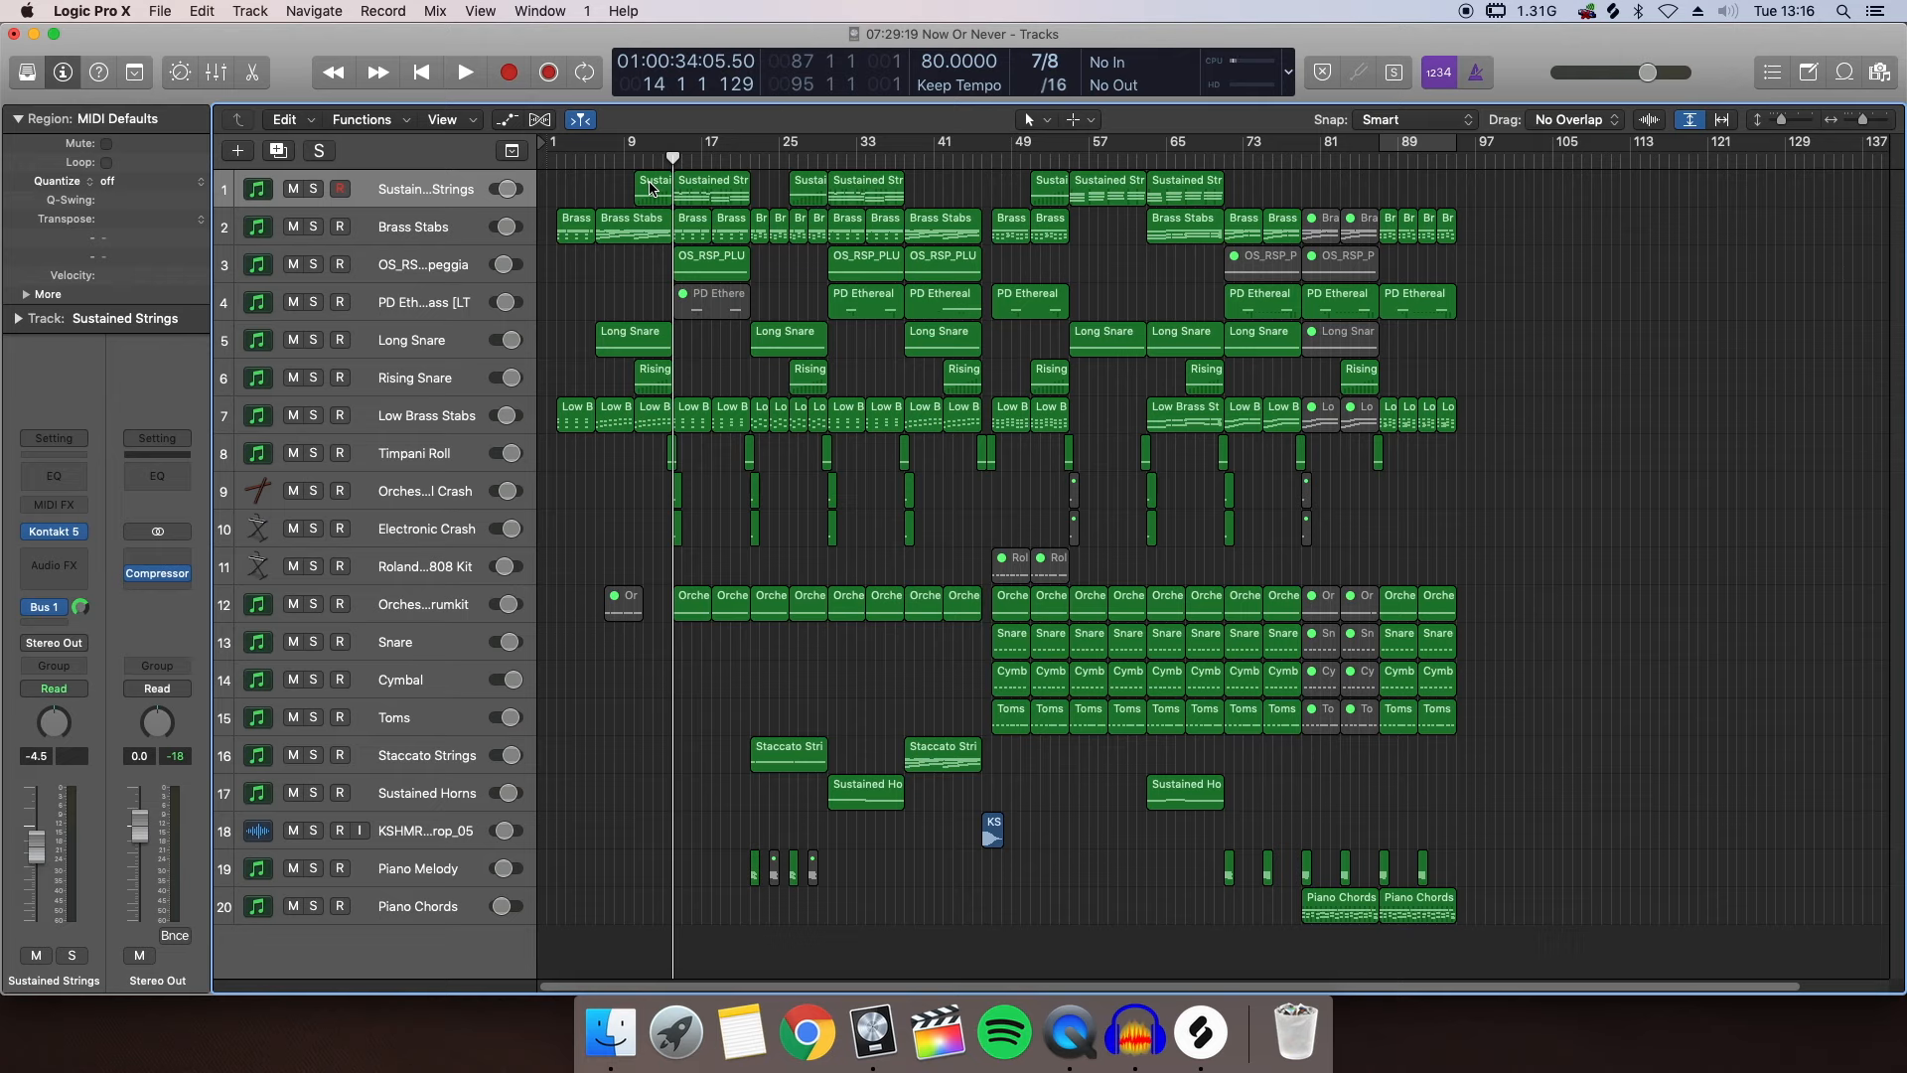
pyautogui.click(653, 189)
pyautogui.press('p')
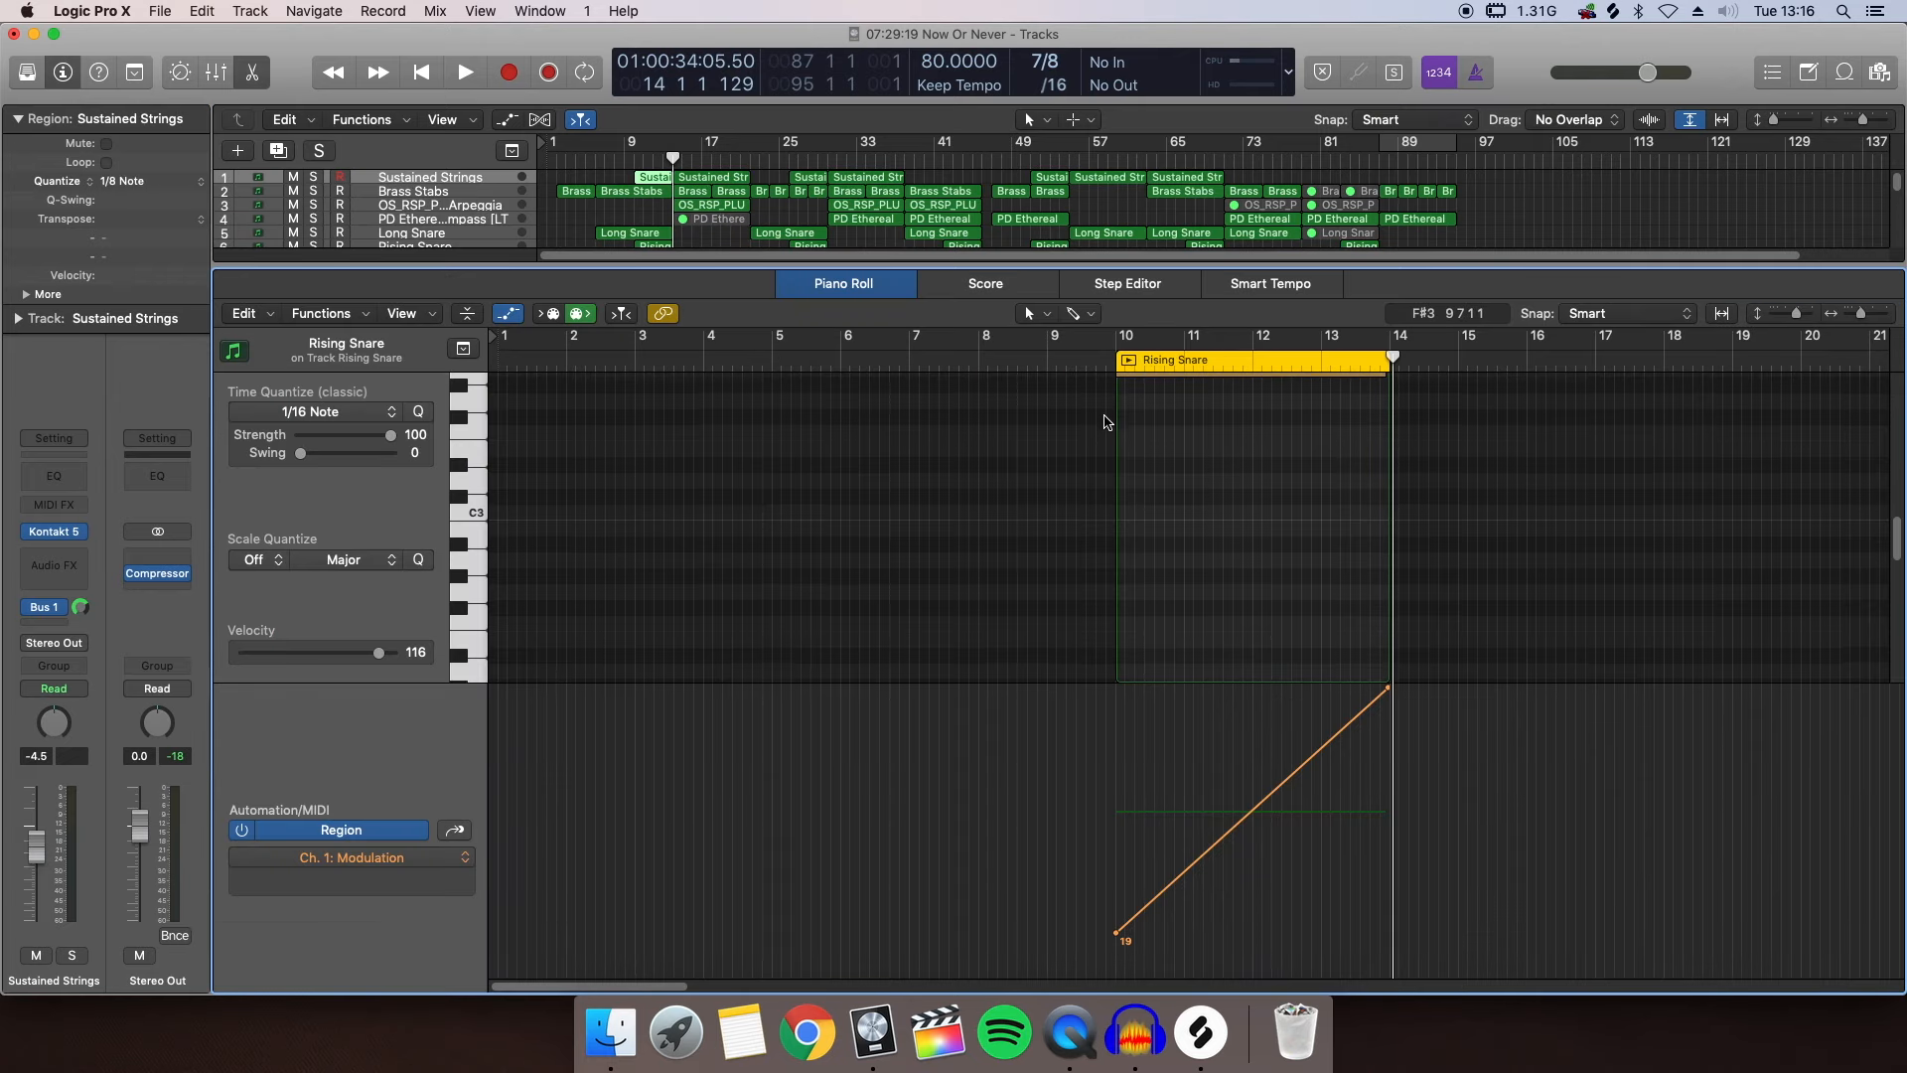
# Solo the Sustained Strings track, play it from just before bar 10 to bar 14, remove the solo and close the Piano Roll
pyautogui.click(1096, 359)
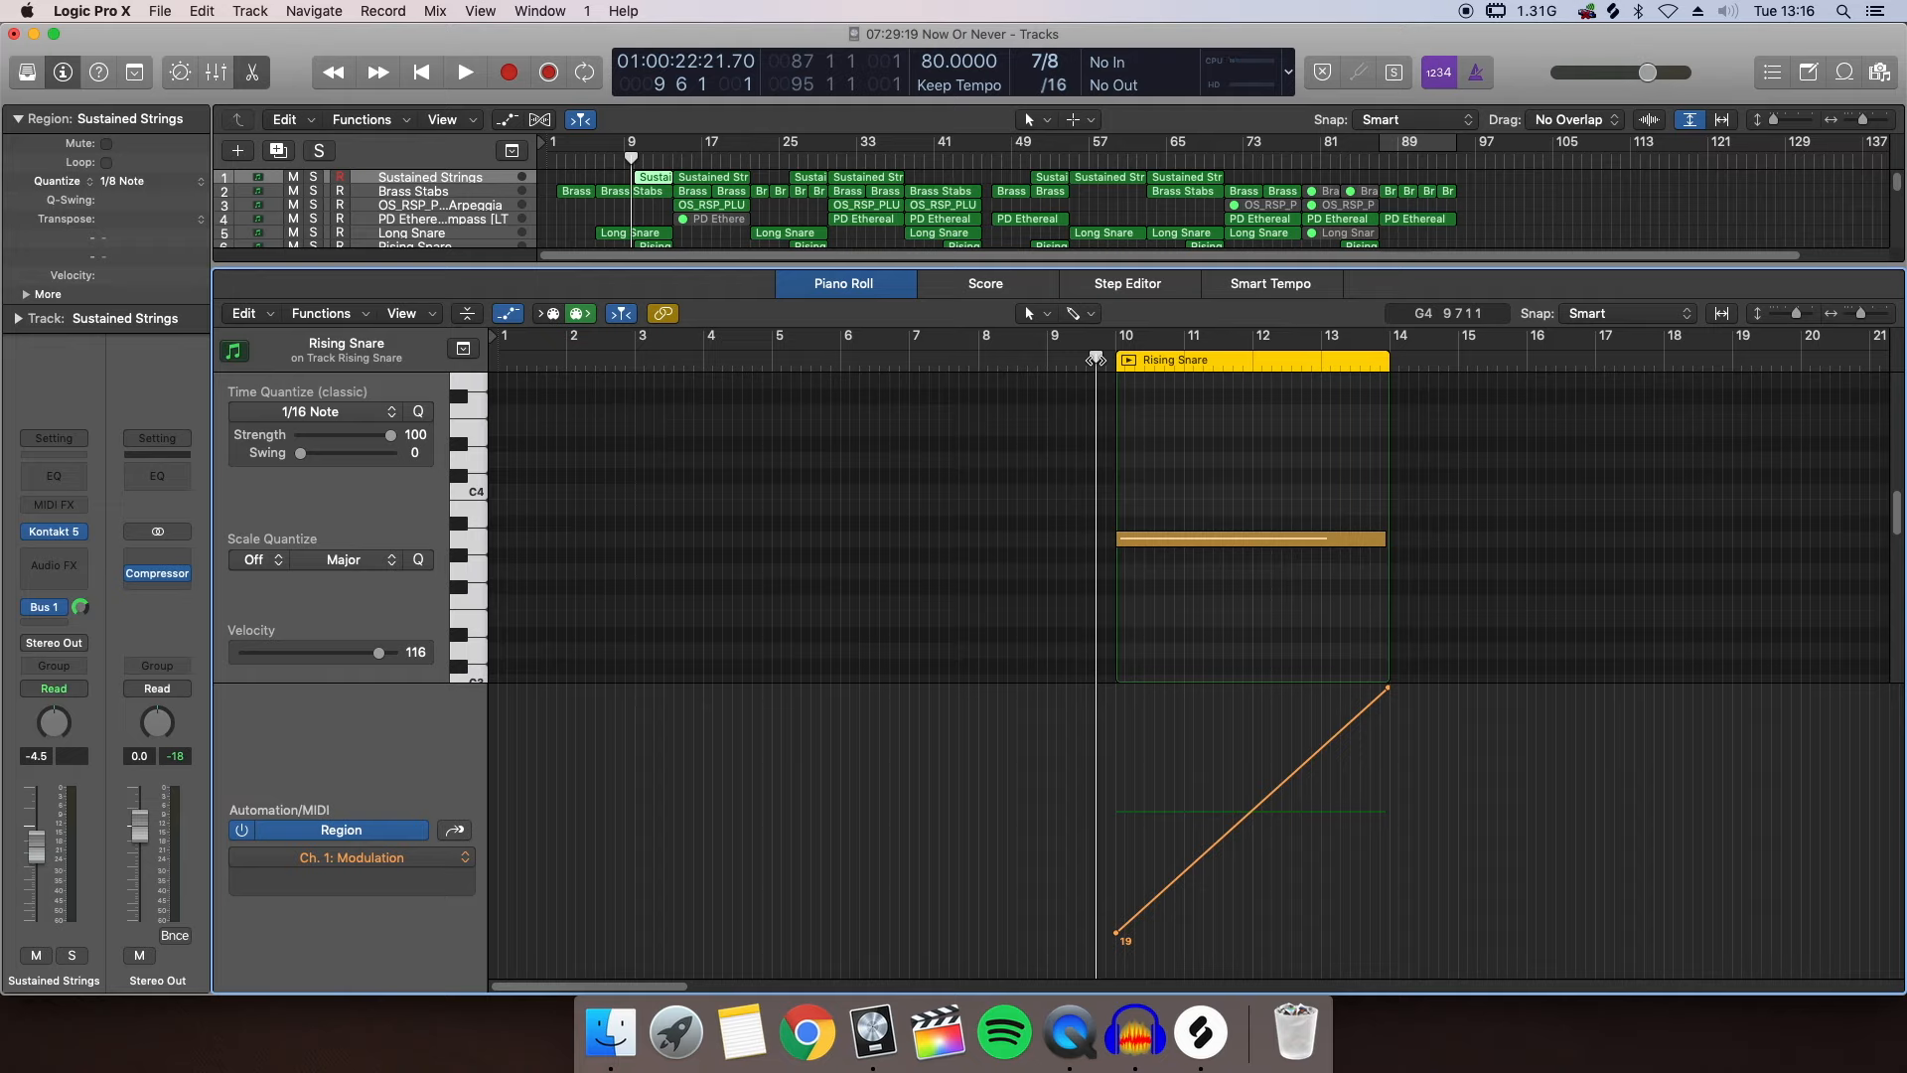
pyautogui.press('space')
pyautogui.press('s')
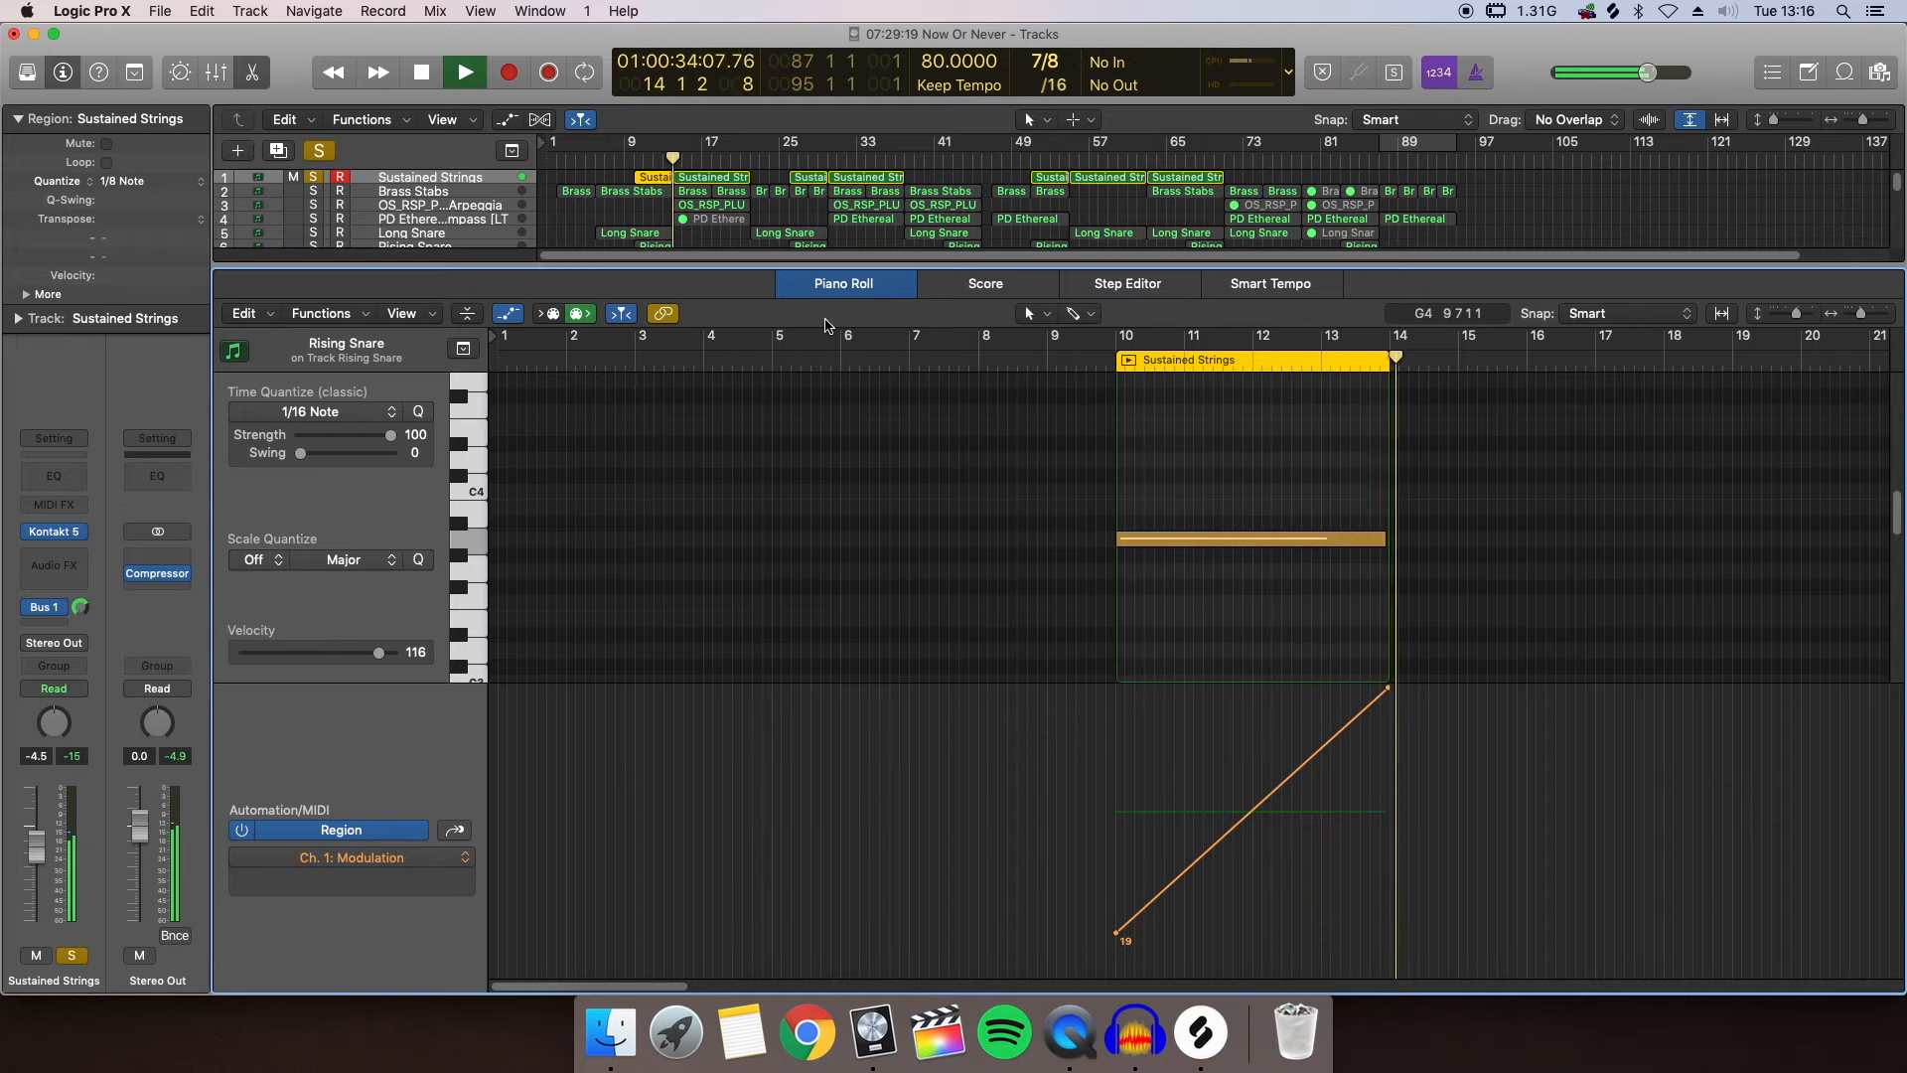
pyautogui.press('space')
pyautogui.press('s')
pyautogui.press('e')
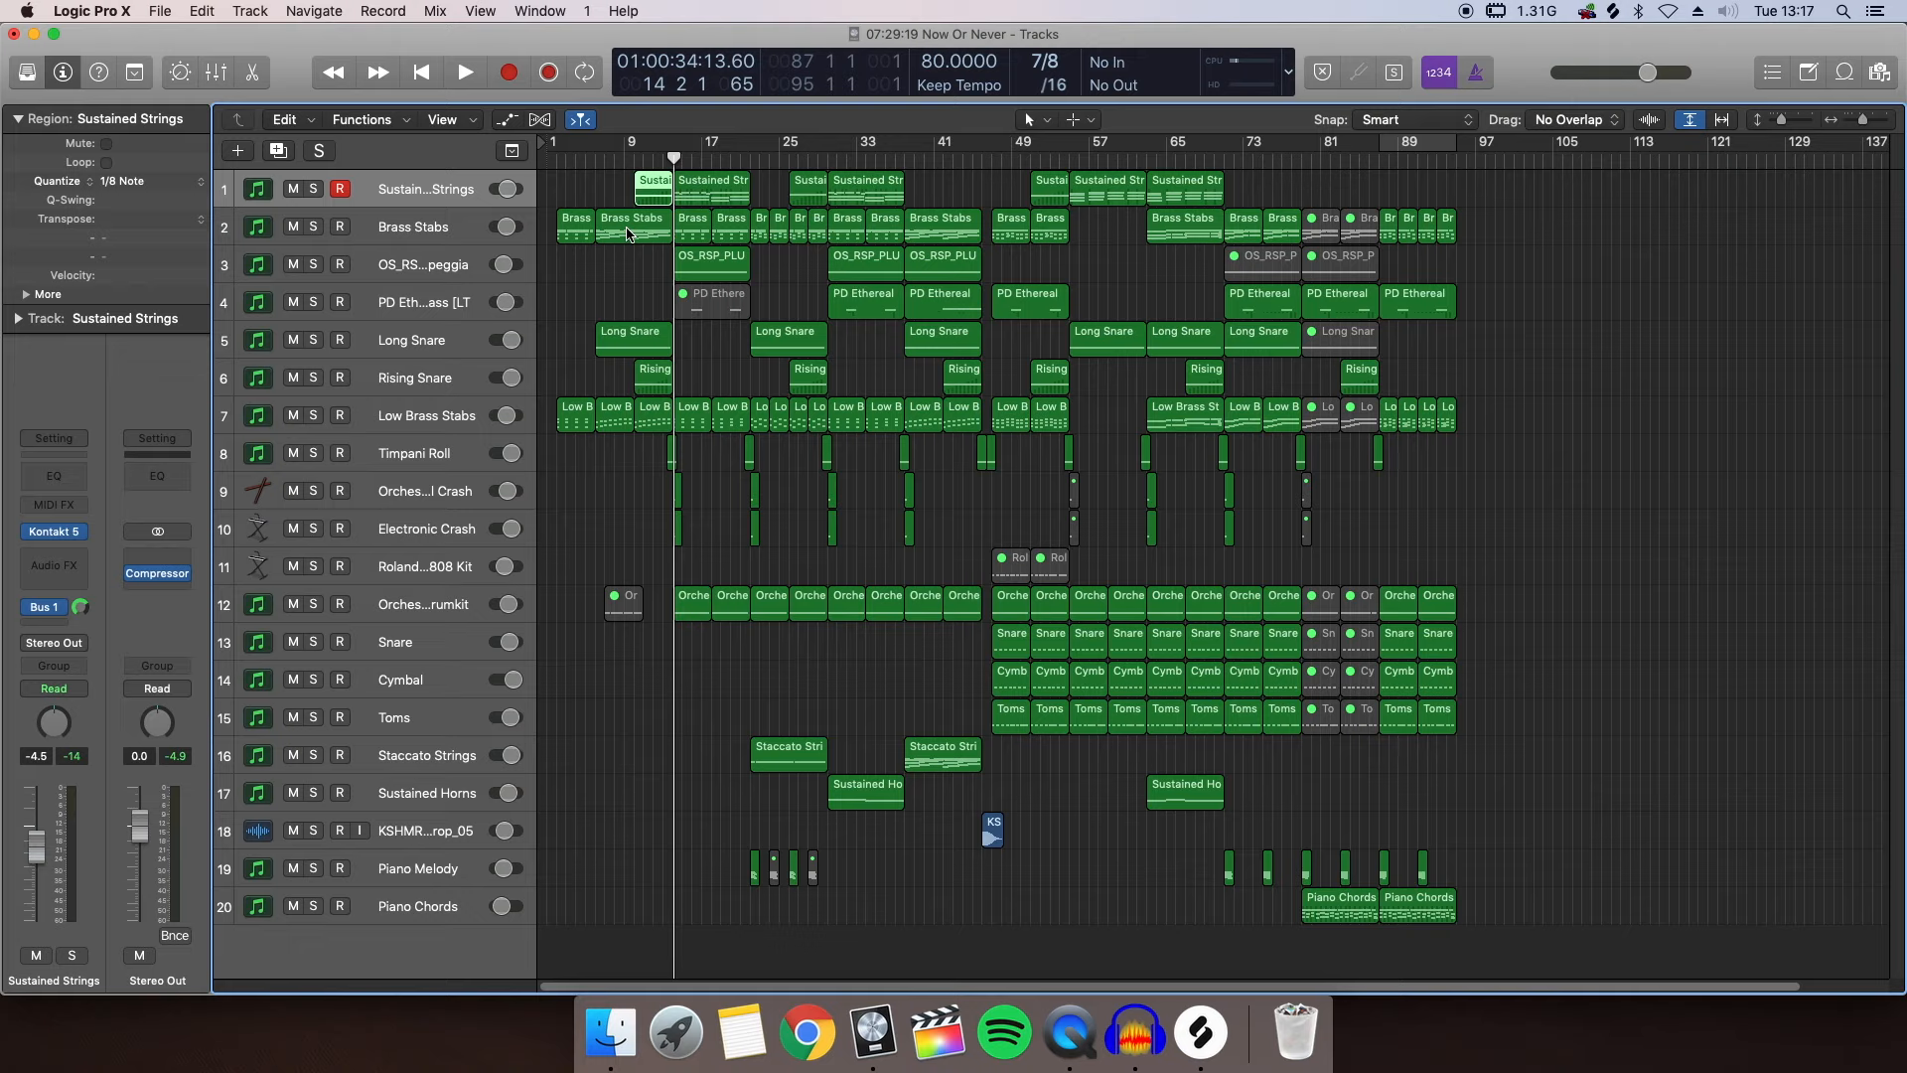
# Play the full arrangement from about bar 3 up to bar 14, and clear the region selection
pyautogui.click(576, 159)
pyautogui.press('space')
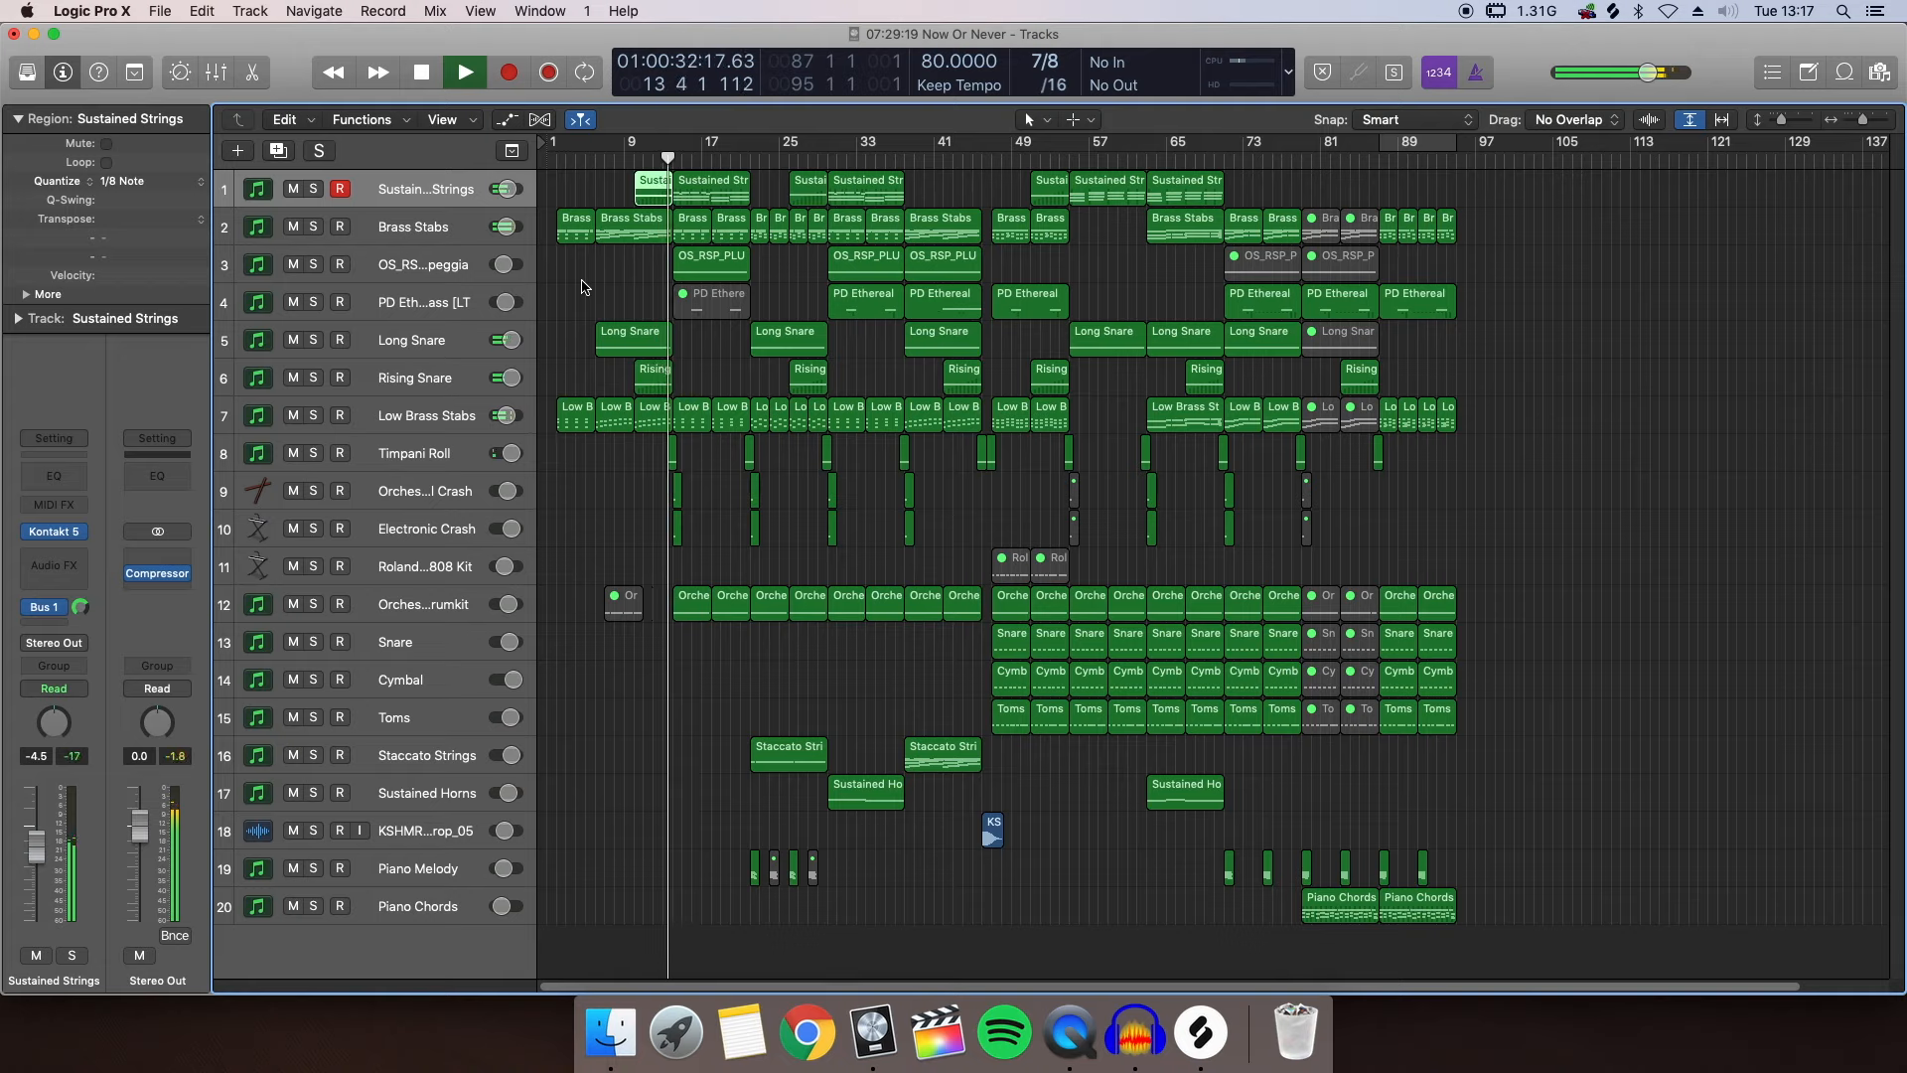
pyautogui.press('space')
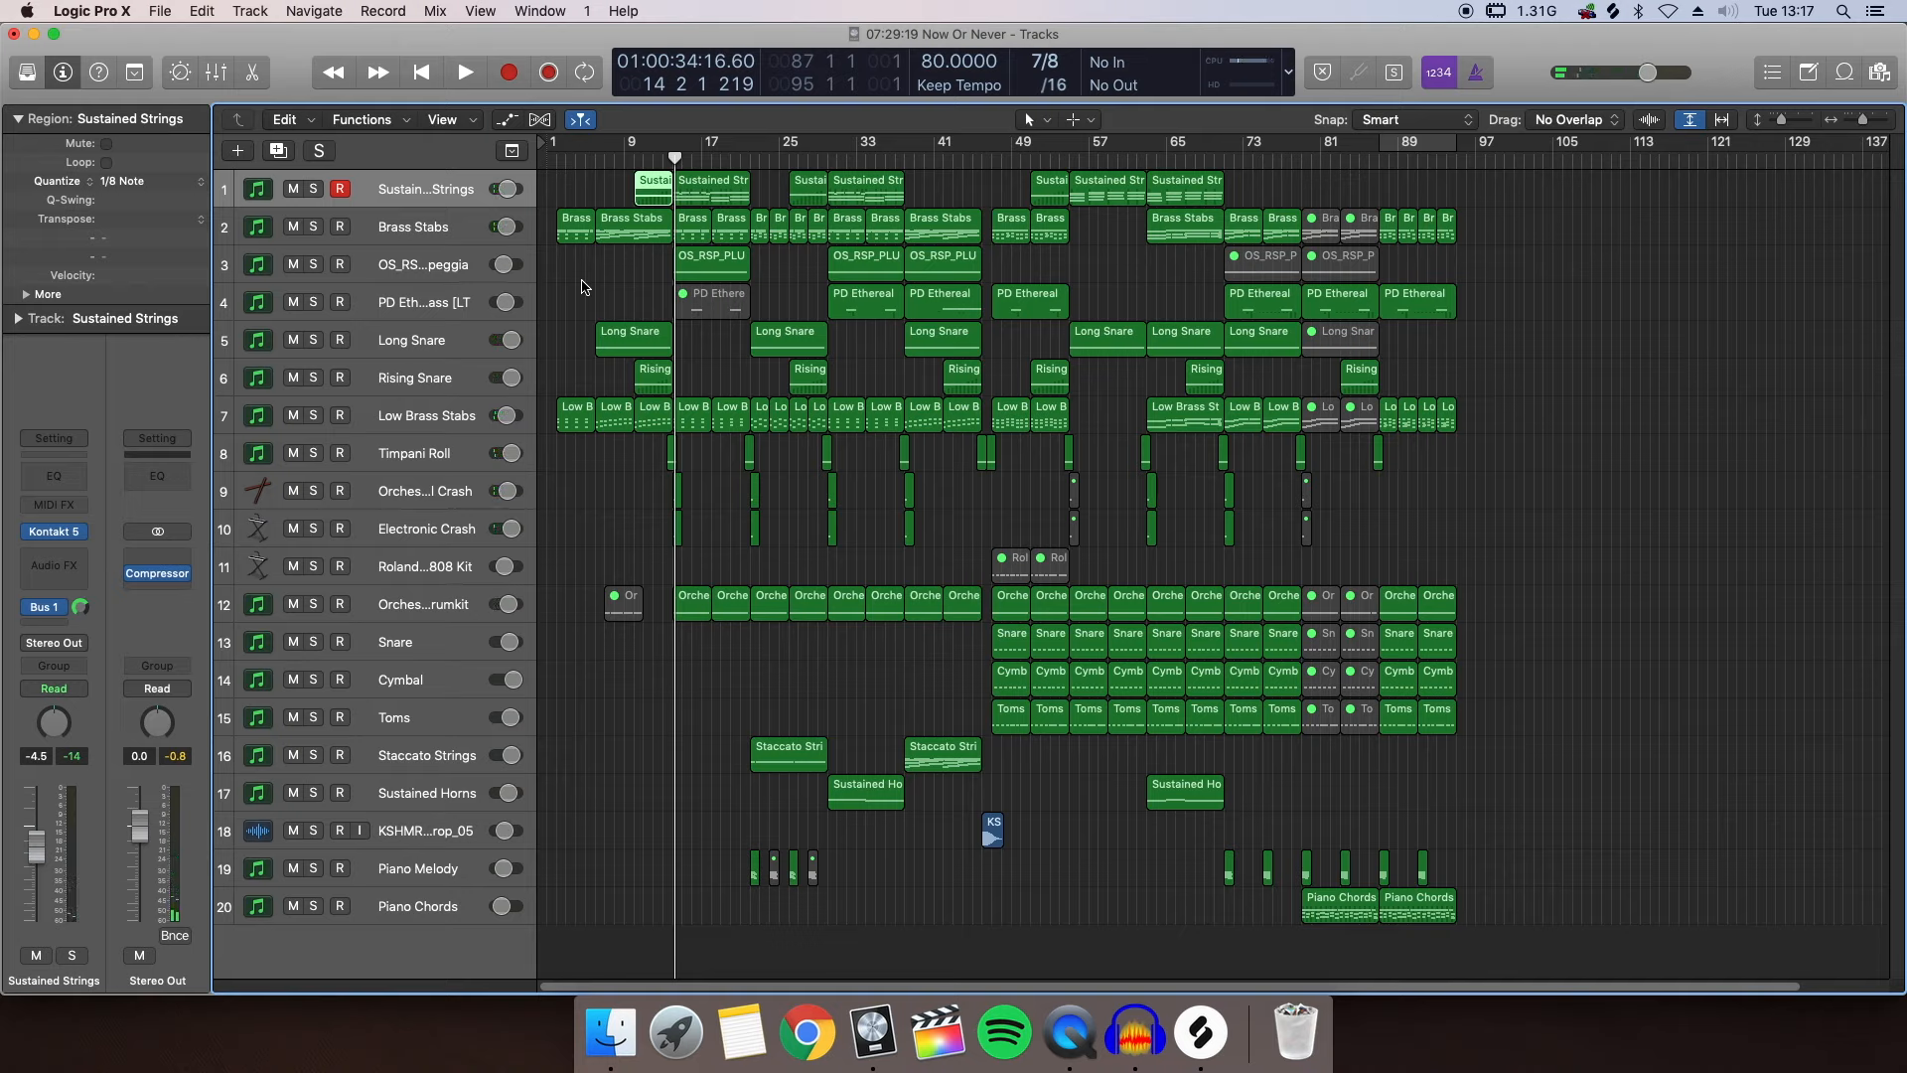
pyautogui.click(636, 537)
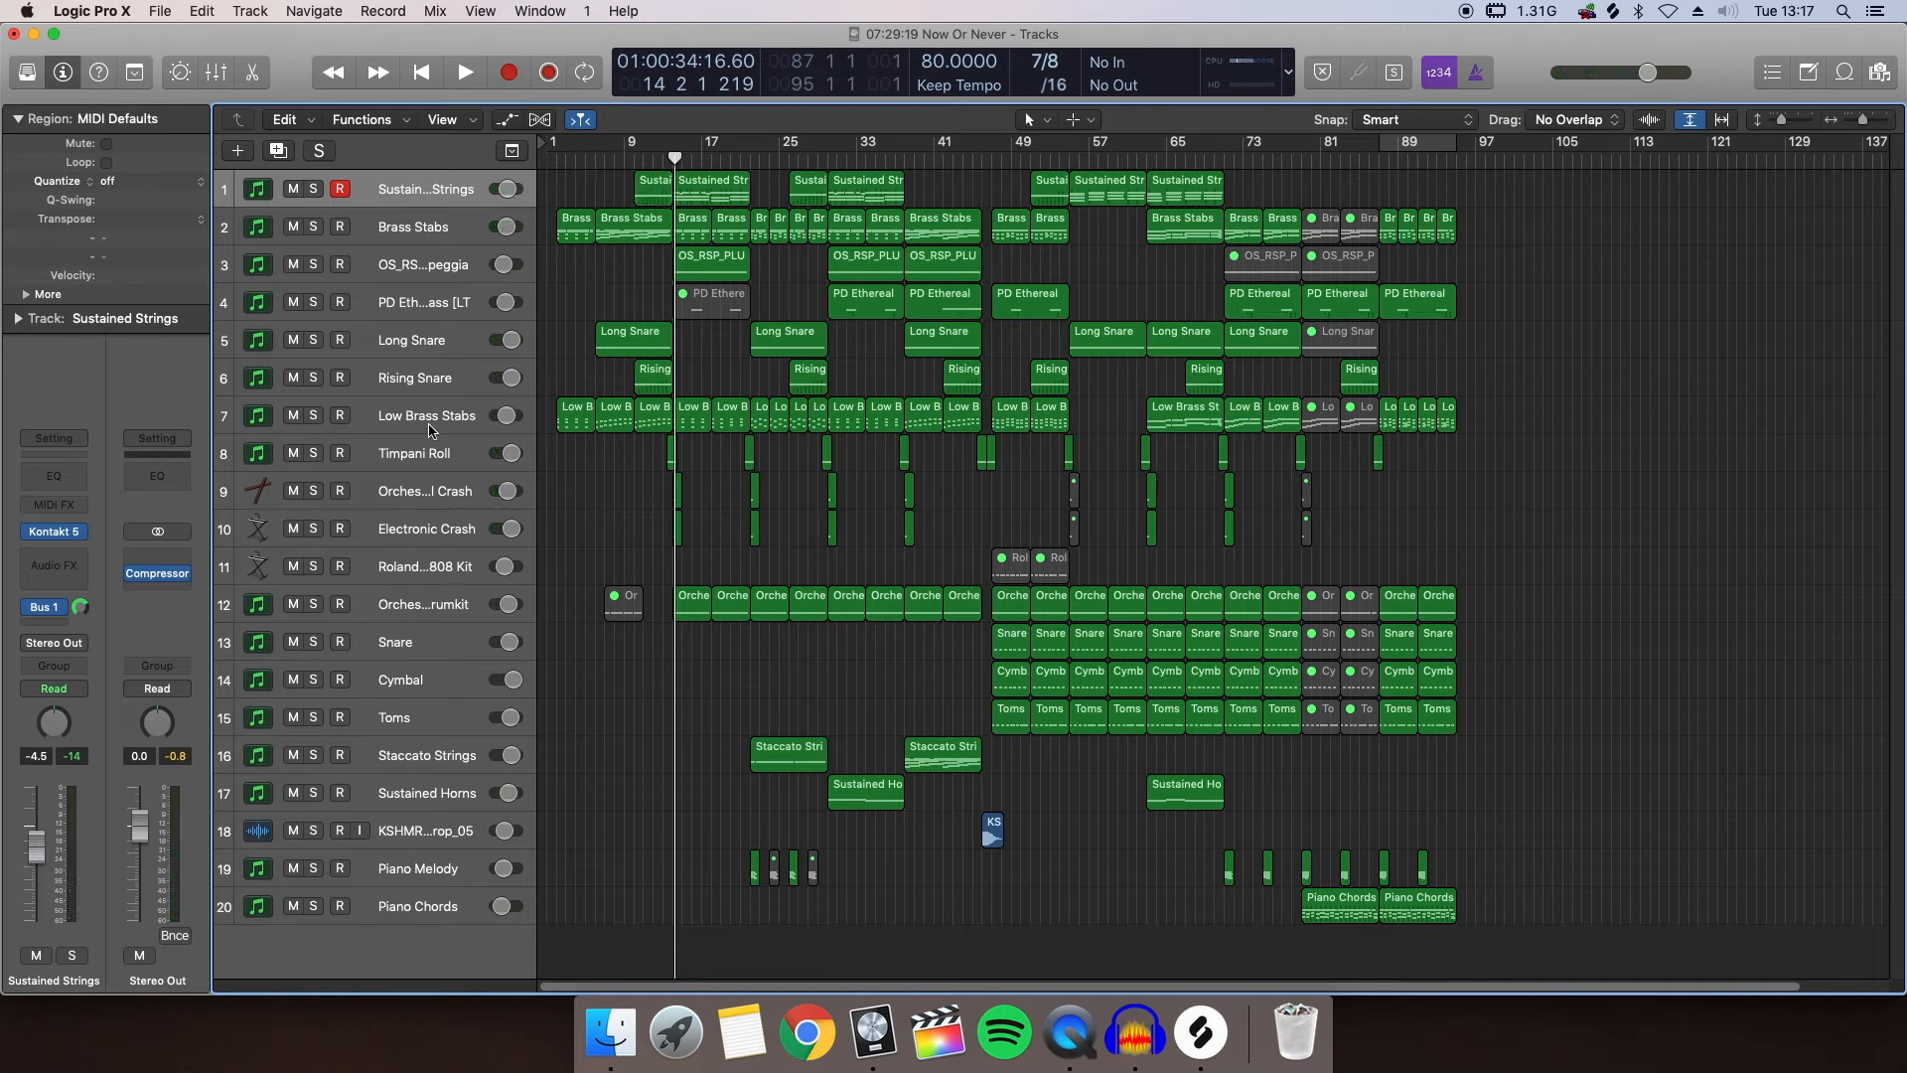
# Select the Timpani Roll track, audition a playable key of its Timpani Artics Multi with Crescendo Long, and close the Kontakt window
pyautogui.click(421, 455)
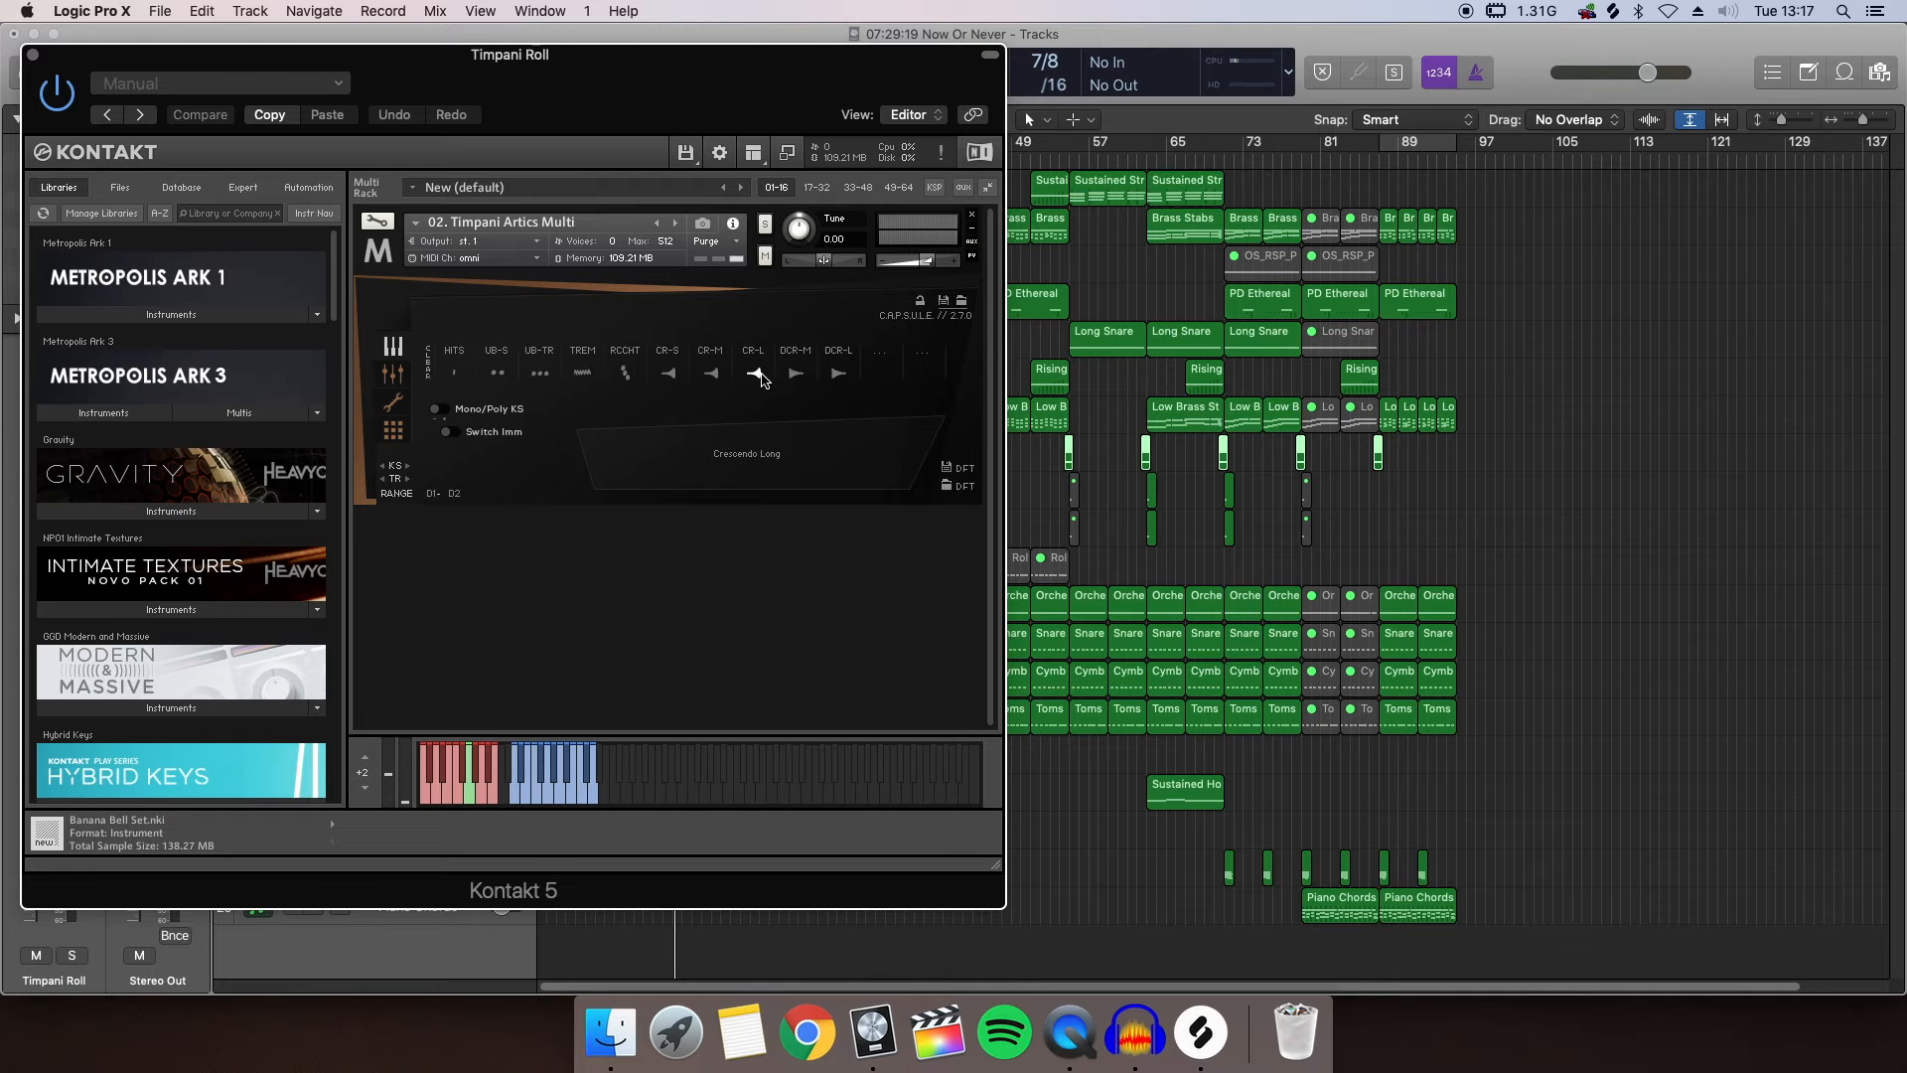
pyautogui.click(526, 799)
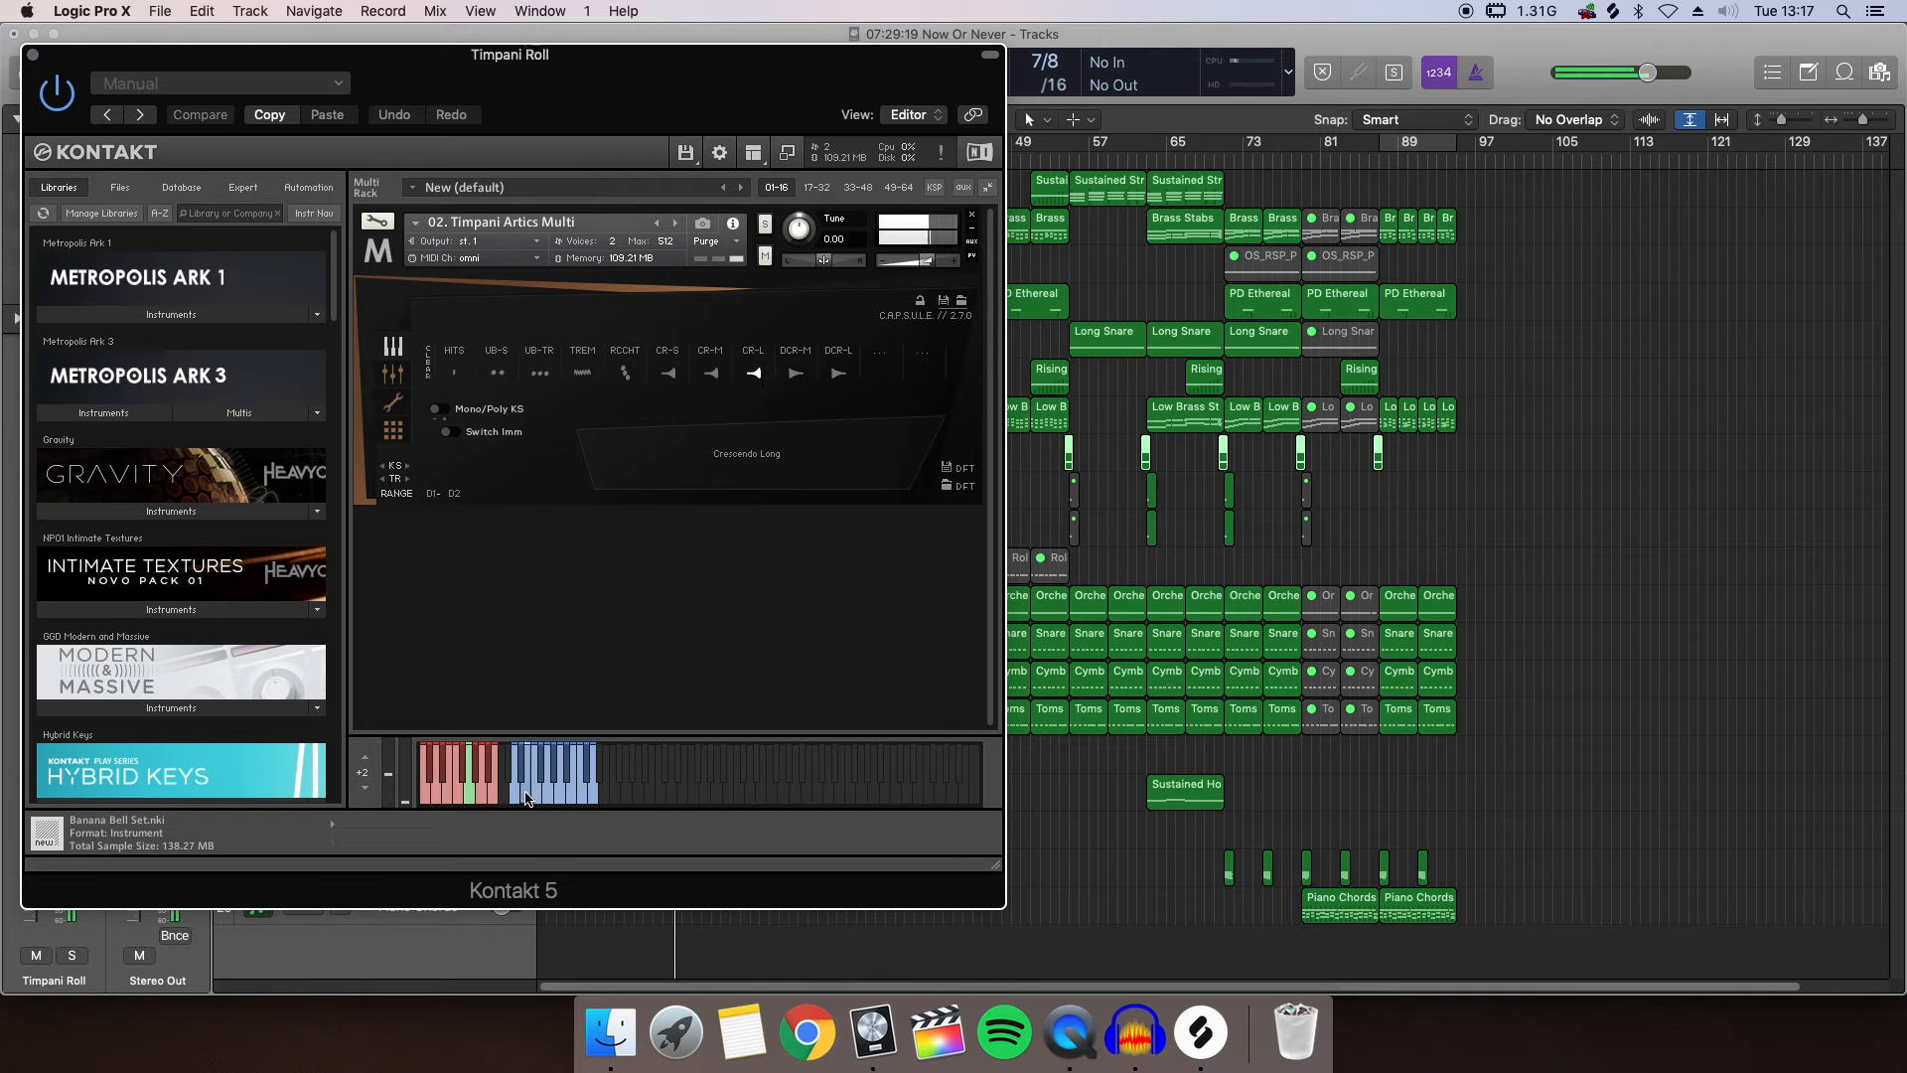
pyautogui.click(33, 56)
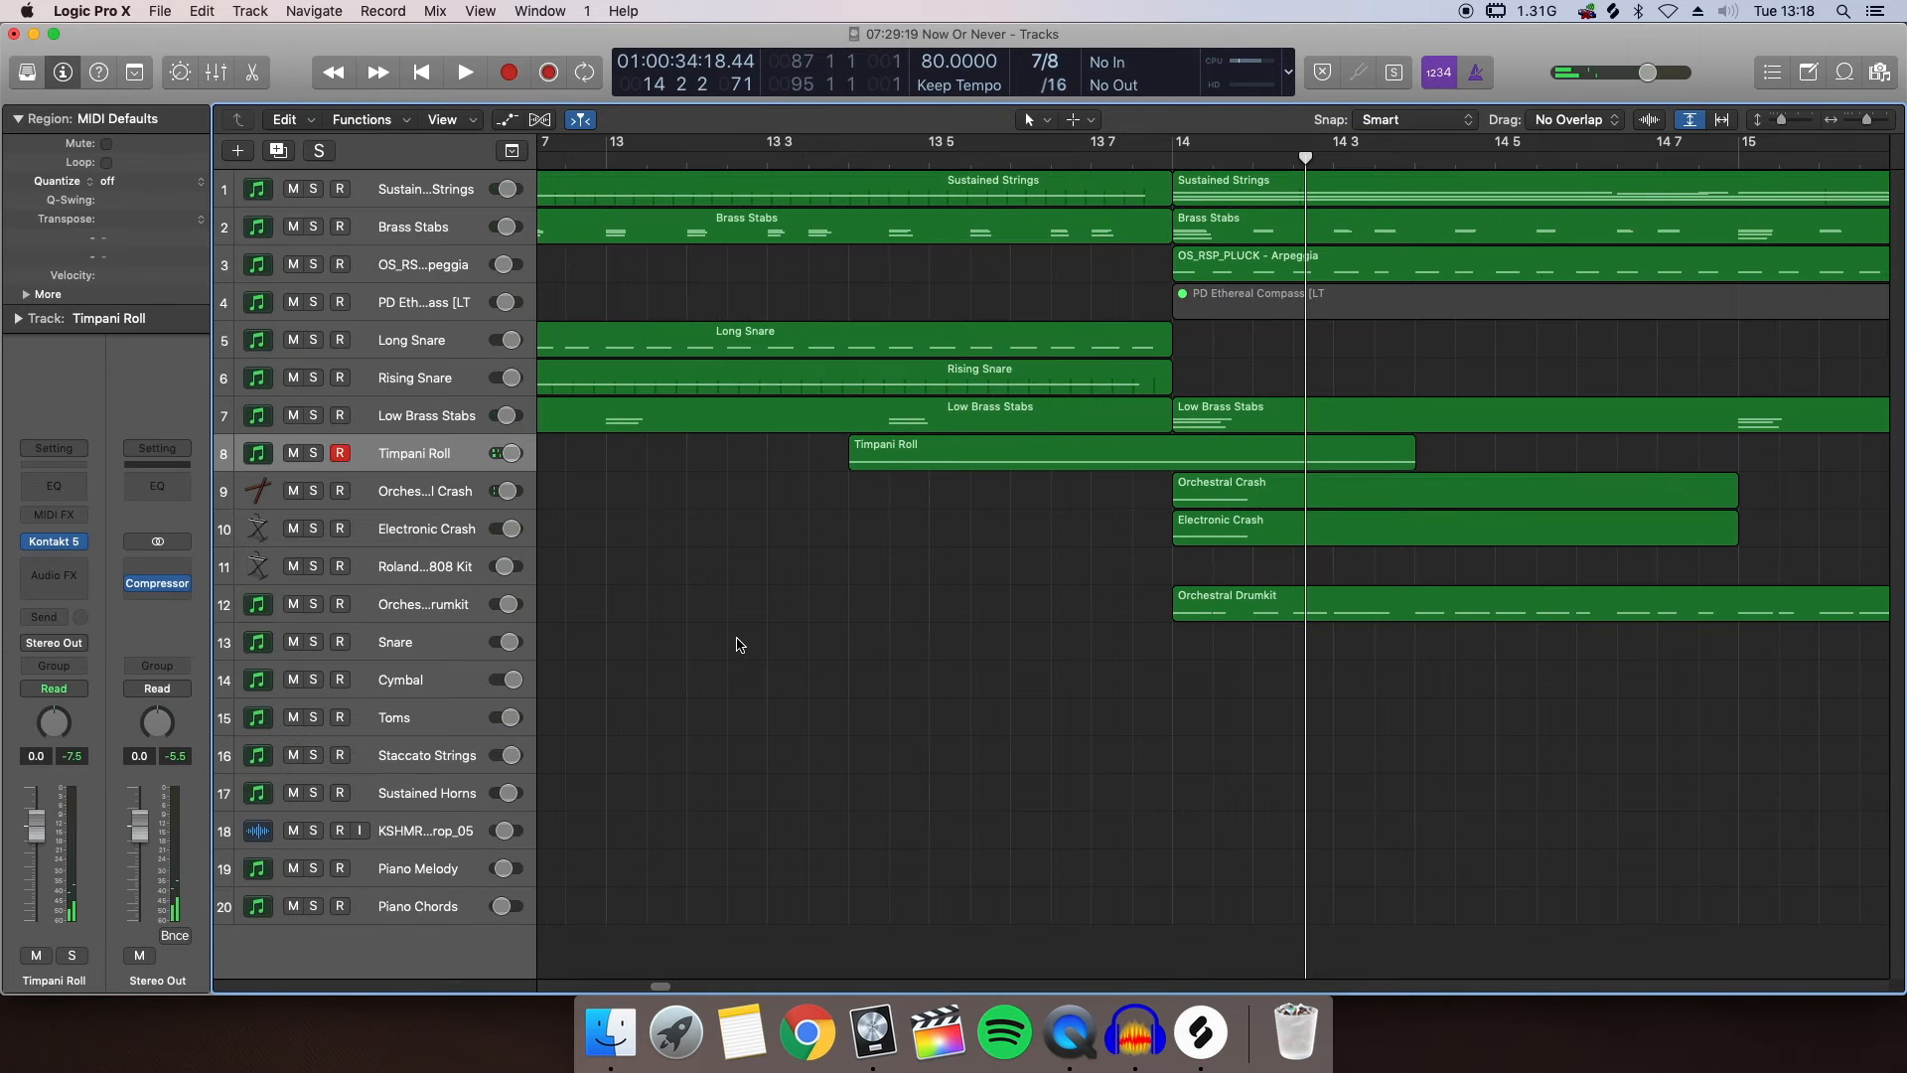
# Select the Orchestral Crash track and examine its Orchestral Kit patch in the Library, its first region and its Replika effect
pyautogui.click(399, 493)
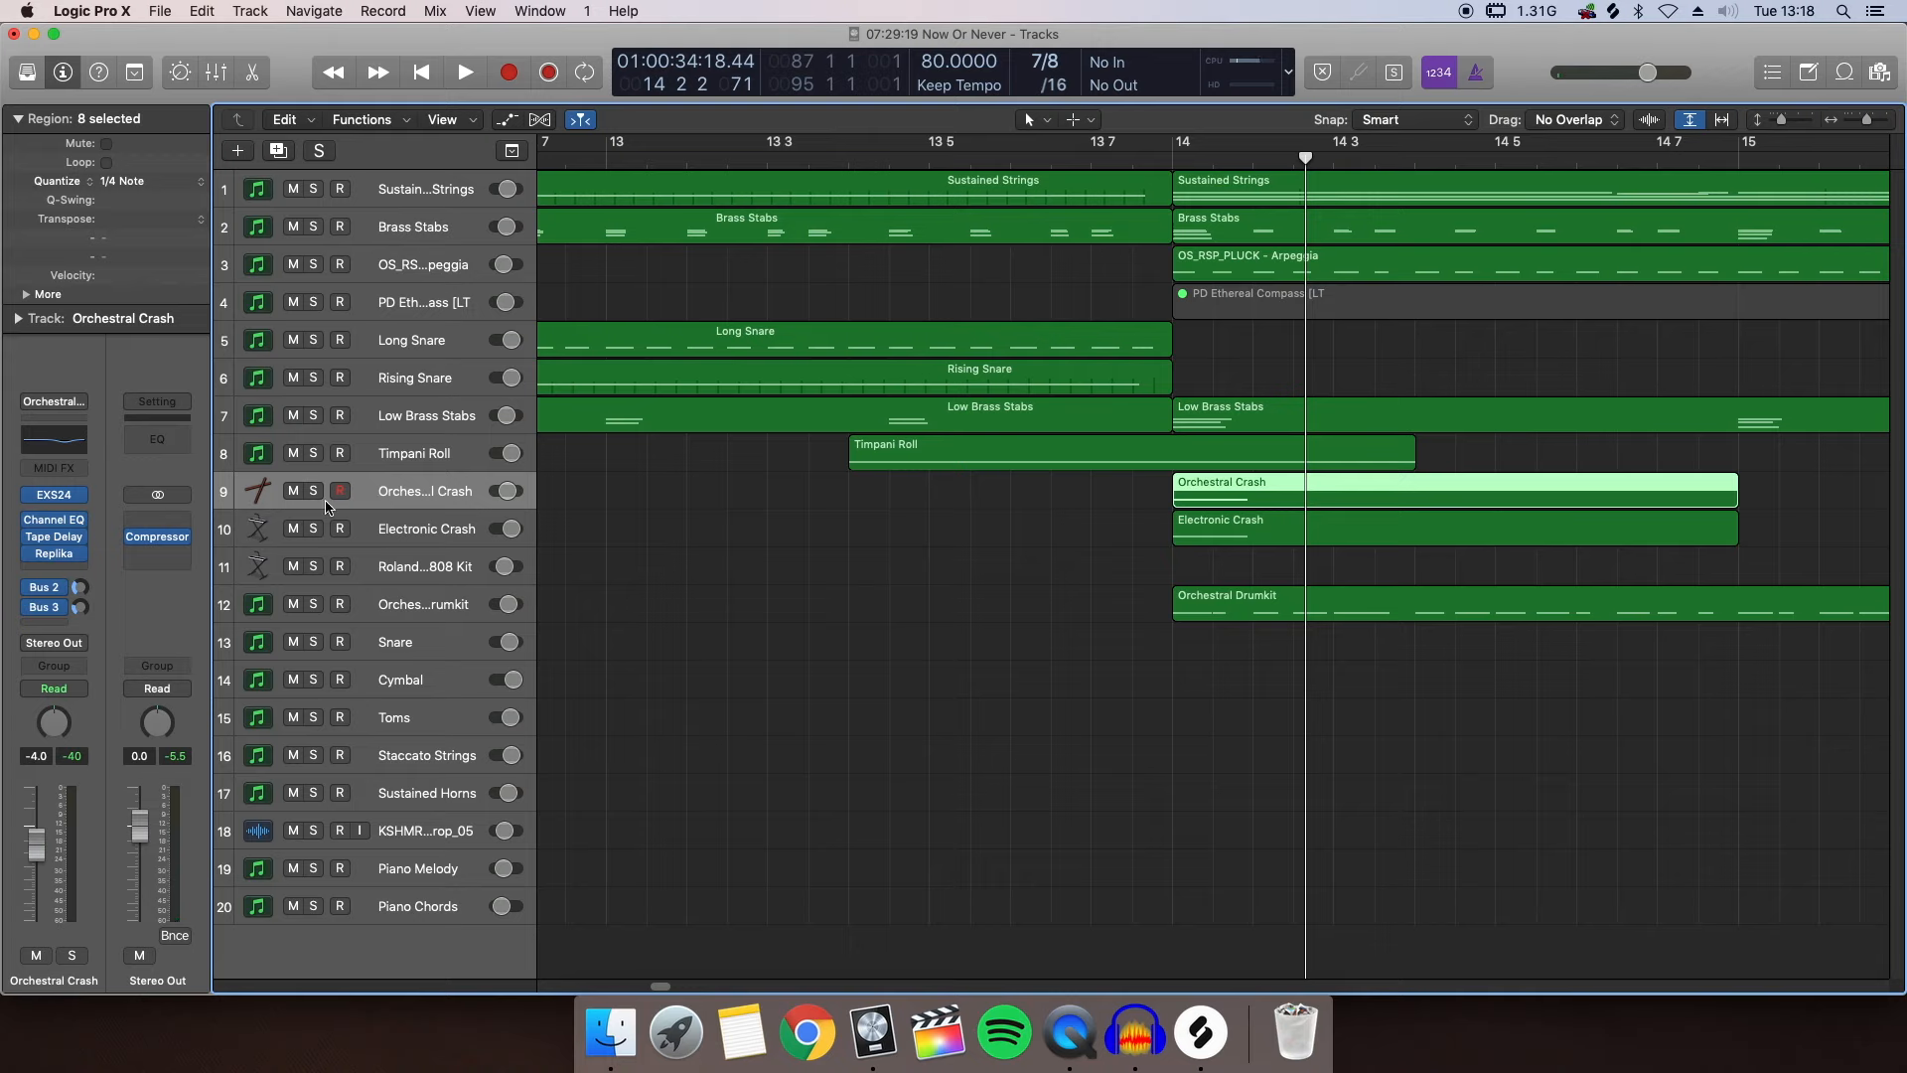
pyautogui.press('y')
pyautogui.hscroll(-3, 89, 733)
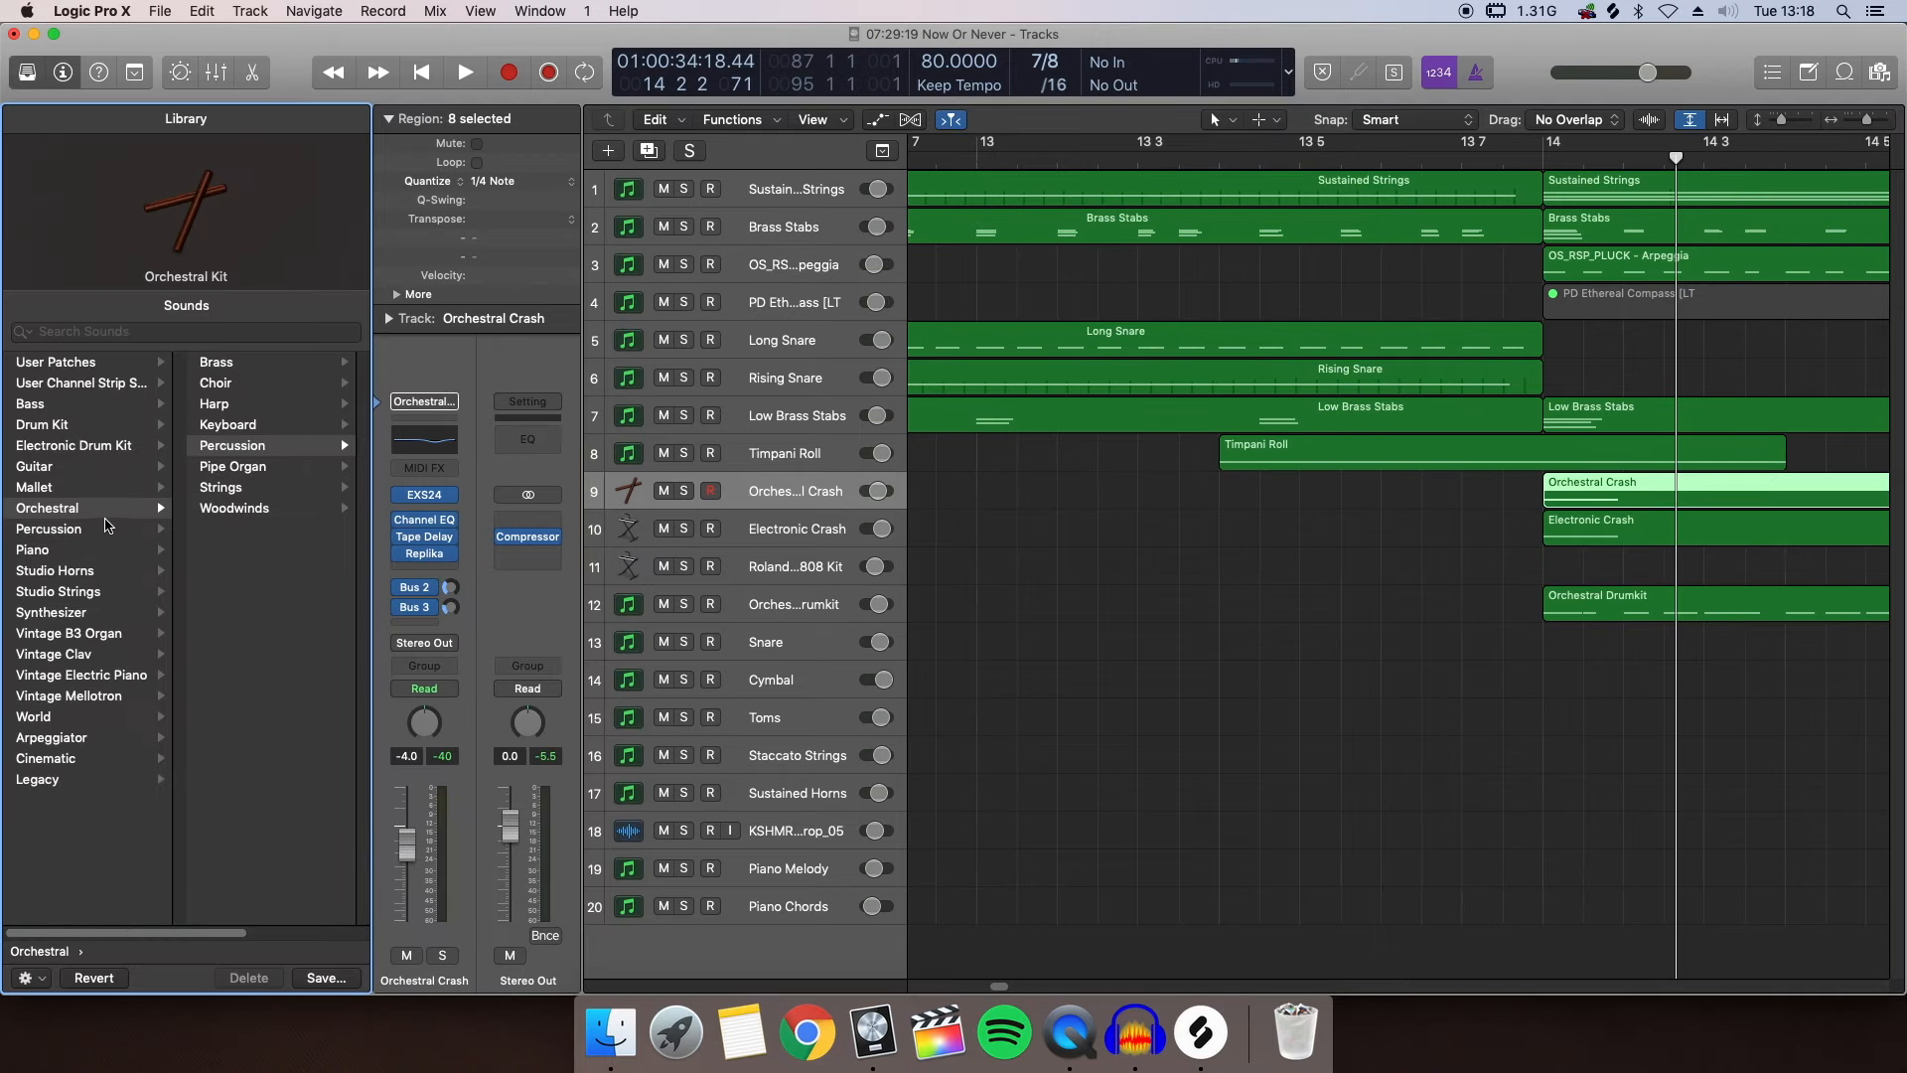
pyautogui.hscroll(3, 229, 745)
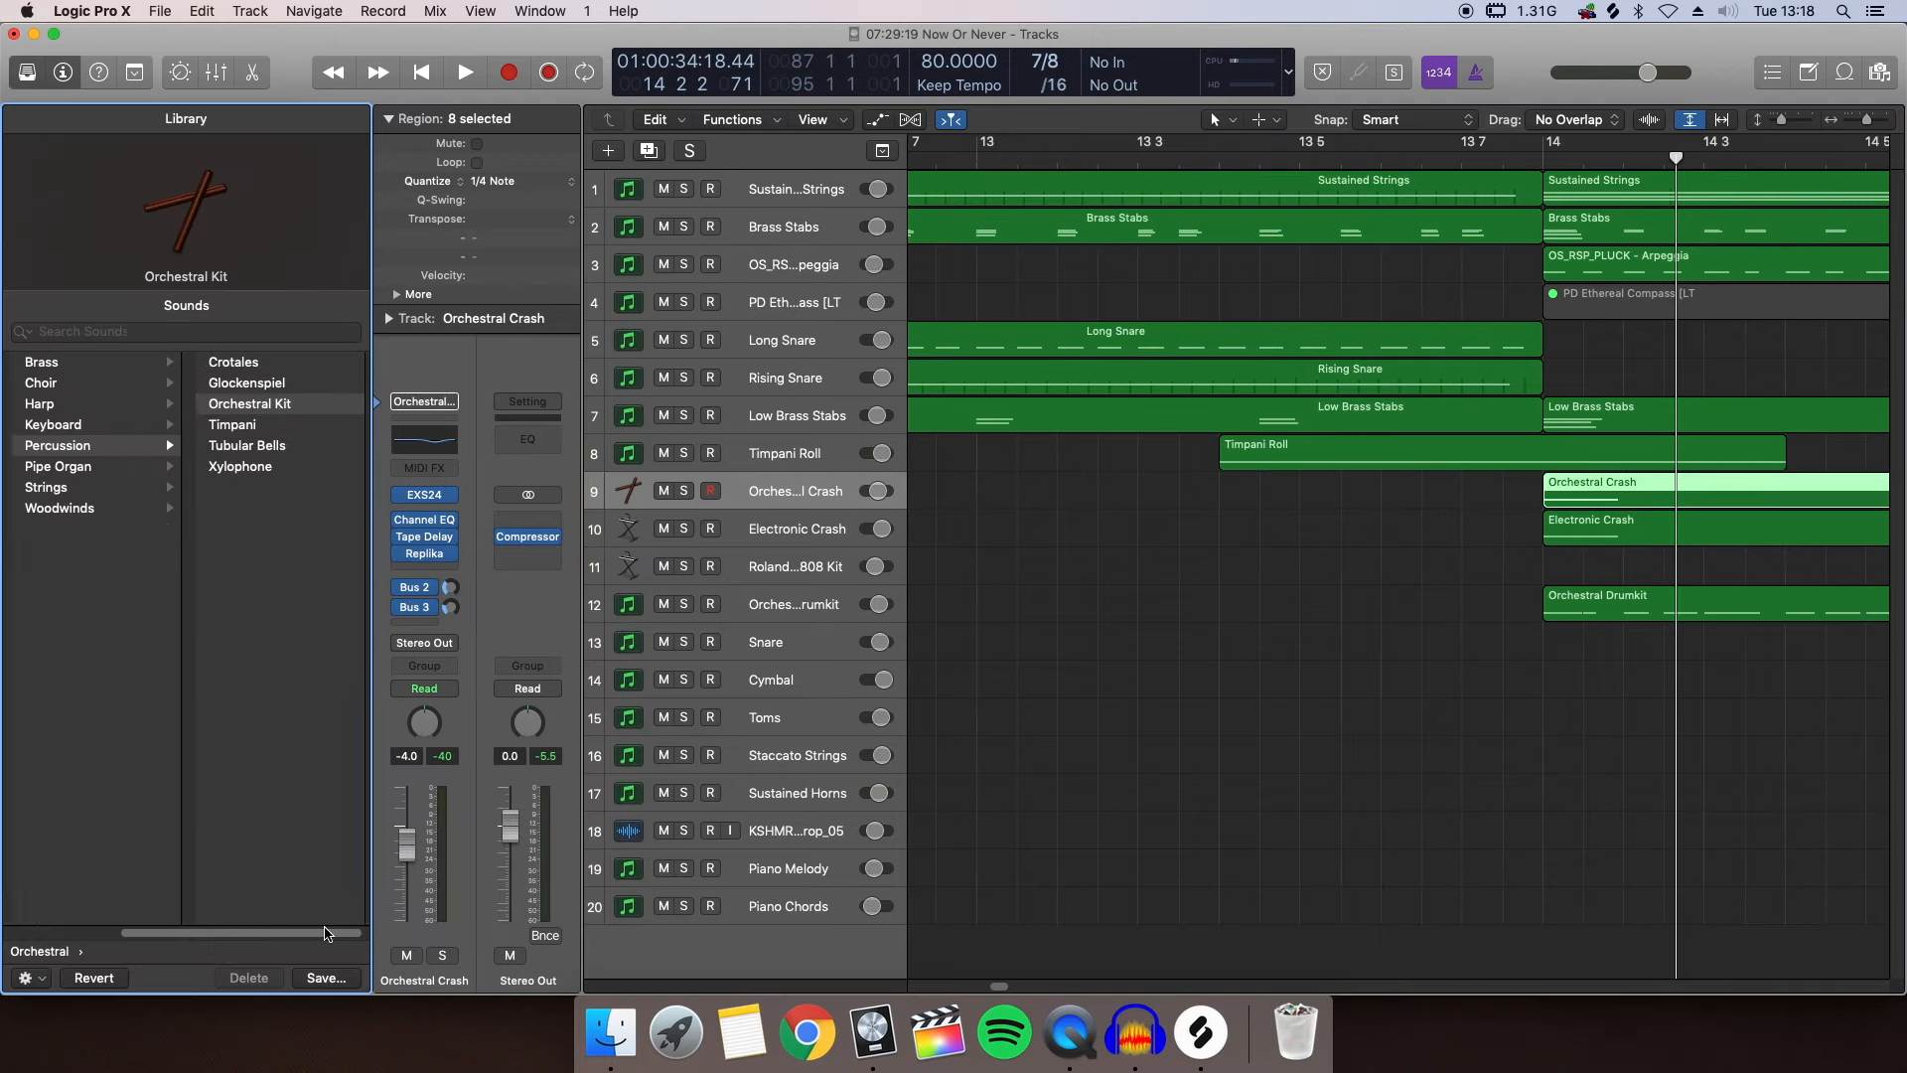
pyautogui.doubleClick(1574, 492)
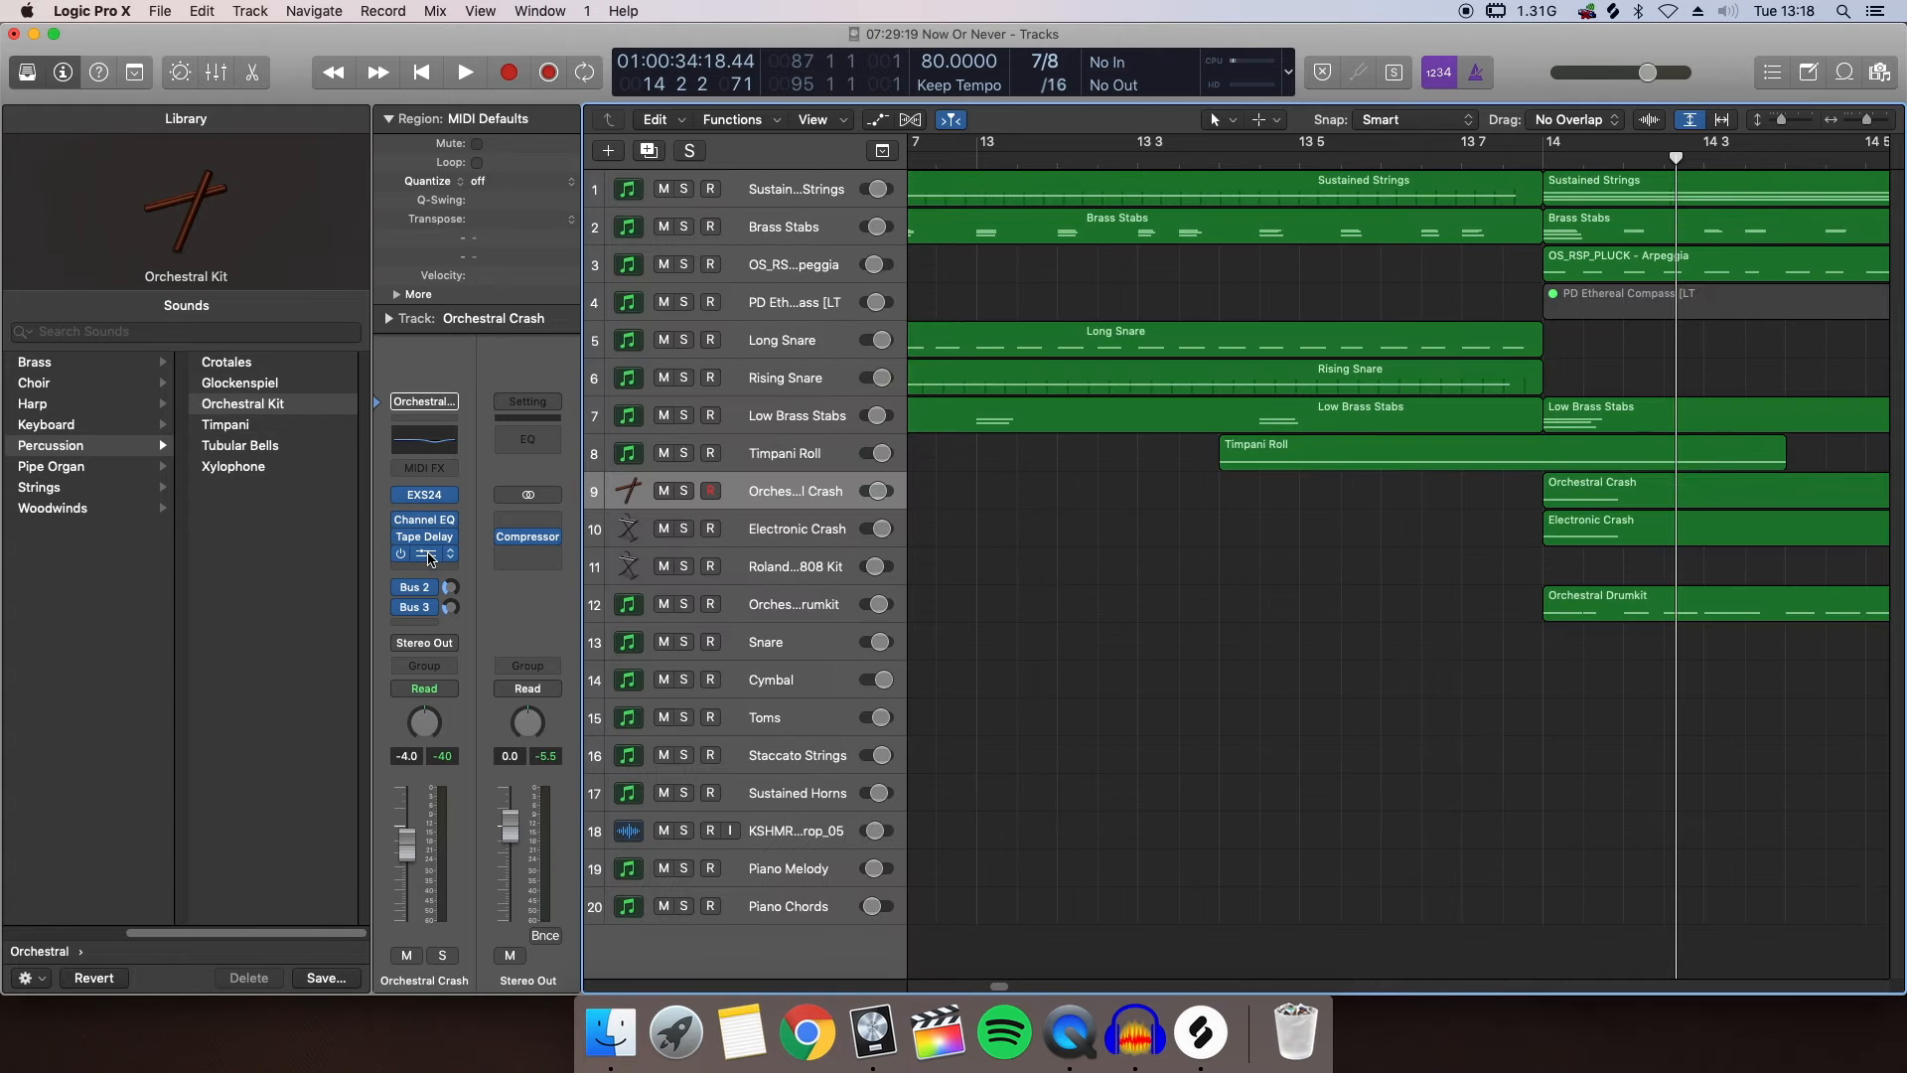
pyautogui.click(428, 554)
# Solo the Timpani Roll and Orchestral Crash tracks, play them from just before the timpani region, and remove both solos
pyautogui.click(685, 456)
pyautogui.click(686, 492)
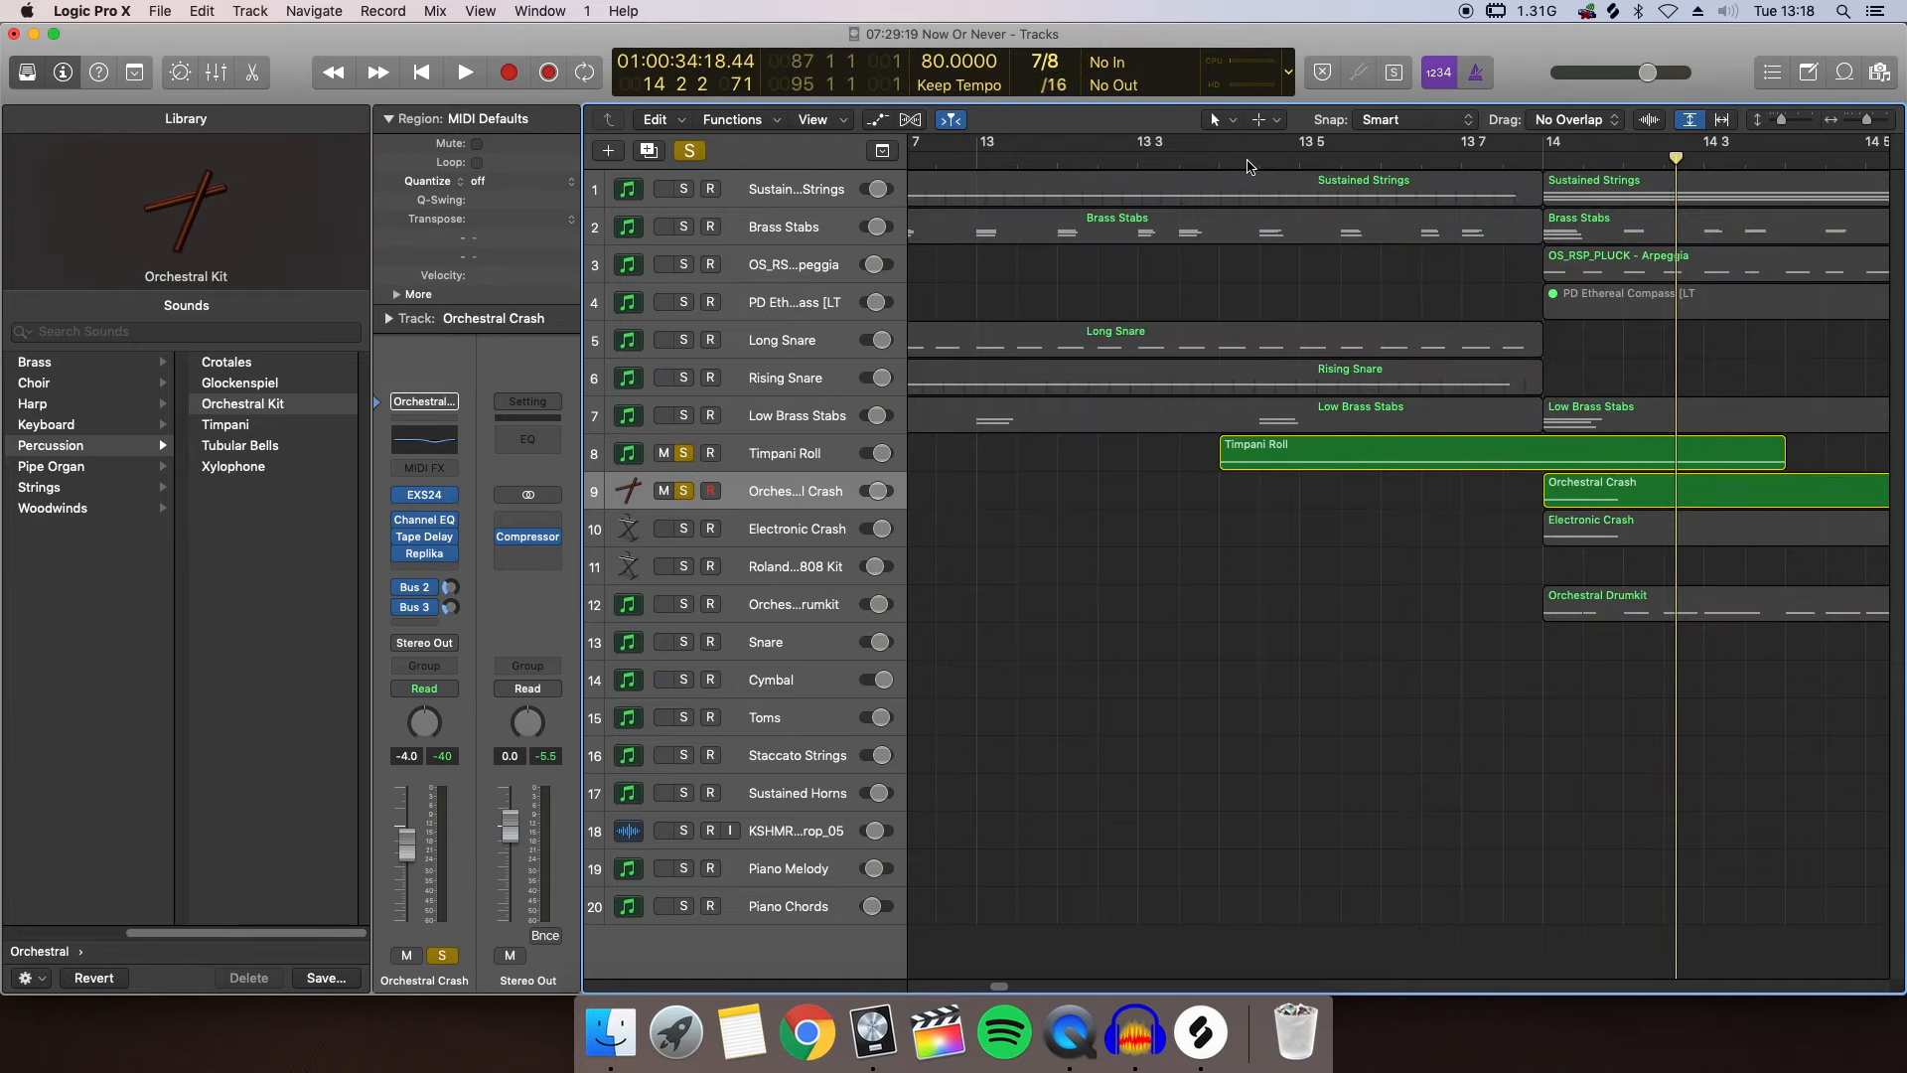
pyautogui.click(1200, 157)
pyautogui.press('space')
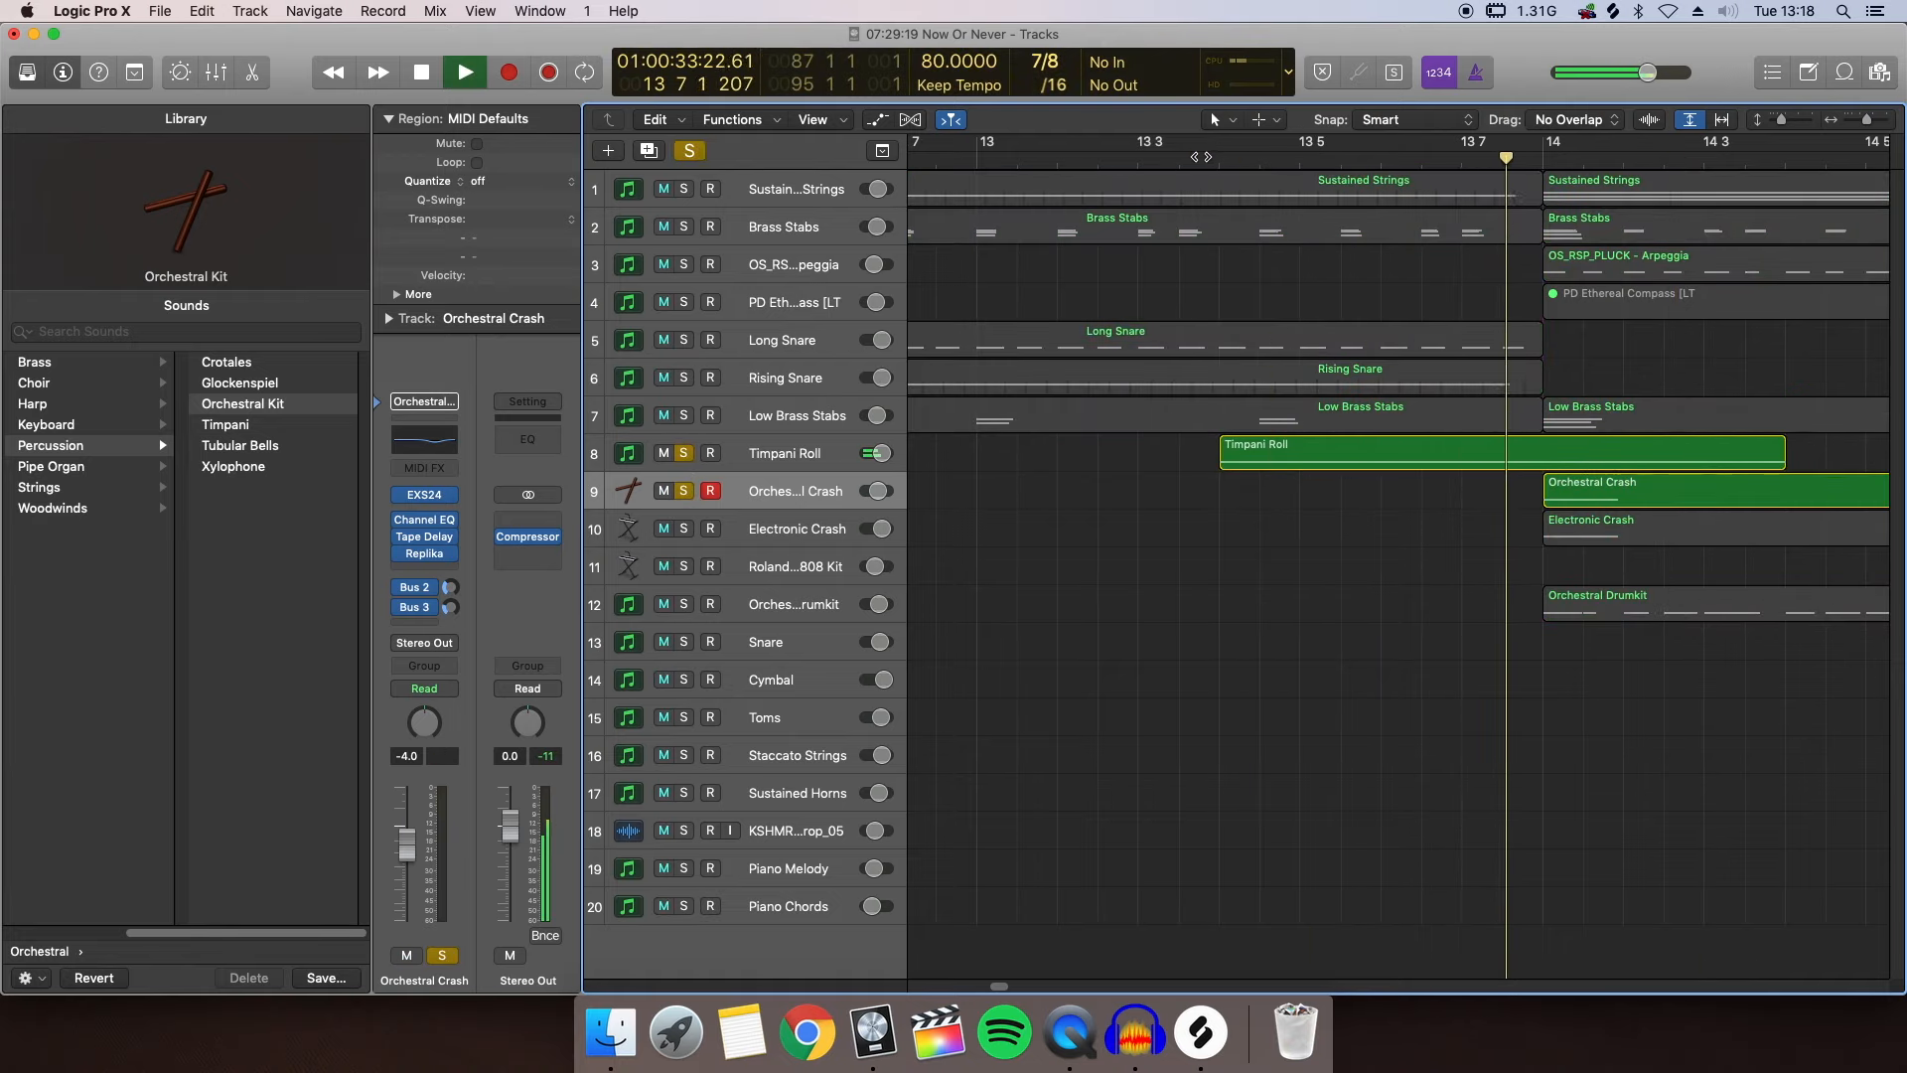
pyautogui.press('space')
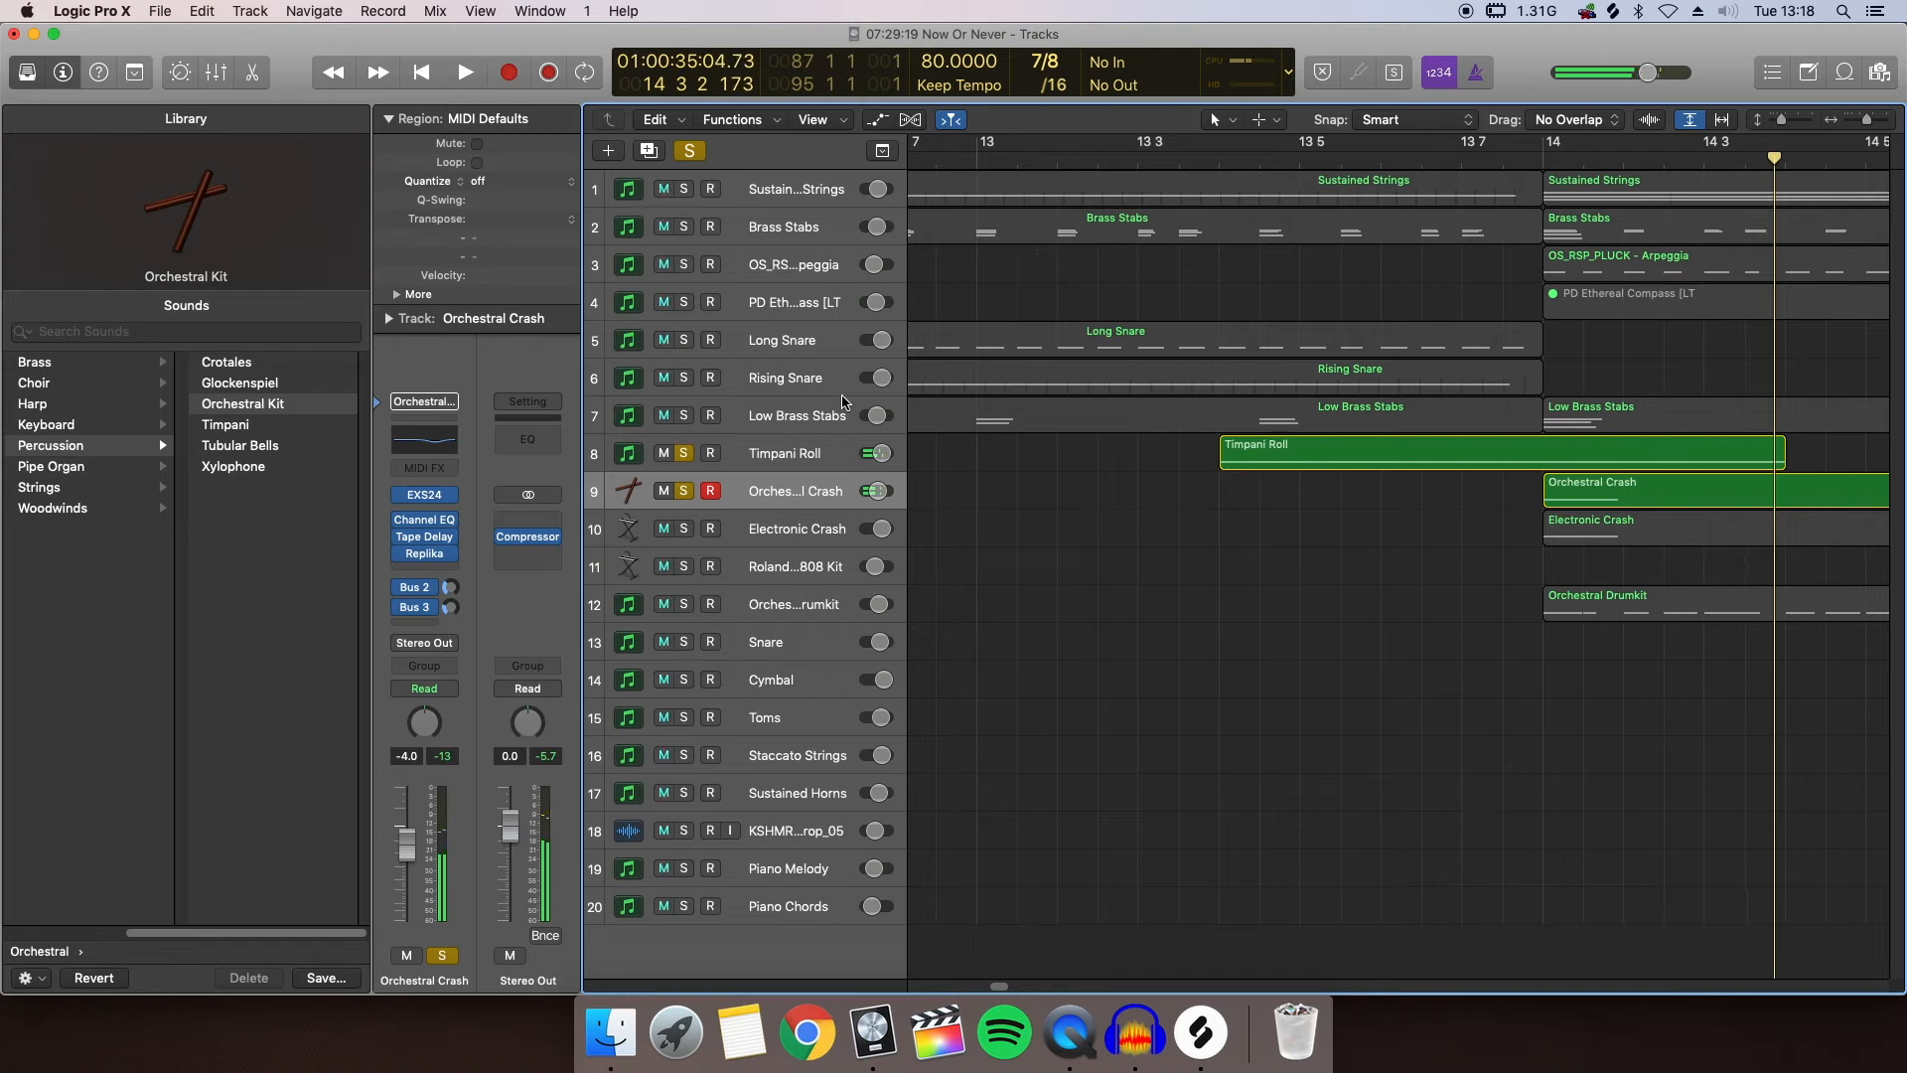
pyautogui.click(685, 455)
pyautogui.click(685, 490)
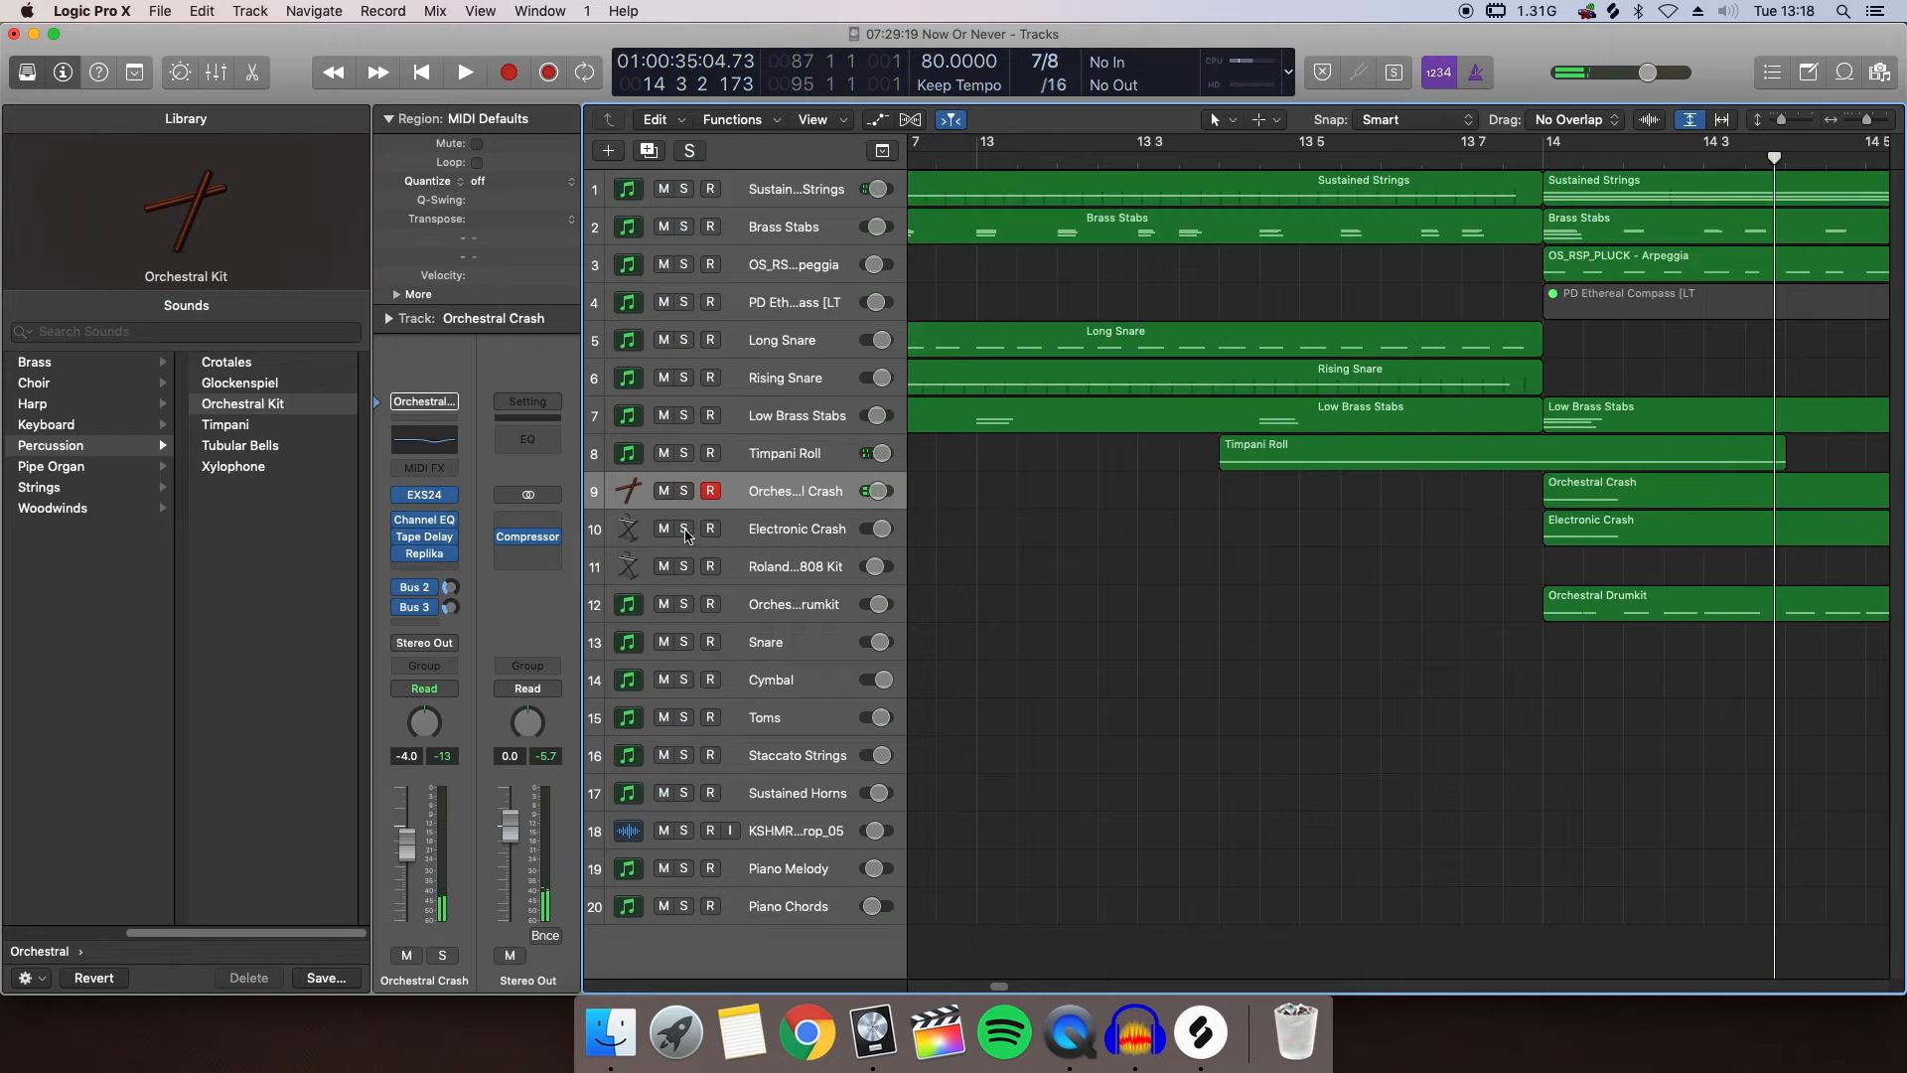
# Solo and select the Electronic Crash track, and play its first hit from just before bar 14
pyautogui.click(685, 530)
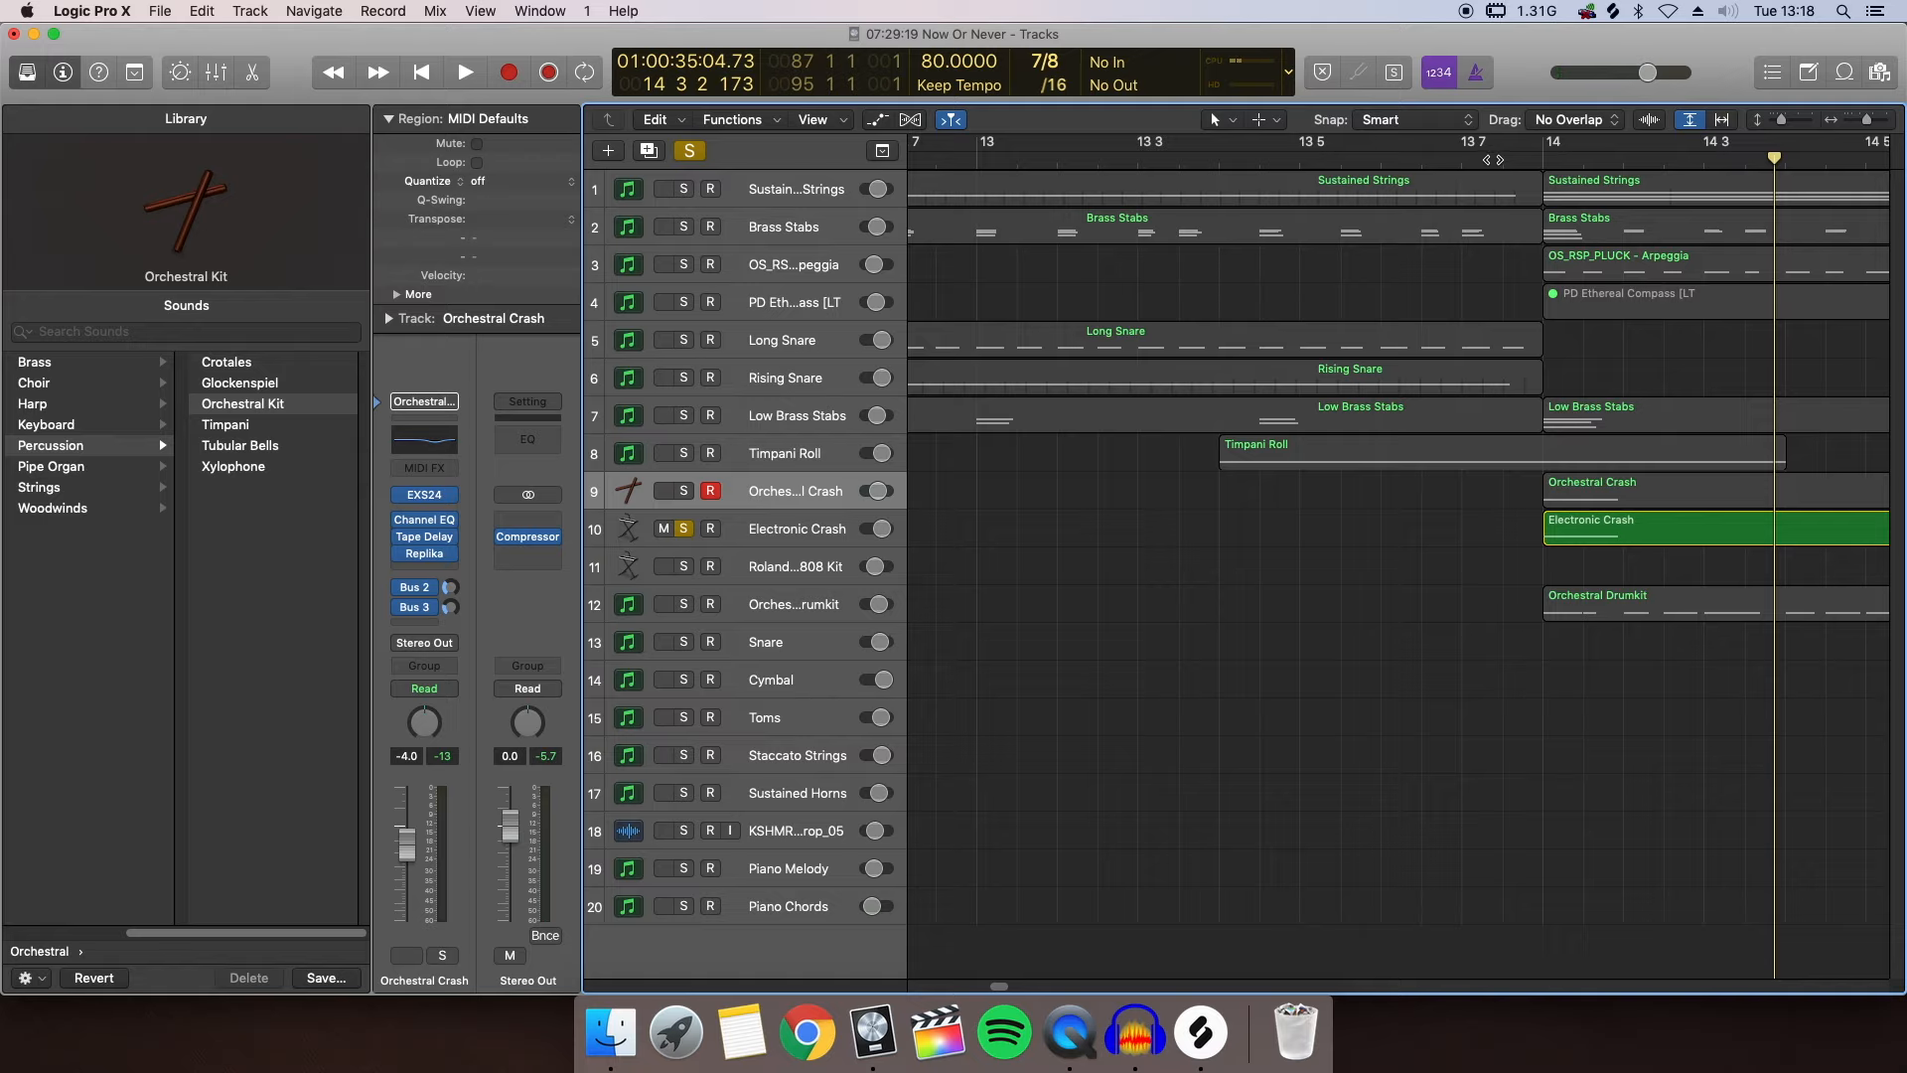
pyautogui.click(829, 538)
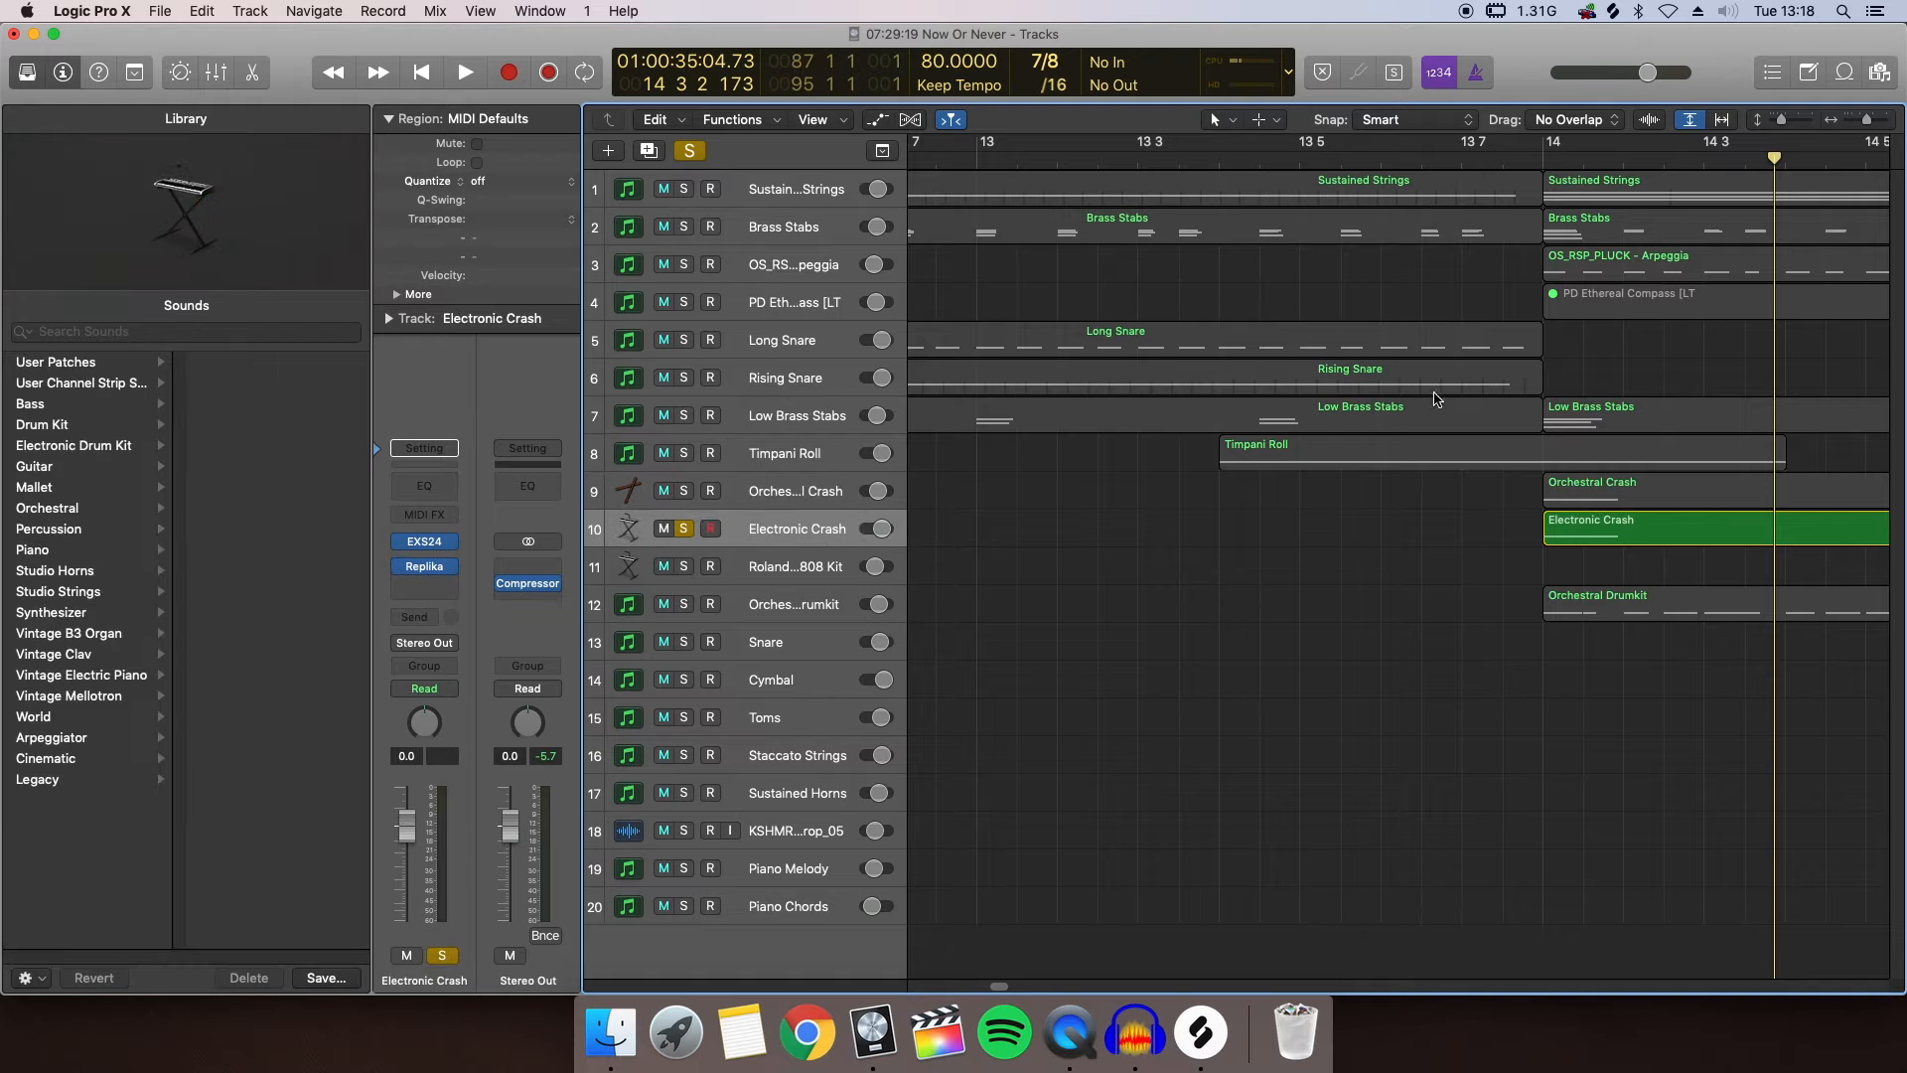
pyautogui.press('space')
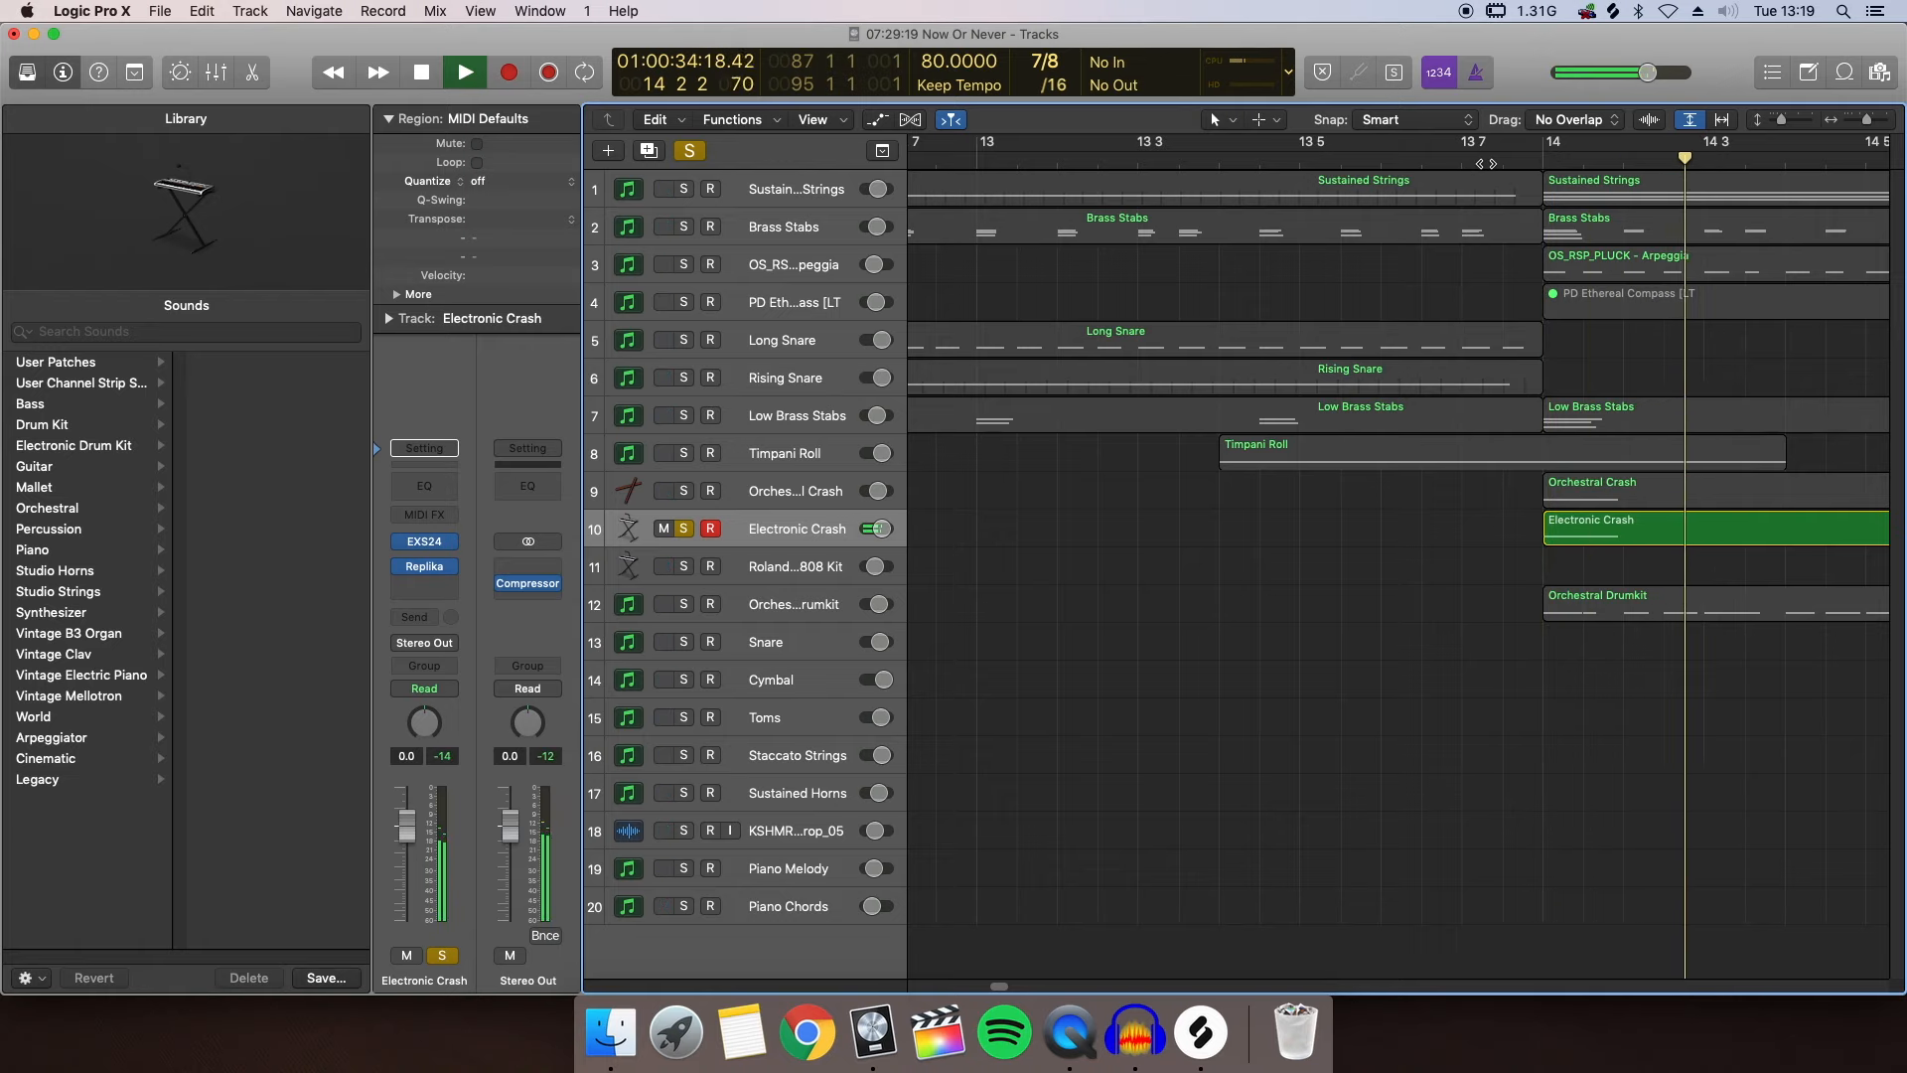
pyautogui.press('space')
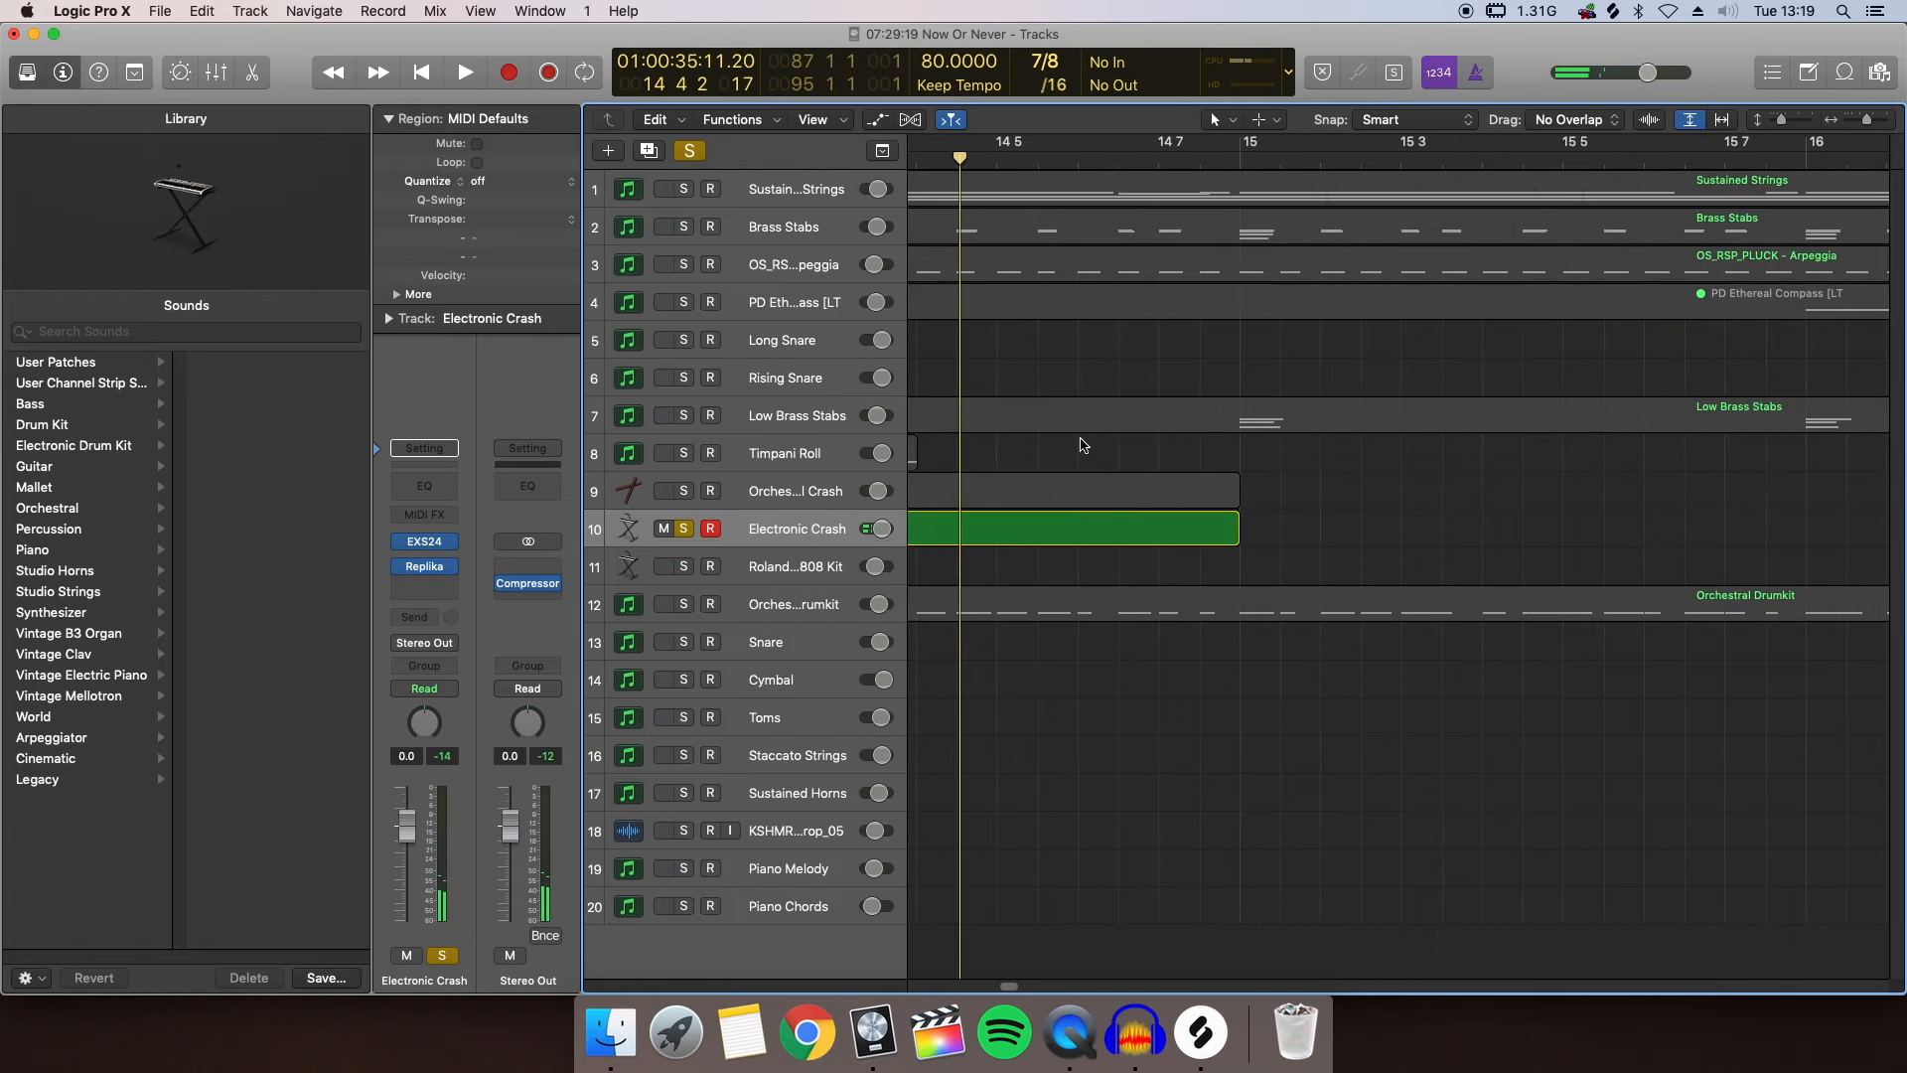
# Solo the Sustained Strings track, play it from the end of bar 13 to the end of bar 18, and remove the solo
pyautogui.hscroll(-5, 1081, 444)
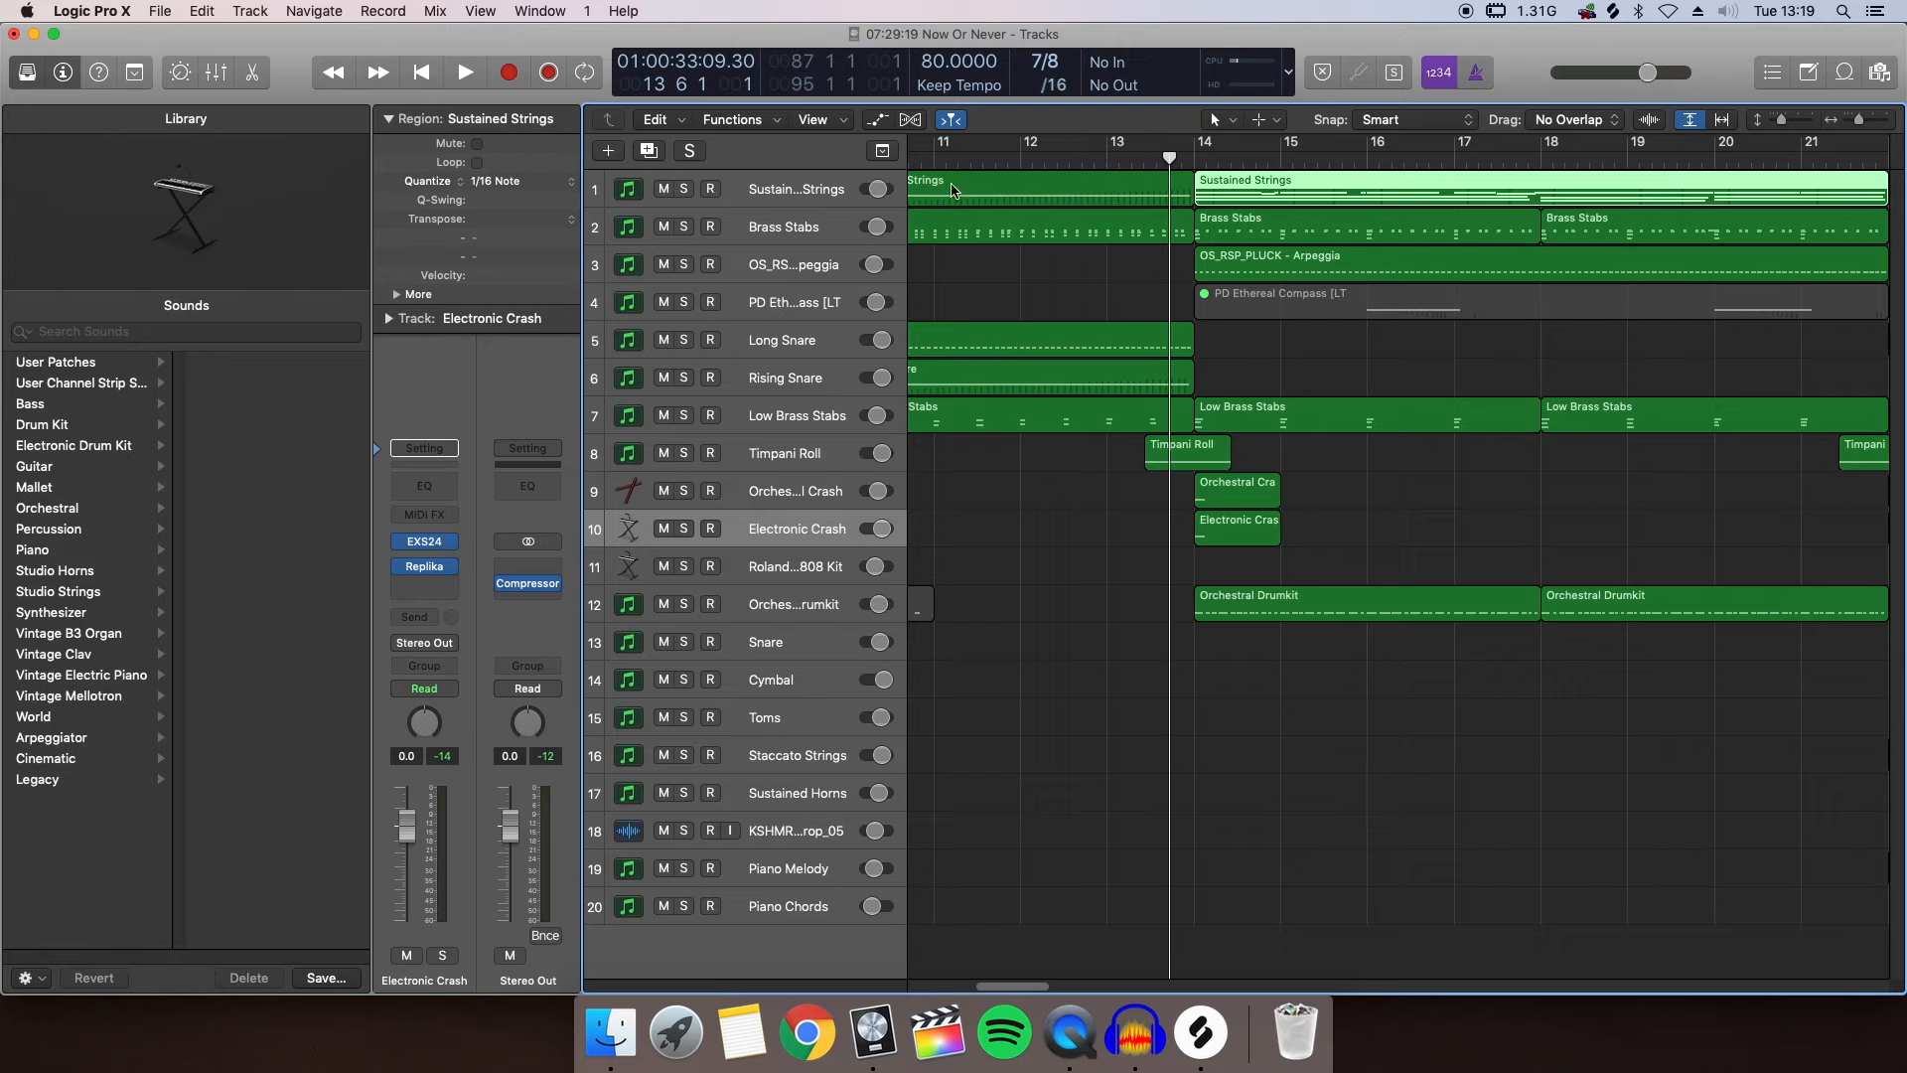
pyautogui.click(684, 190)
pyautogui.press('space')
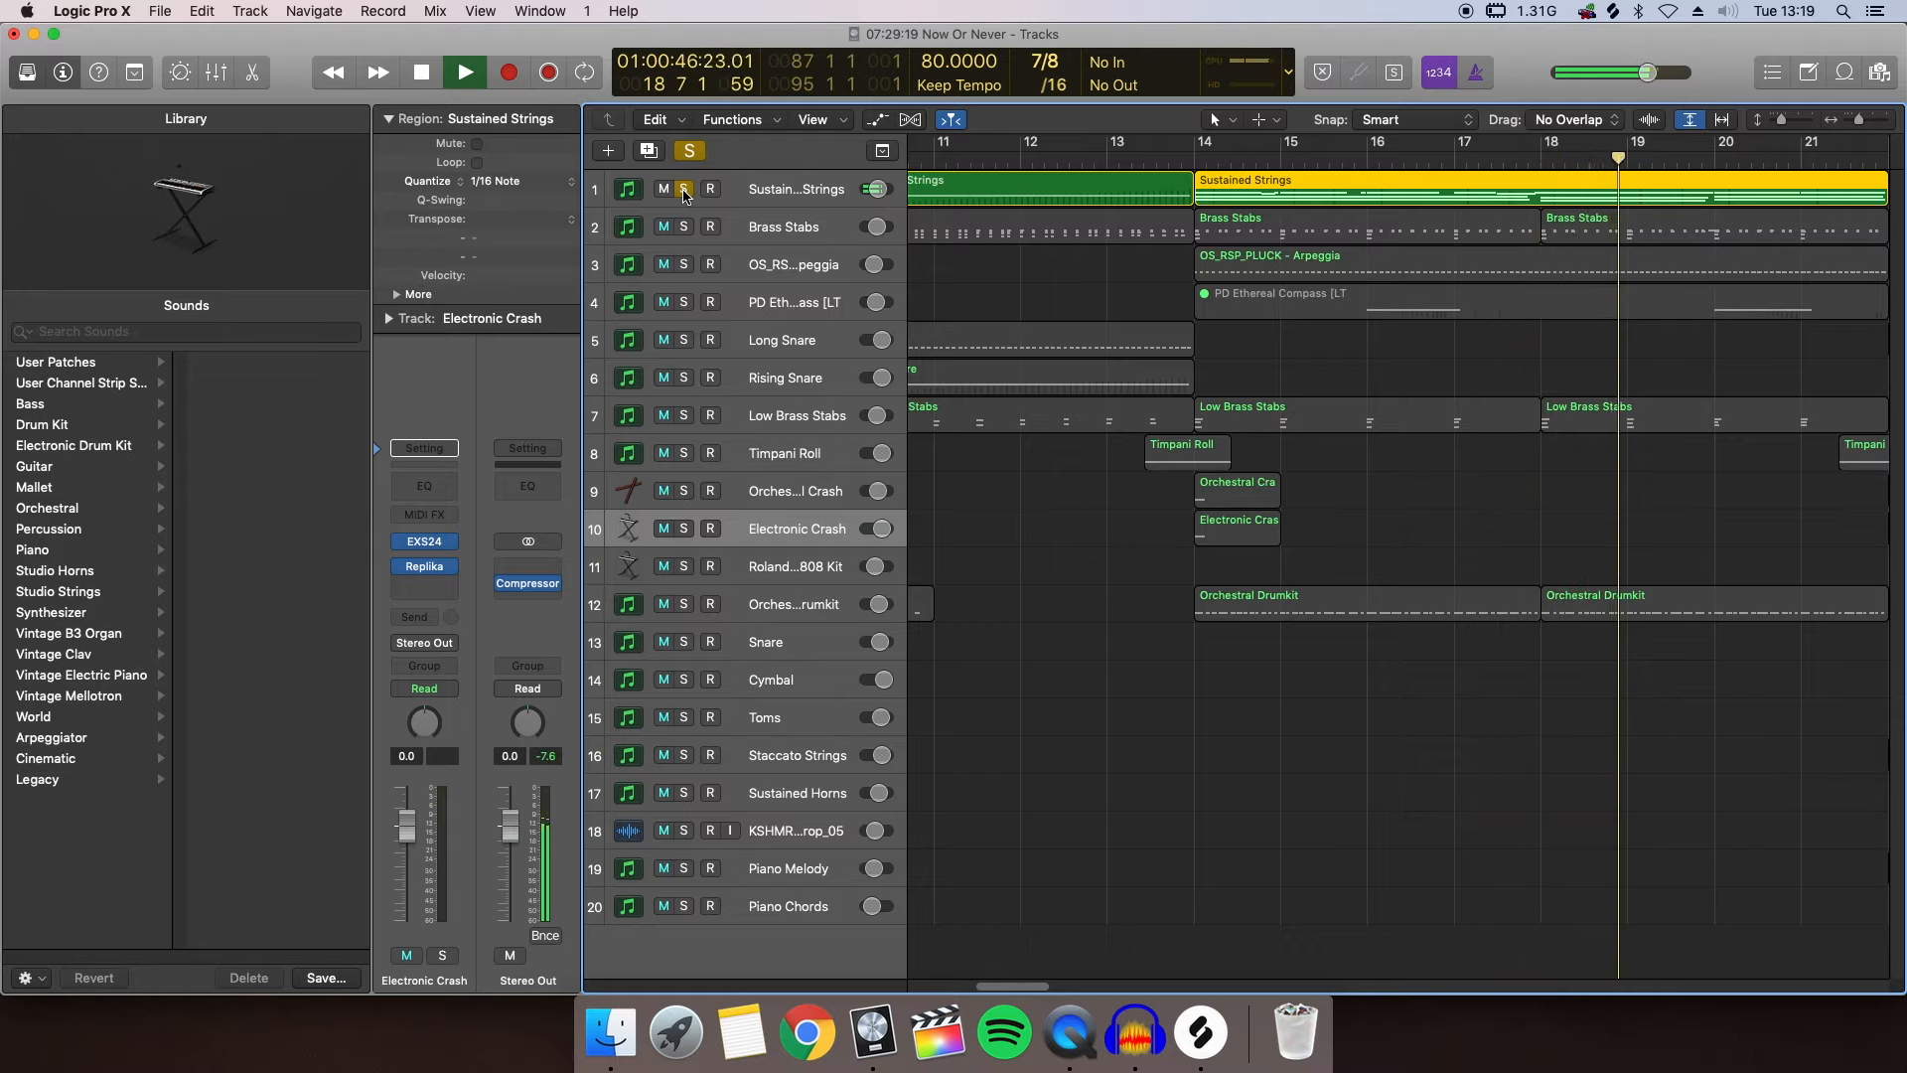
pyautogui.press('space')
pyautogui.click(684, 191)
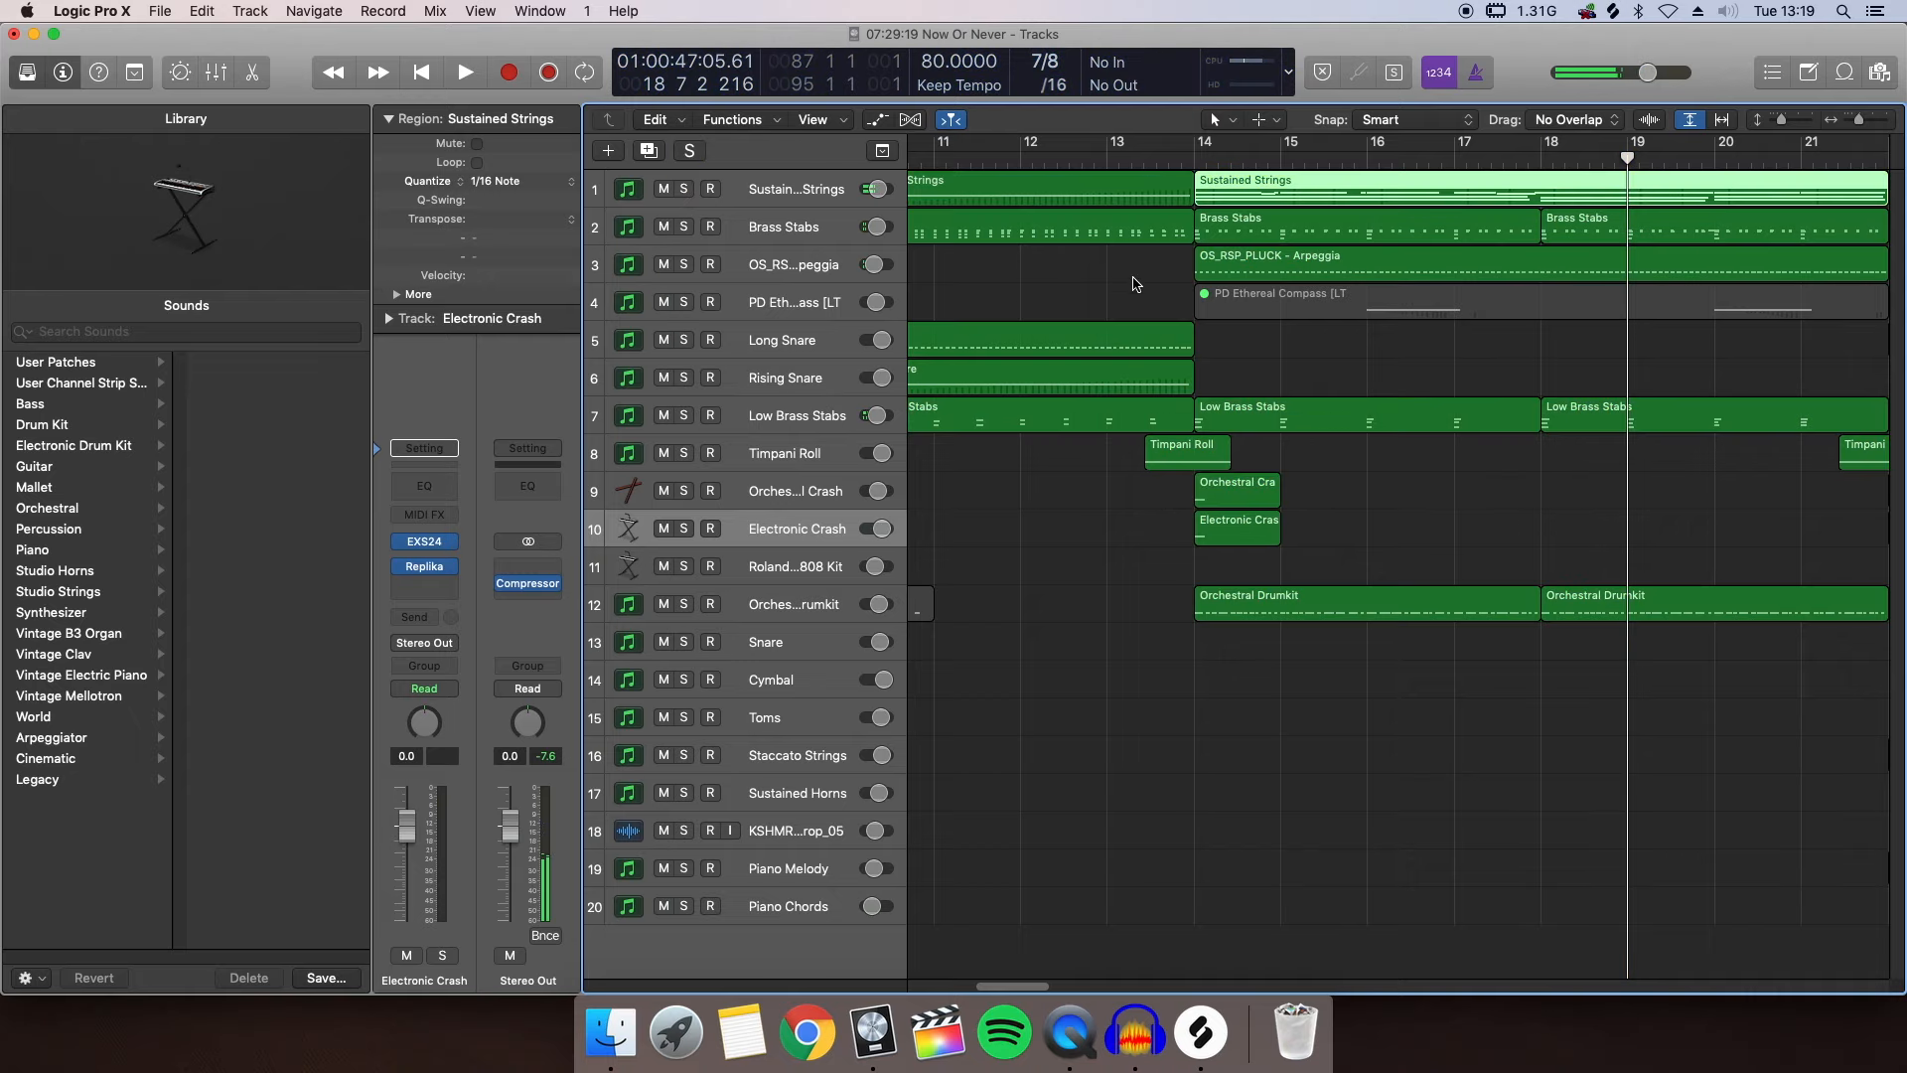
# Select the Brass Stabs region at bar 14 and compare it with the Brass Stabs regions at the start of the song
pyautogui.click(1230, 222)
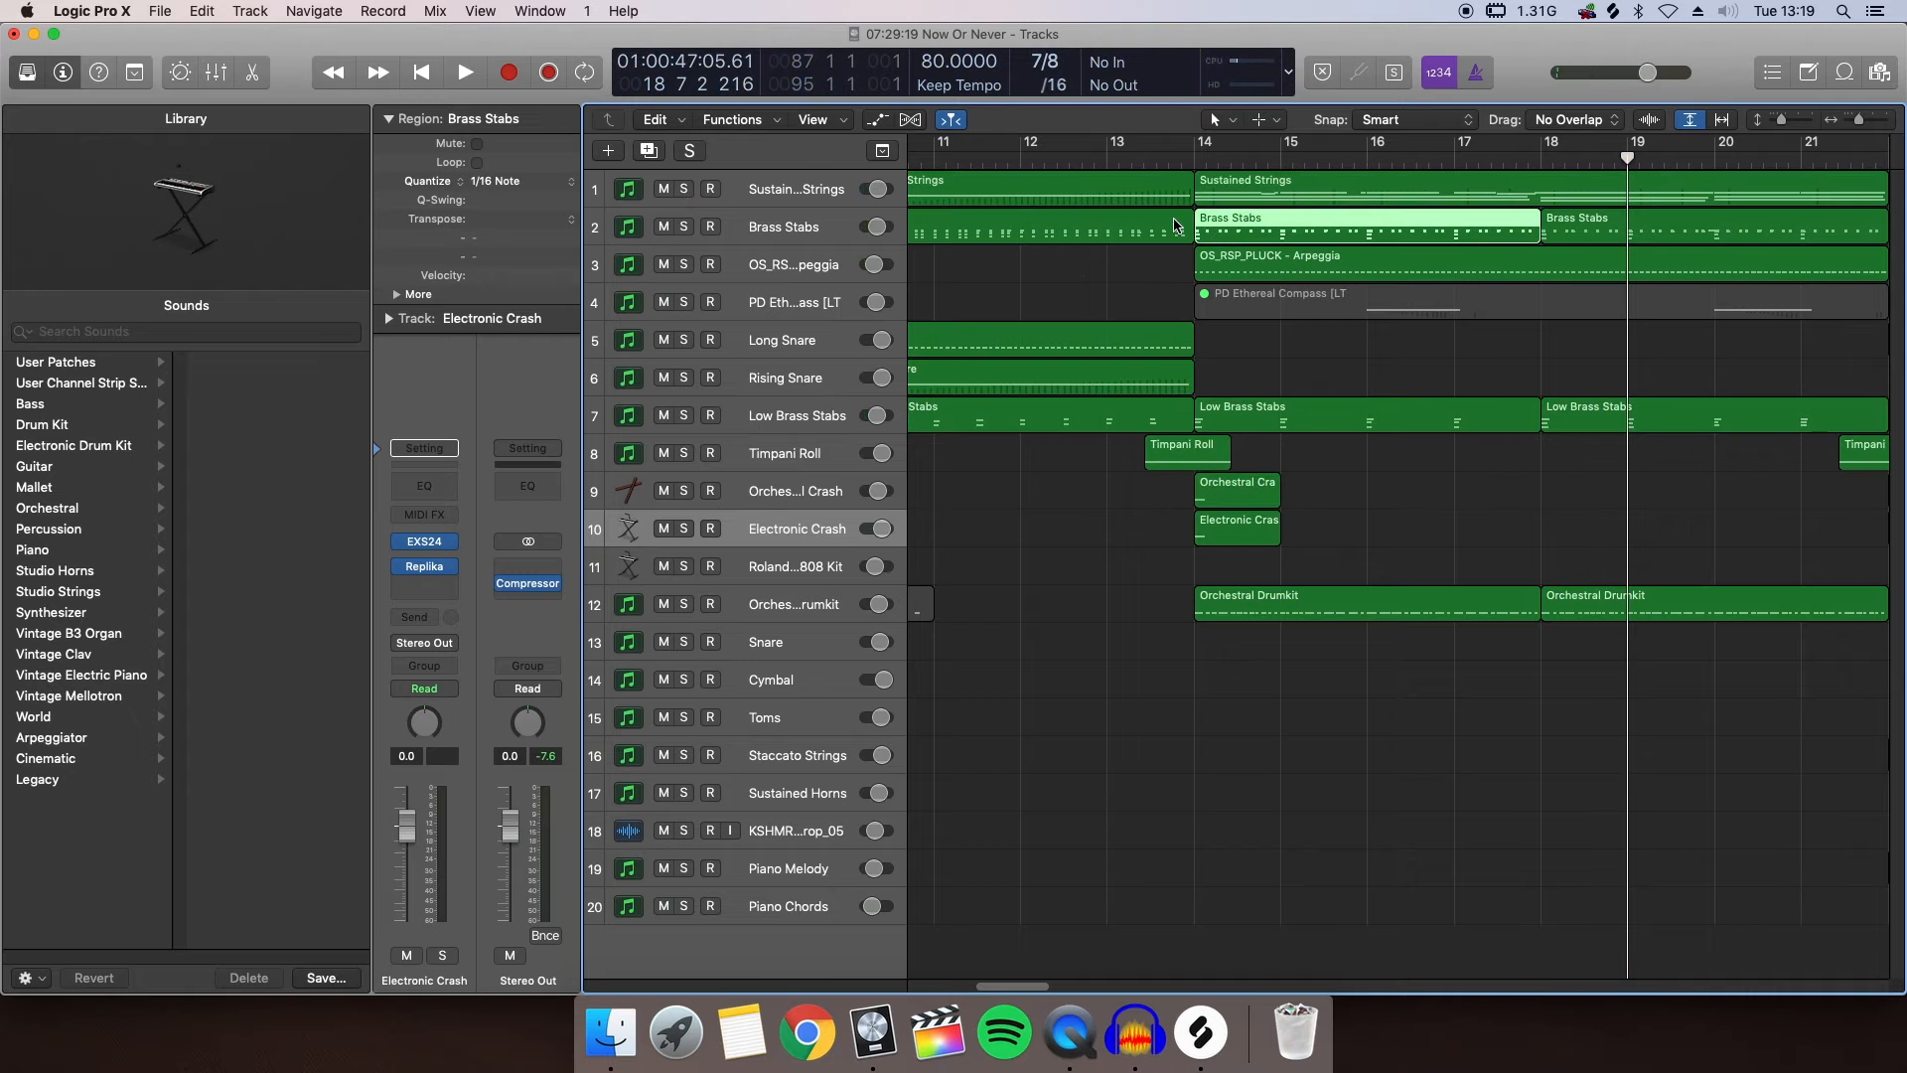
pyautogui.hscroll(-5, 1194, 207)
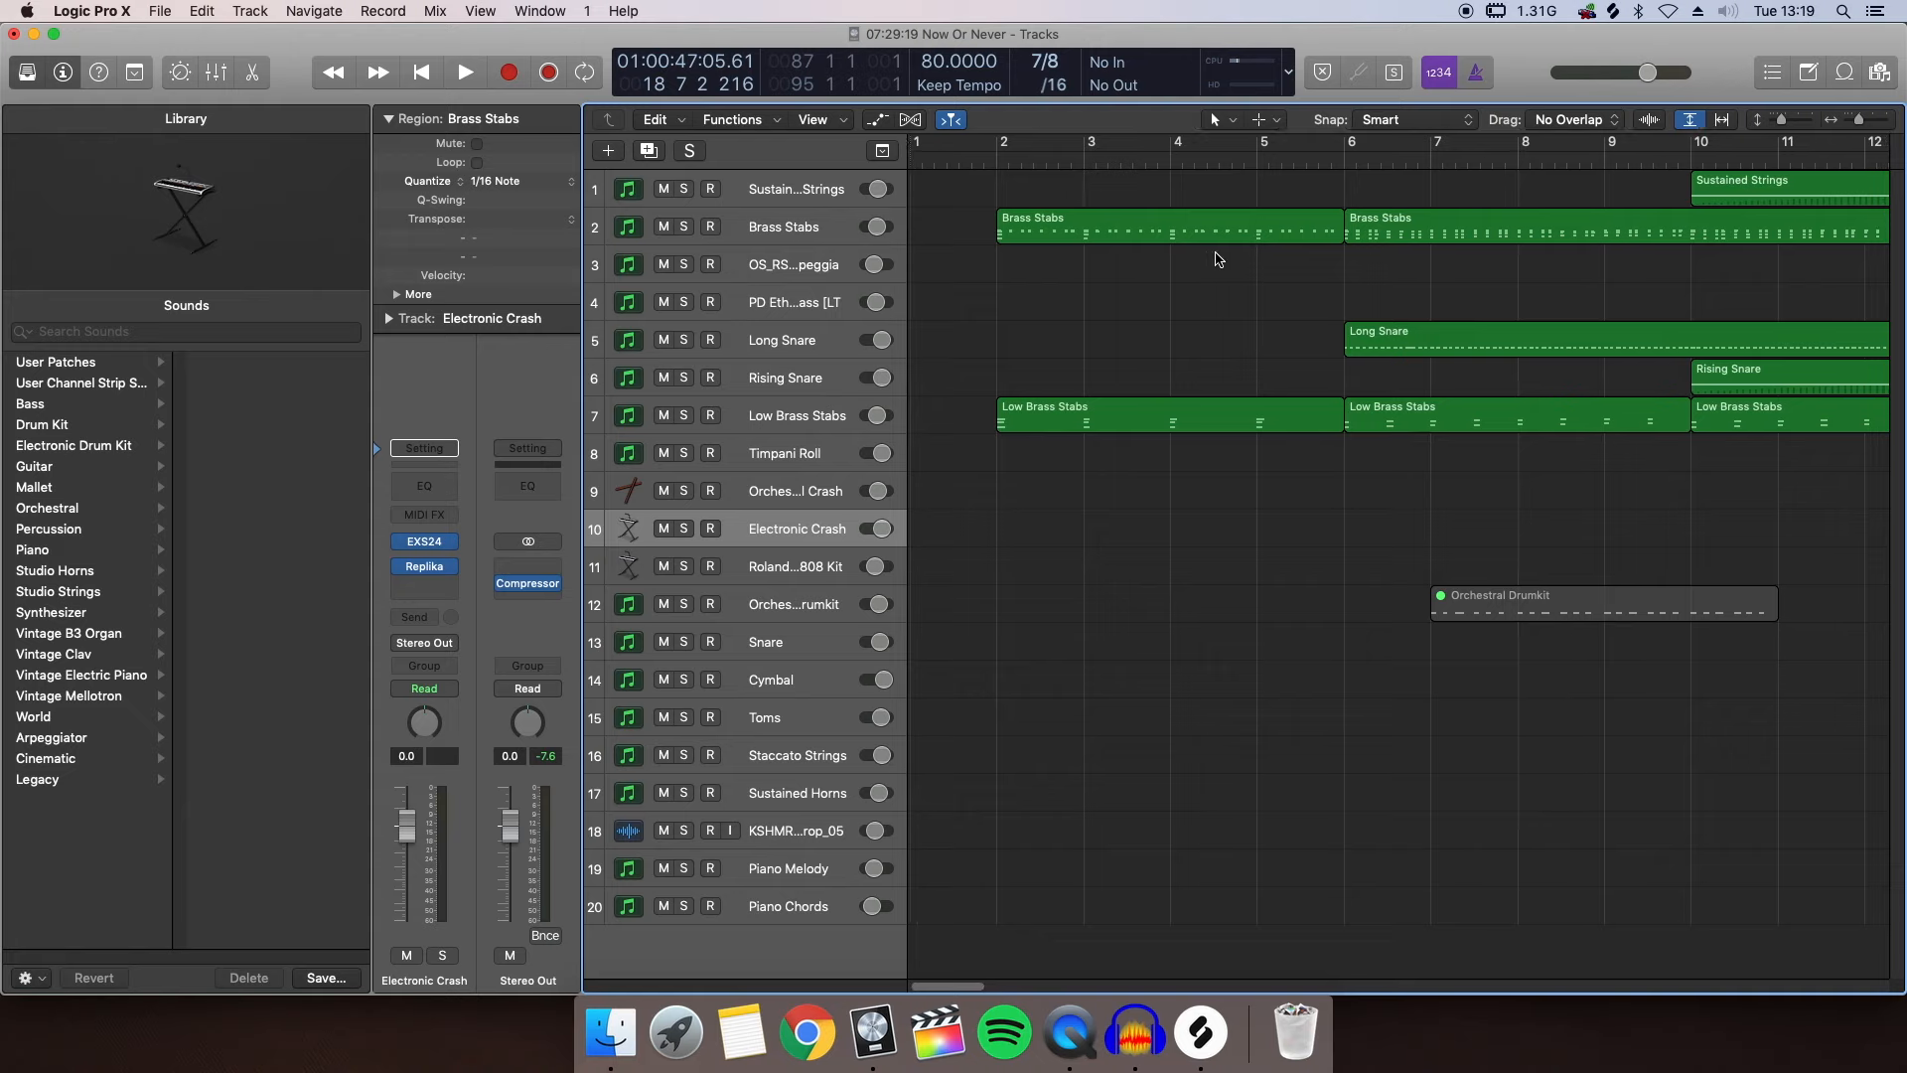
pyautogui.hscroll(10, 1220, 260)
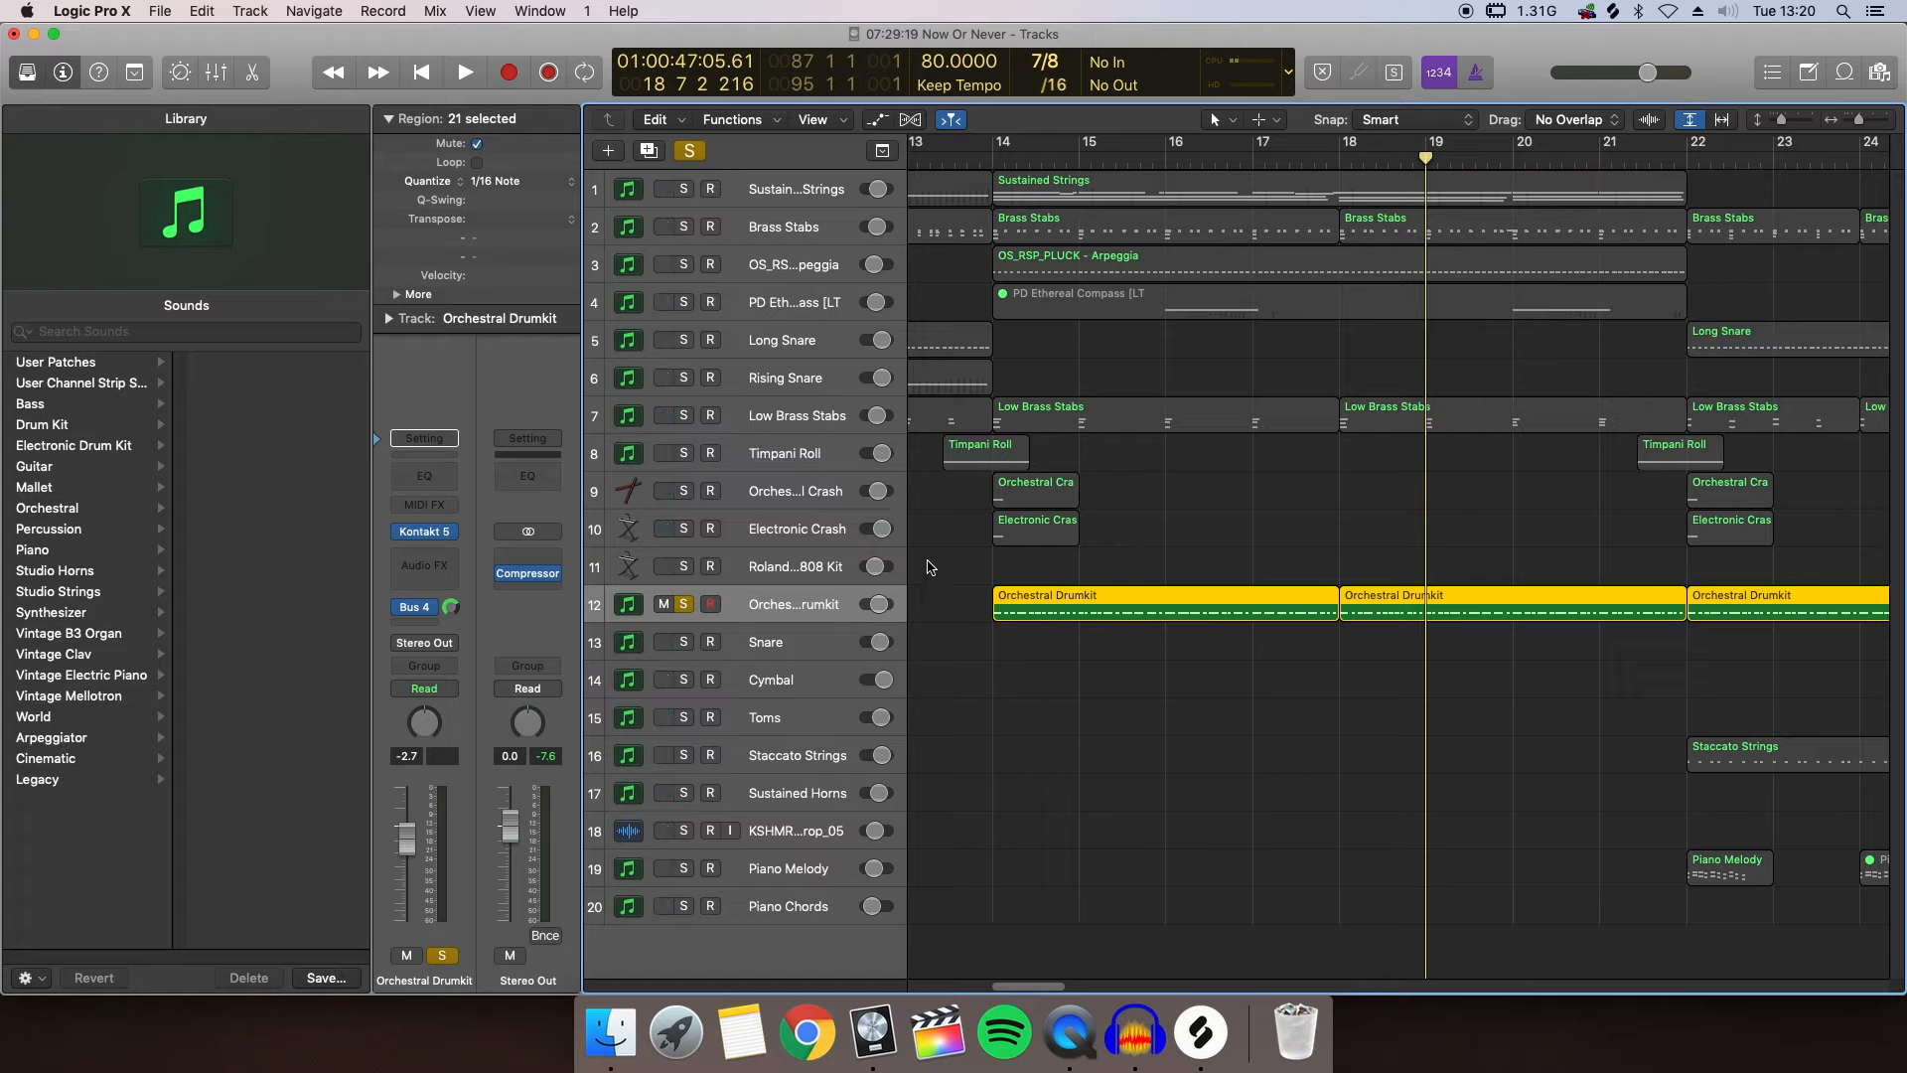
# Play the soloed Orchestral Drumkit track from just before bar 14 to bar 16, and clear the solo
pyautogui.click(983, 156)
pyautogui.press('space')
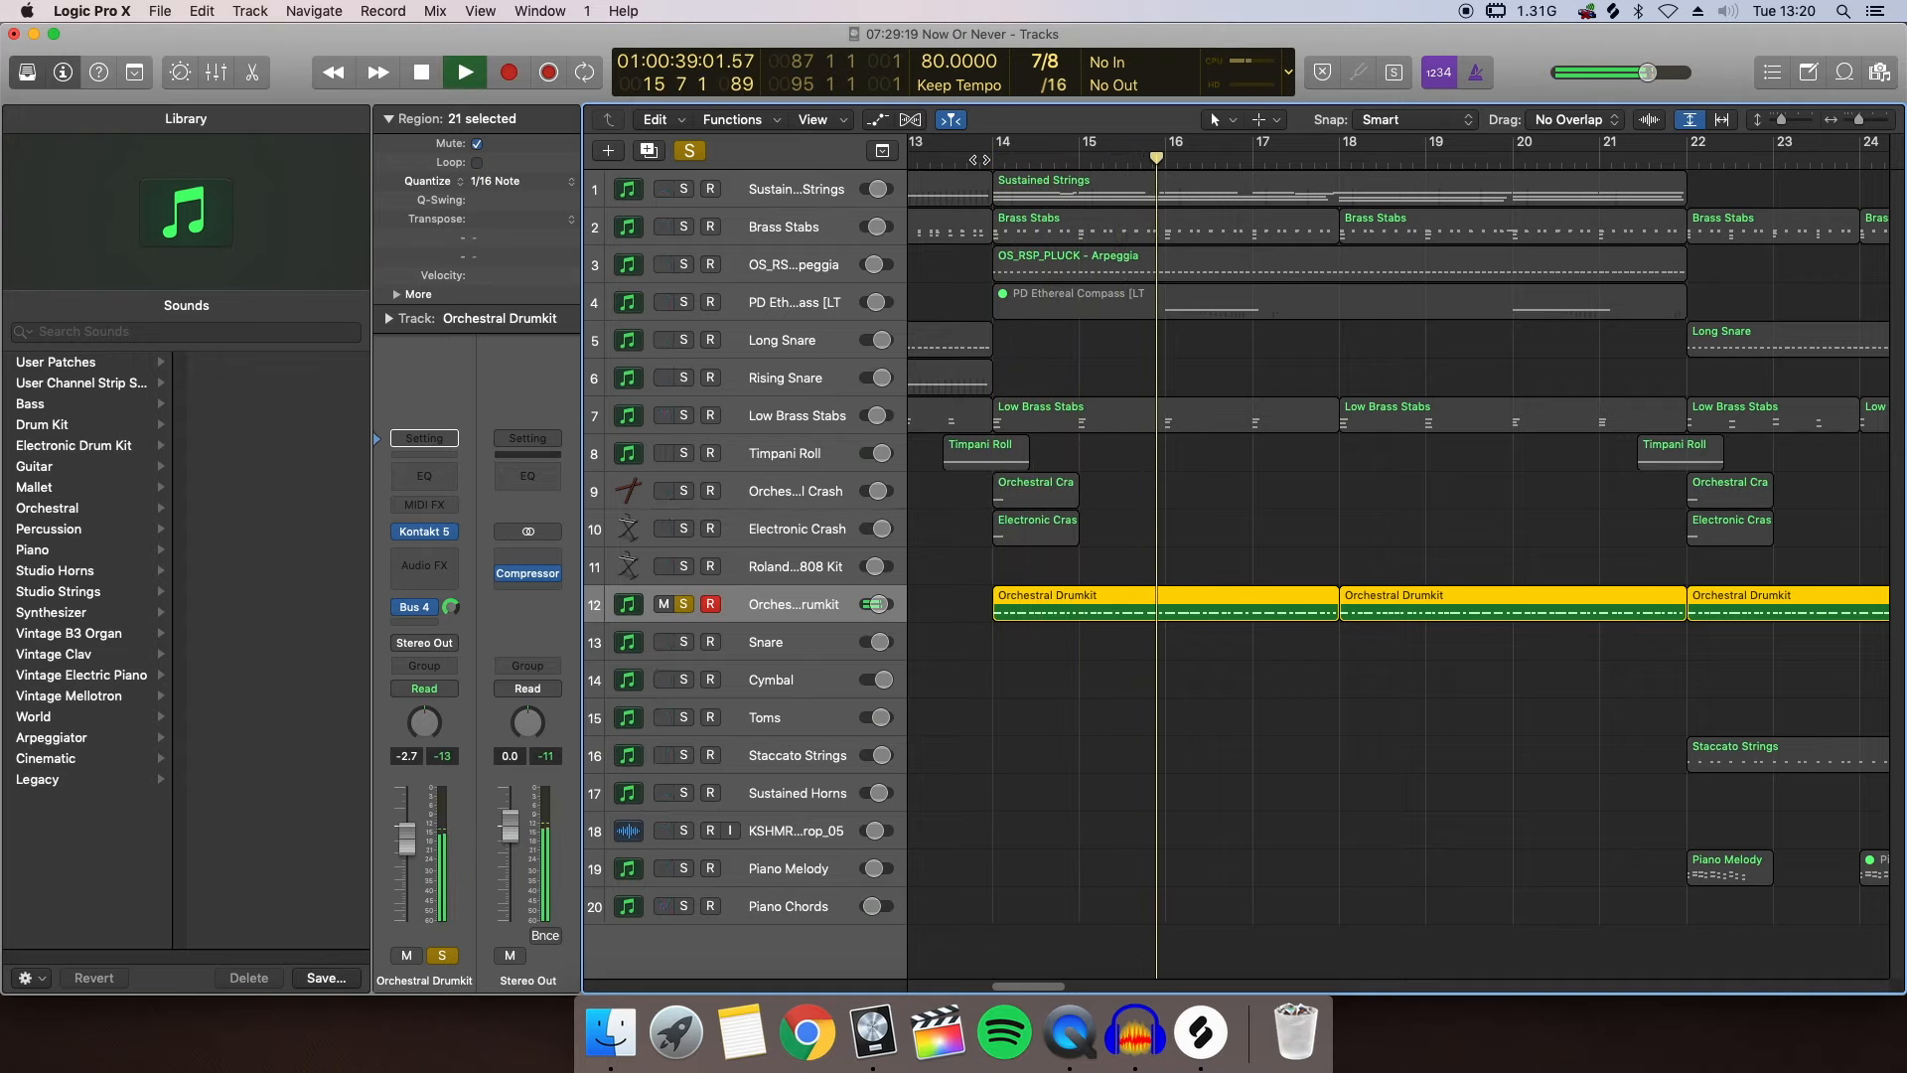
pyautogui.press('space')
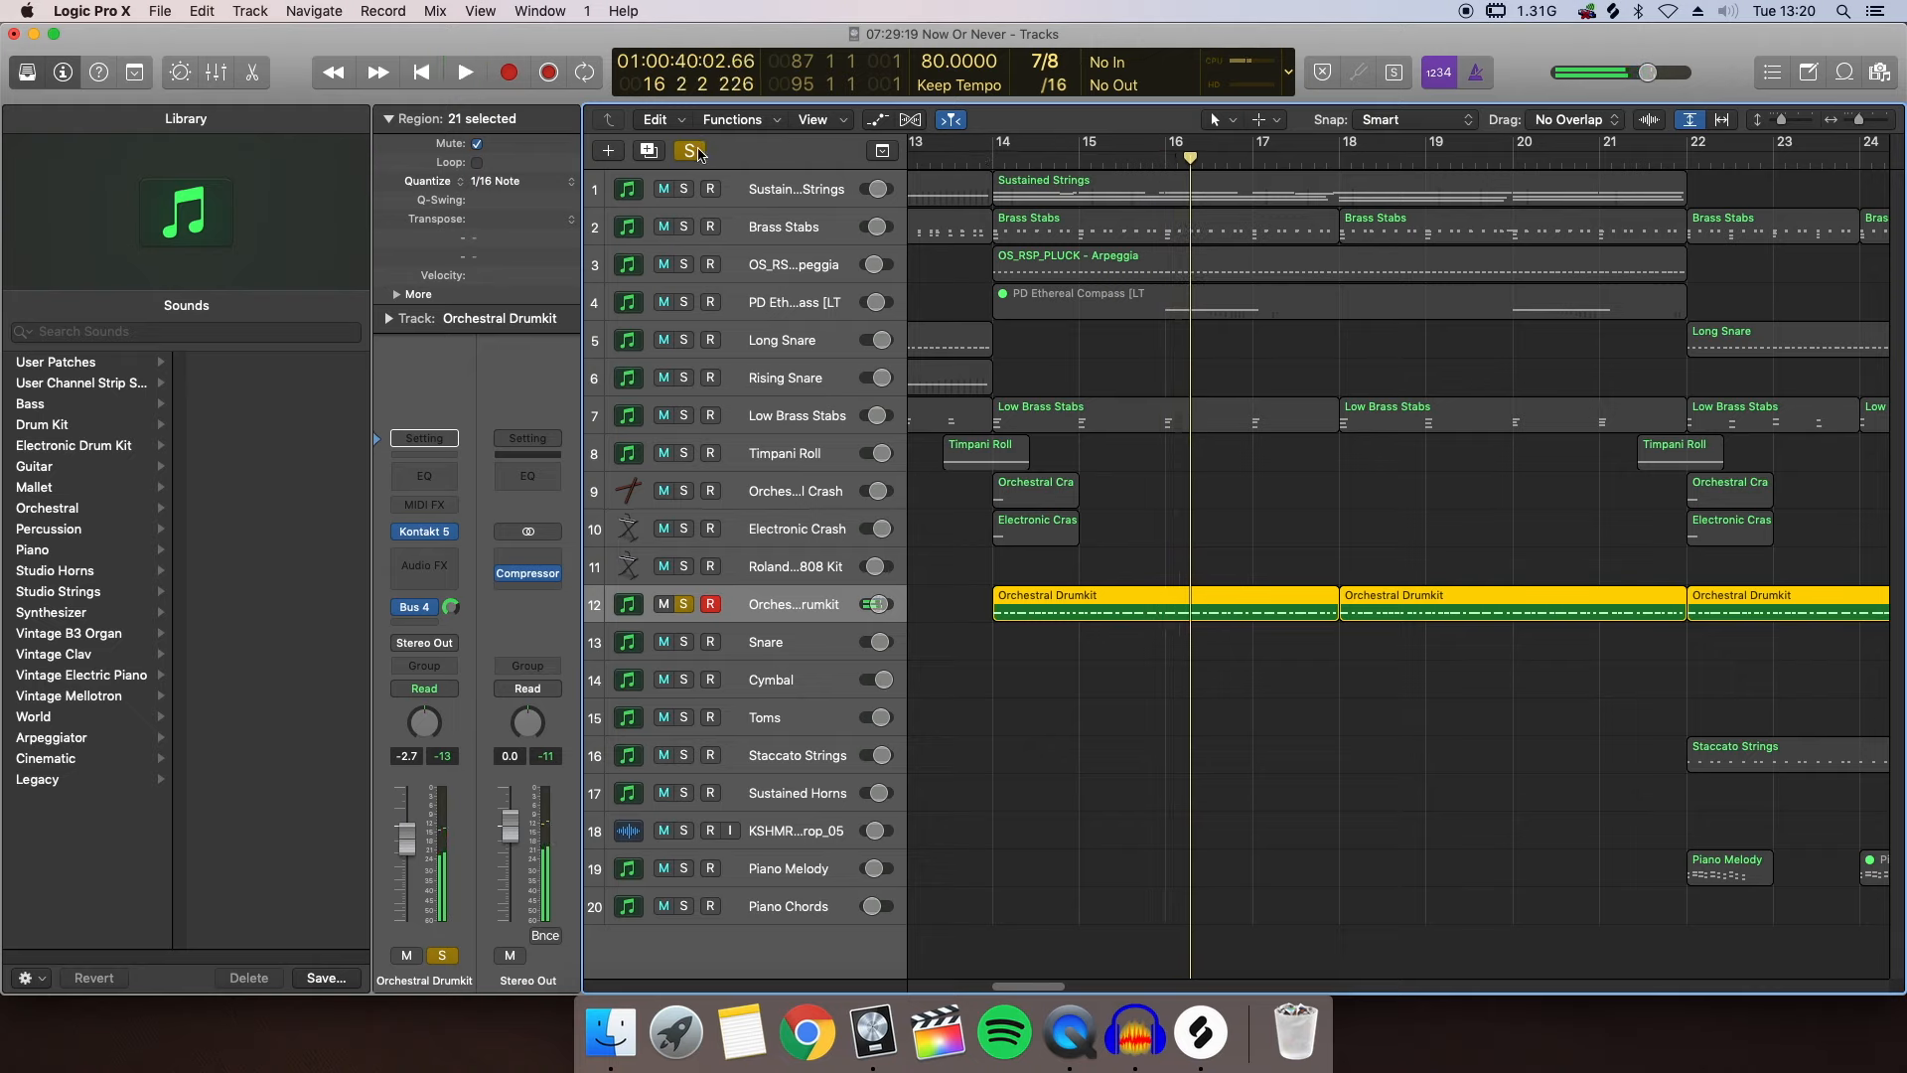
pyautogui.click(693, 150)
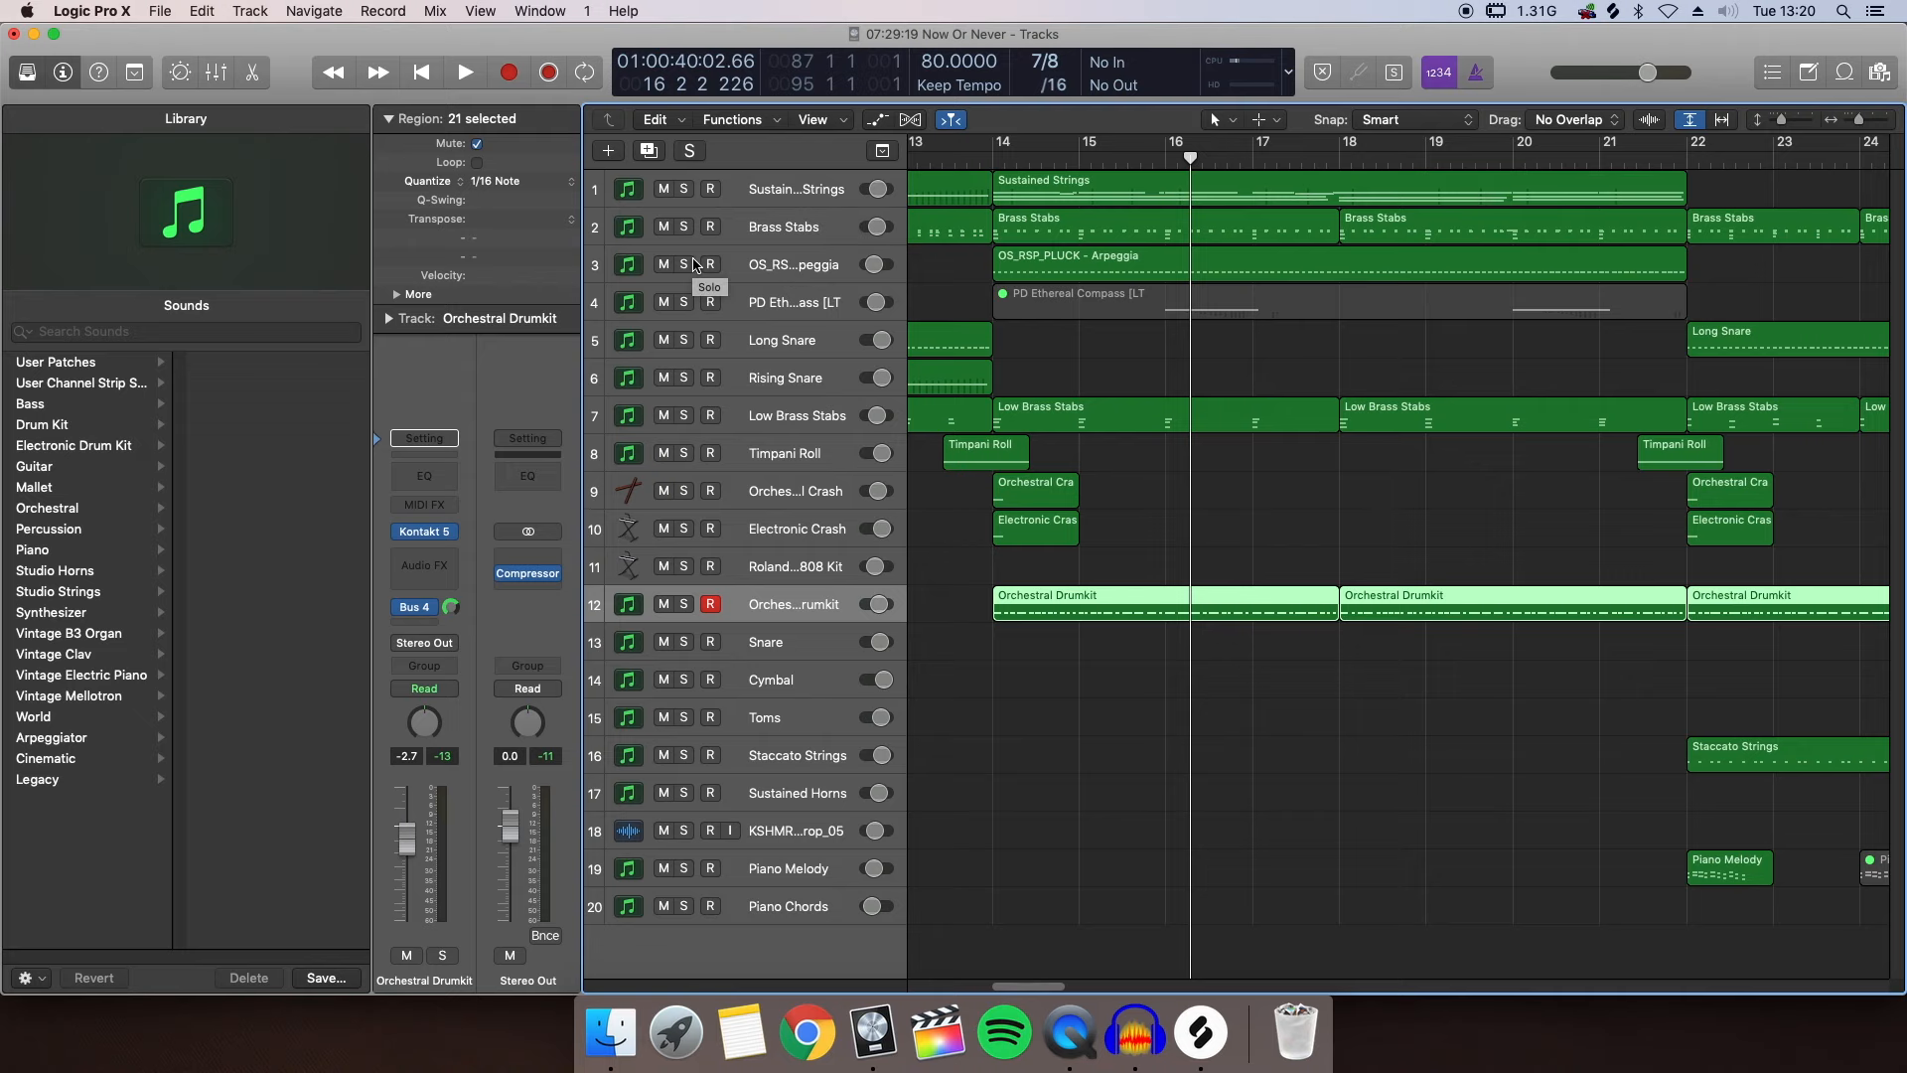
# Solo and select the OS_RSP_PLUCK arpeggio track, view its Serum patch, and close the plug-in window
pyautogui.click(683, 265)
pyautogui.click(785, 264)
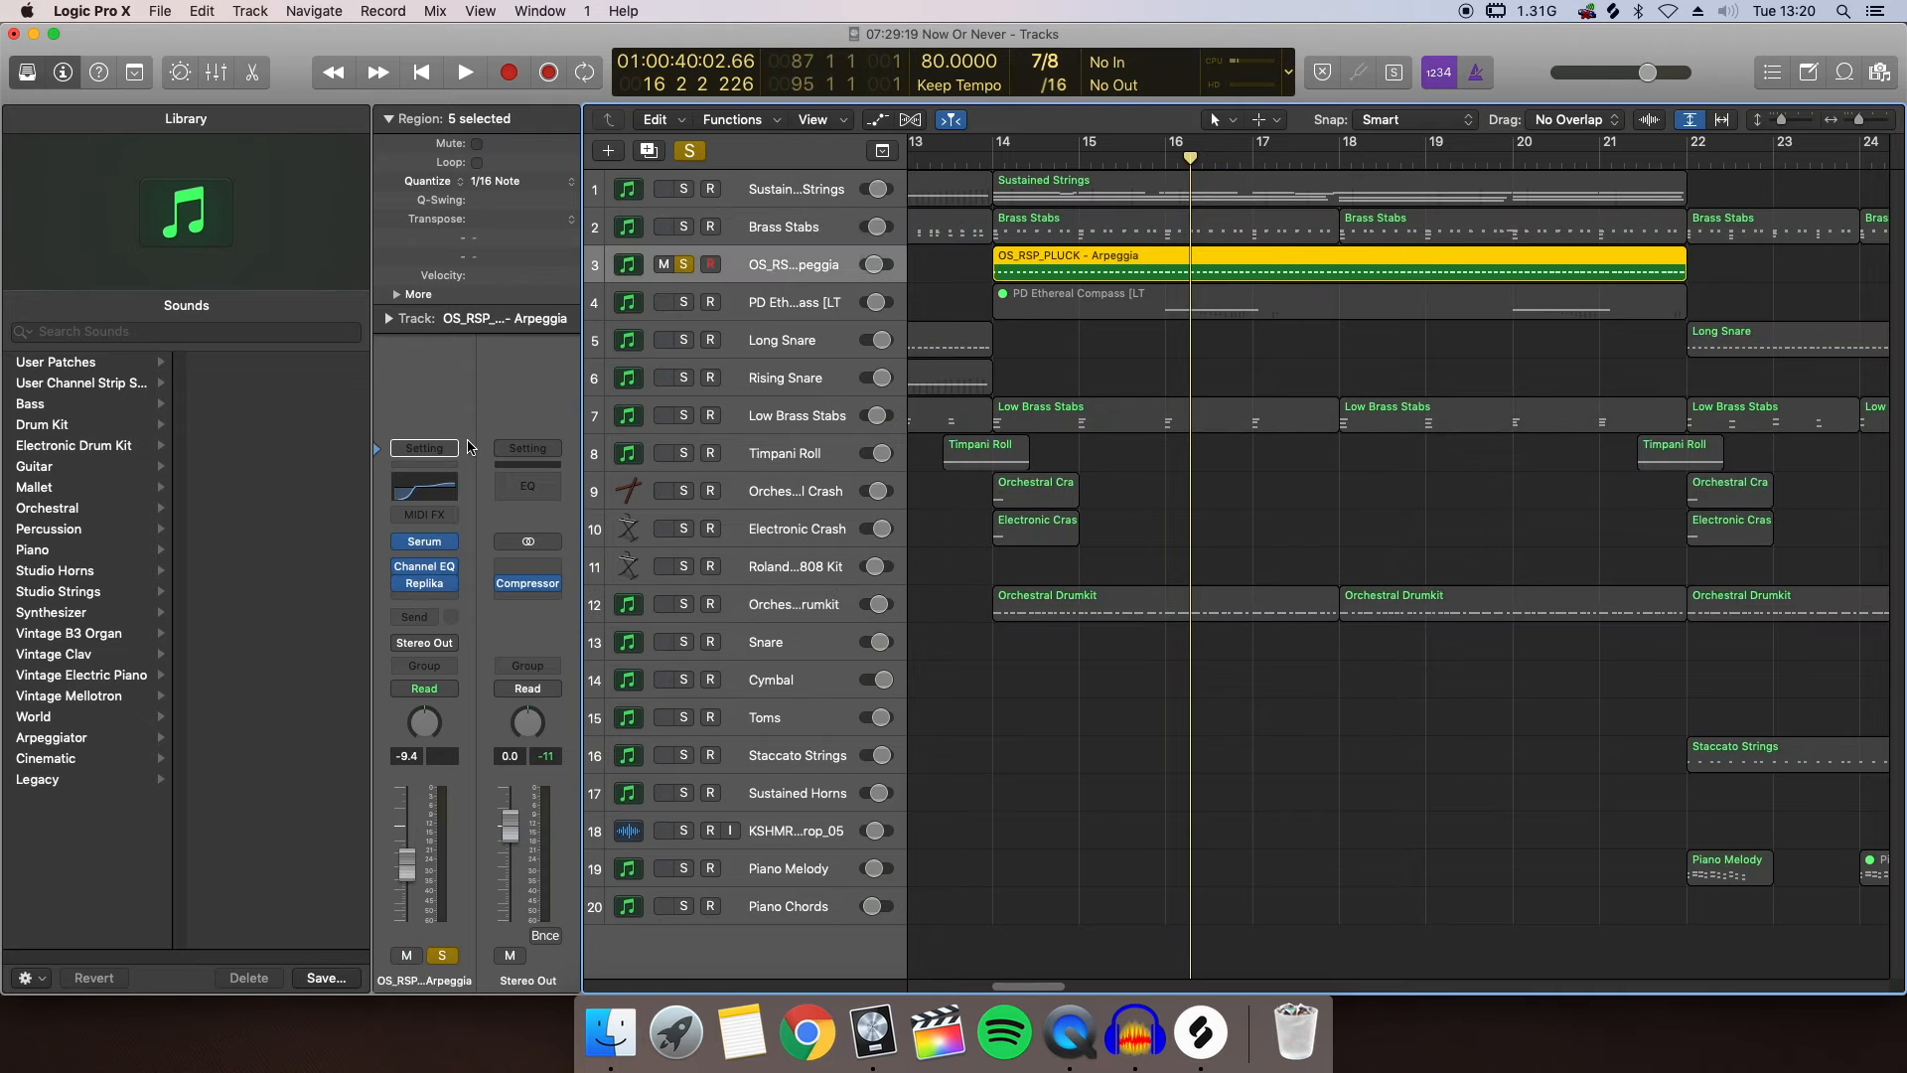
pyautogui.click(424, 531)
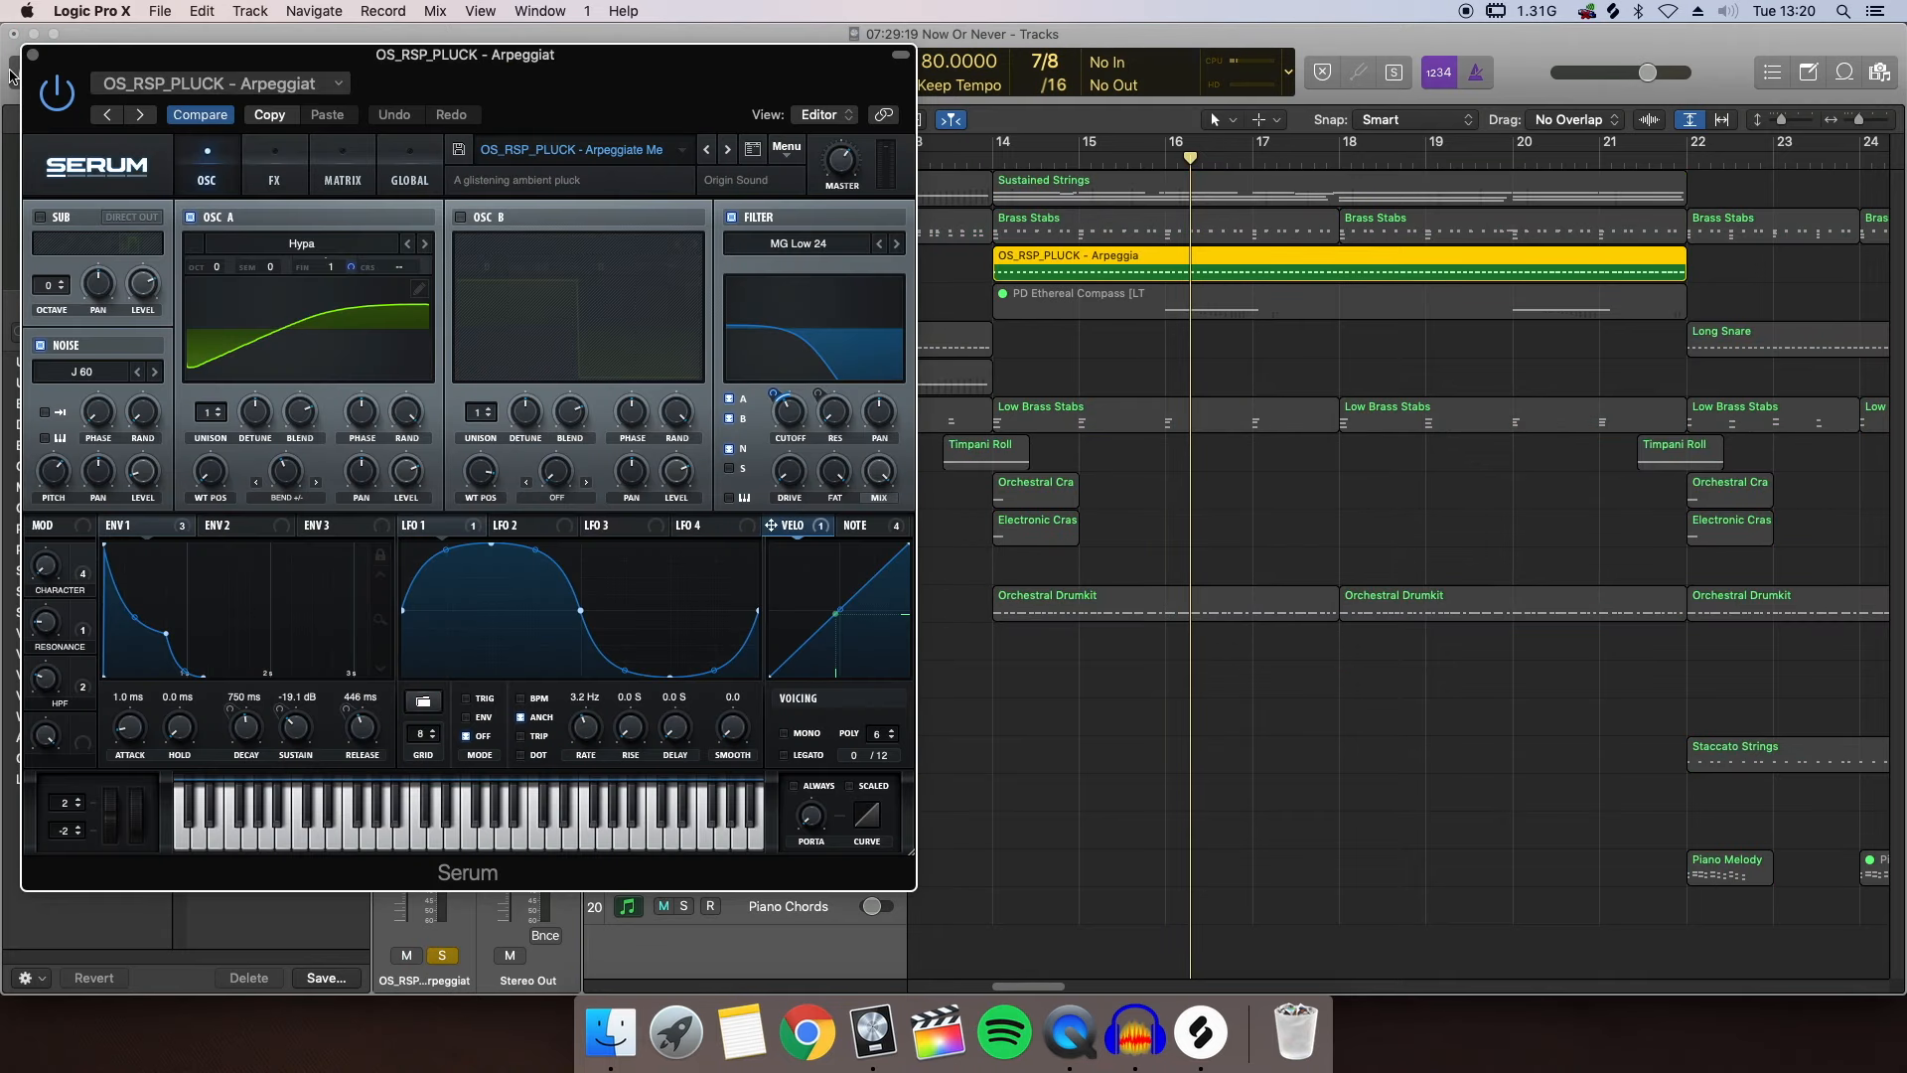
pyautogui.click(33, 57)
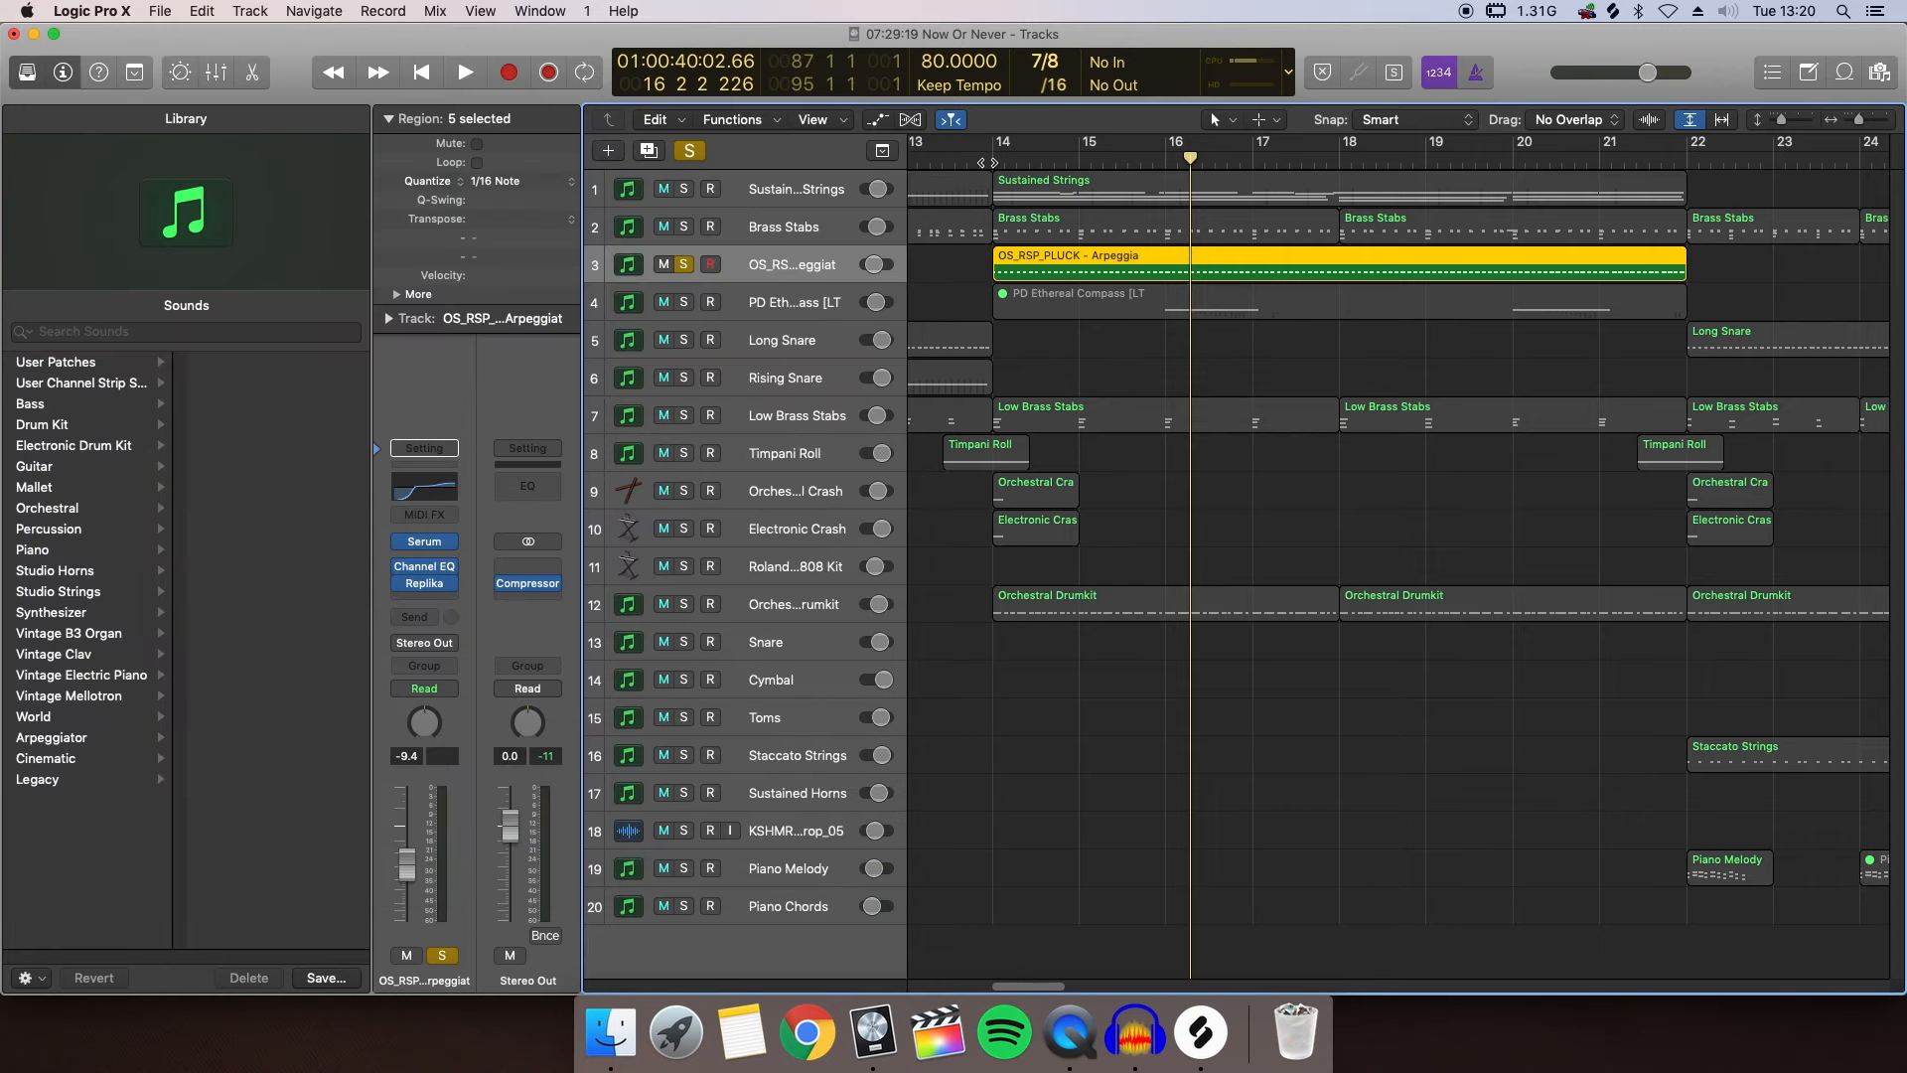
# Play the soloed OS_RSP_PLUCK arpeggio from just before bar 14 to bar 17, and remove the solo
pyautogui.doubleClick(976, 159)
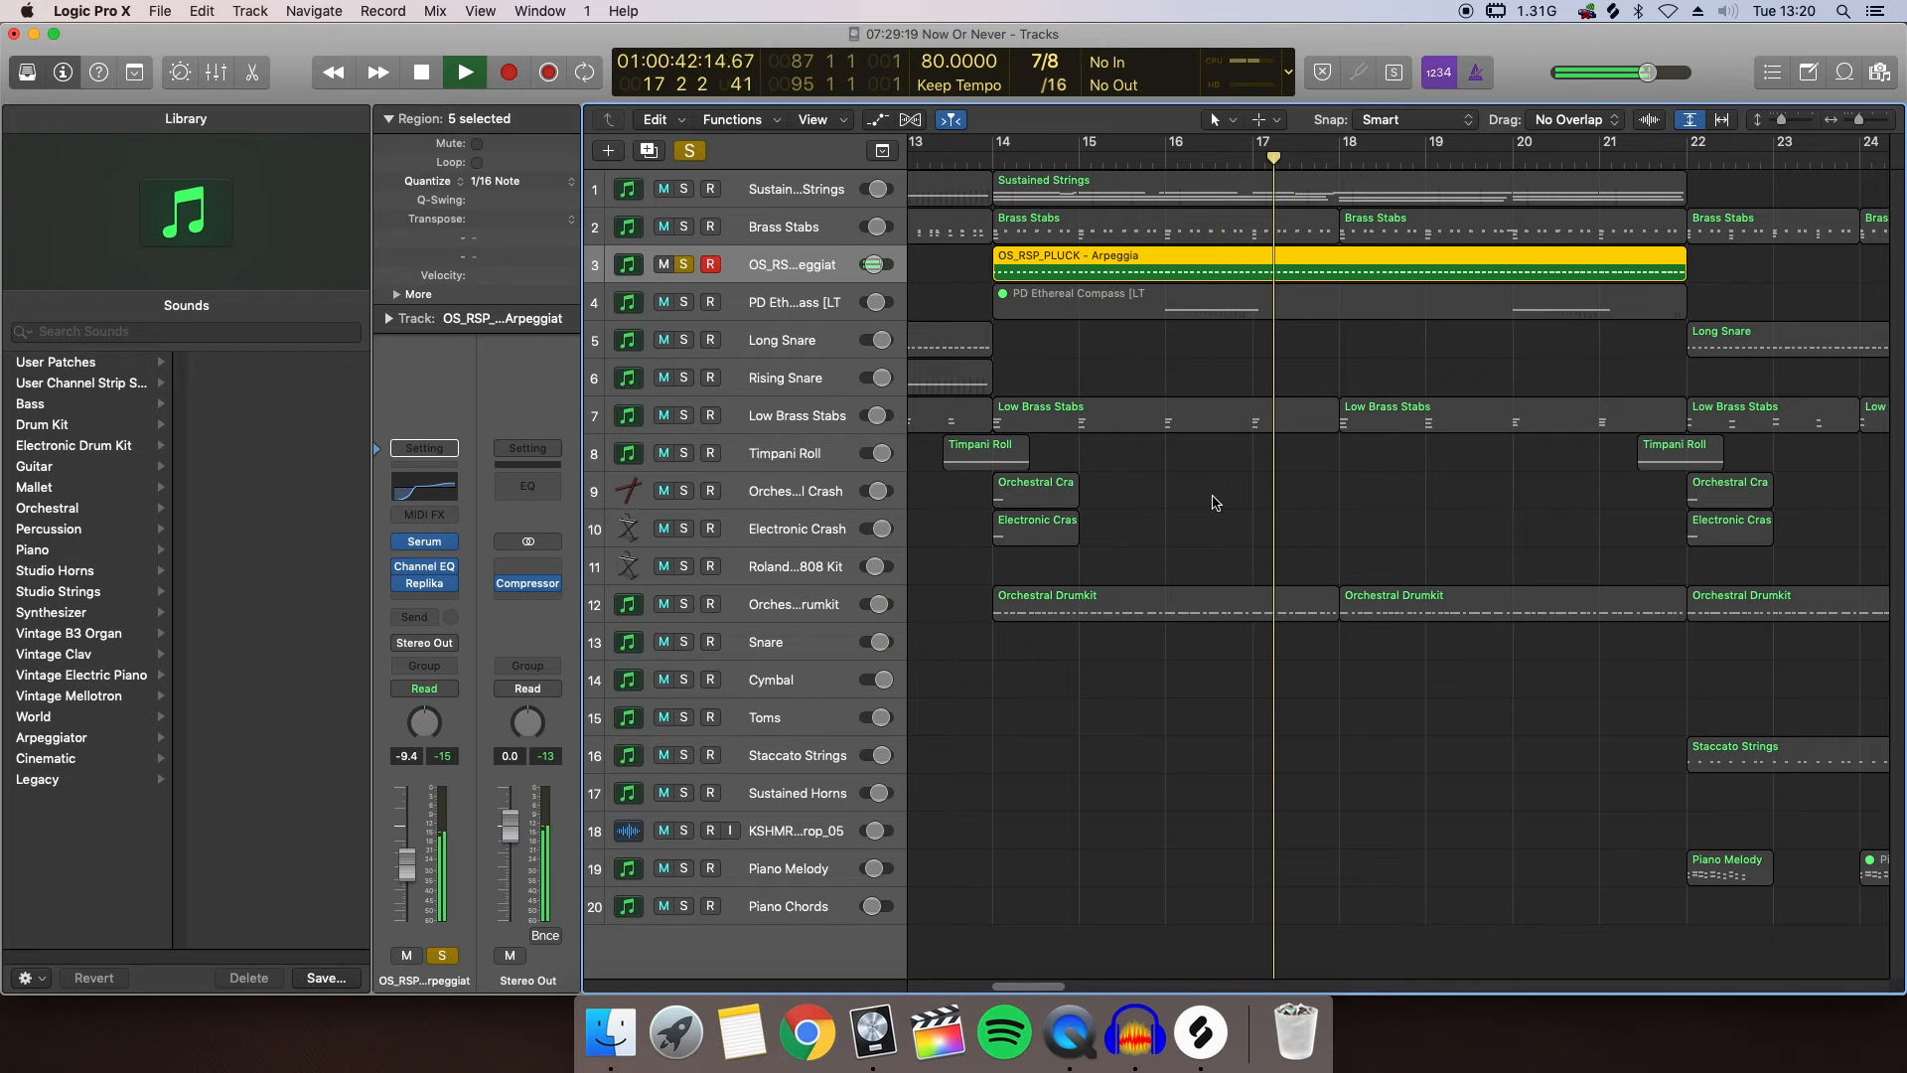
pyautogui.press('space')
pyautogui.click(683, 264)
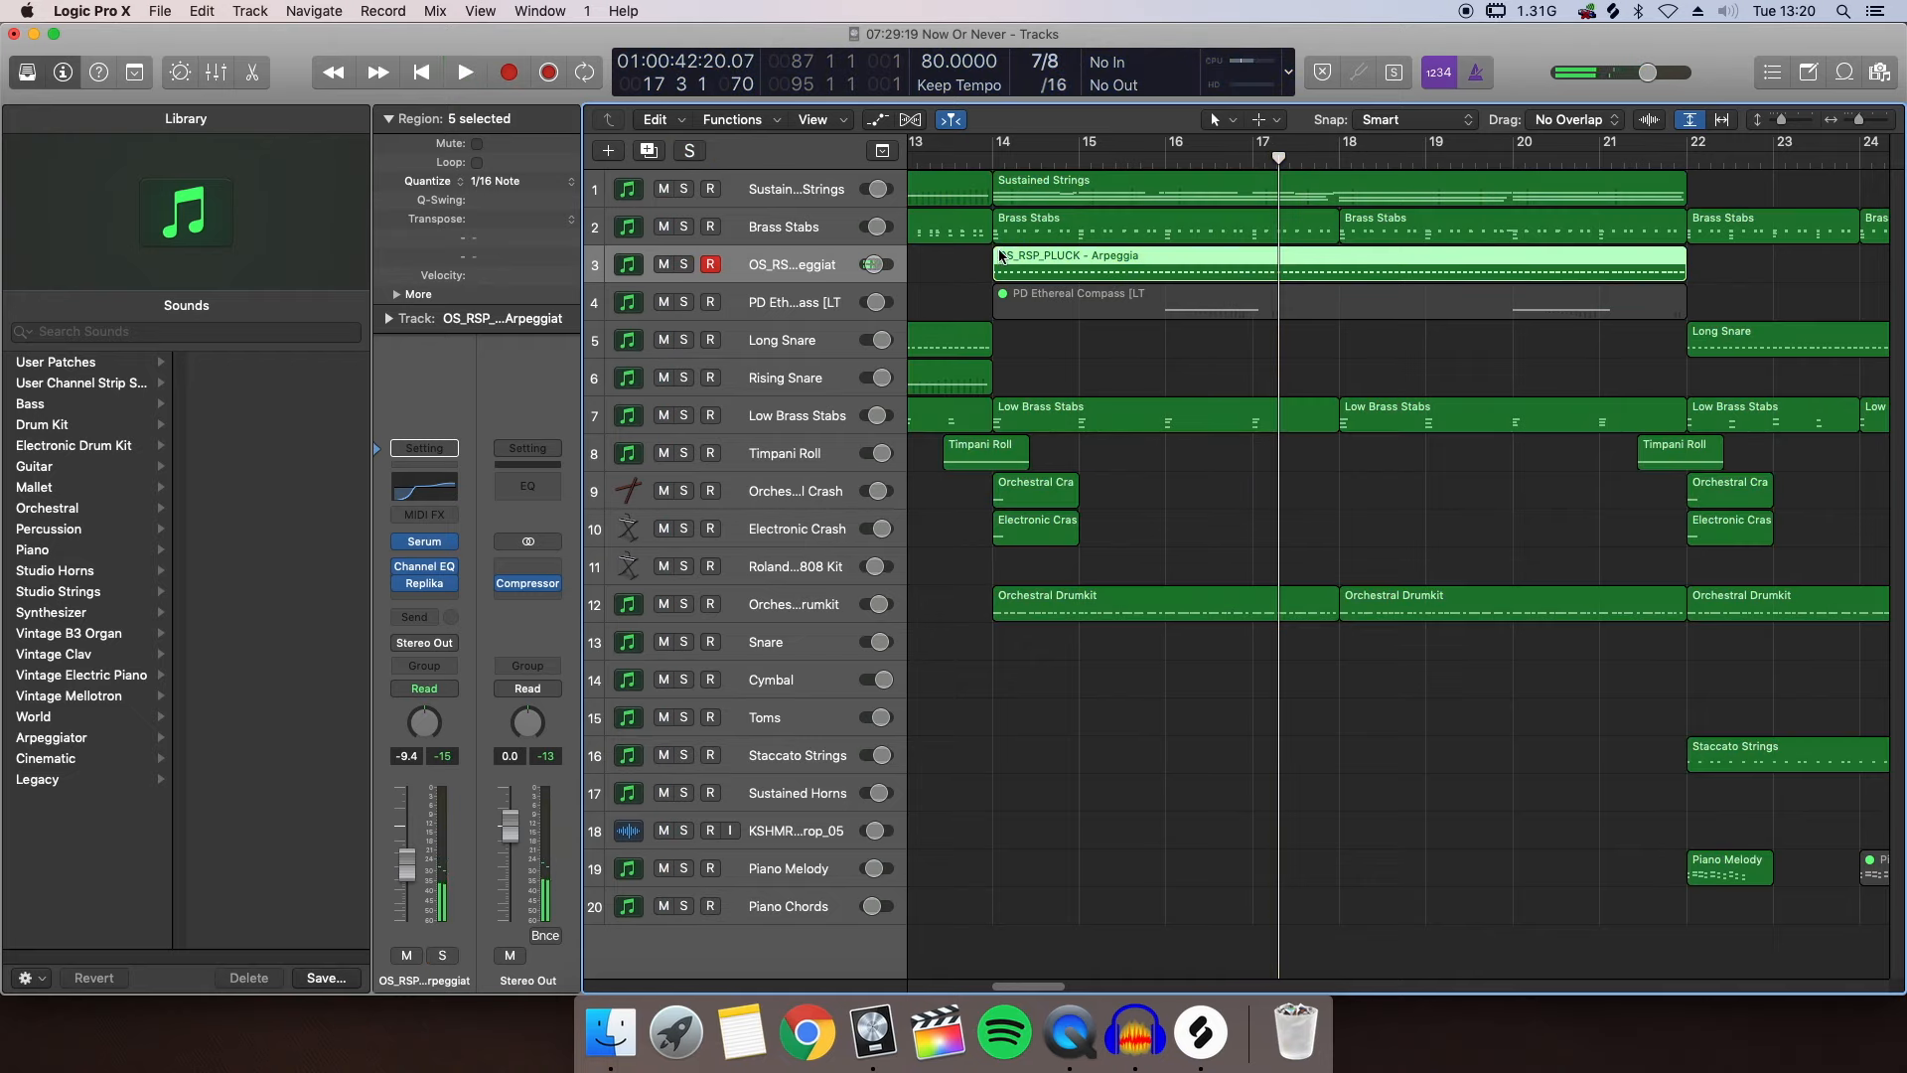
# Play the full mix from bar 13 to the end of bar 21
pyautogui.click(927, 163)
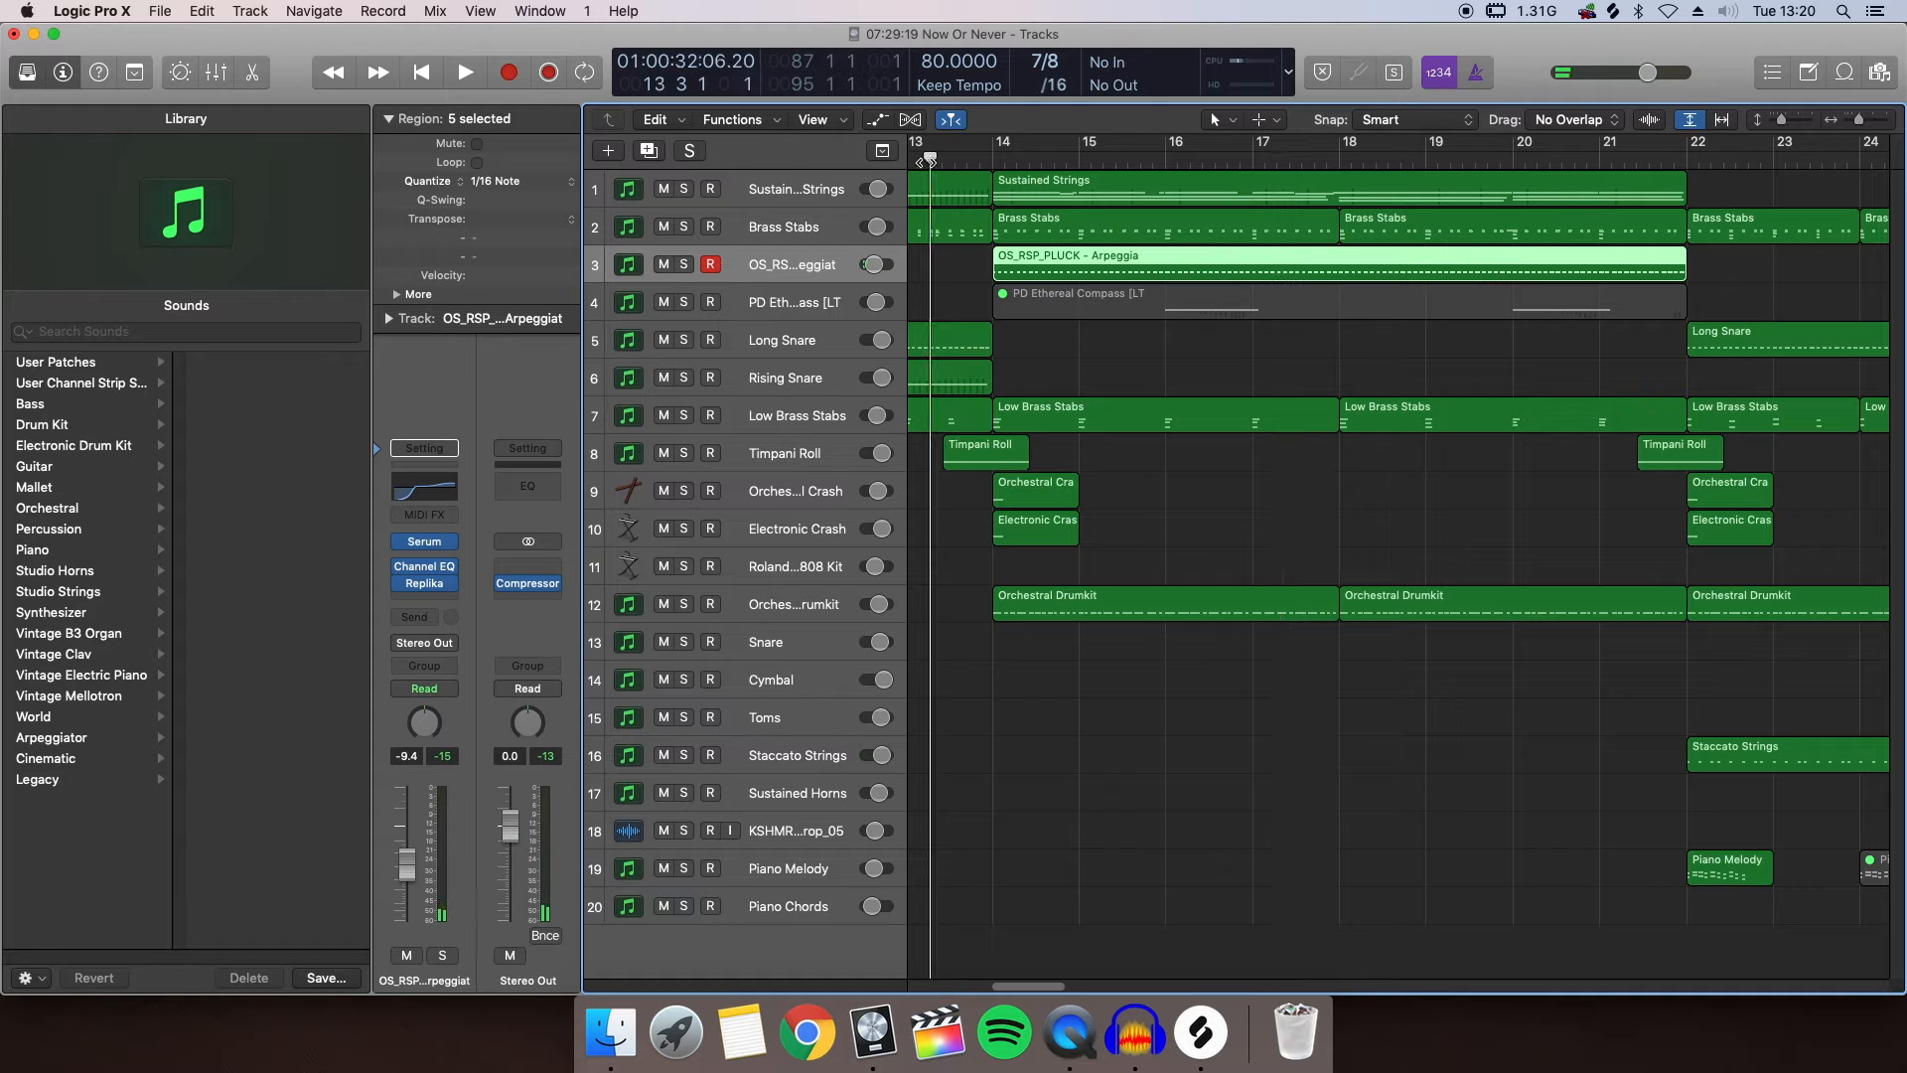
pyautogui.press('space')
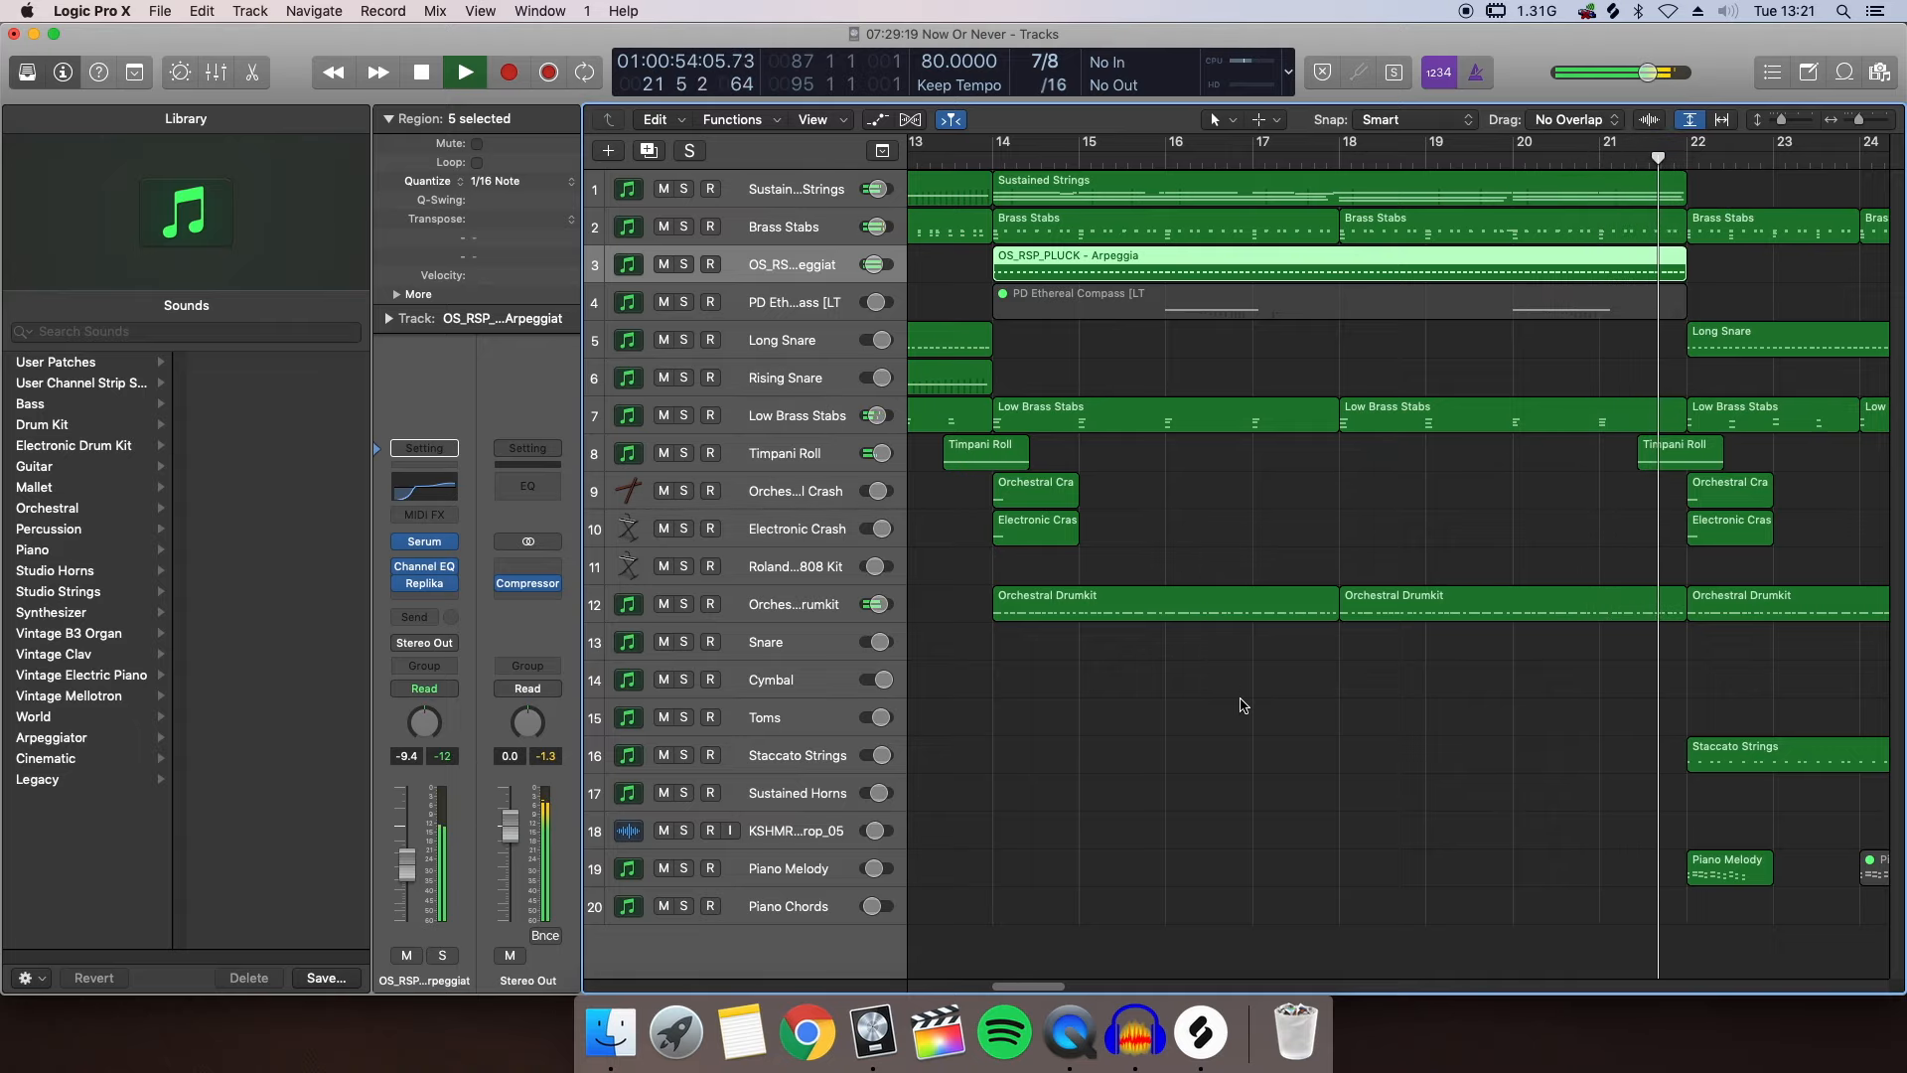
pyautogui.press('space')
# Play the full arrangement from just before bar 22 to the end of bar 29
pyautogui.hscroll(10, 1291, 496)
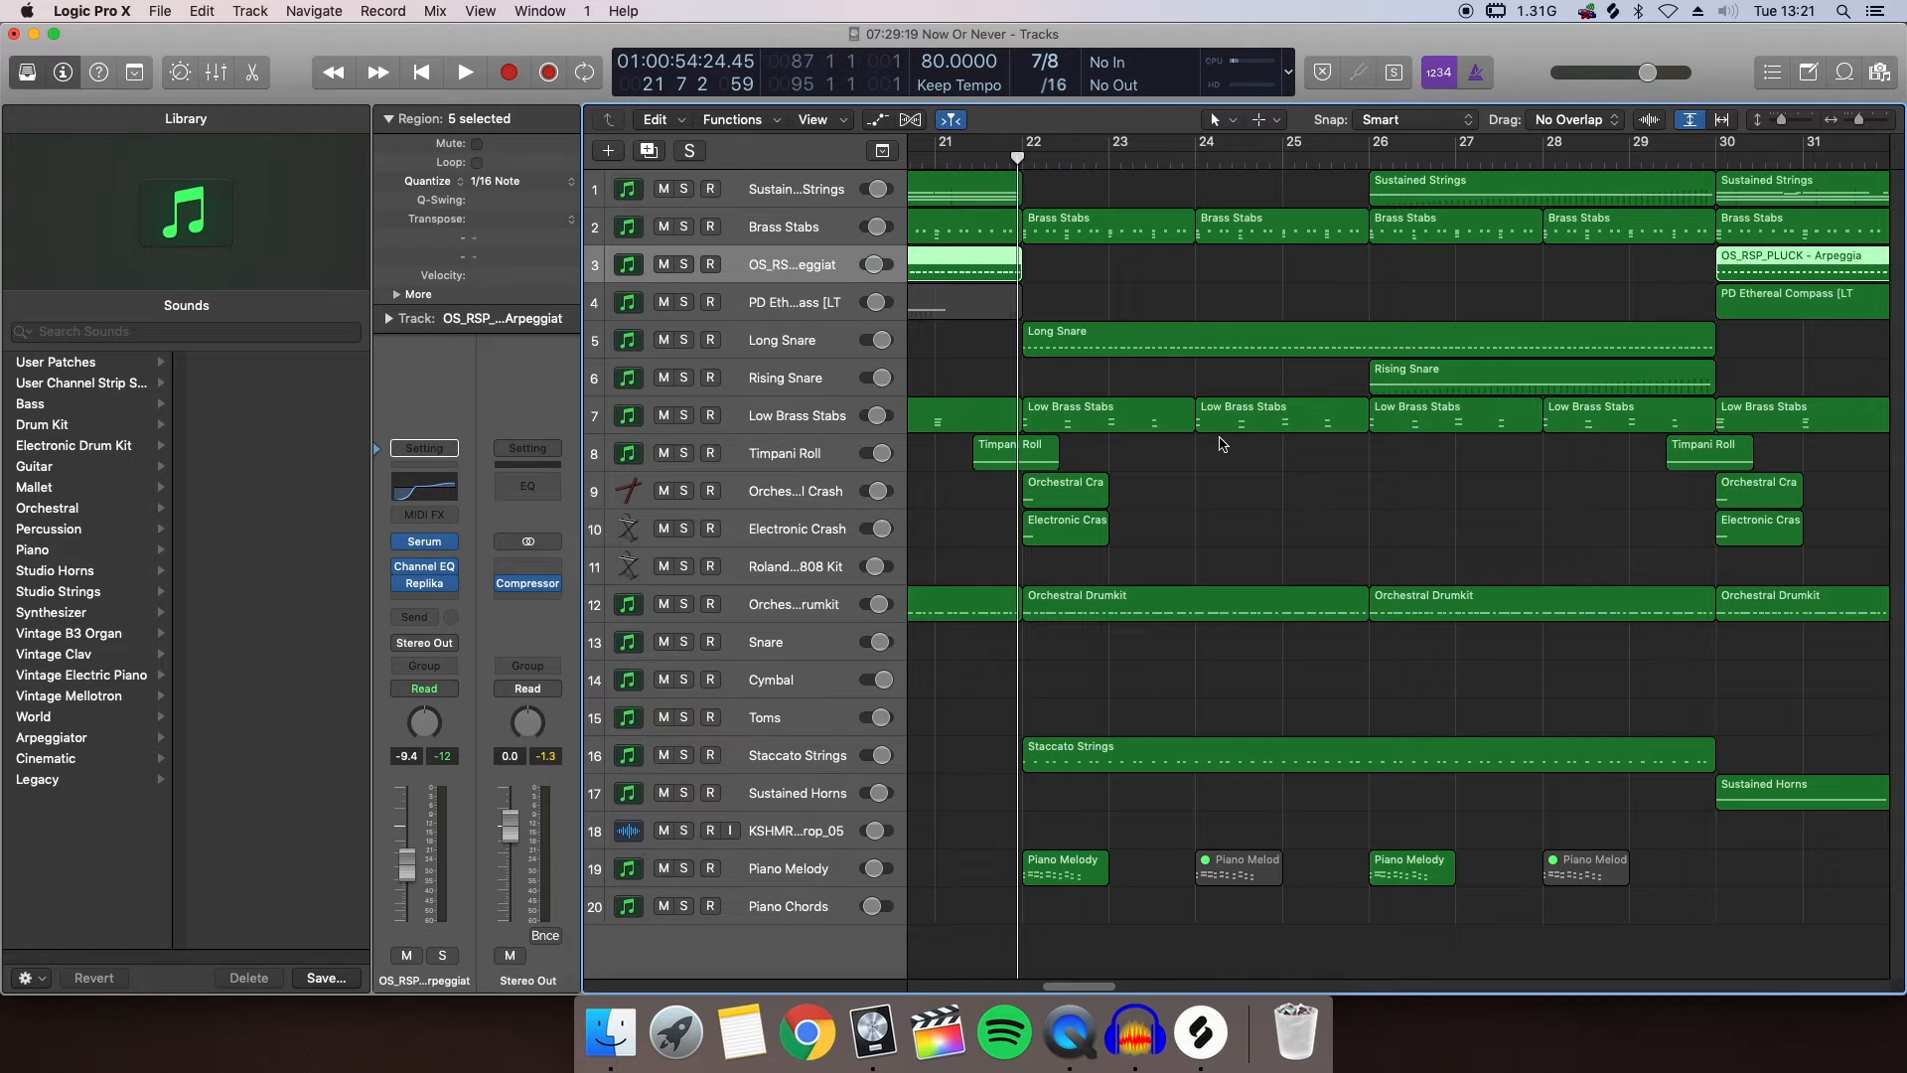
pyautogui.moveTo(1859, 119); pyautogui.dragTo(1853, 120)
pyautogui.hscroll(-10, 1452, 318)
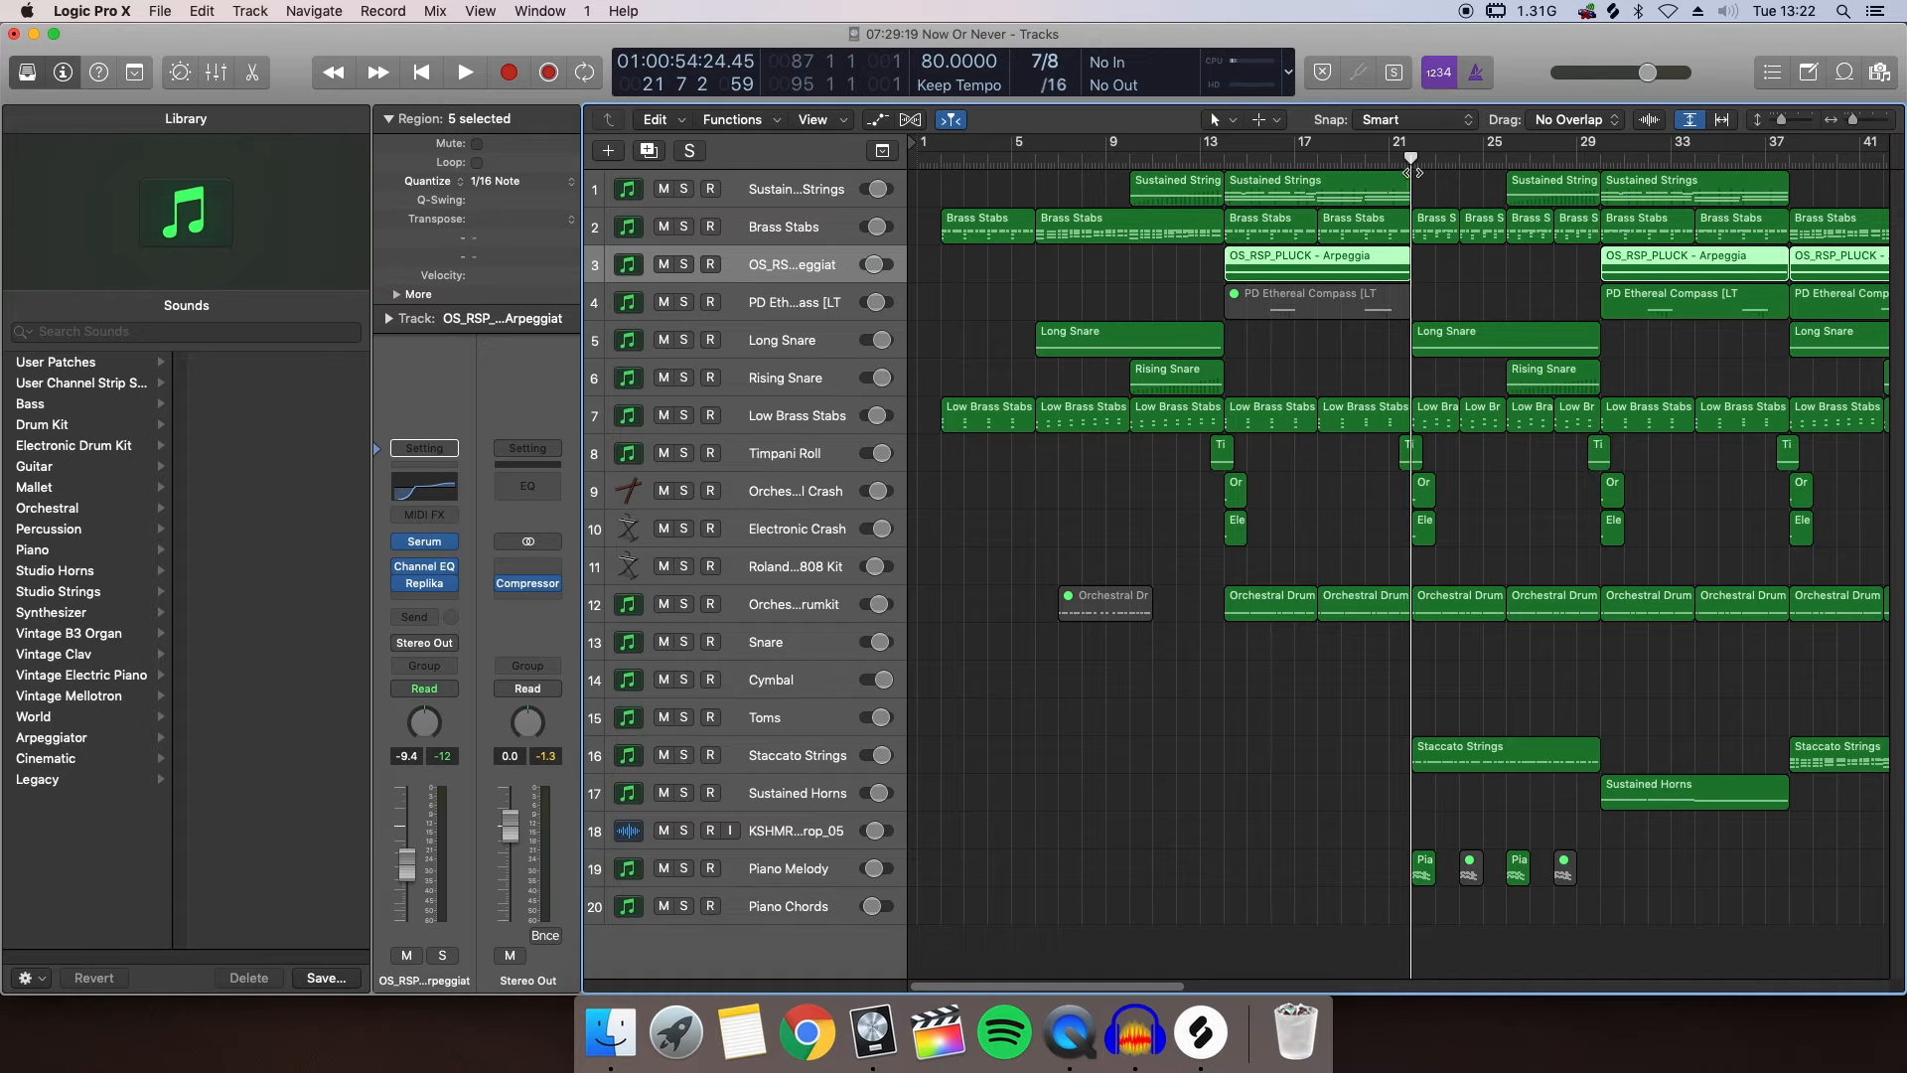
pyautogui.moveTo(1410, 171); pyautogui.dragTo(1391, 164)
pyautogui.press('space')
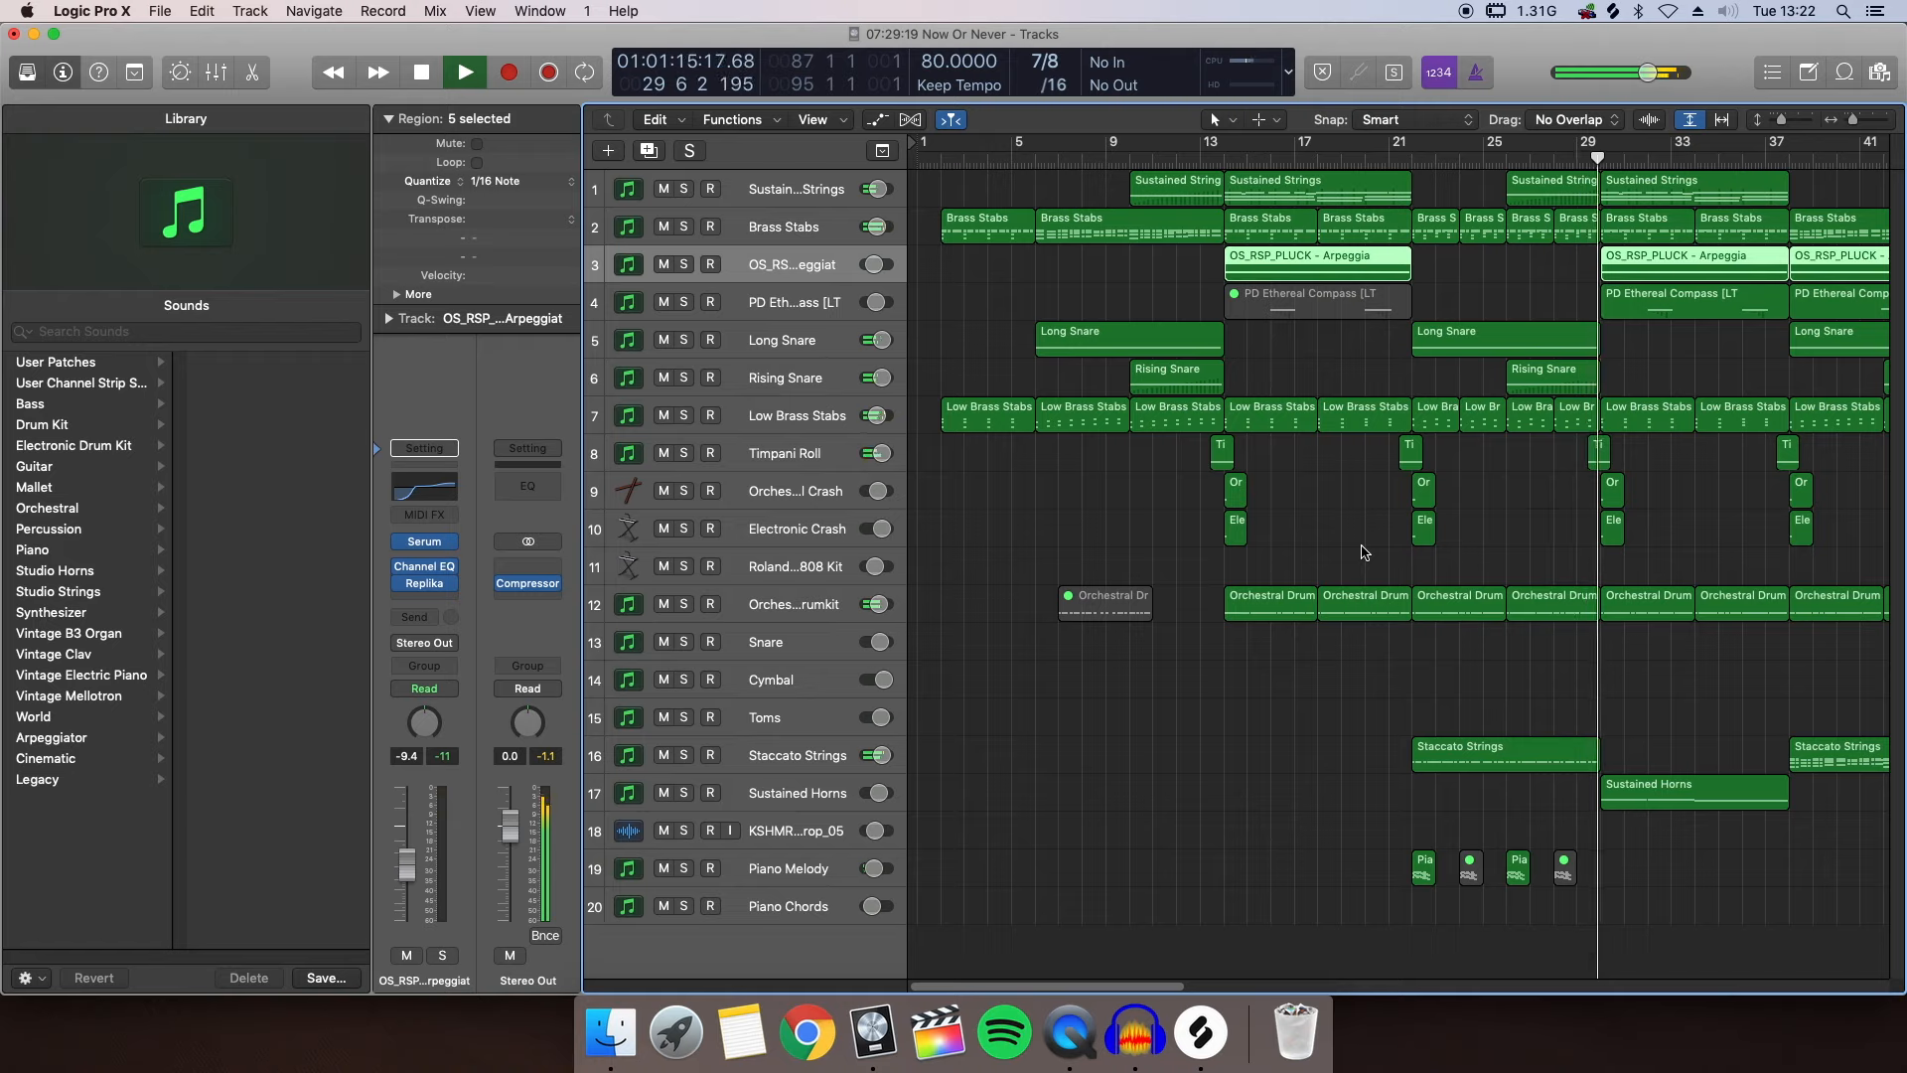
pyautogui.press('space')
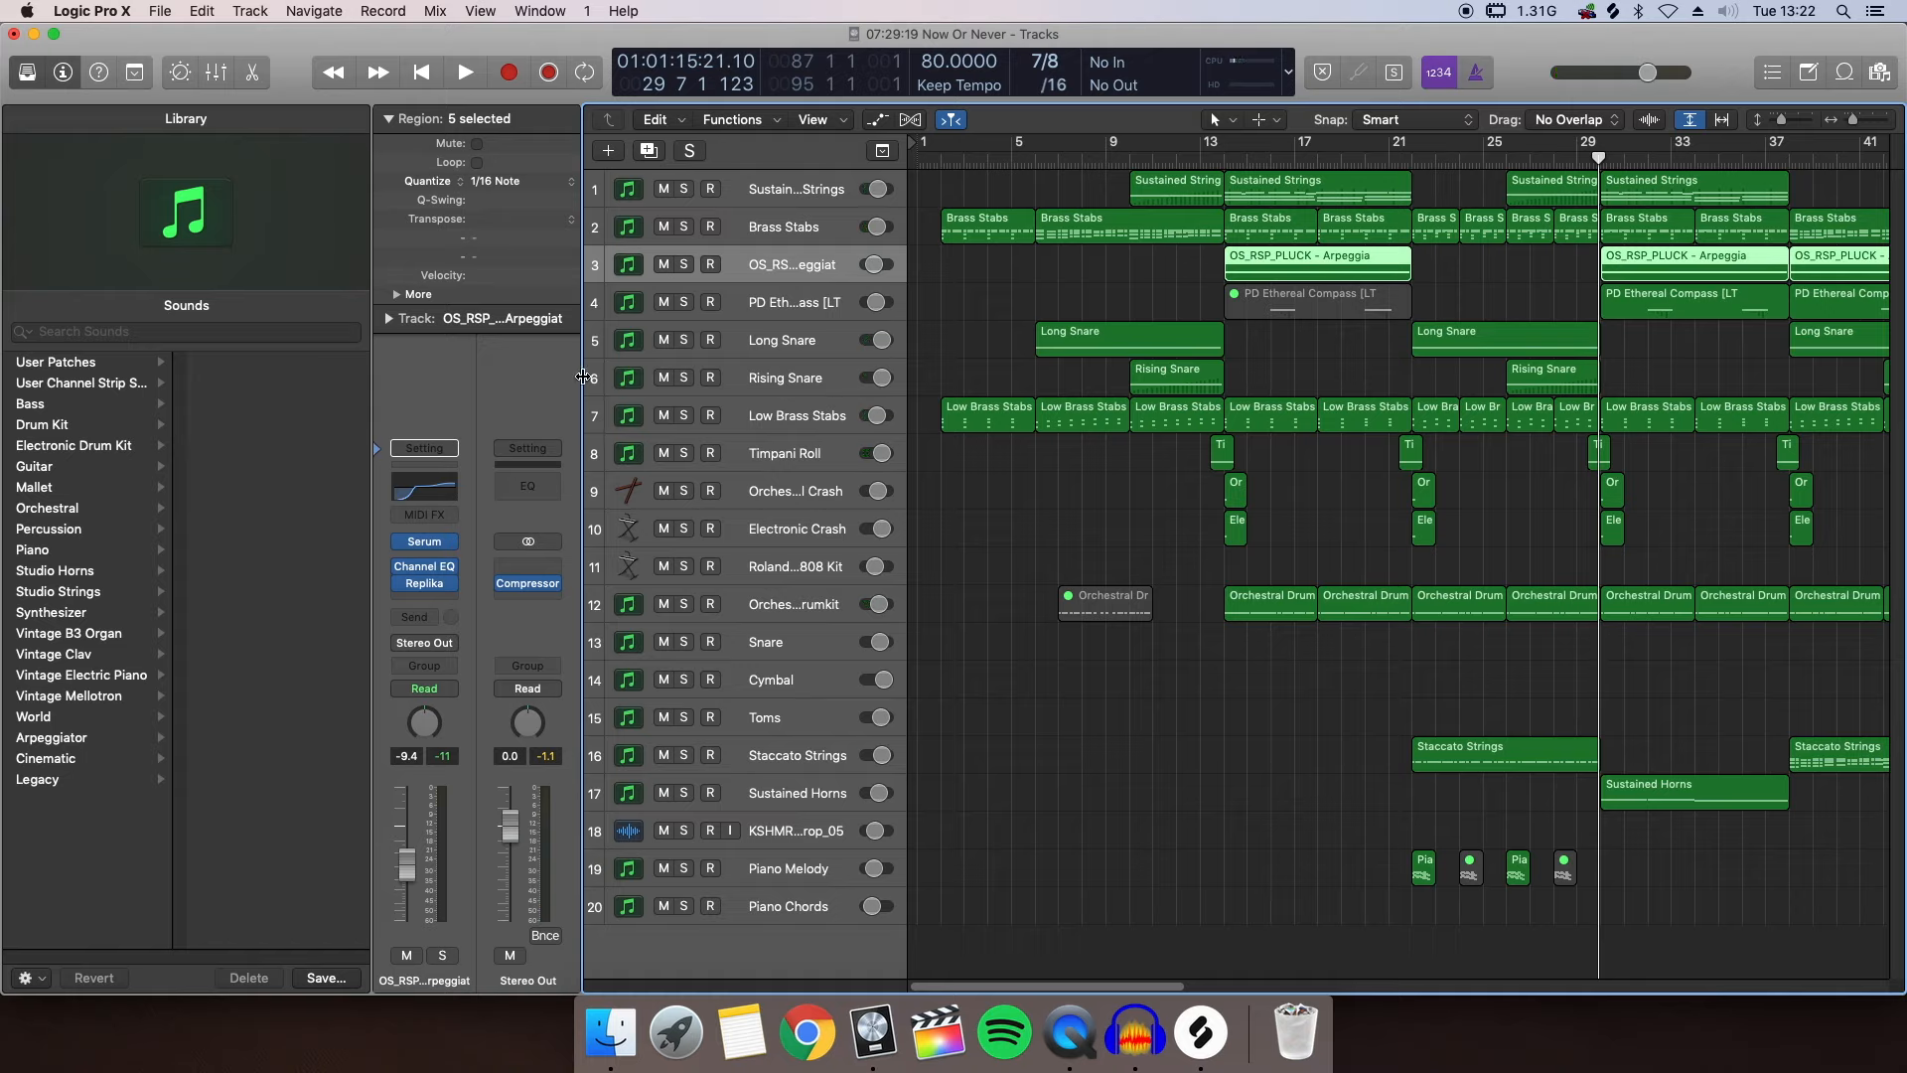
# Solo and select the Staccato Strings track, and view the High Strings Artics and Low Strings multis in its Kontakt instrument
pyautogui.click(685, 760)
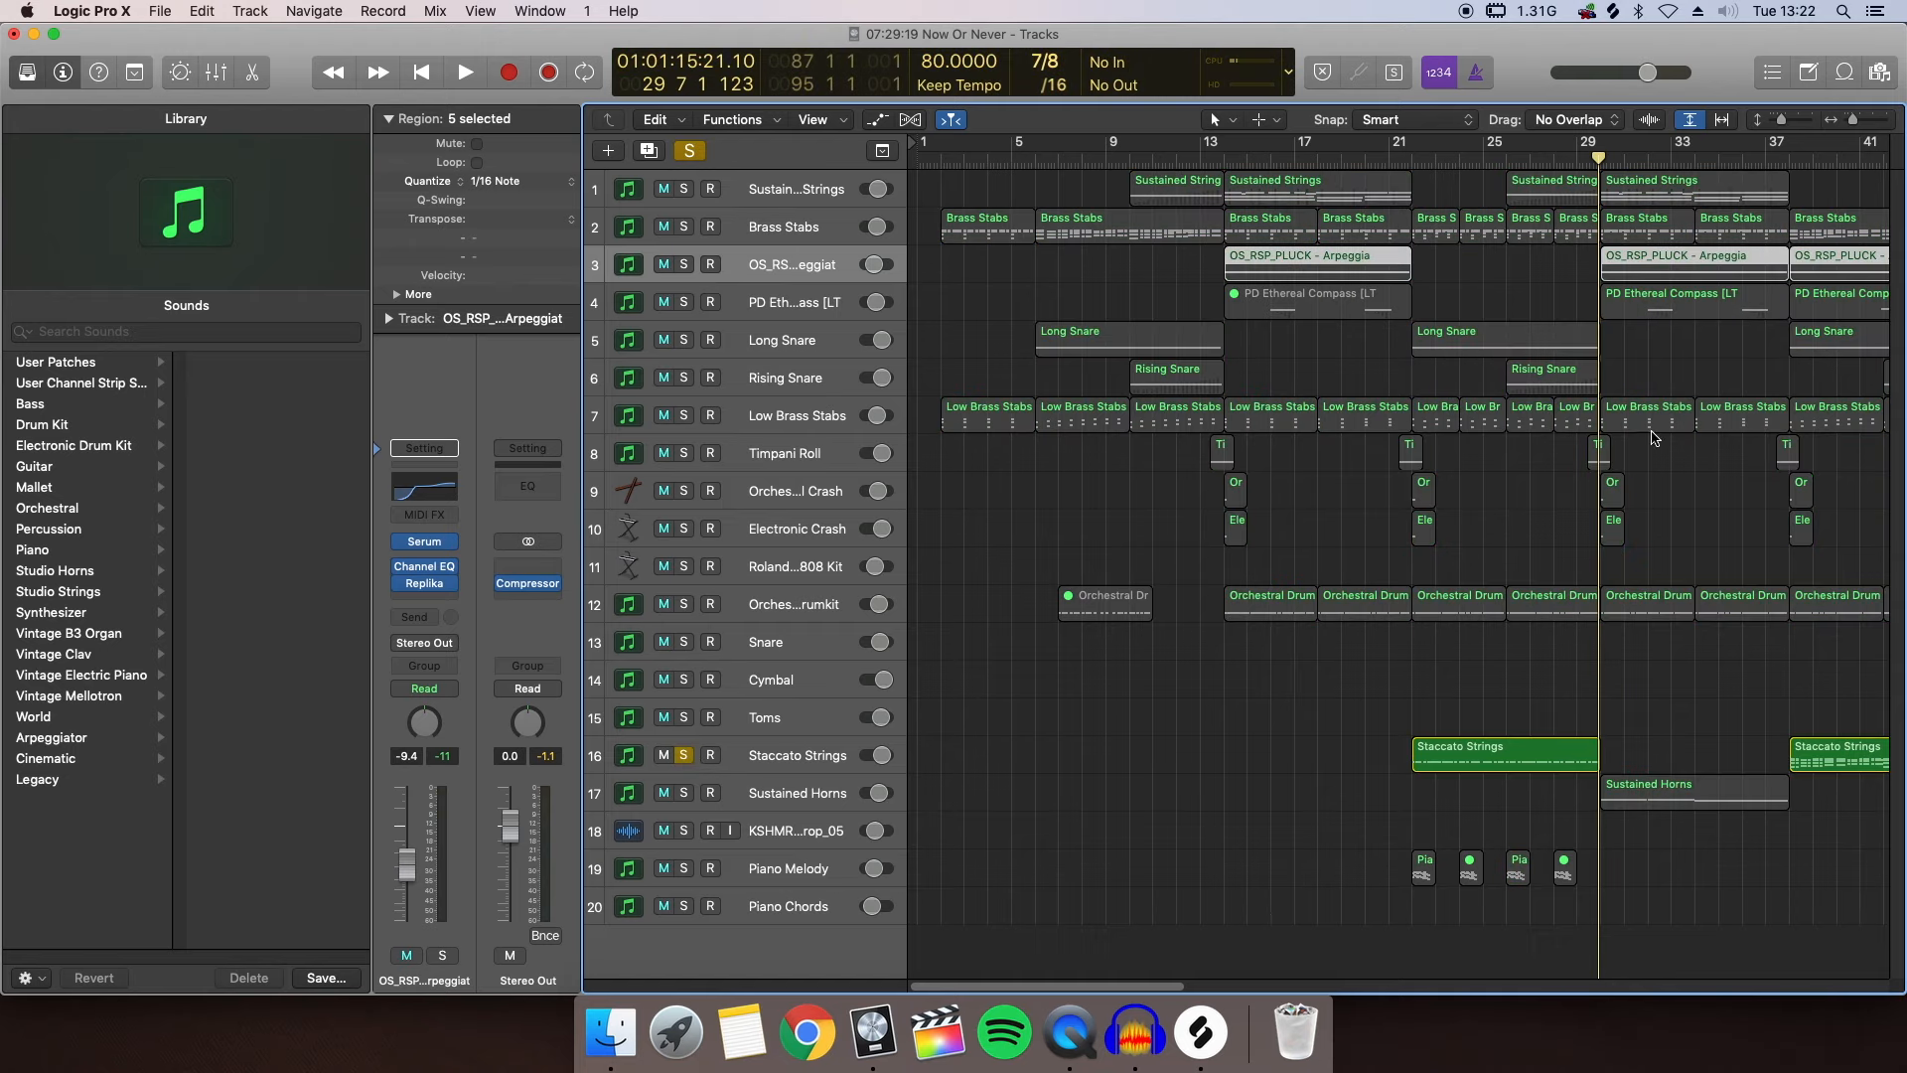
pyautogui.click(781, 766)
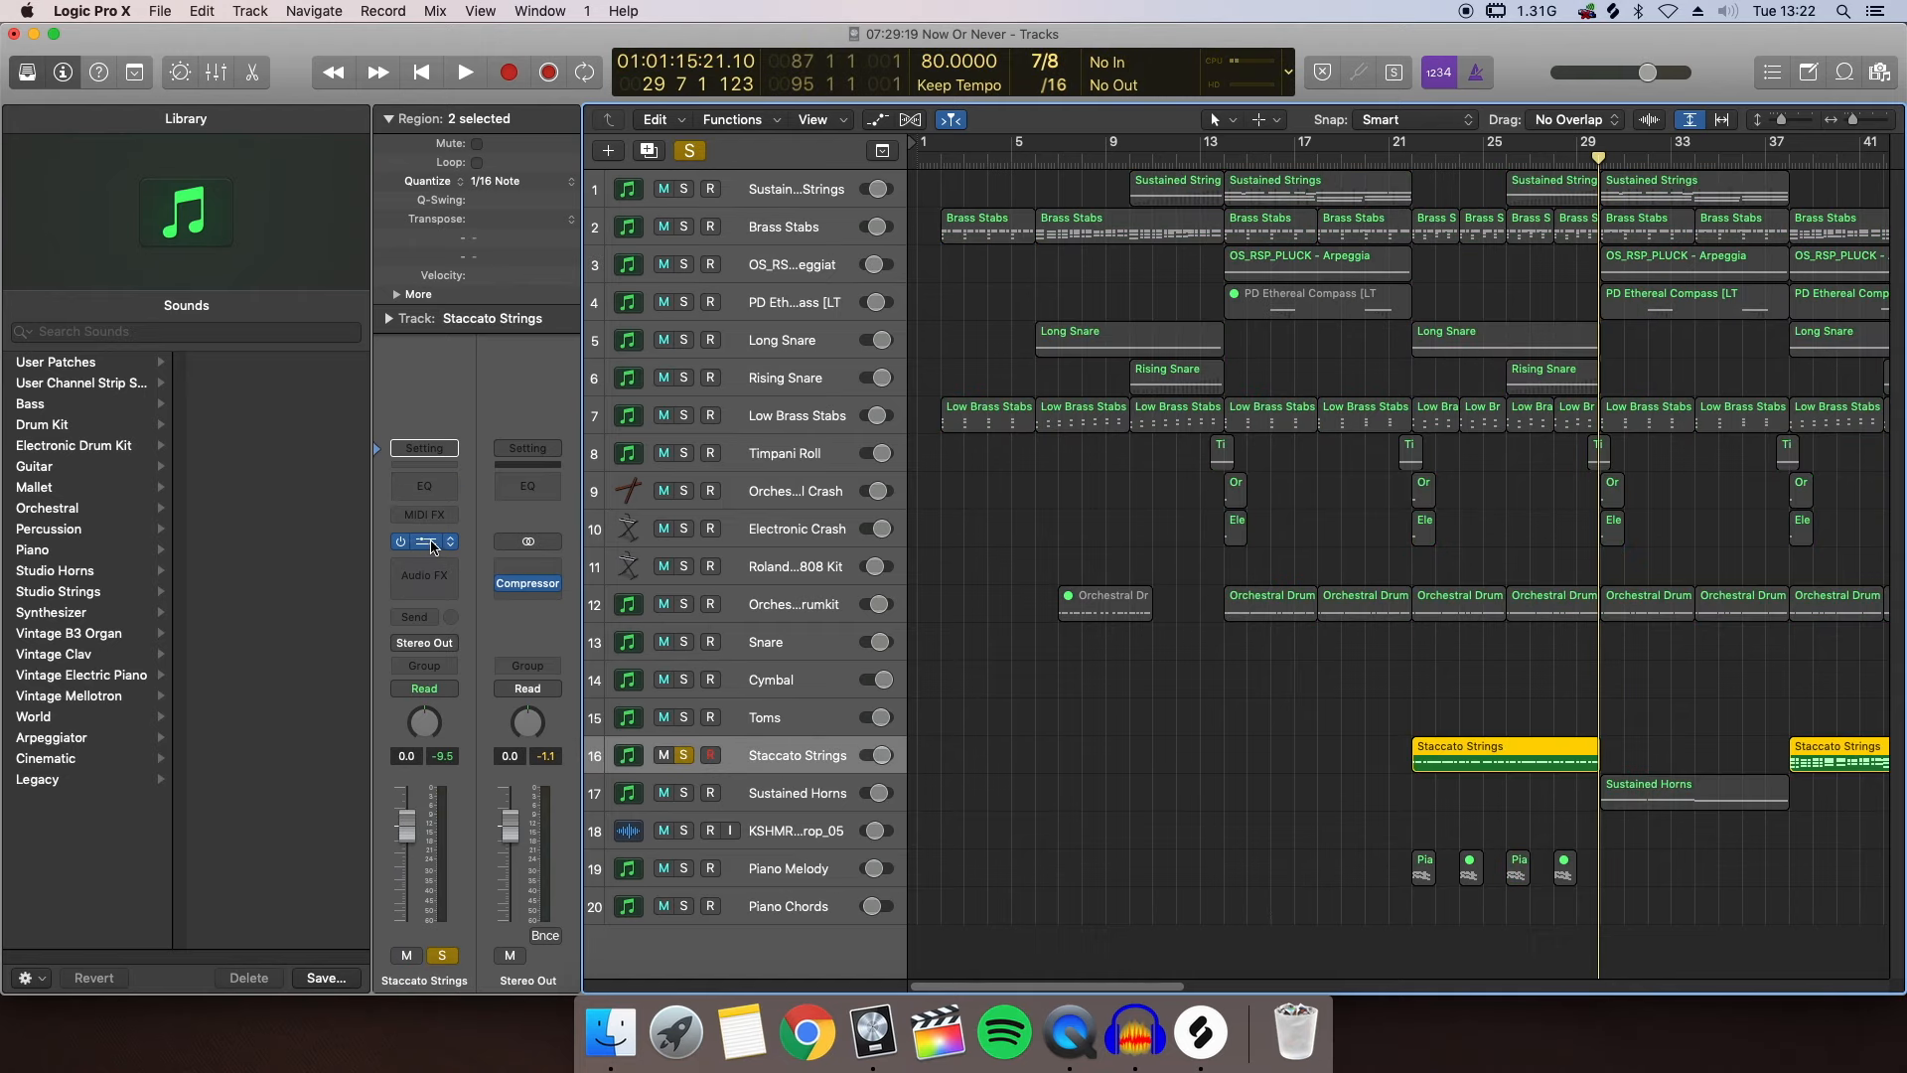
pyautogui.press('v')
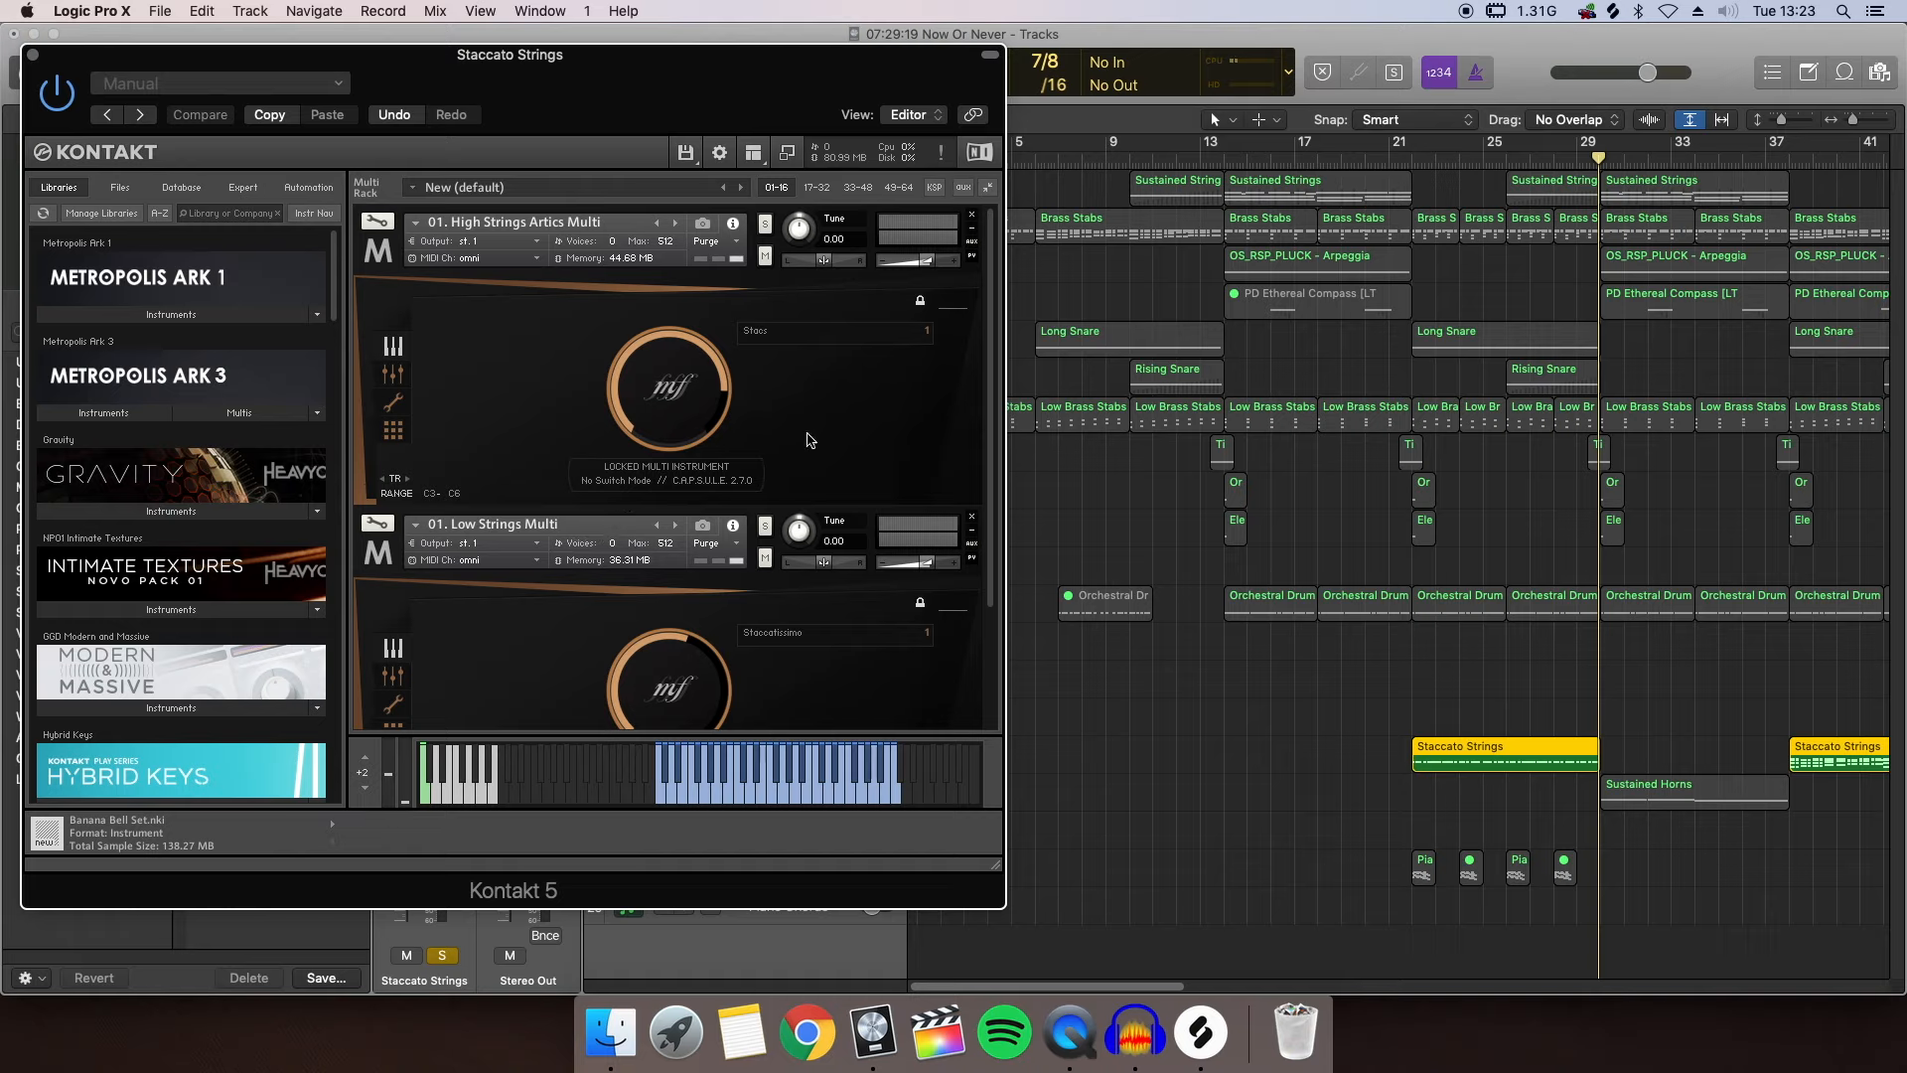
pyautogui.scroll(-3, 876, 437)
pyautogui.scroll(3, 869, 564)
pyautogui.scroll(-3, 526, 608)
pyautogui.scroll(3, 528, 596)
pyautogui.scroll(-3, 556, 581)
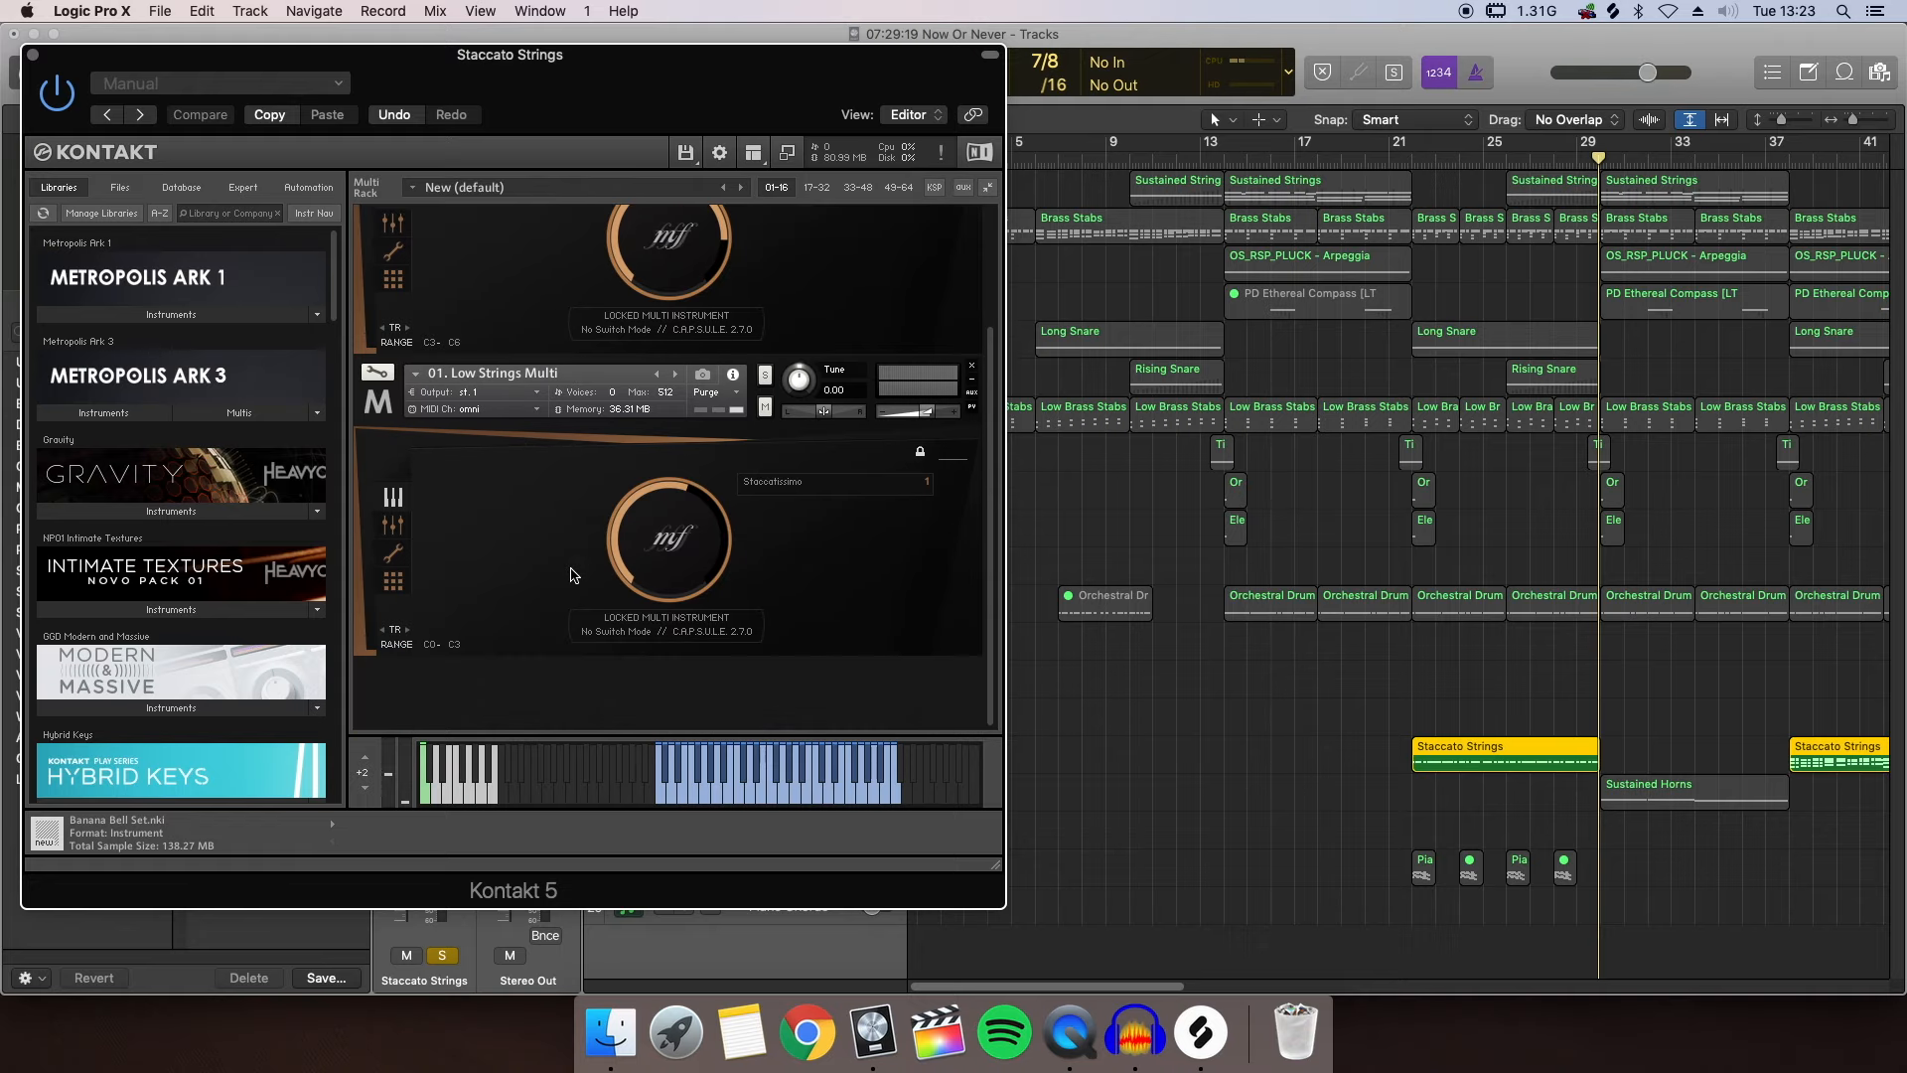
# Sound a couple of low keys on the Staccato Strings Kontakt keyboard, and close the plug-in window
pyautogui.click(700, 791)
pyautogui.click(659, 795)
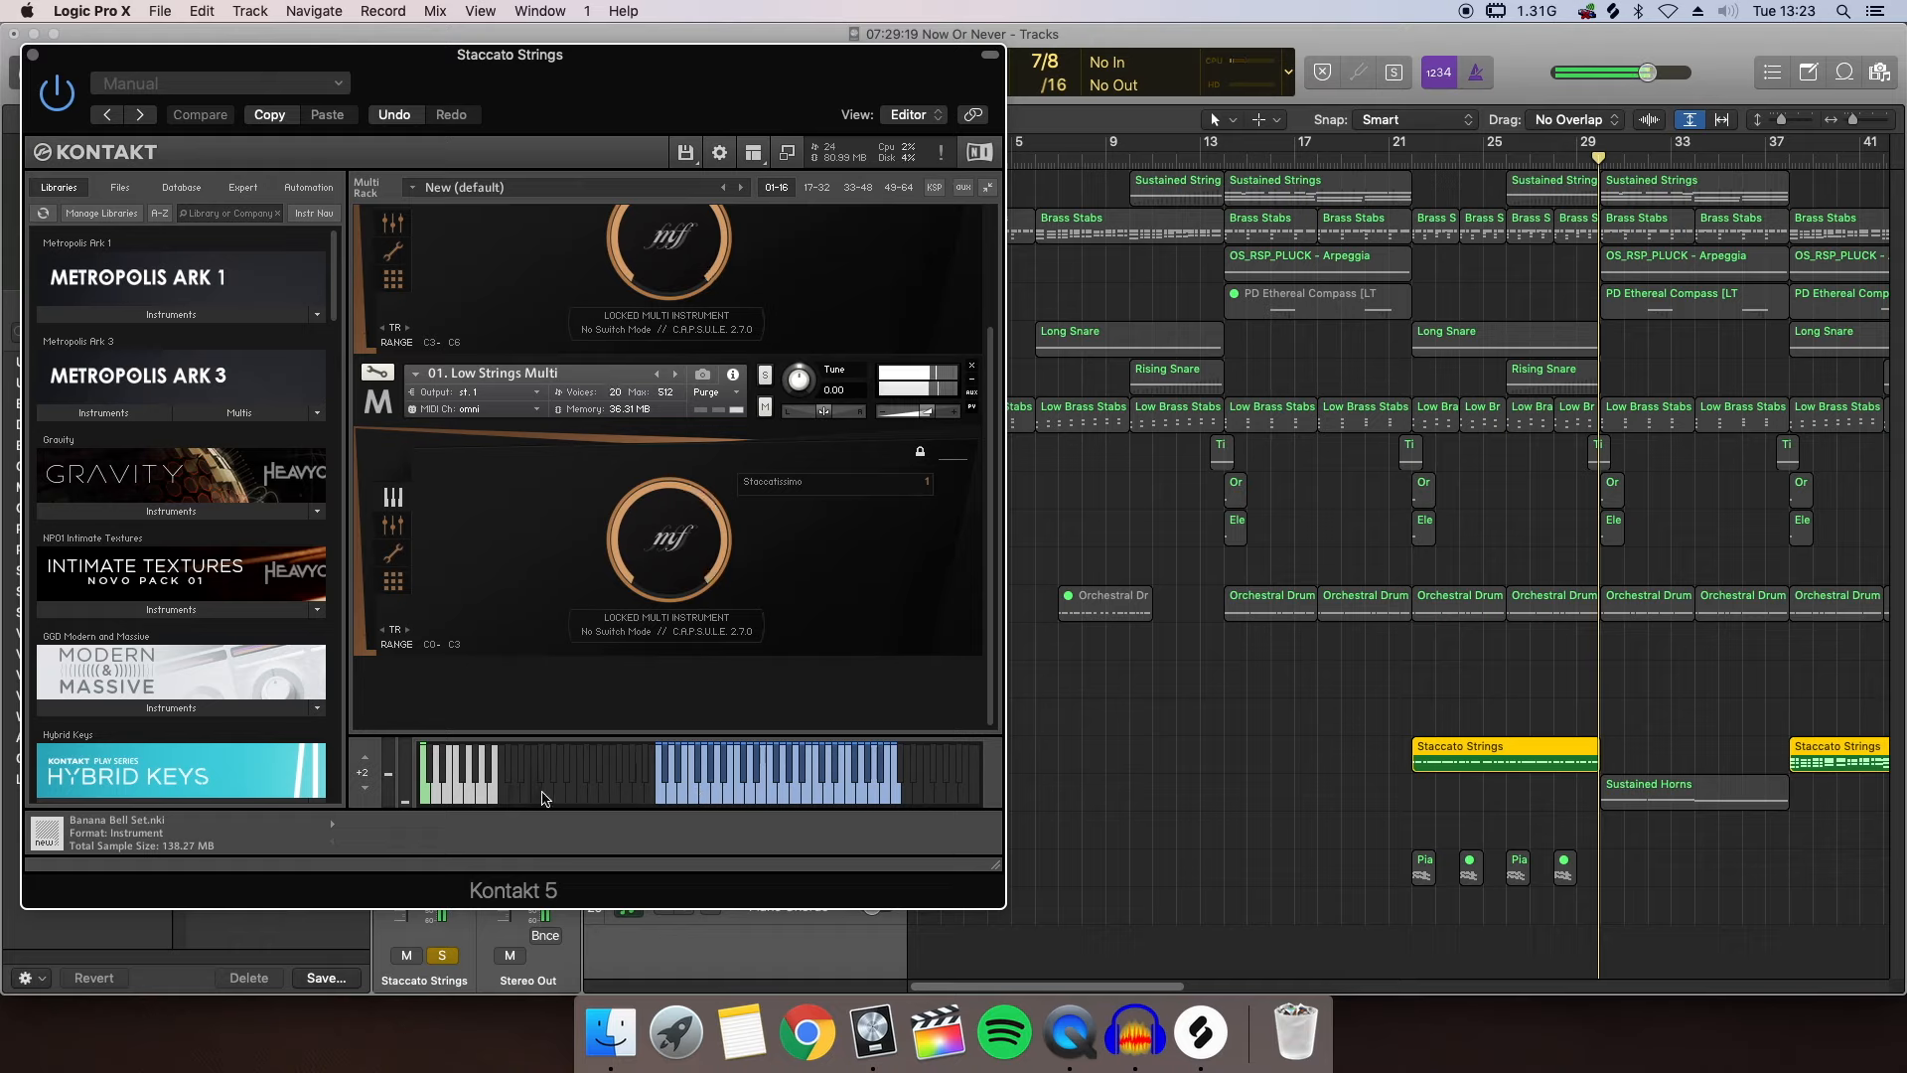
pyautogui.click(33, 54)
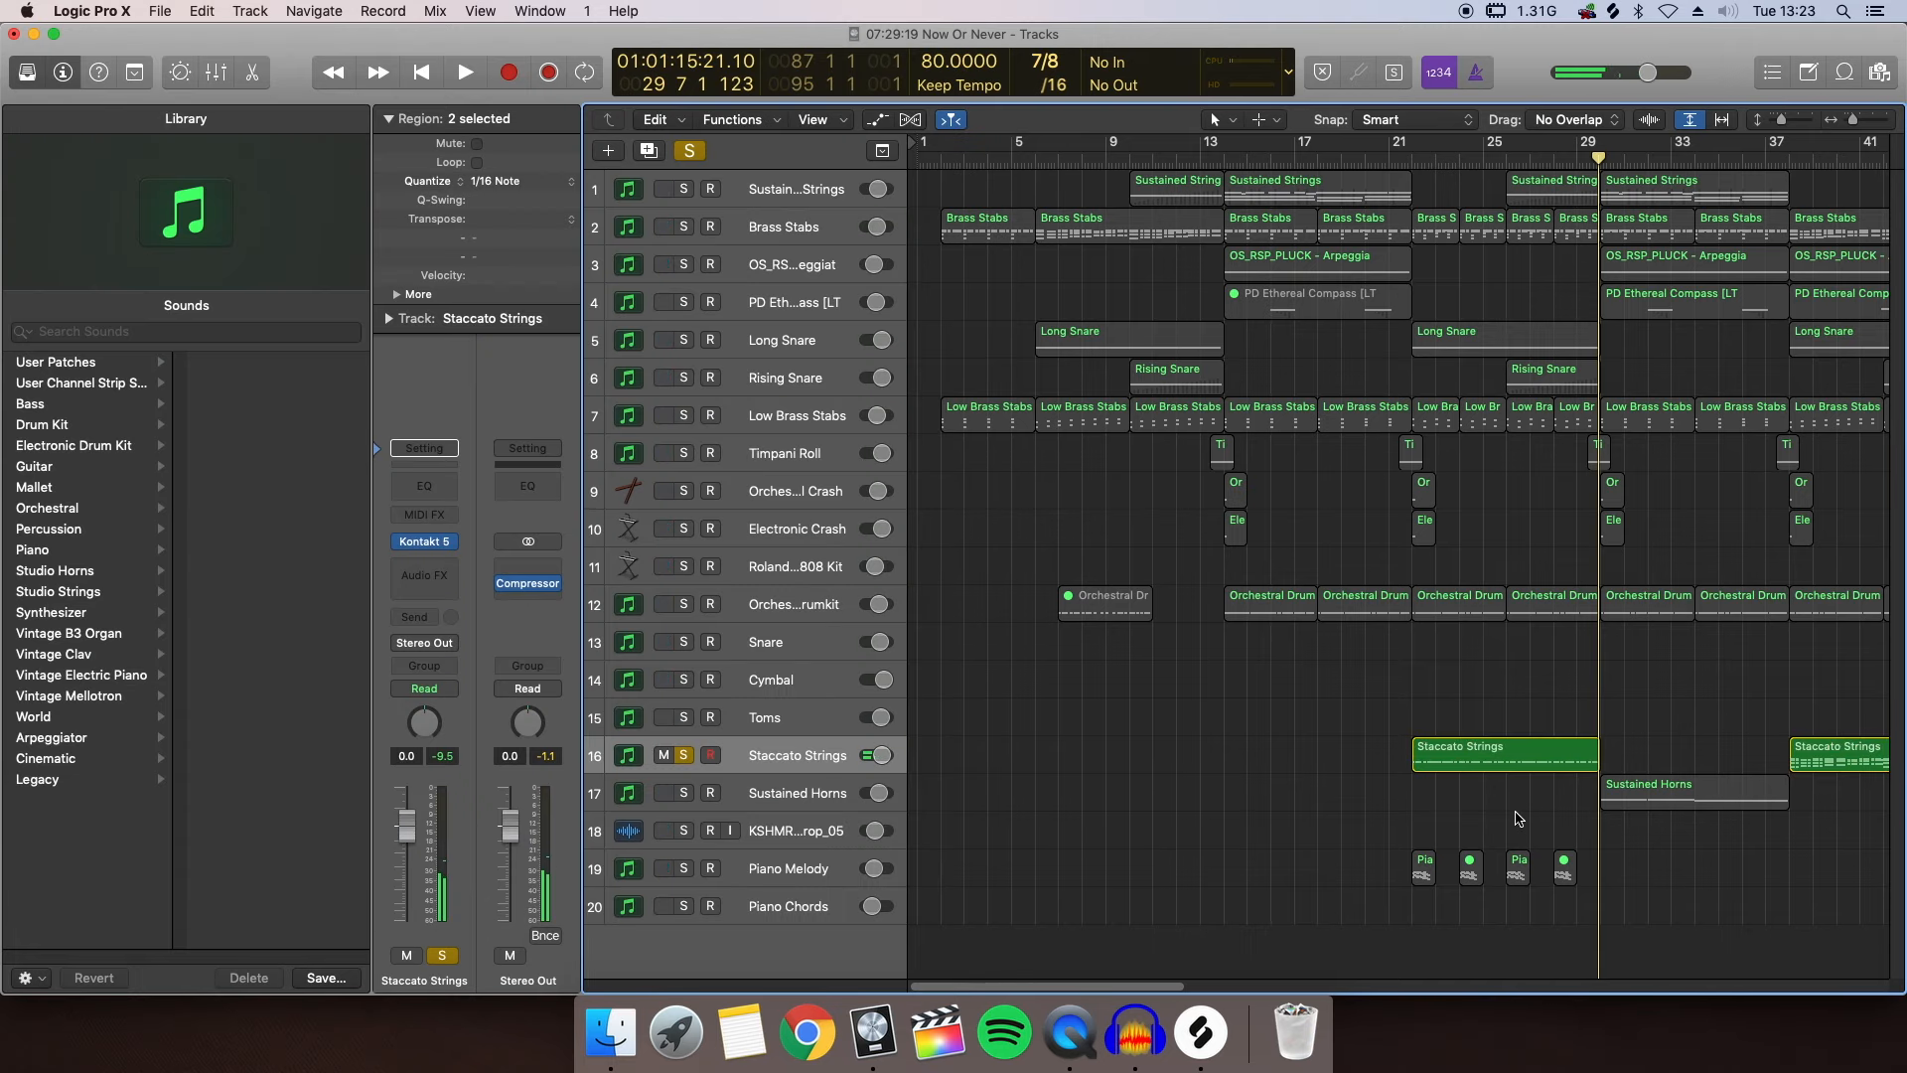
# Show the notes of the Staccato Strings region at bar 22 in the Piano Roll and sound its pitches
pyautogui.doubleClick(1480, 750)
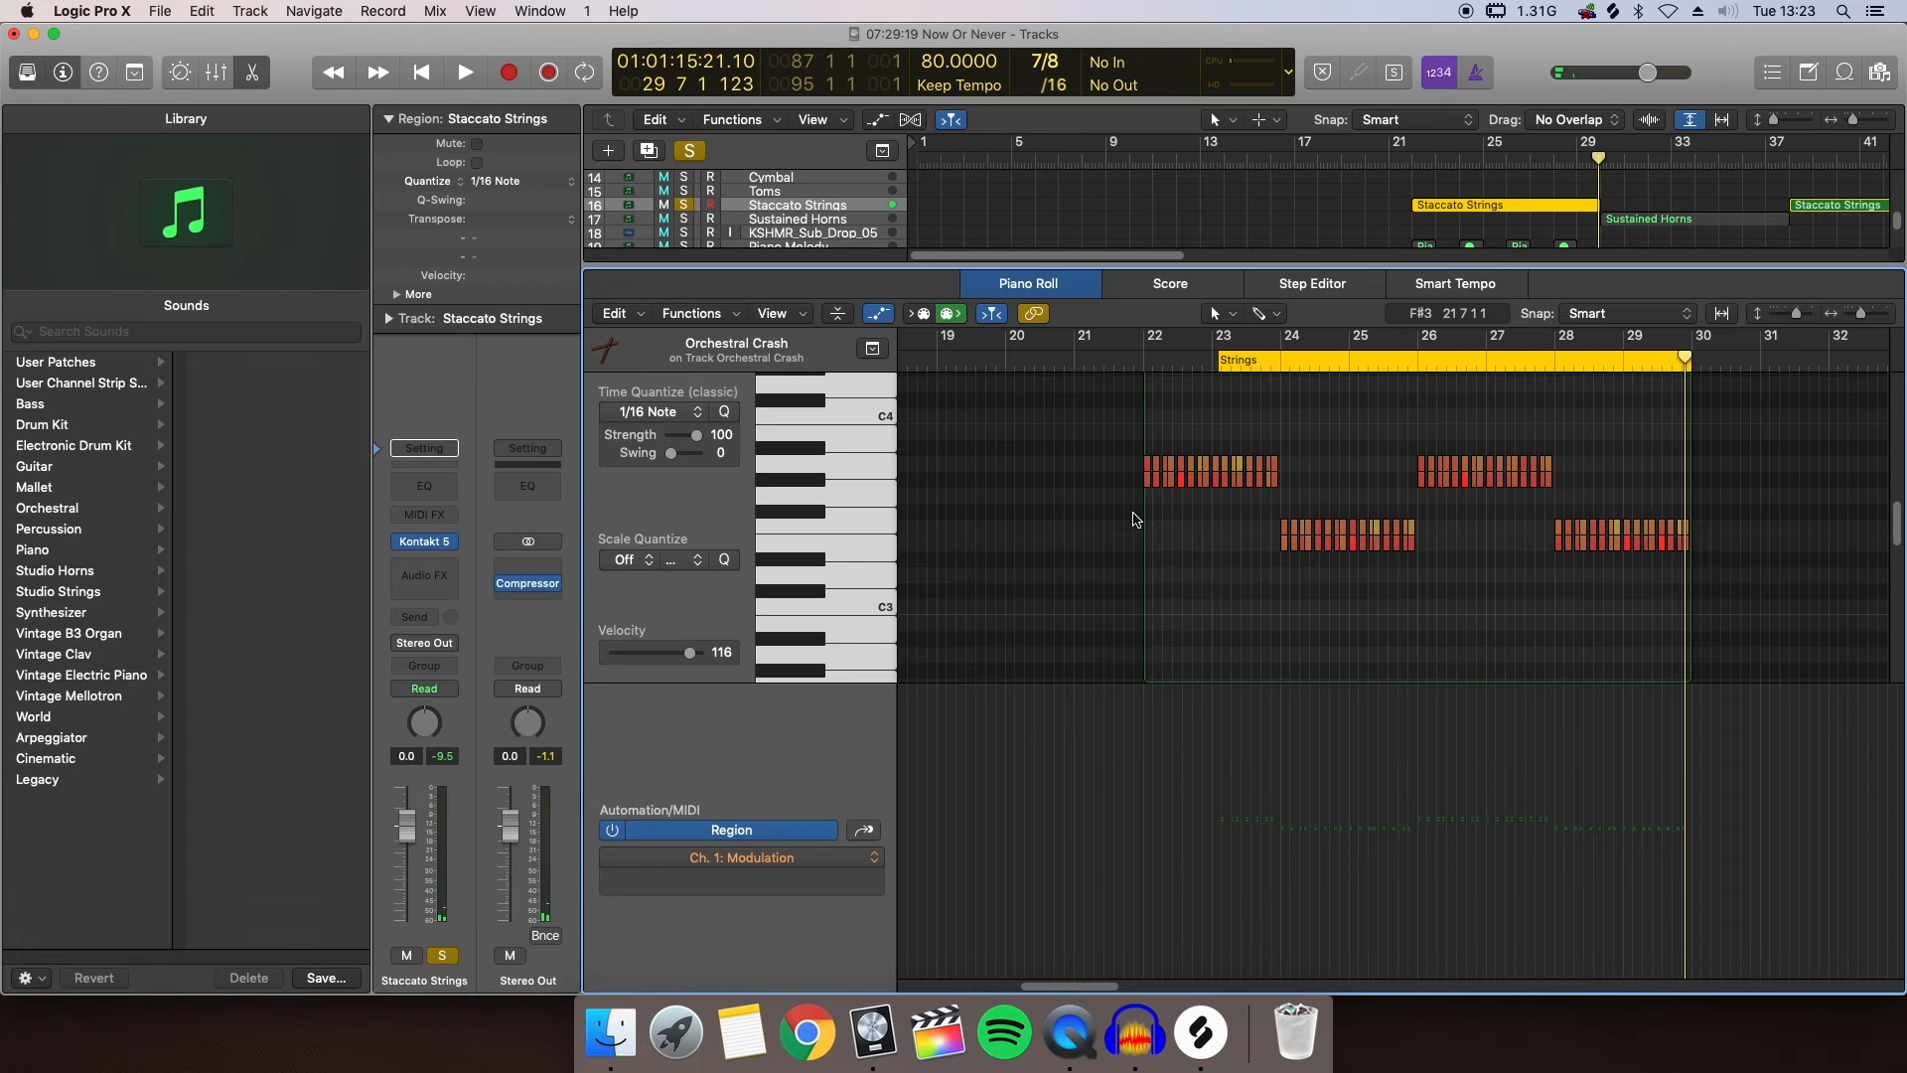
pyautogui.scroll(2, 1092, 504)
pyautogui.press('e')
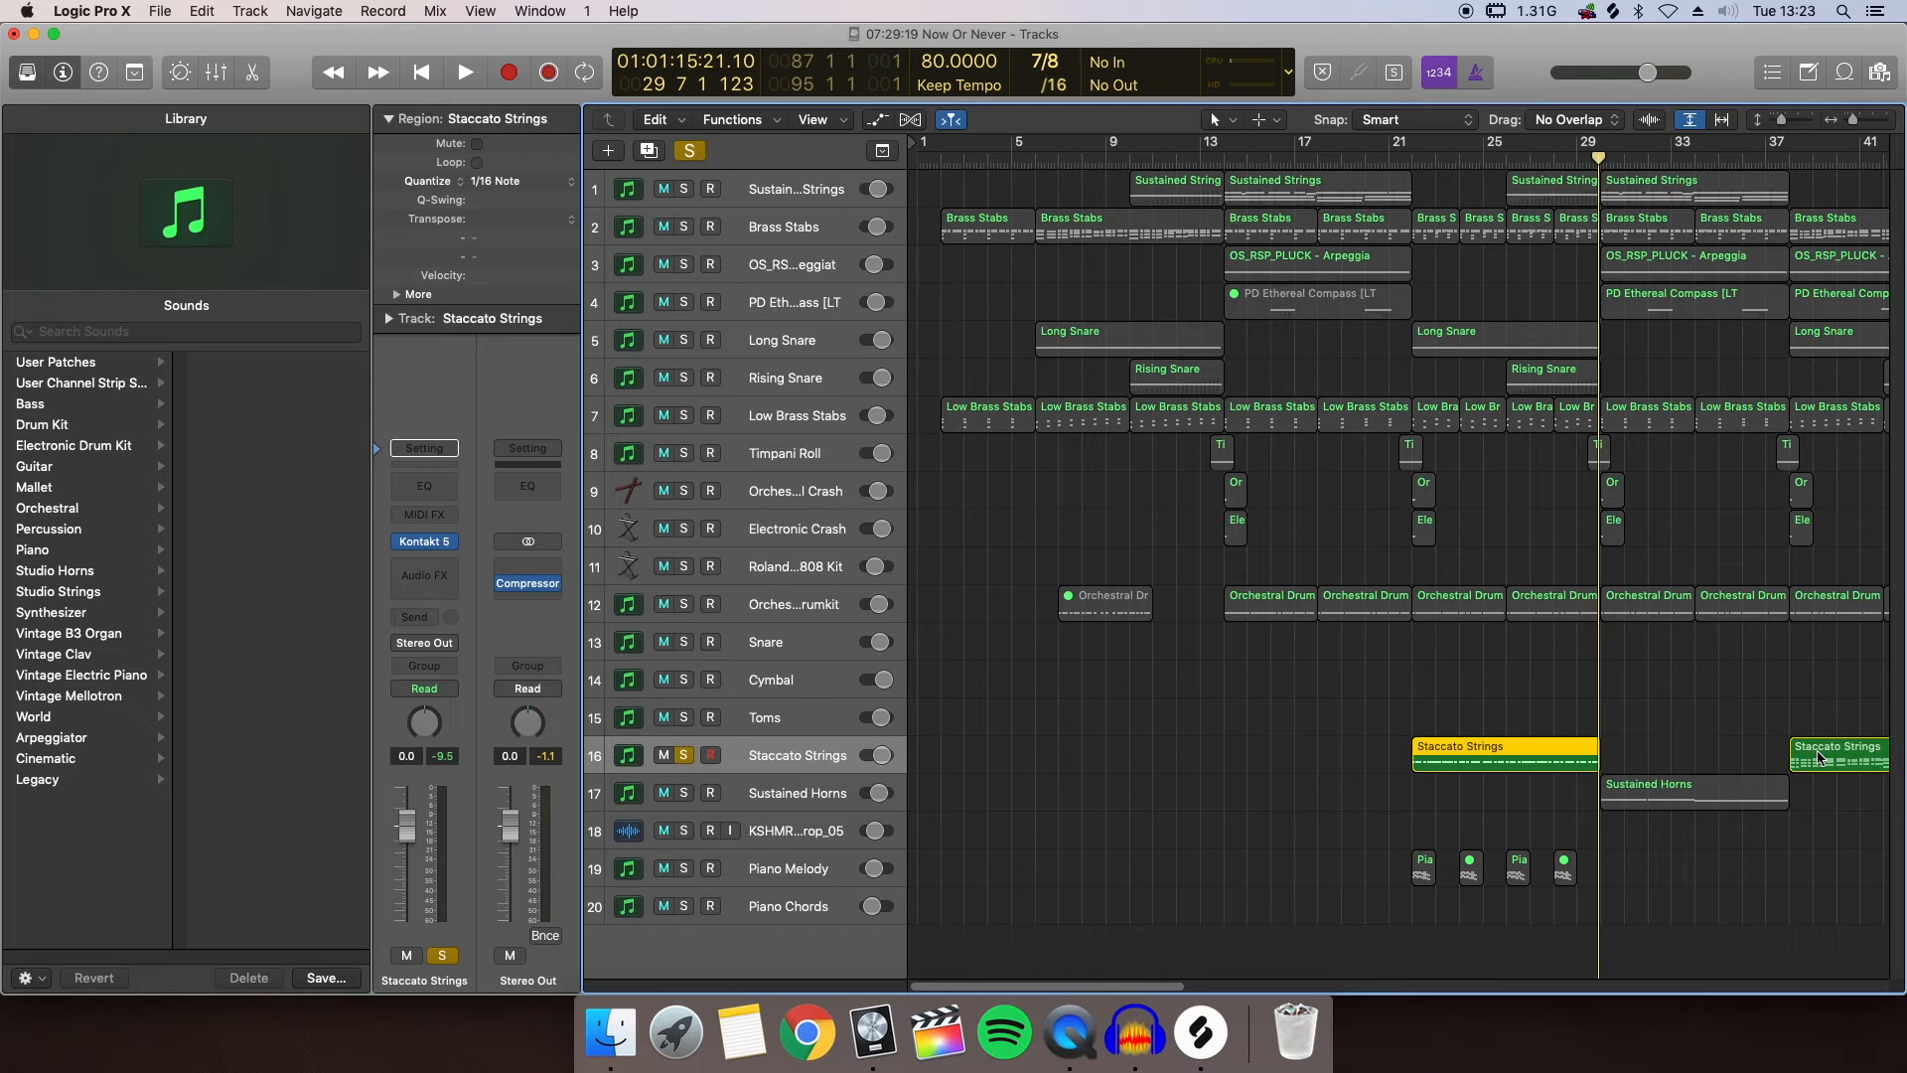
pyautogui.press('e')
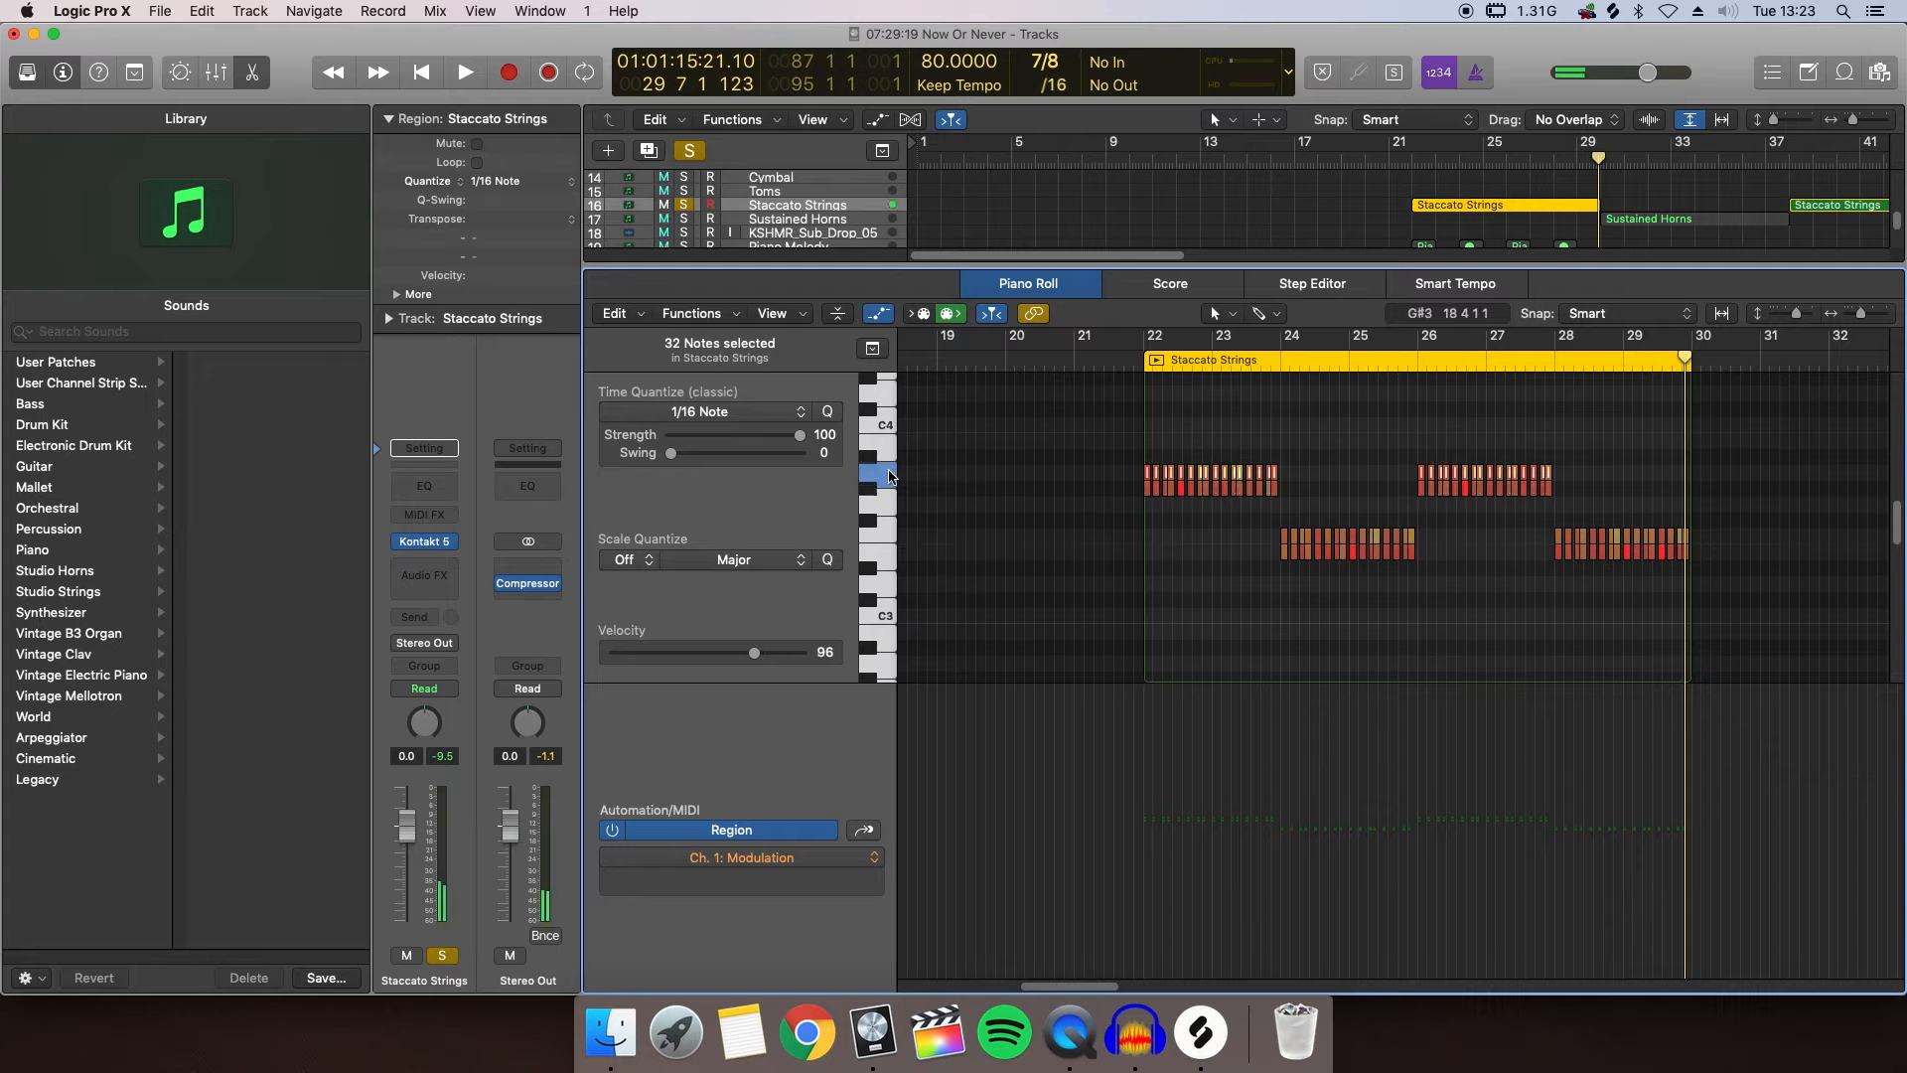
pyautogui.click(880, 482)
pyautogui.click(867, 487)
pyautogui.click(880, 482)
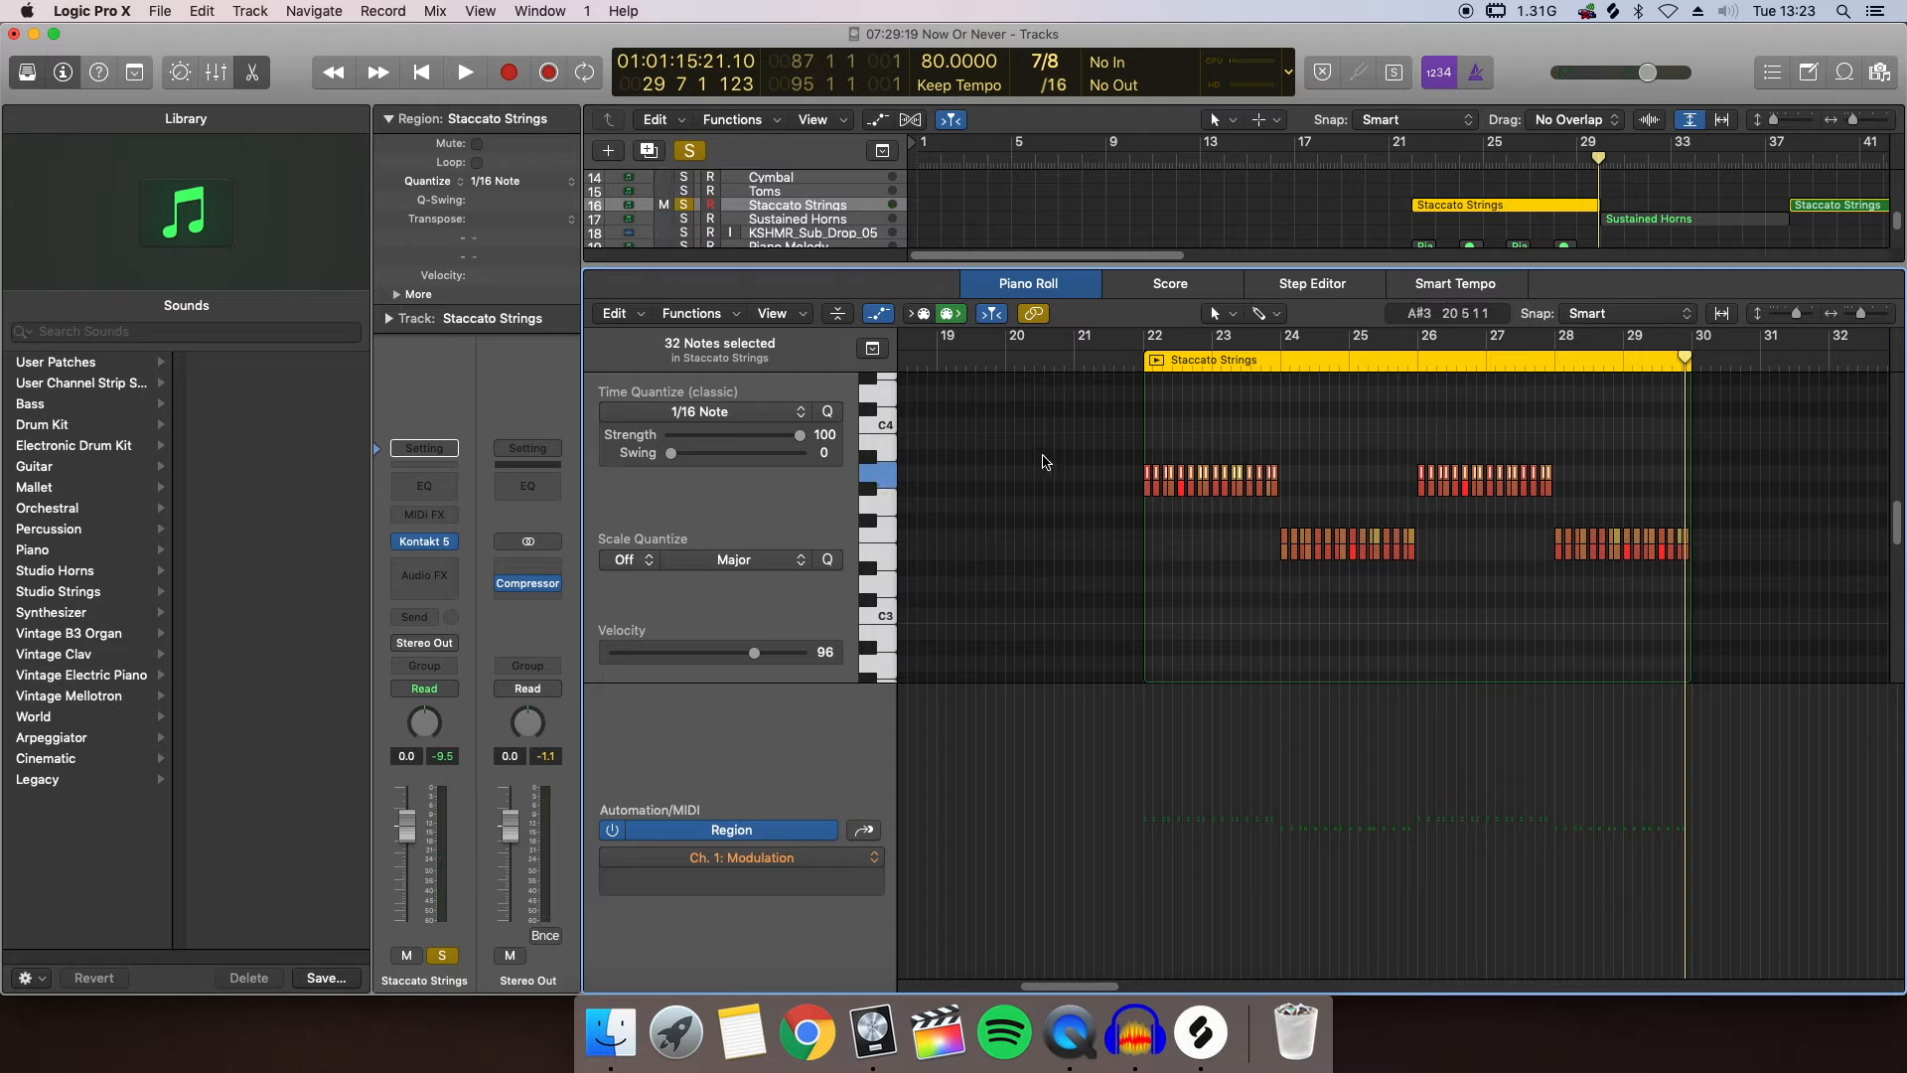
# Play the soloed Staccato Strings from just before bar 22 into bar 24, close the Piano Roll and clear the solo
pyautogui.doubleClick(1100, 361)
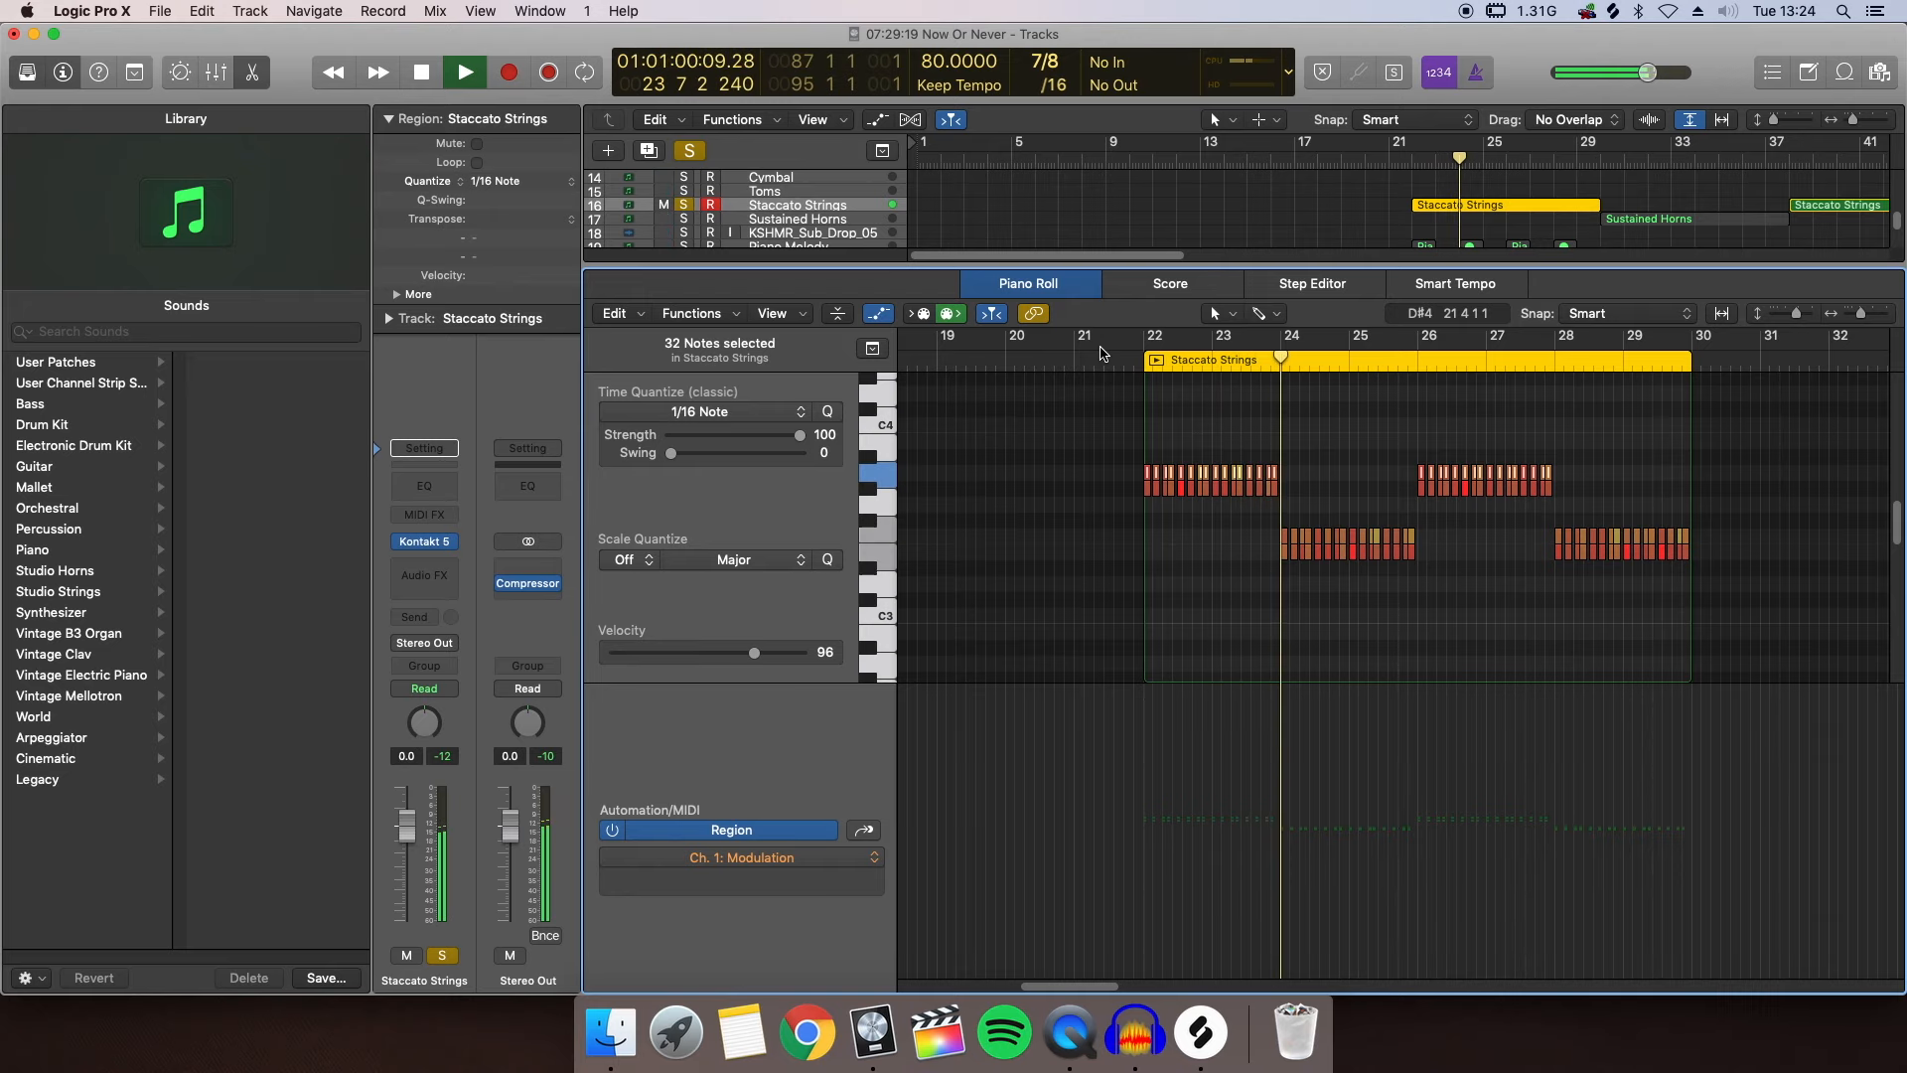
pyautogui.press('e')
pyautogui.press('space')
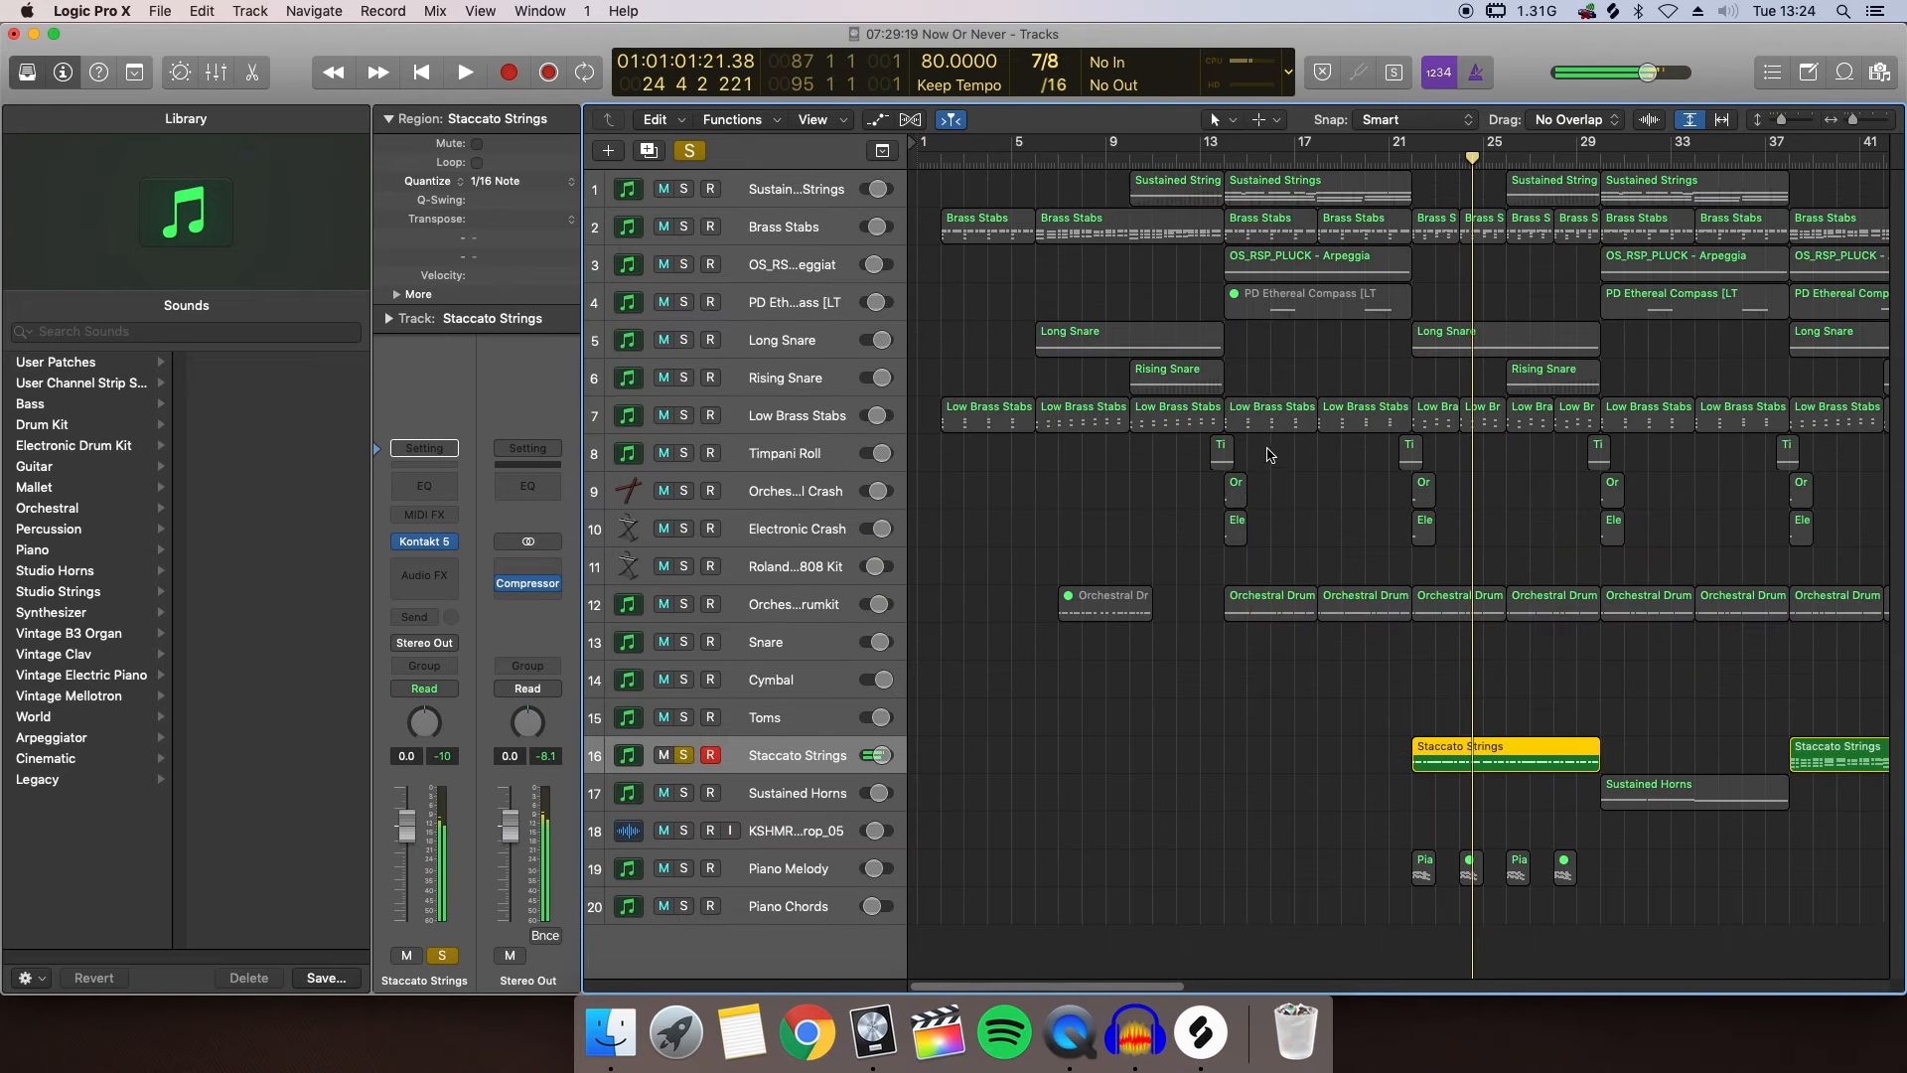
pyautogui.hotkey('ctrl', 's')
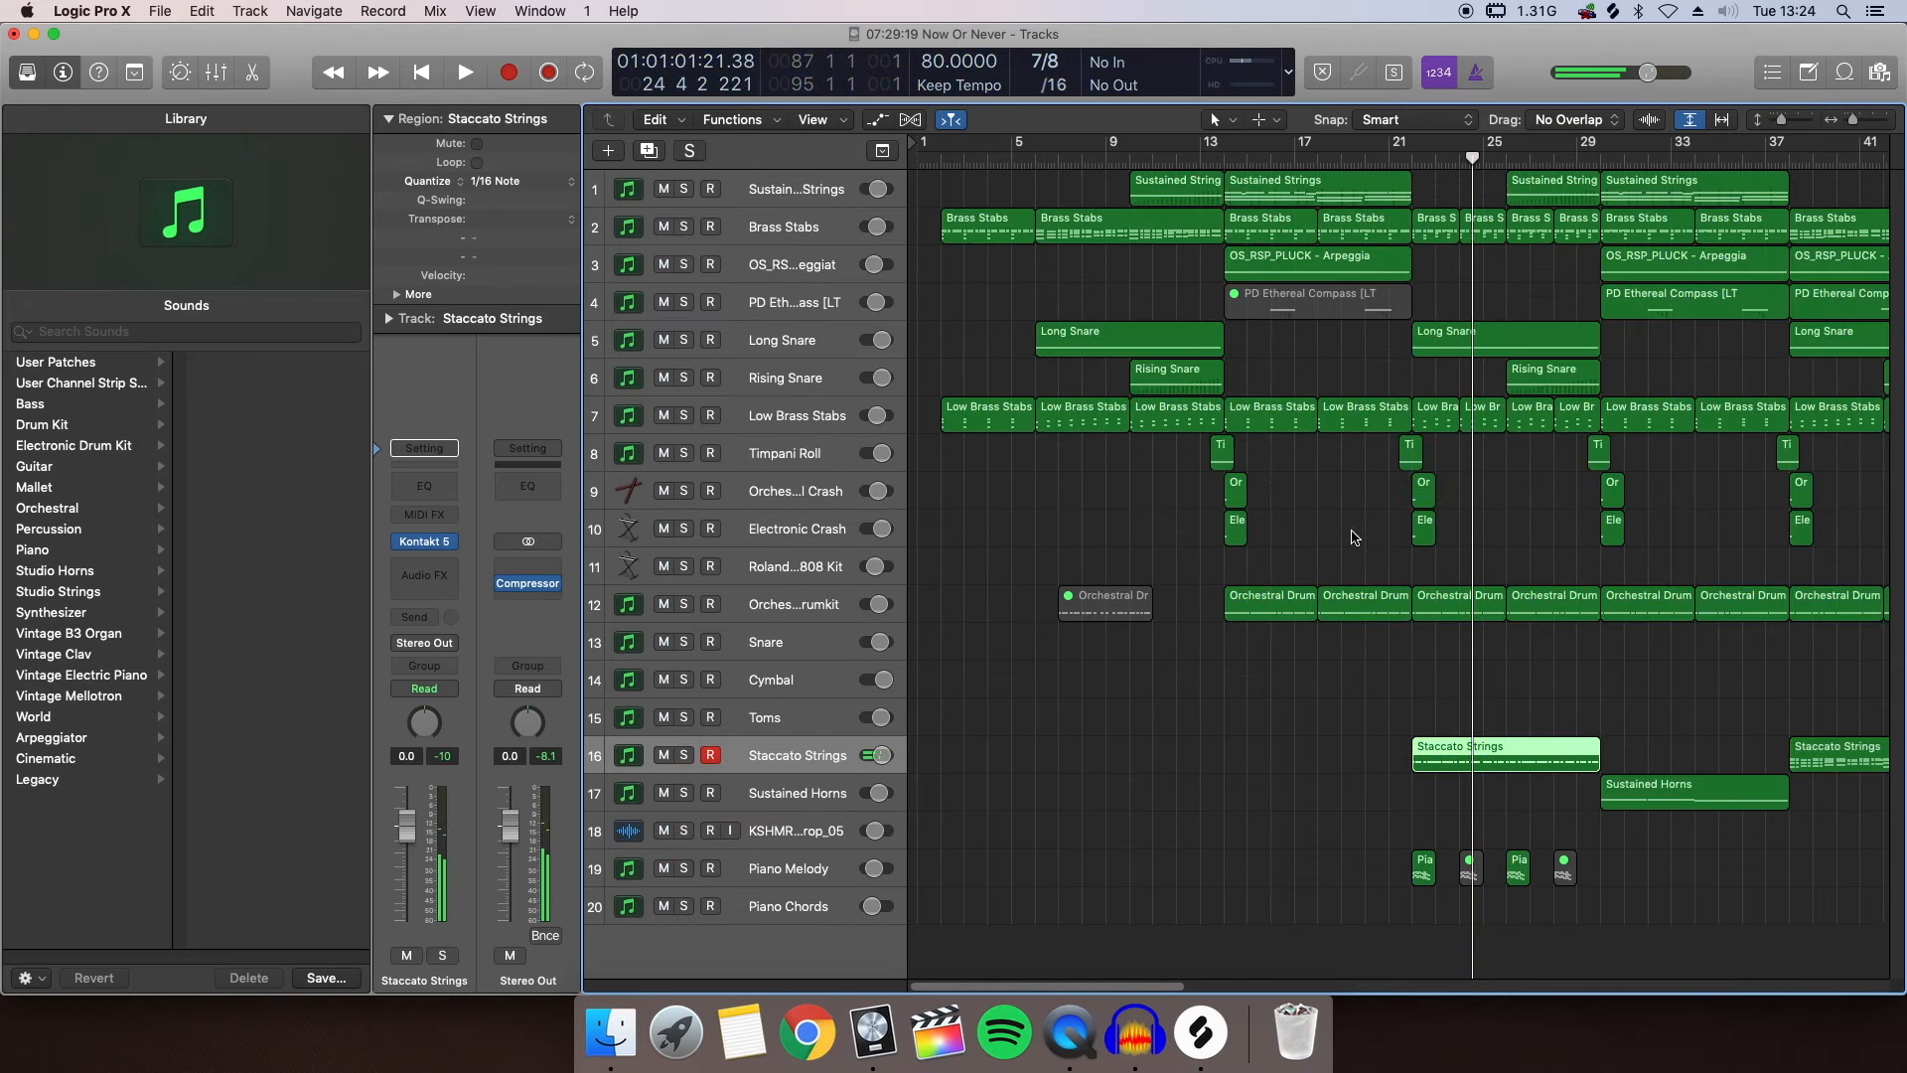
# Select the Piano Melody track, show the notes of its region at bar 22 in the Piano Roll, and hide the automation area
pyautogui.click(755, 874)
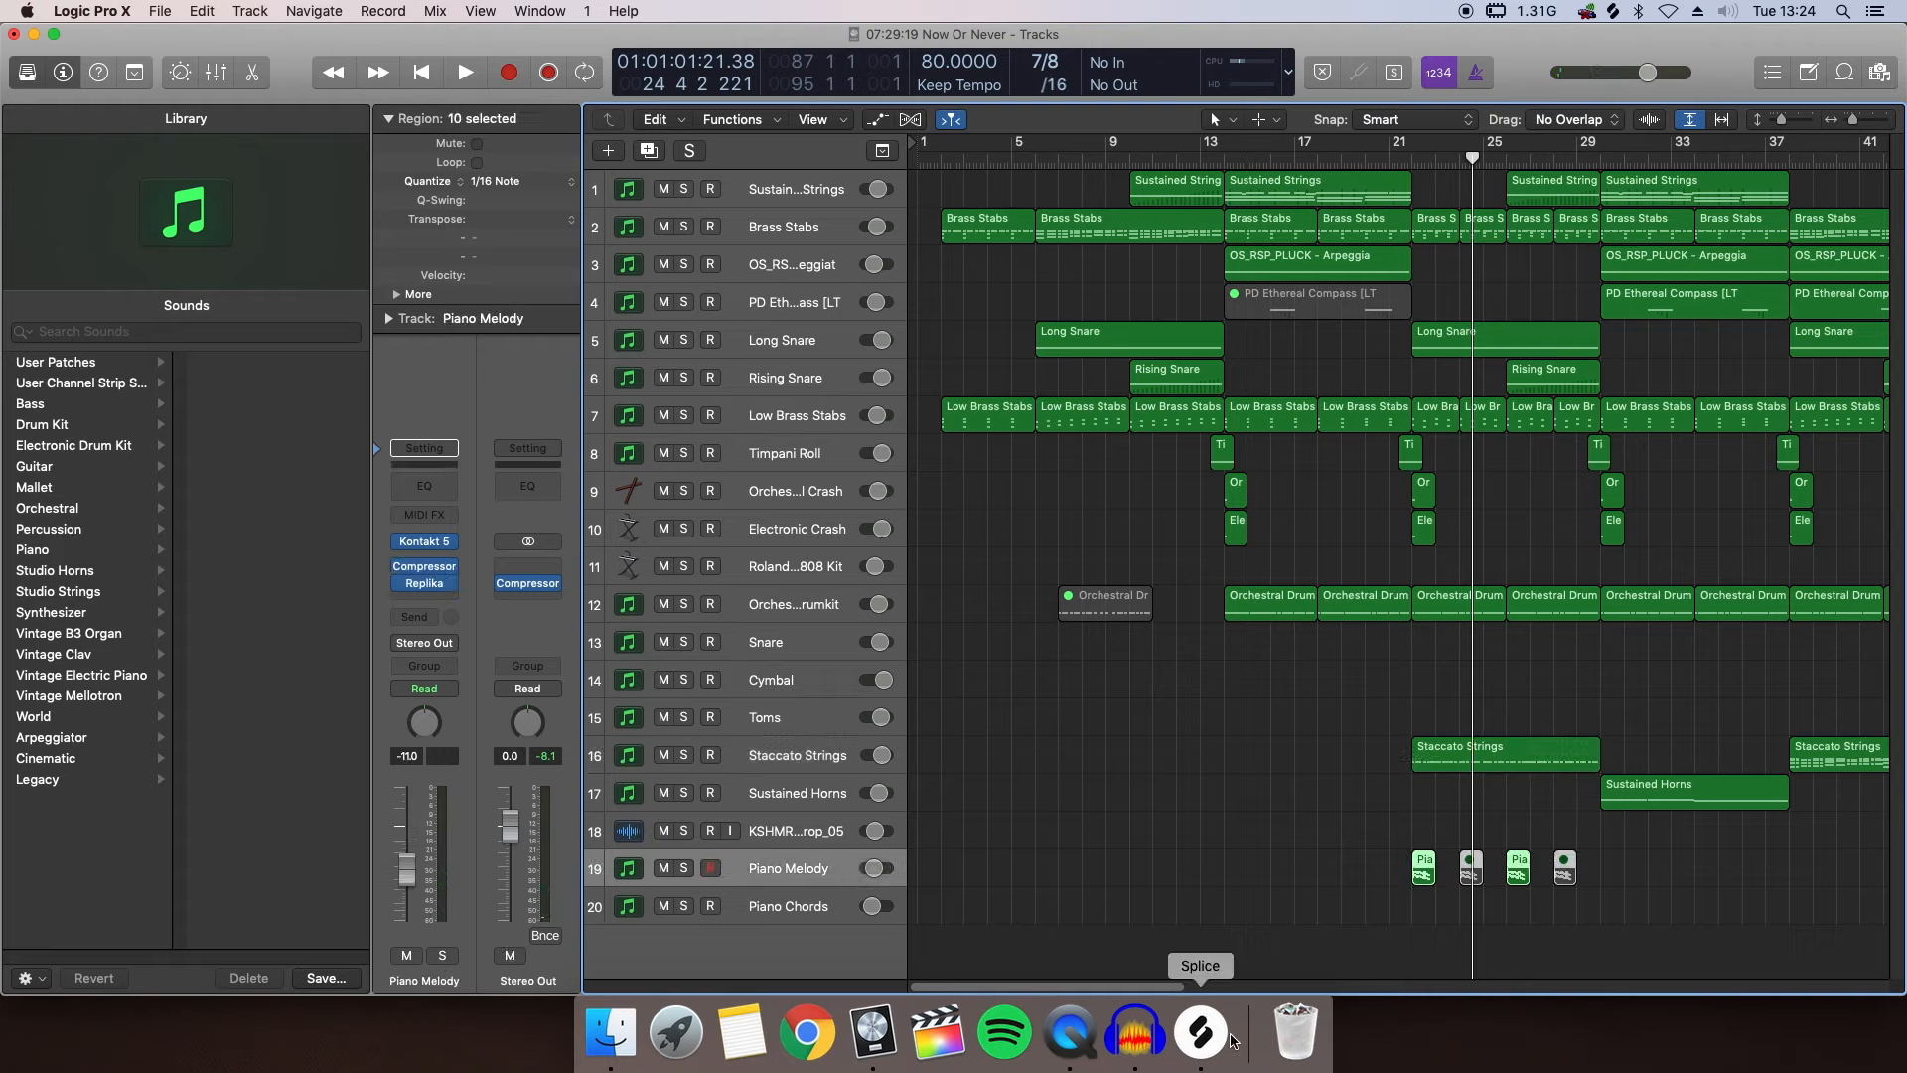
pyautogui.click(1405, 924)
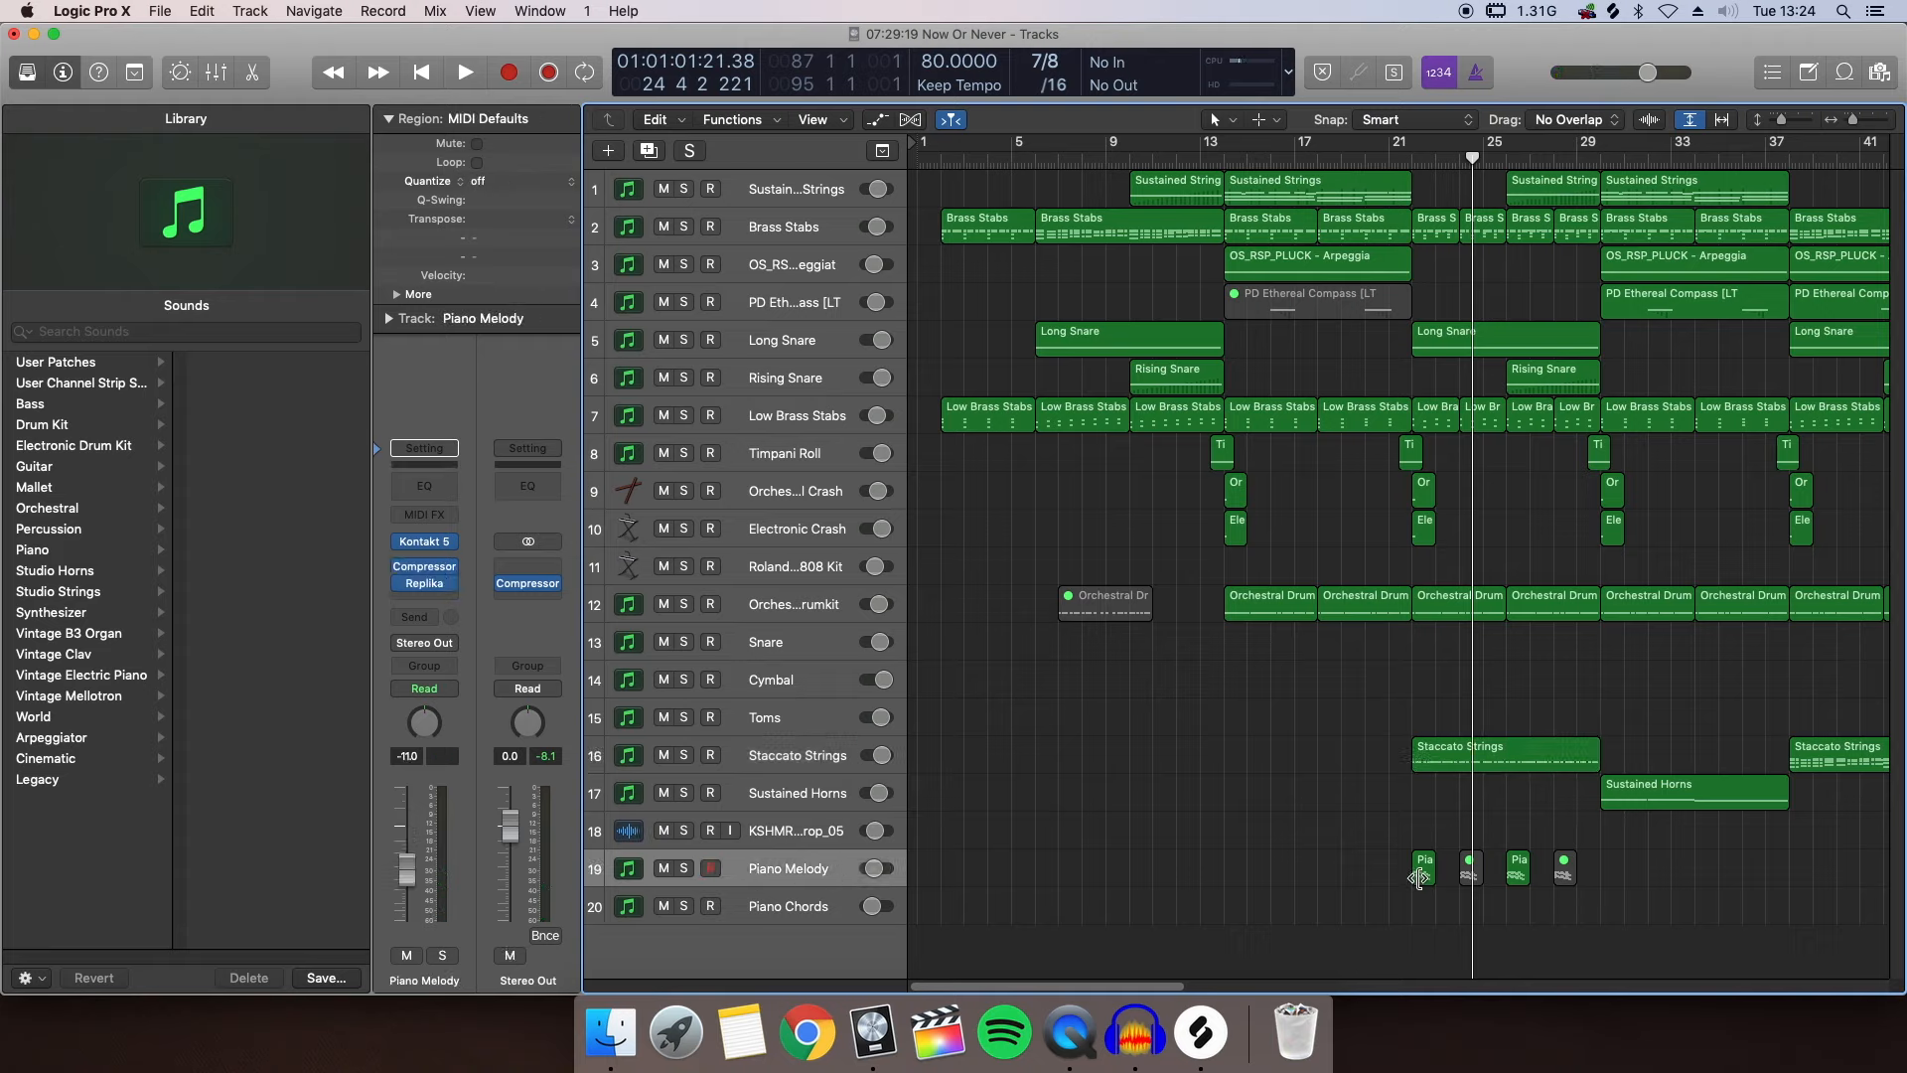
pyautogui.doubleClick(1424, 875)
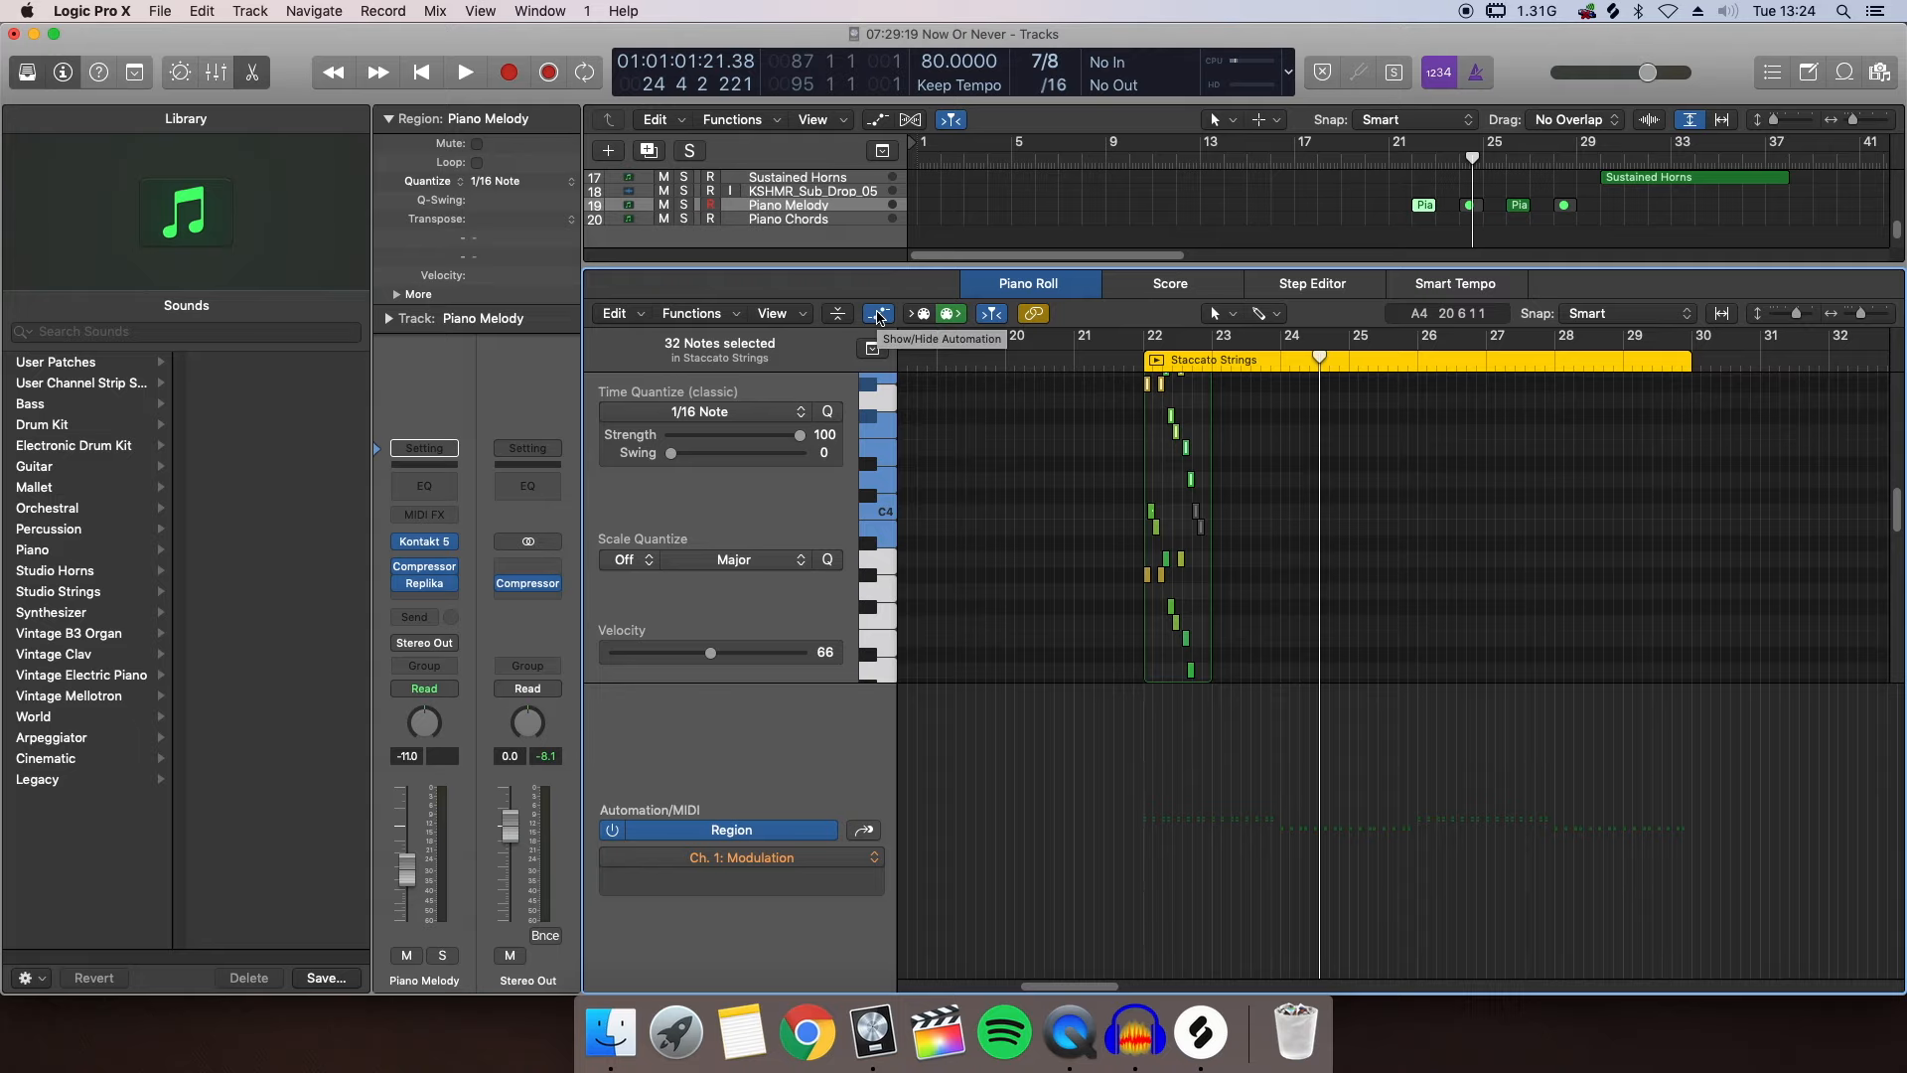
pyautogui.click(878, 313)
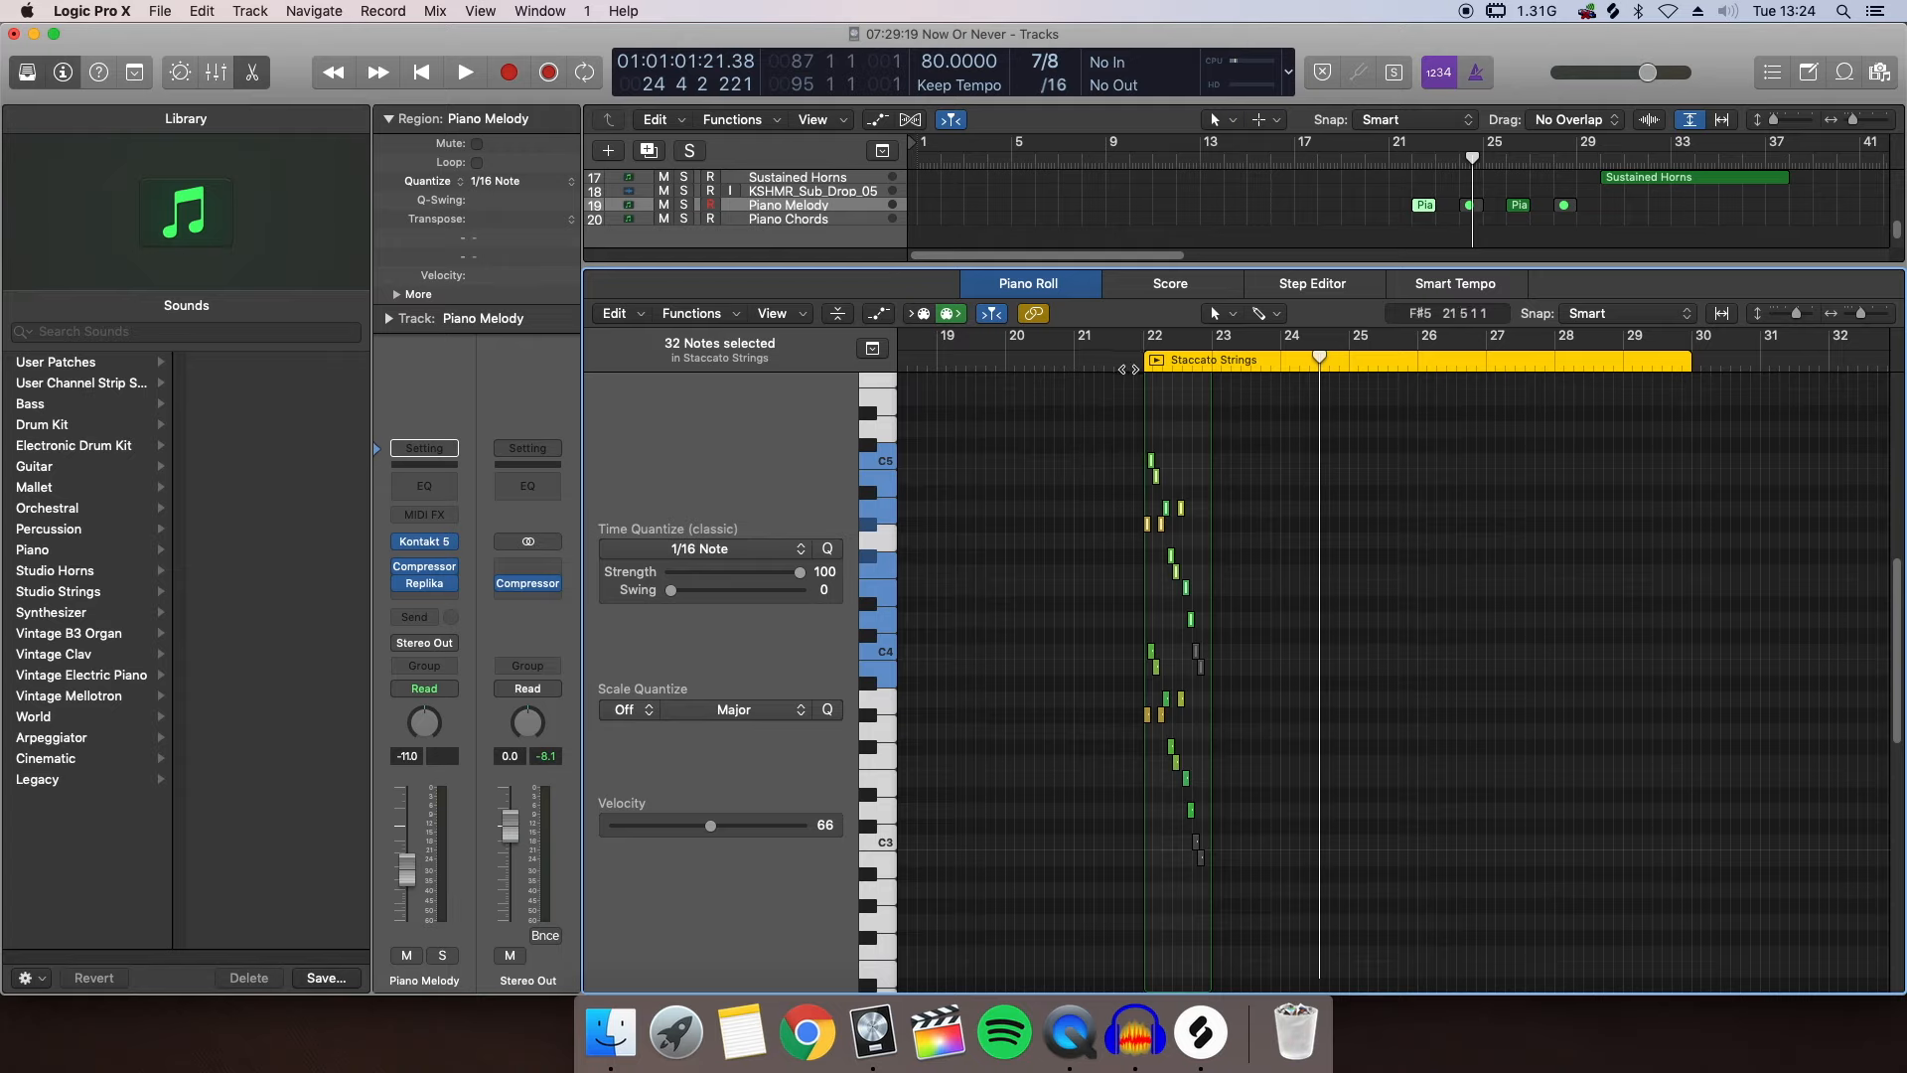
# Solo the Piano Melody track, play it from just before bar 22 into bar 23, and remove the solo
pyautogui.click(685, 206)
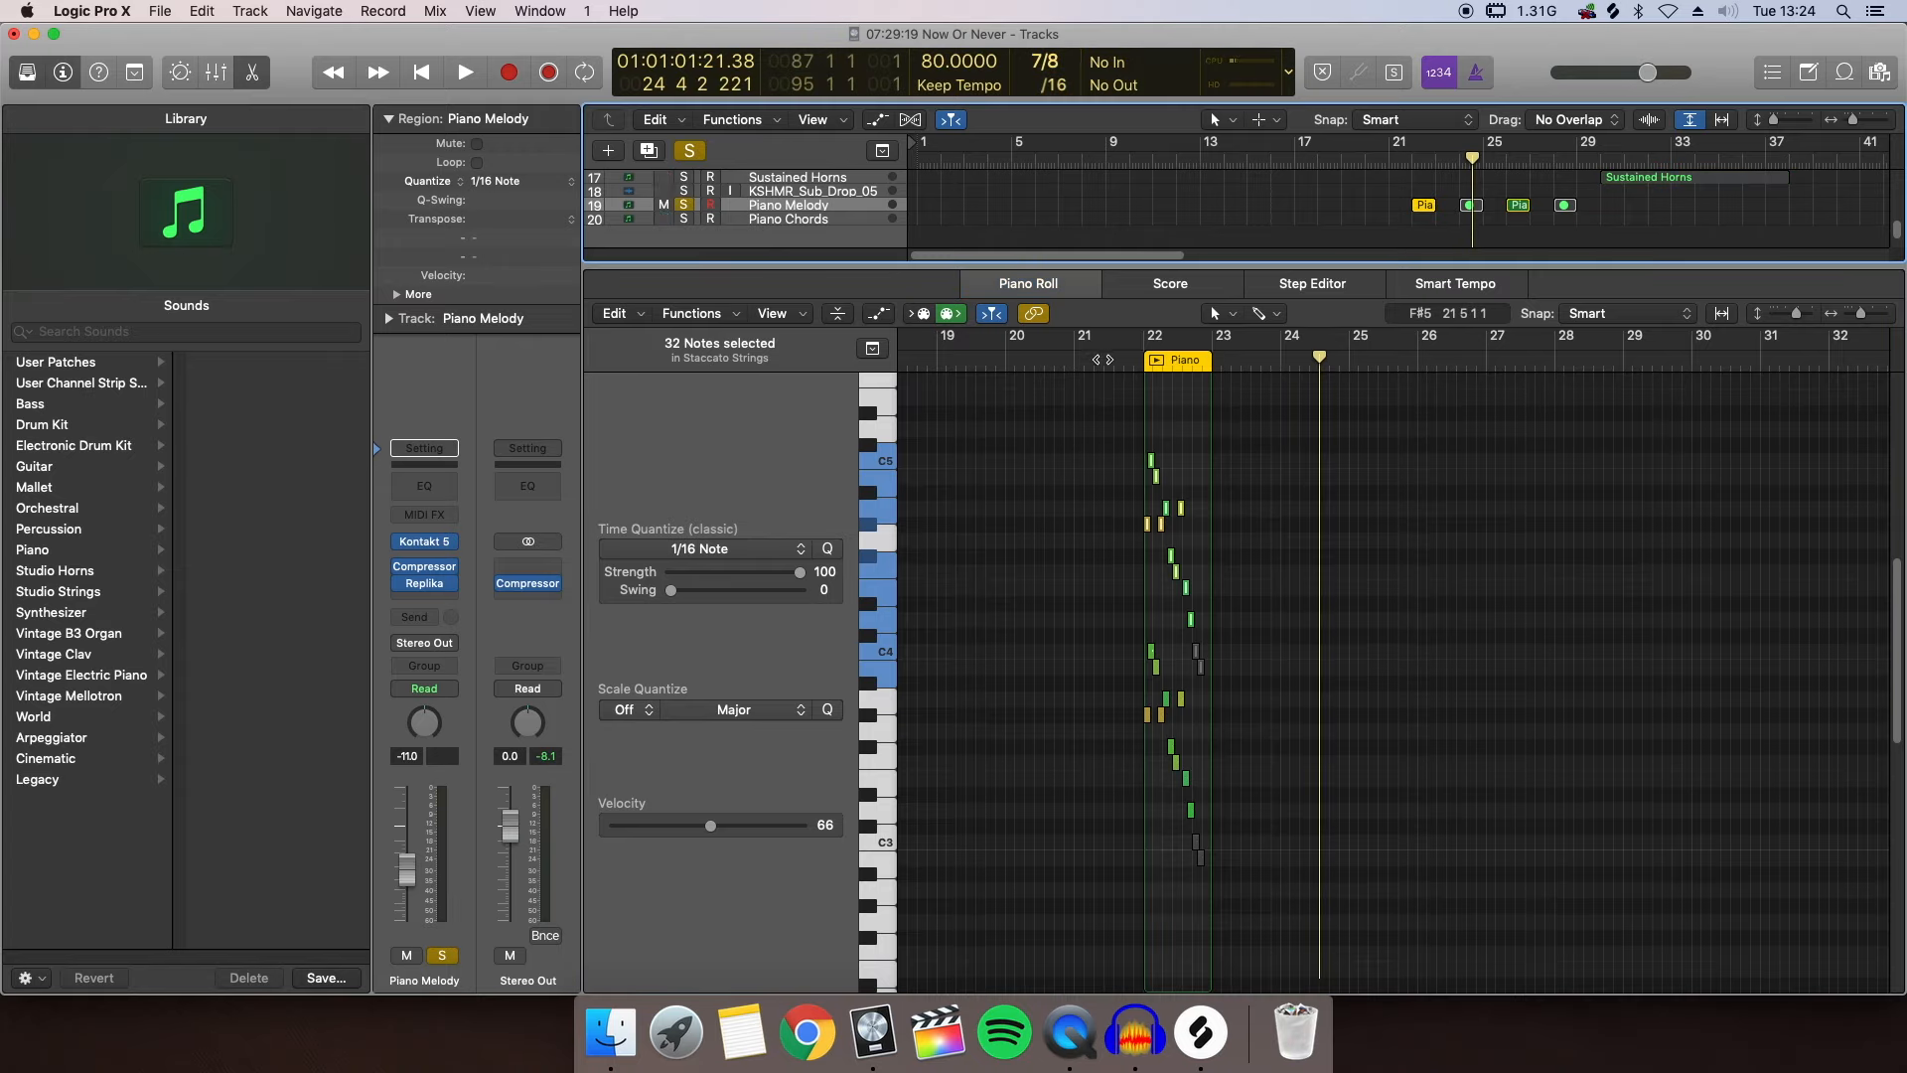
pyautogui.click(1103, 358)
pyautogui.press('space')
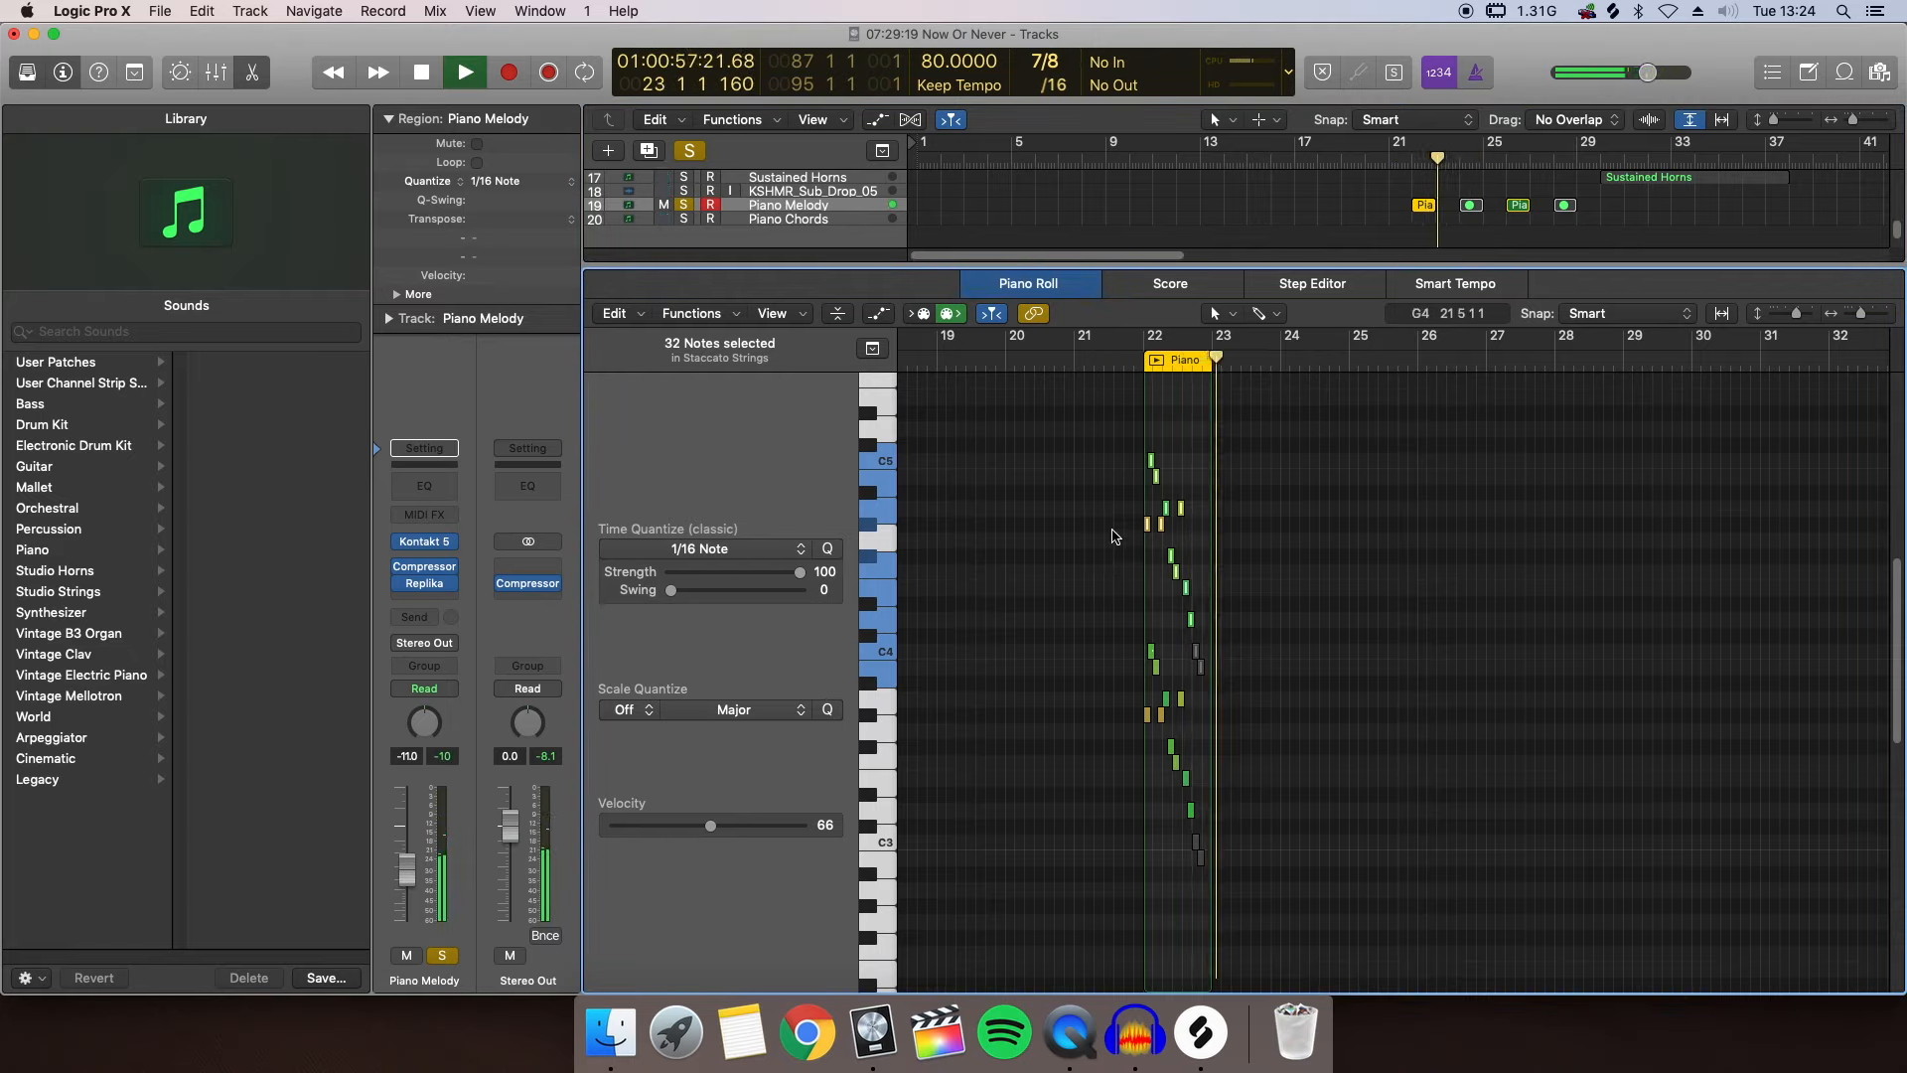
pyautogui.press('space')
pyautogui.click(684, 204)
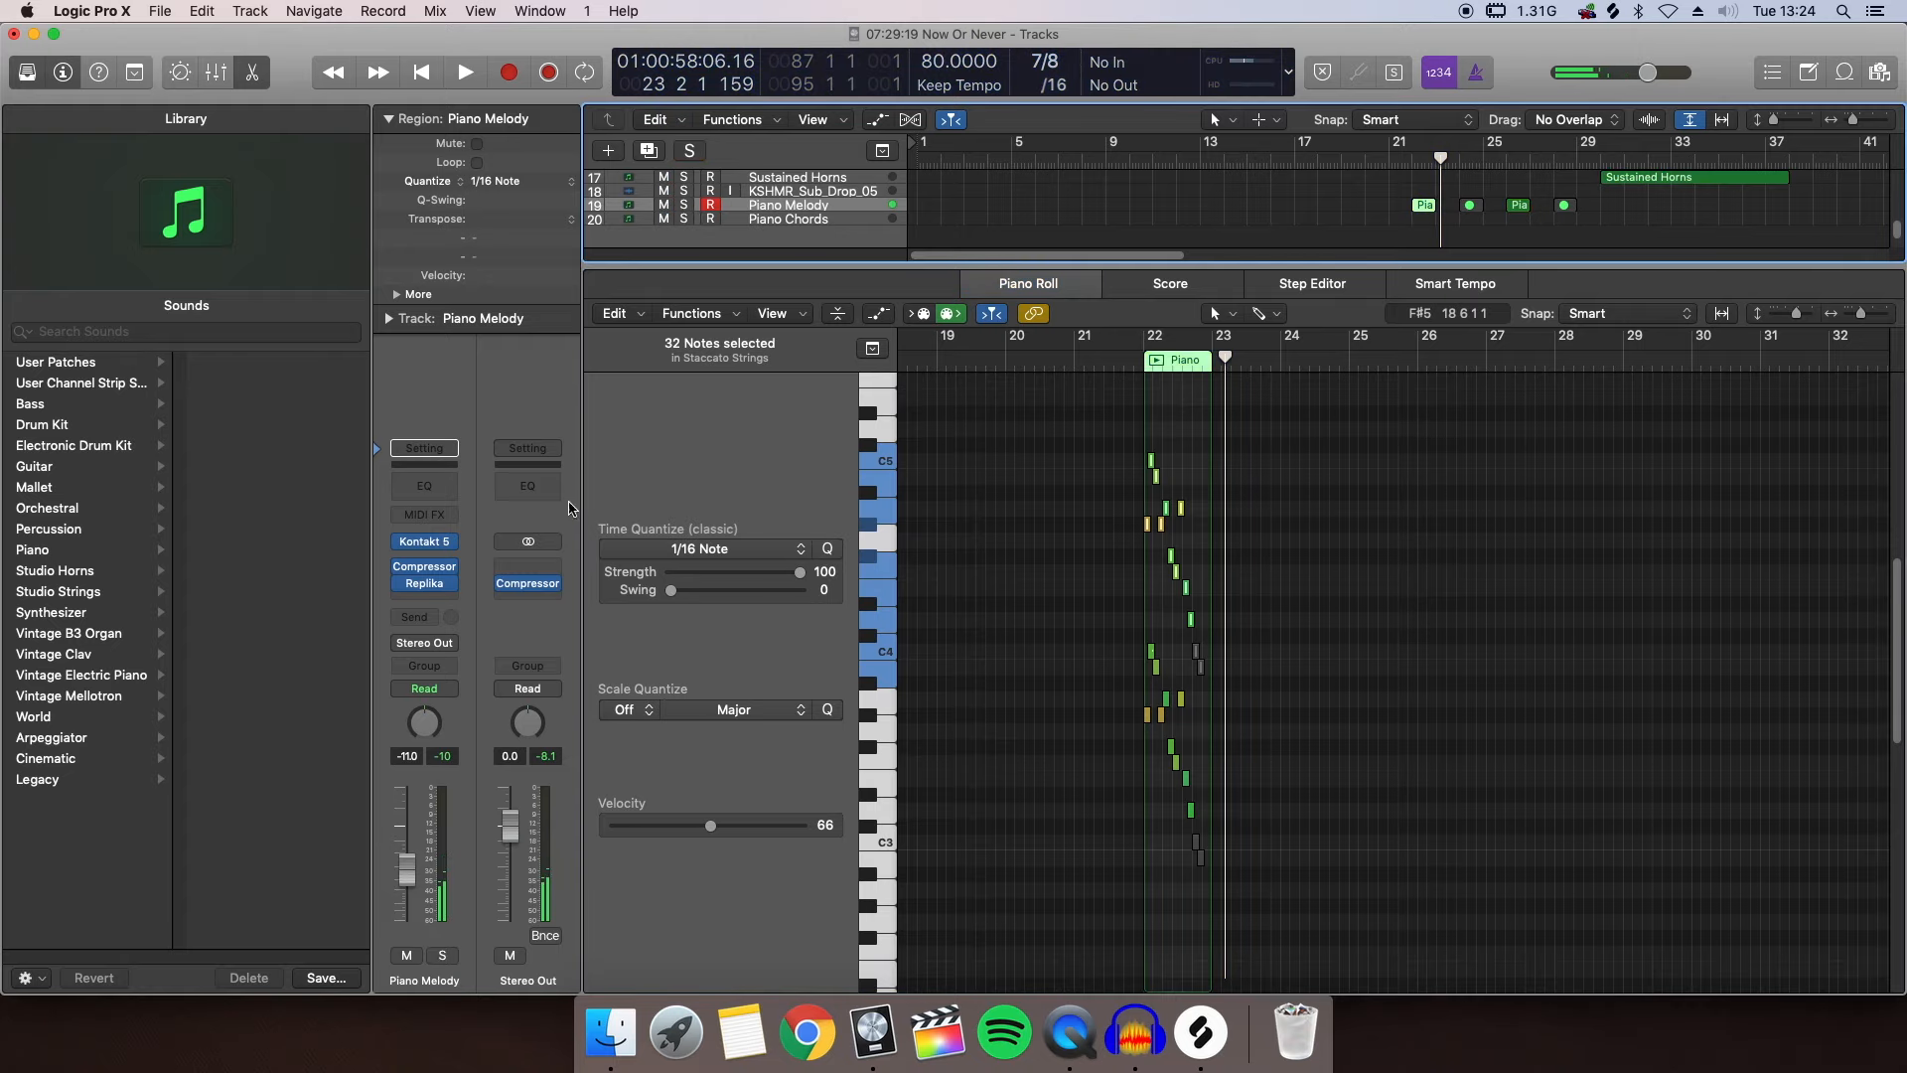
# Check the audio effects inserted on the Piano Melody track
pyautogui.click(433, 576)
pyautogui.moveTo(624, 552)
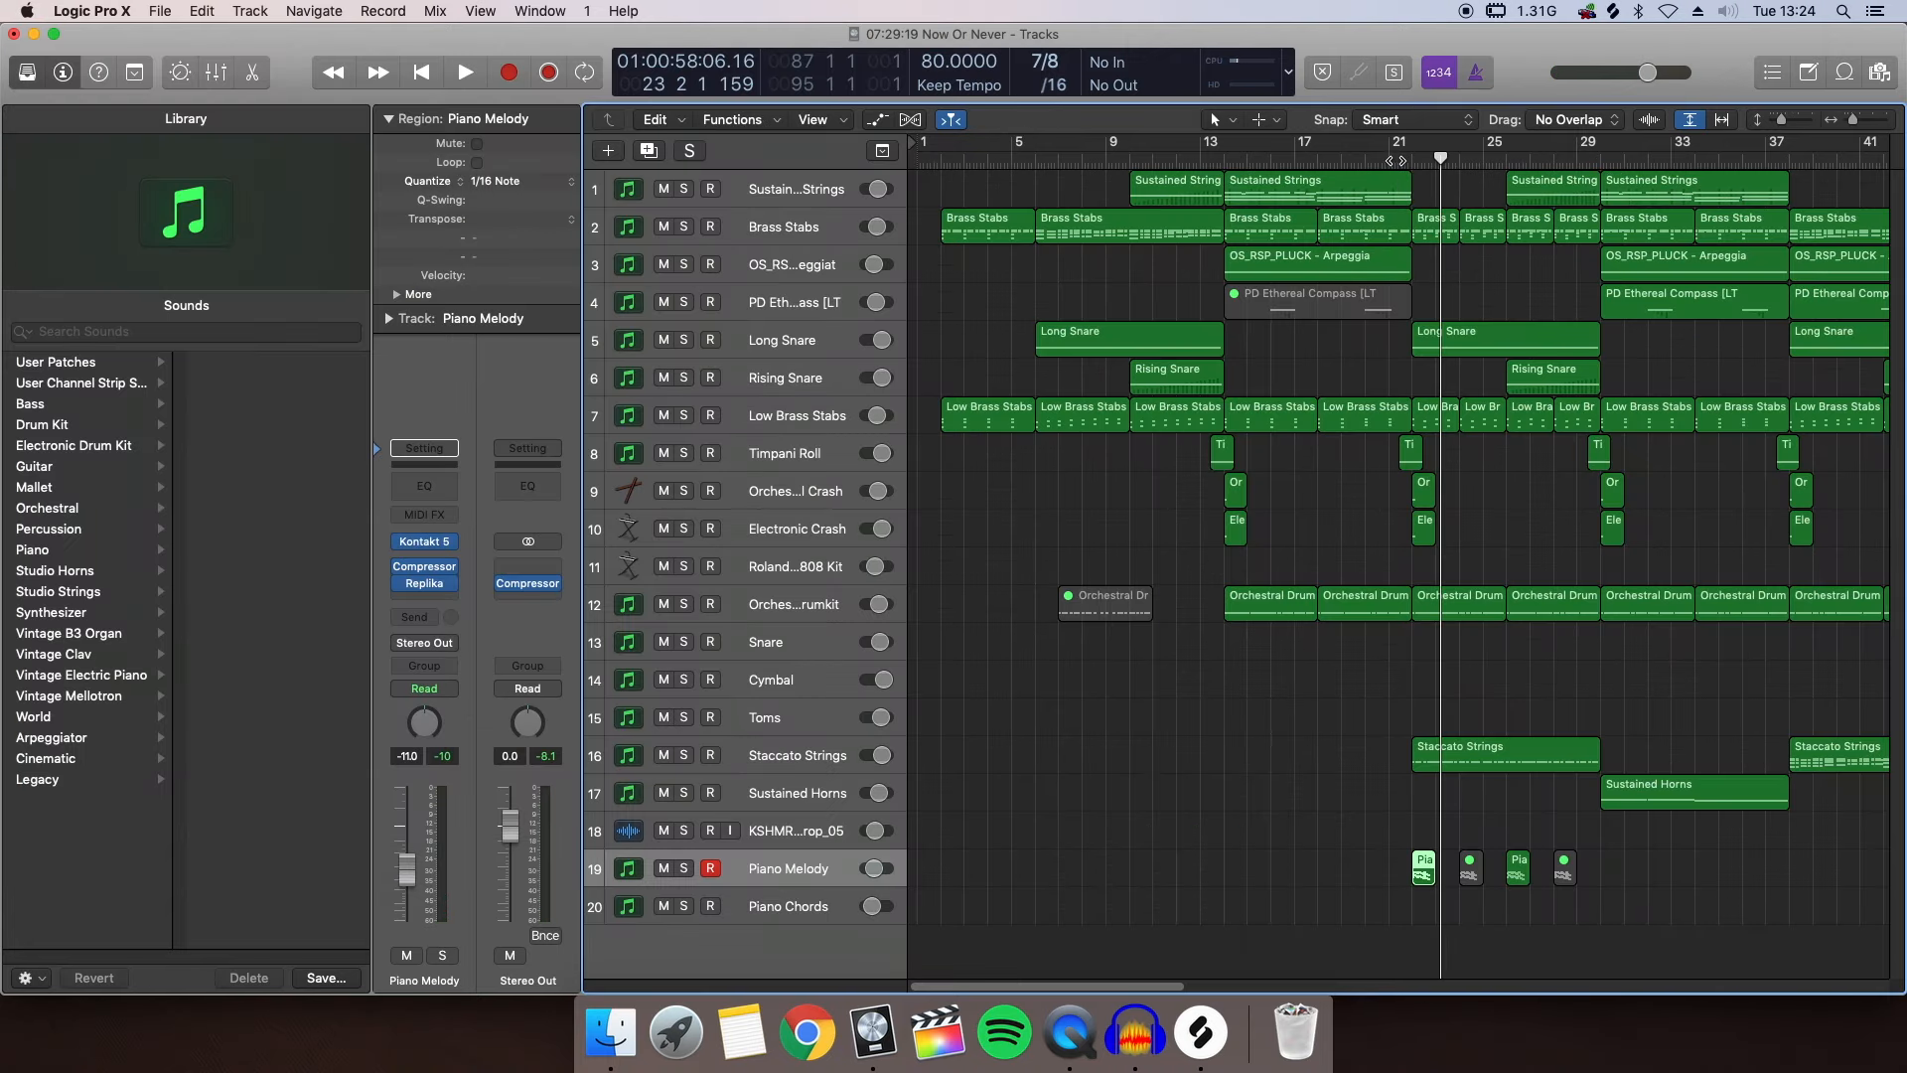
# Examine the notes of the Brass Stabs region at bar 22 in the Piano Roll, and close the editor
pyautogui.doubleClick(1438, 230)
pyautogui.scroll(-3, 1035, 766)
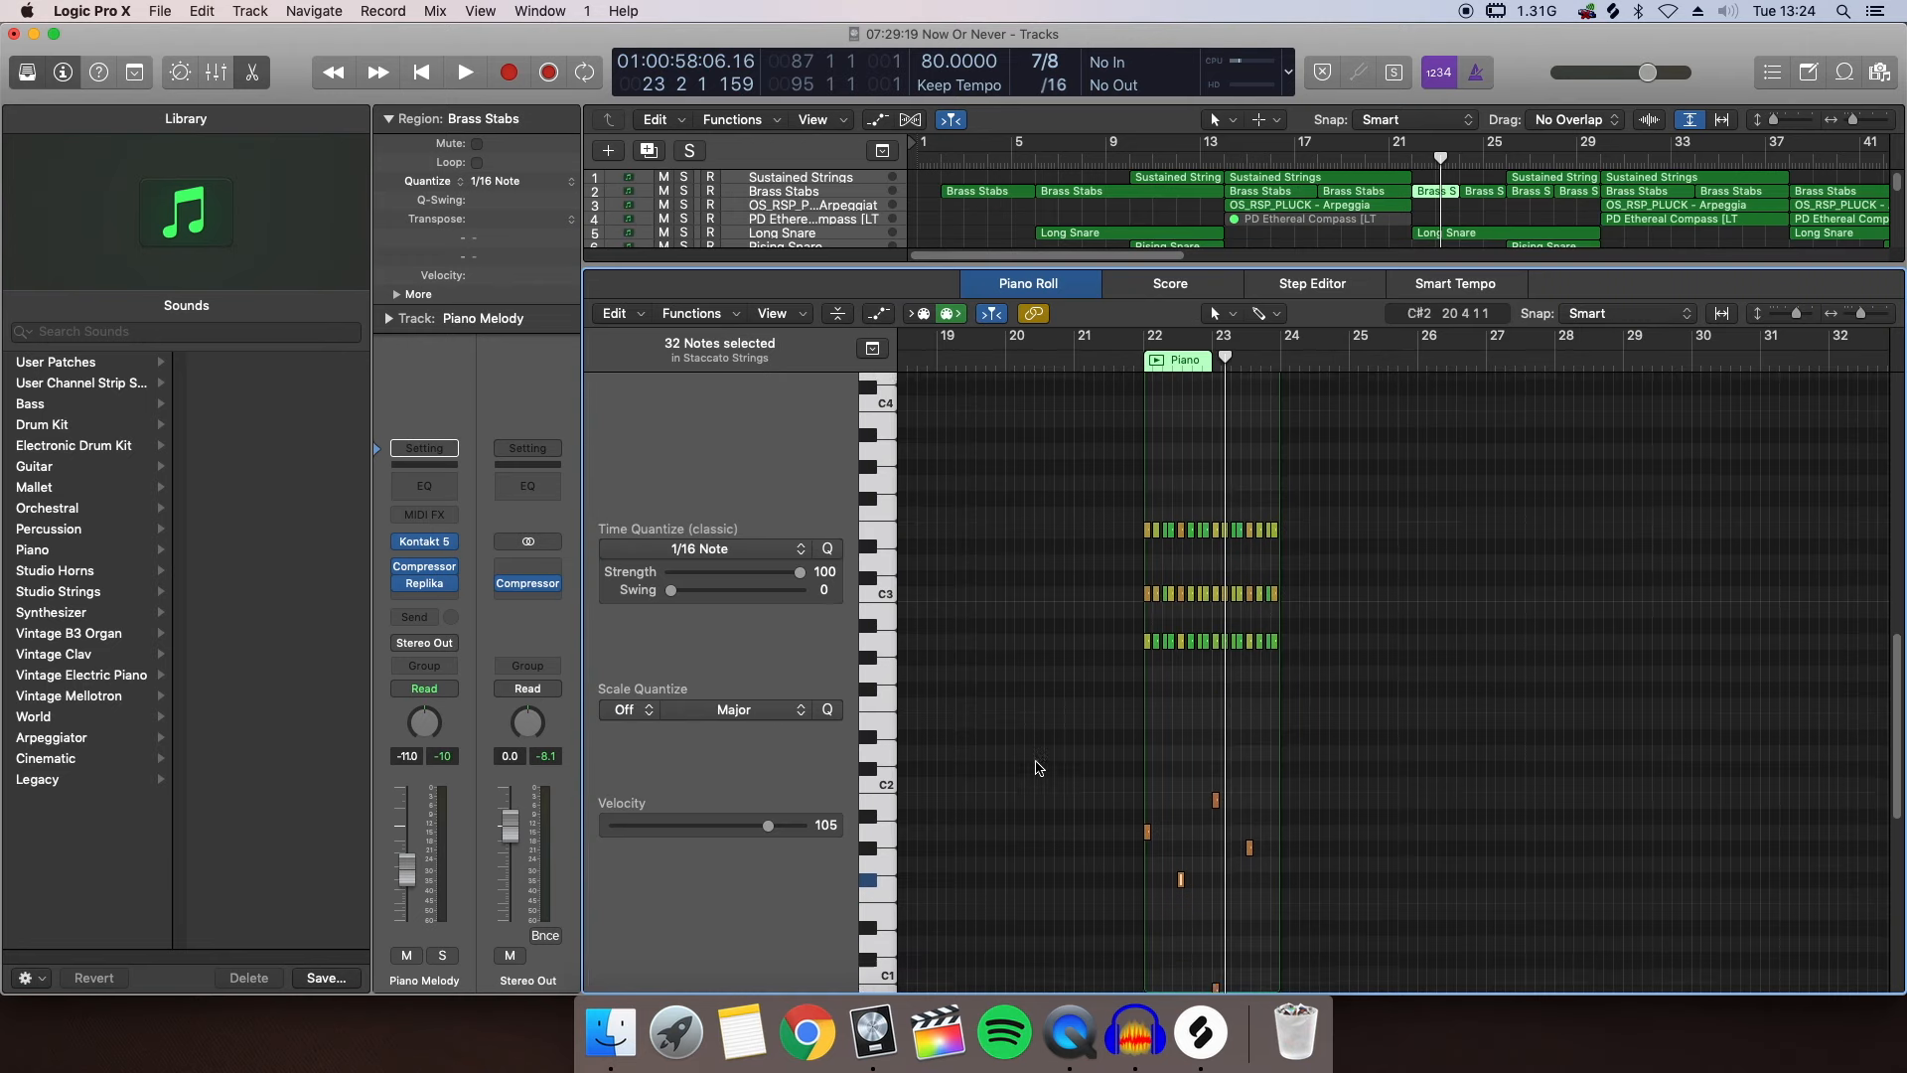
pyautogui.scroll(3, 1093, 732)
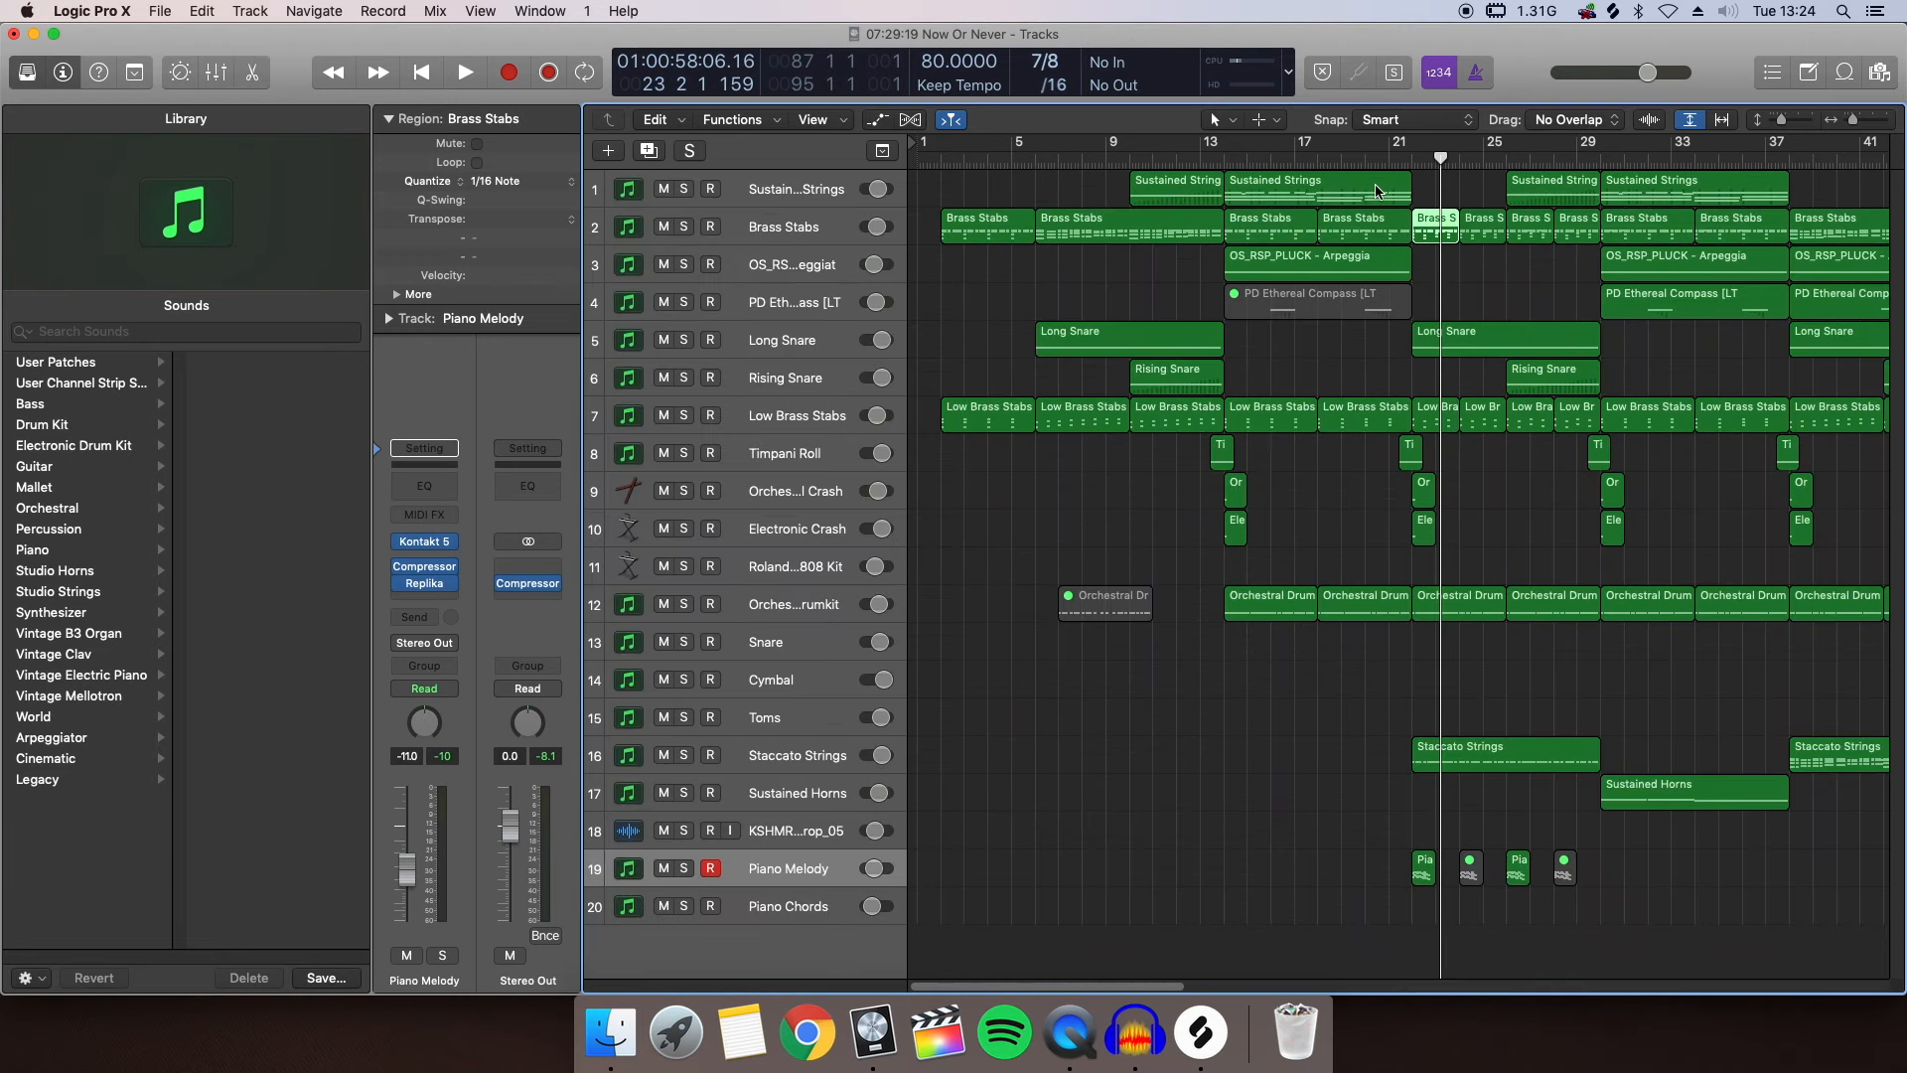
# Play the full arrangement from about bar 19 to the end of bar 29
pyautogui.click(1349, 159)
pyautogui.press('space')
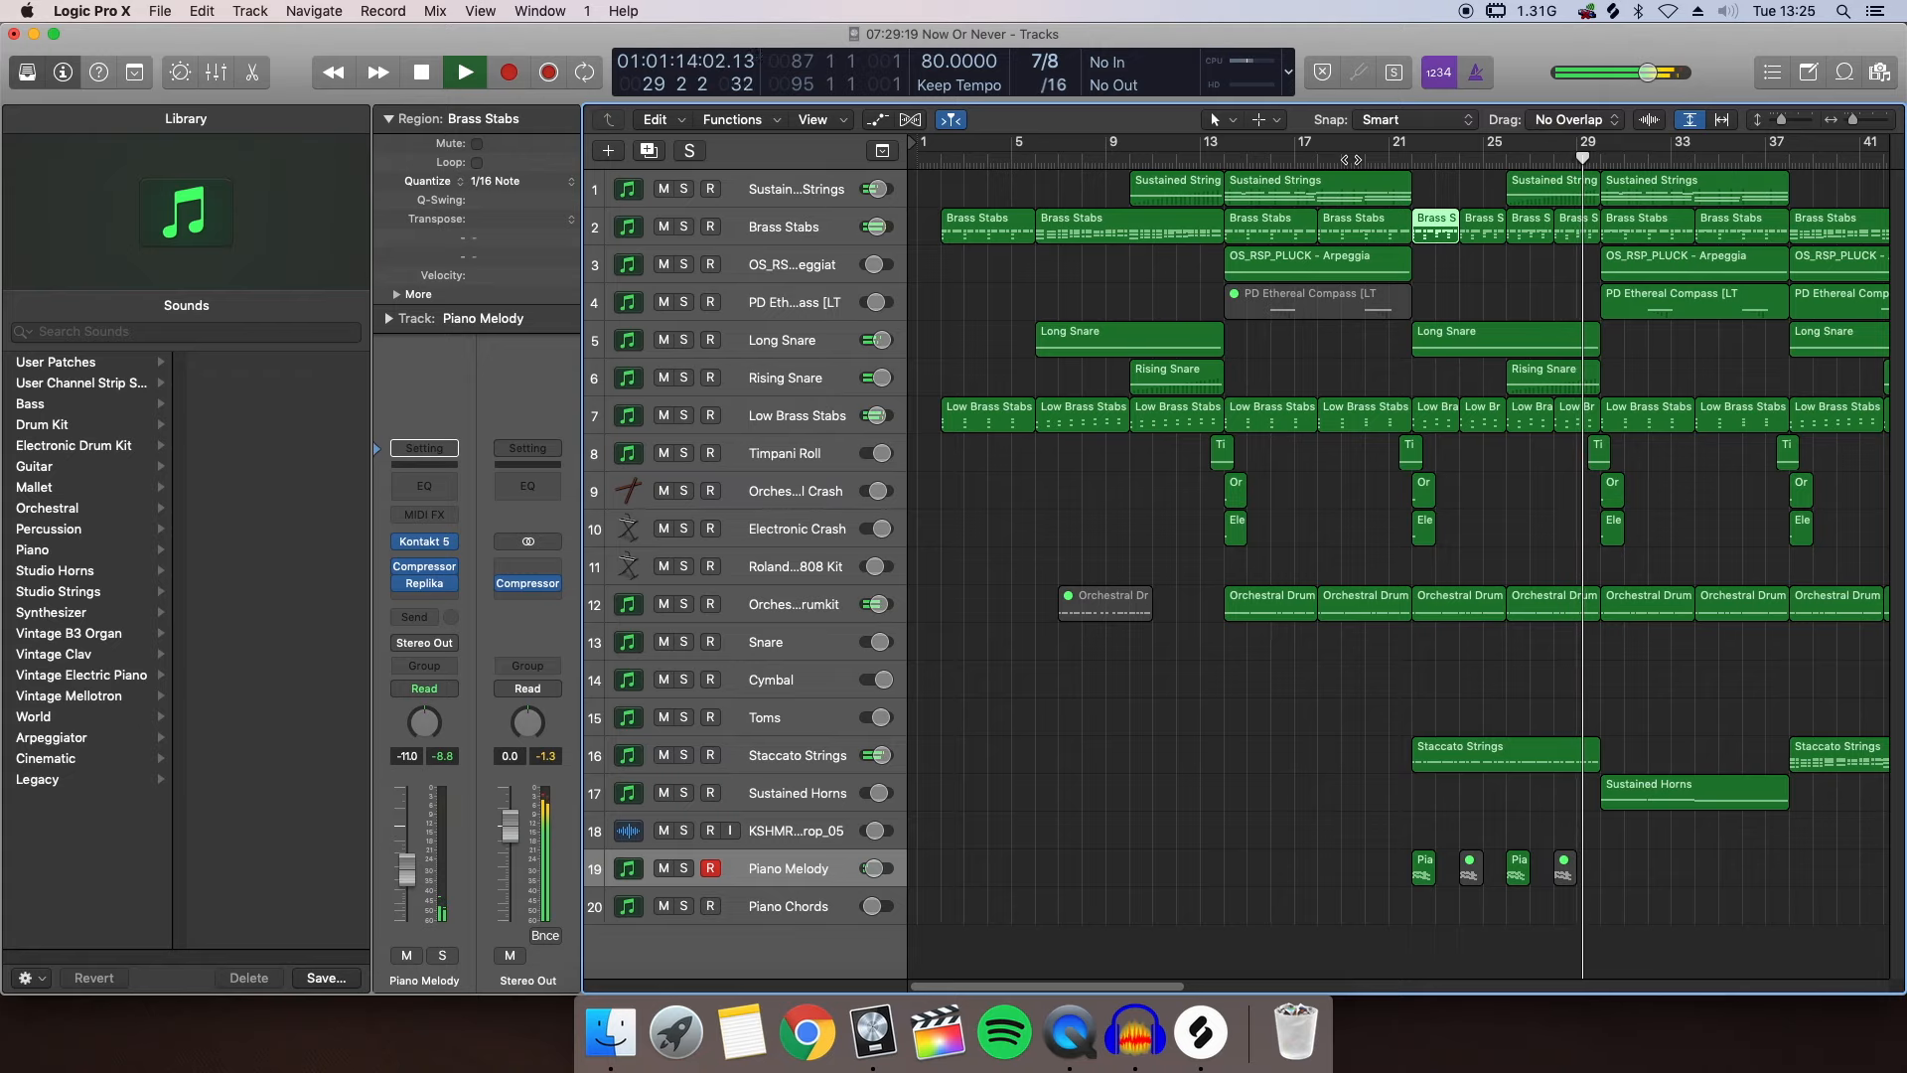
pyautogui.press('space')
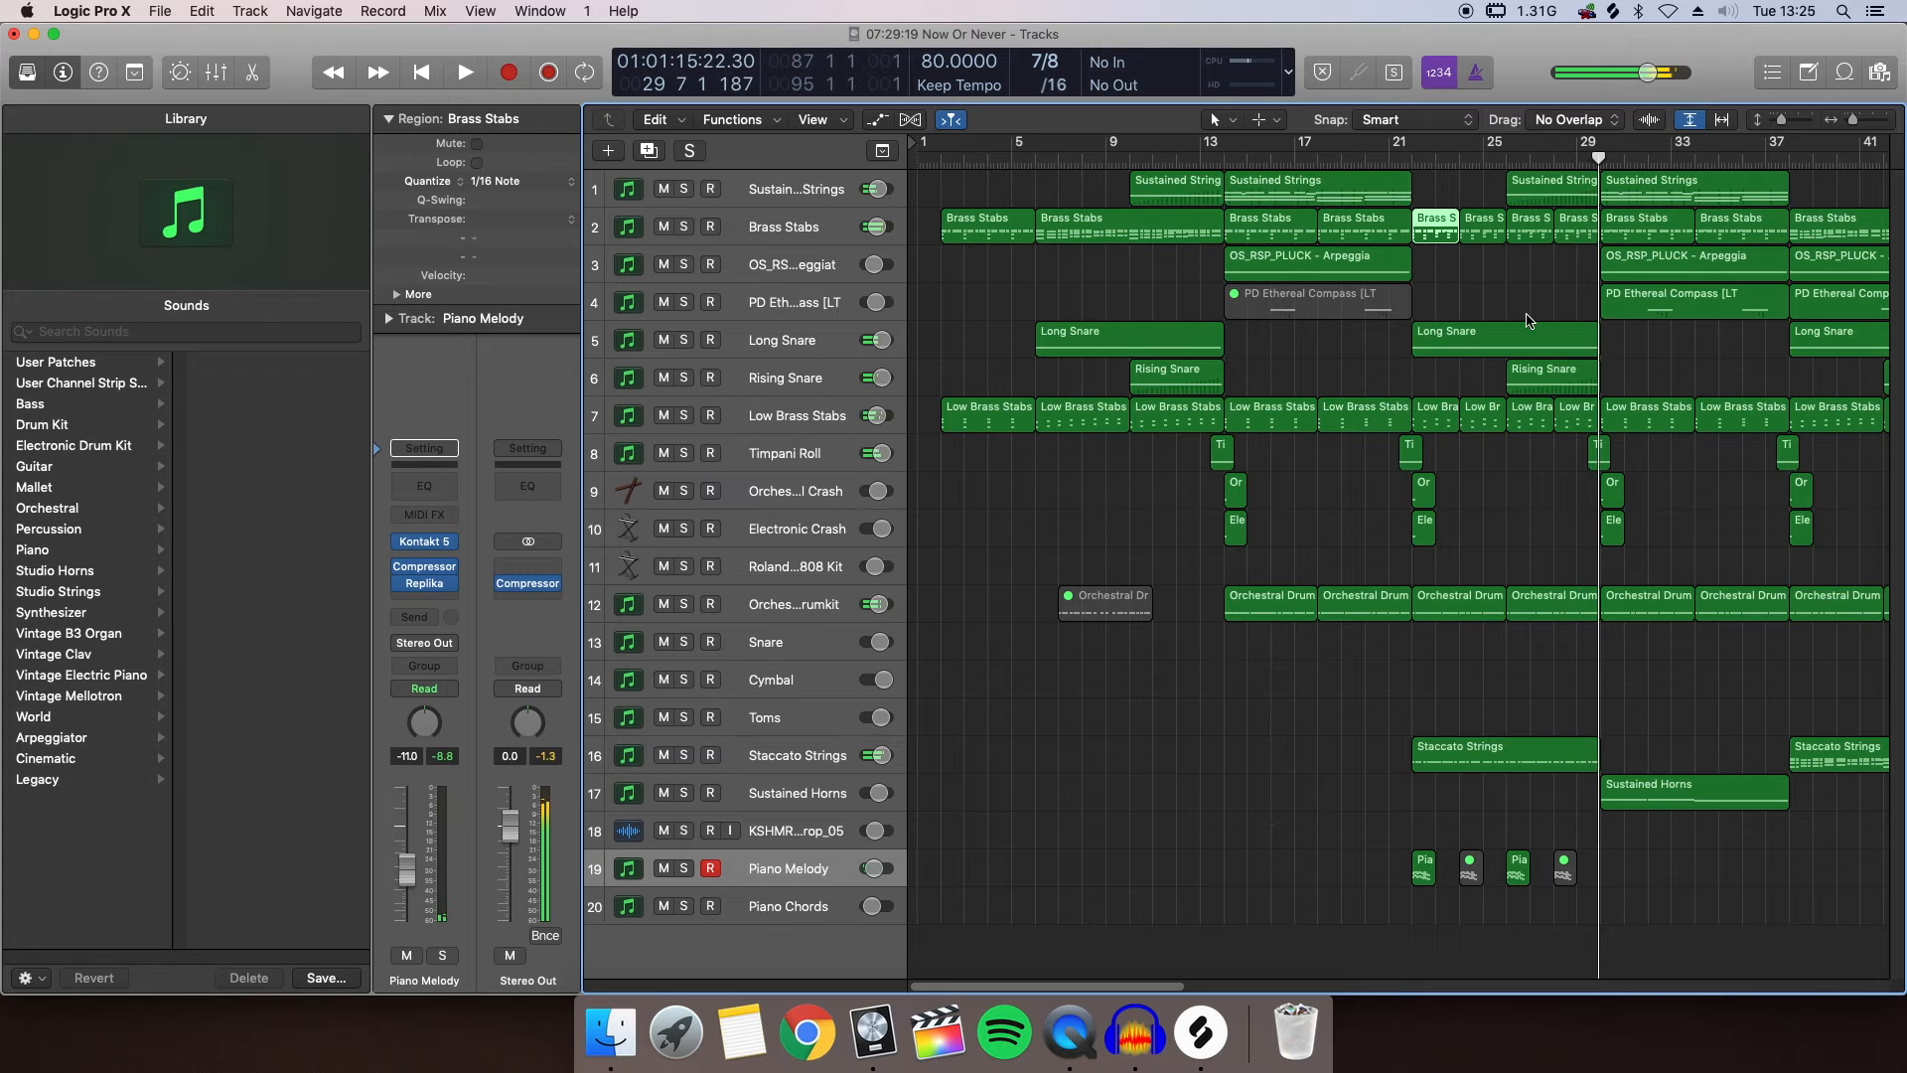
# Select the PD Ethereal Compass region at bar 30 and the track it belongs to
pyautogui.click(1486, 517)
pyautogui.hscroll(8, 1486, 518)
pyautogui.hscroll(-7, 1484, 516)
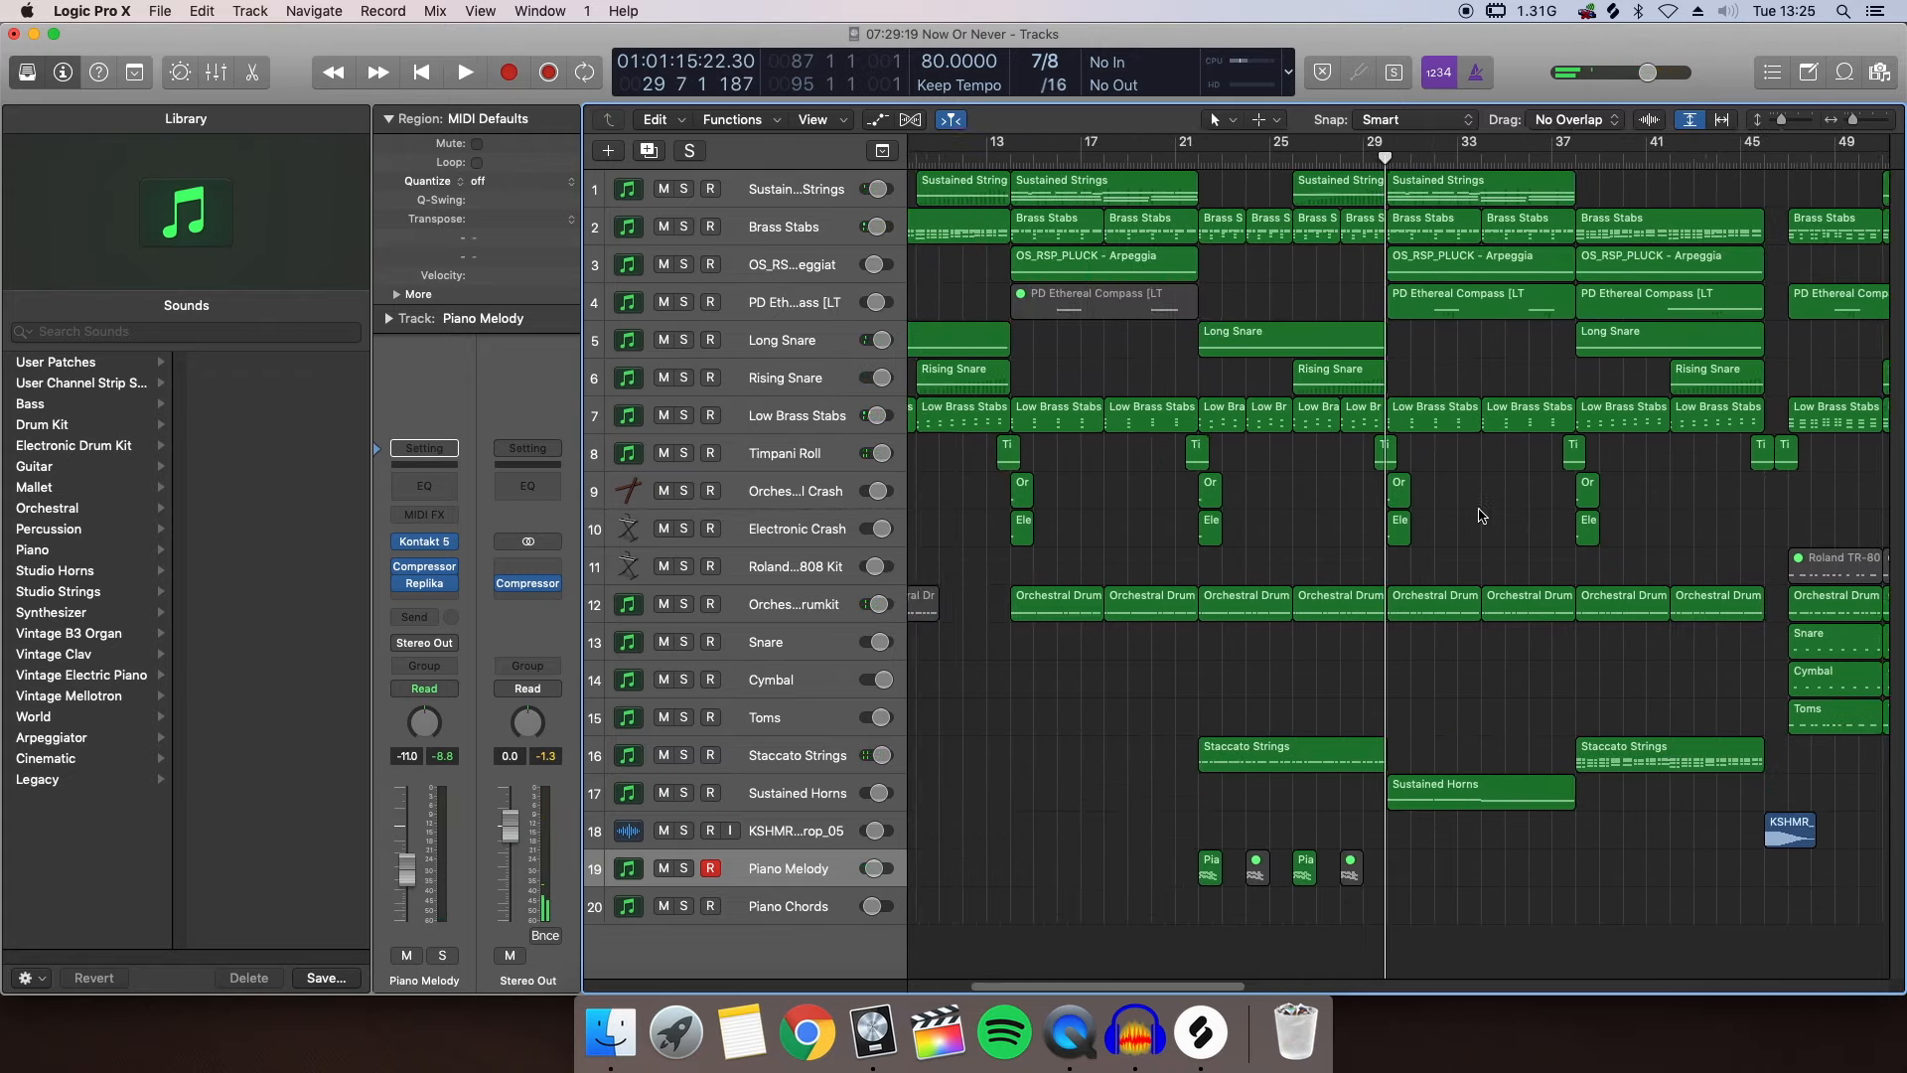
pyautogui.hscroll(5, 1758, 333)
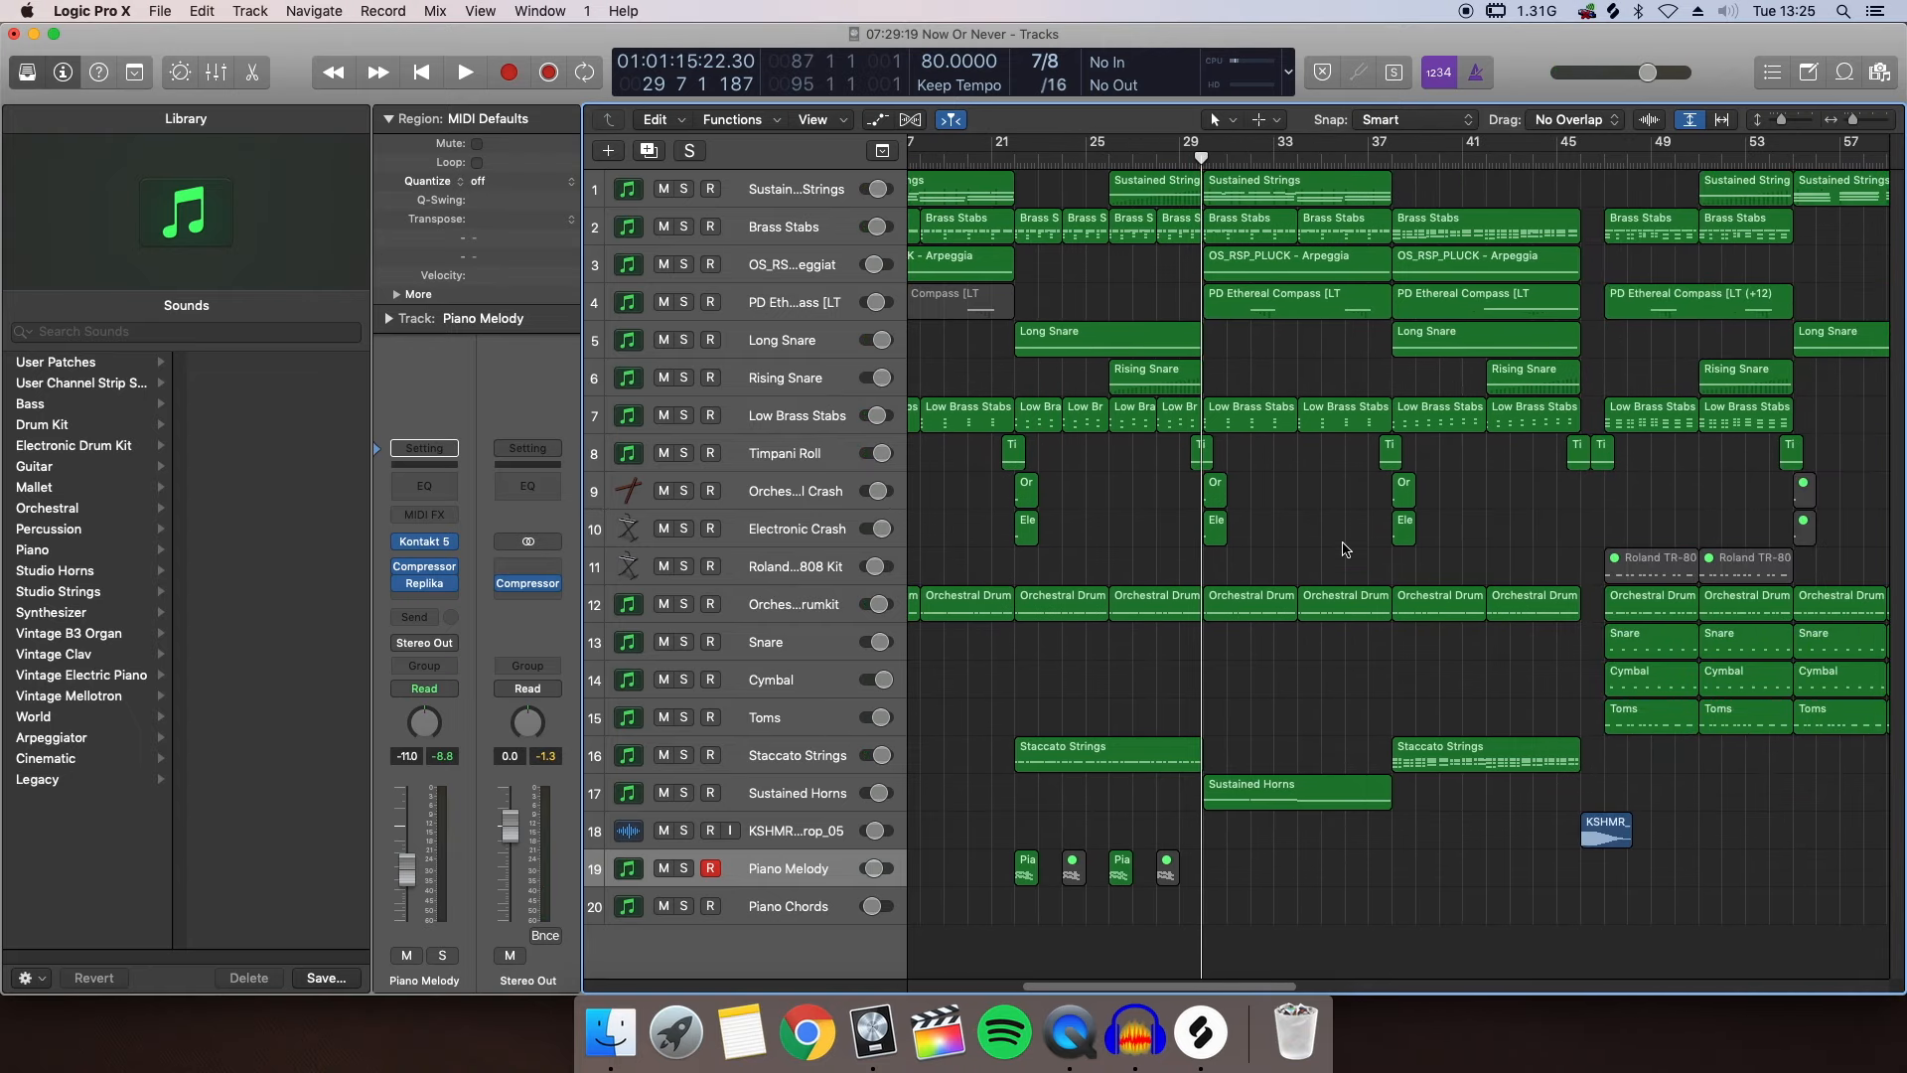
pyautogui.click(1268, 301)
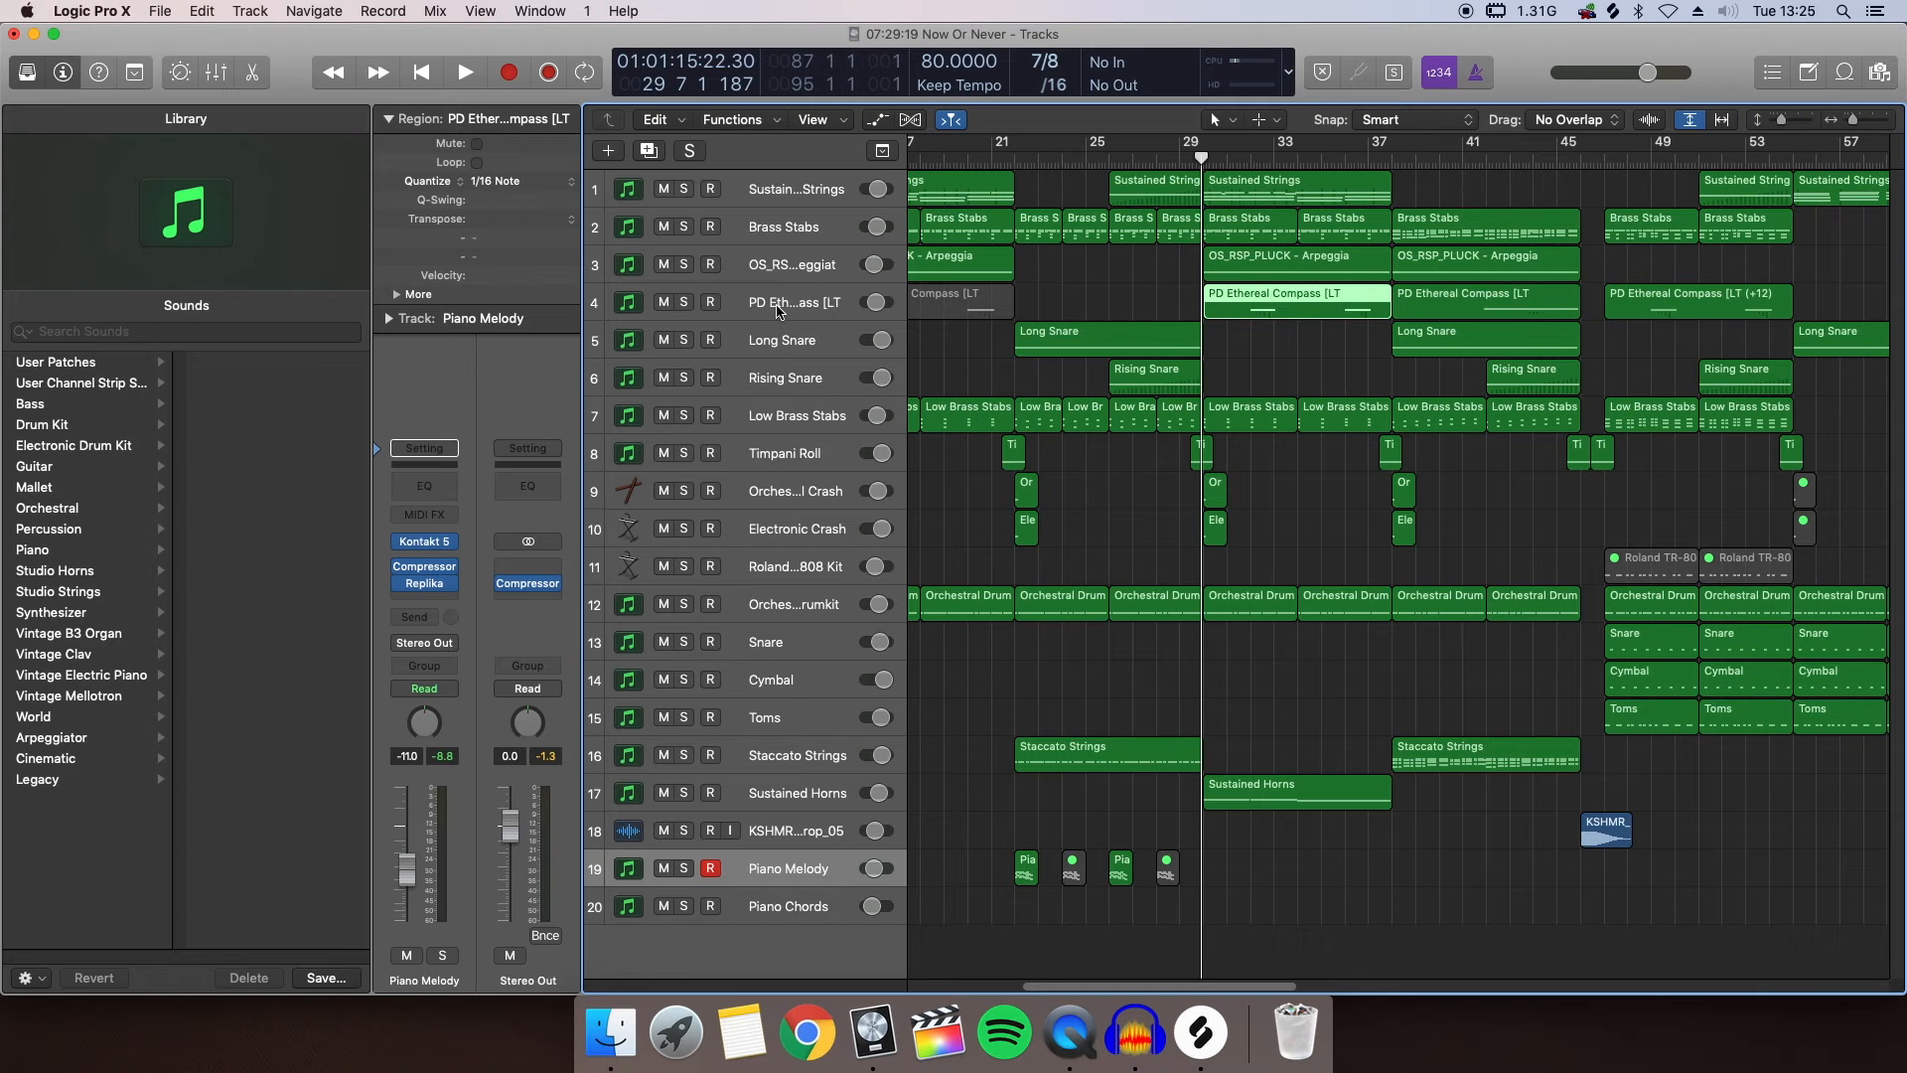
pyautogui.click(778, 312)
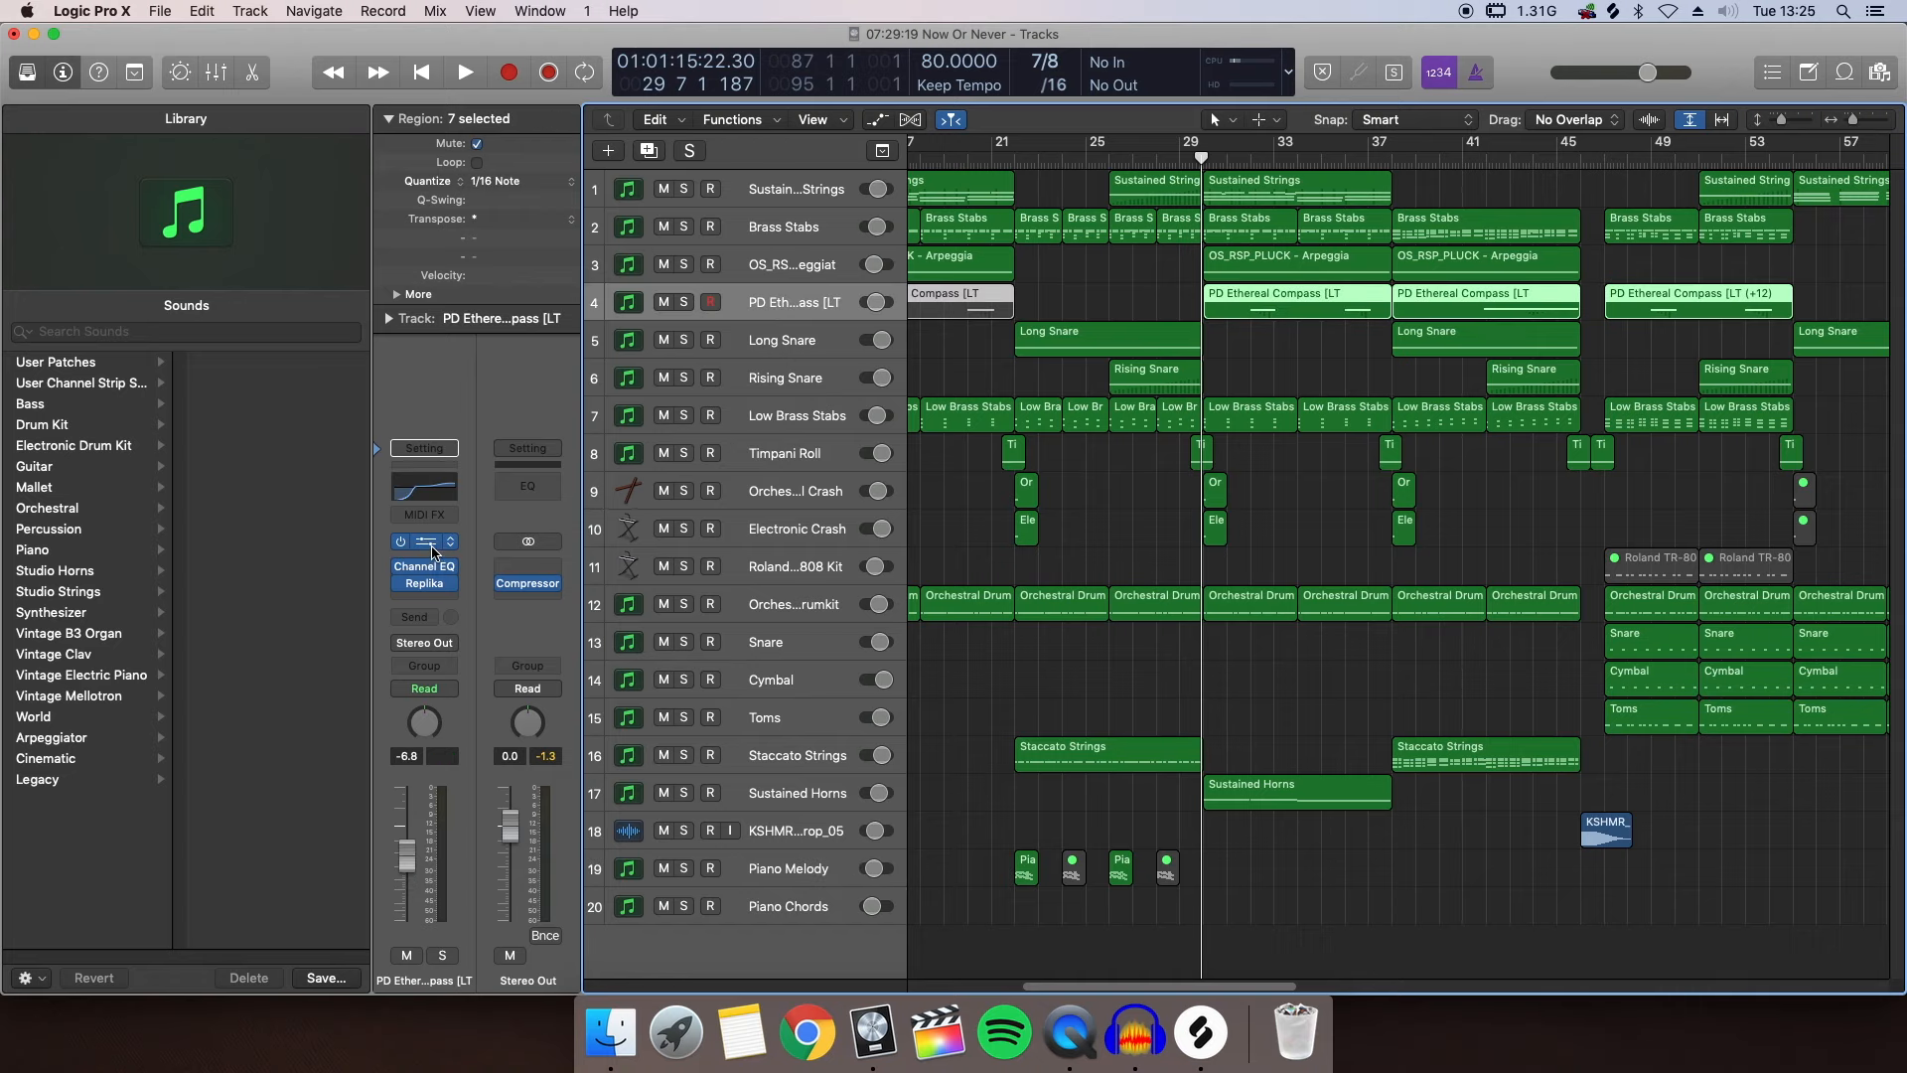
# Check the Serum instrument and its Pads preset list on the PD Ethereal Compass track, and play the soloed track from bar 31
pyautogui.click(442, 538)
pyautogui.click(581, 151)
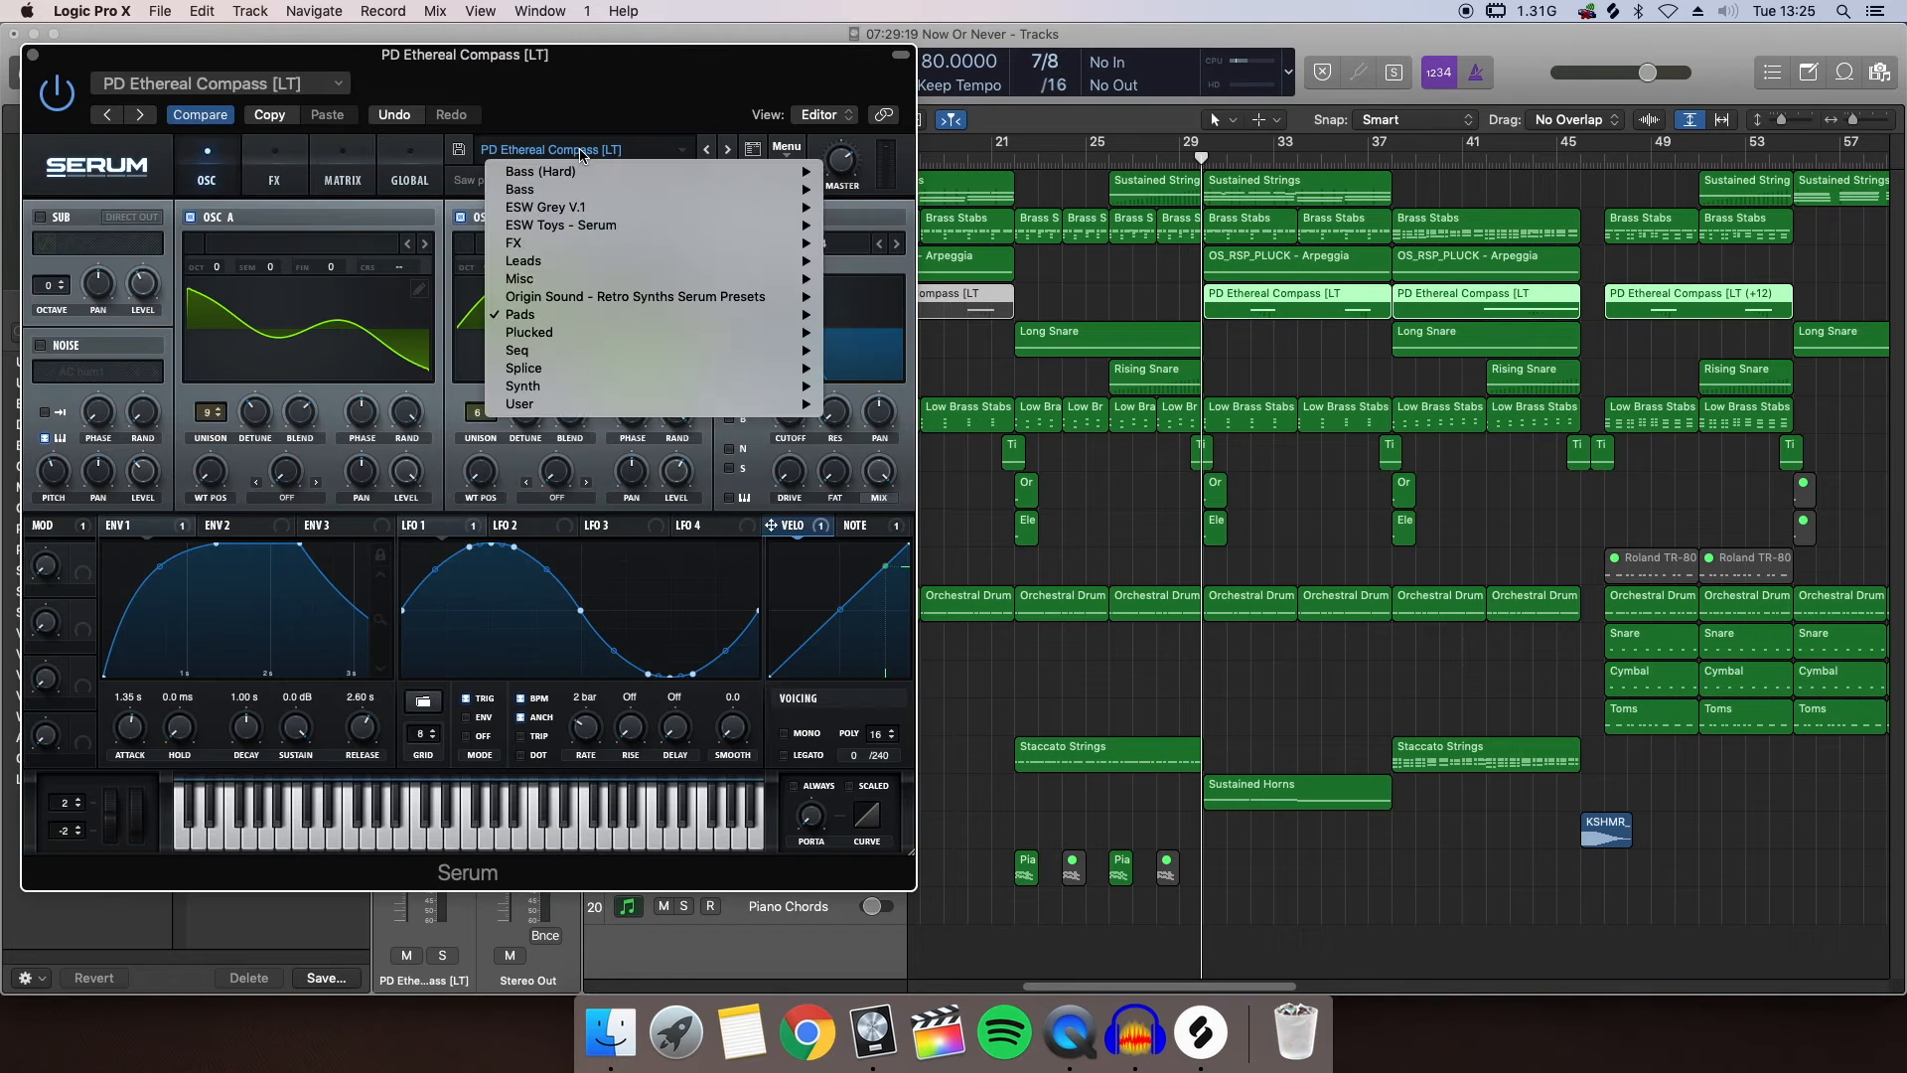
pyautogui.moveTo(541, 321)
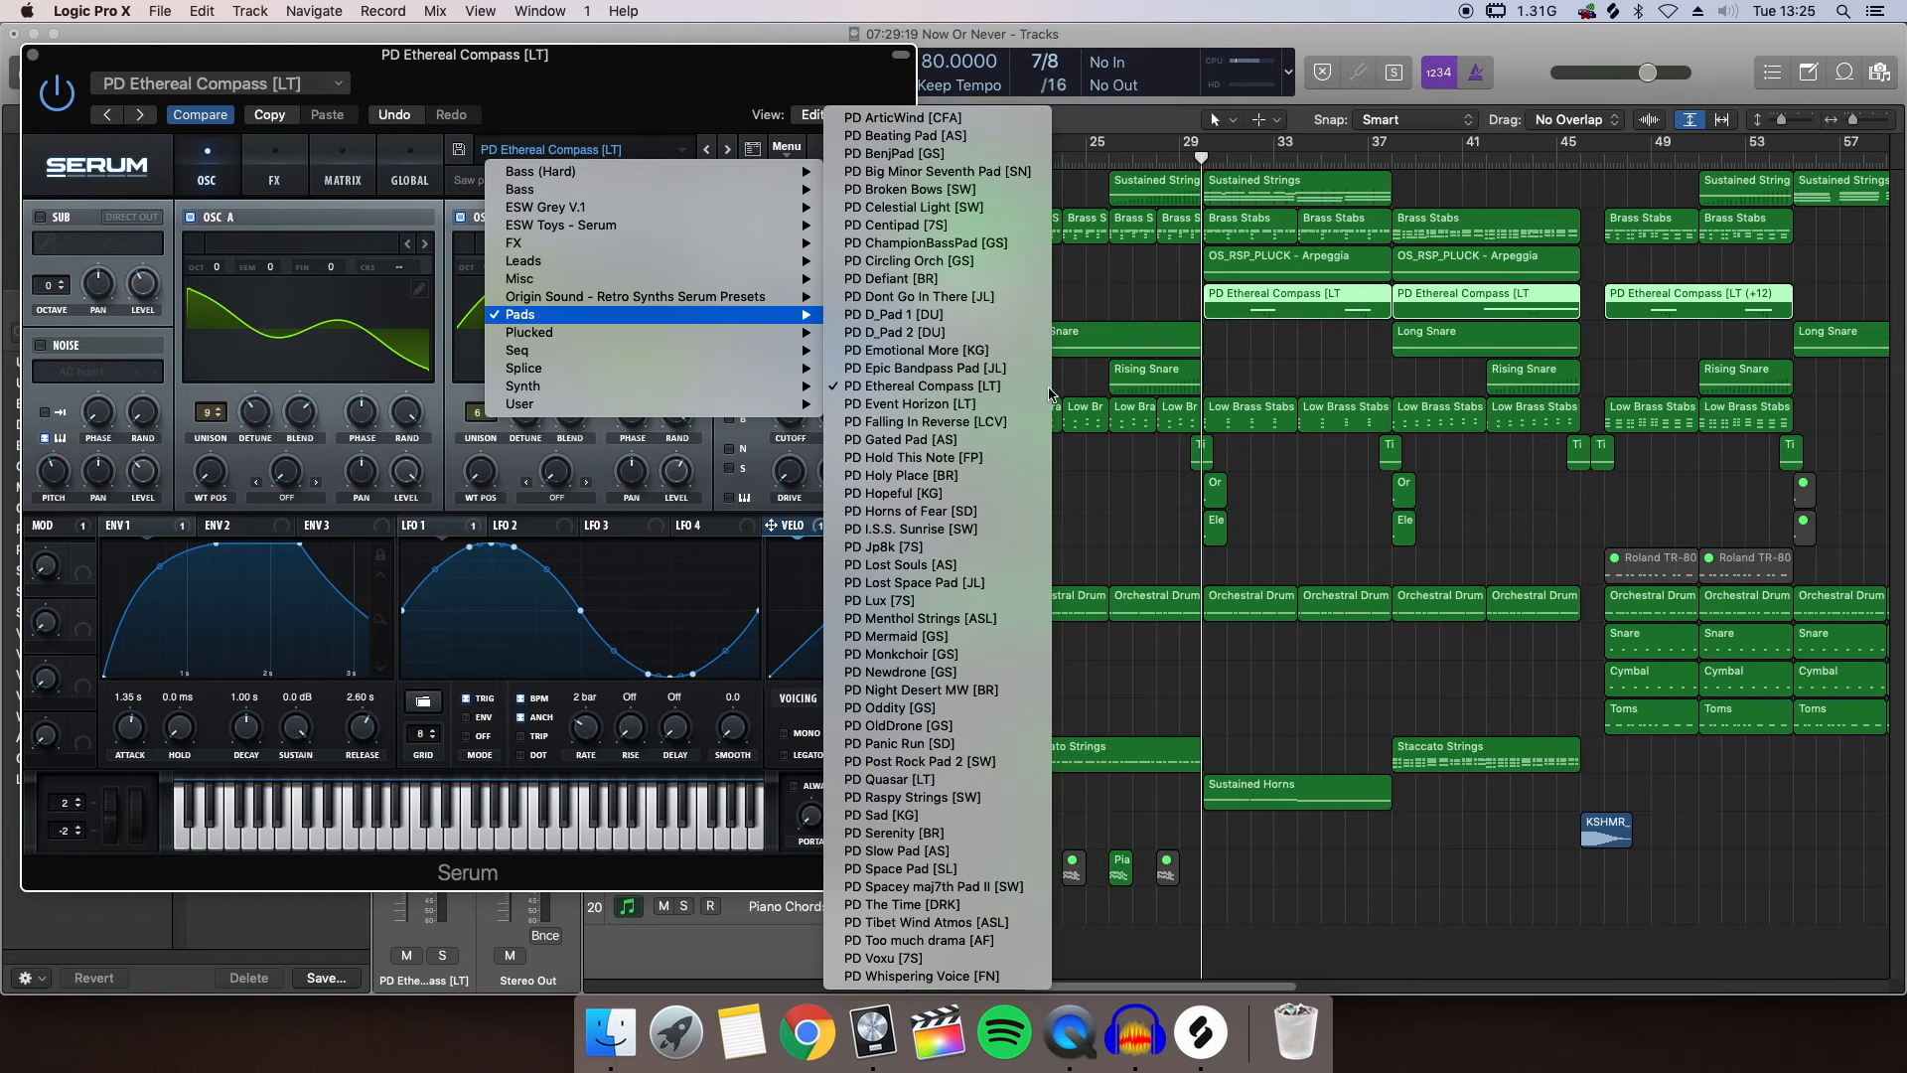
pyautogui.click(41, 58)
pyautogui.click(34, 55)
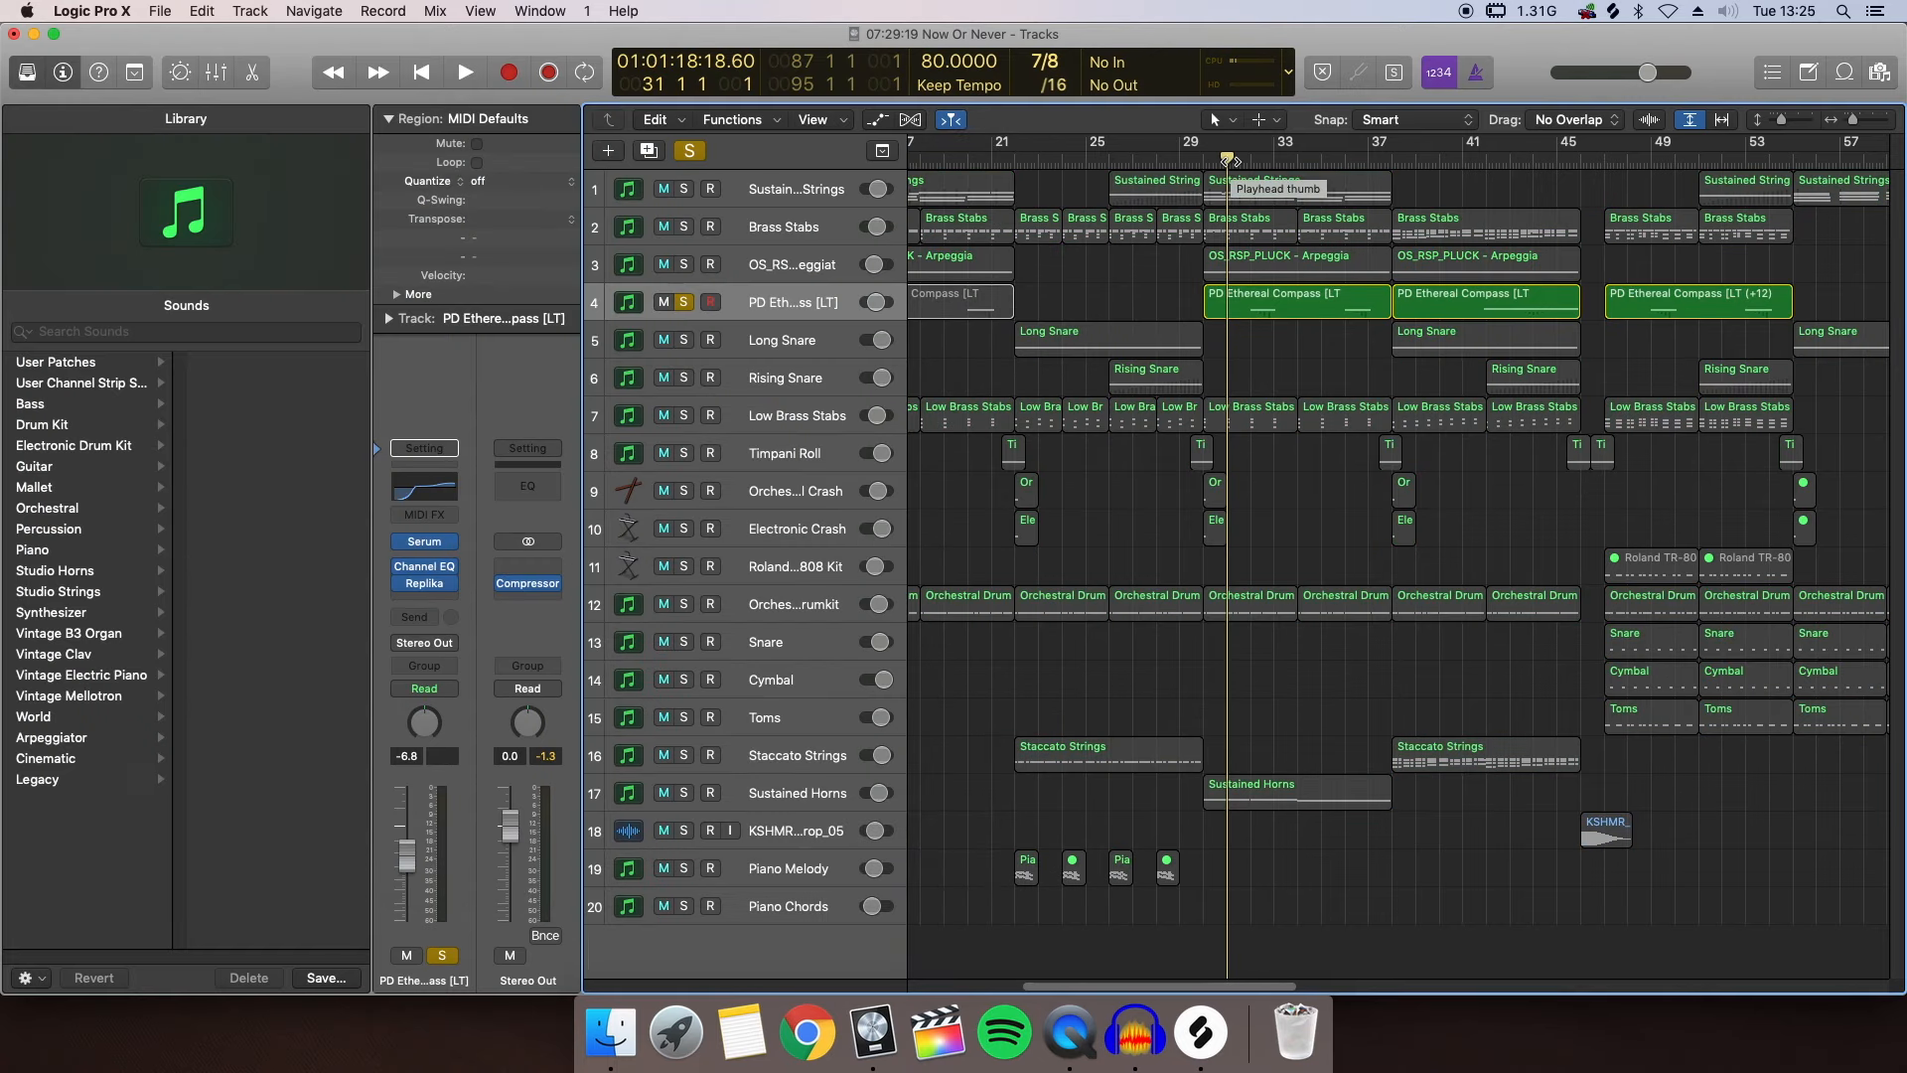
pyautogui.press('space')
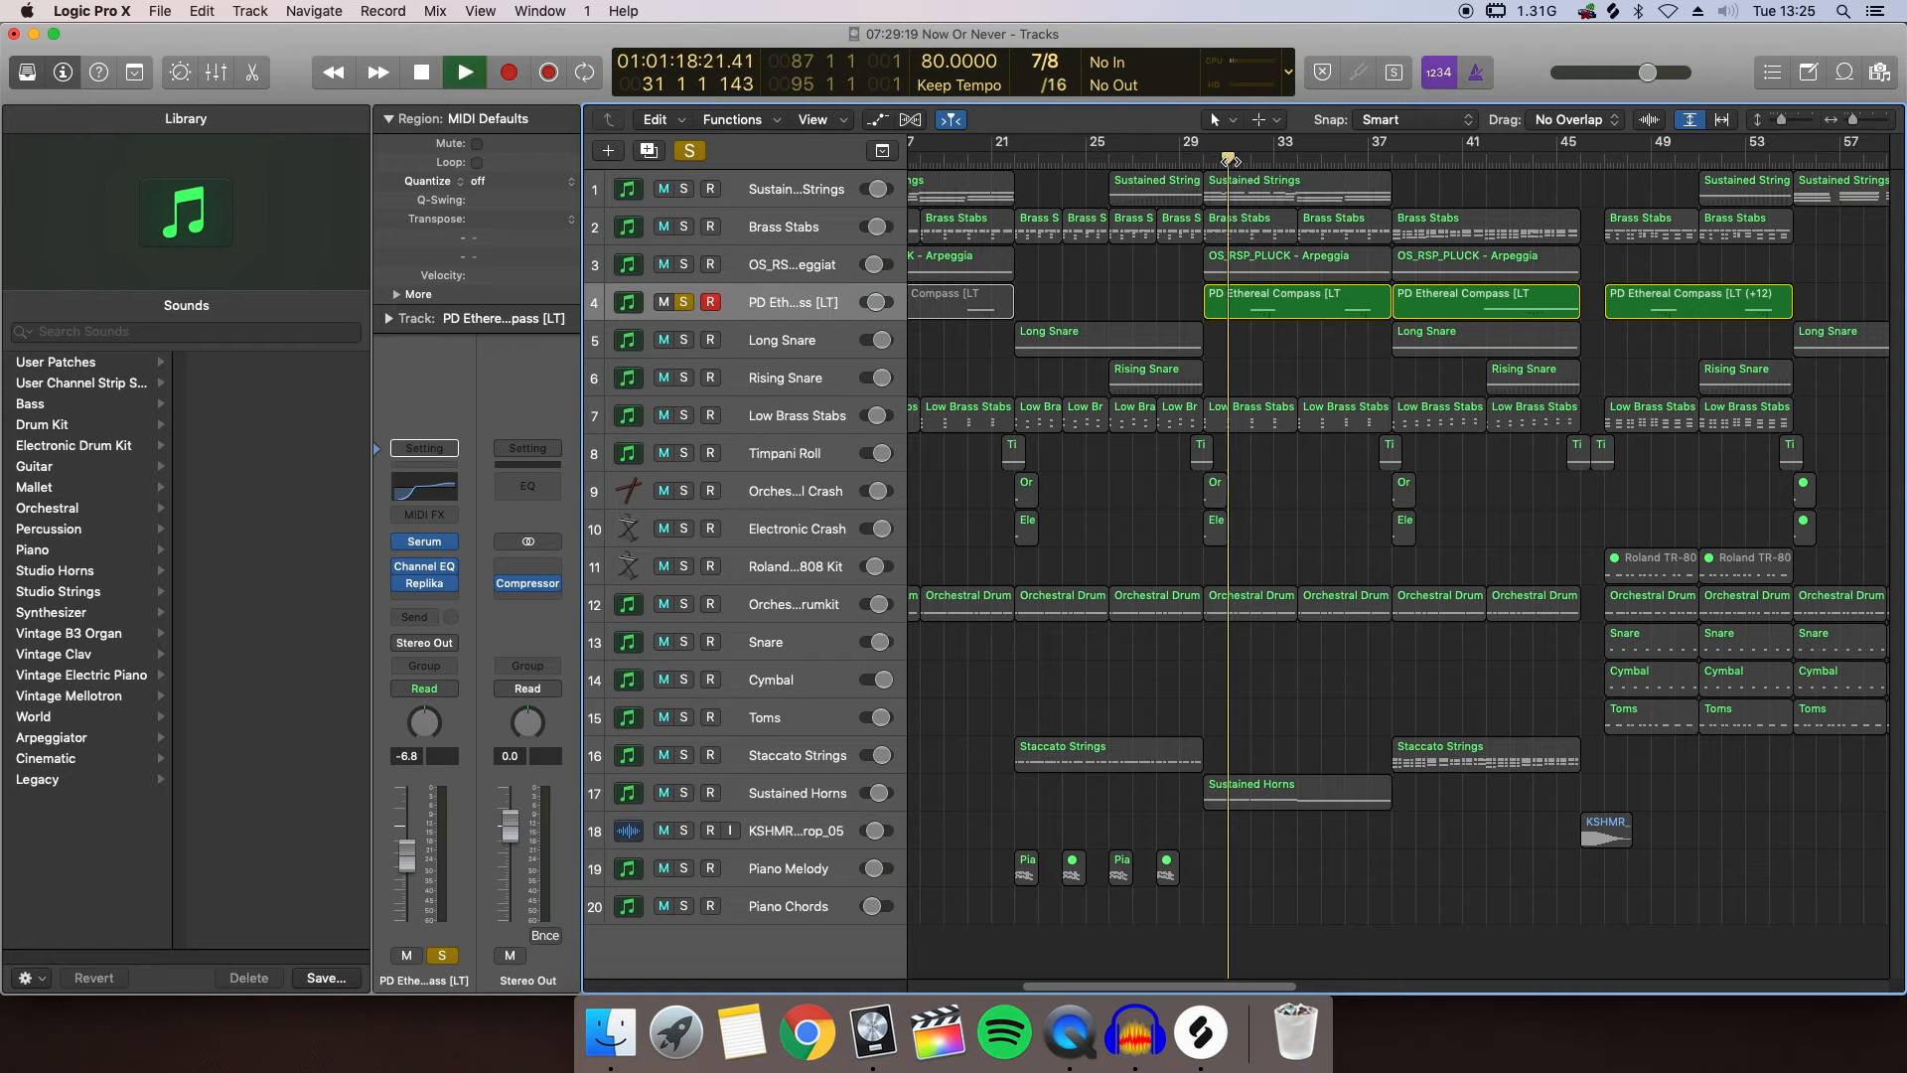
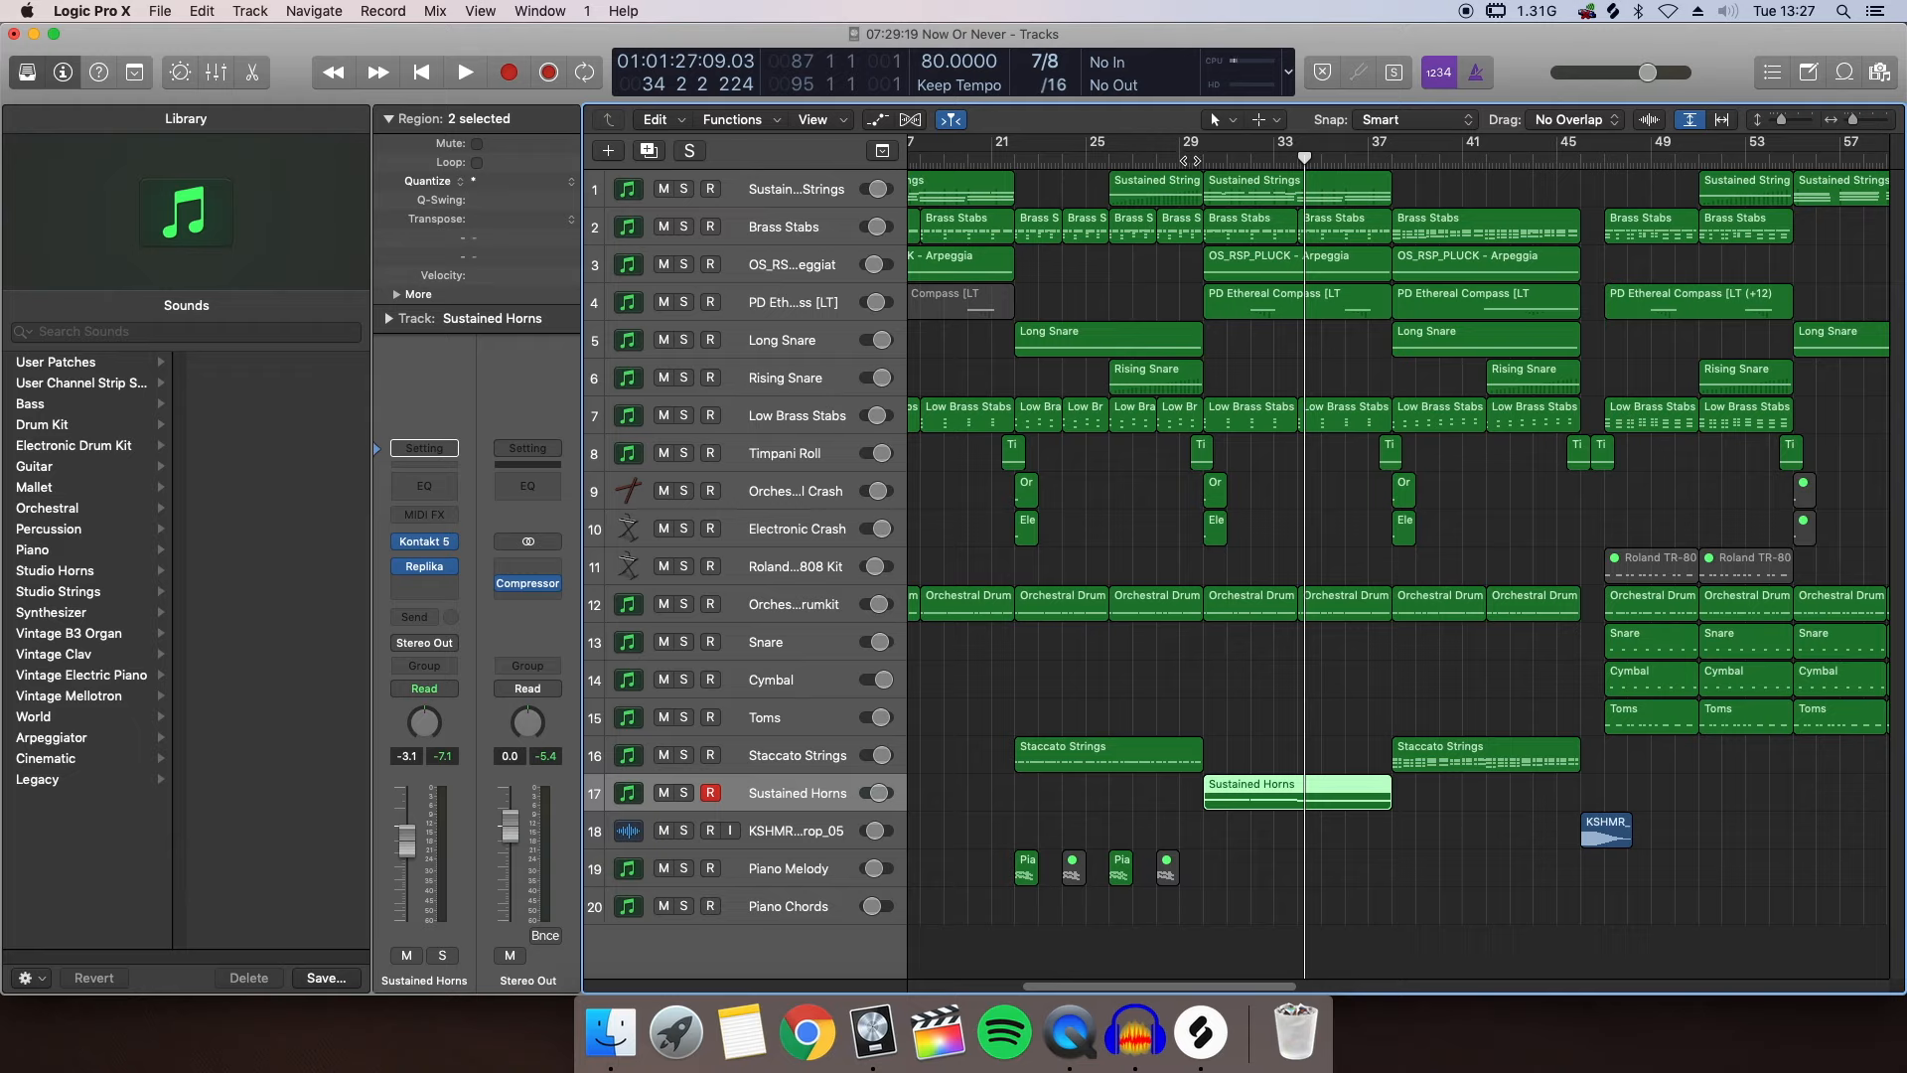
# Play the full arrangement from about bar 29 to bar 38, and continue from there to near the end of bar 45
pyautogui.doubleClick(1190, 160)
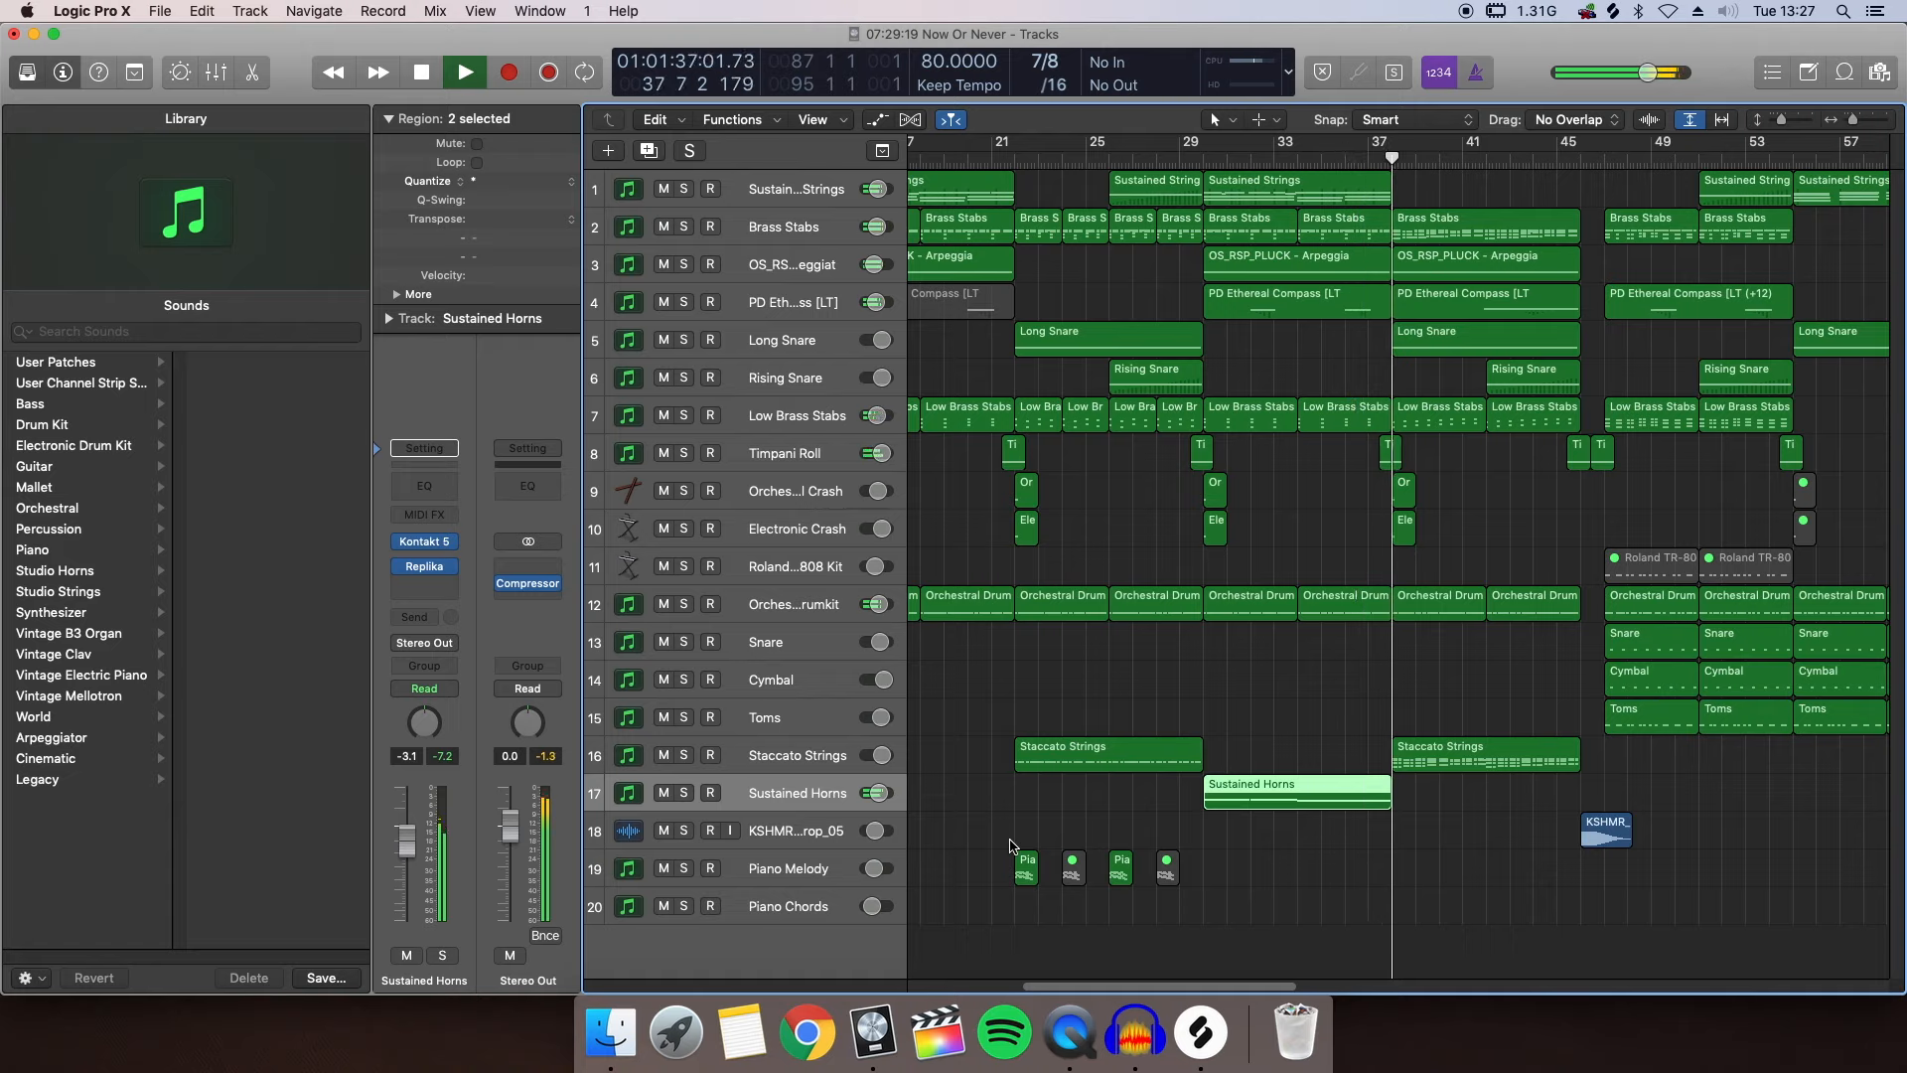
pyautogui.press('space')
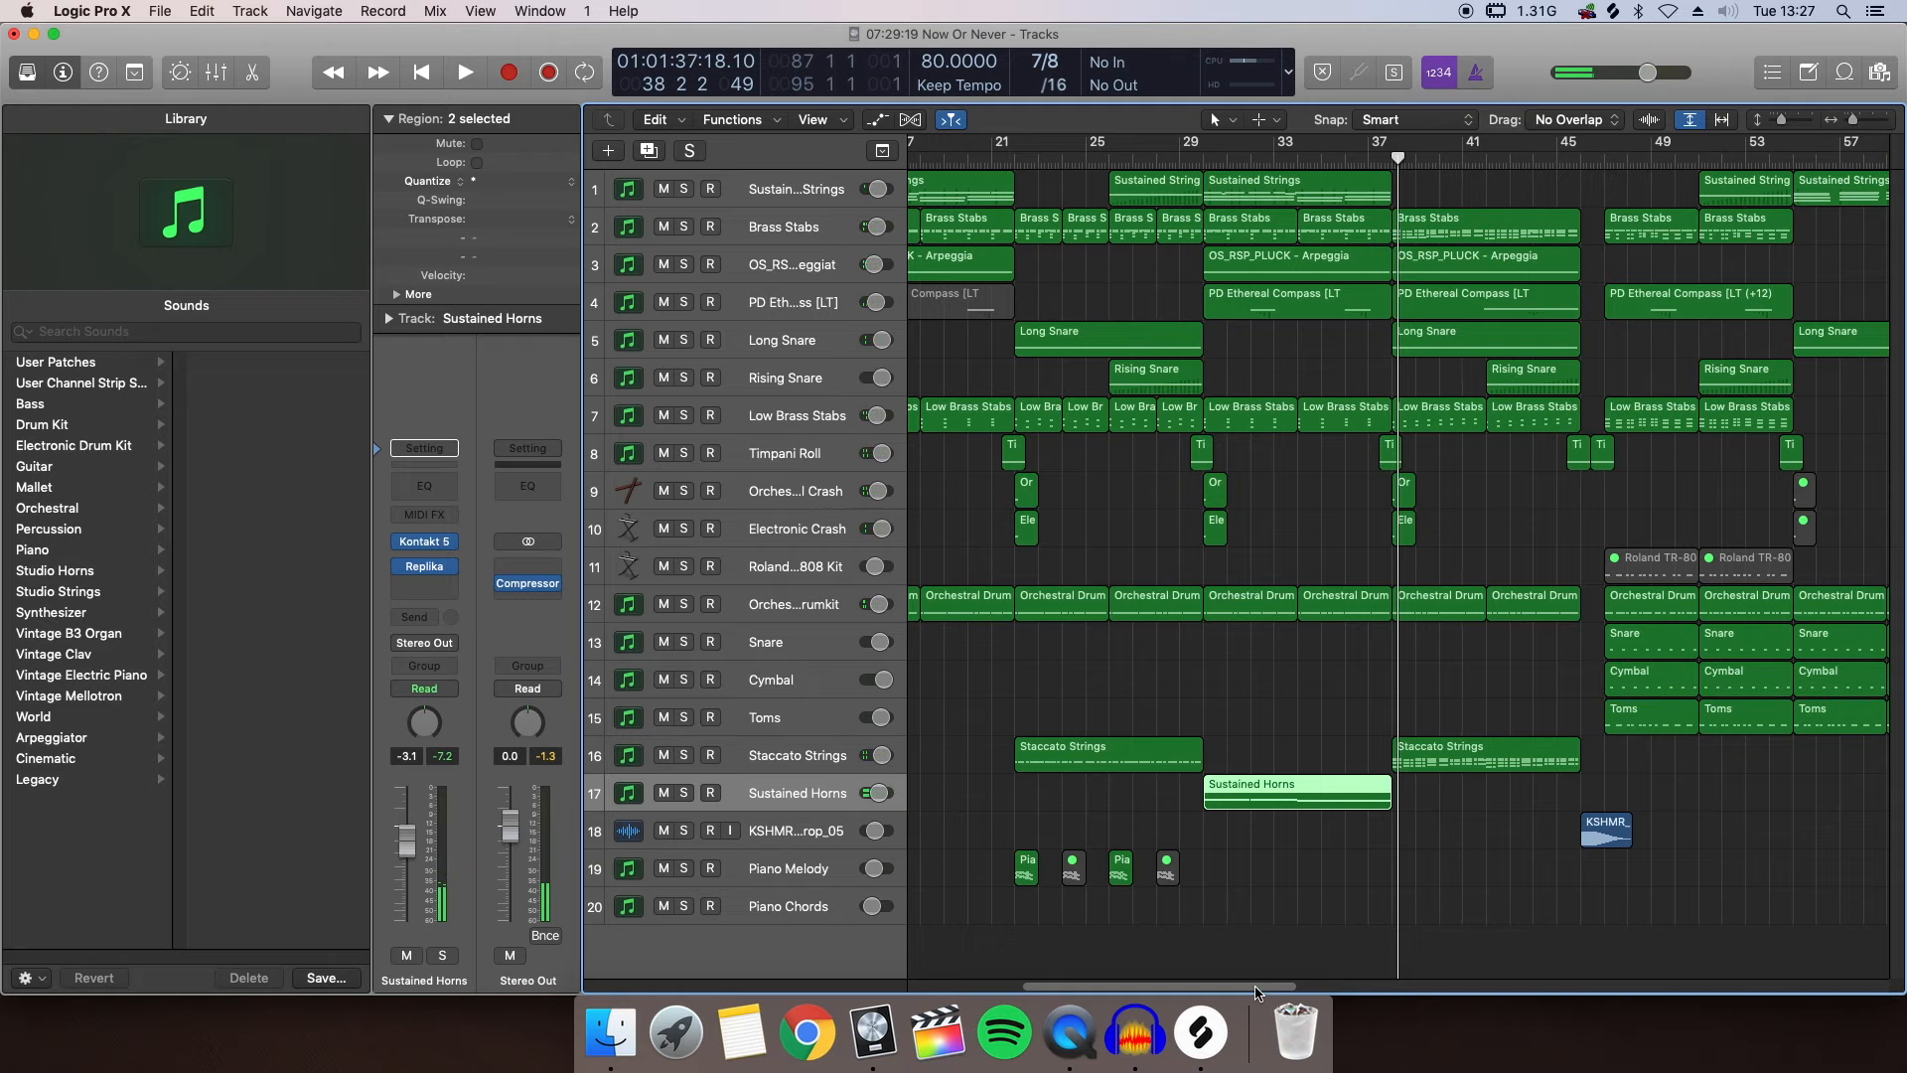
pyautogui.moveTo(1259, 991); pyautogui.dragTo(977, 965)
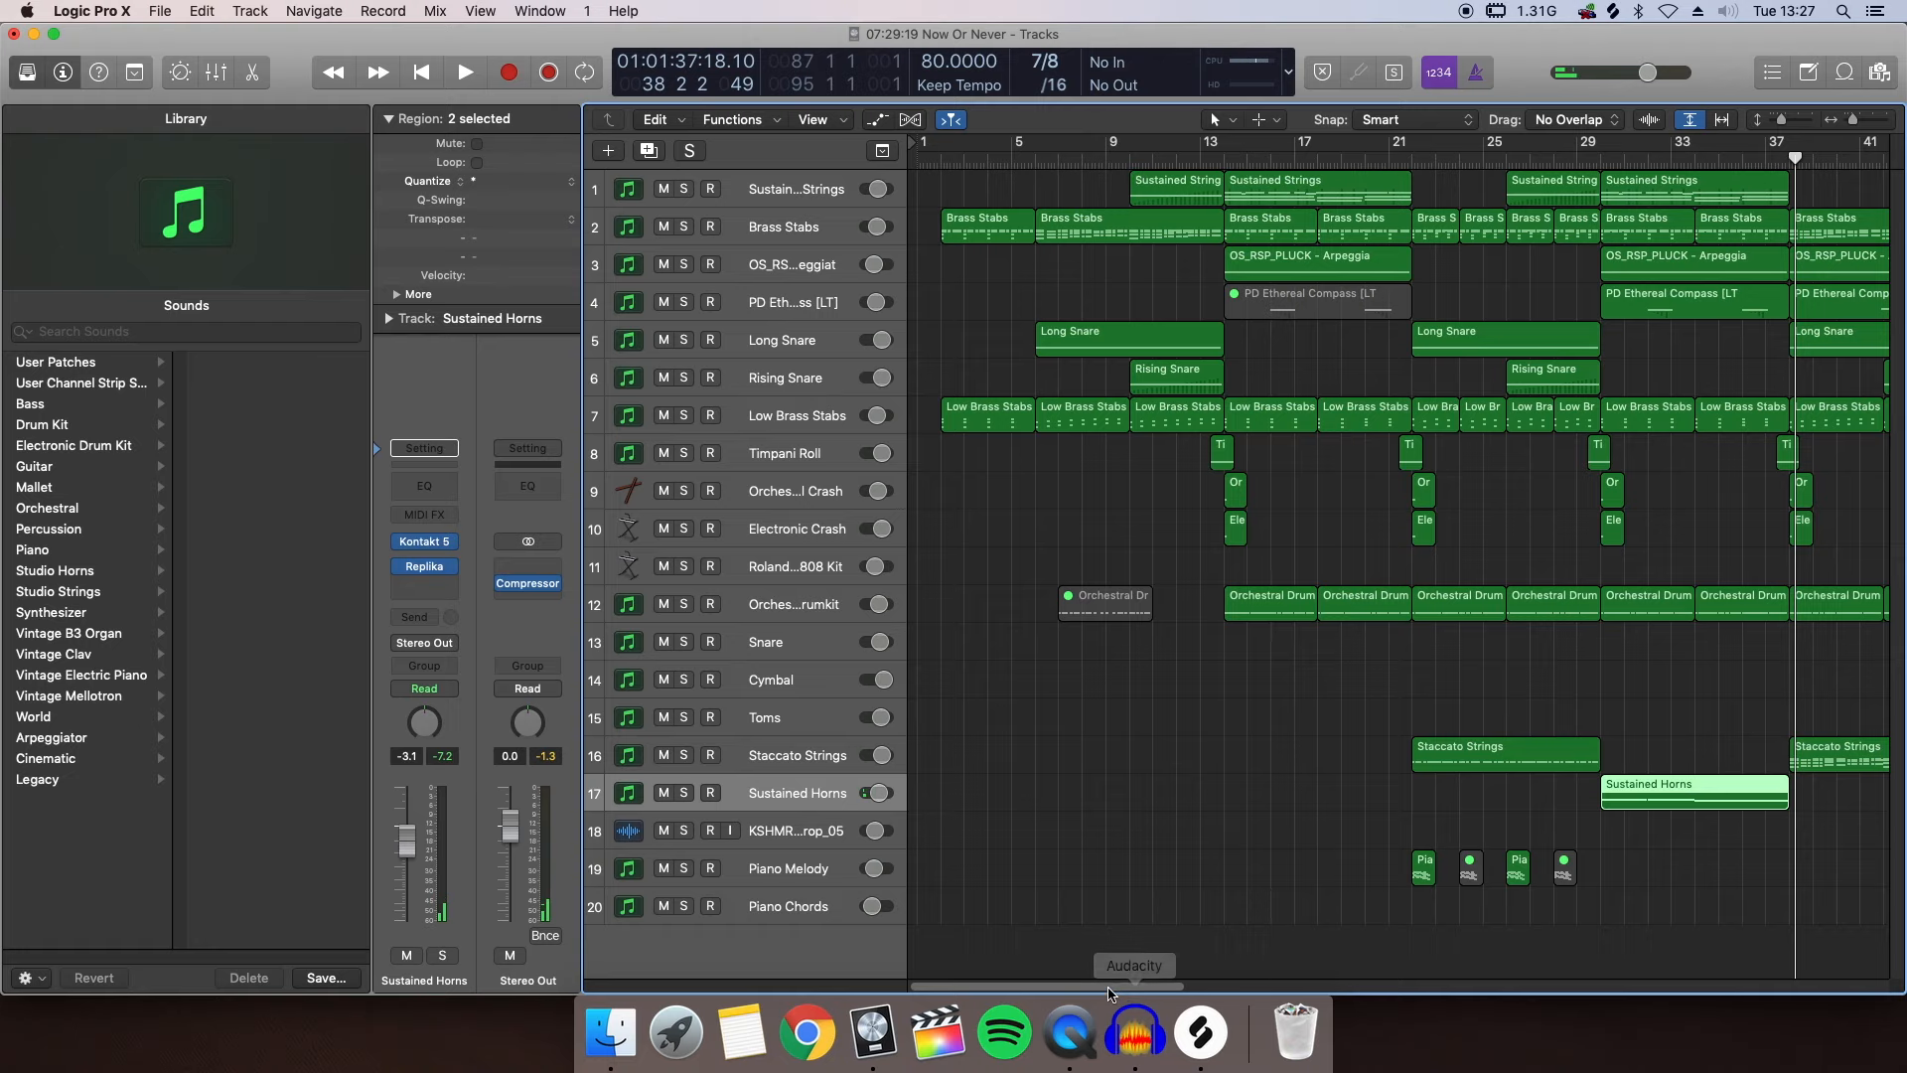
pyautogui.hscroll(10, 1251, 980)
pyautogui.hscroll(3, 1239, 974)
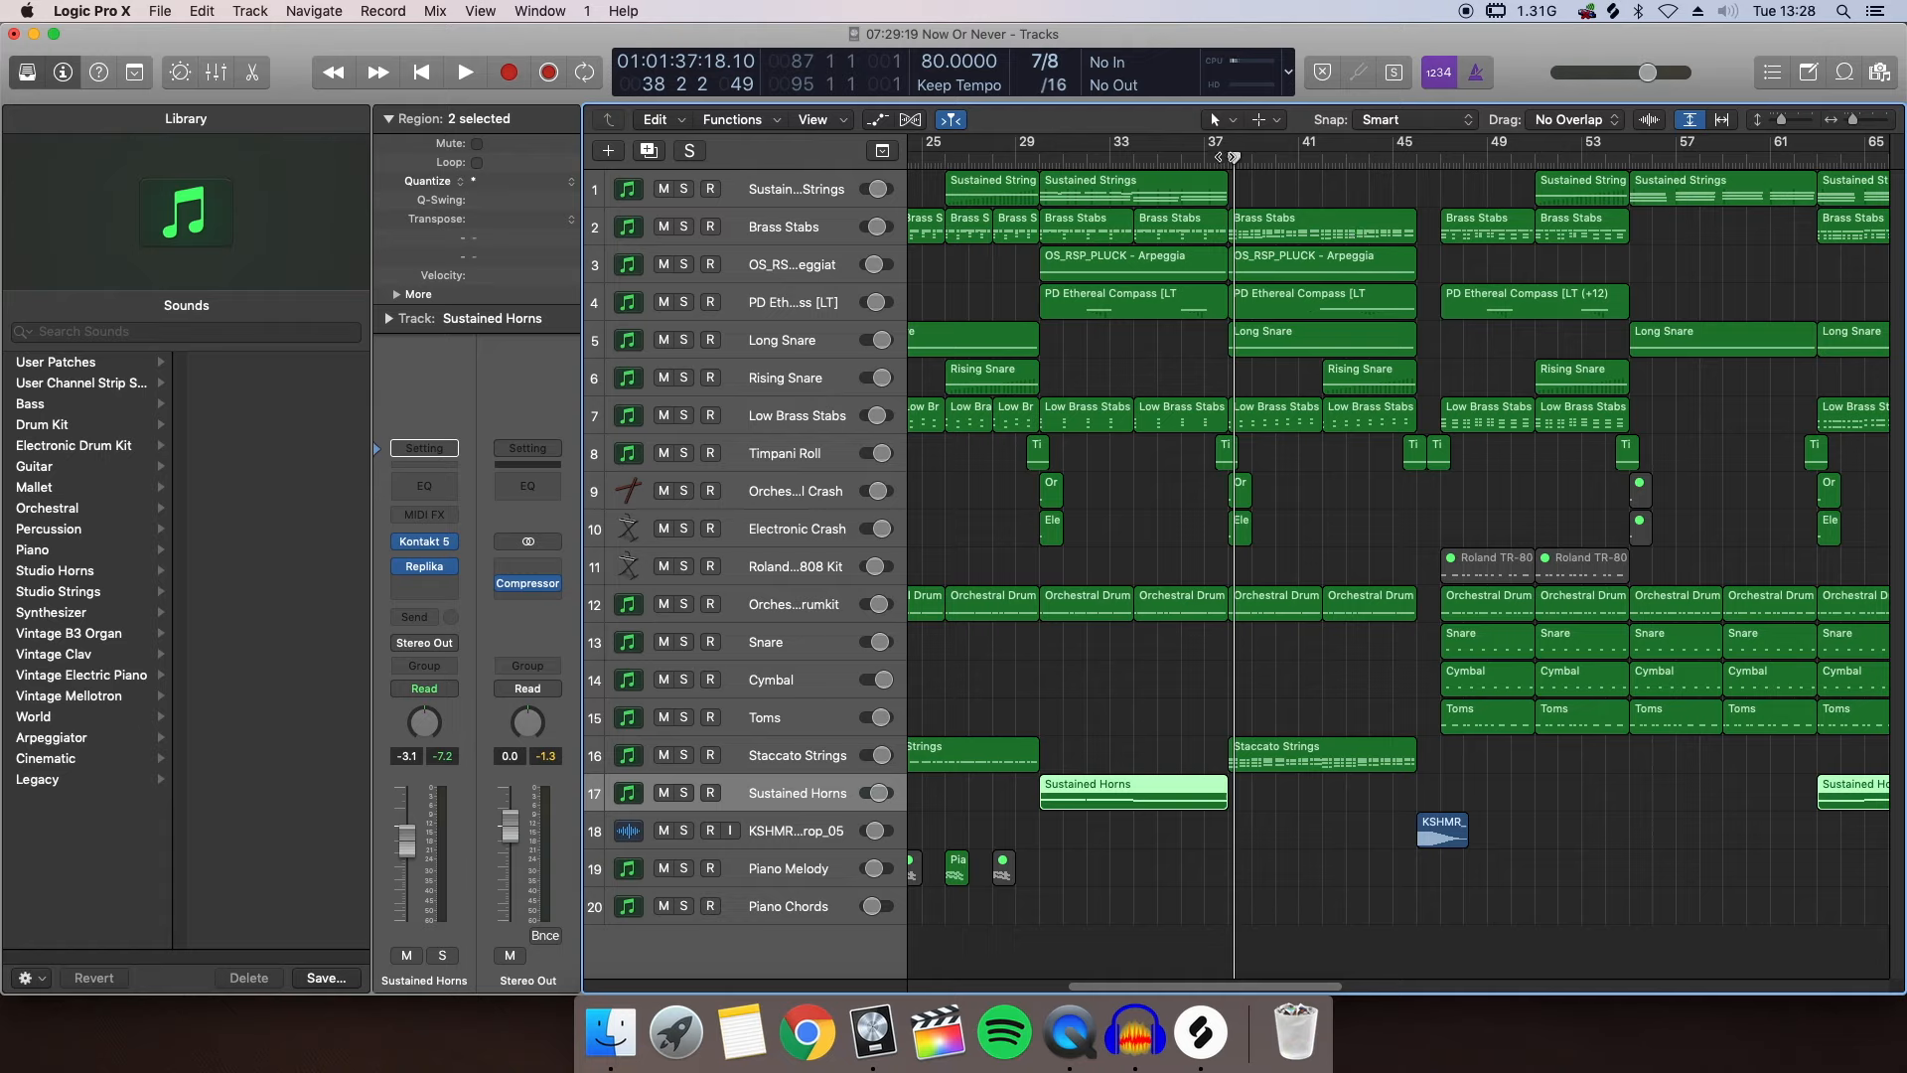
pyautogui.press('space')
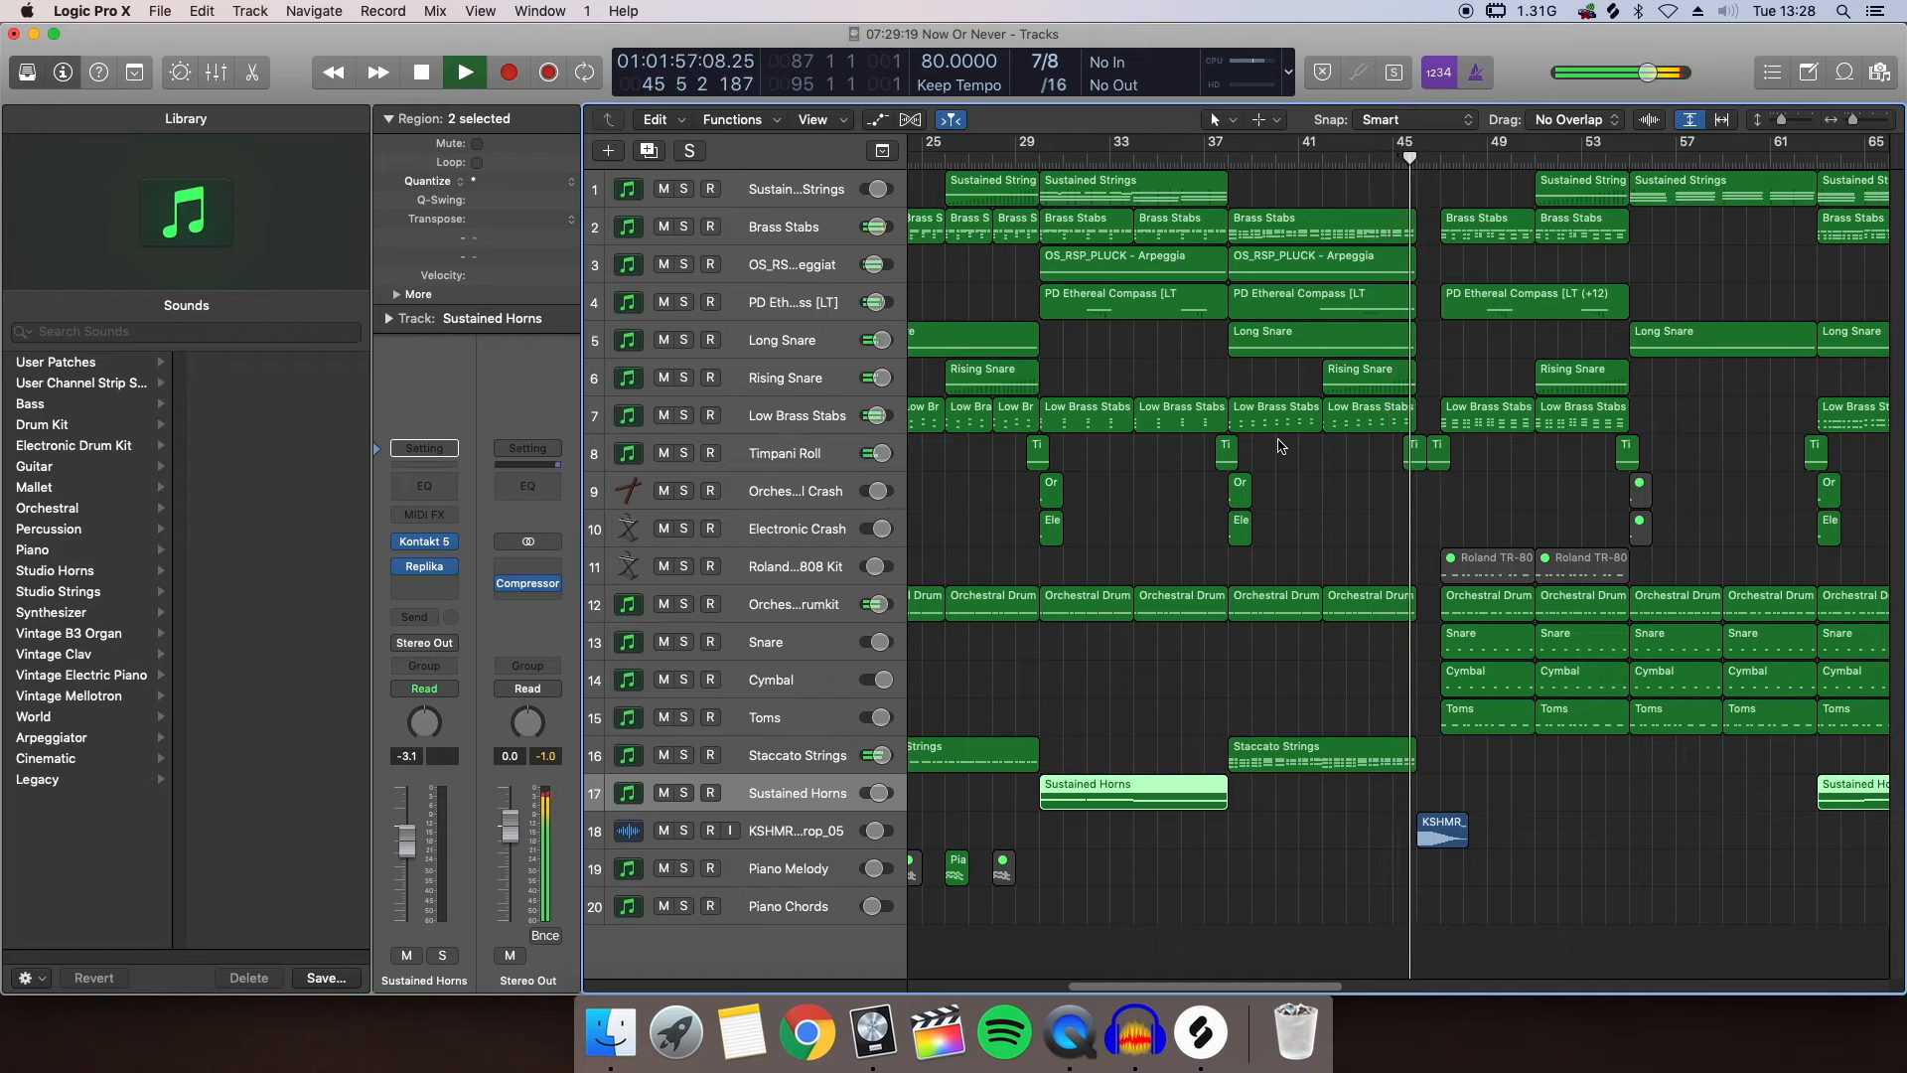
pyautogui.press('space')
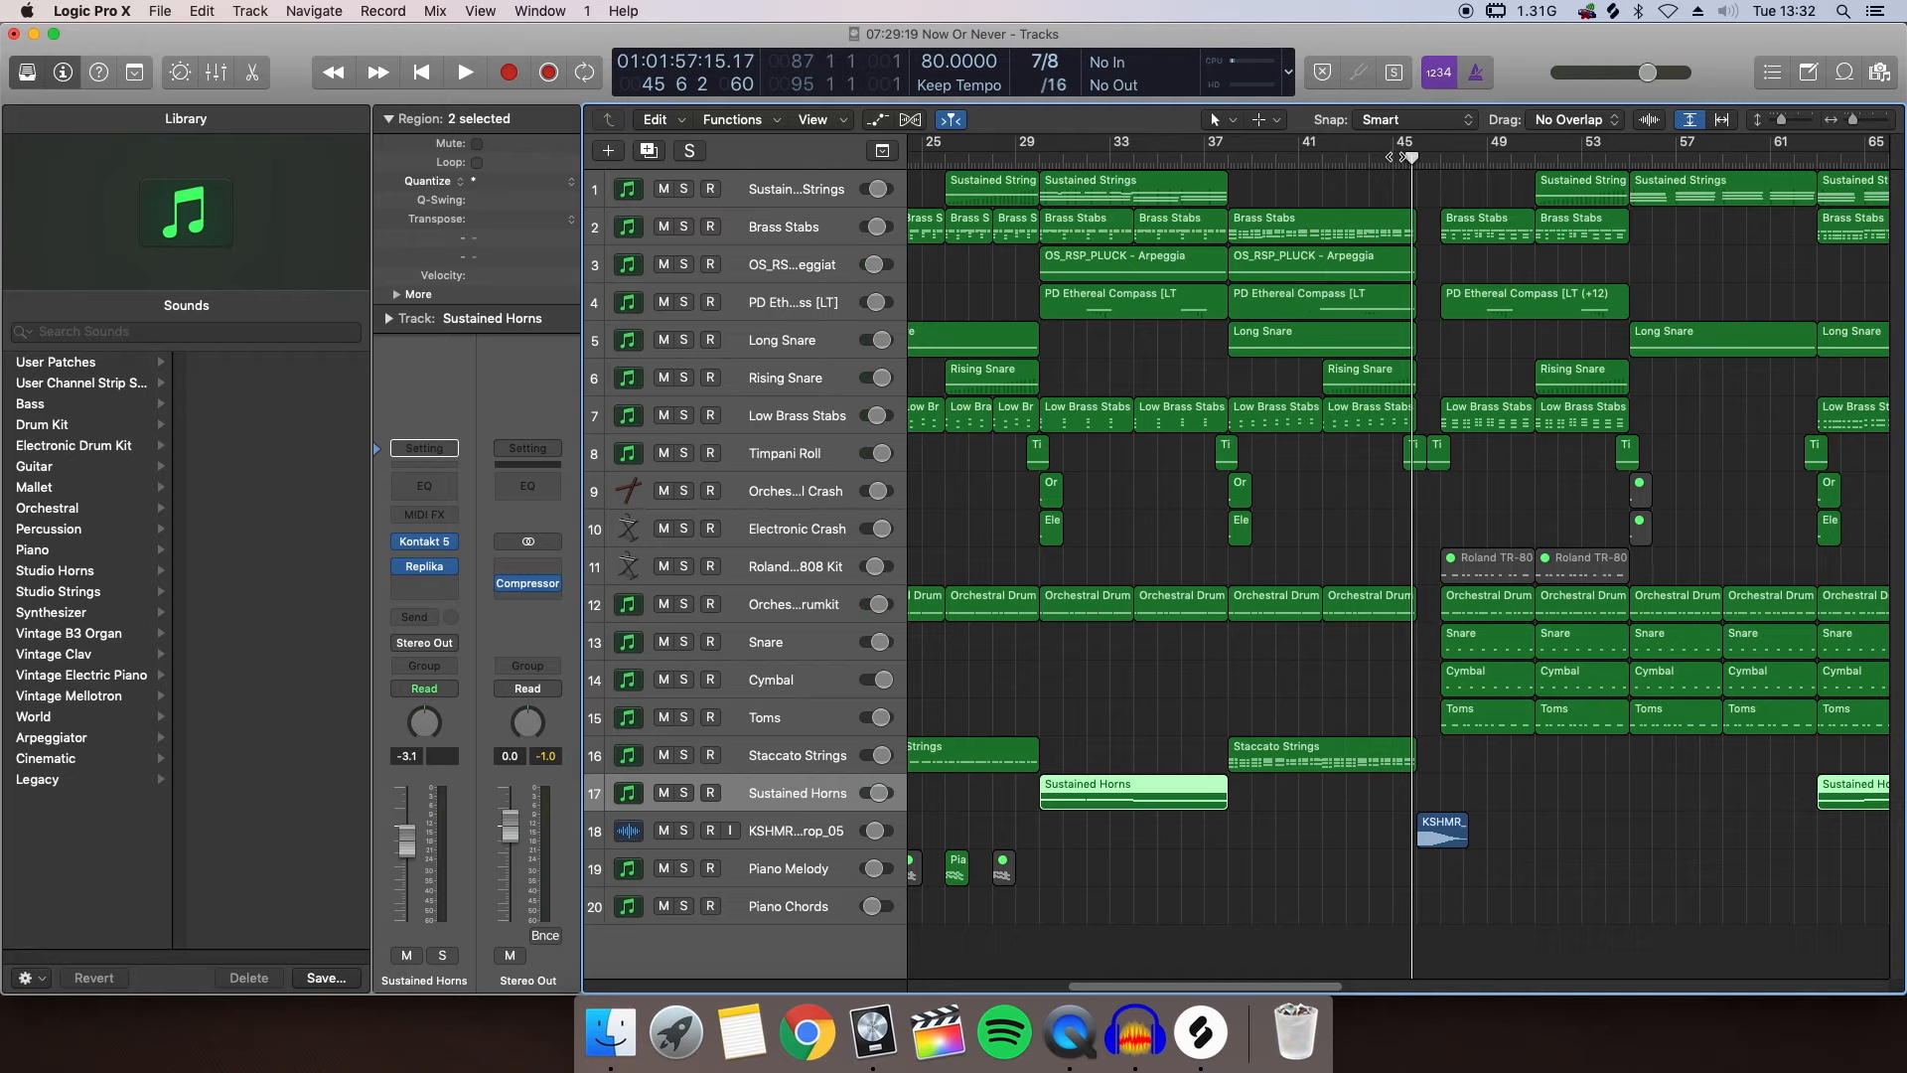
# Zoom in on the timeline around bar 45 and play the transition from bar 45 into bar 46
pyautogui.click(1391, 161)
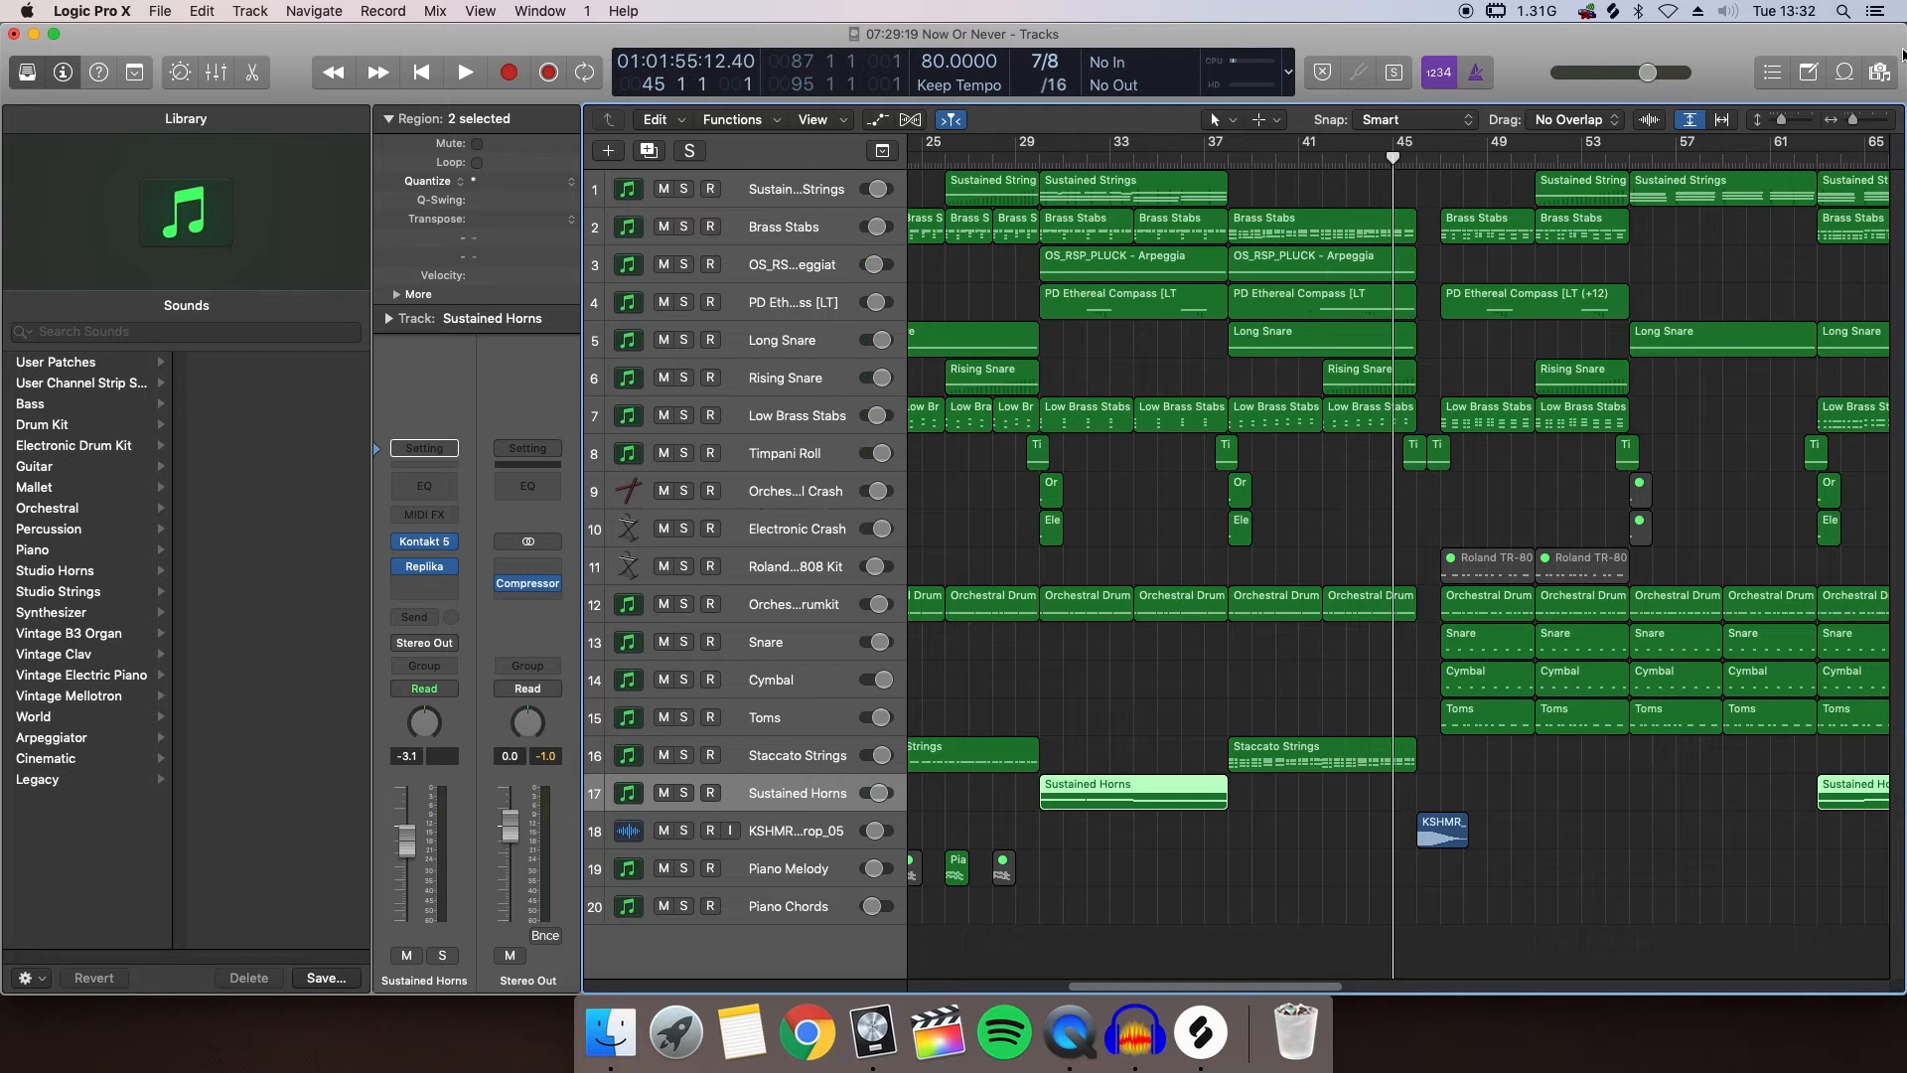
pyautogui.moveTo(1854, 123); pyautogui.dragTo(1860, 127)
pyautogui.press('space')
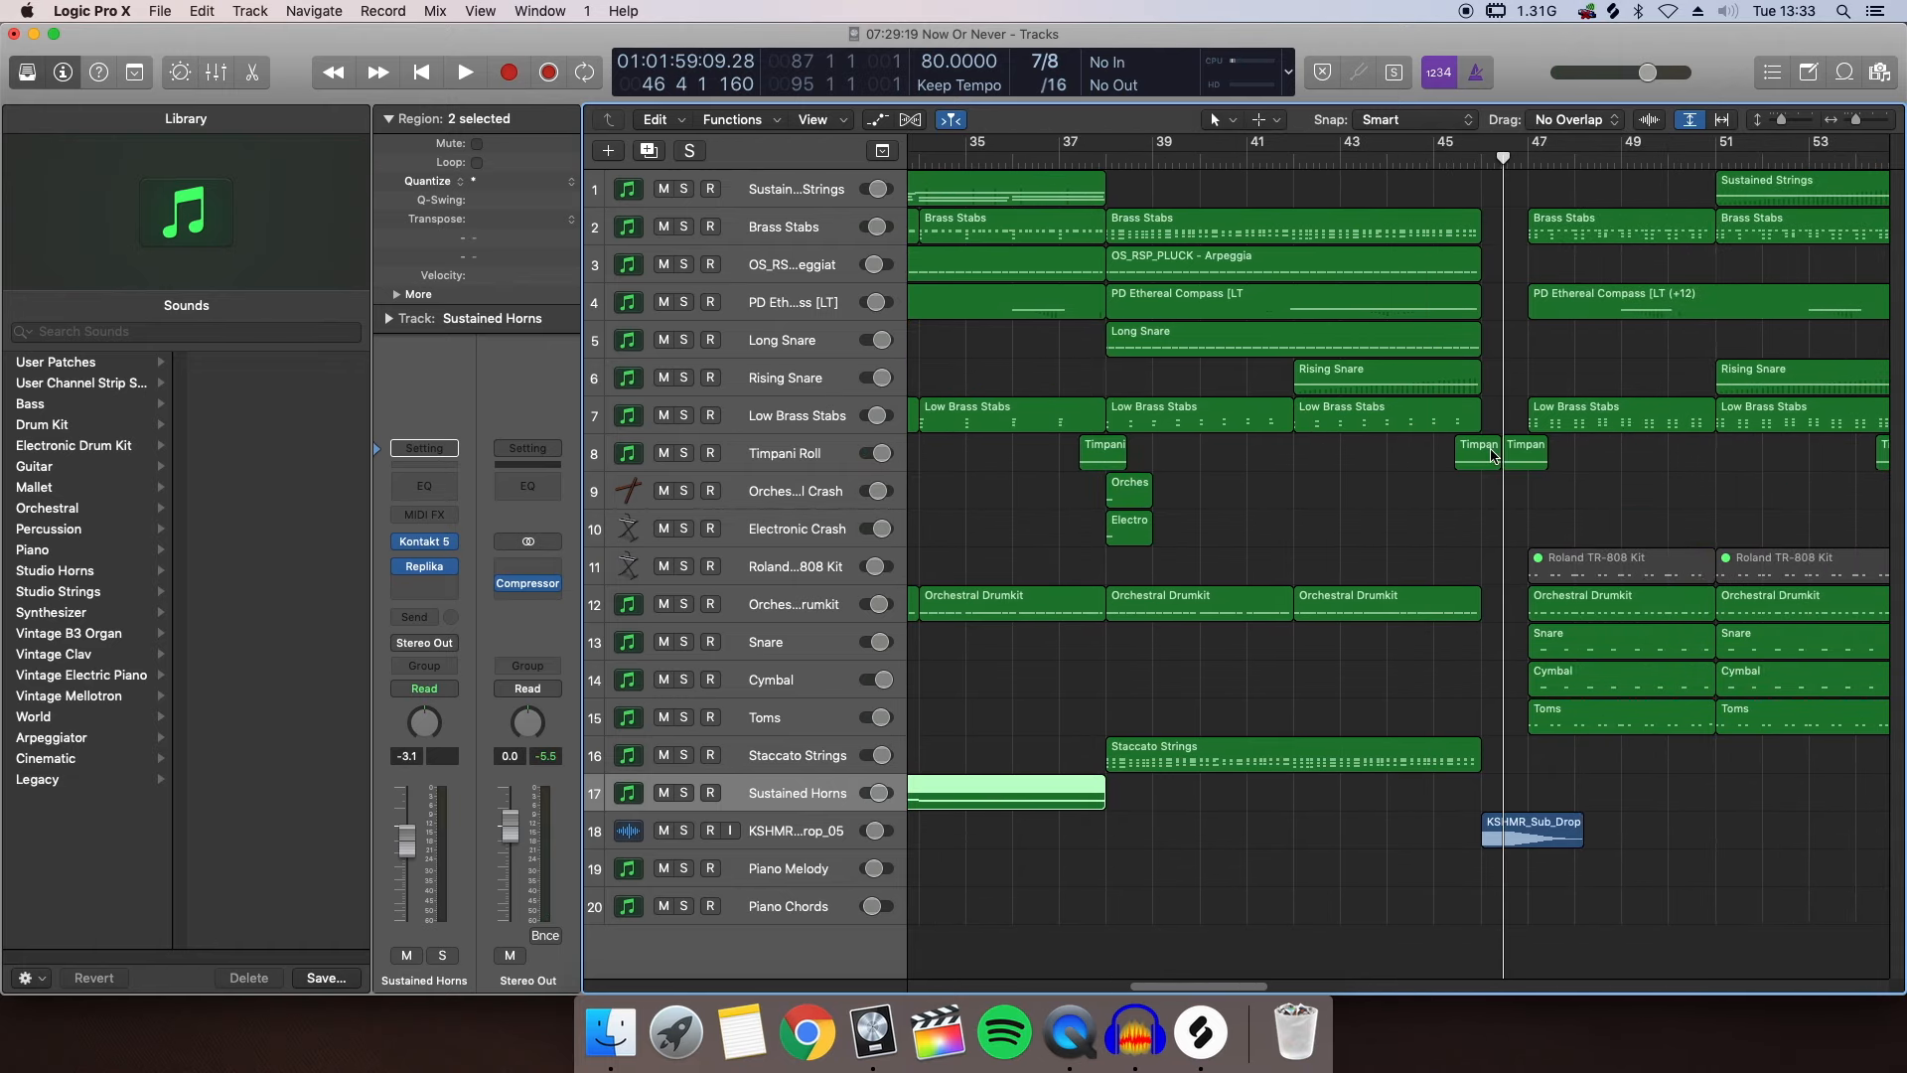
# Select the KSHMR_Sub_Drop audio region at bar 46 and play that passage to the end of the bar
pyautogui.click(1511, 837)
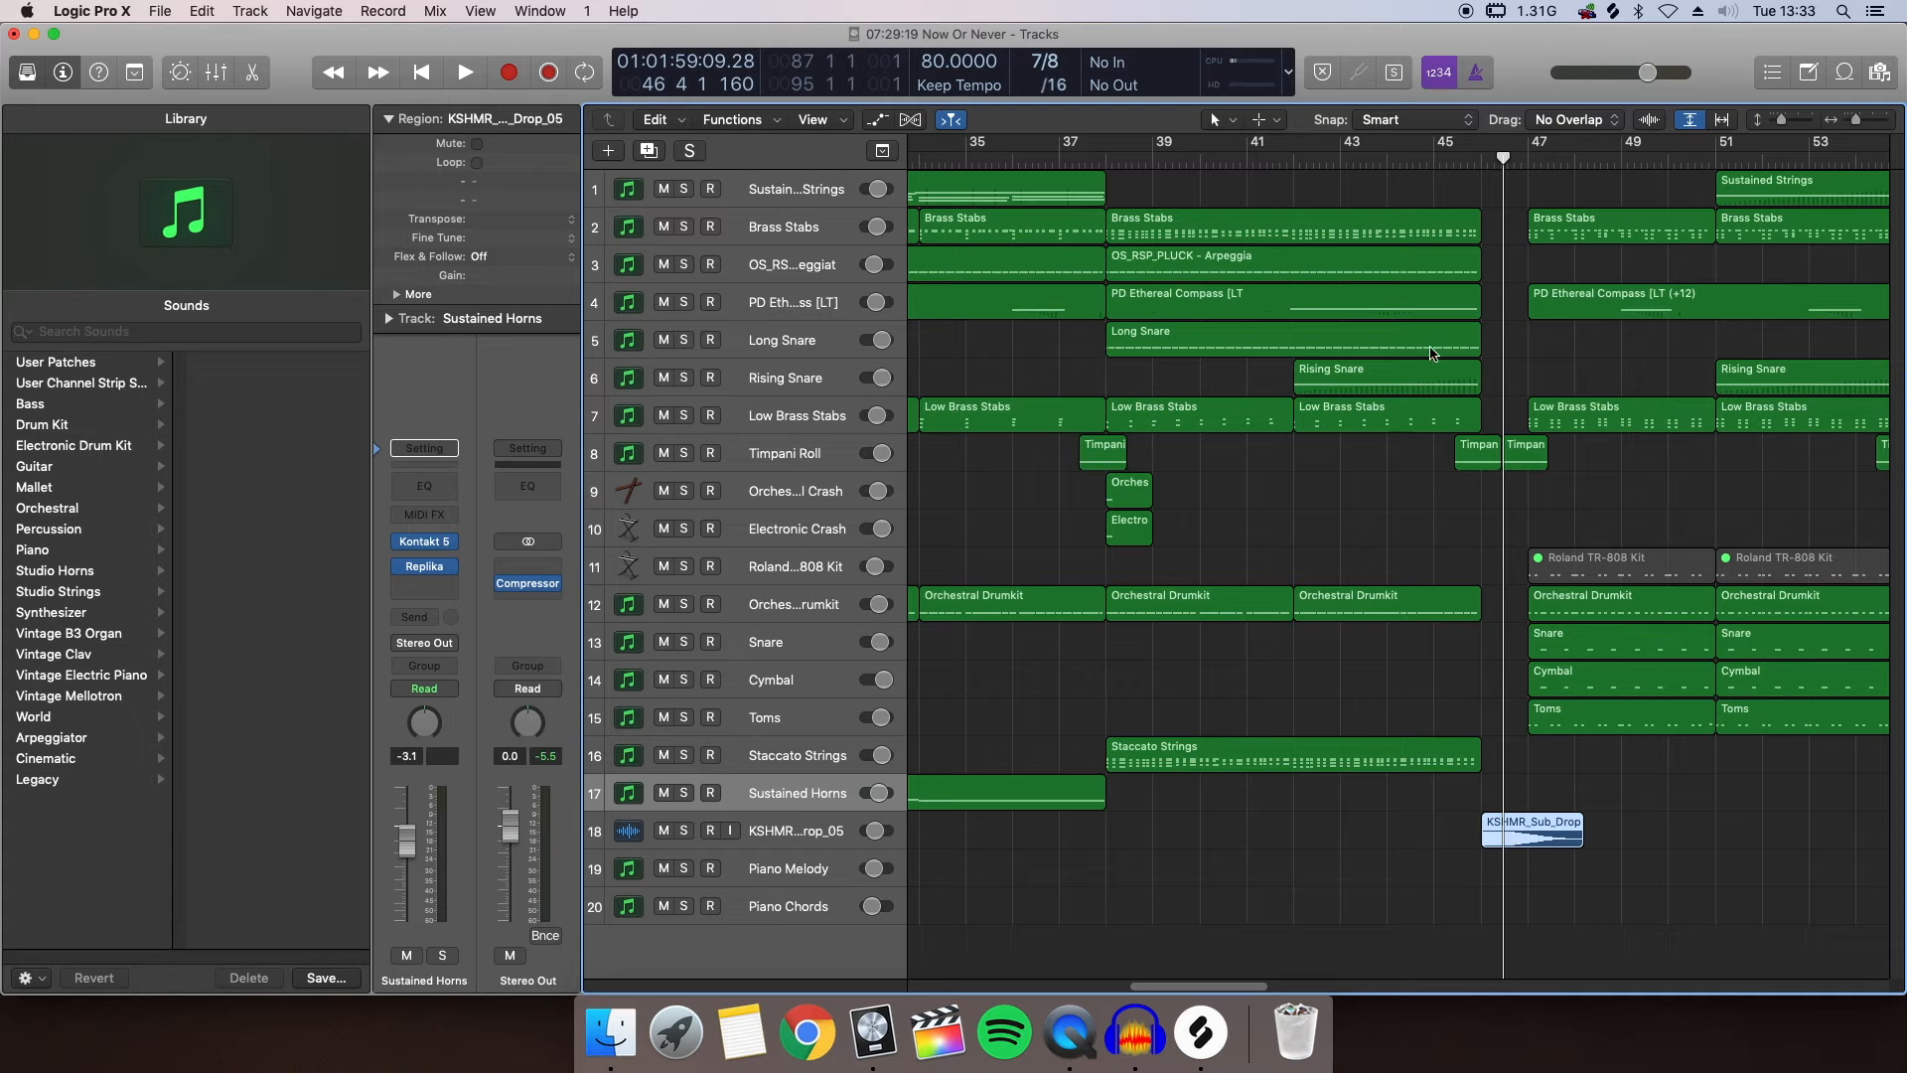
pyautogui.press('space')
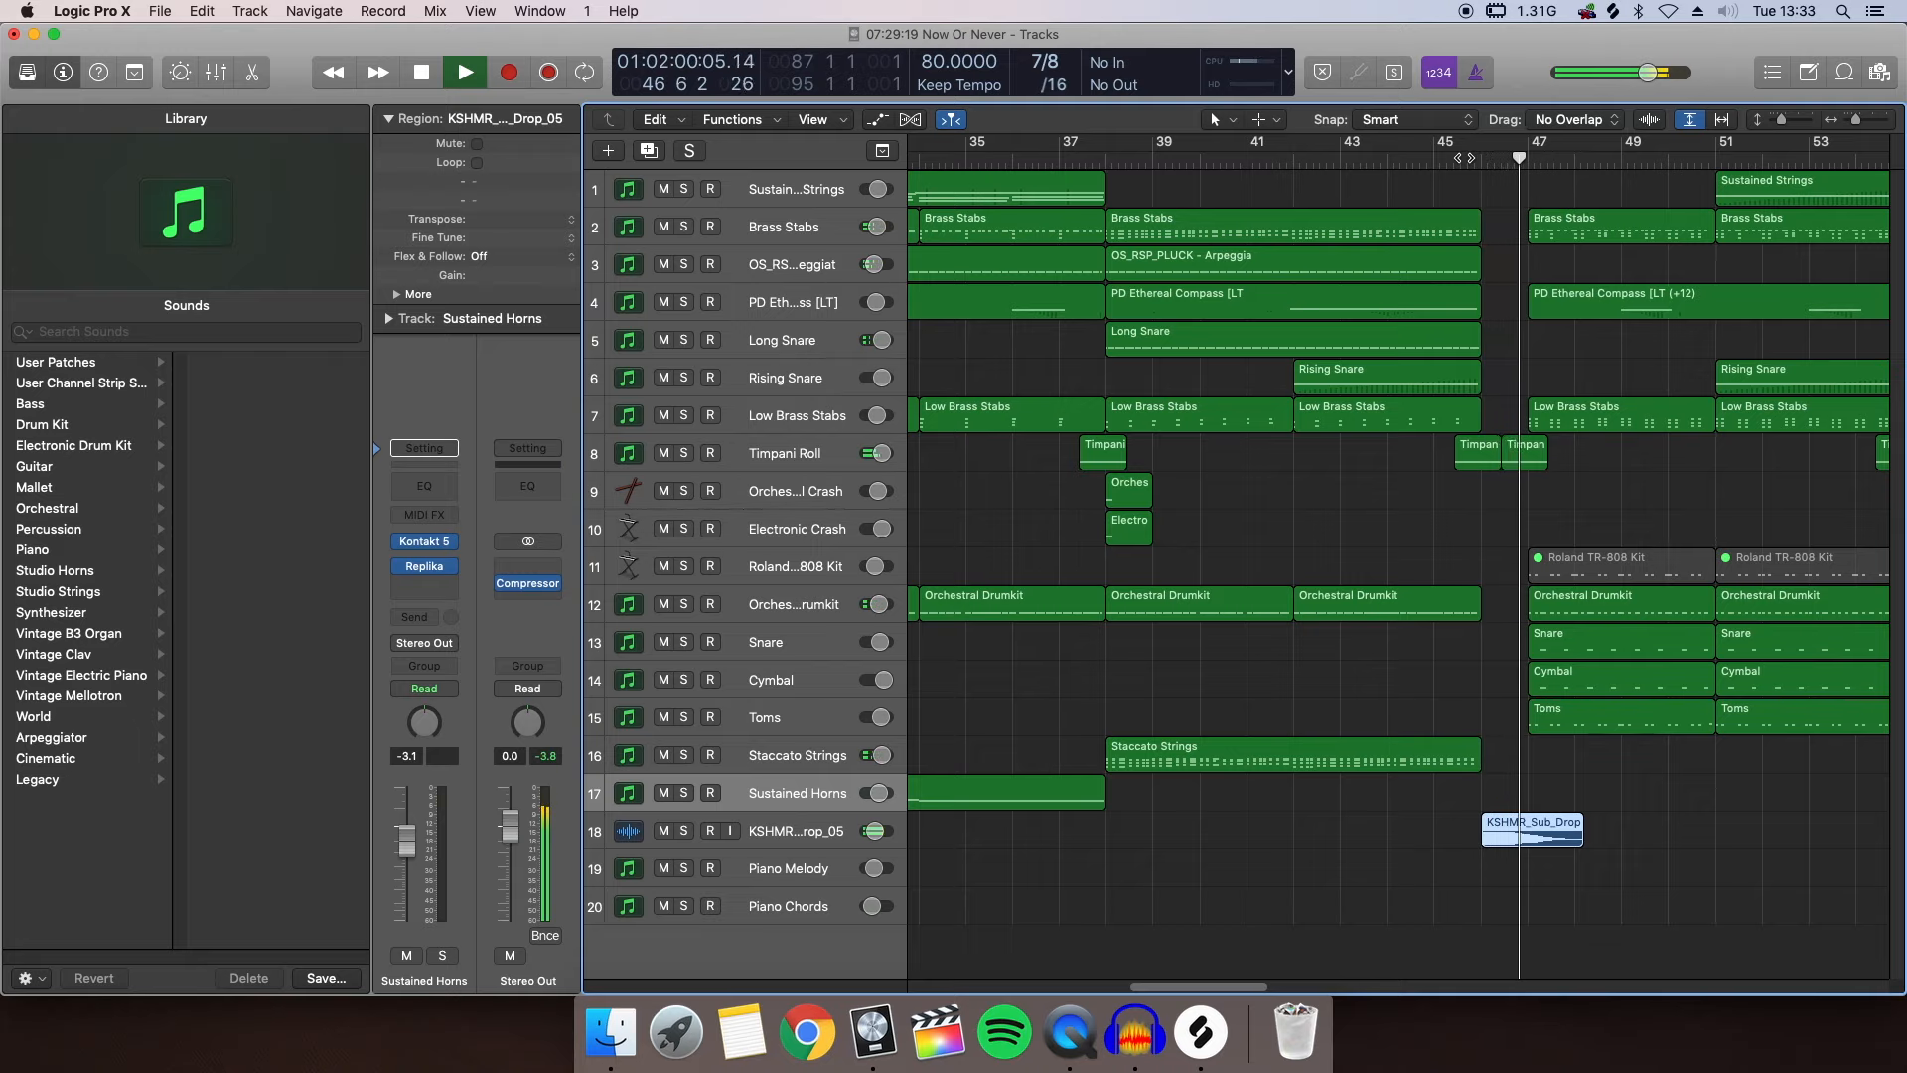
pyautogui.press('space')
# Solo the Orchestral Drumkit track and play it from just before bar 47 into bar 48
pyautogui.hscroll(10, 1535, 367)
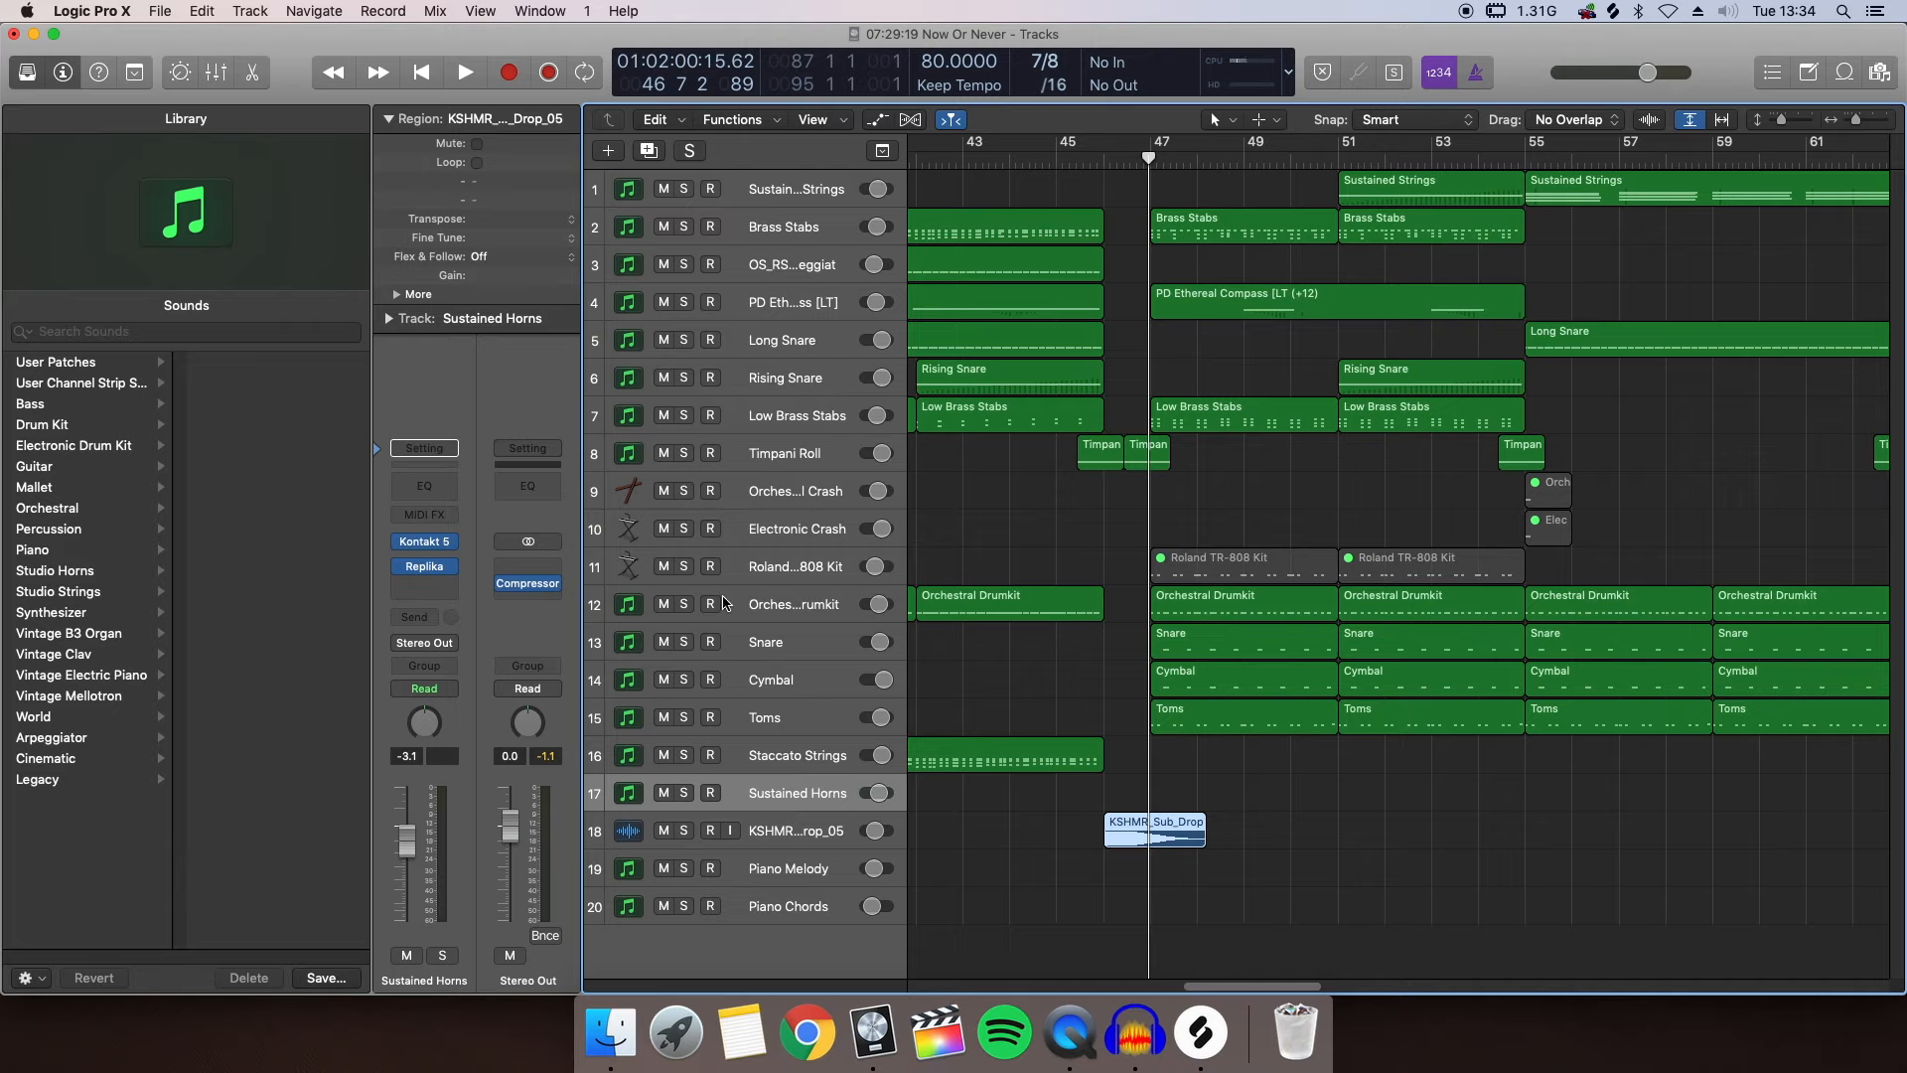
pyautogui.click(683, 606)
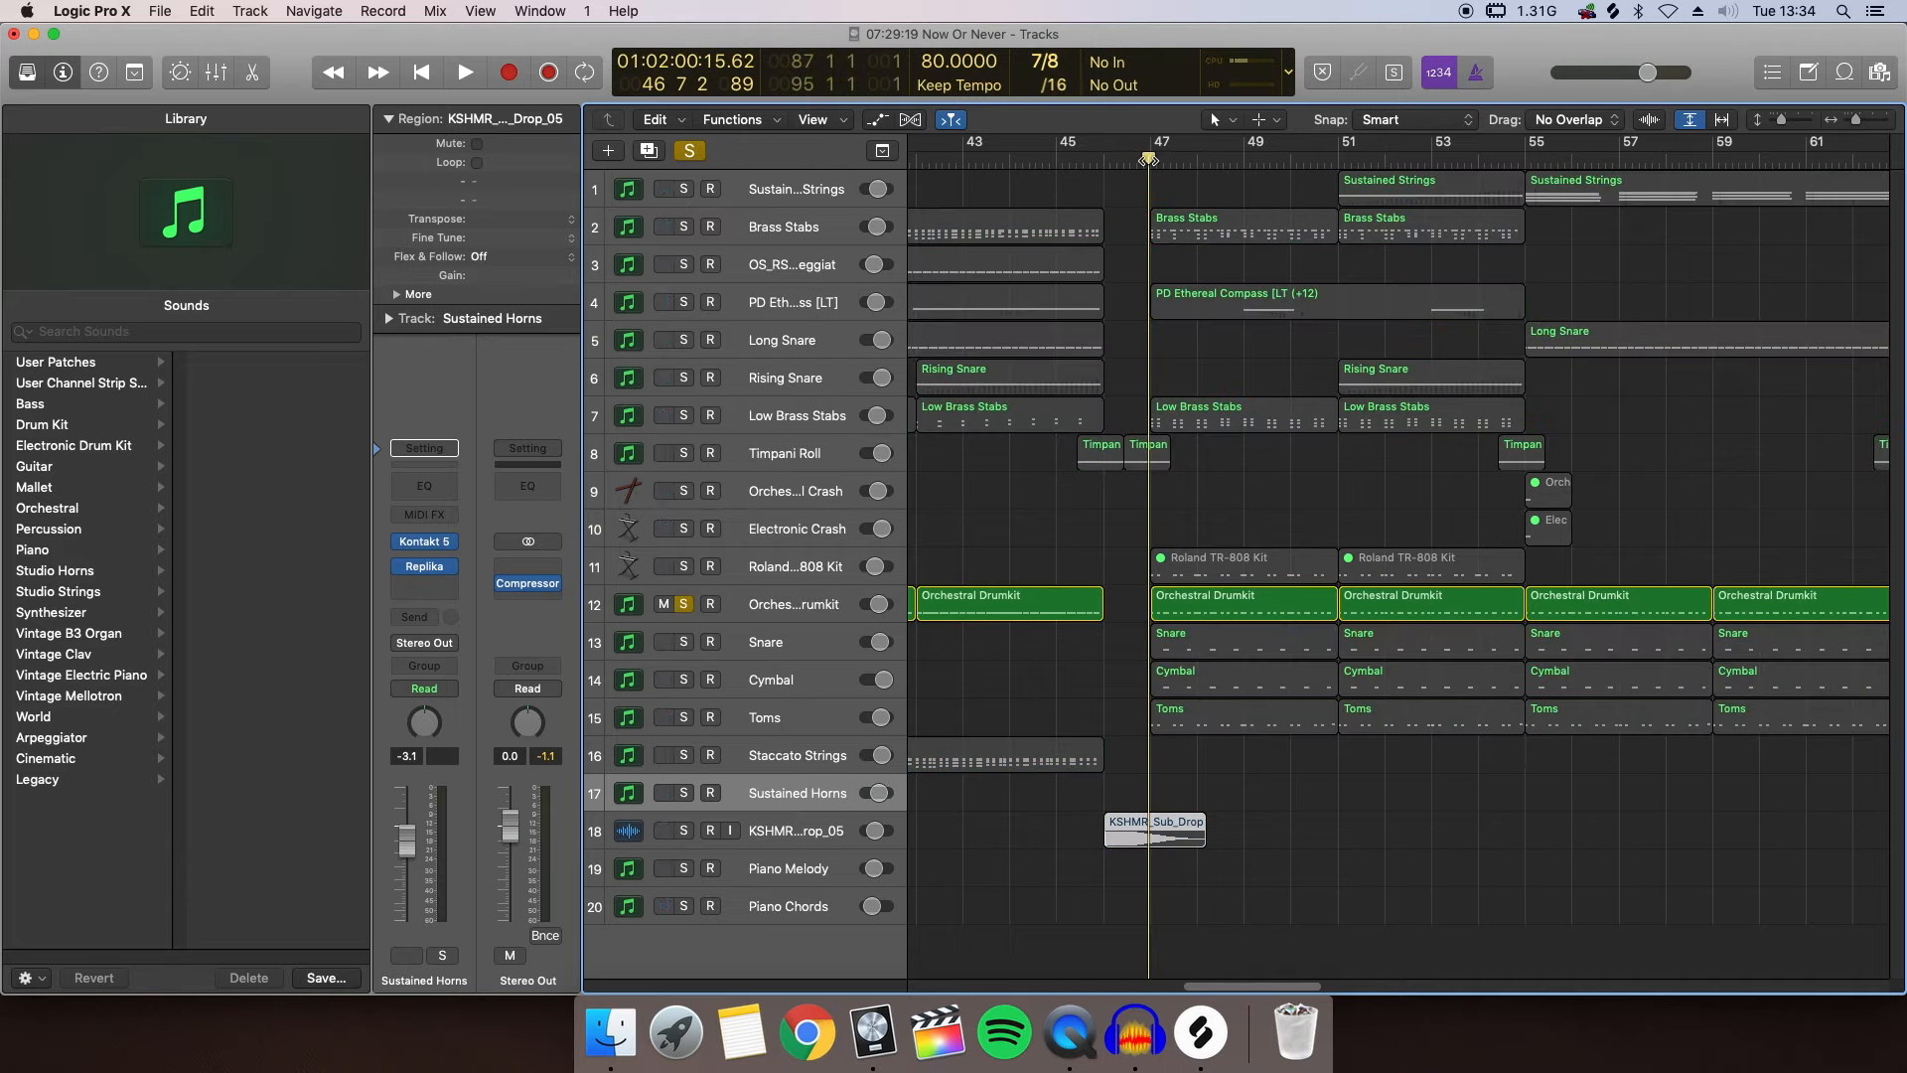
pyautogui.press('space')
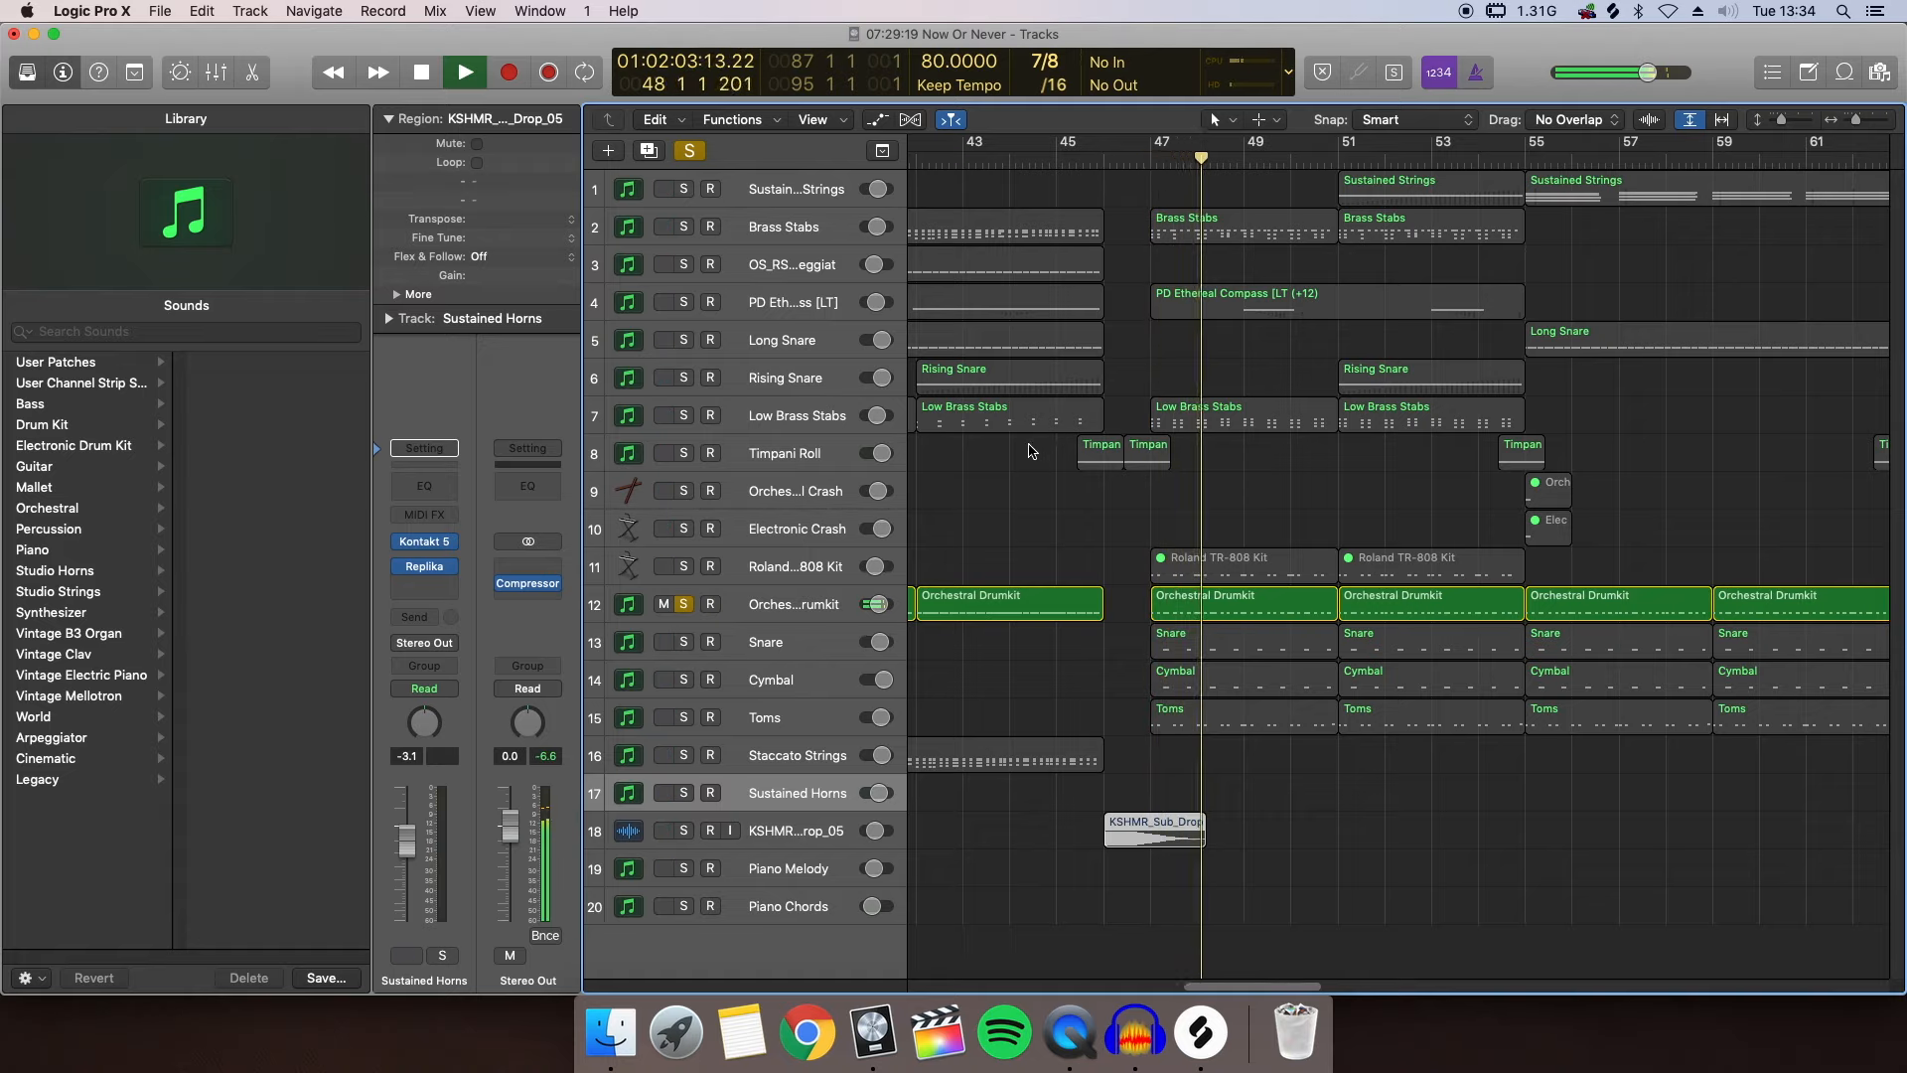
pyautogui.press('space')
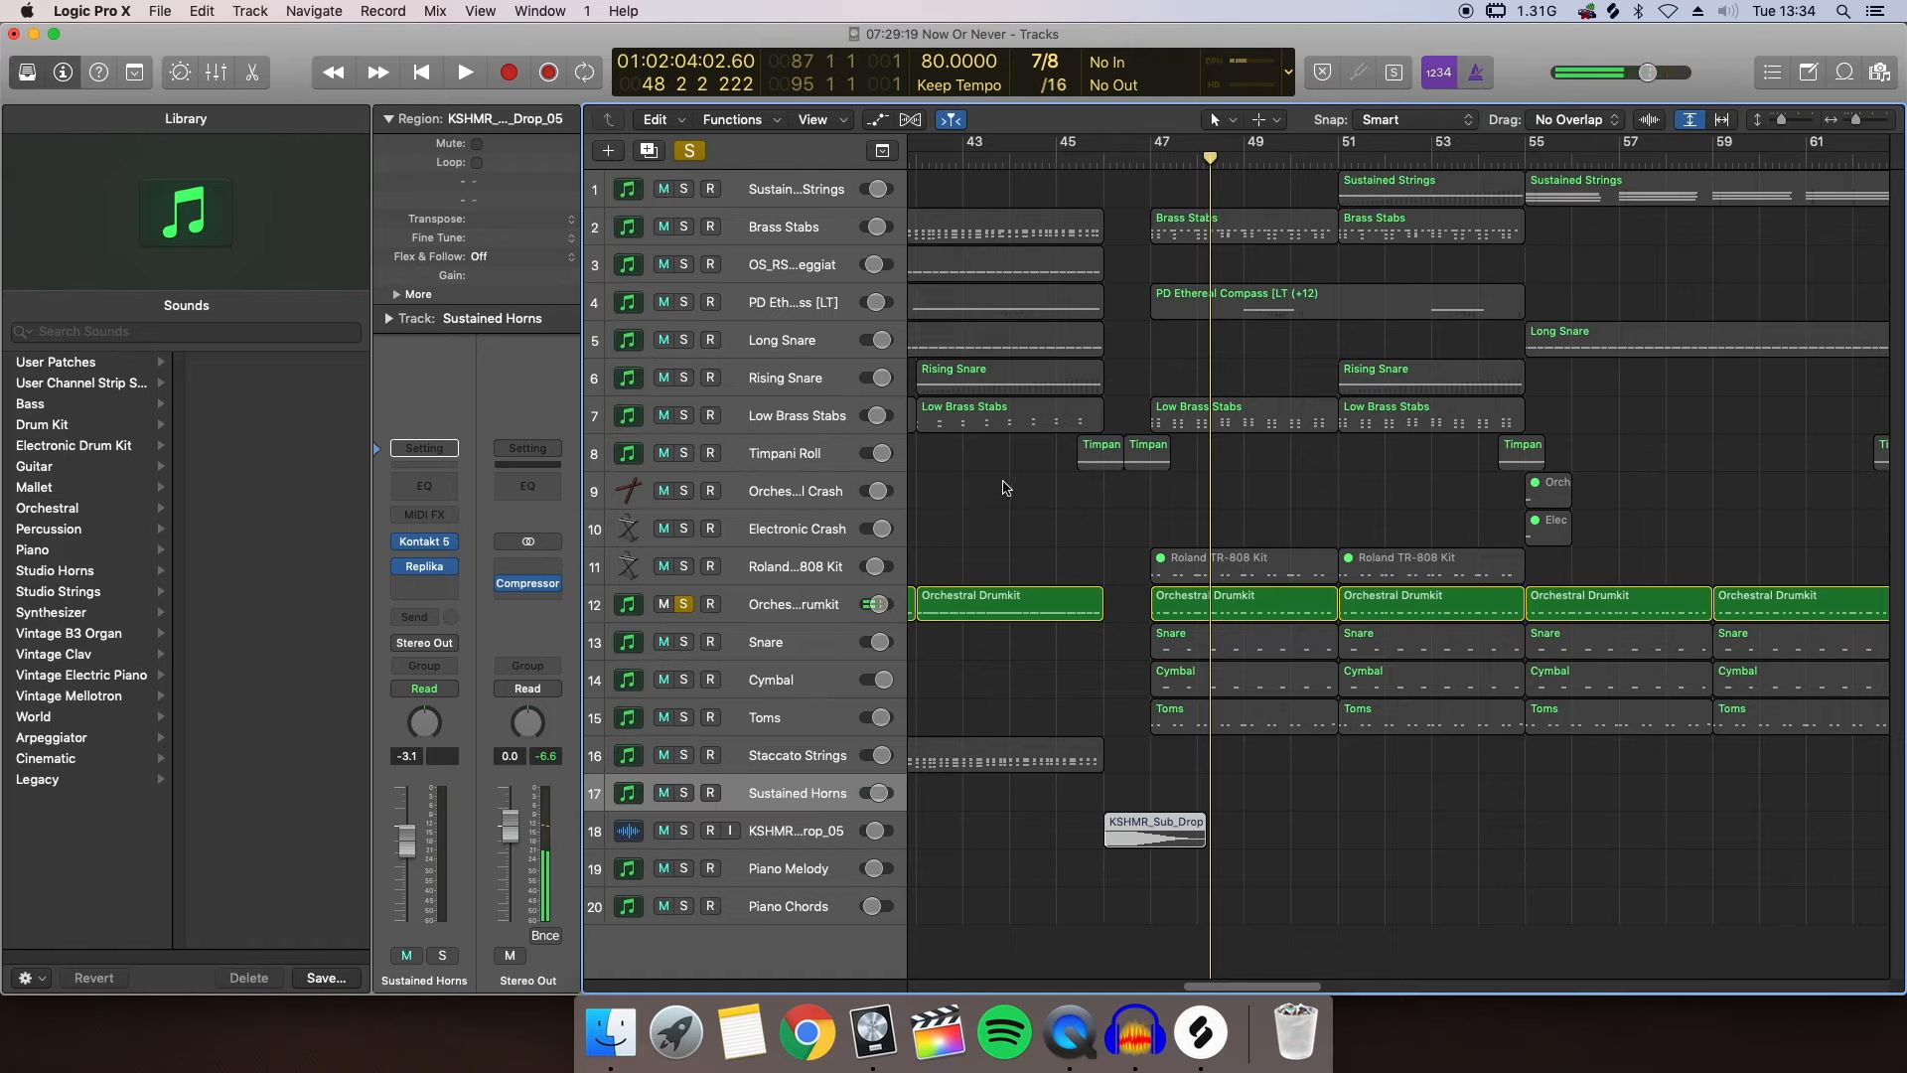
# Add the Snare track to the solo and play both drum parts from about bar 47 into bar 48
pyautogui.click(685, 643)
pyautogui.press('space')
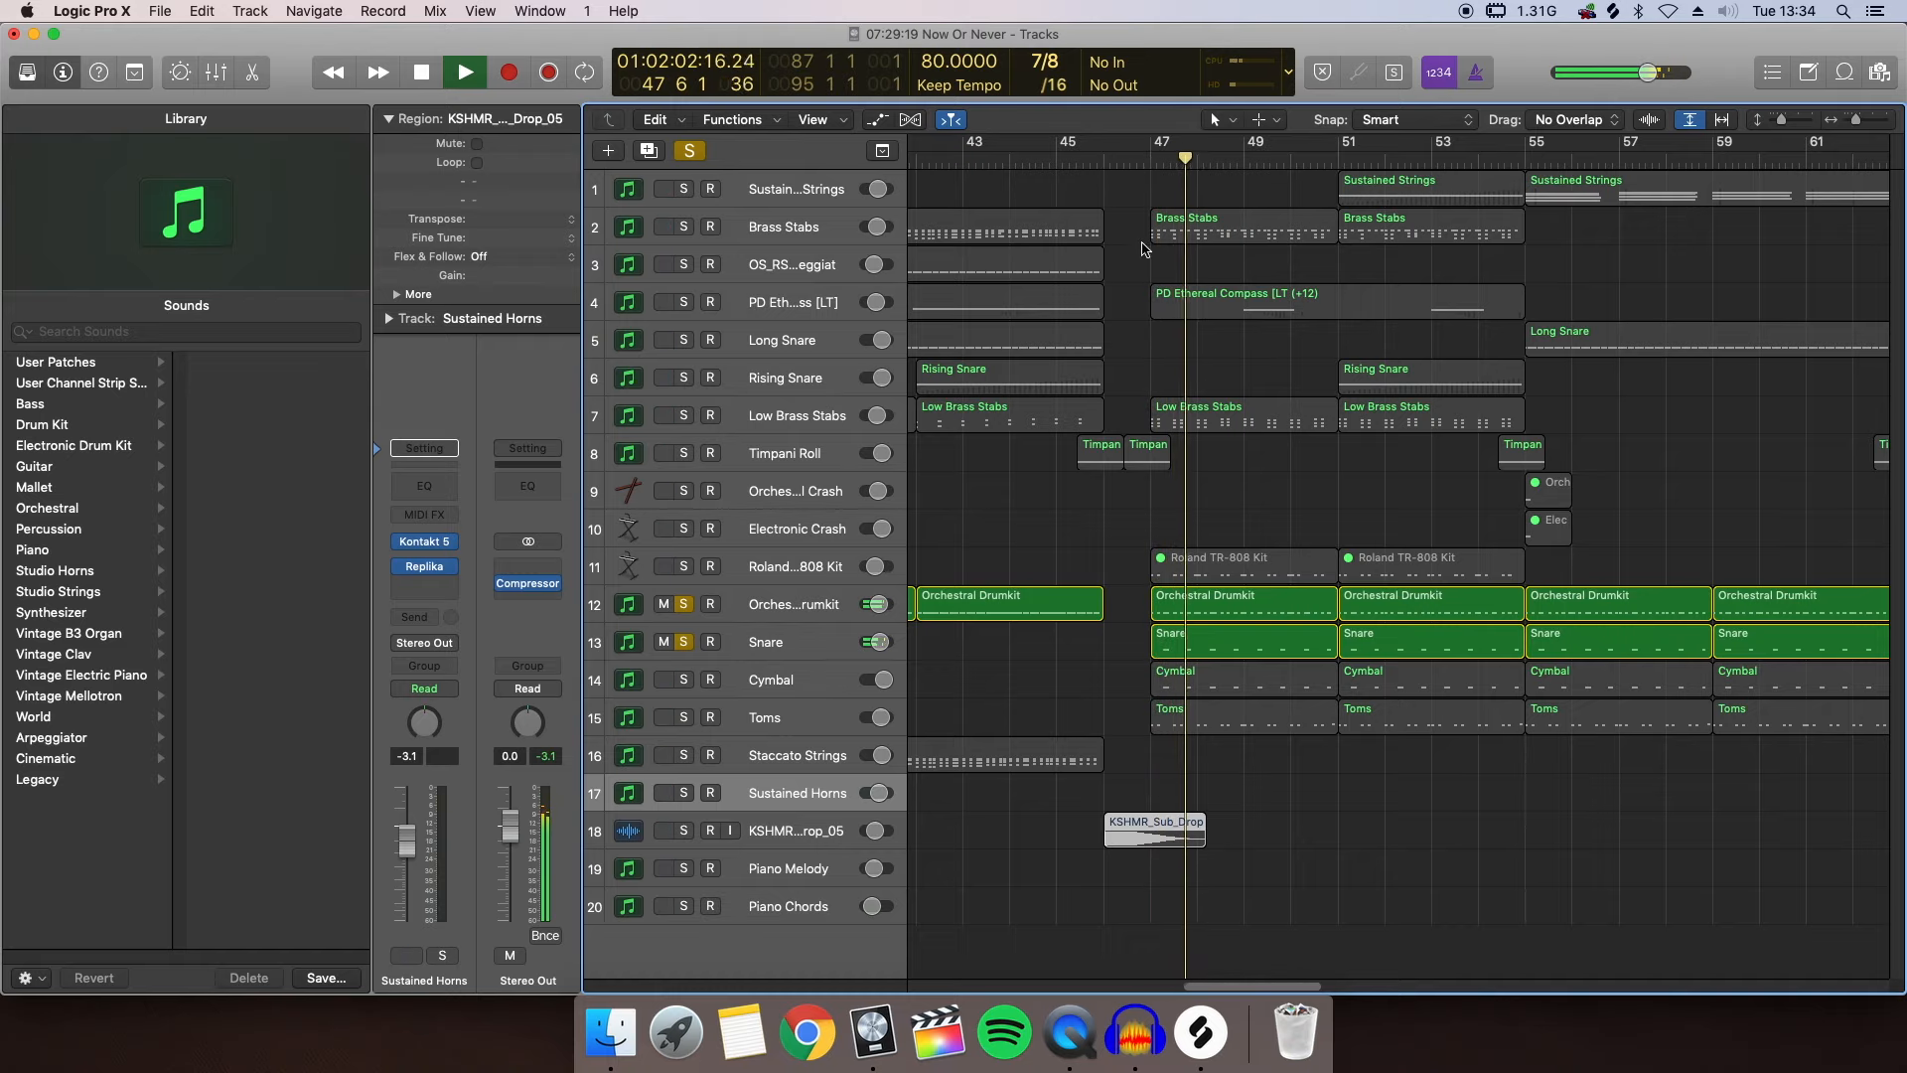
pyautogui.press('space')
# Add the Cymbal track to the soloed drums and play them from about bar 47 into bar 48
pyautogui.click(684, 679)
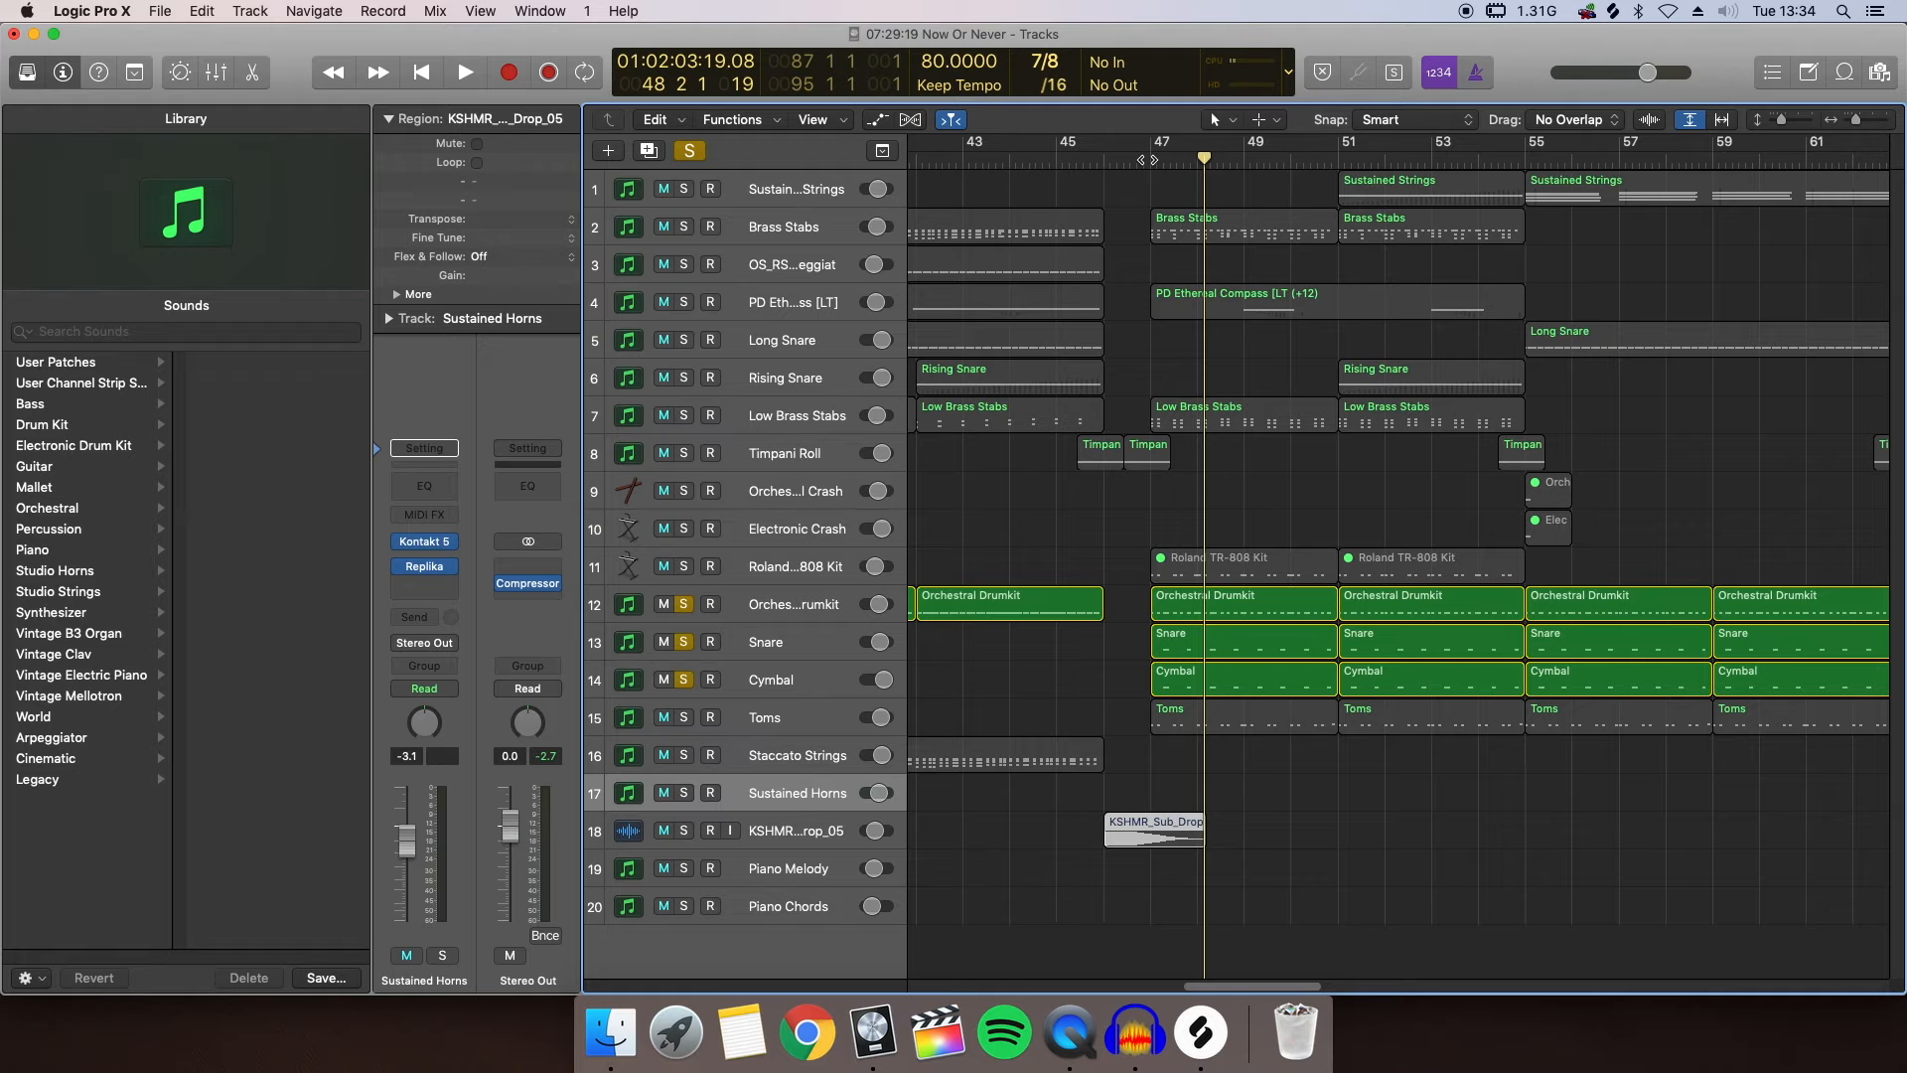
pyautogui.doubleClick(1147, 159)
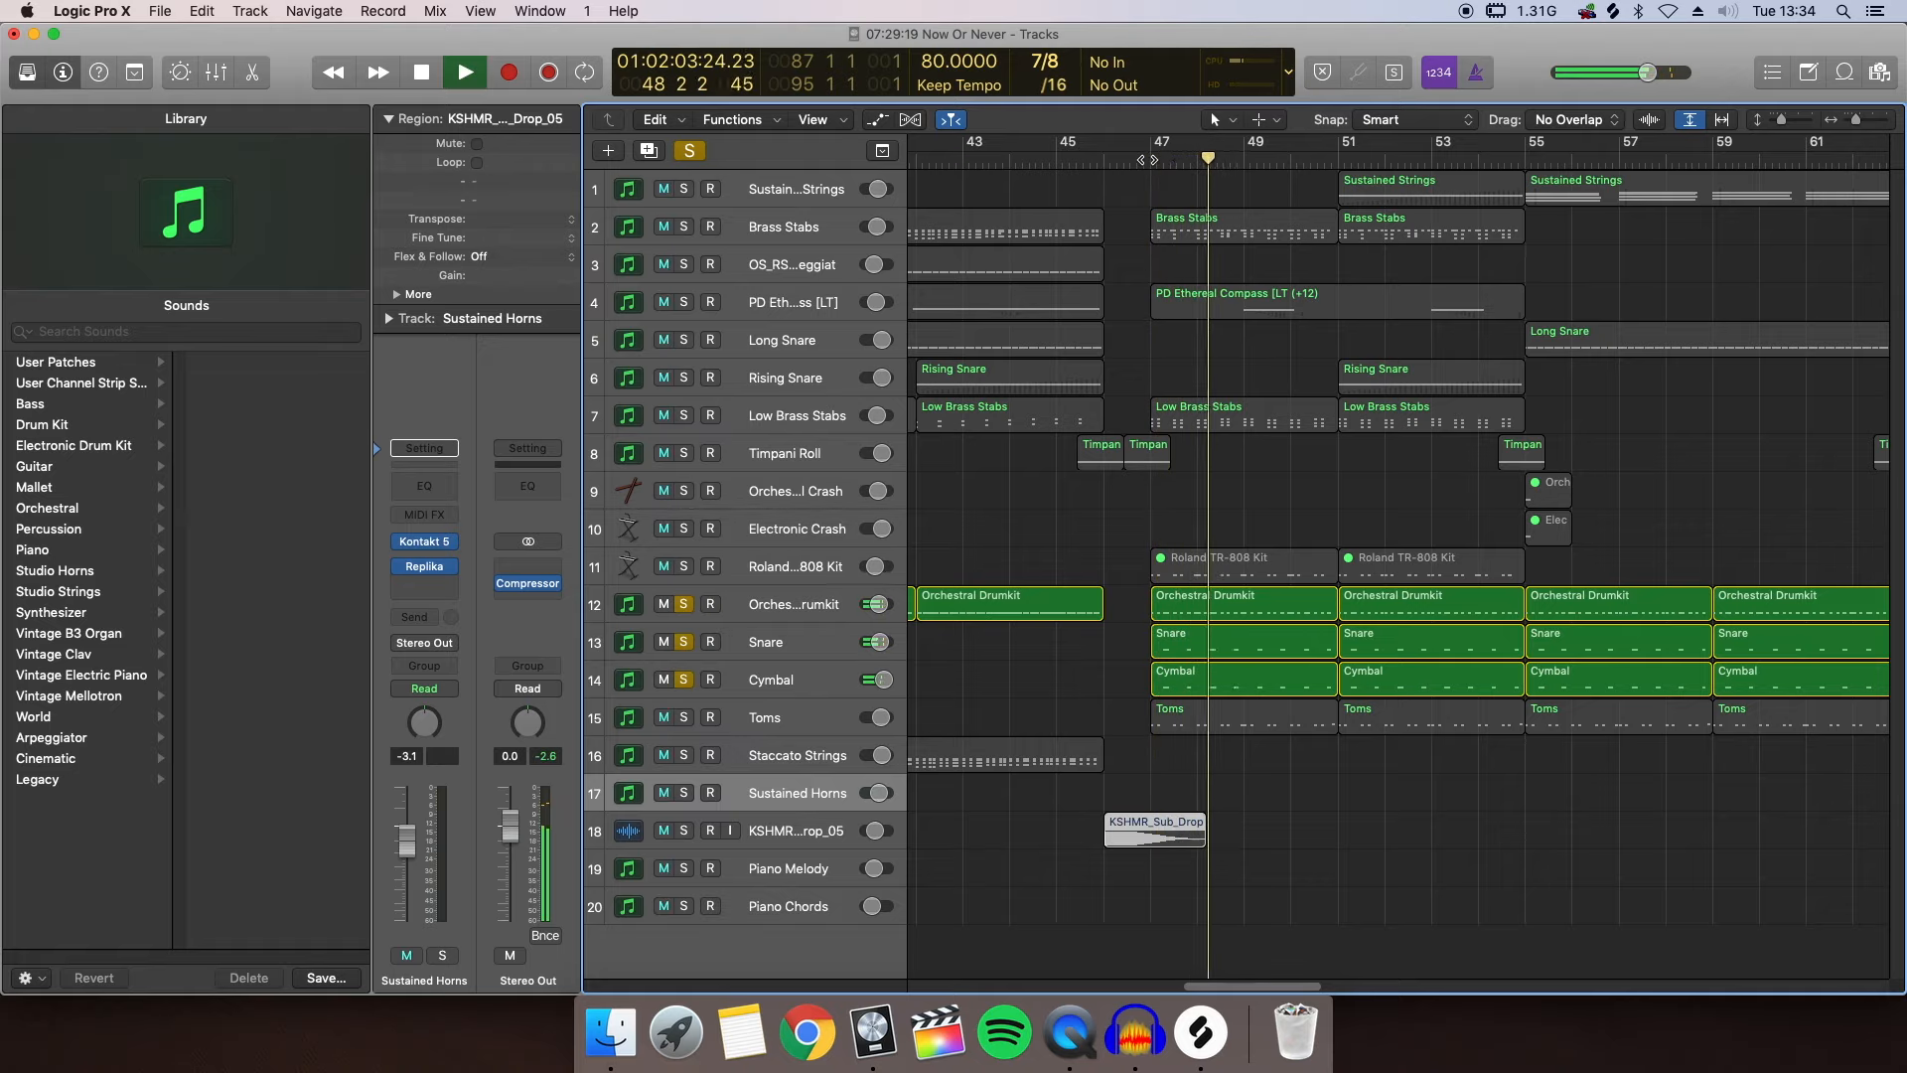
pyautogui.press('space')
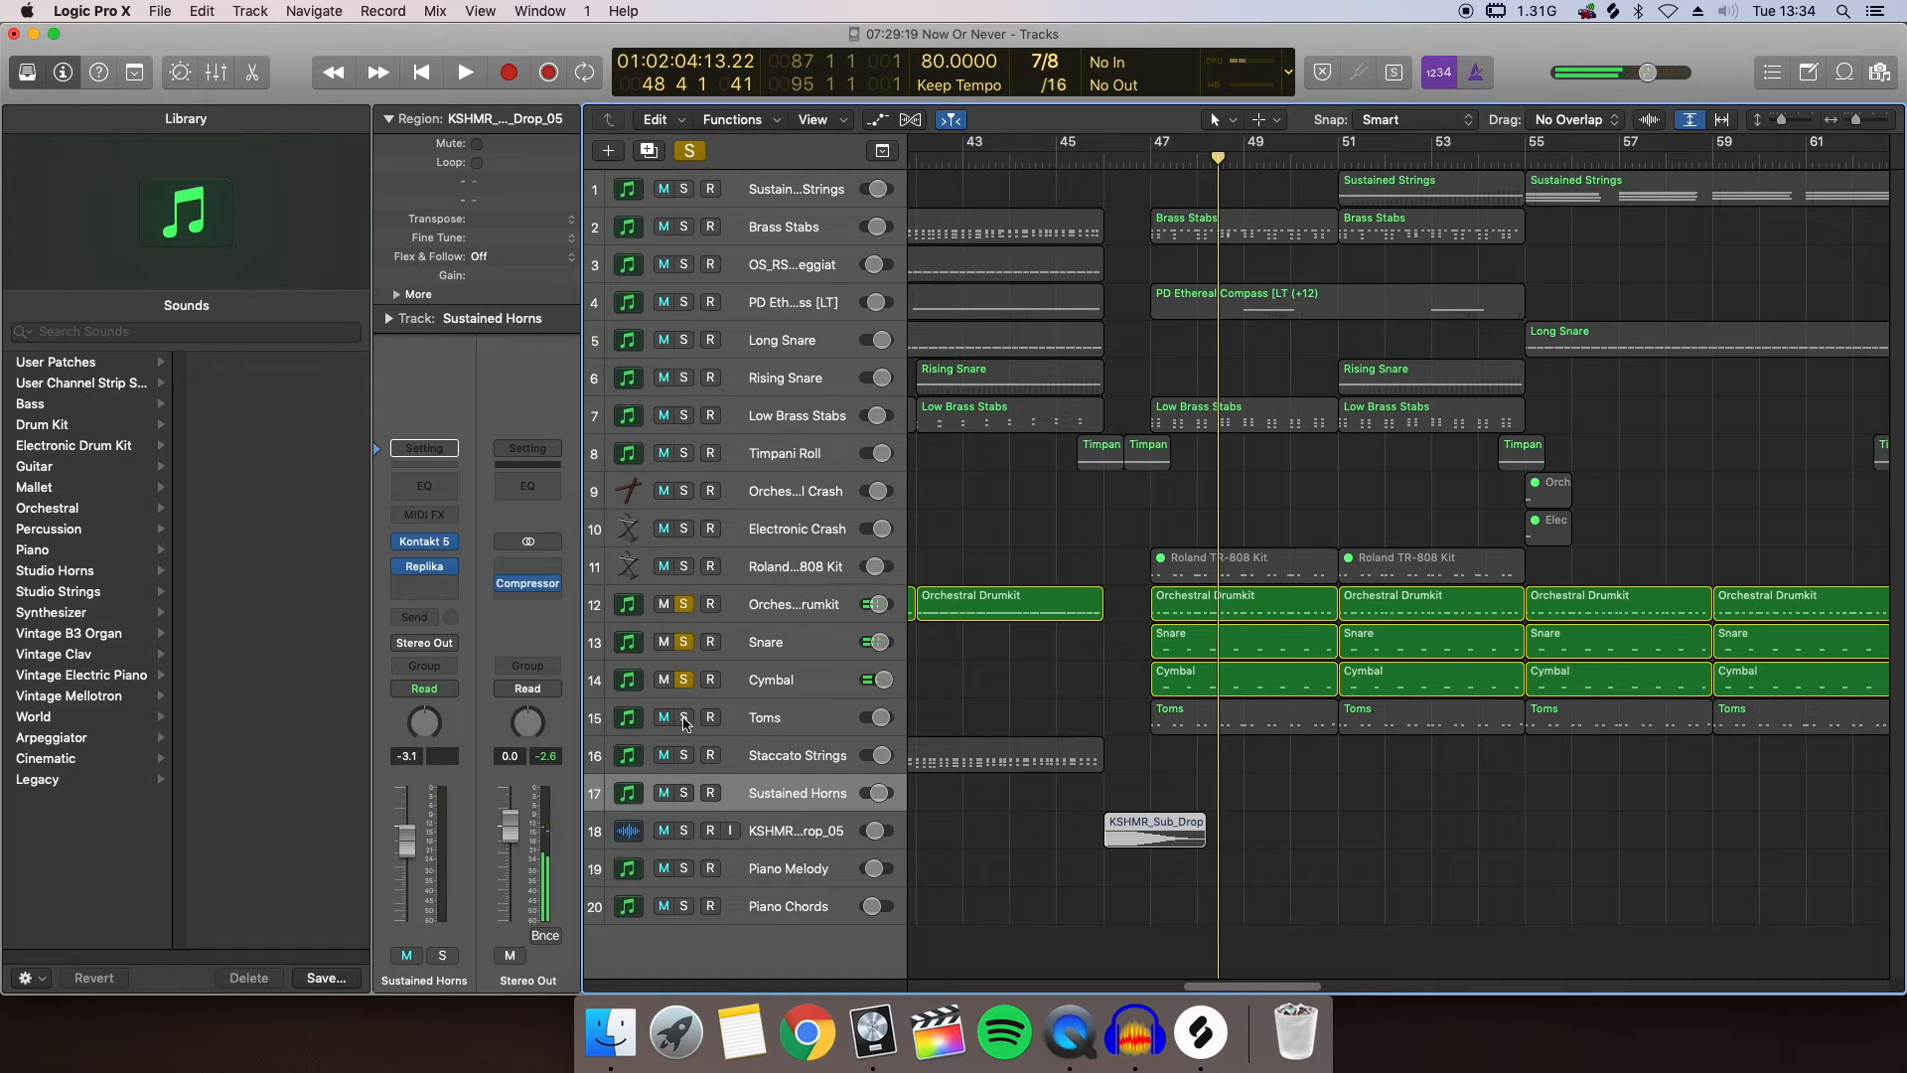
# Add the Toms track to the solo and play all four drum parts from about bar 47 into bar 48
pyautogui.click(684, 717)
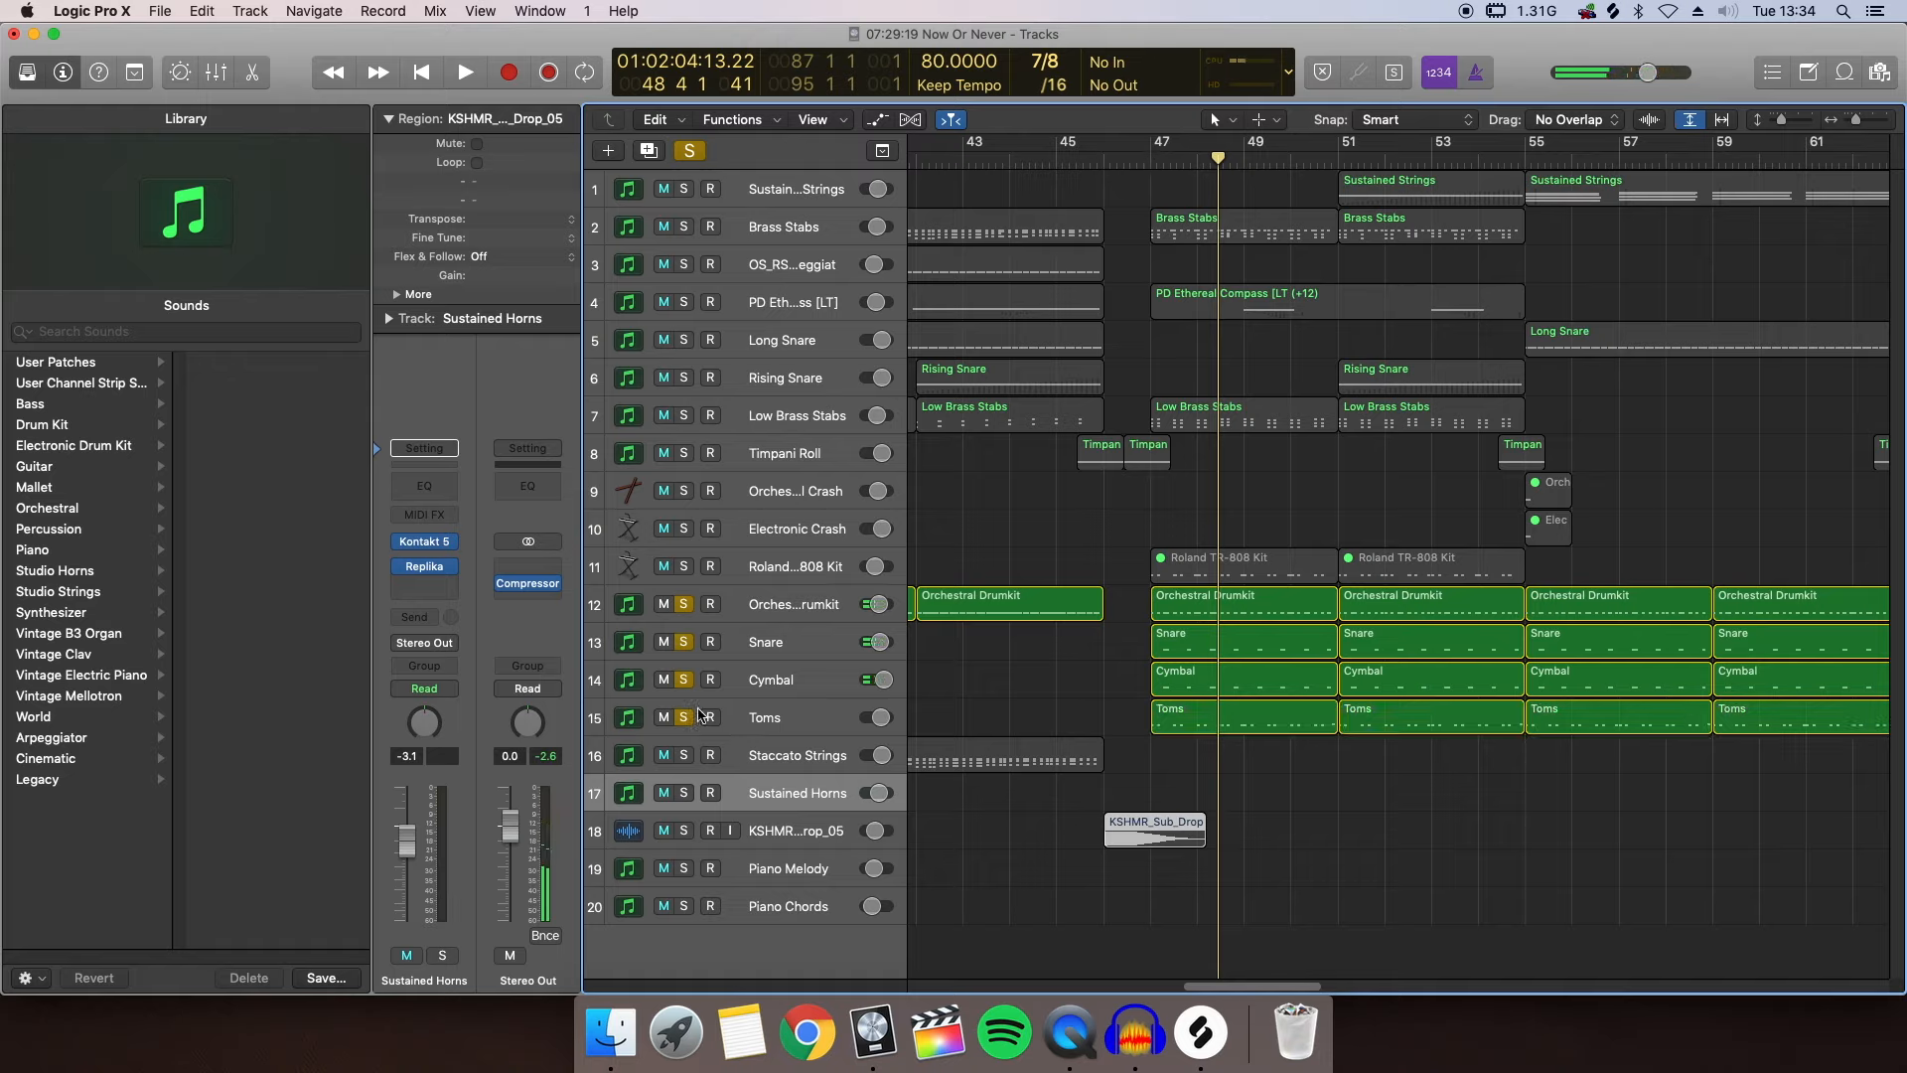
pyautogui.click(1151, 159)
pyautogui.press('space')
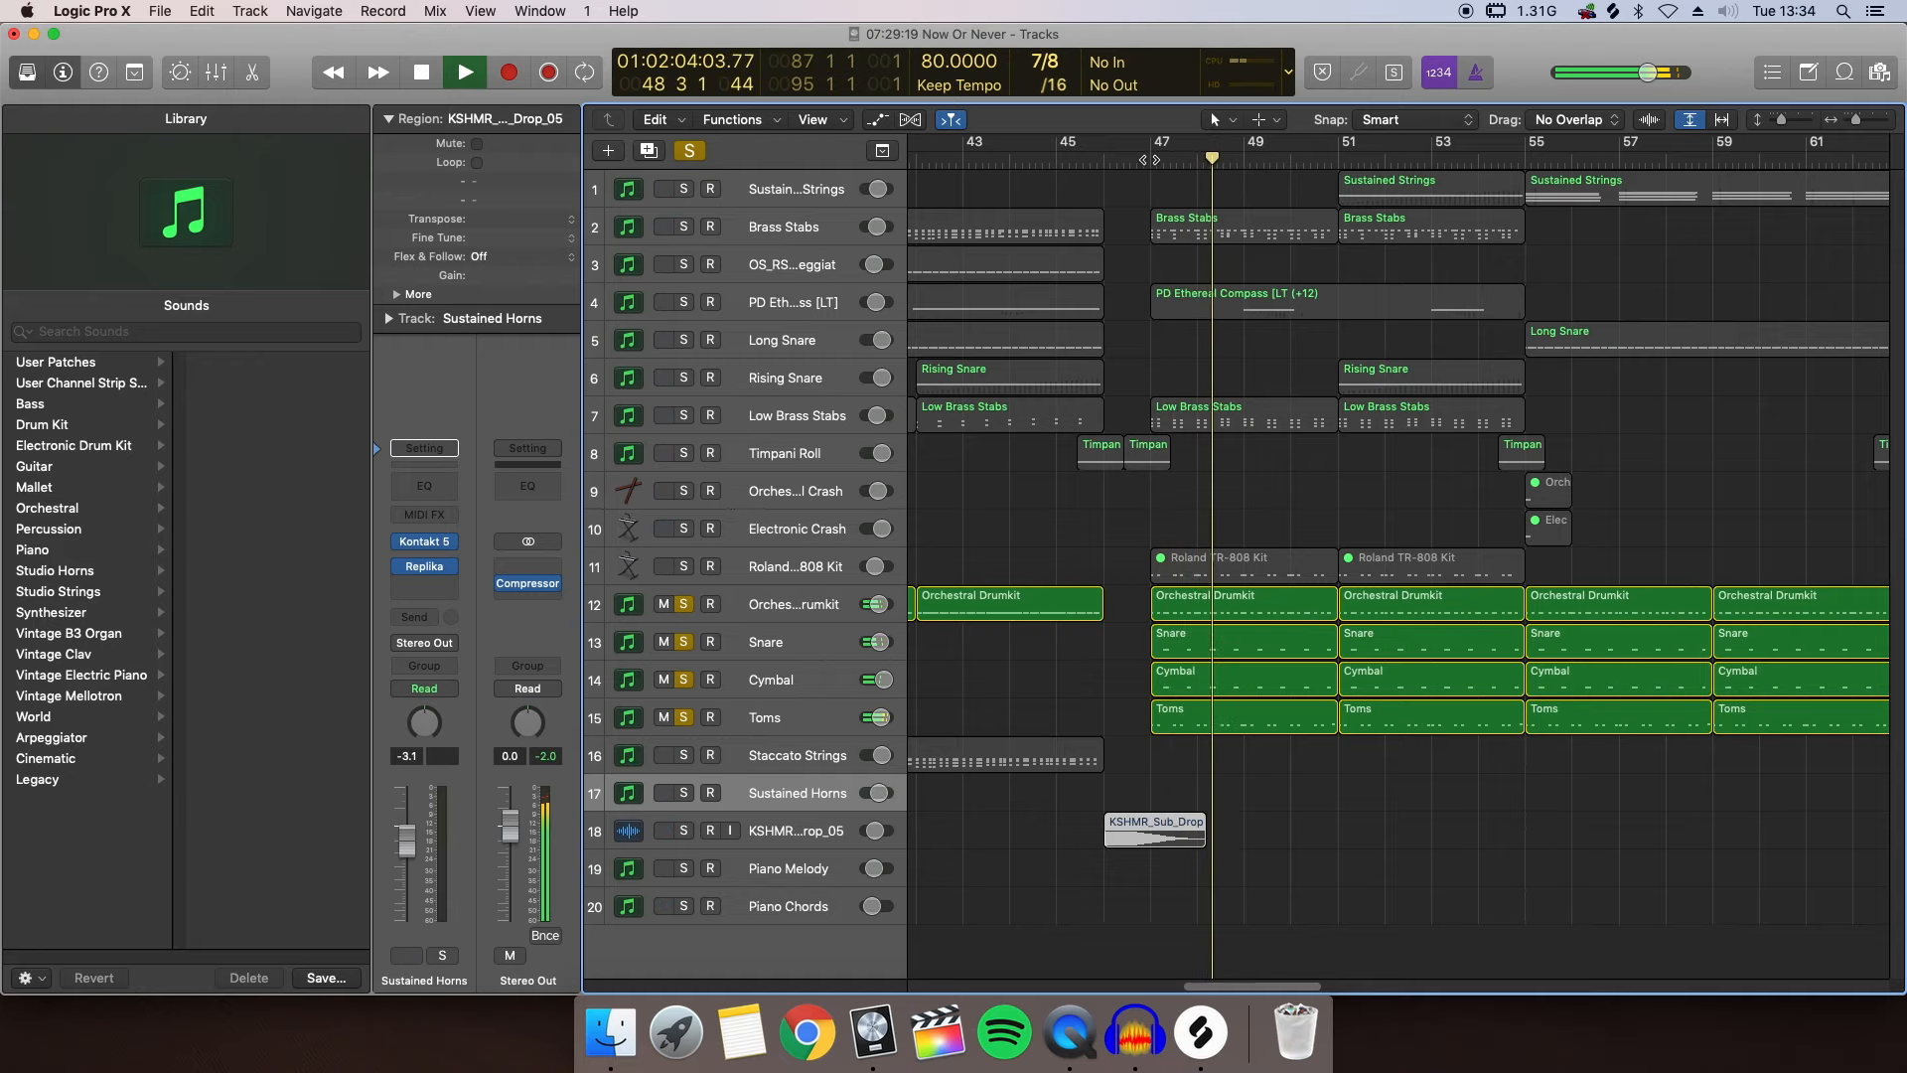
pyautogui.press('space')
# Turn off all track solos and play the full arrangement from about bar 46 to the end of bar 50
pyautogui.click(691, 151)
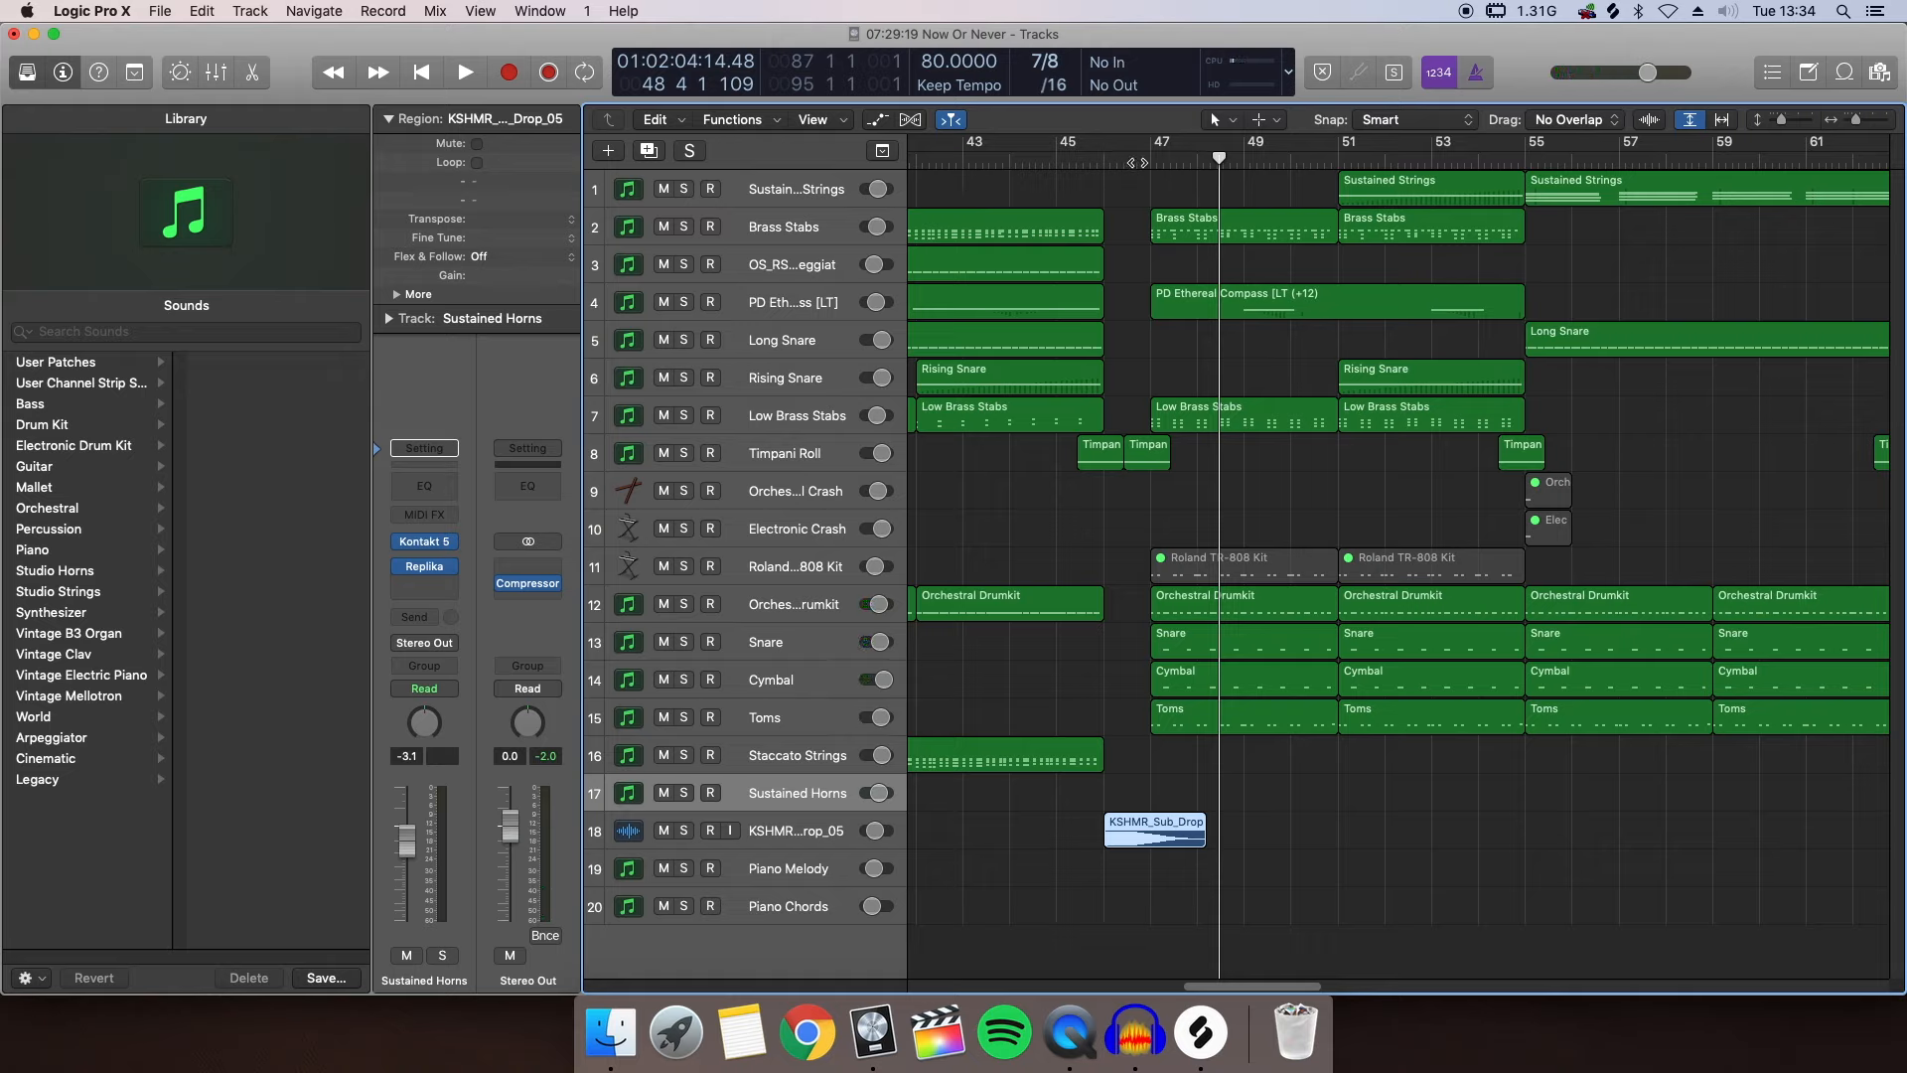
pyautogui.click(1122, 162)
pyautogui.press('space')
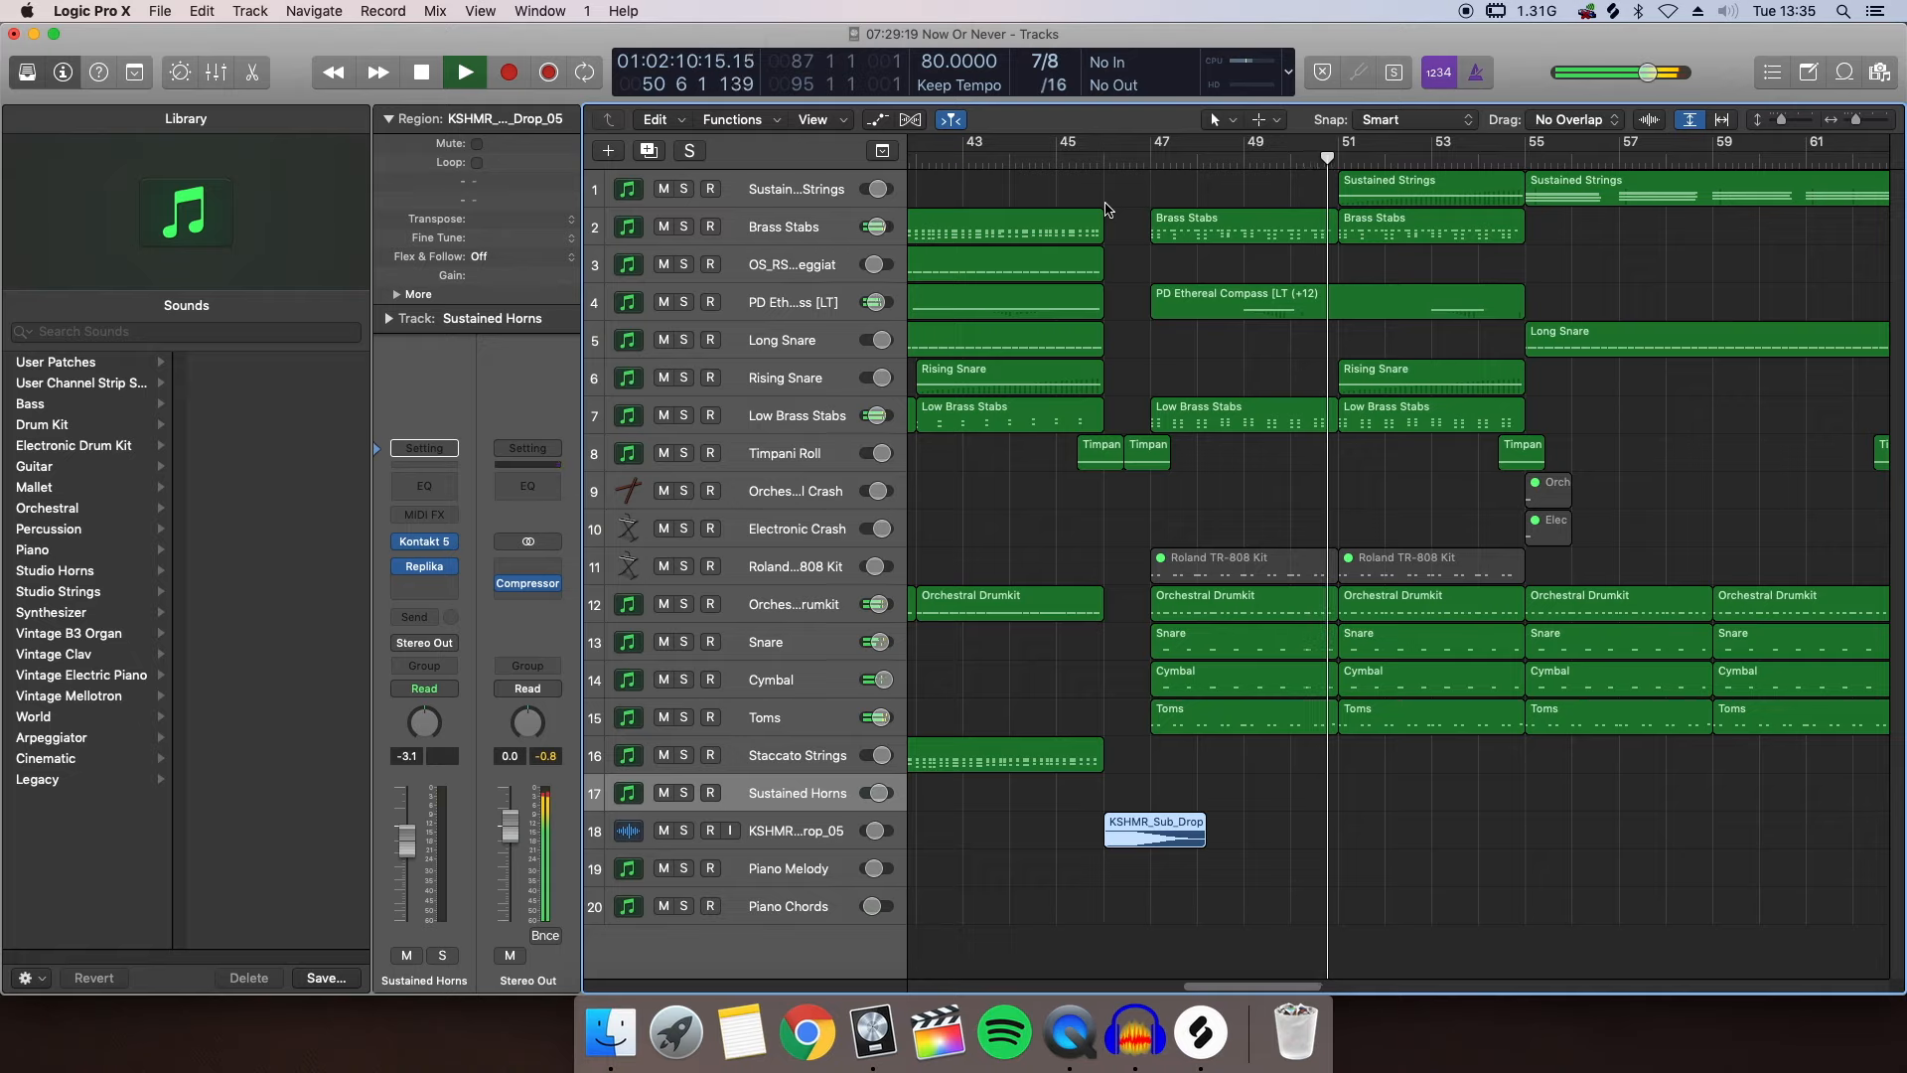
pyautogui.press('space')
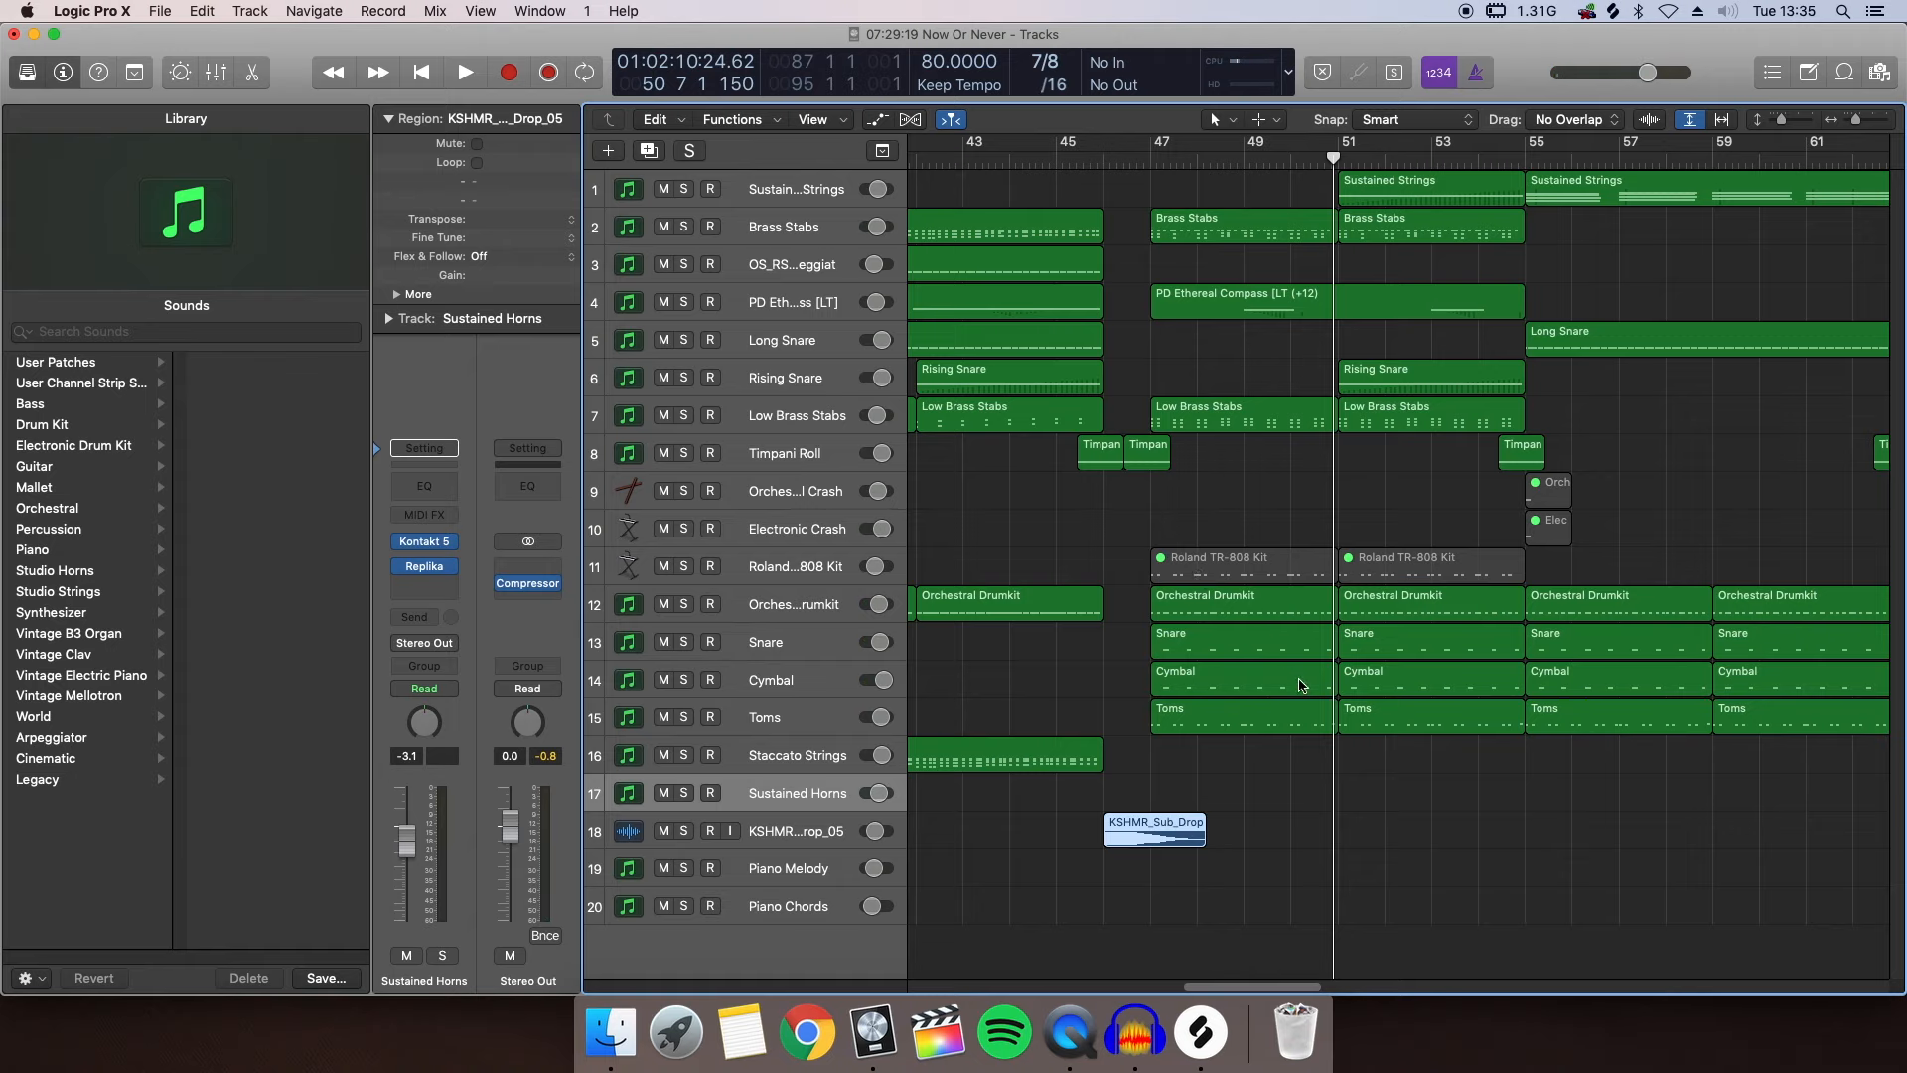
# Examine the notes of the Toms region at bar 47 in the Piano Roll, and close the editor
pyautogui.doubleClick(1314, 725)
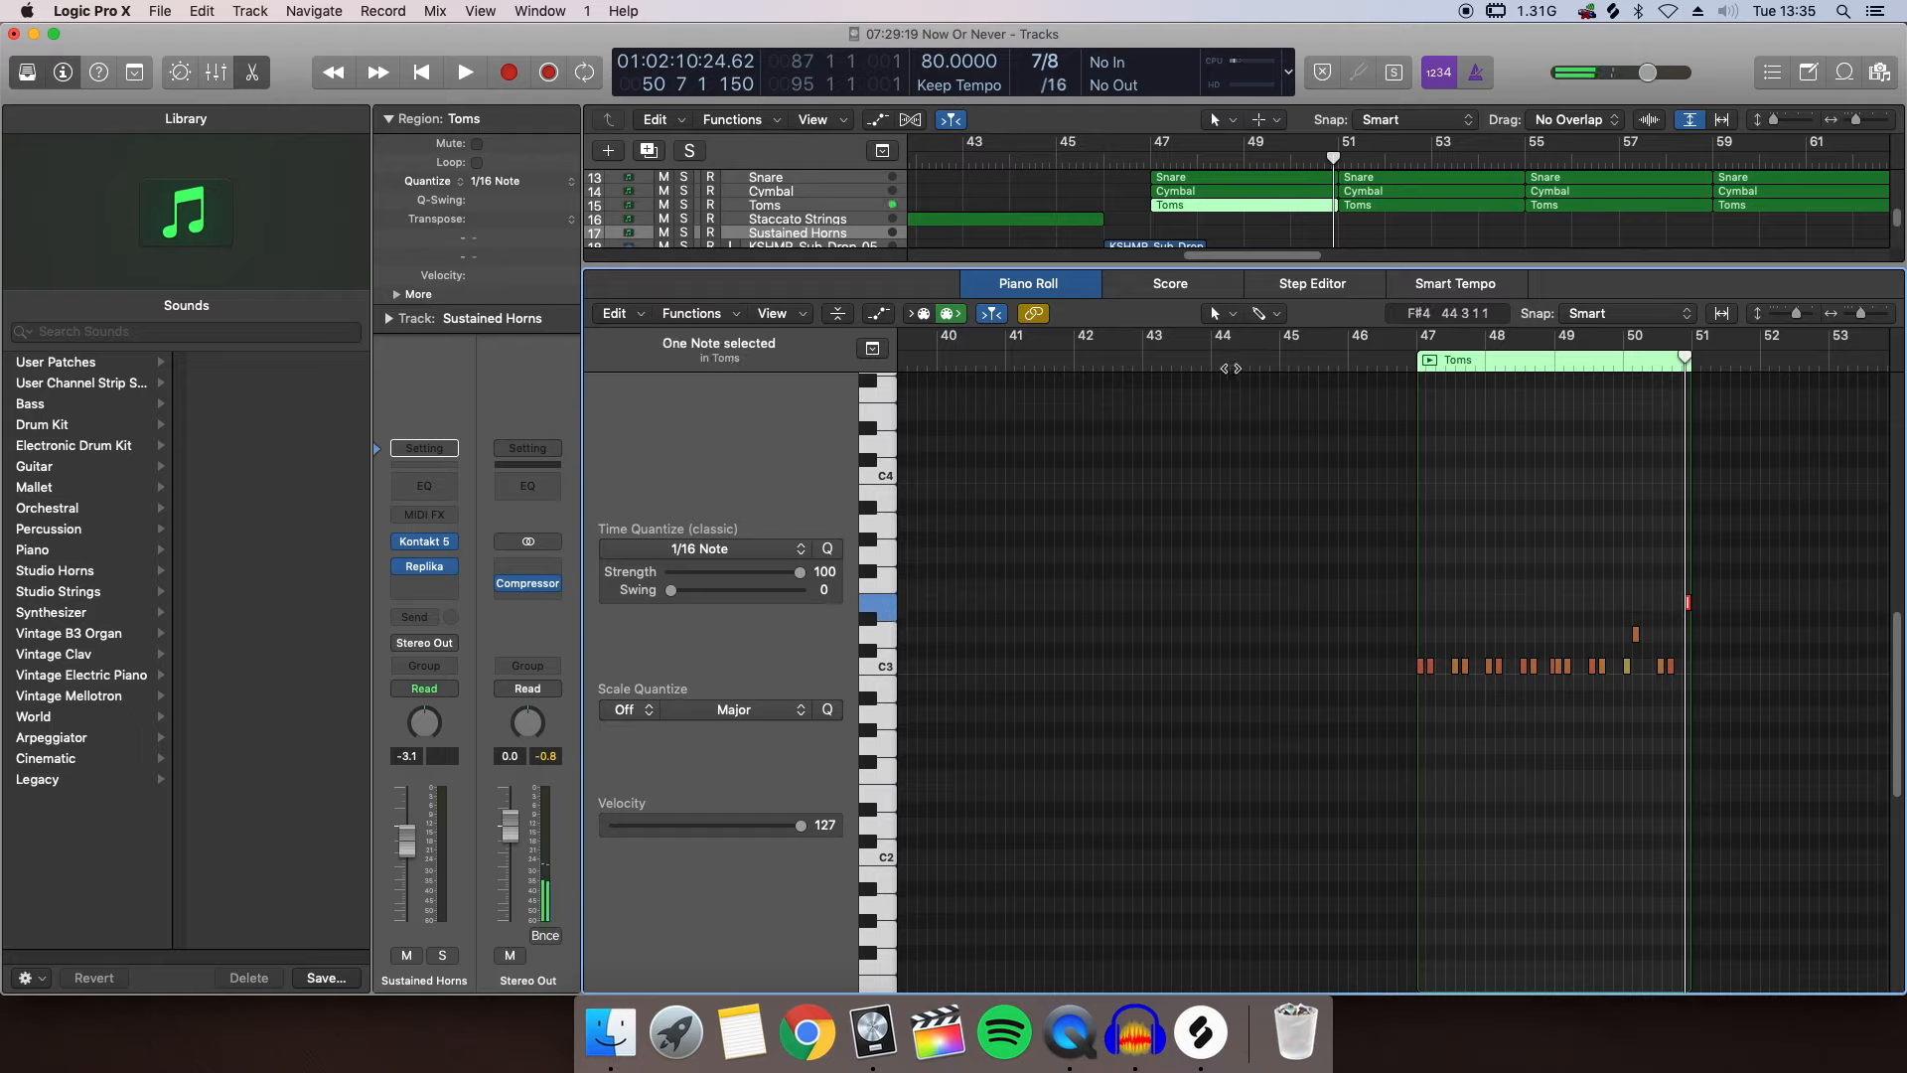
pyautogui.press('e')
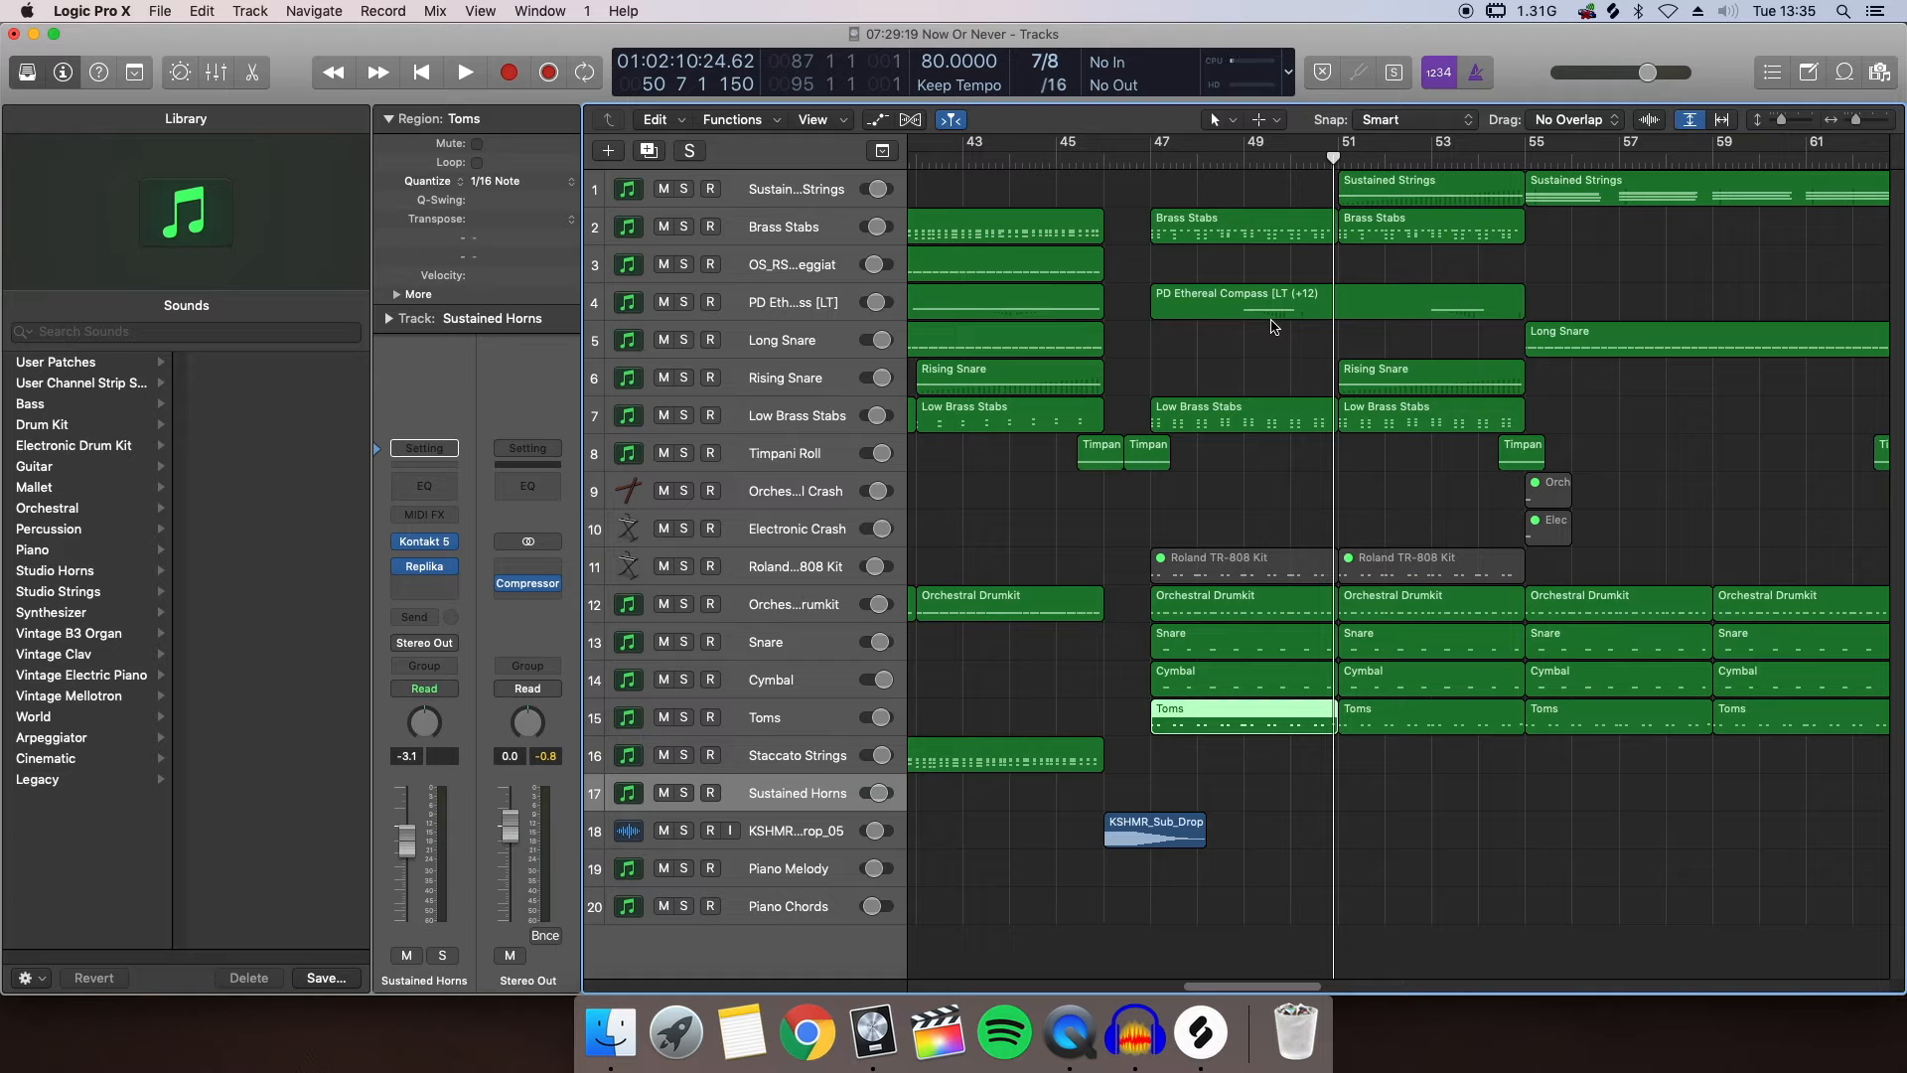
# Play the full arrangement from bar 47 to the end of bar 54
pyautogui.click(1151, 160)
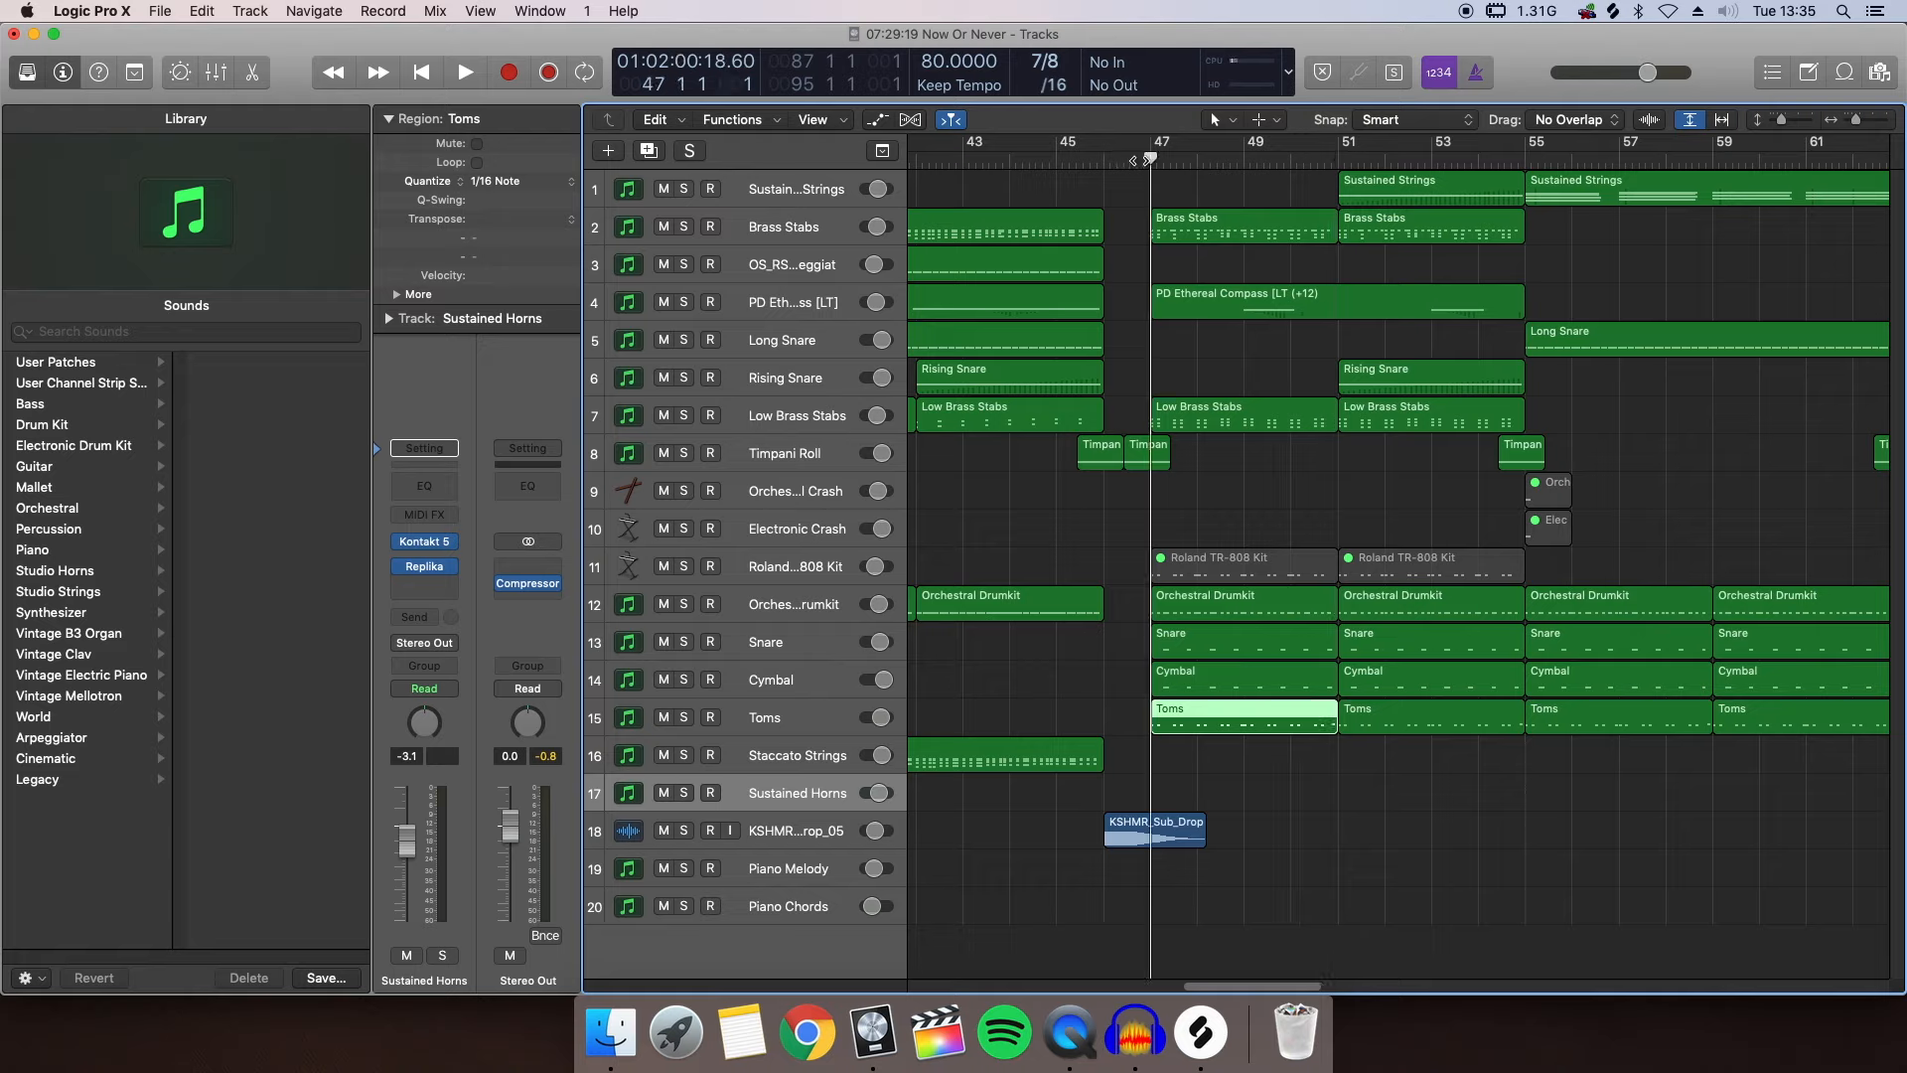
pyautogui.press('space')
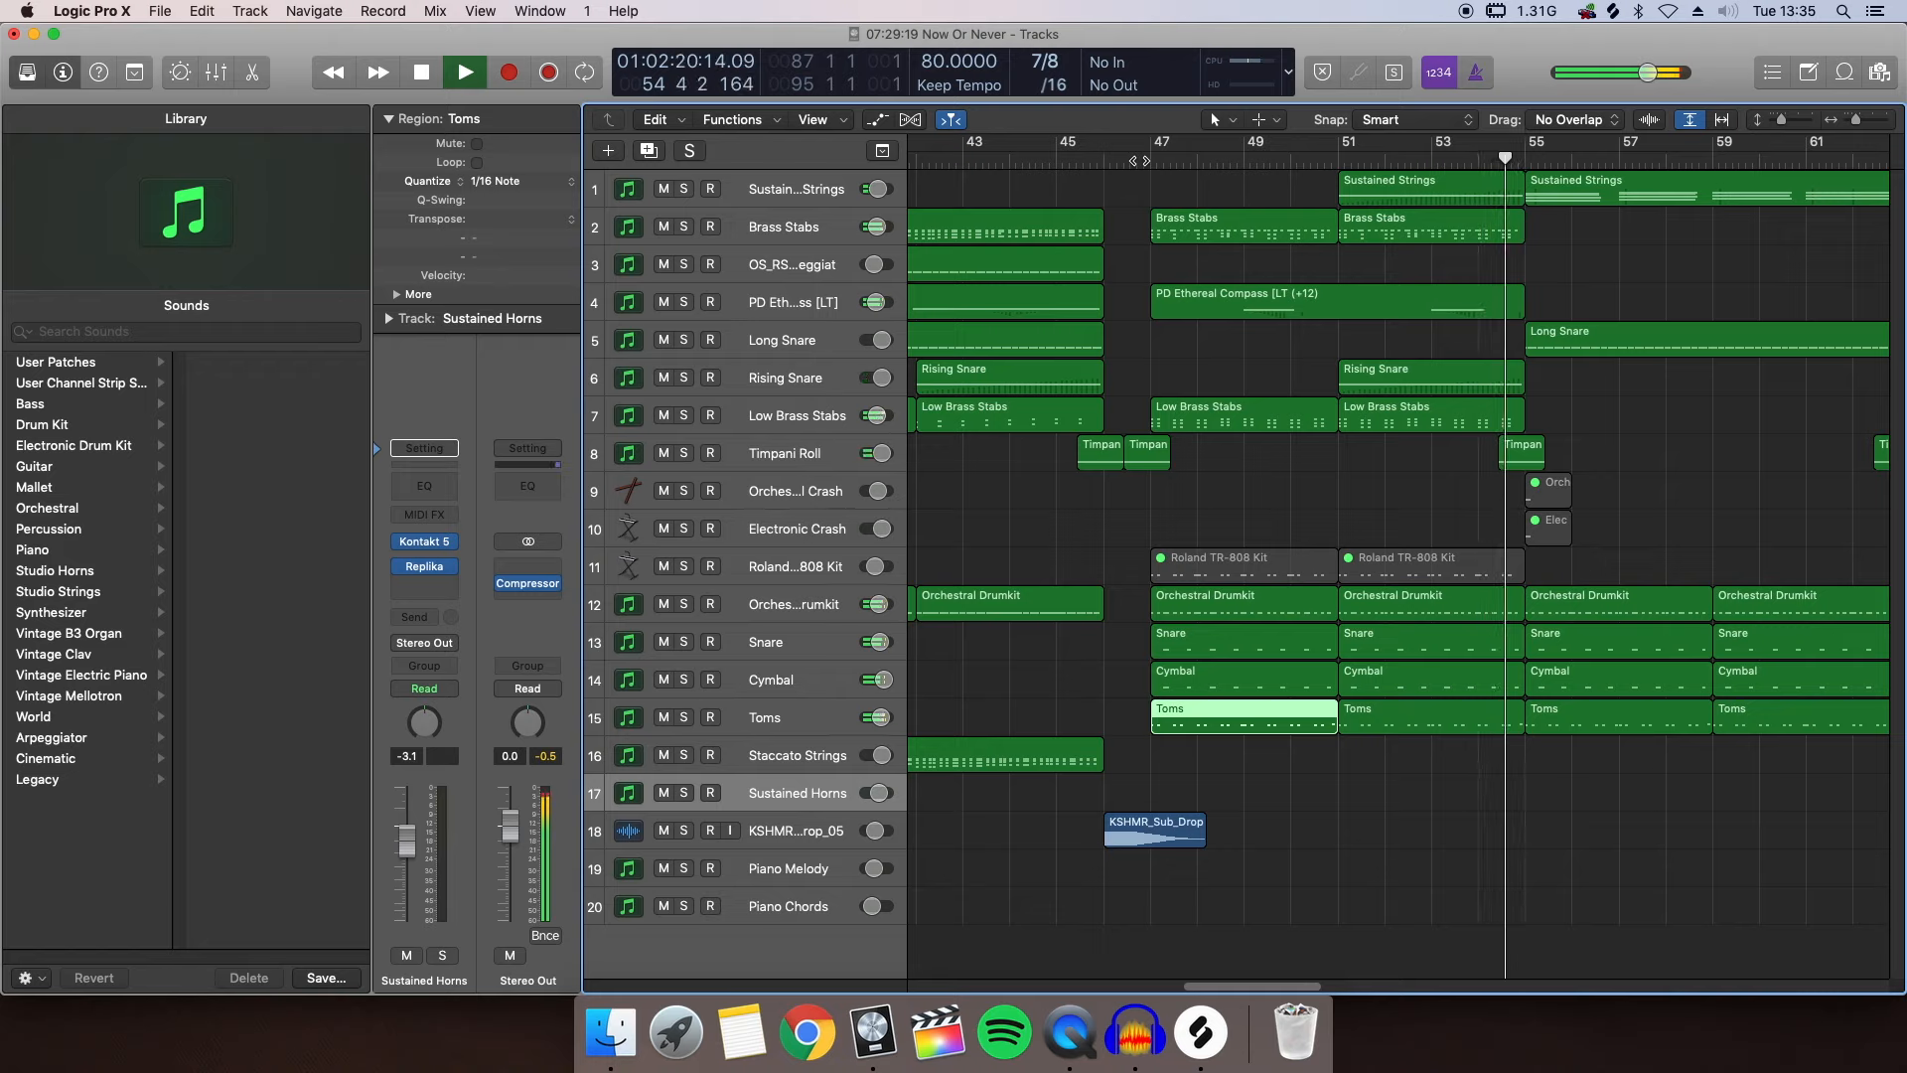
pyautogui.press('space')
# Play the Sustained Strings soloed from about bar 50, and continue with the solo off to the start of bar 55
pyautogui.click(824, 182)
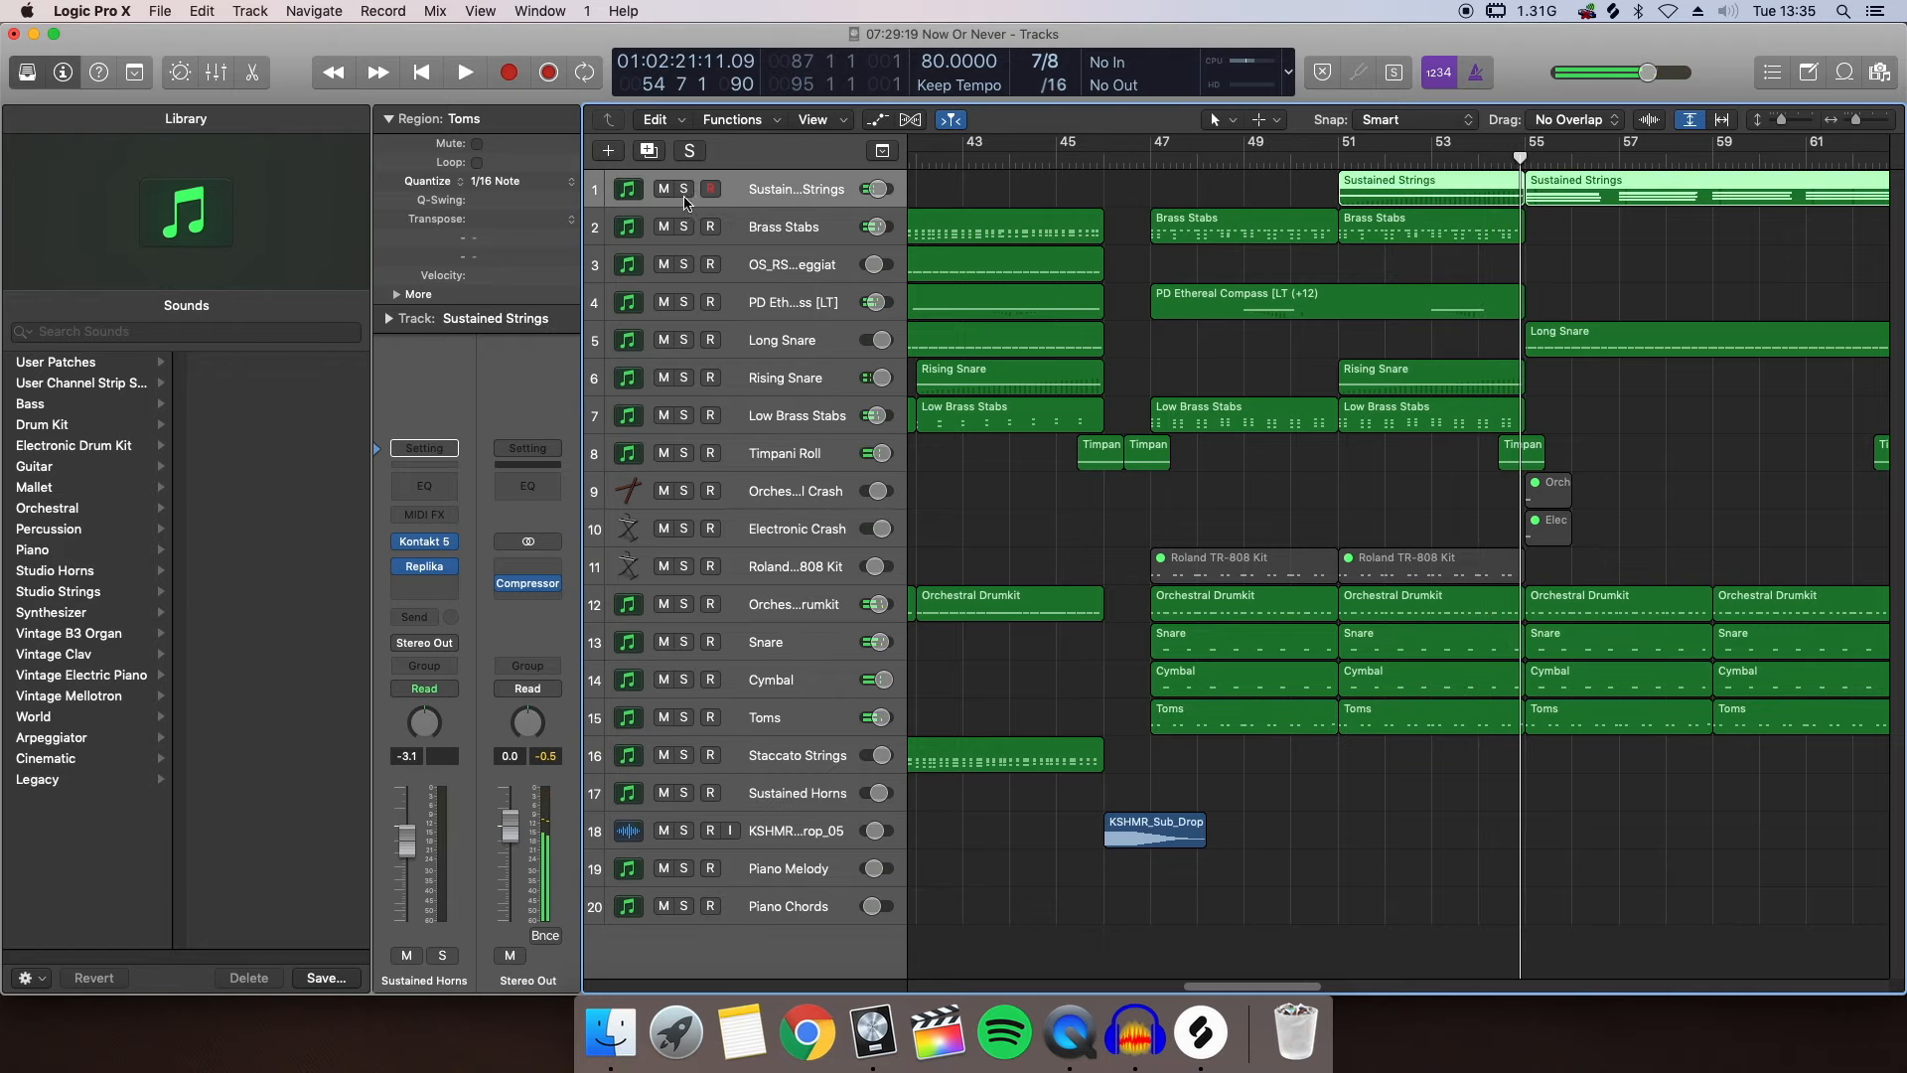
pyautogui.click(684, 188)
pyautogui.click(1326, 165)
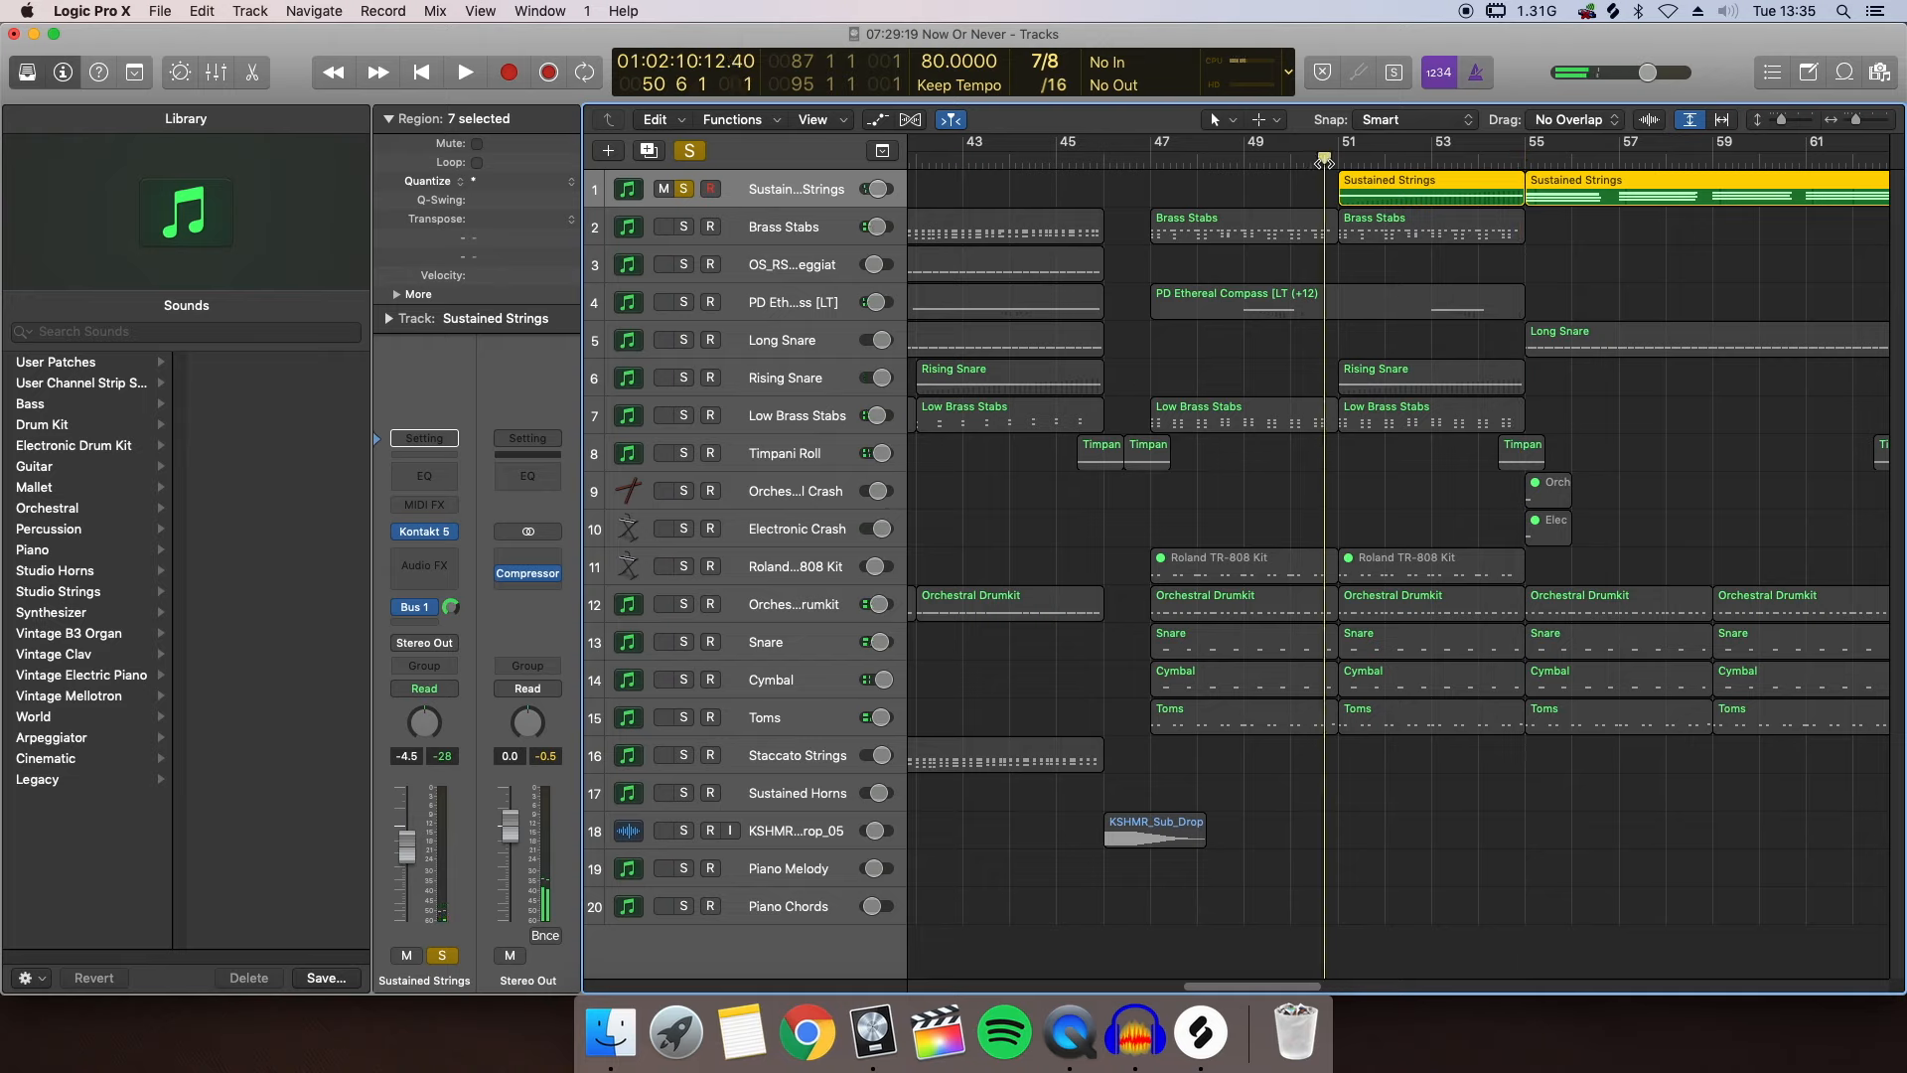
pyautogui.press('space')
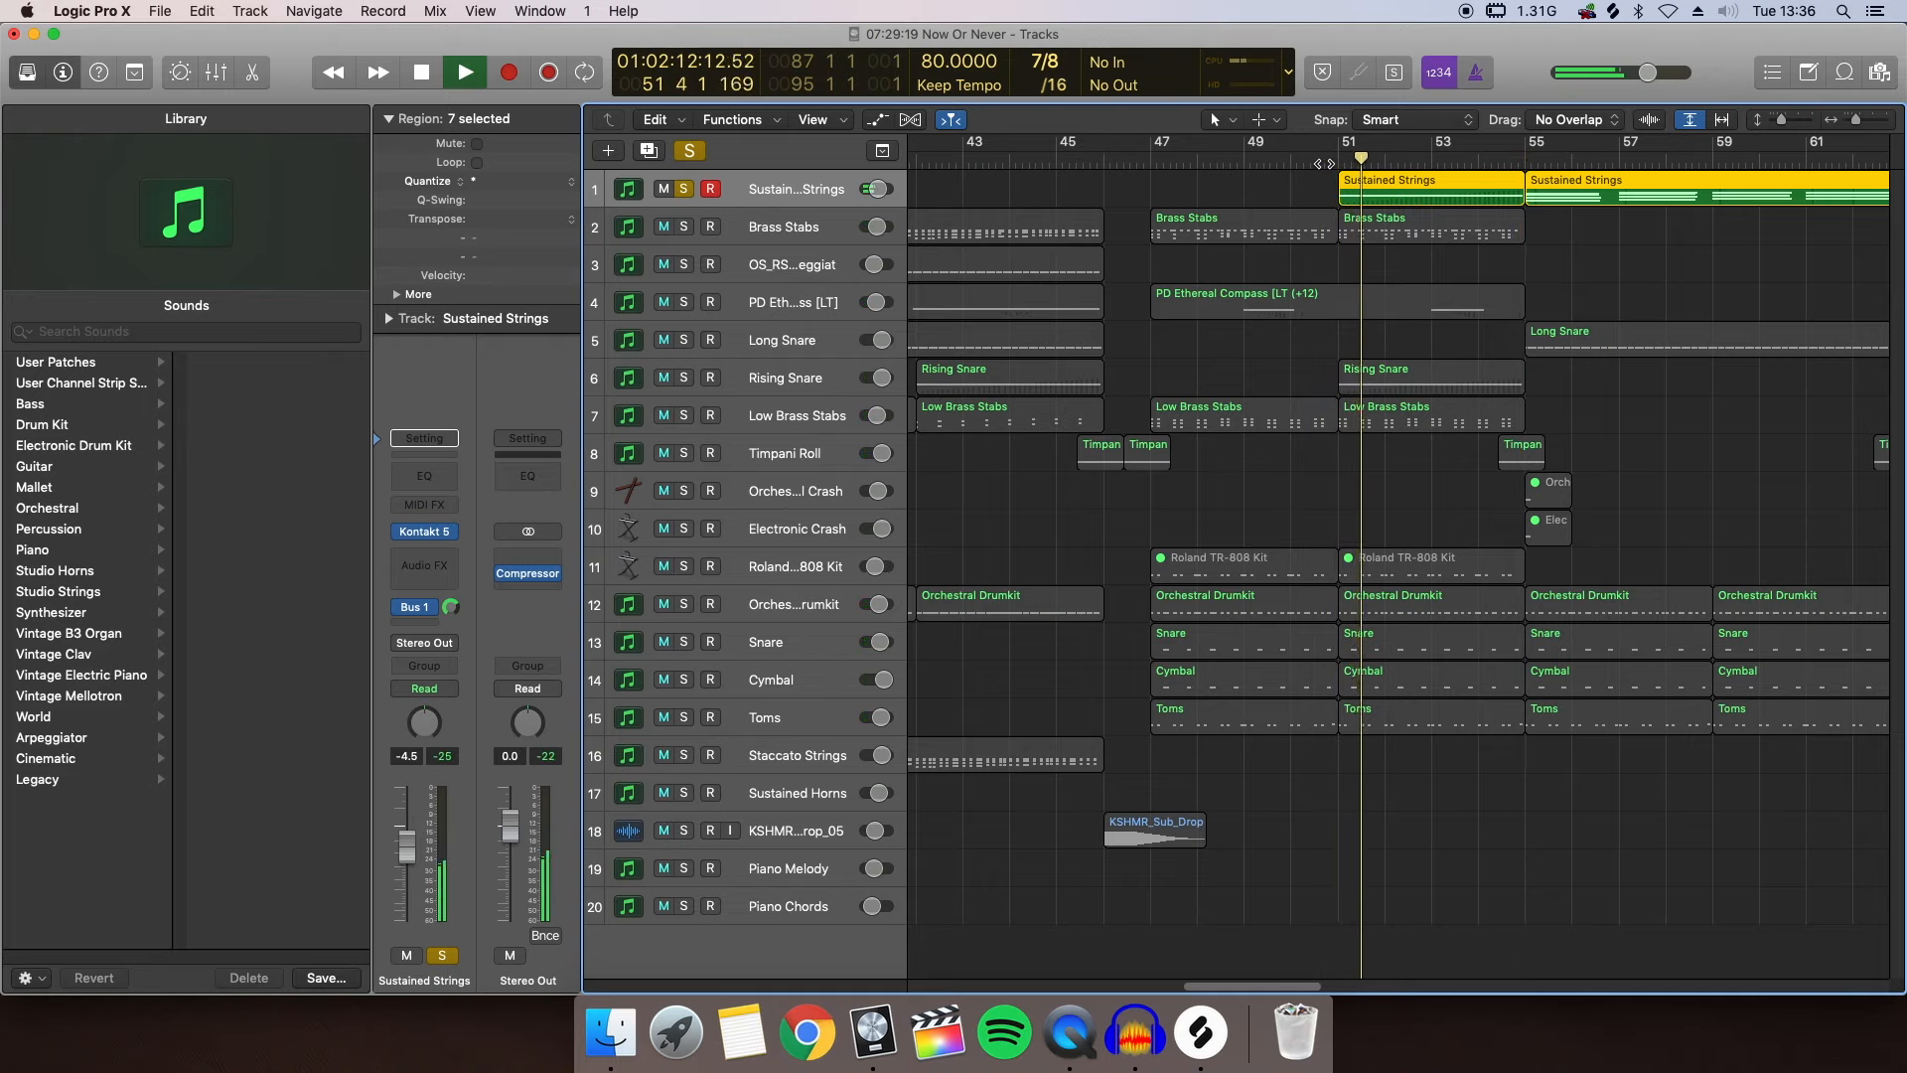
pyautogui.click(685, 188)
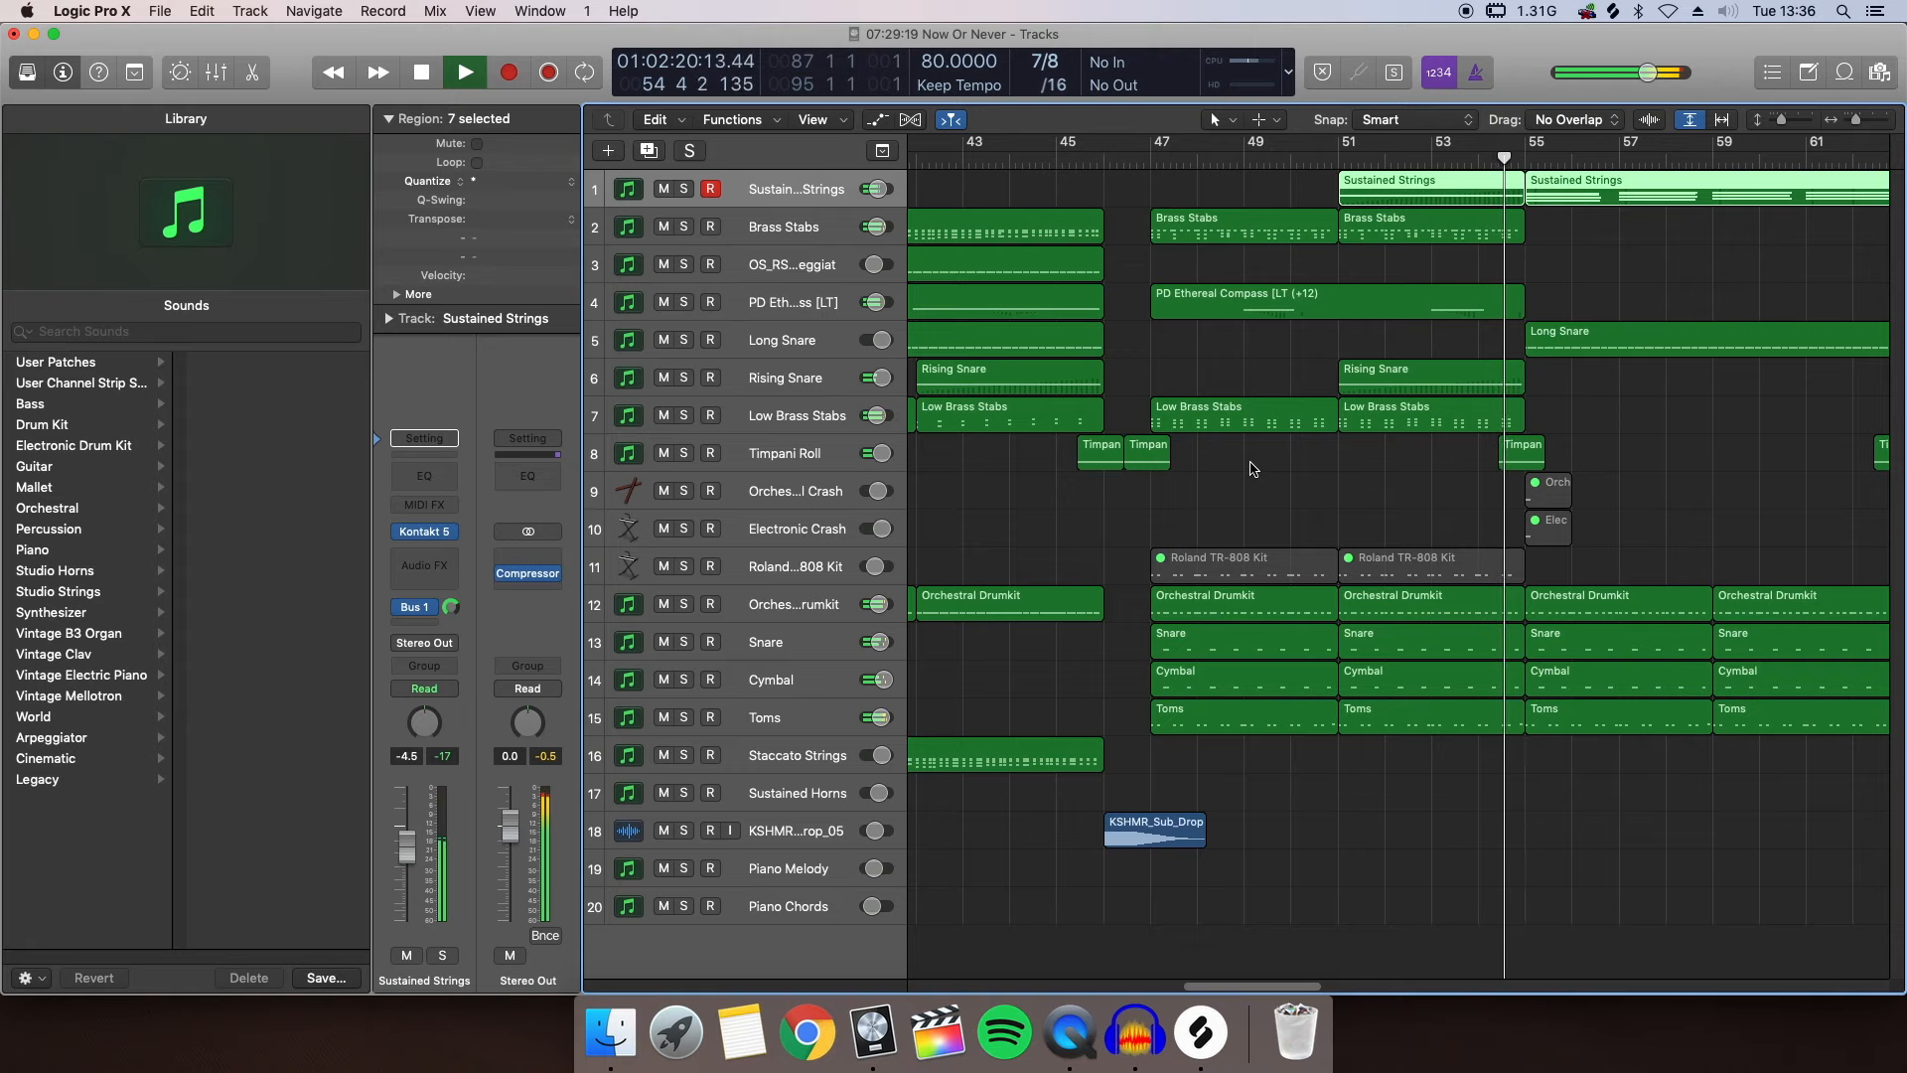
pyautogui.press('space')
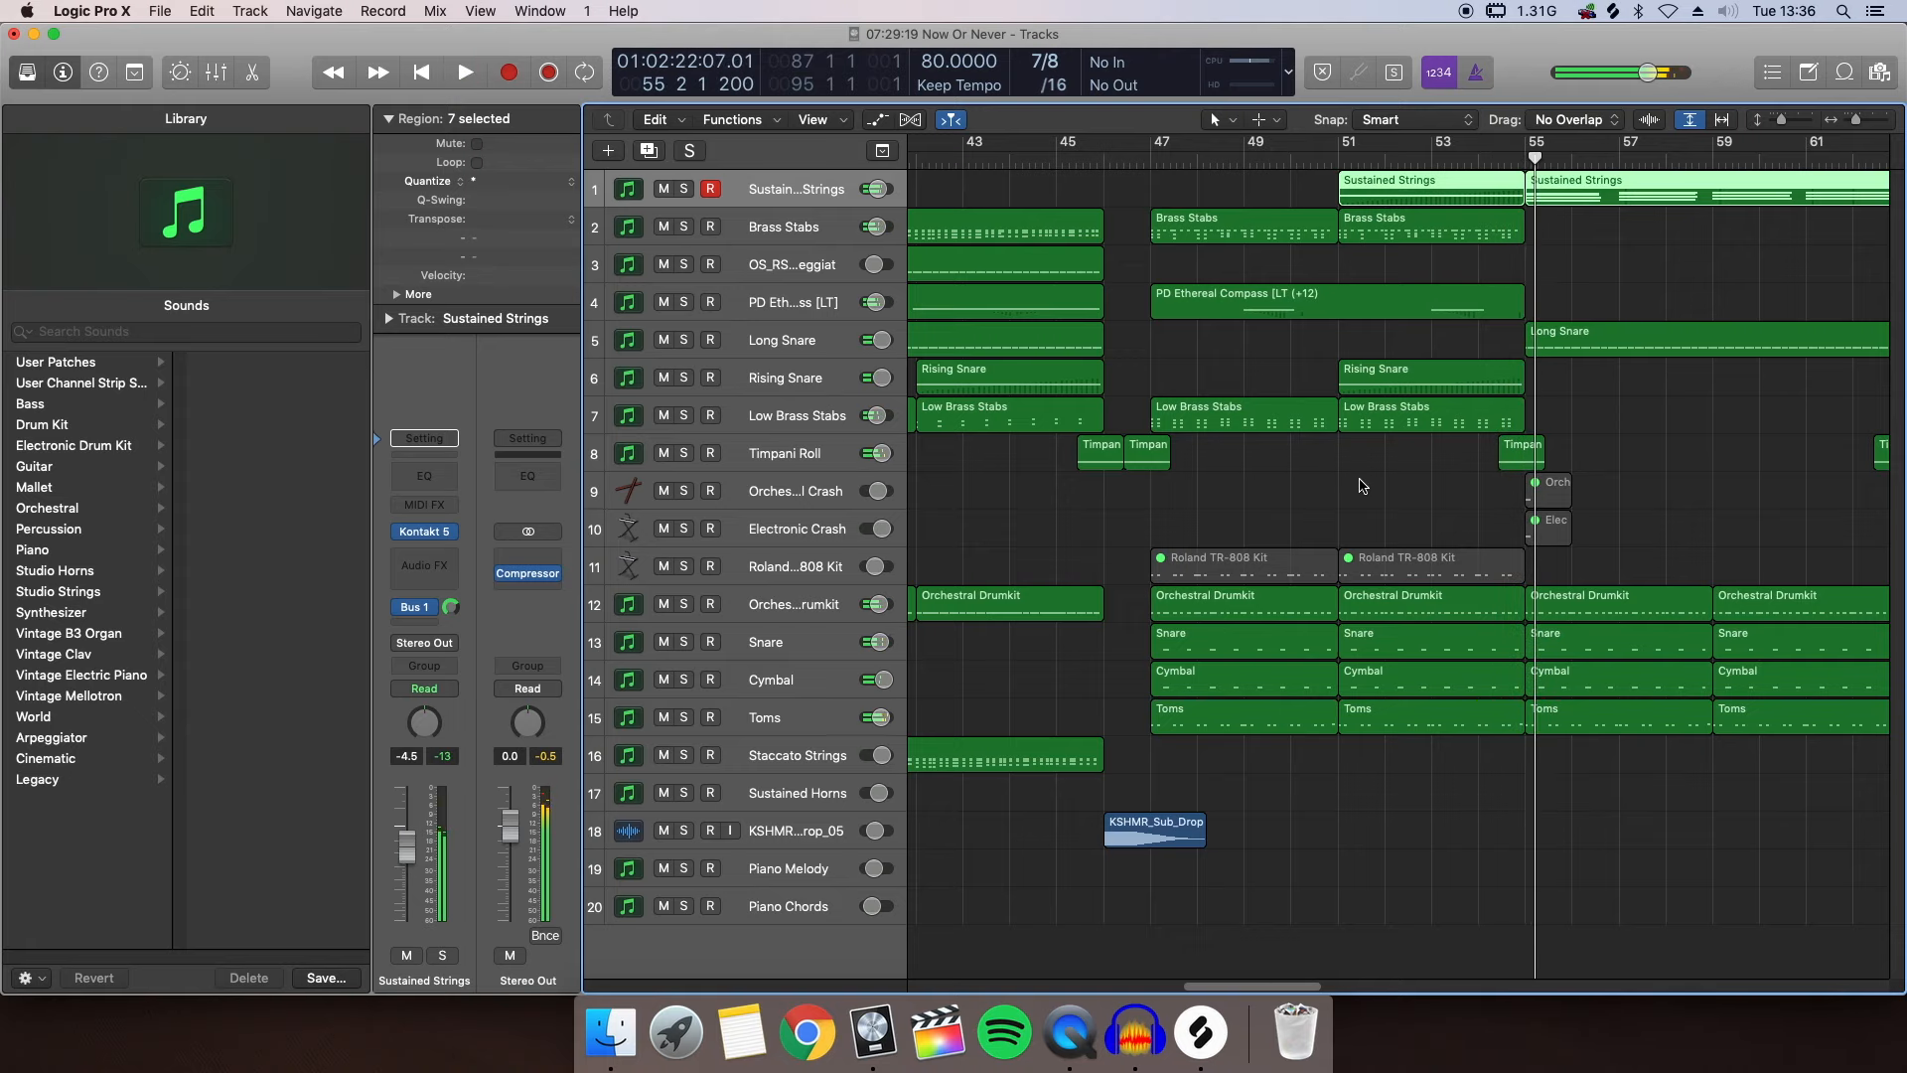
# Play the full arrangement from bar 55 to the end of bar 62
pyautogui.hscroll(10, 1356, 479)
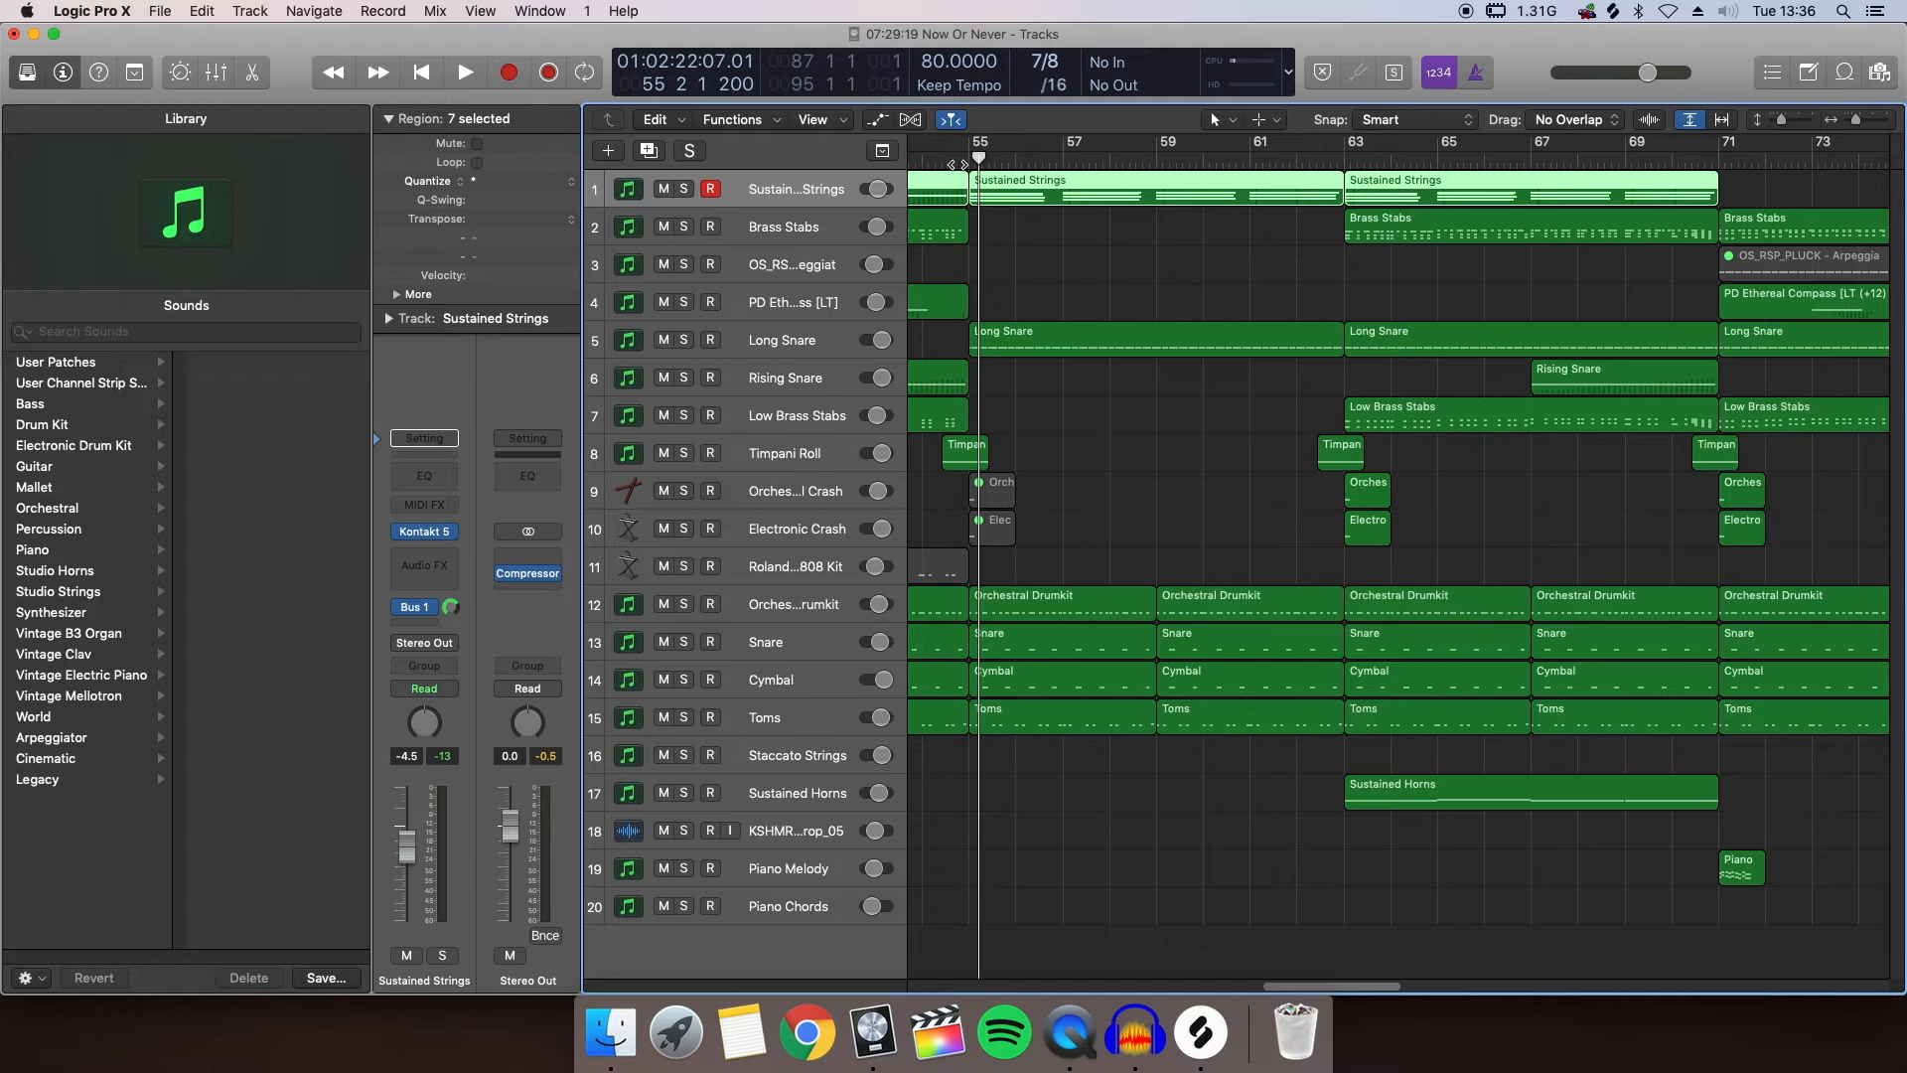
pyautogui.press('space')
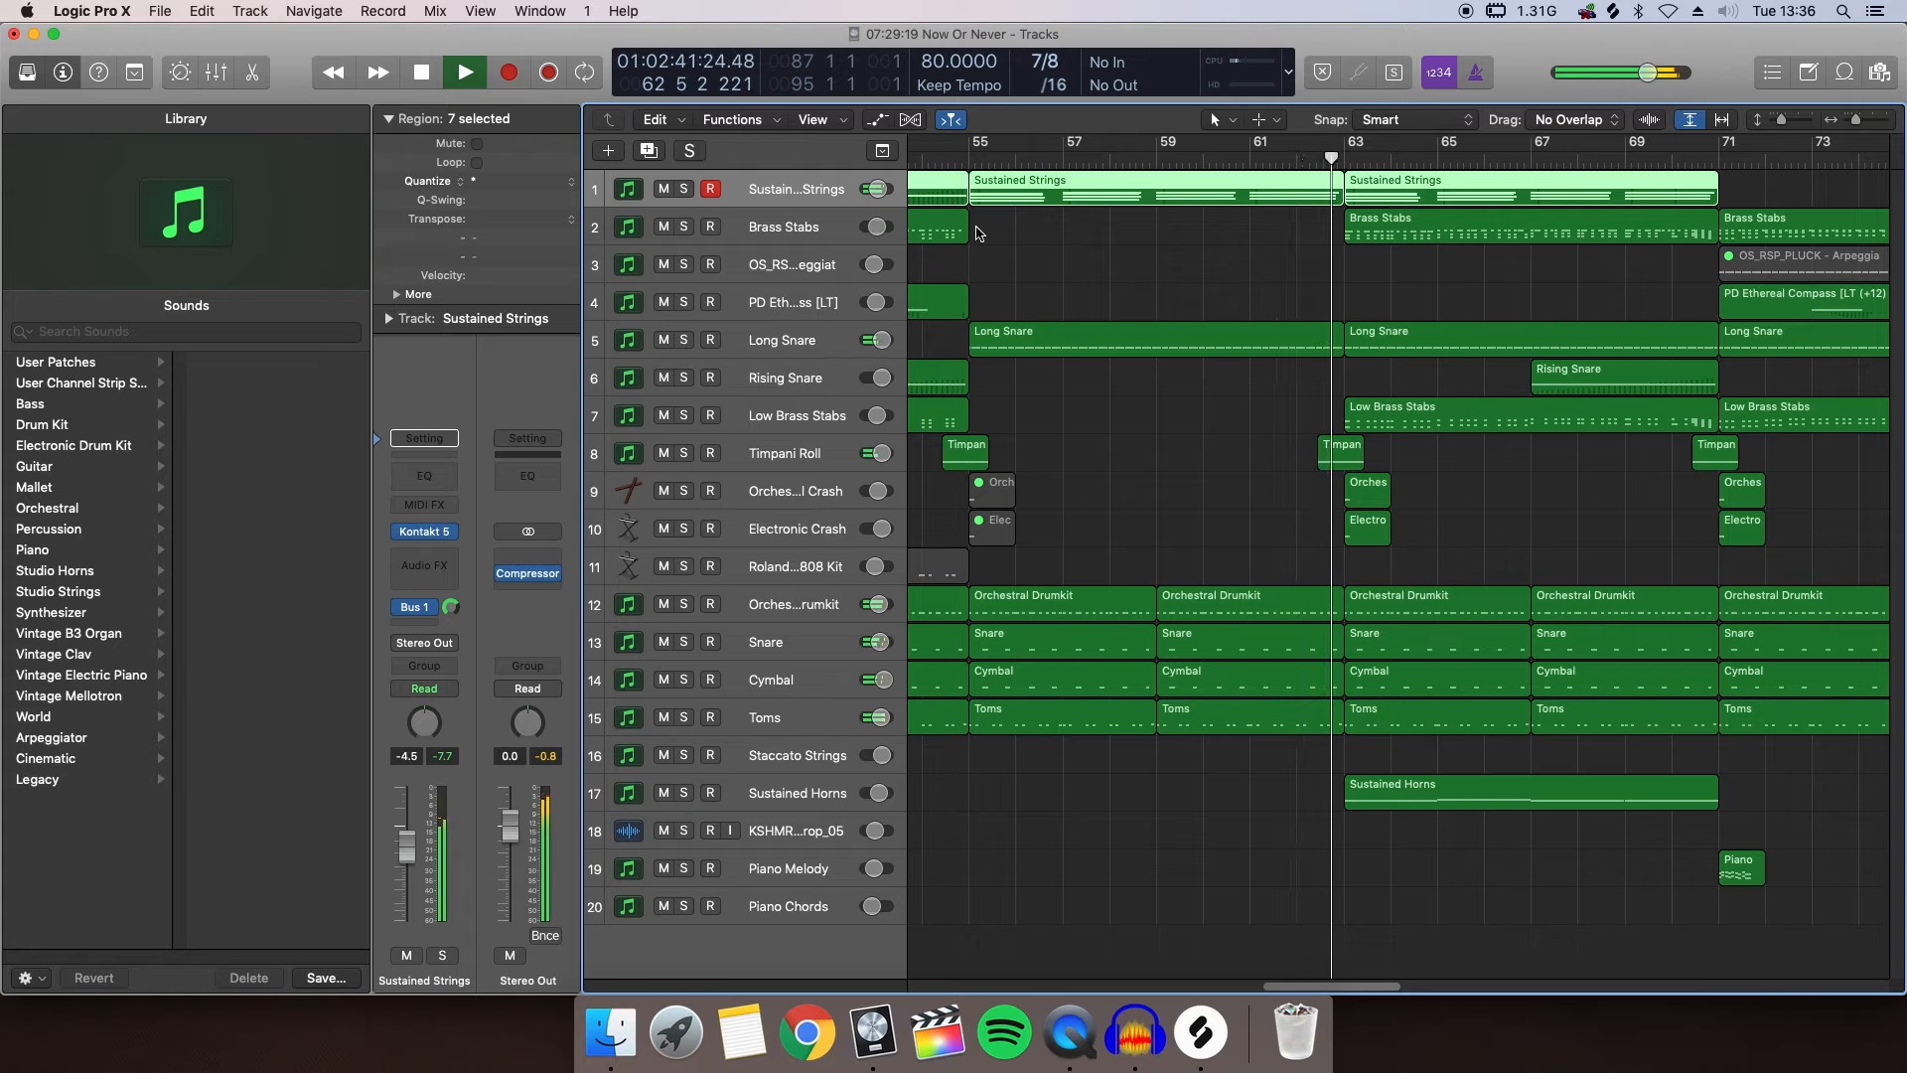
pyautogui.press('space')
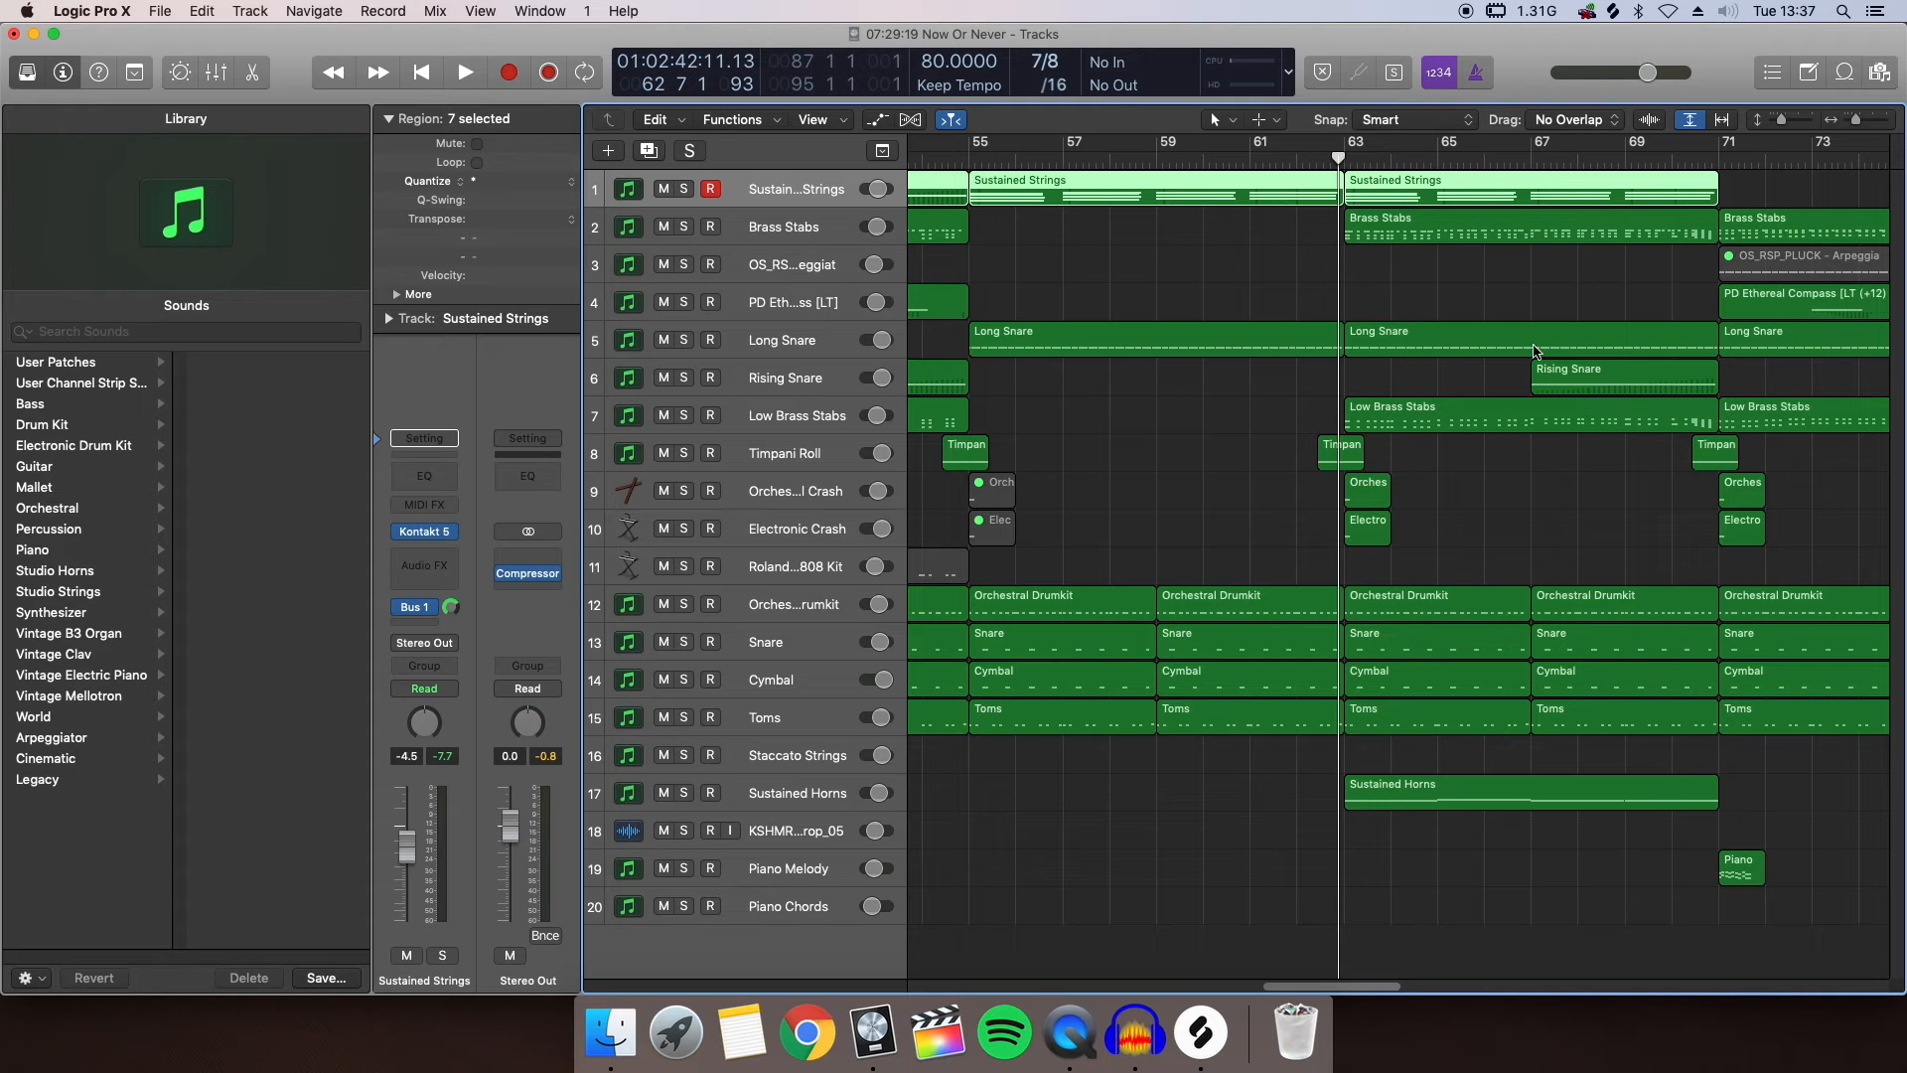
# Play the Brass Stabs track soloed from the end of bar 62 into bar 65, and turn its solo off
pyautogui.click(1407, 238)
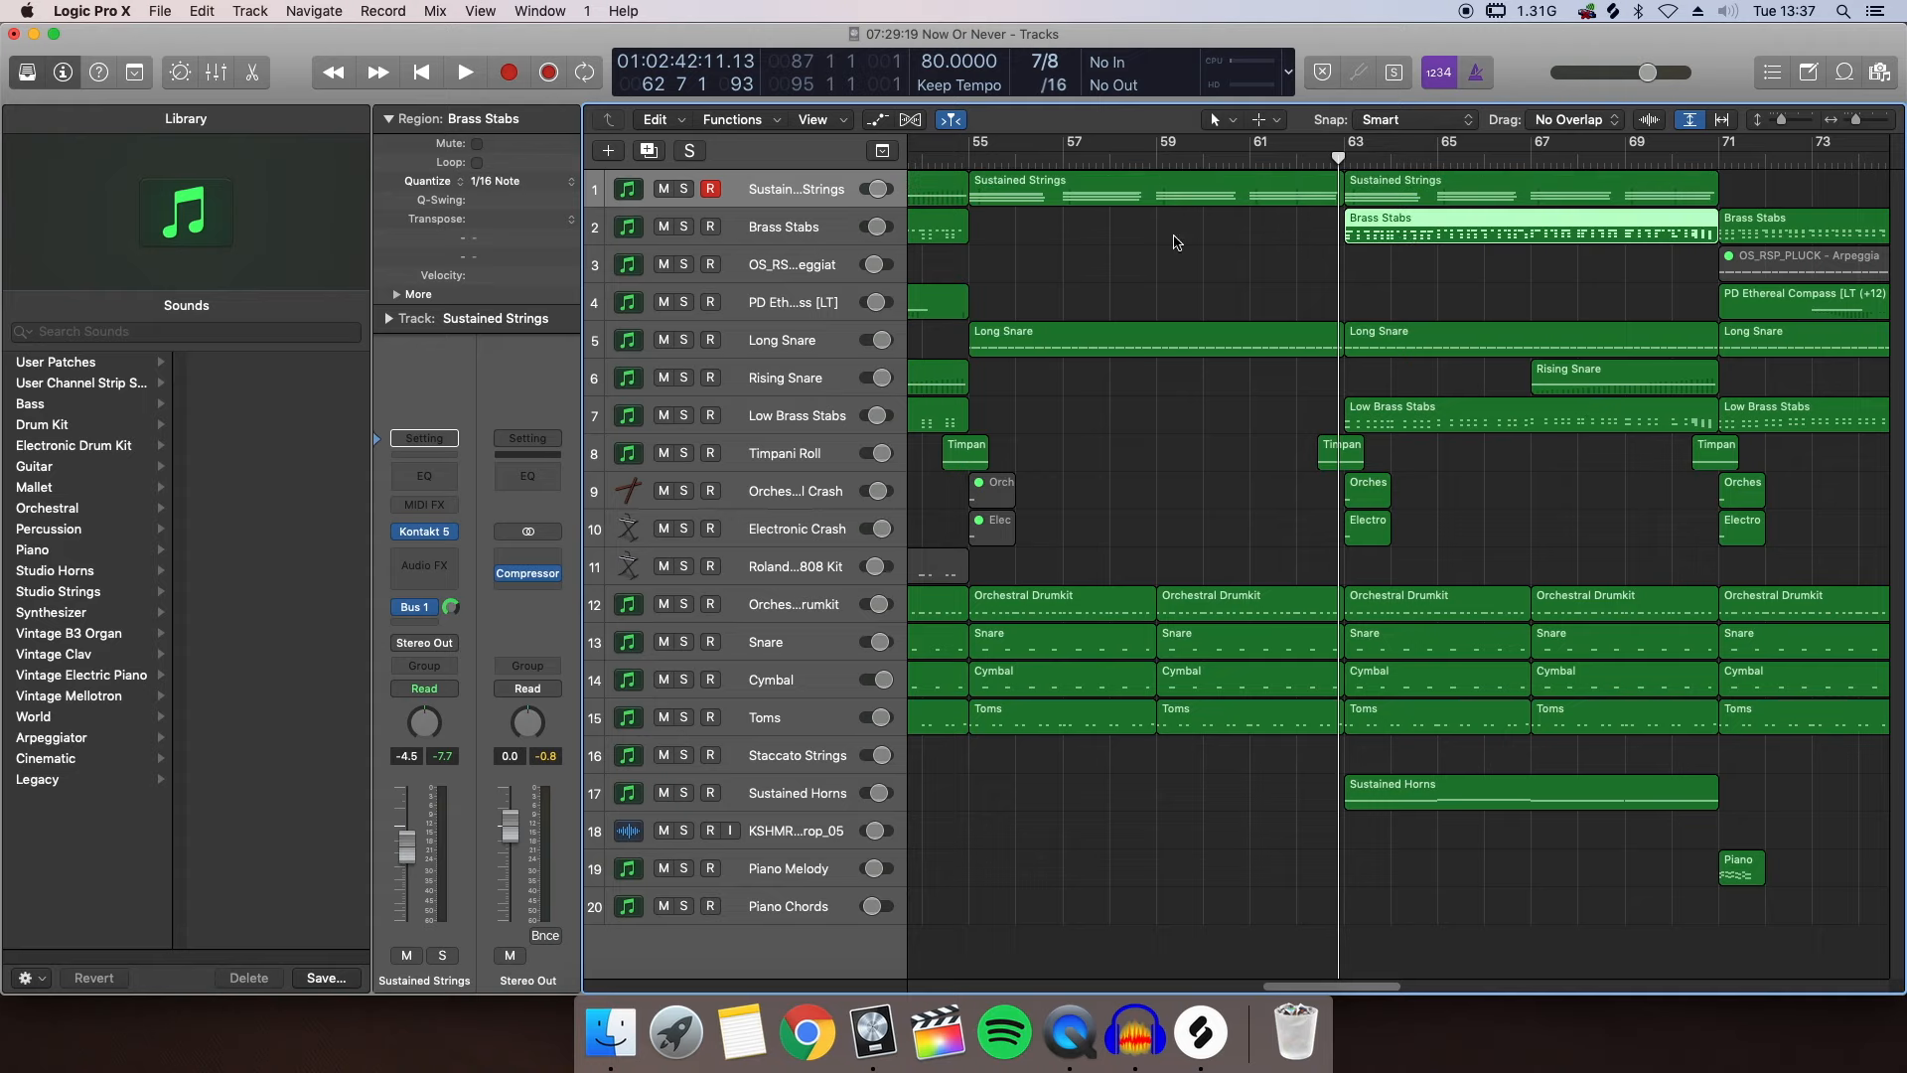
pyautogui.click(684, 226)
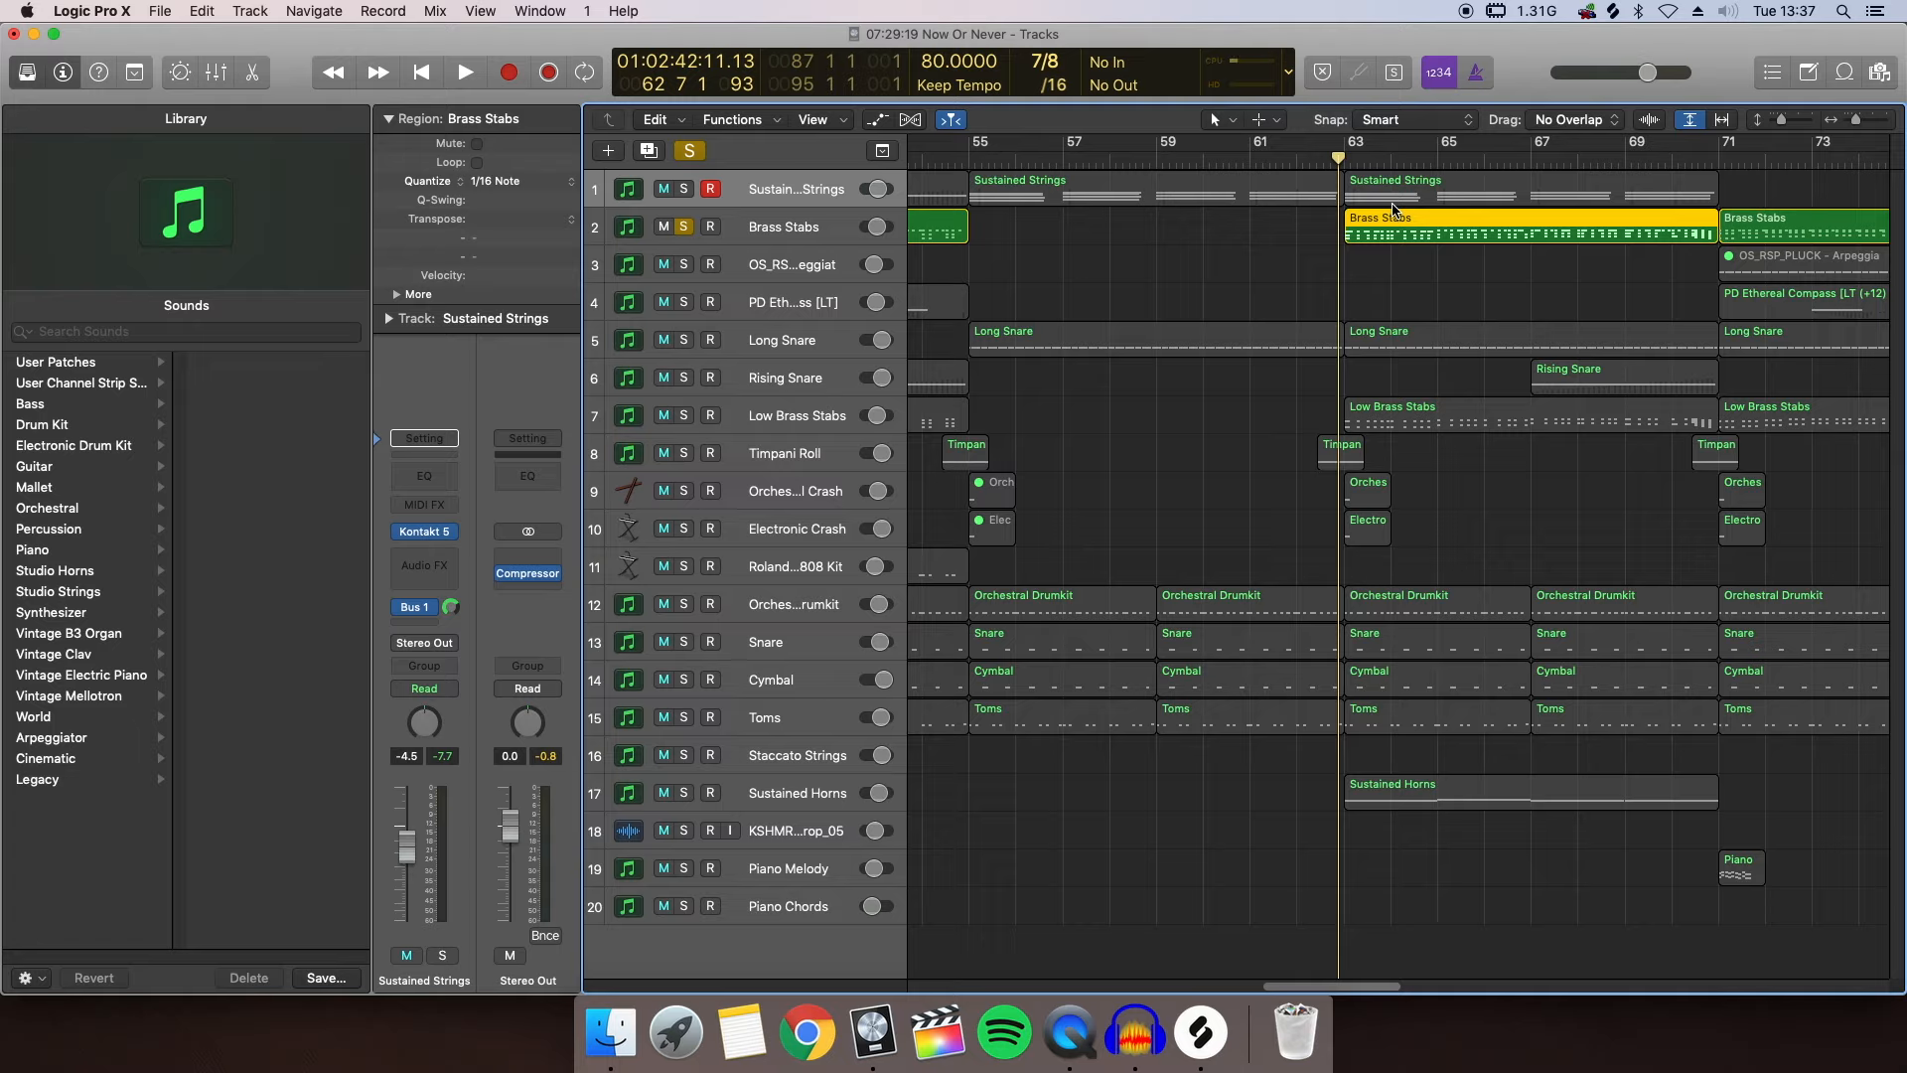
pyautogui.press('space')
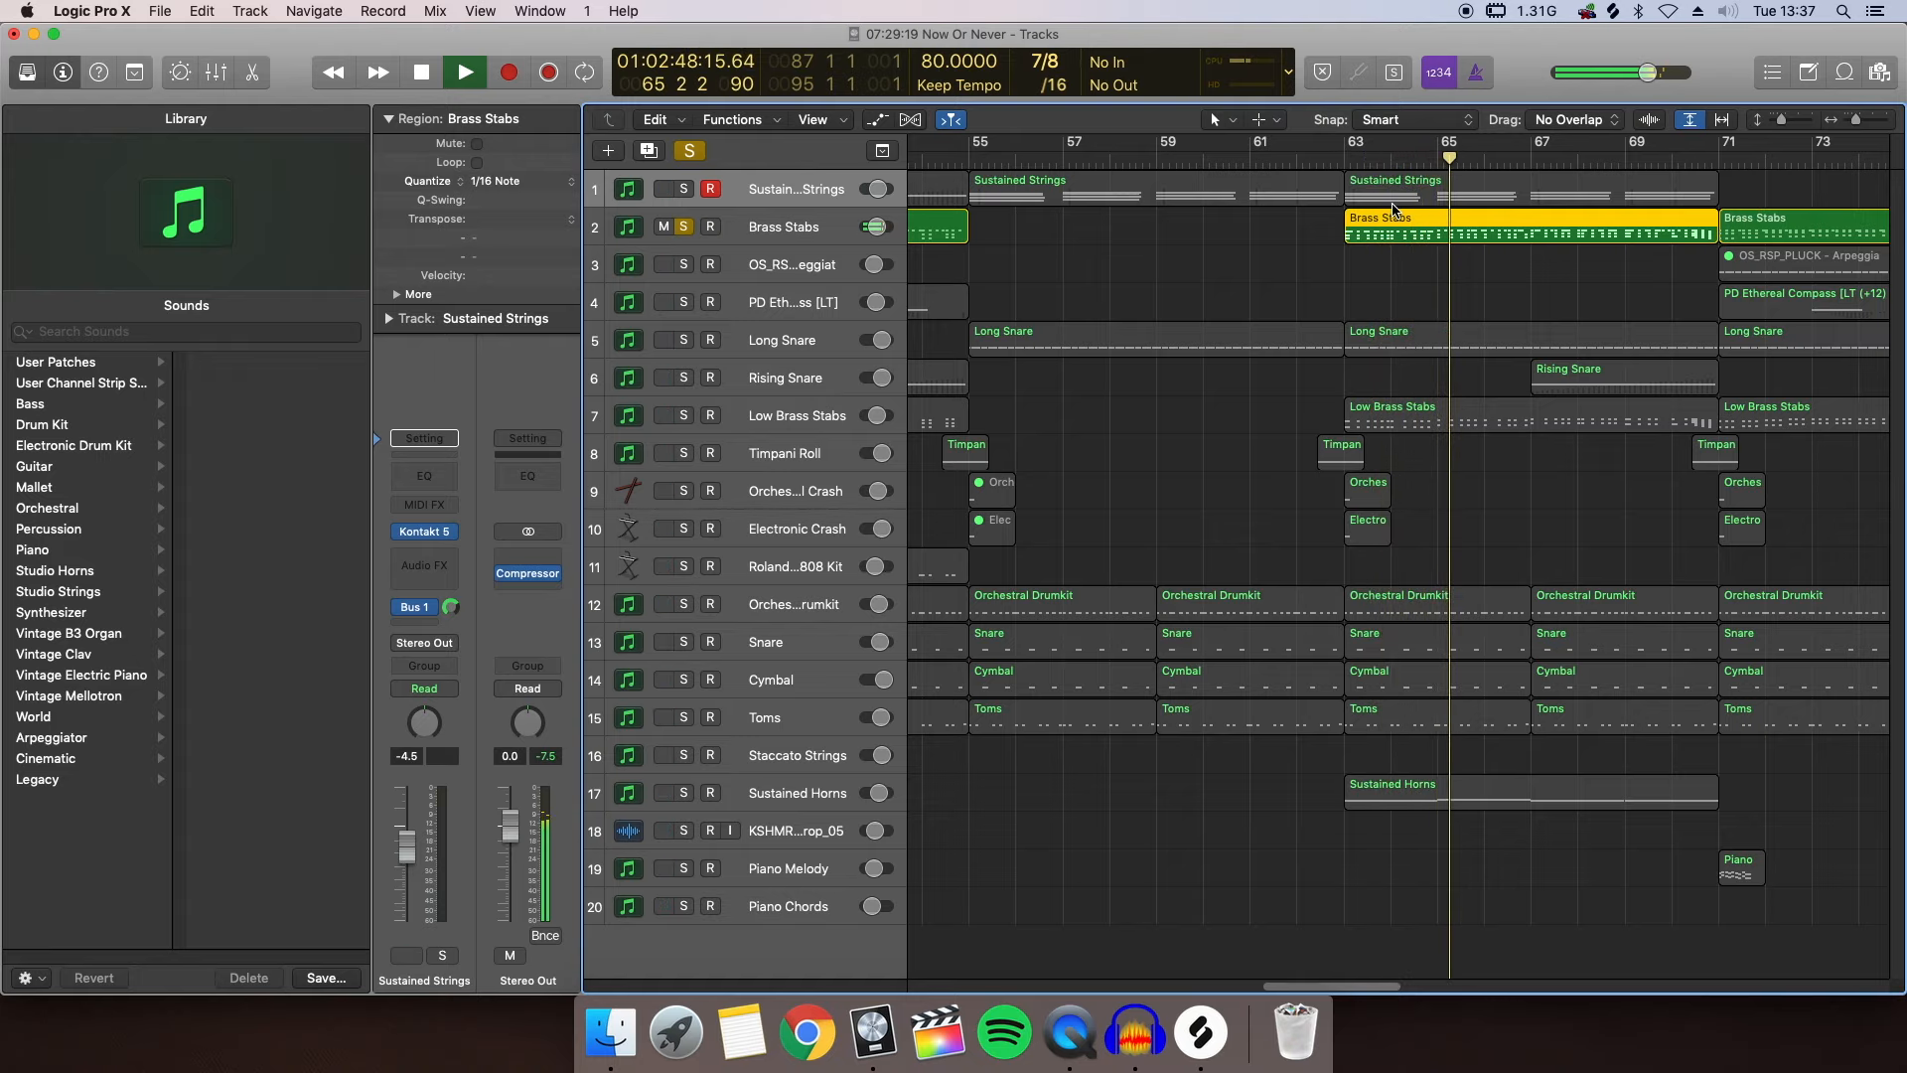
pyautogui.press('space')
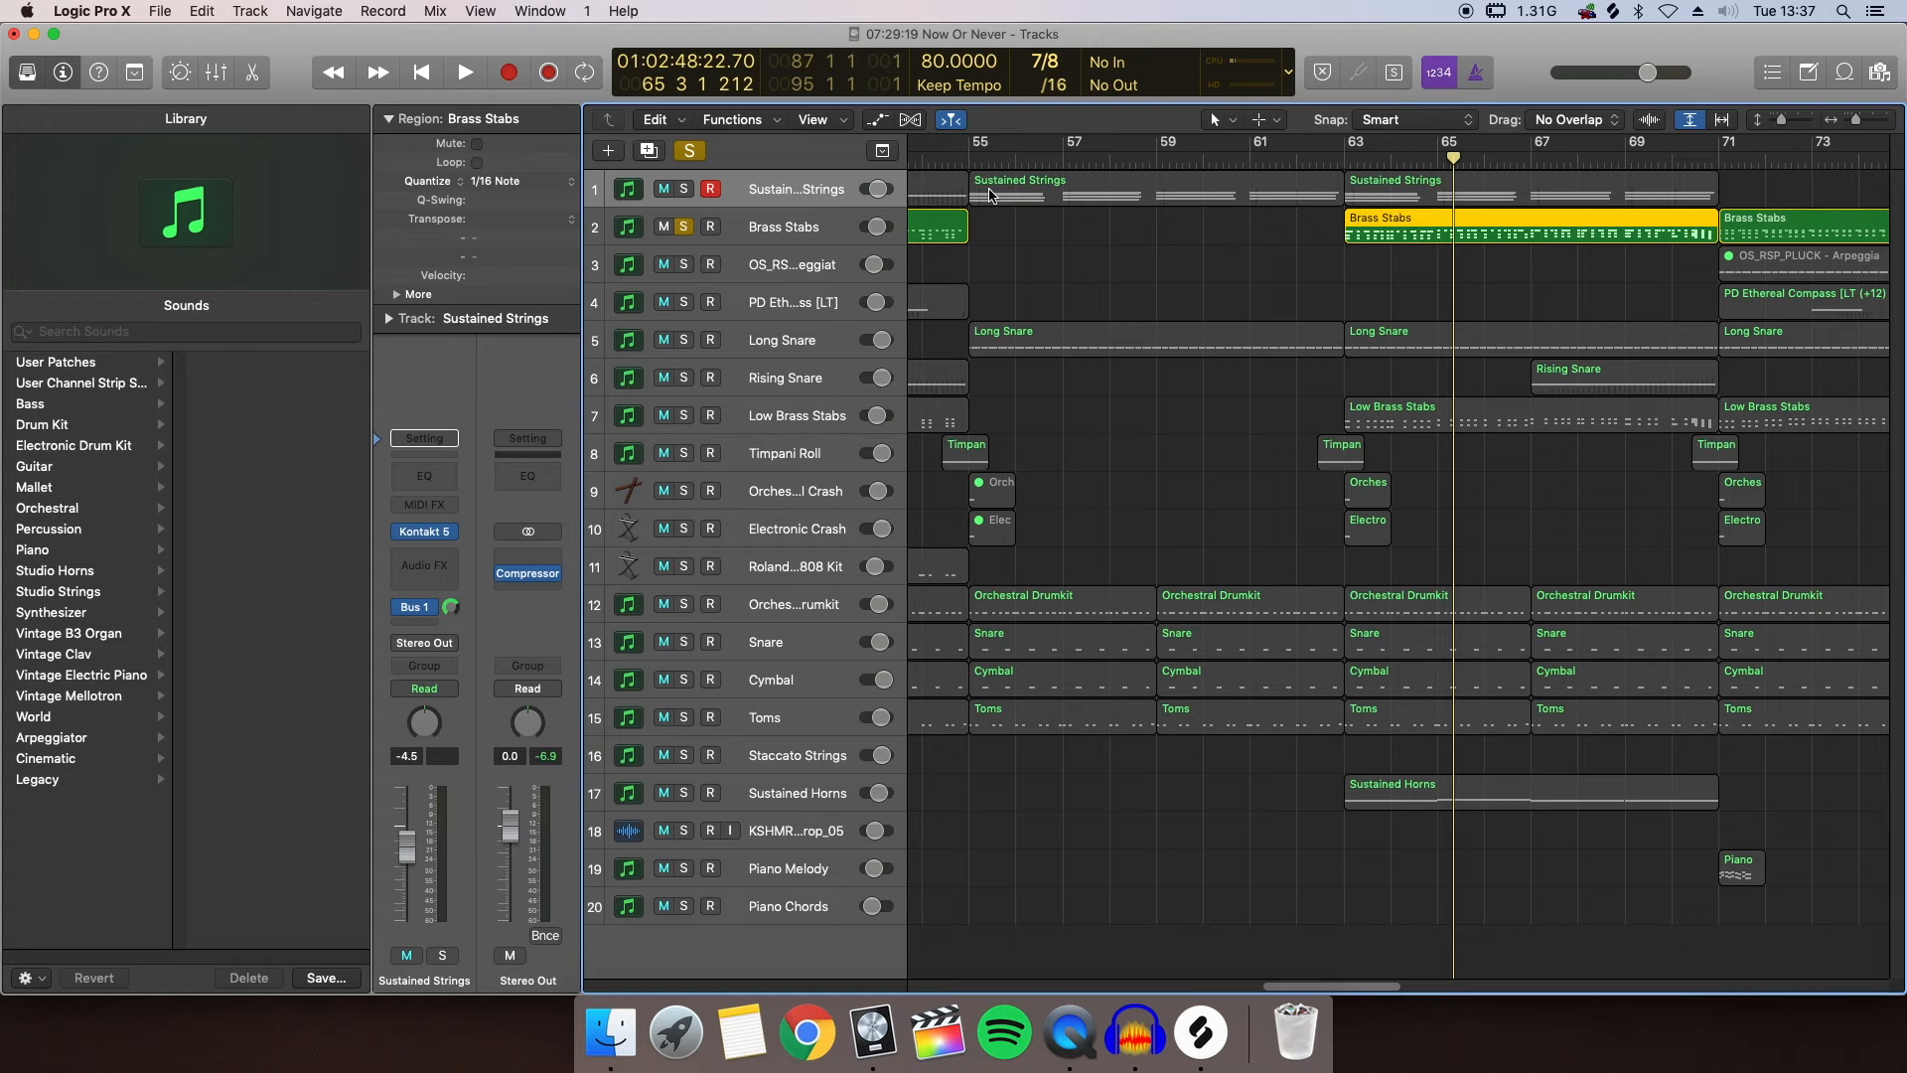
pyautogui.click(684, 226)
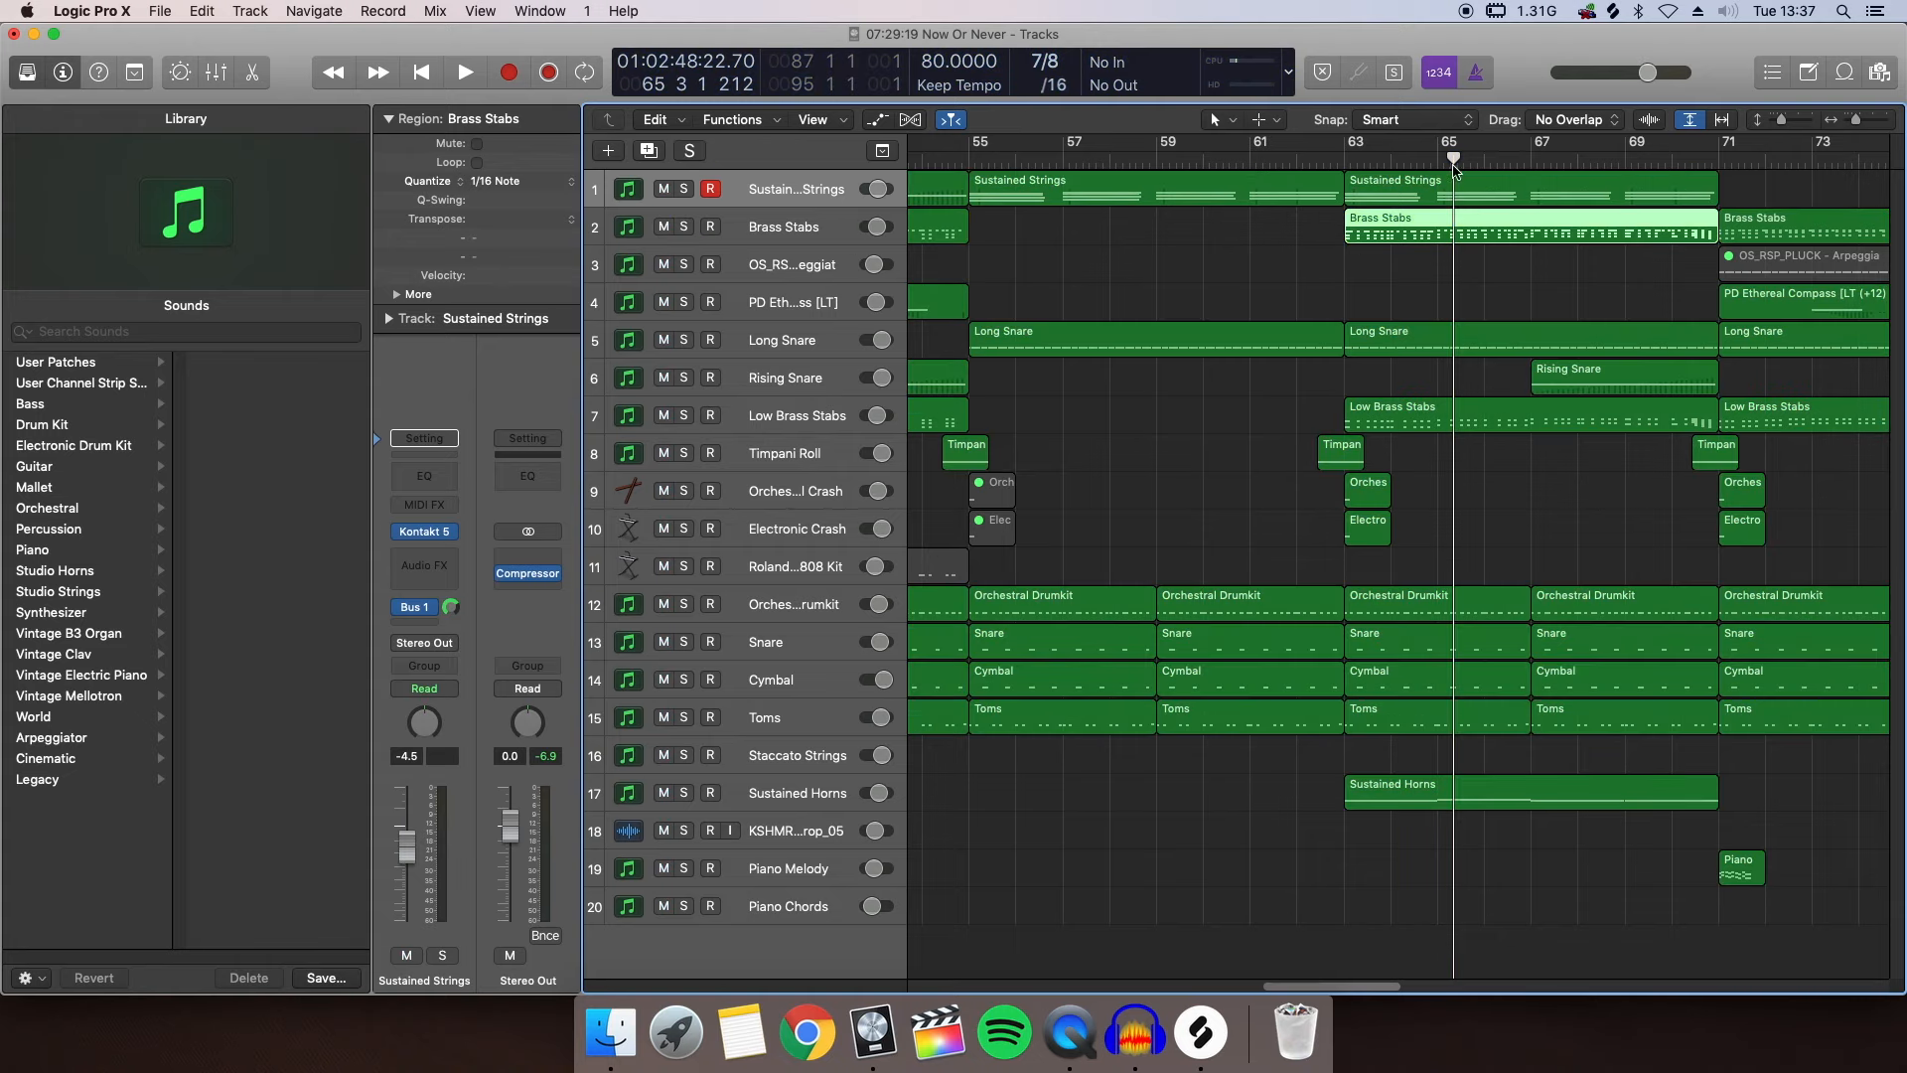
# Play the Low Brass Stabs soloed from bar 63, add the Brass Stabs to the solo up to bar 67, and clear all solos
pyautogui.click(684, 415)
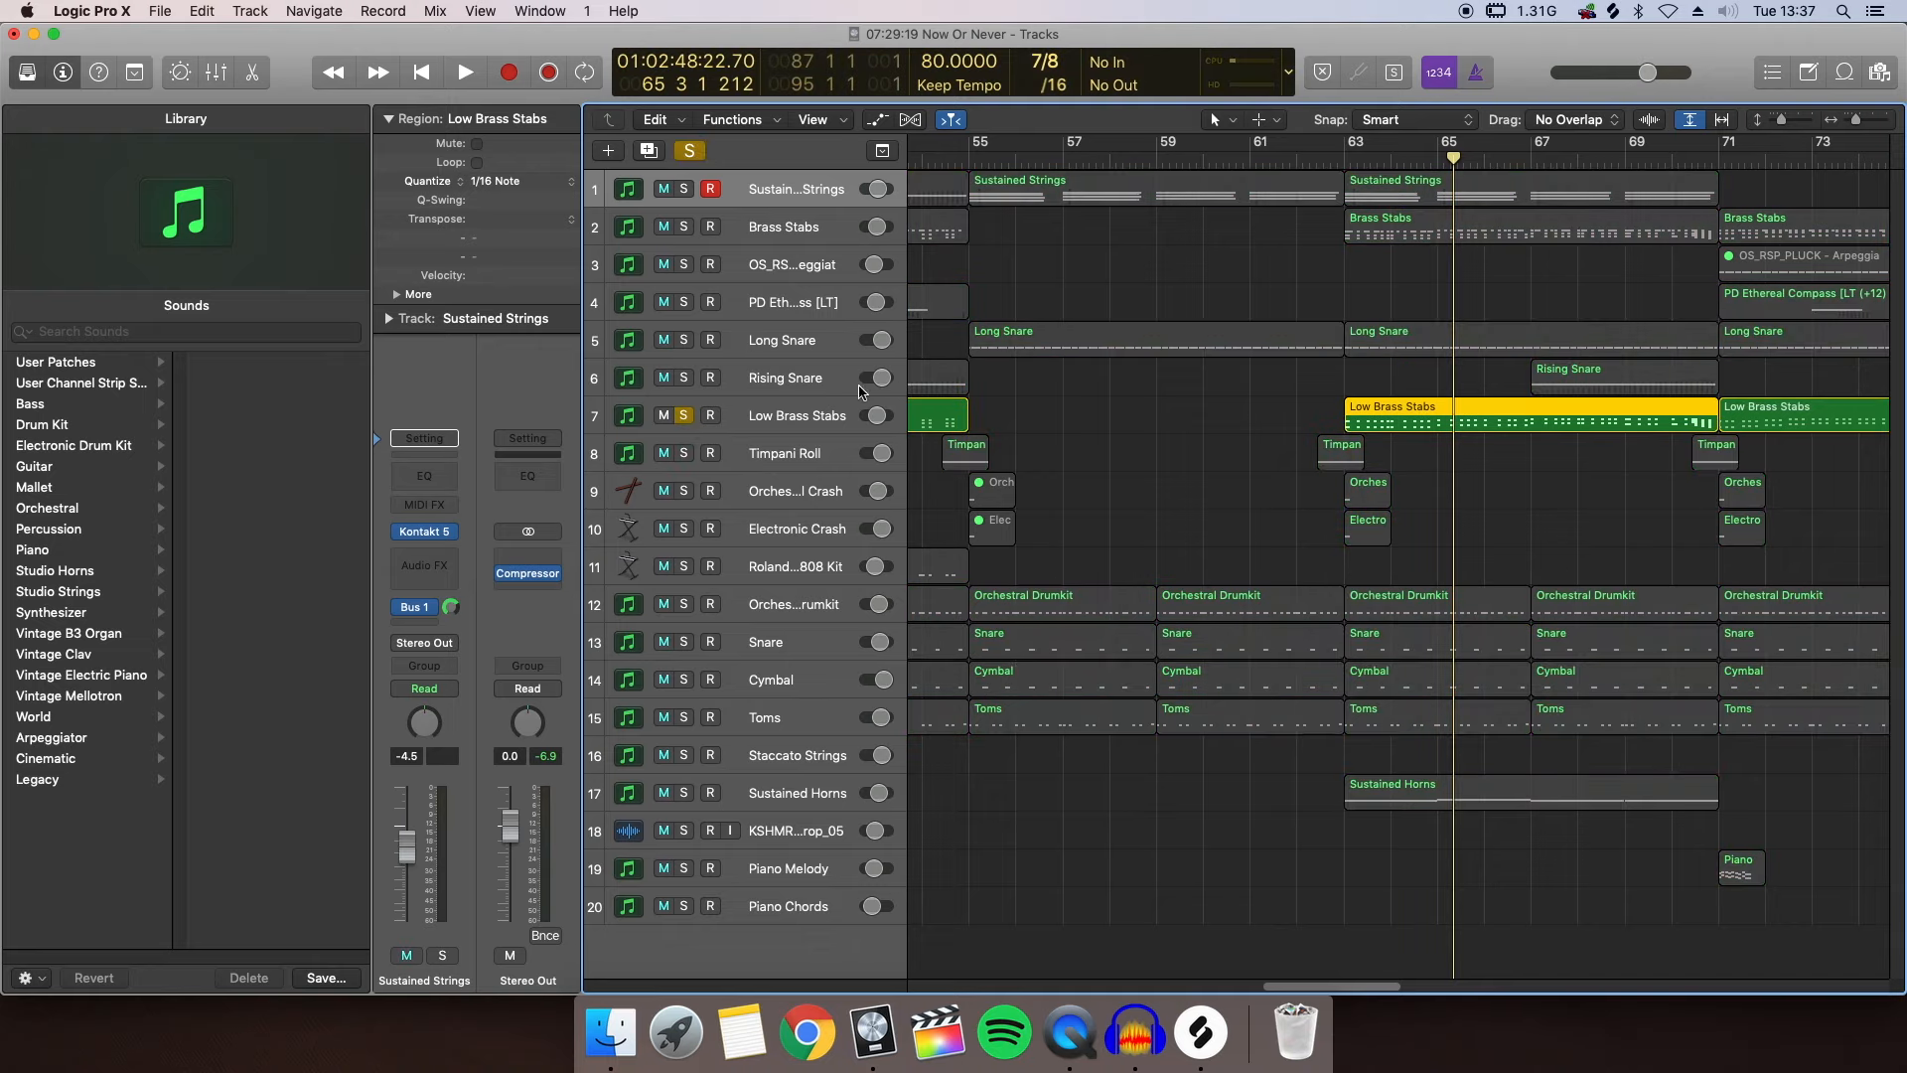
pyautogui.hotkey('shift', 'Return')
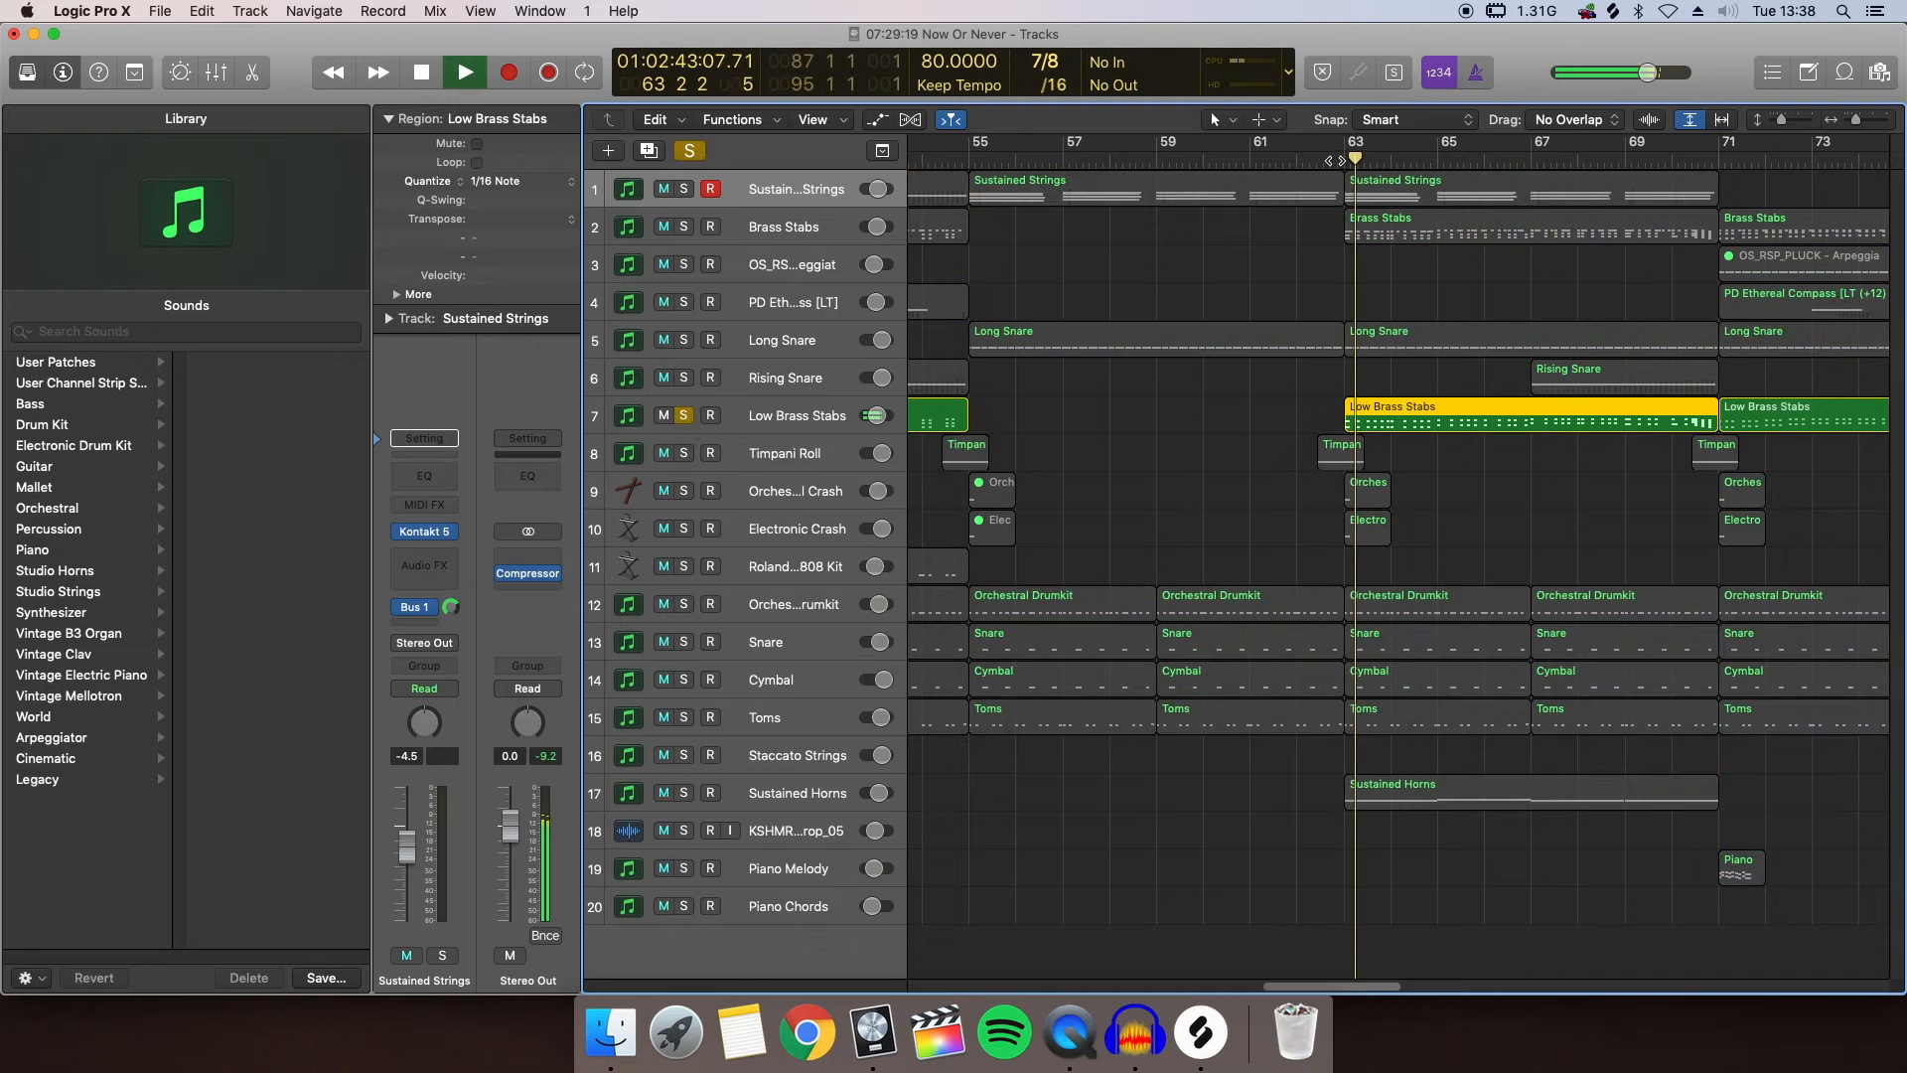
pyautogui.click(685, 227)
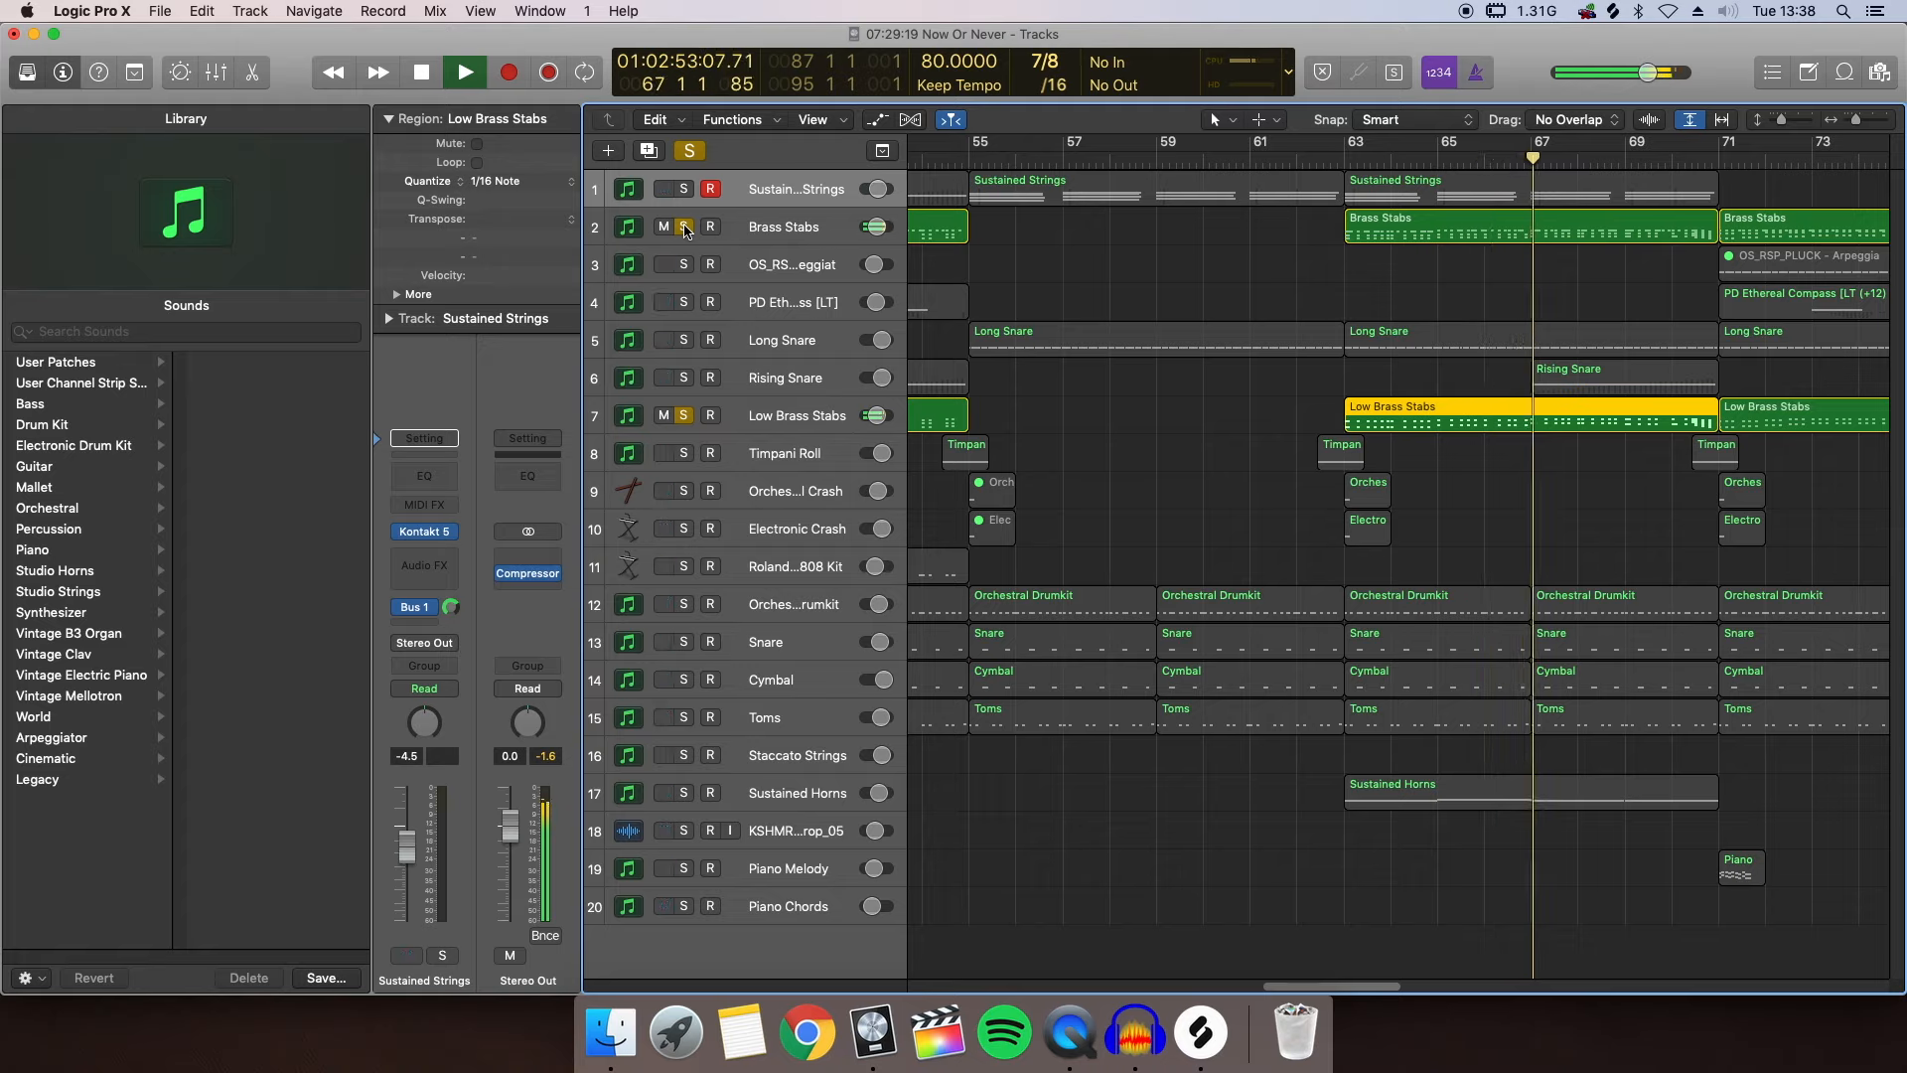
pyautogui.press('space')
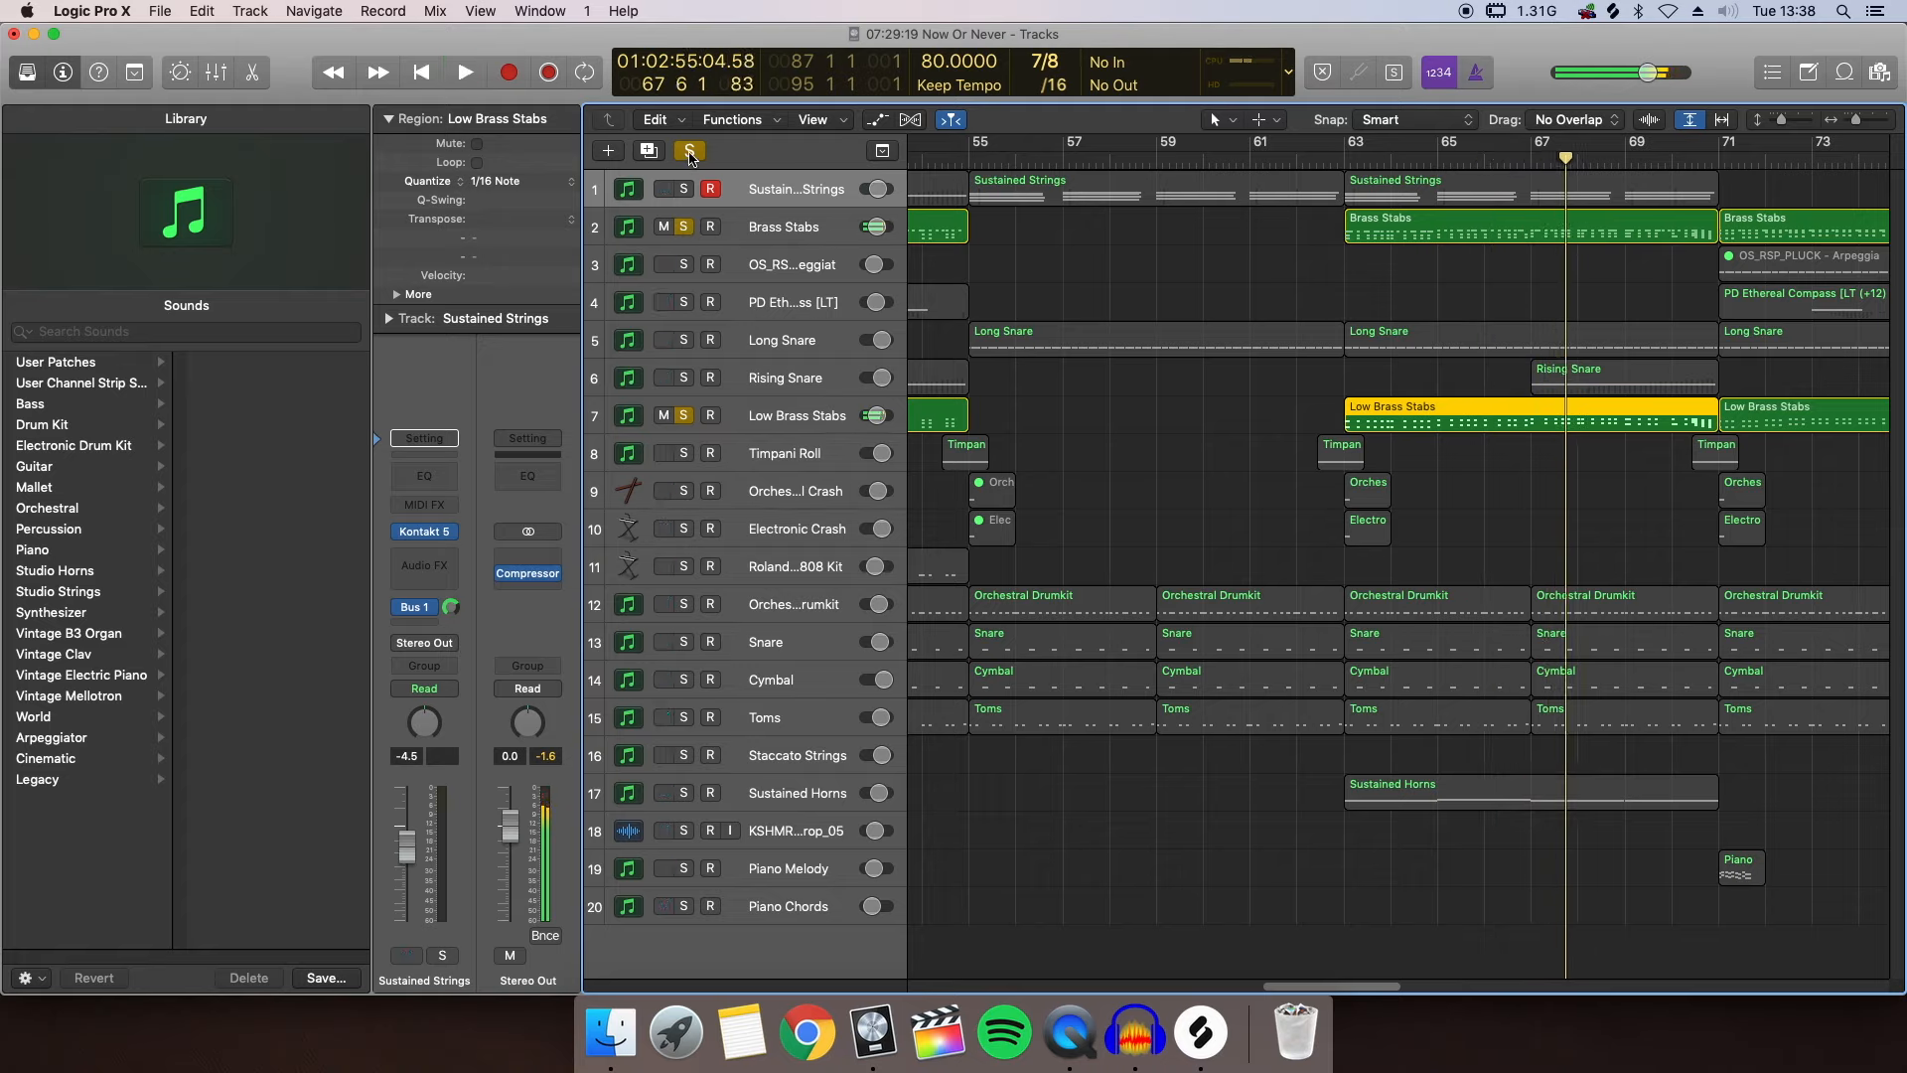
pyautogui.click(689, 151)
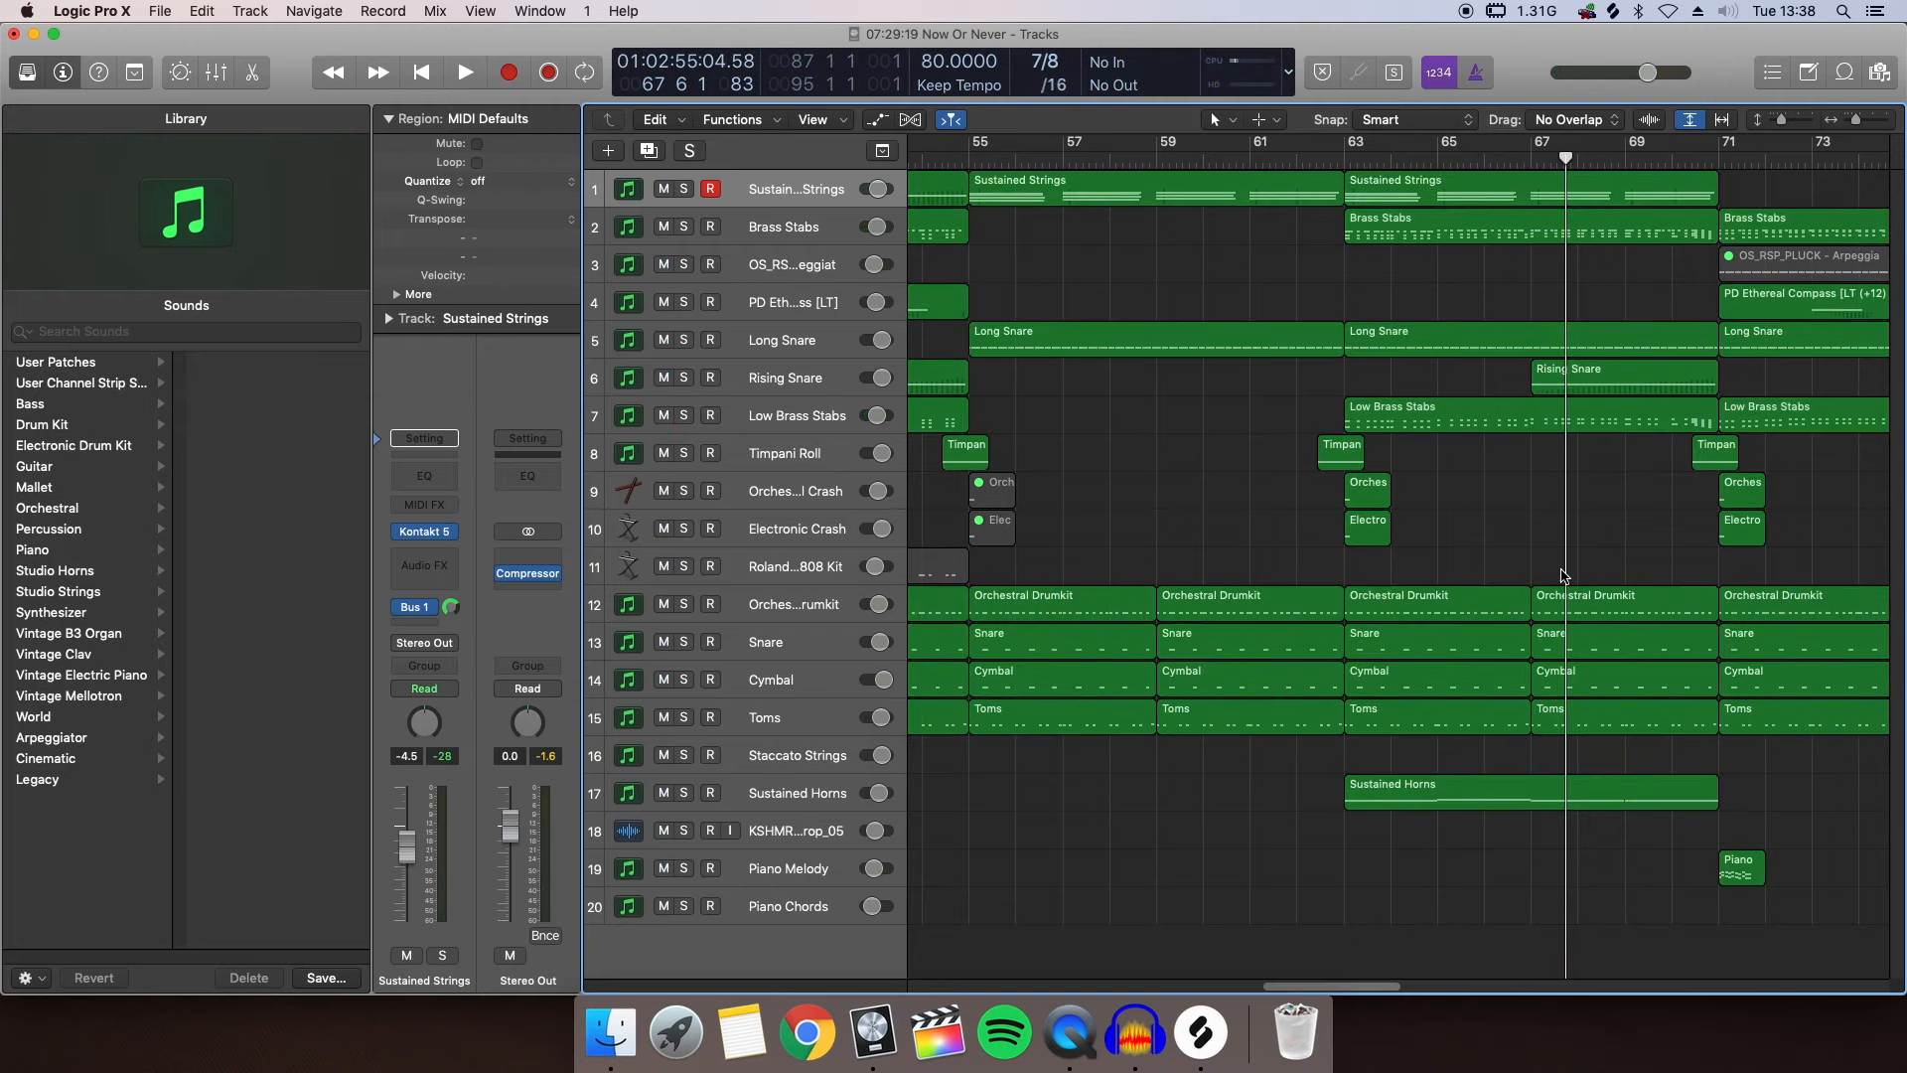
# Solo the Sustained Horns track and play its part from about bar 63
pyautogui.click(1369, 805)
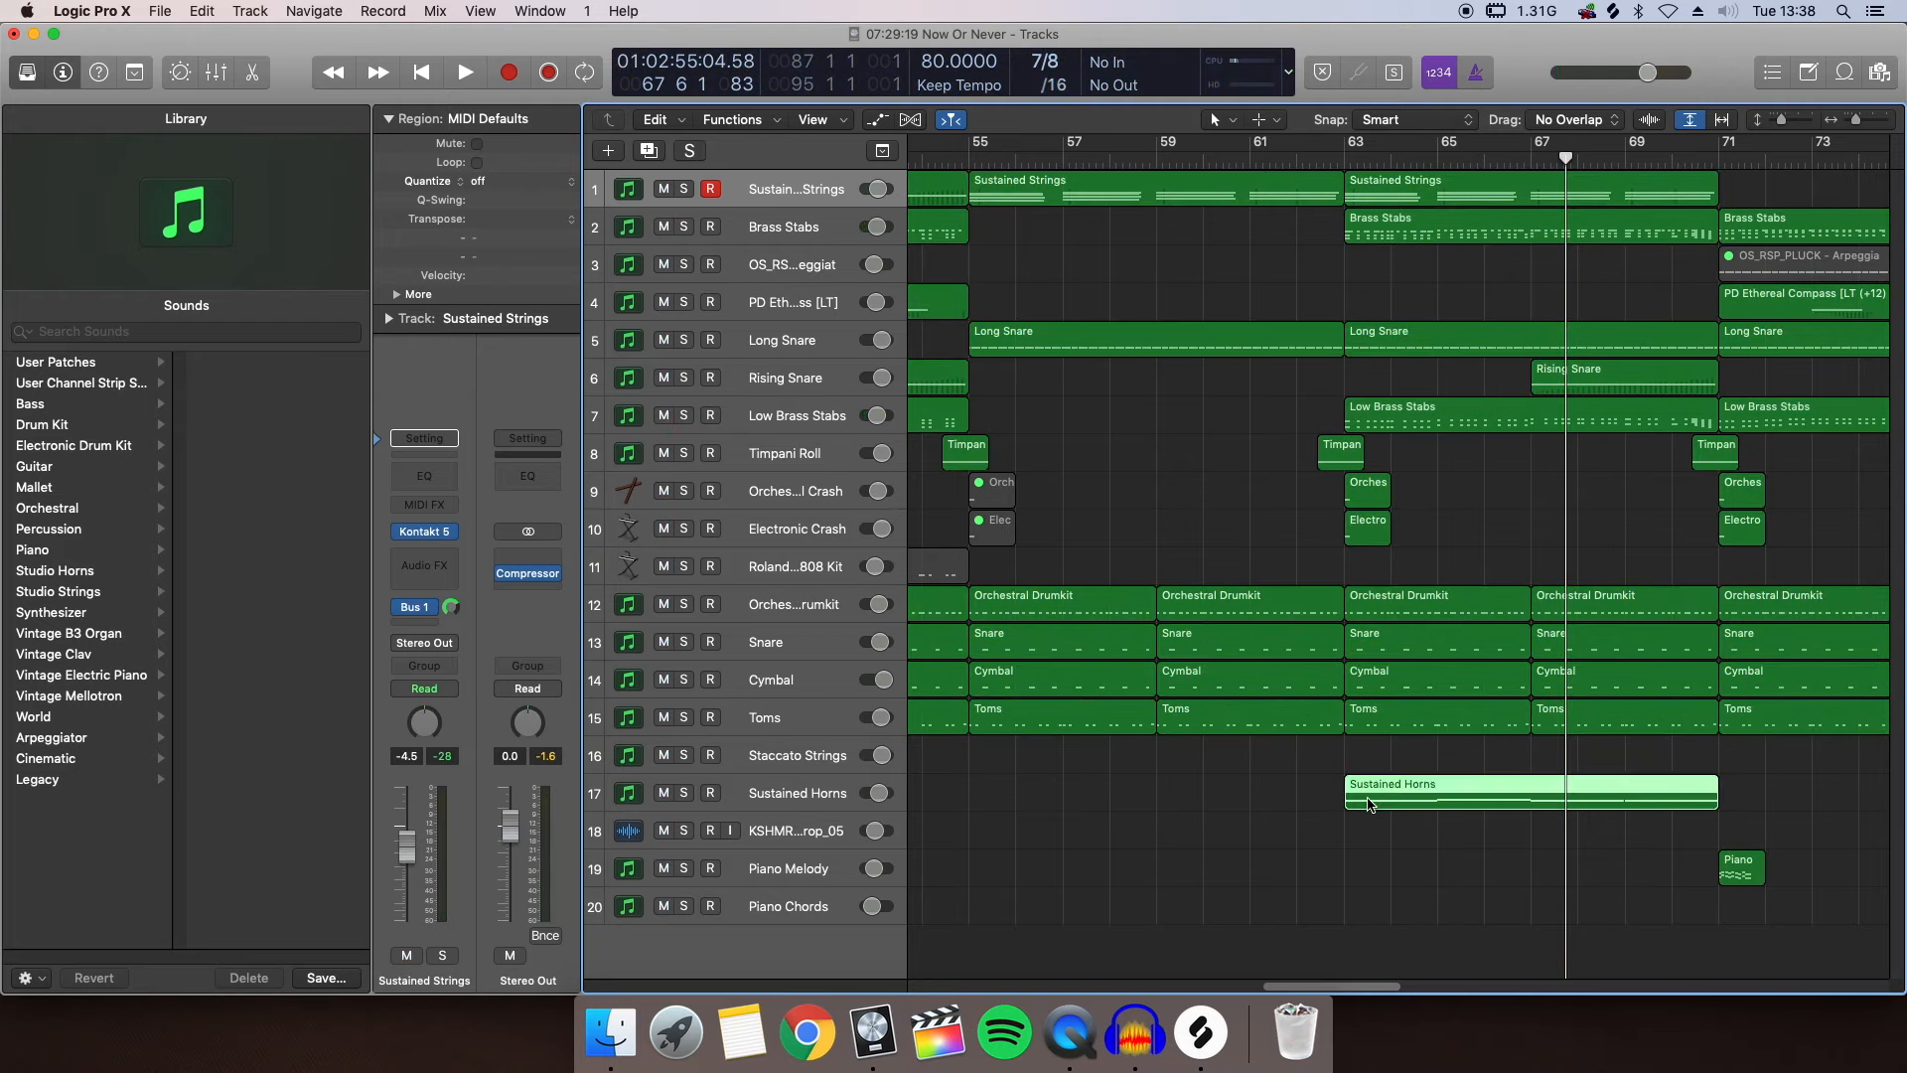
pyautogui.click(684, 794)
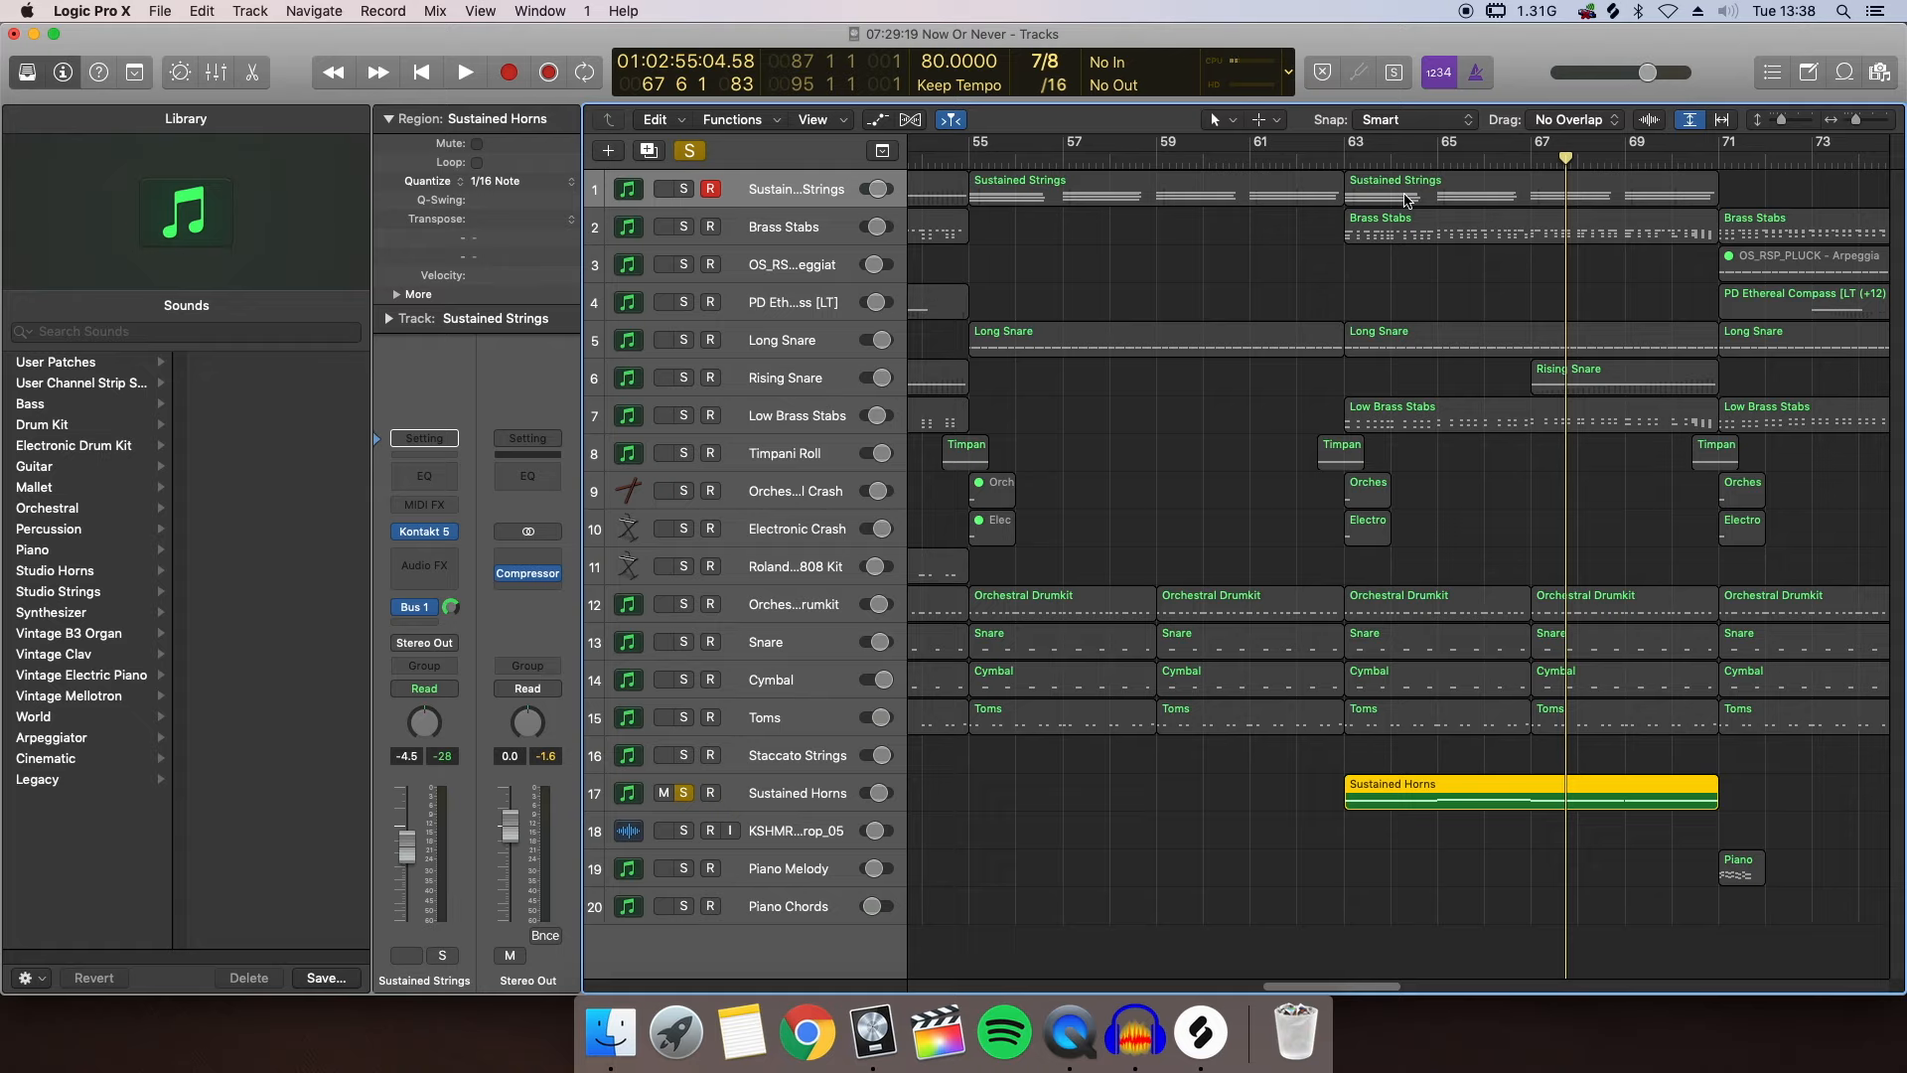
pyautogui.doubleClick(1338, 166)
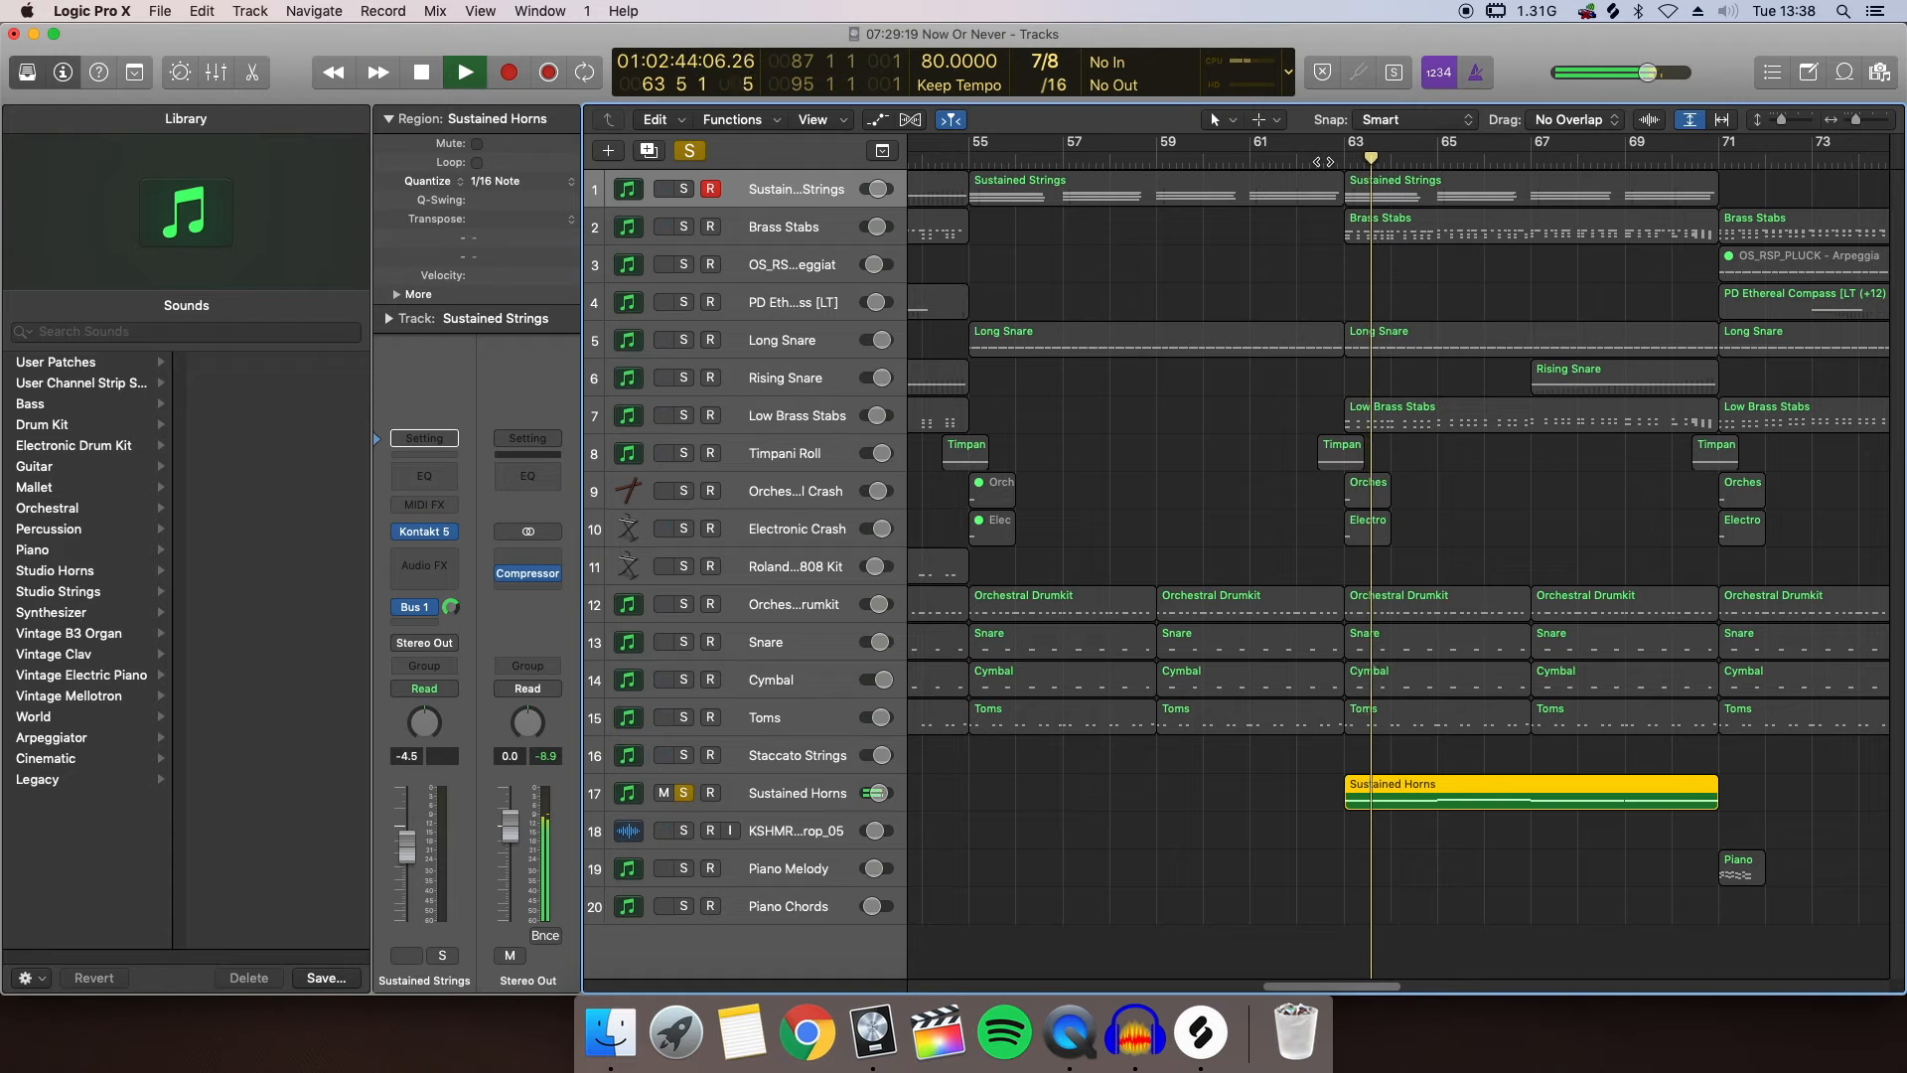
# Add the Sustained Strings to the solo, play both parts from about bar 66 into bar 70, and turn off all solos
pyautogui.click(683, 189)
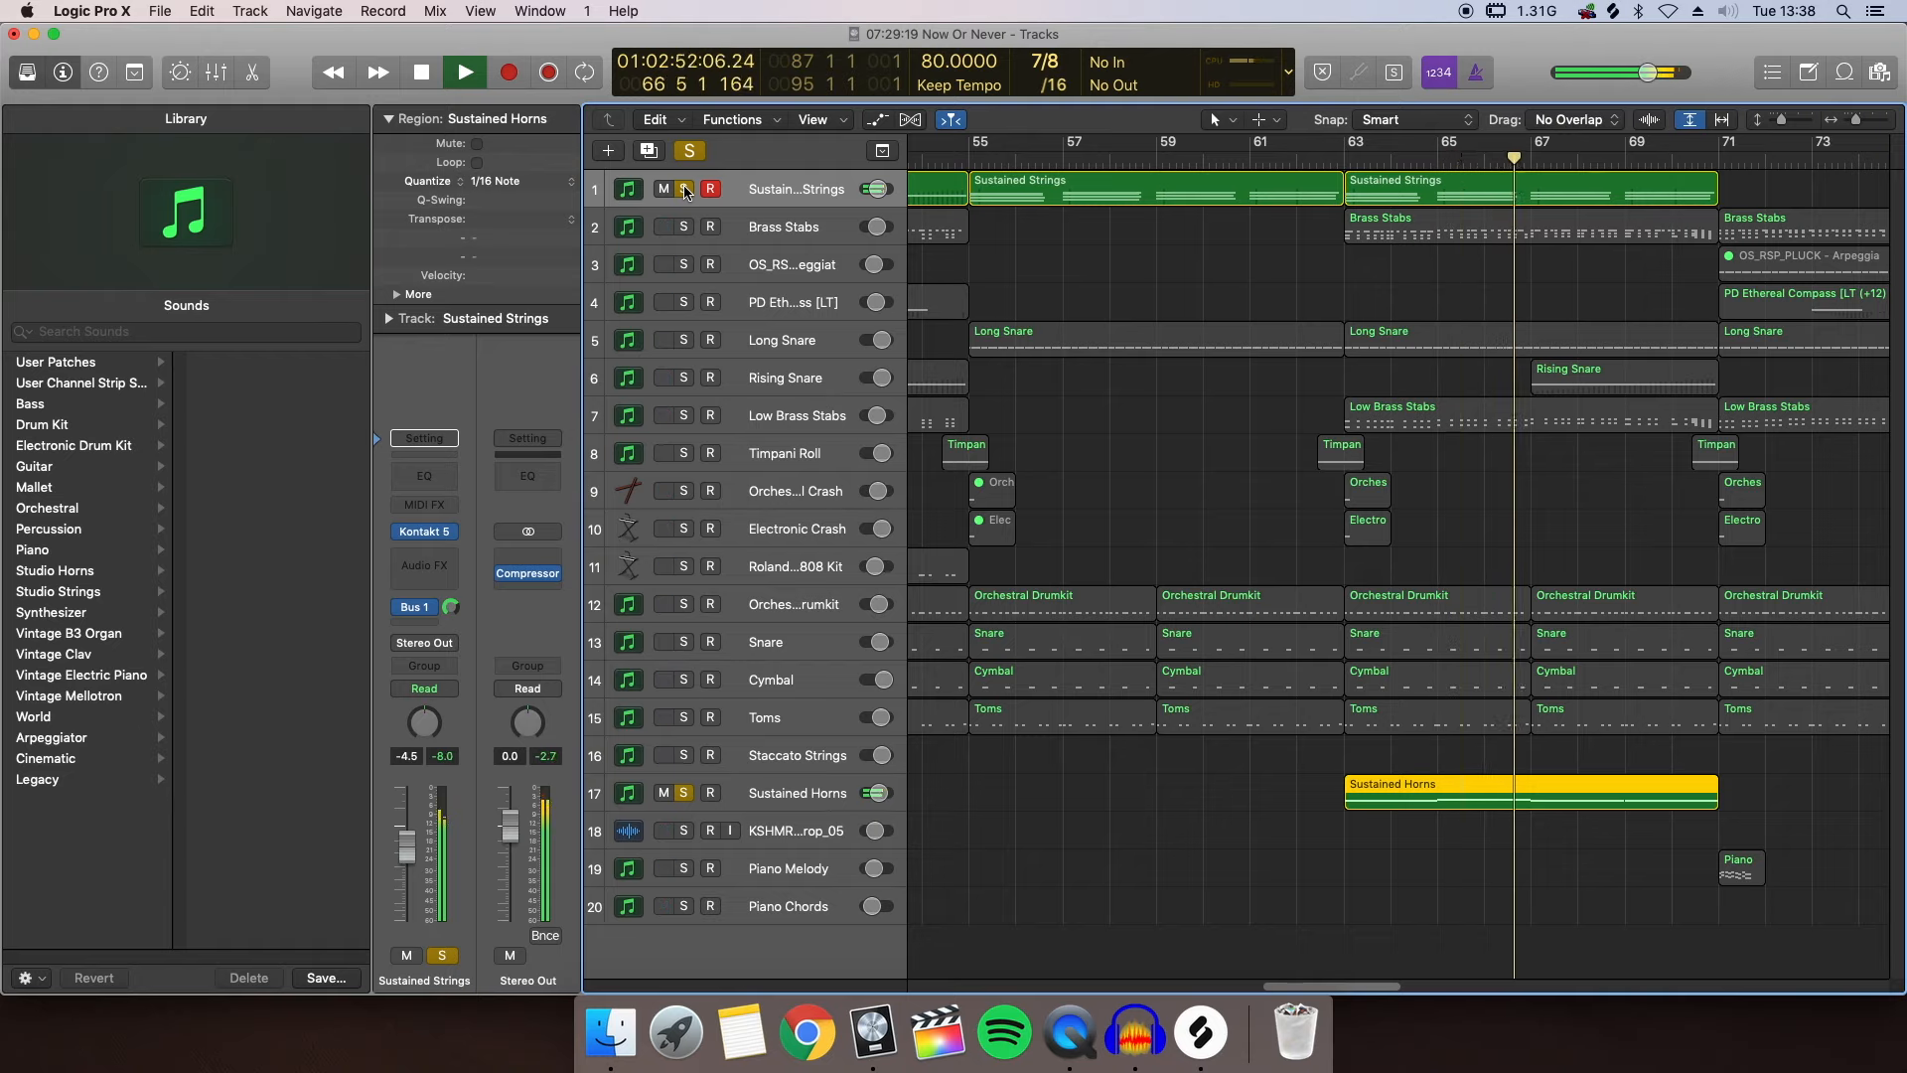
pyautogui.press('space')
pyautogui.click(1520, 161)
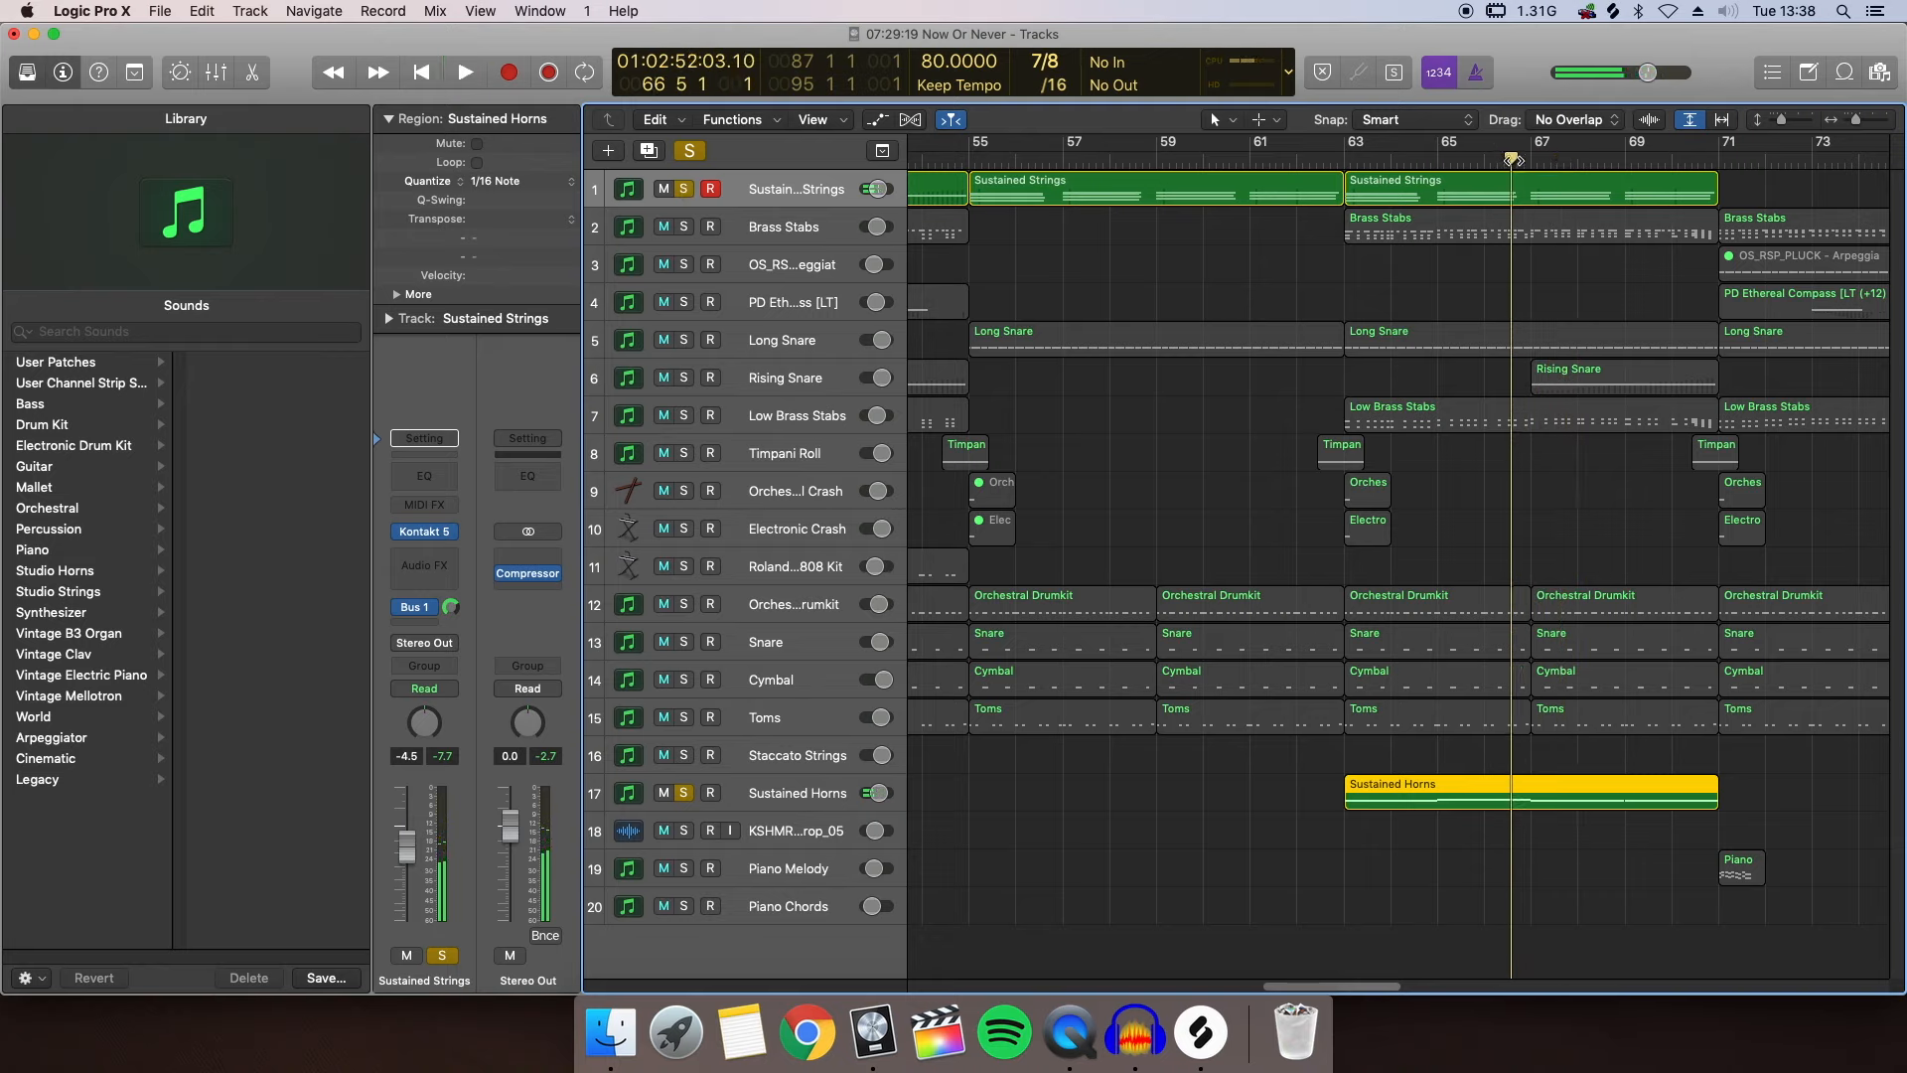
pyautogui.press('space')
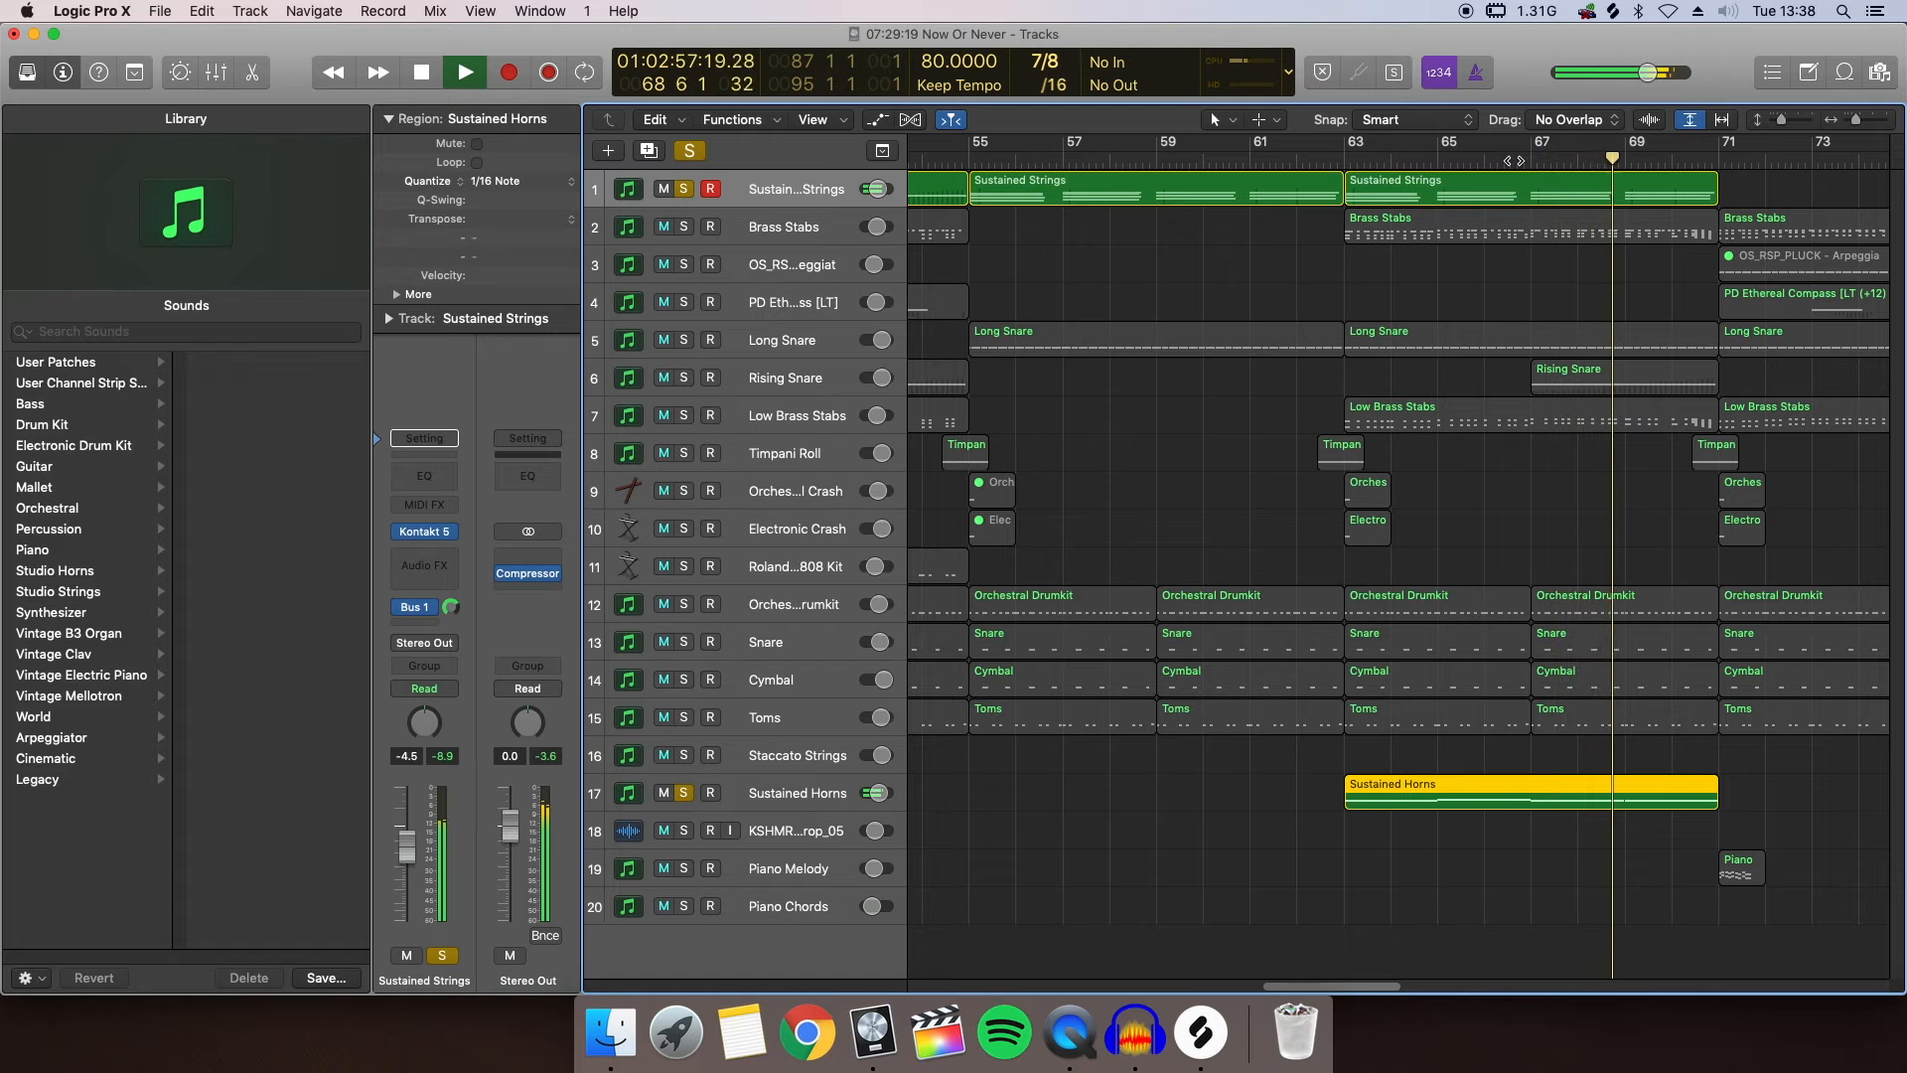
pyautogui.press('space')
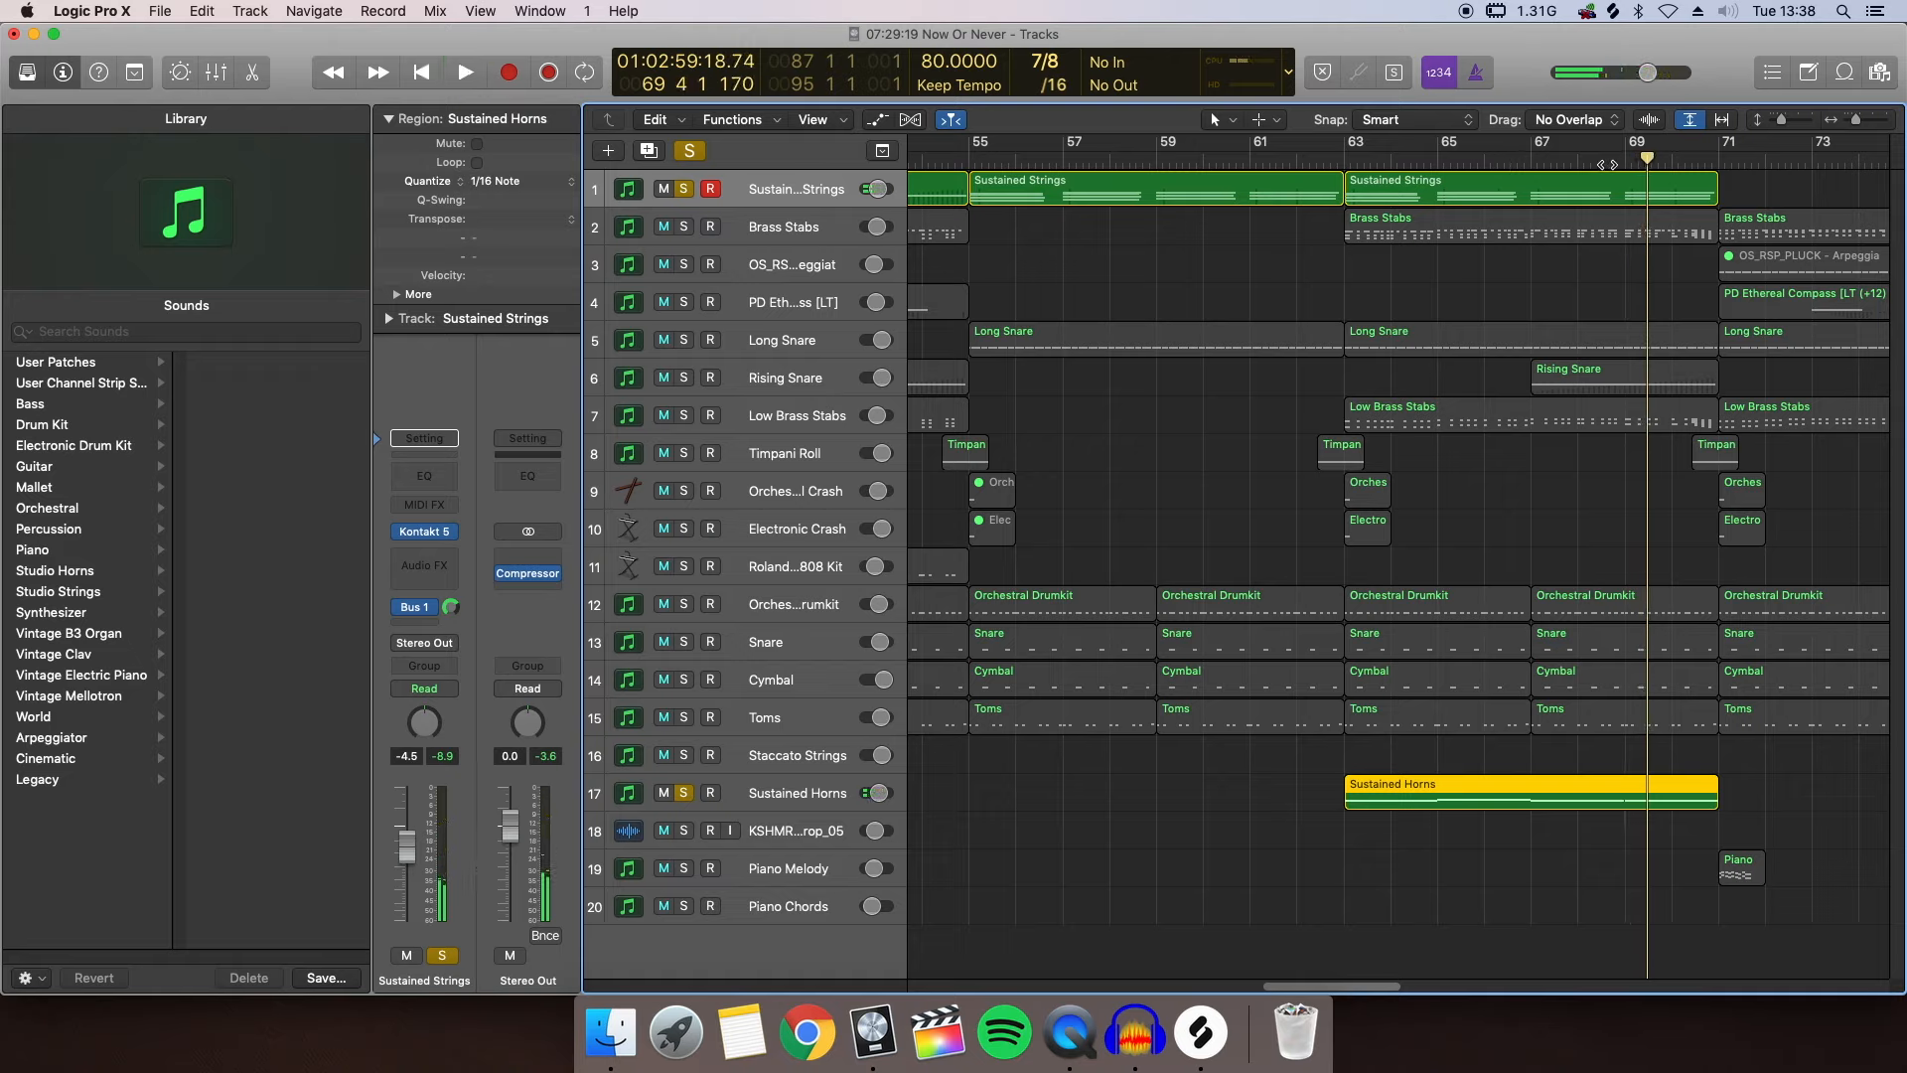
pyautogui.press('space')
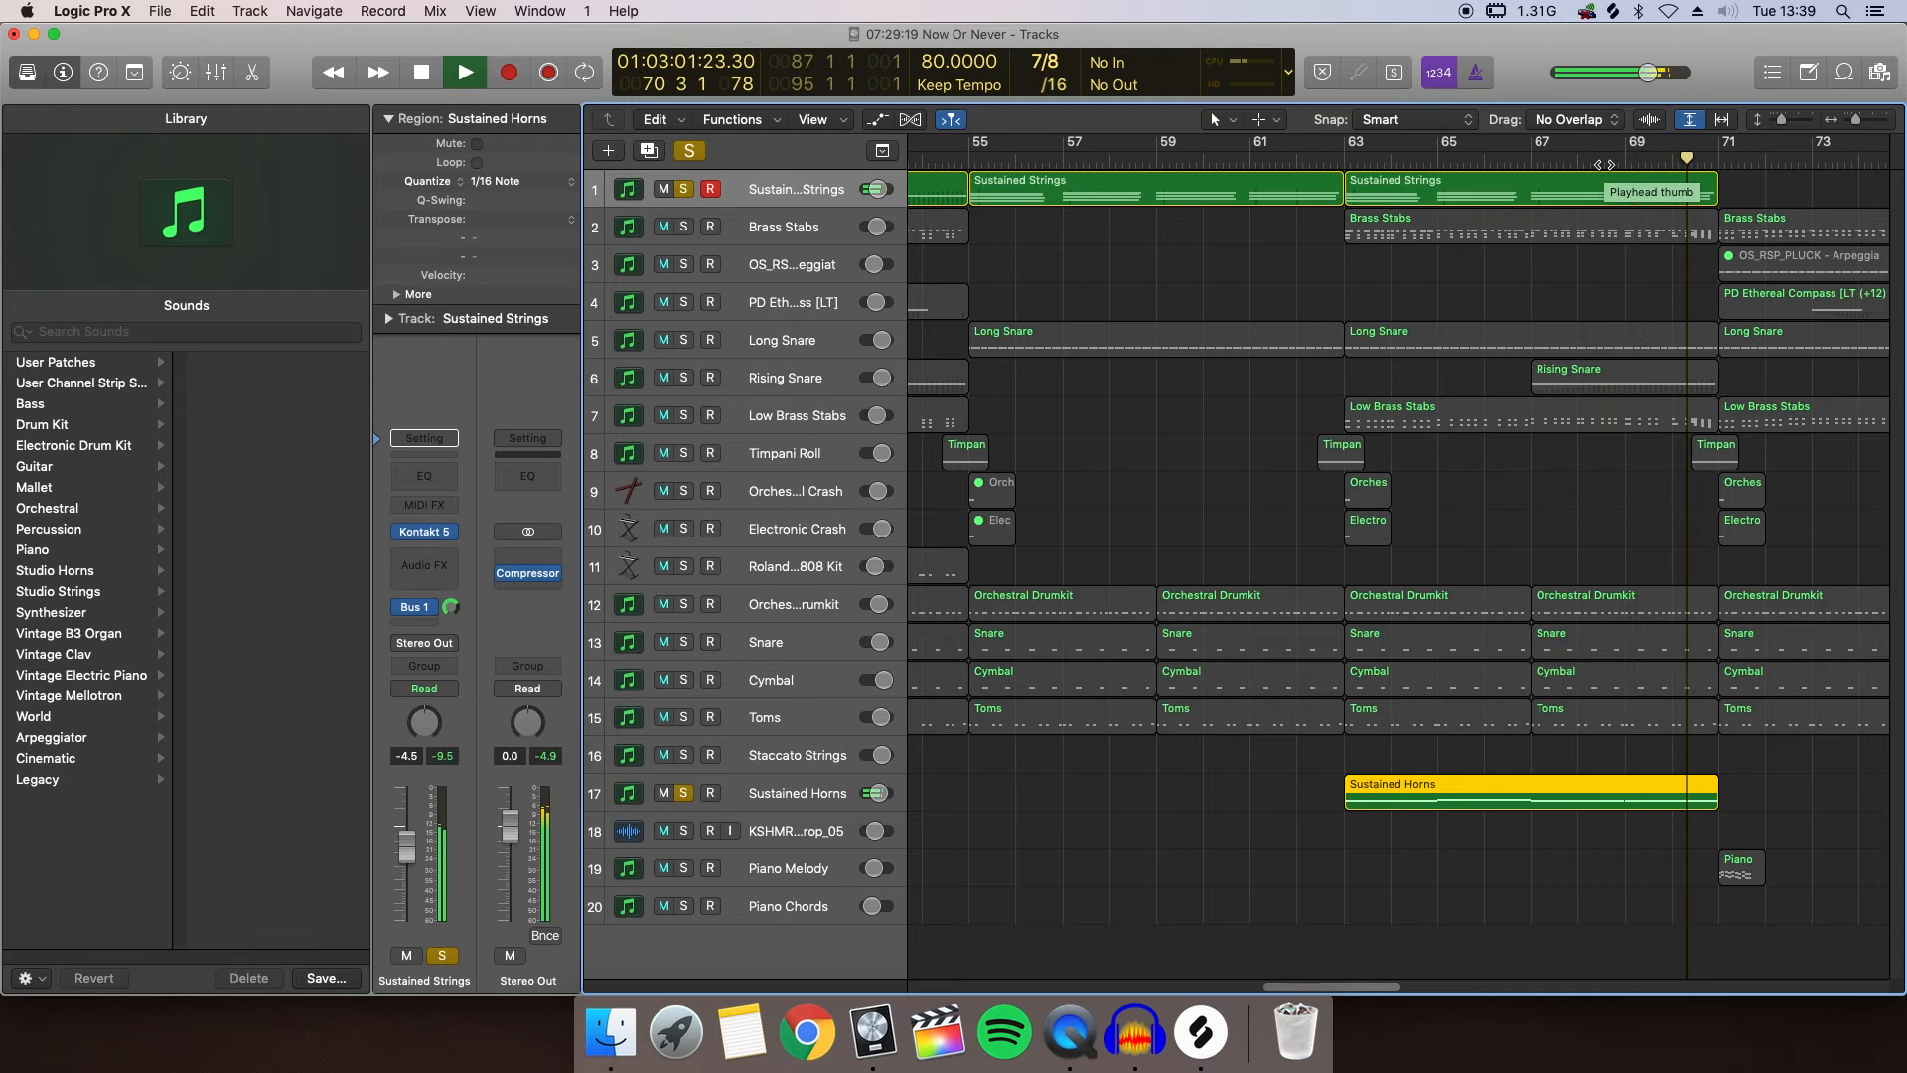
pyautogui.press('space')
pyautogui.click(688, 152)
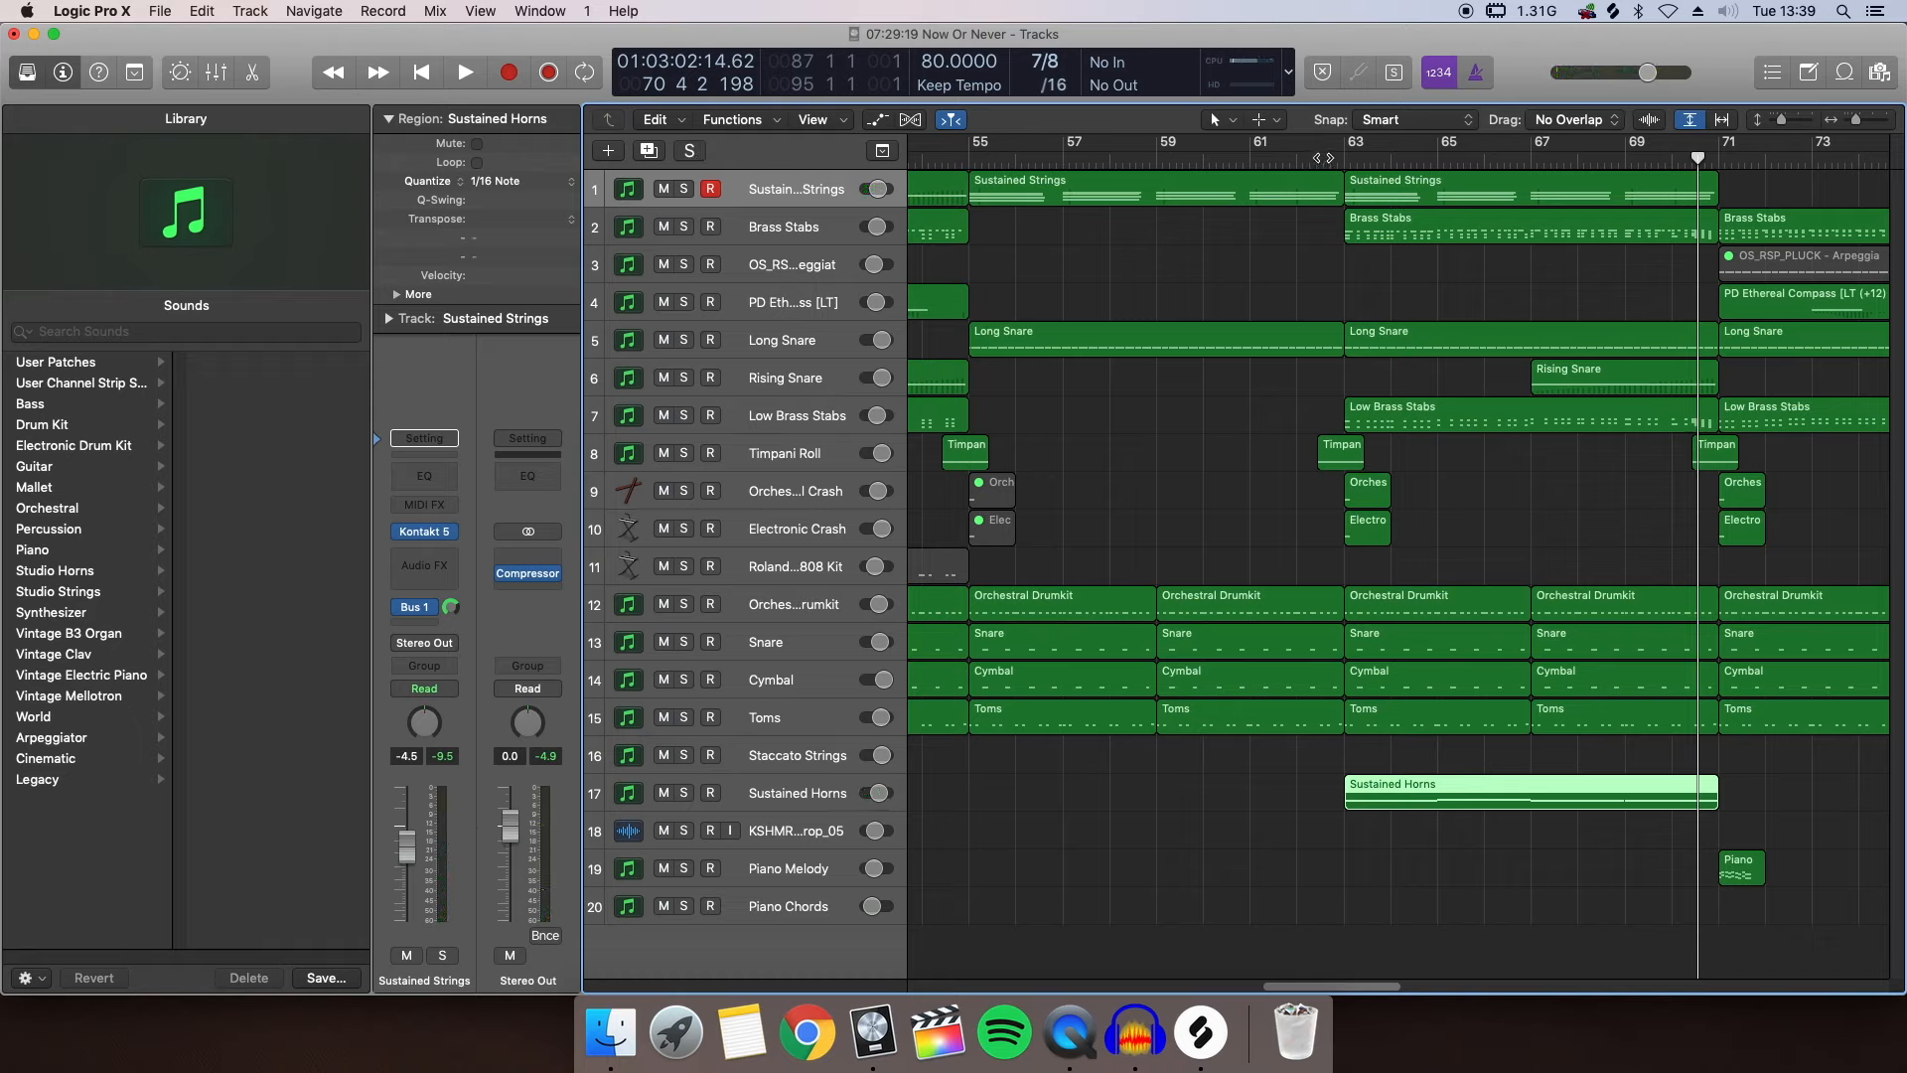
# Play the full arrangement from about bar 63 into bar 71, and disarm recording on the Sustained Strings track
pyautogui.press('space')
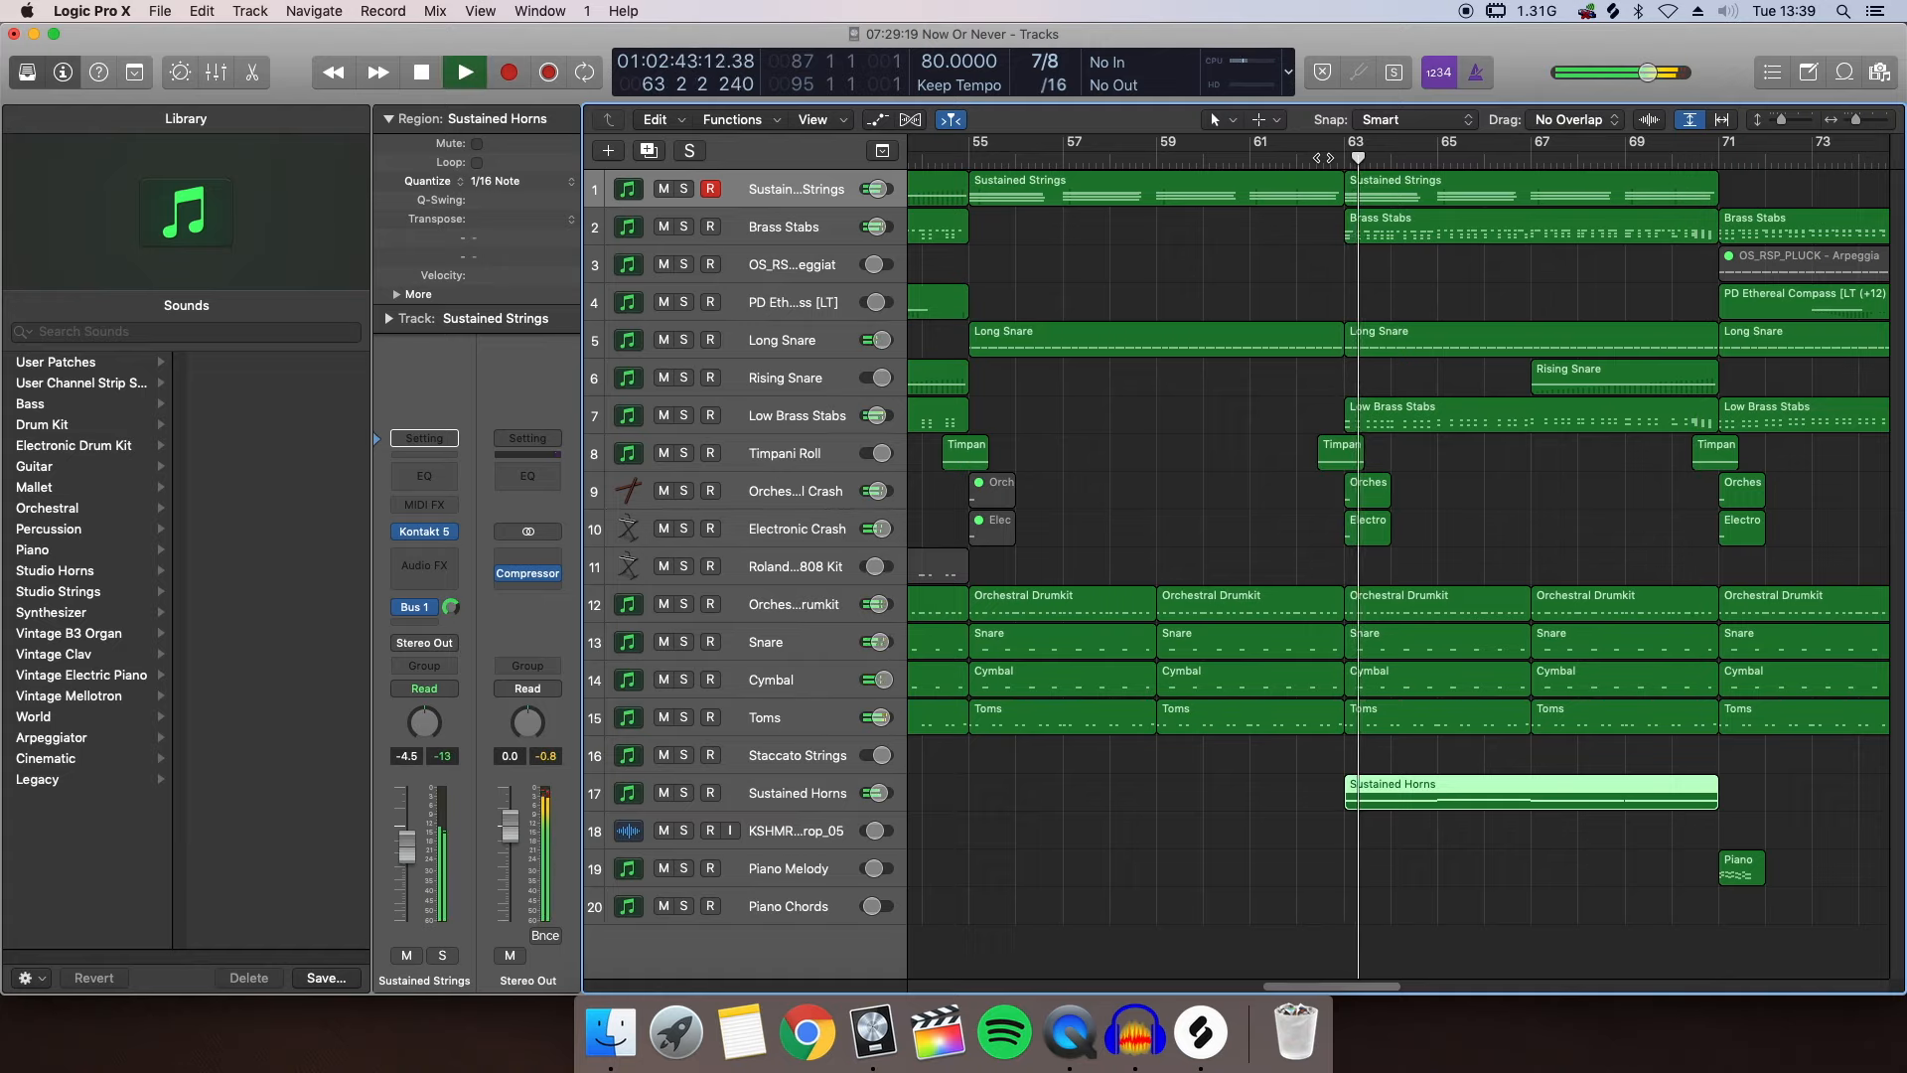
pyautogui.click(705, 193)
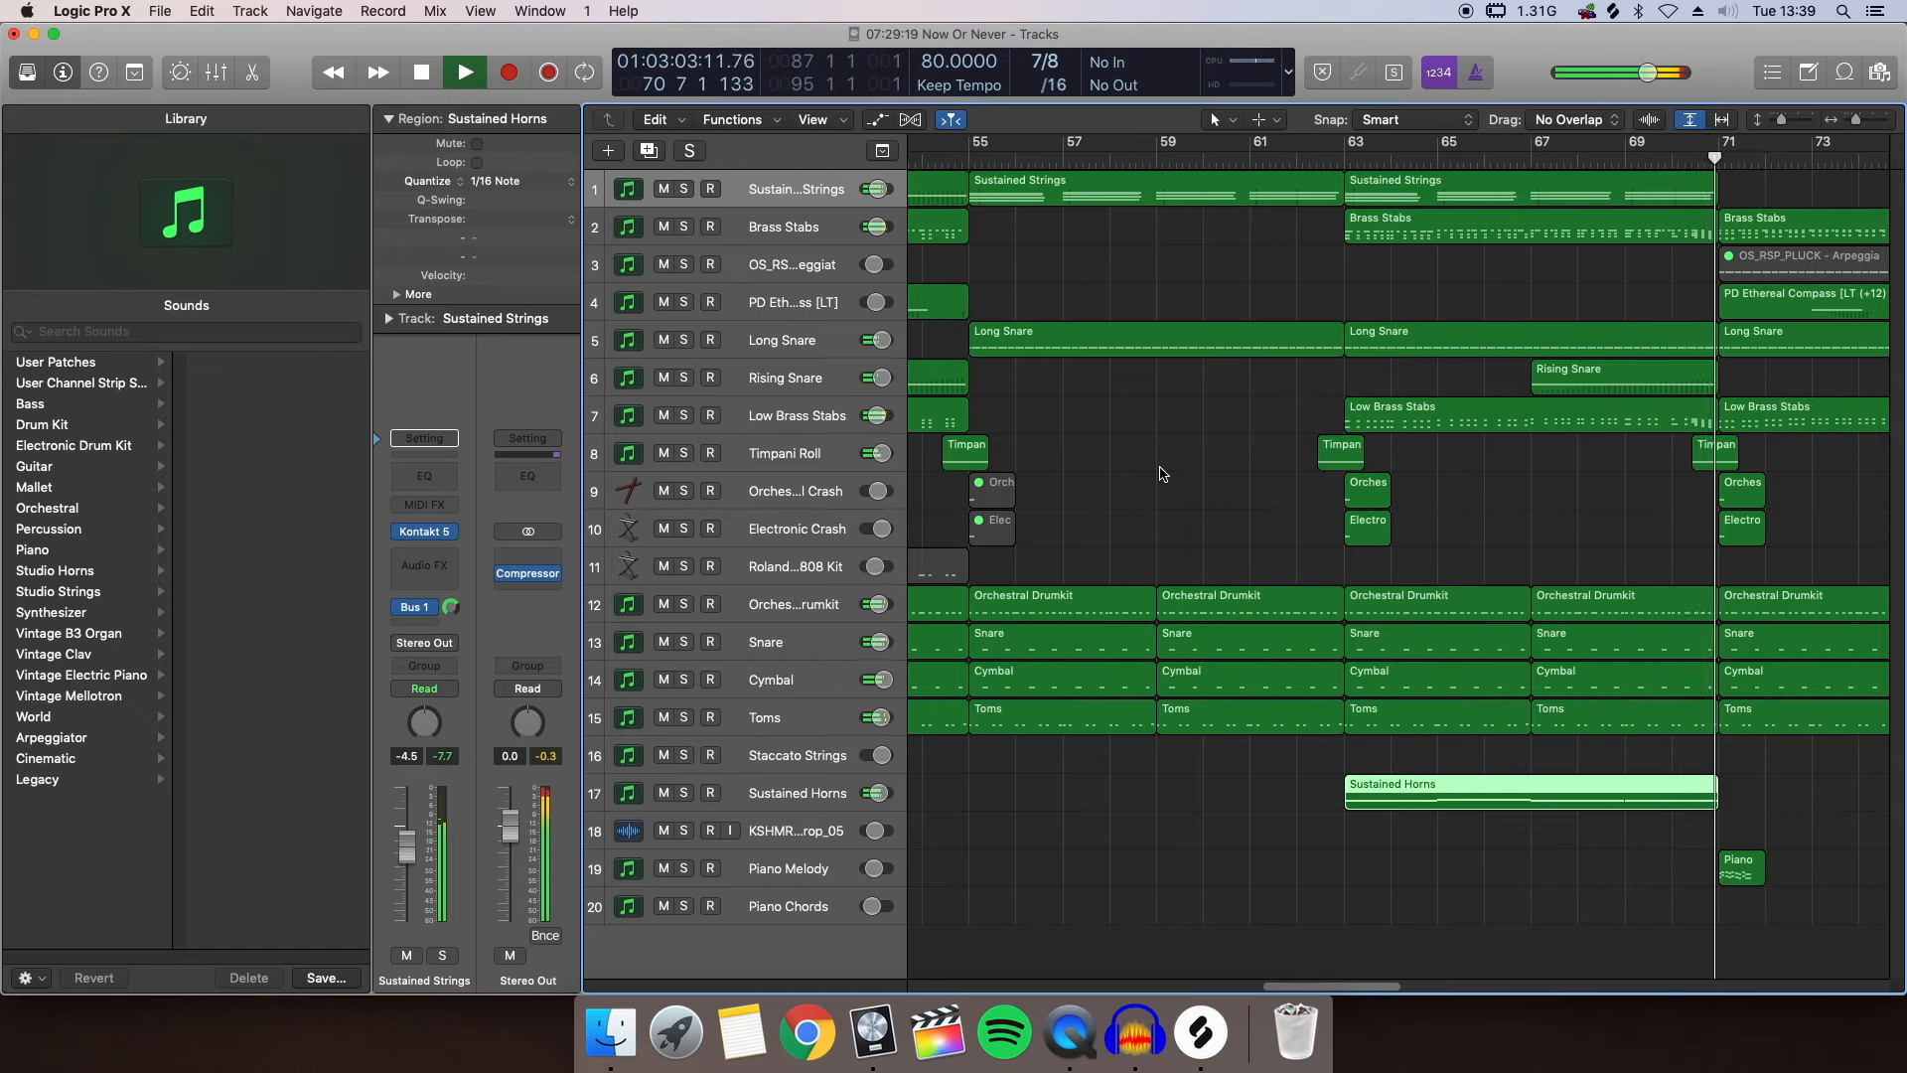
pyautogui.press('space')
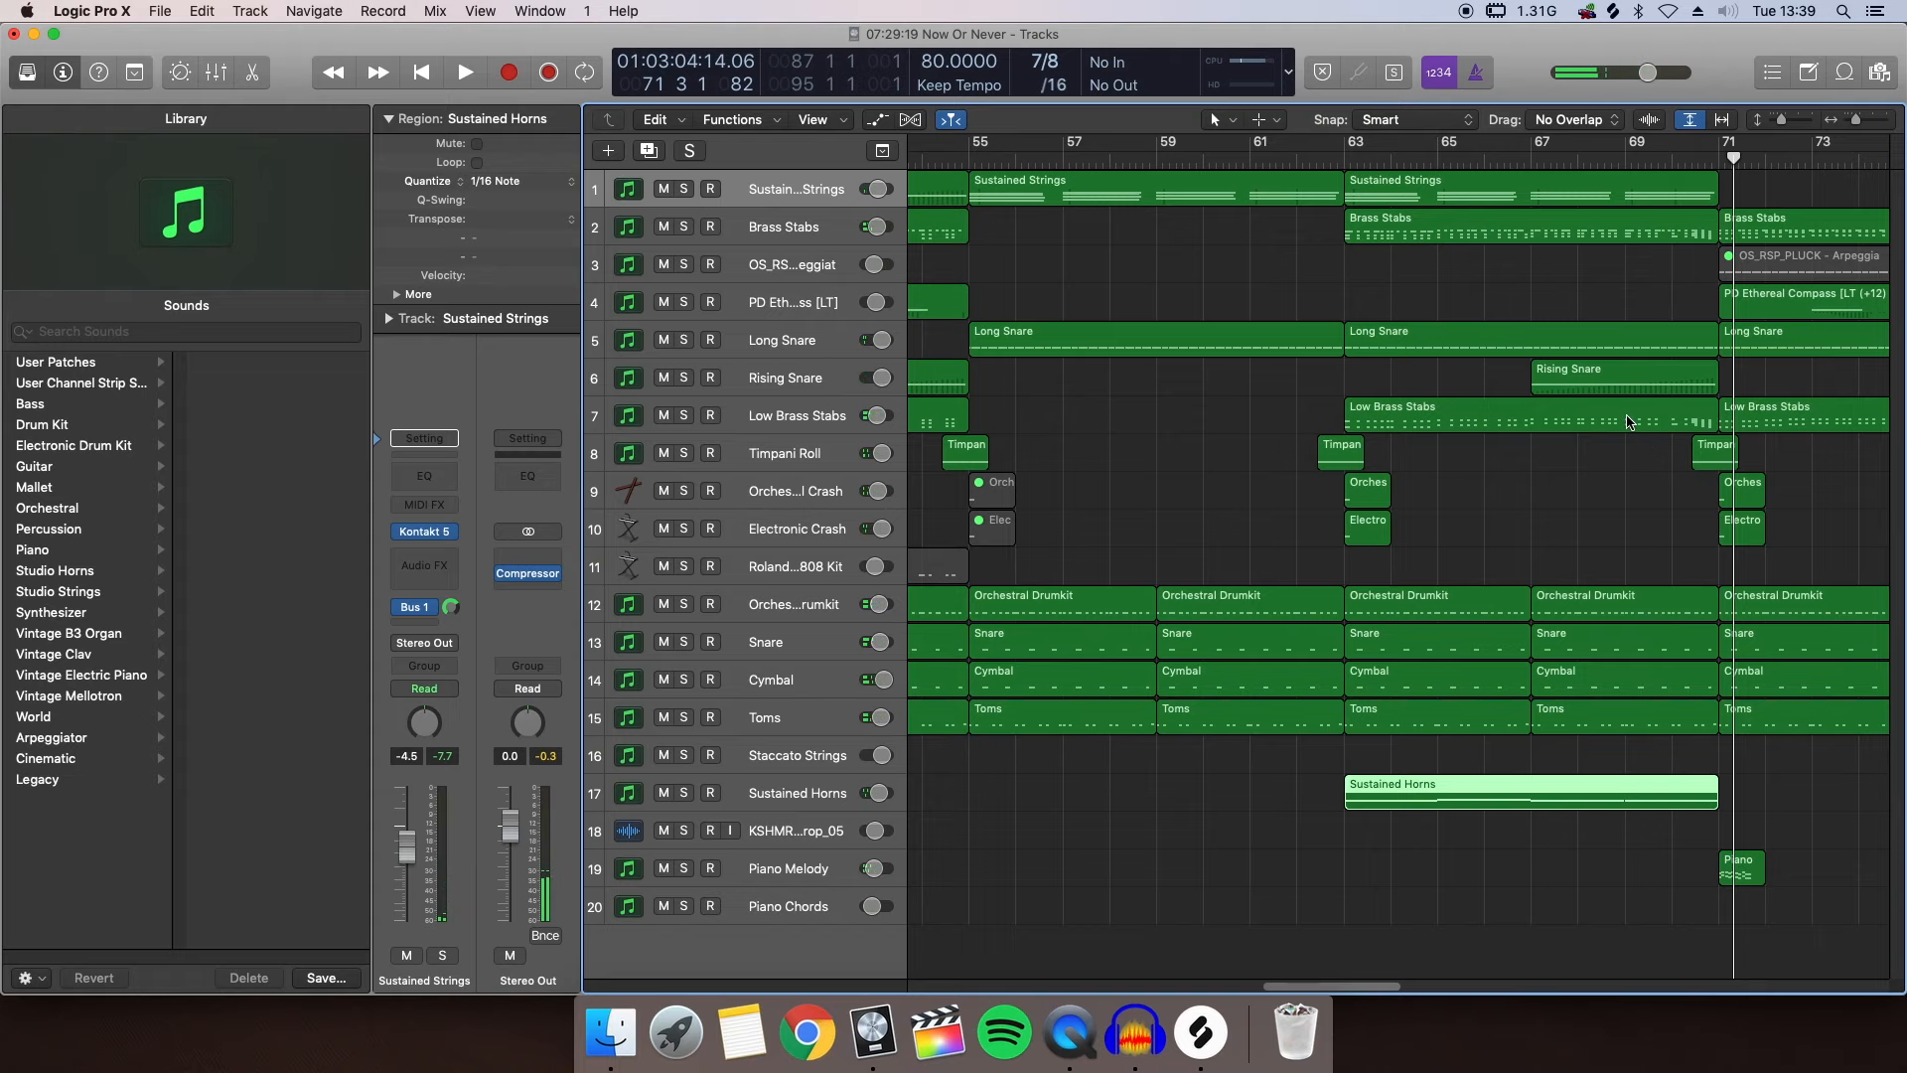
# Examine the notes of the Brass Stabs region at bar 63 in the Piano Roll, playing its ending from about bar 70 soloed
pyautogui.hscroll(5, 1627, 421)
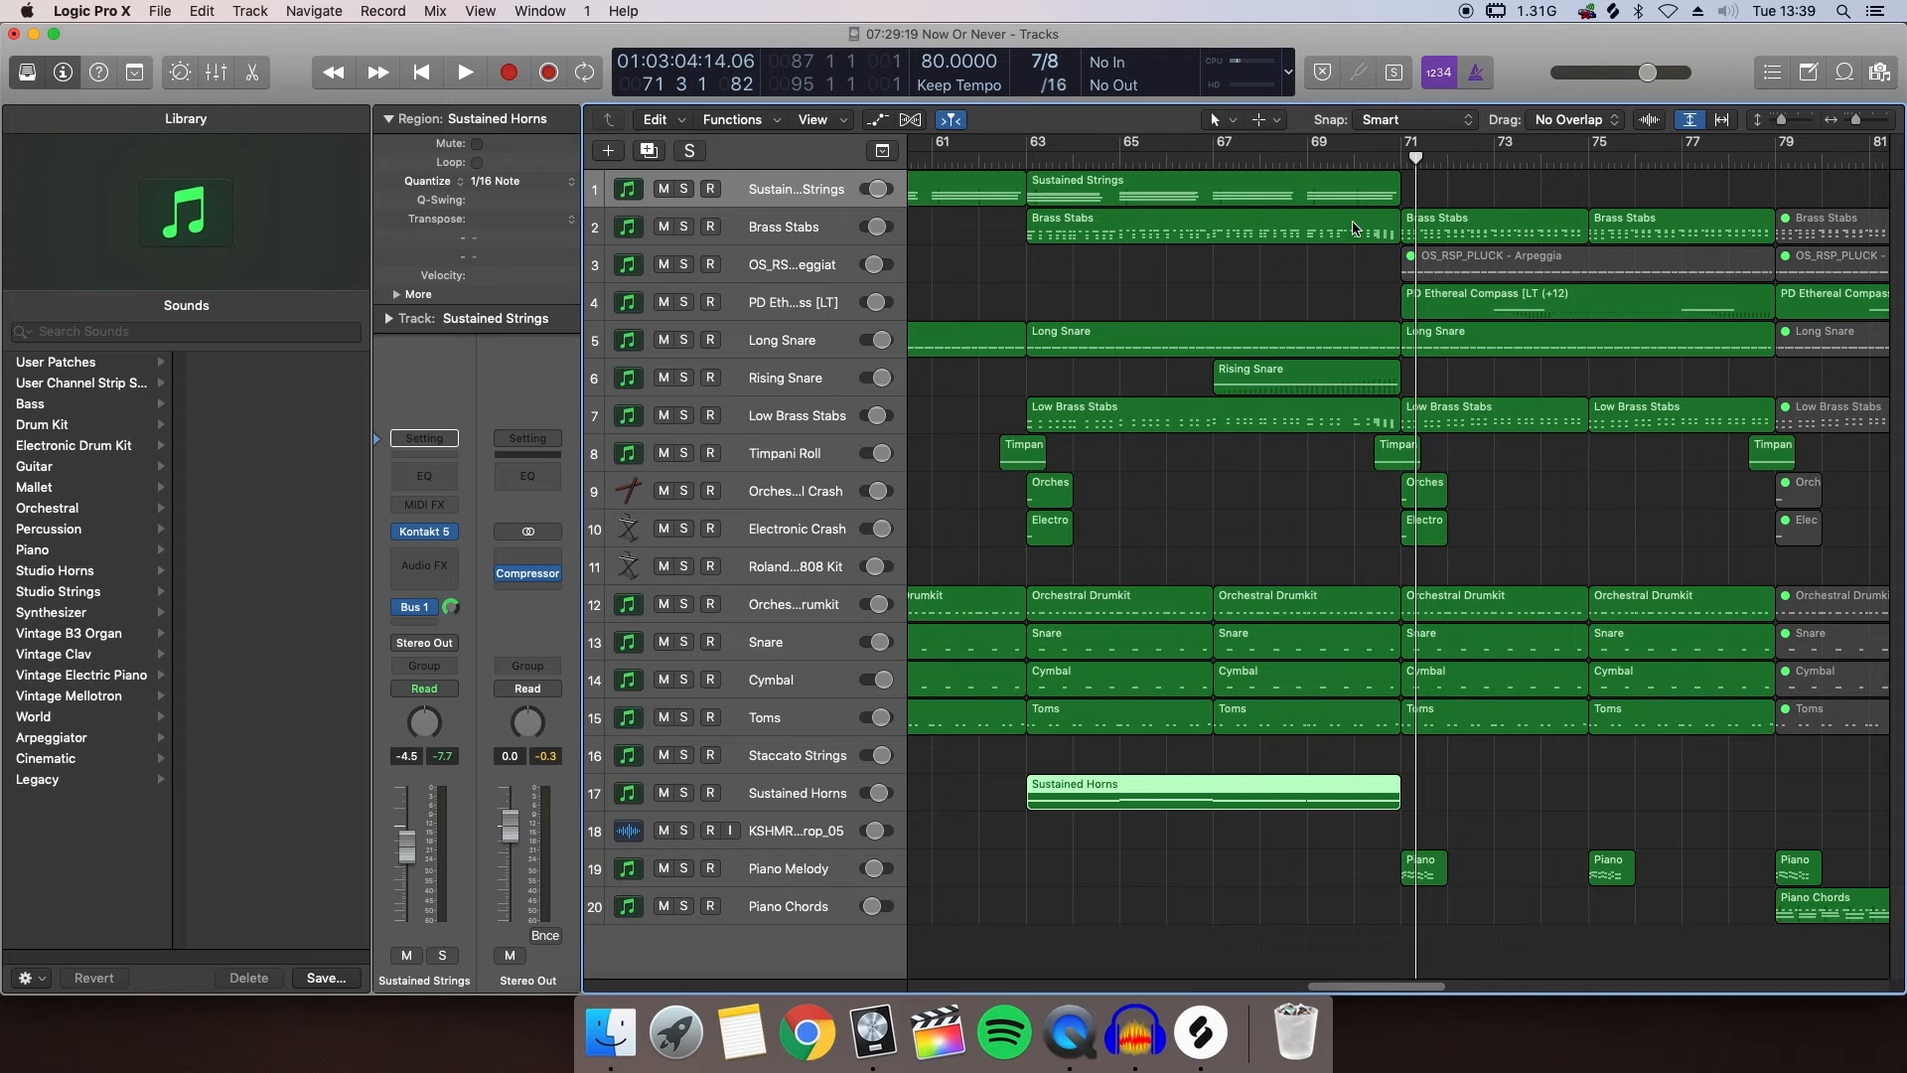
pyautogui.doubleClick(1354, 228)
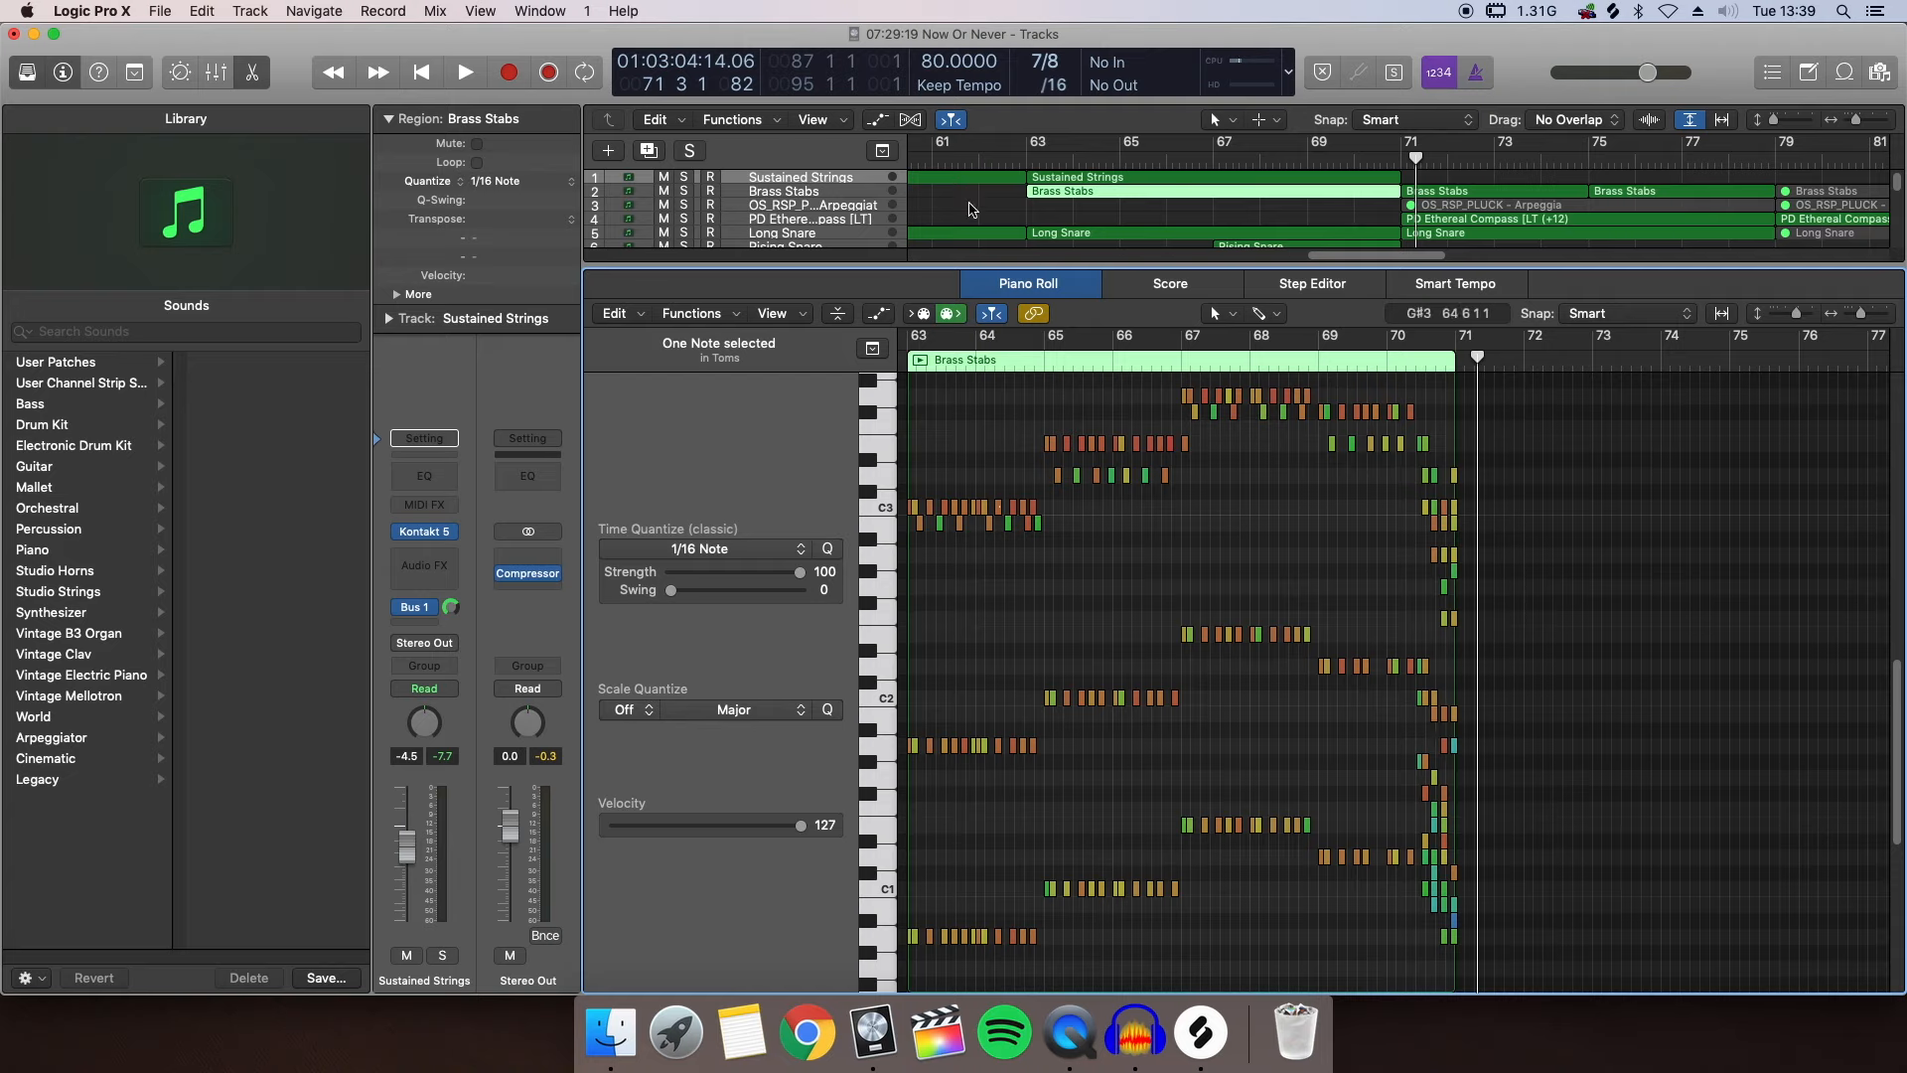
pyautogui.click(683, 192)
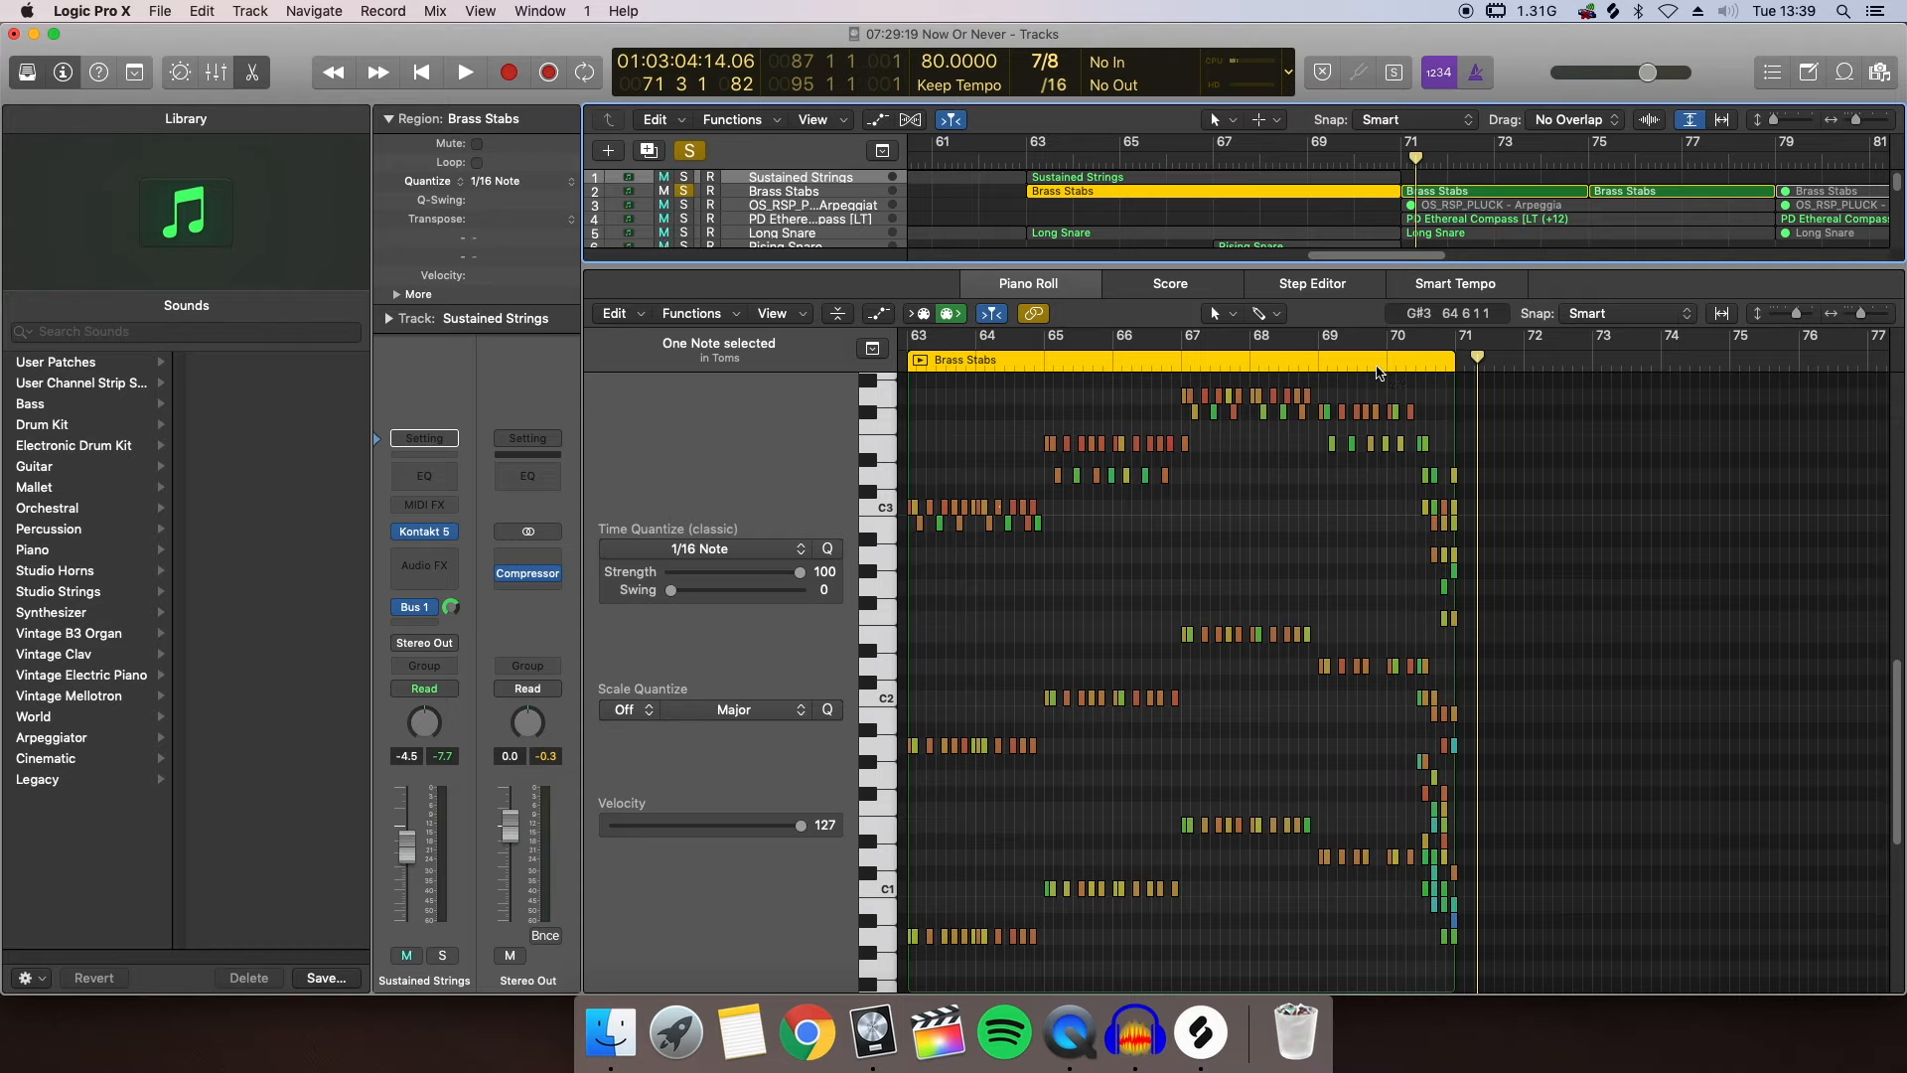
pyautogui.click(1378, 370)
pyautogui.press('space')
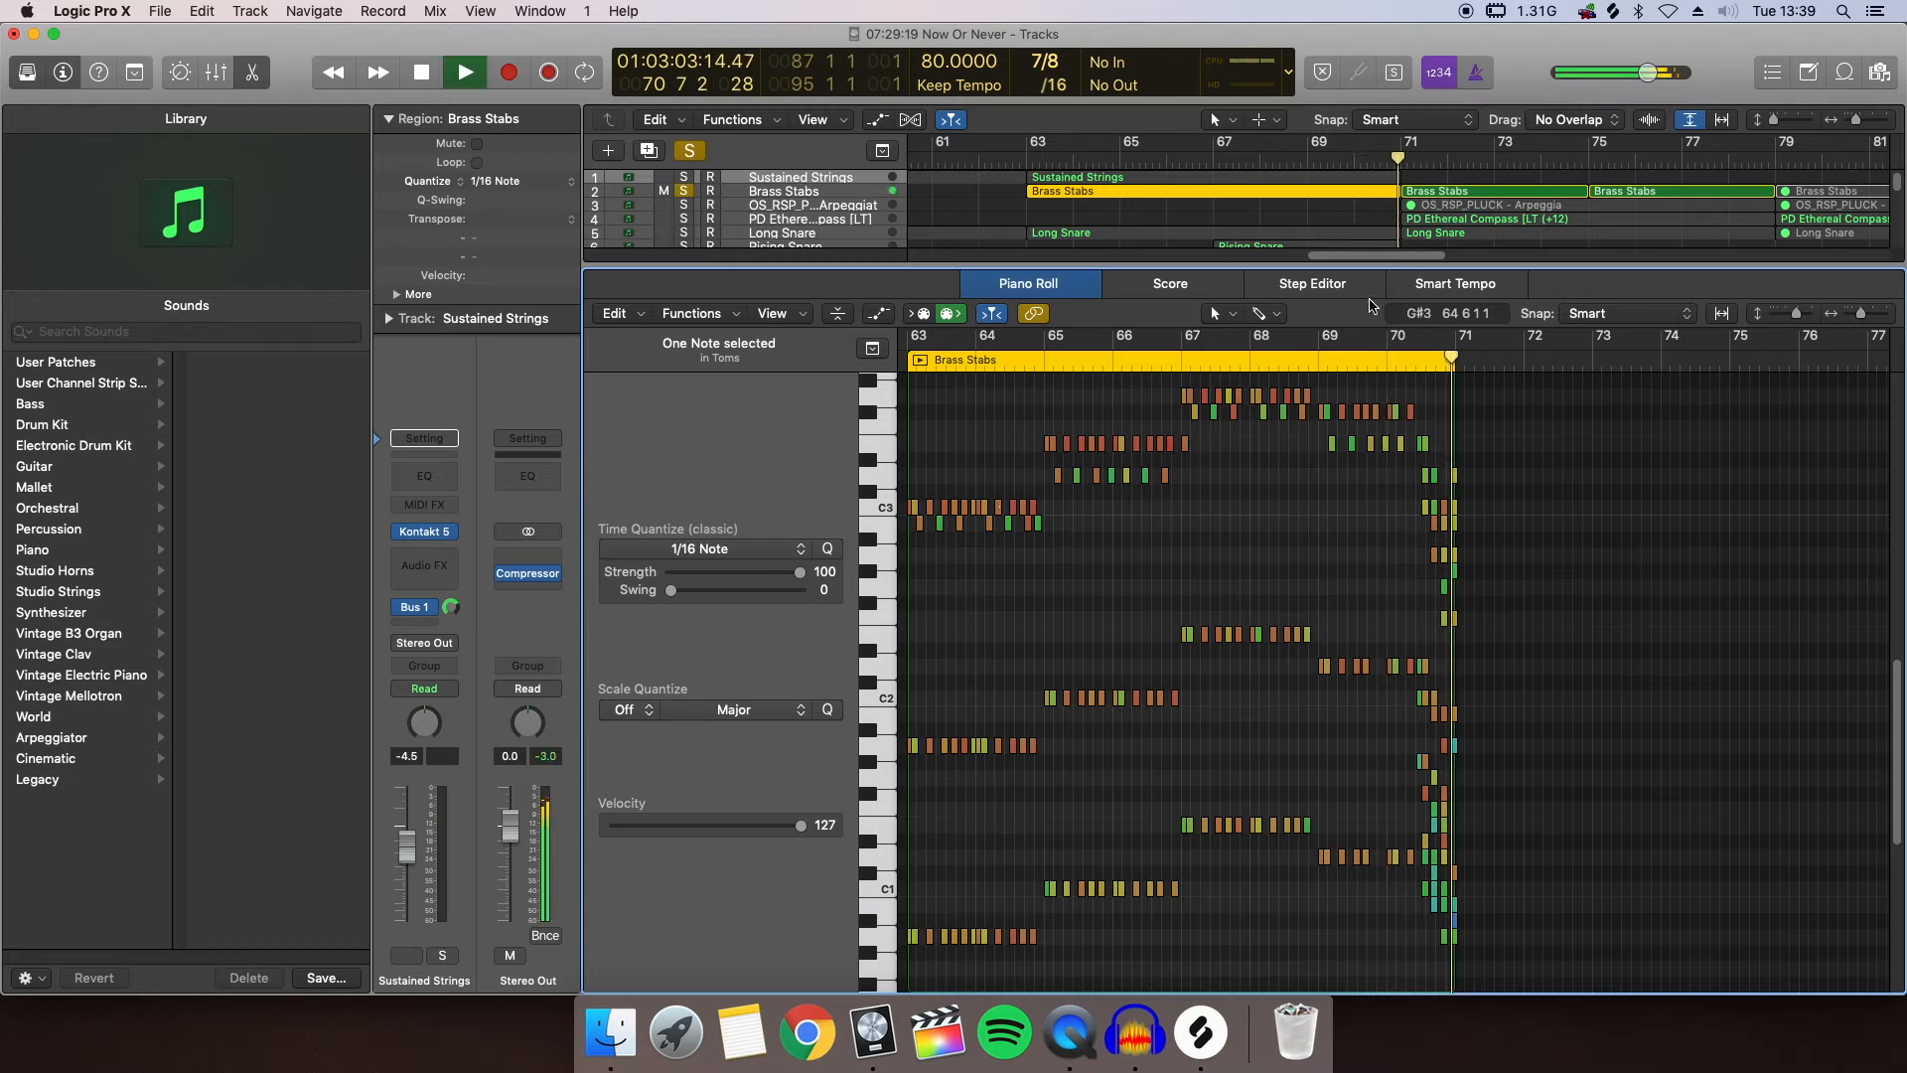
pyautogui.click(686, 192)
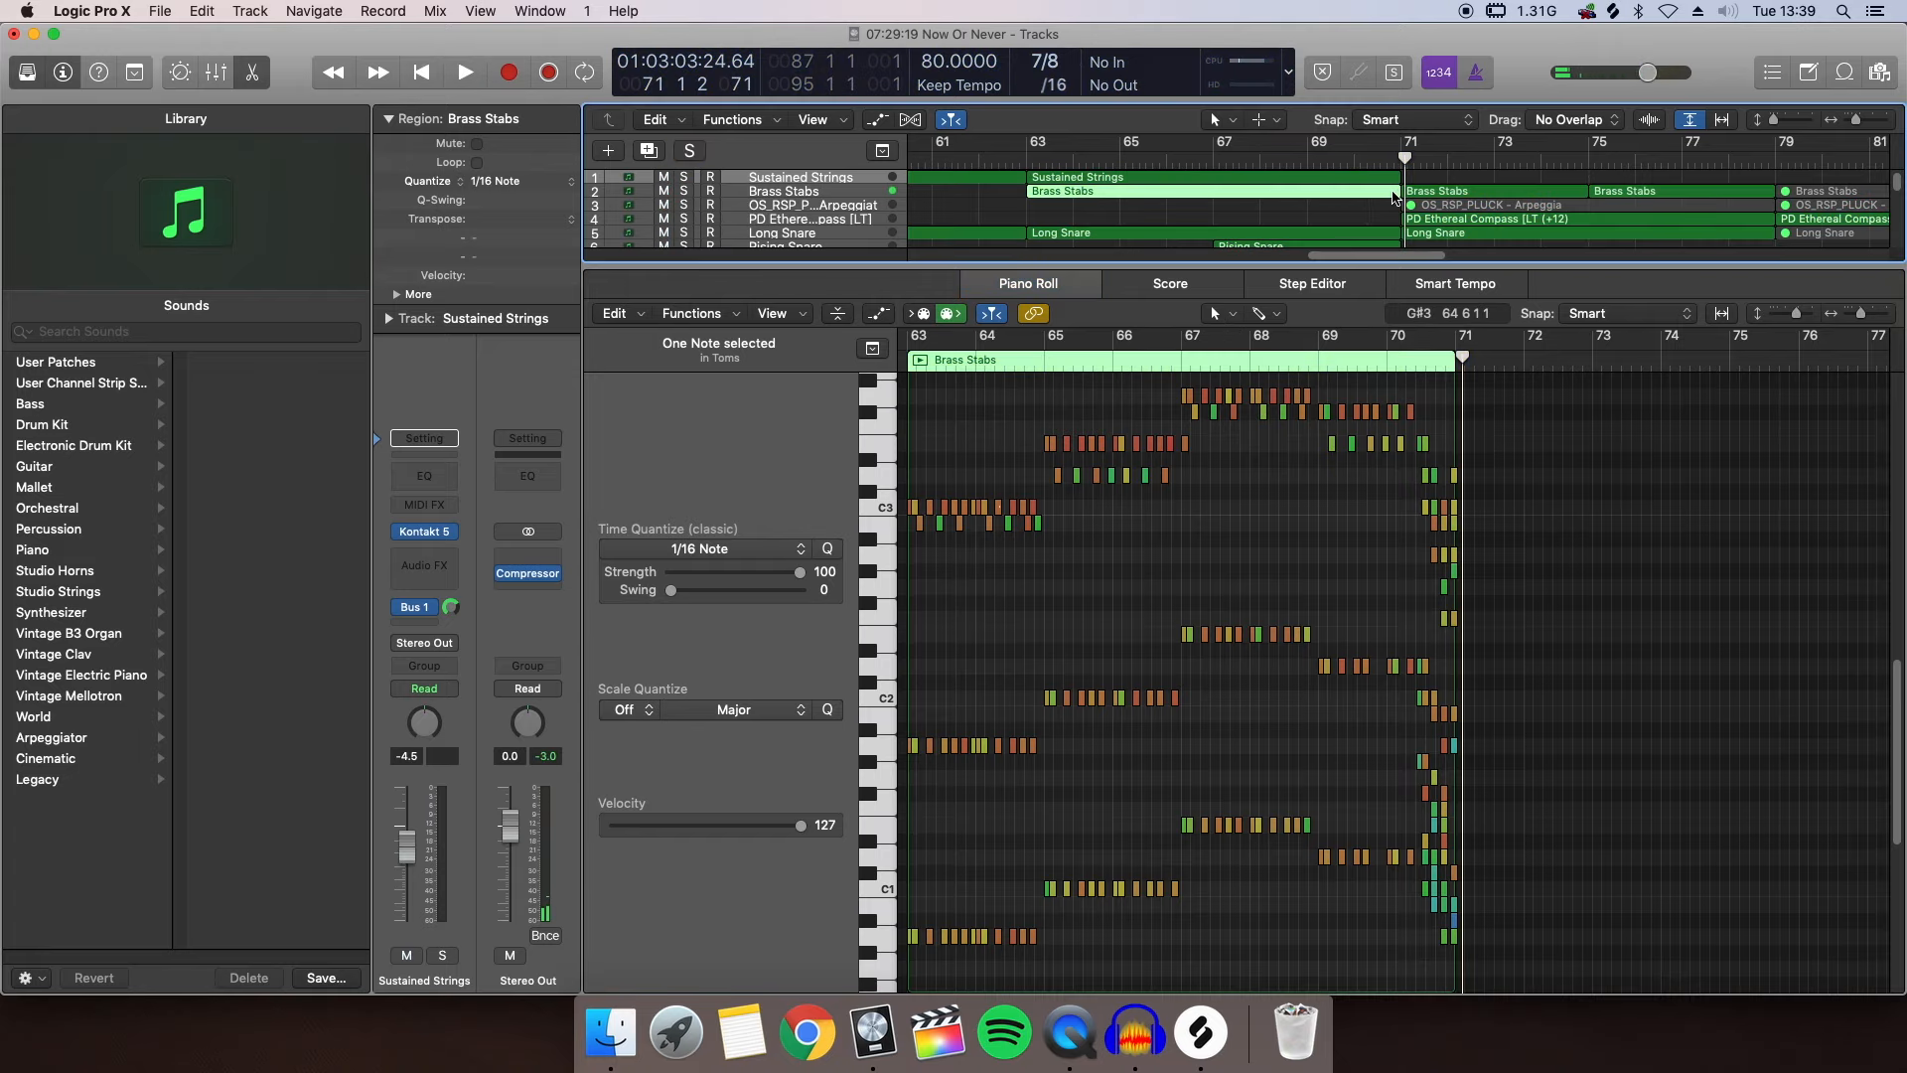
# Close the Piano Roll to show the full track list, and clear the selection of the Brass Stabs region at bar 63
pyautogui.press('p')
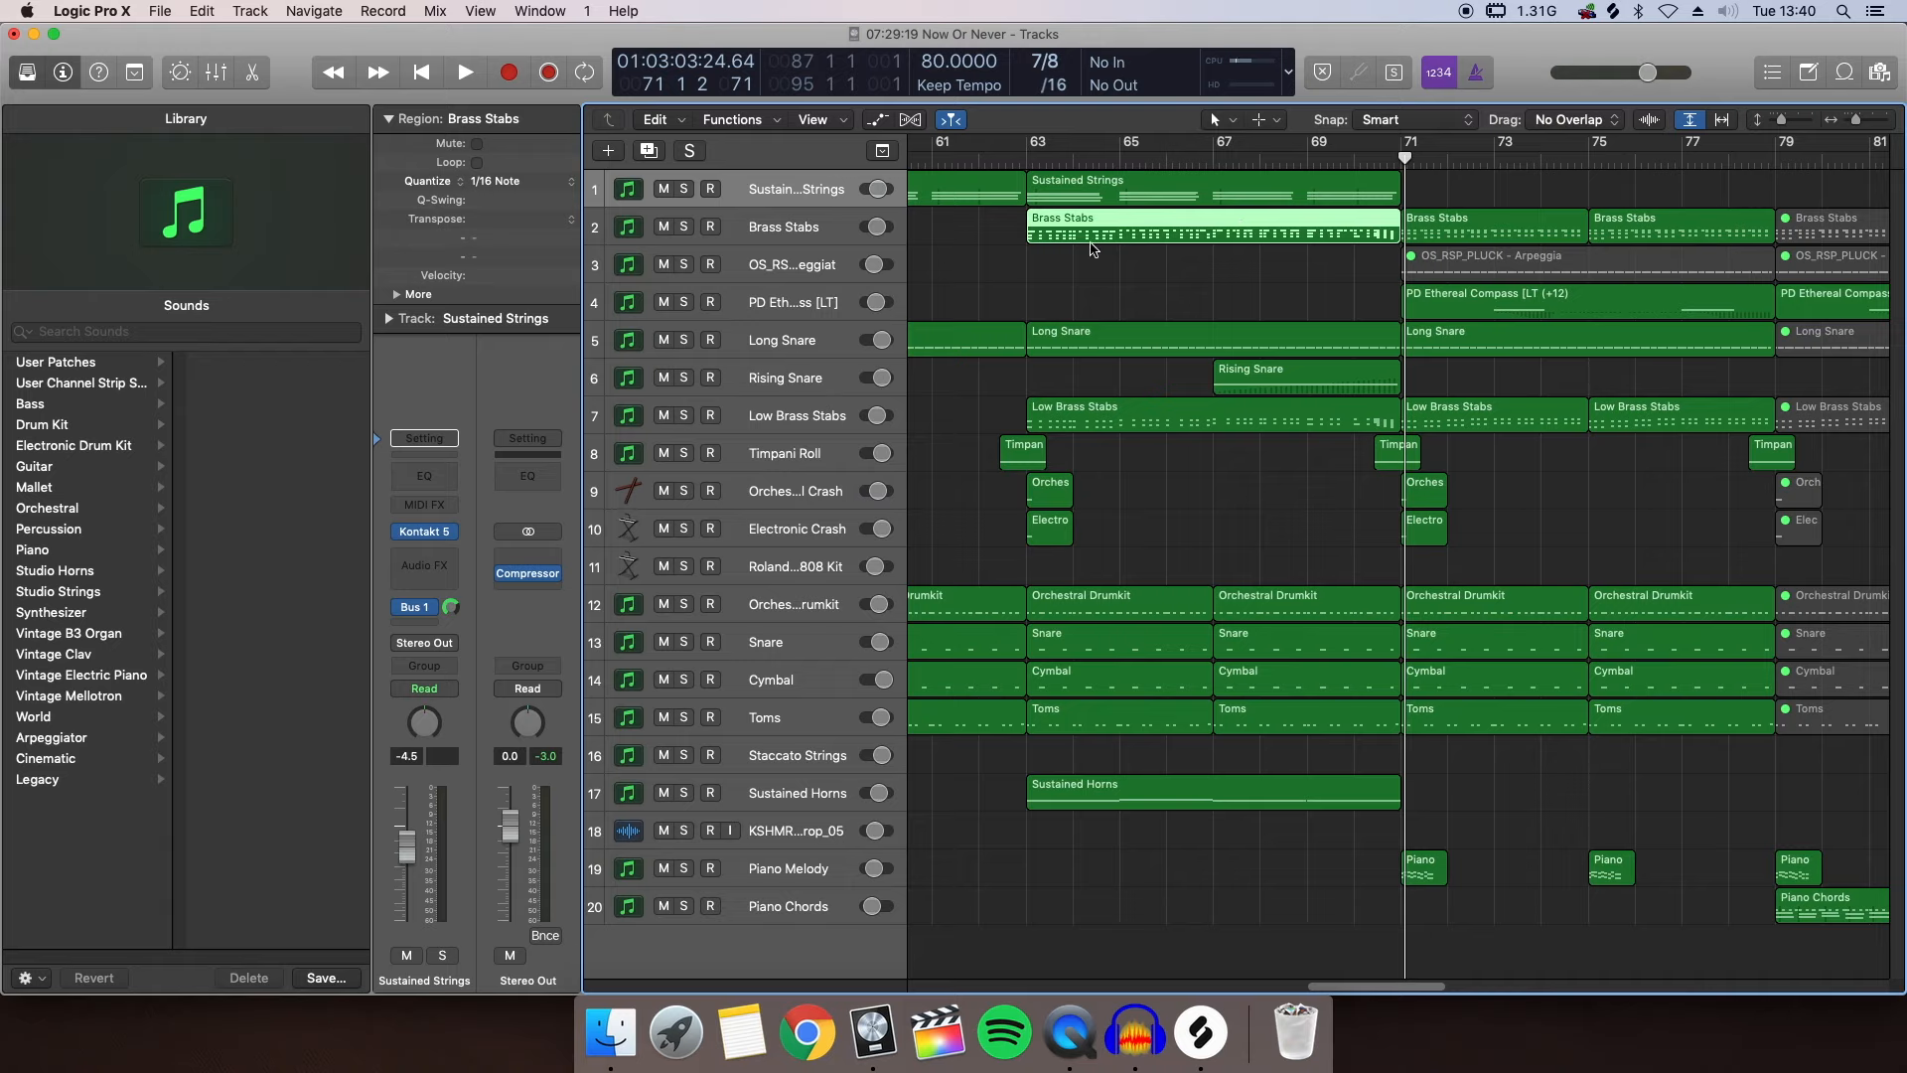
pyautogui.click(1066, 266)
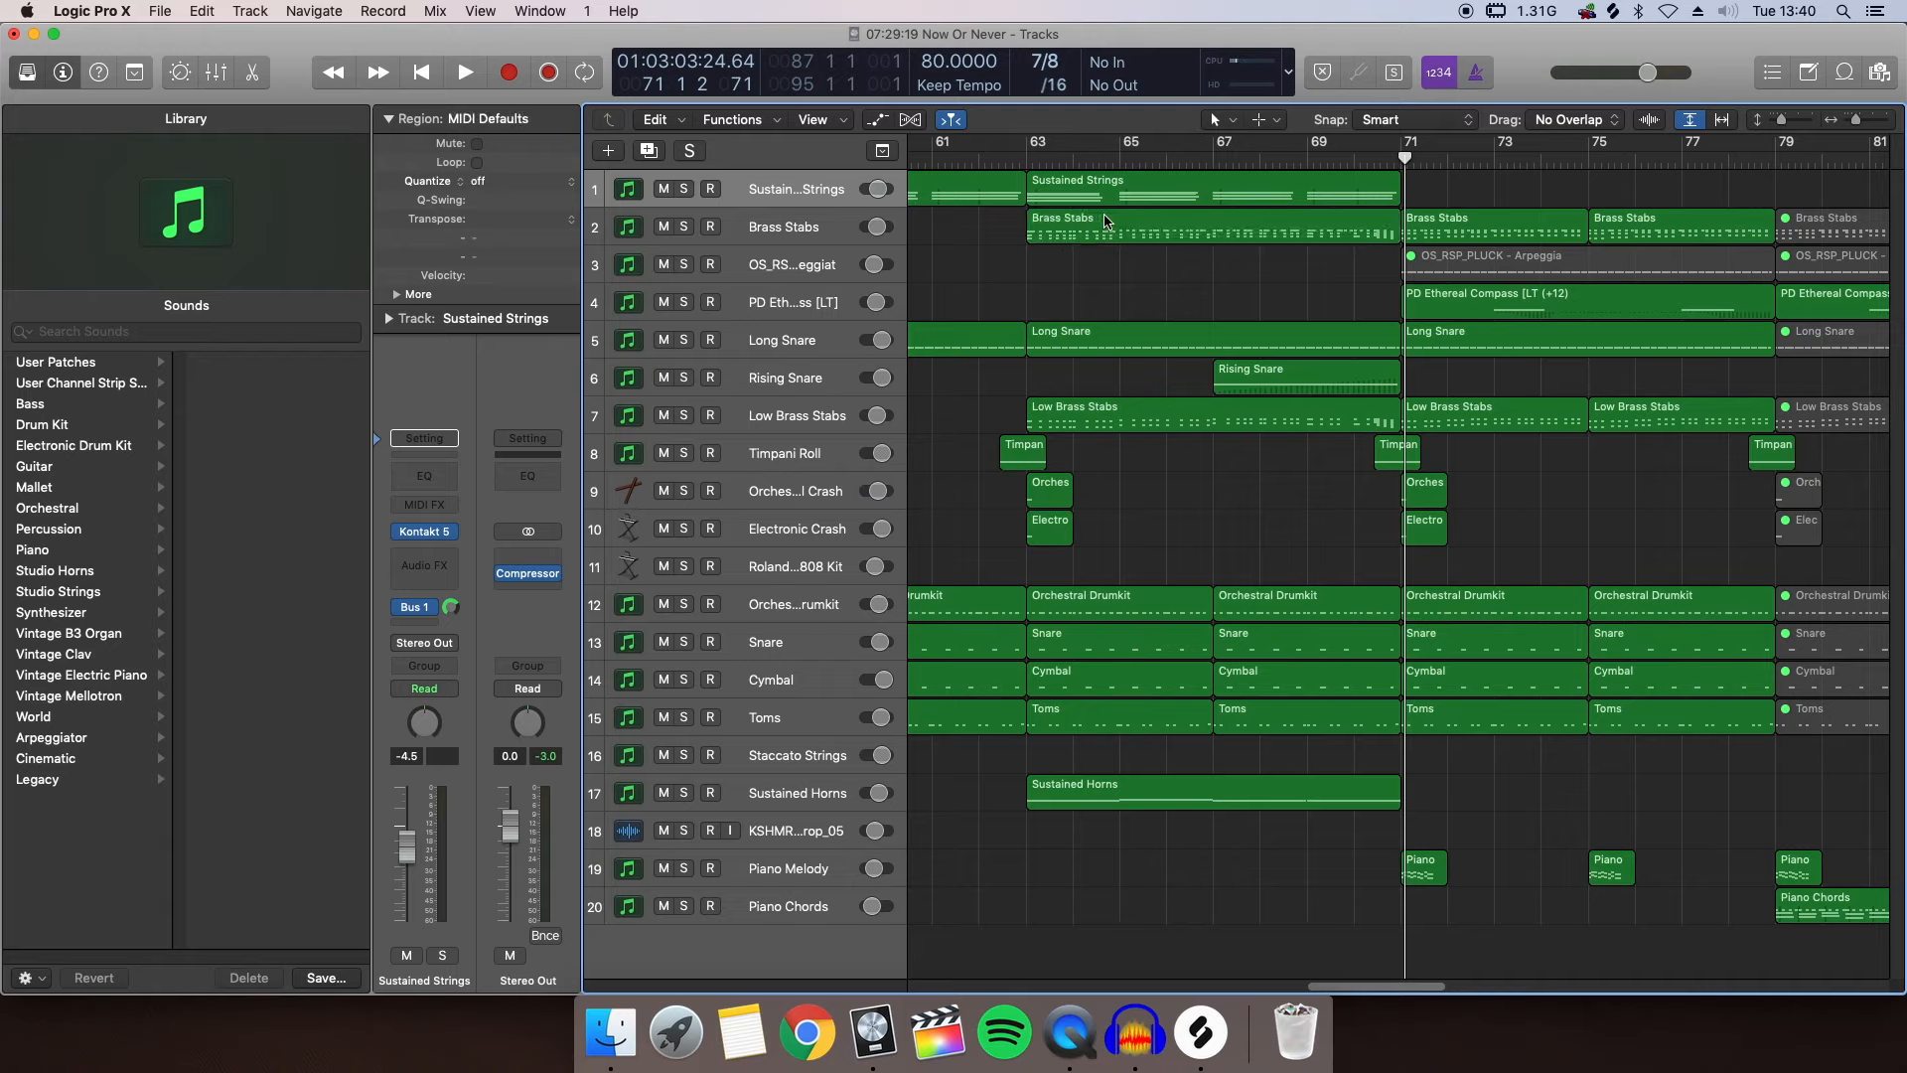
pyautogui.click(1073, 228)
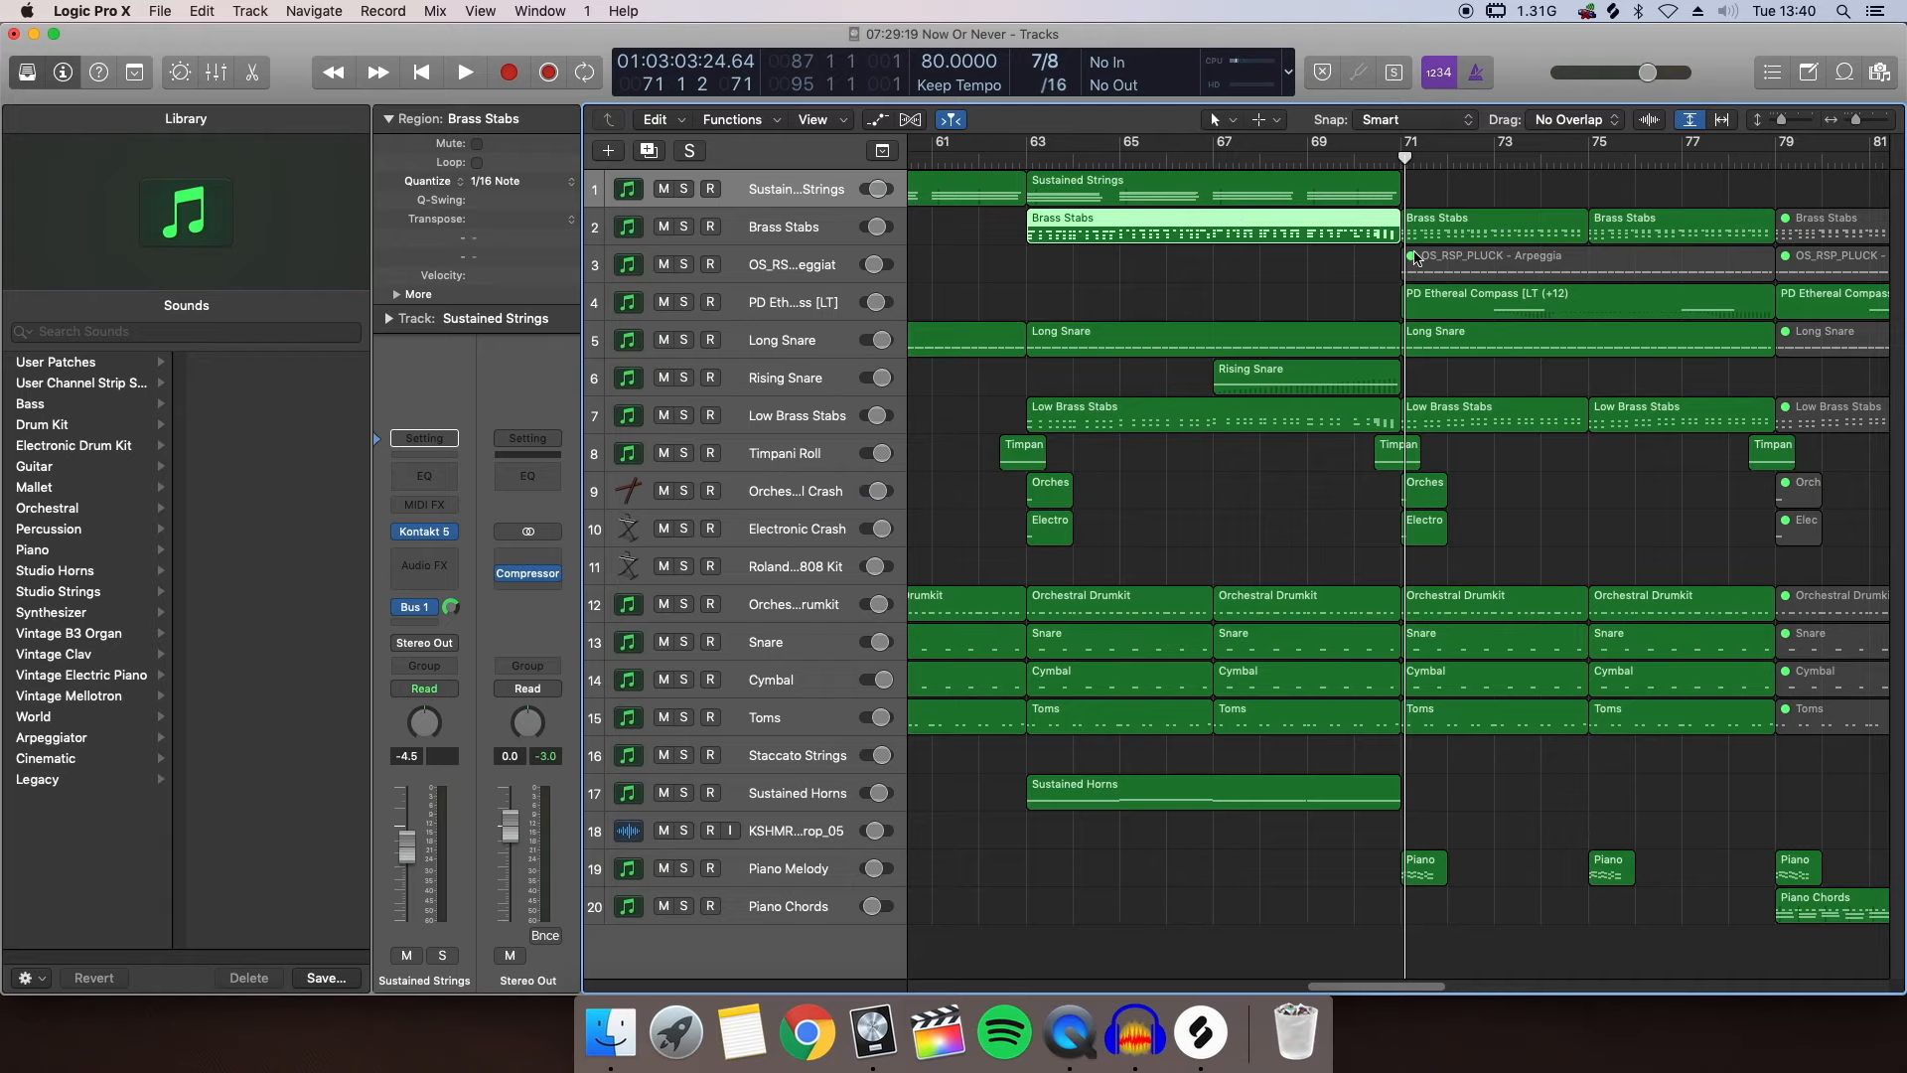
pyautogui.click(1359, 277)
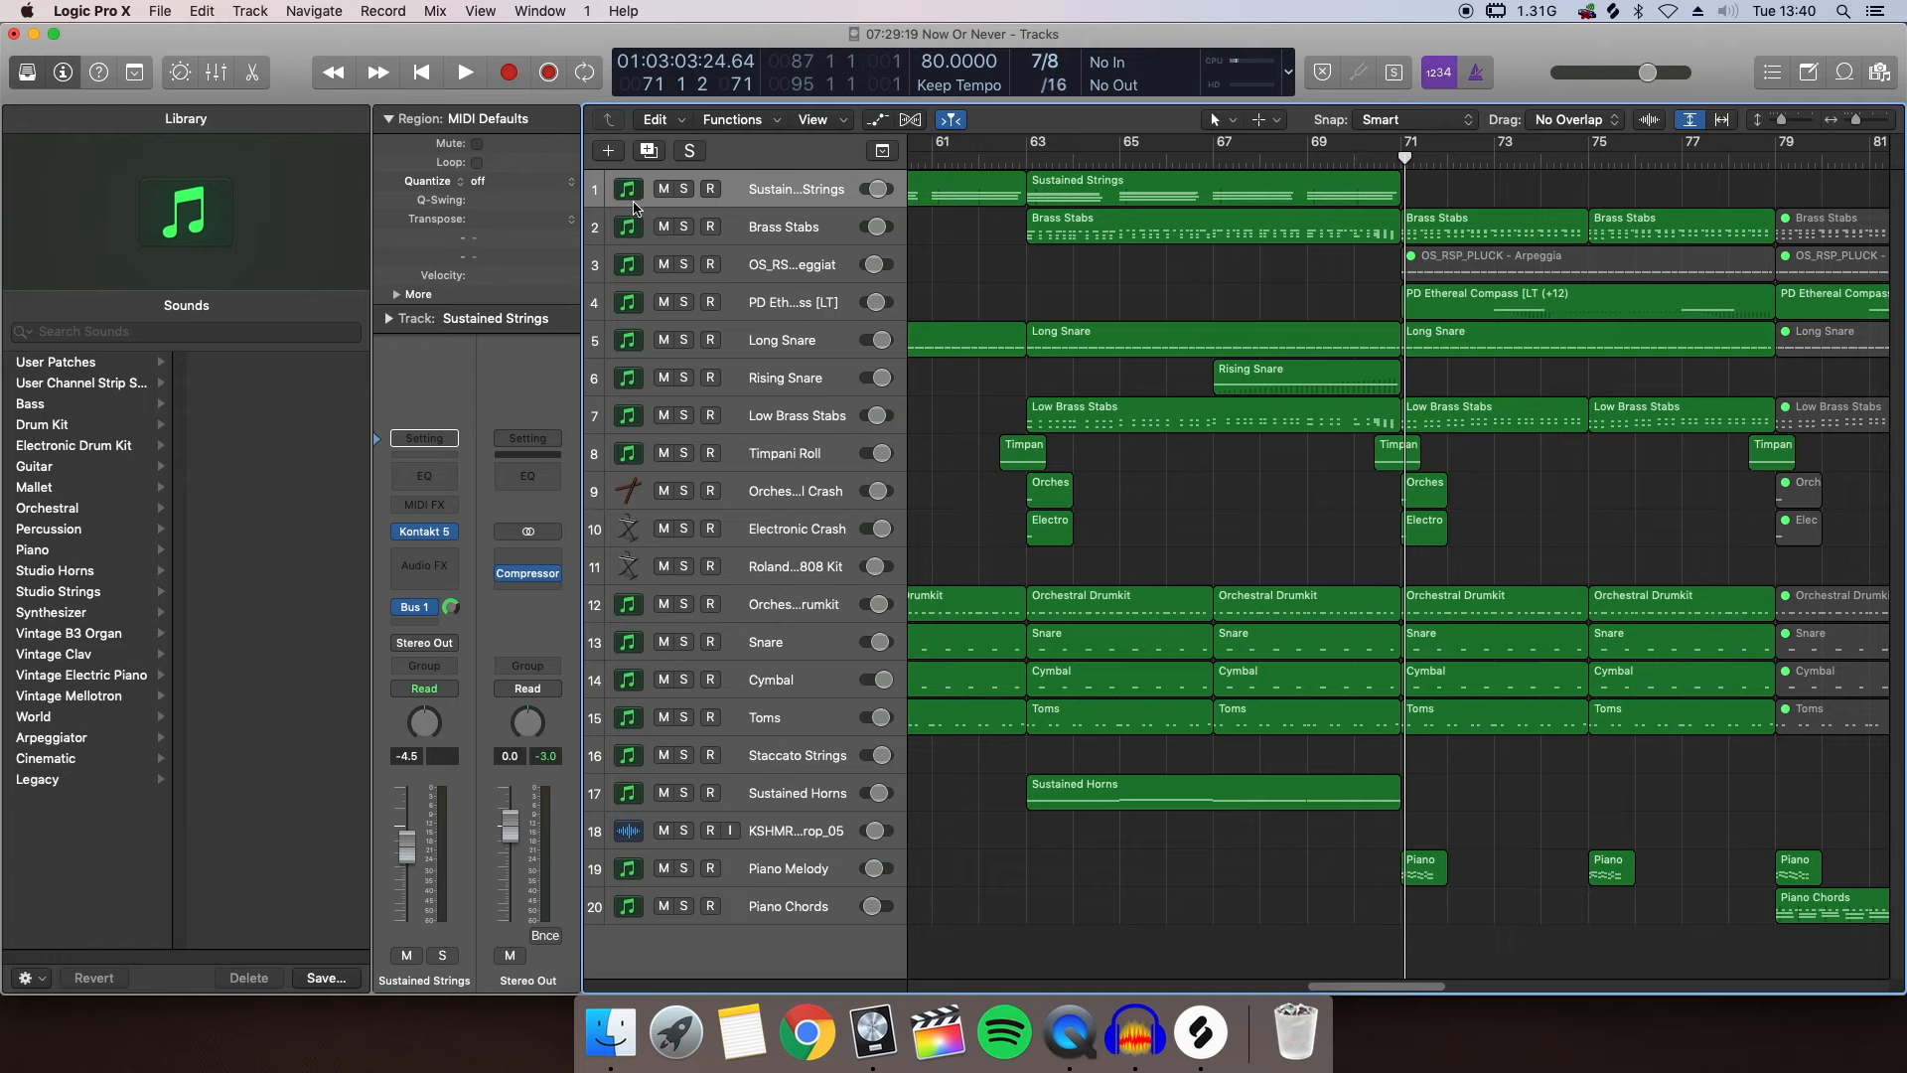
# Solo the Brass Stabs and Low Brass Stabs tracks, play their ending from about bar 70, and turn off all solos
pyautogui.click(682, 228)
pyautogui.click(686, 416)
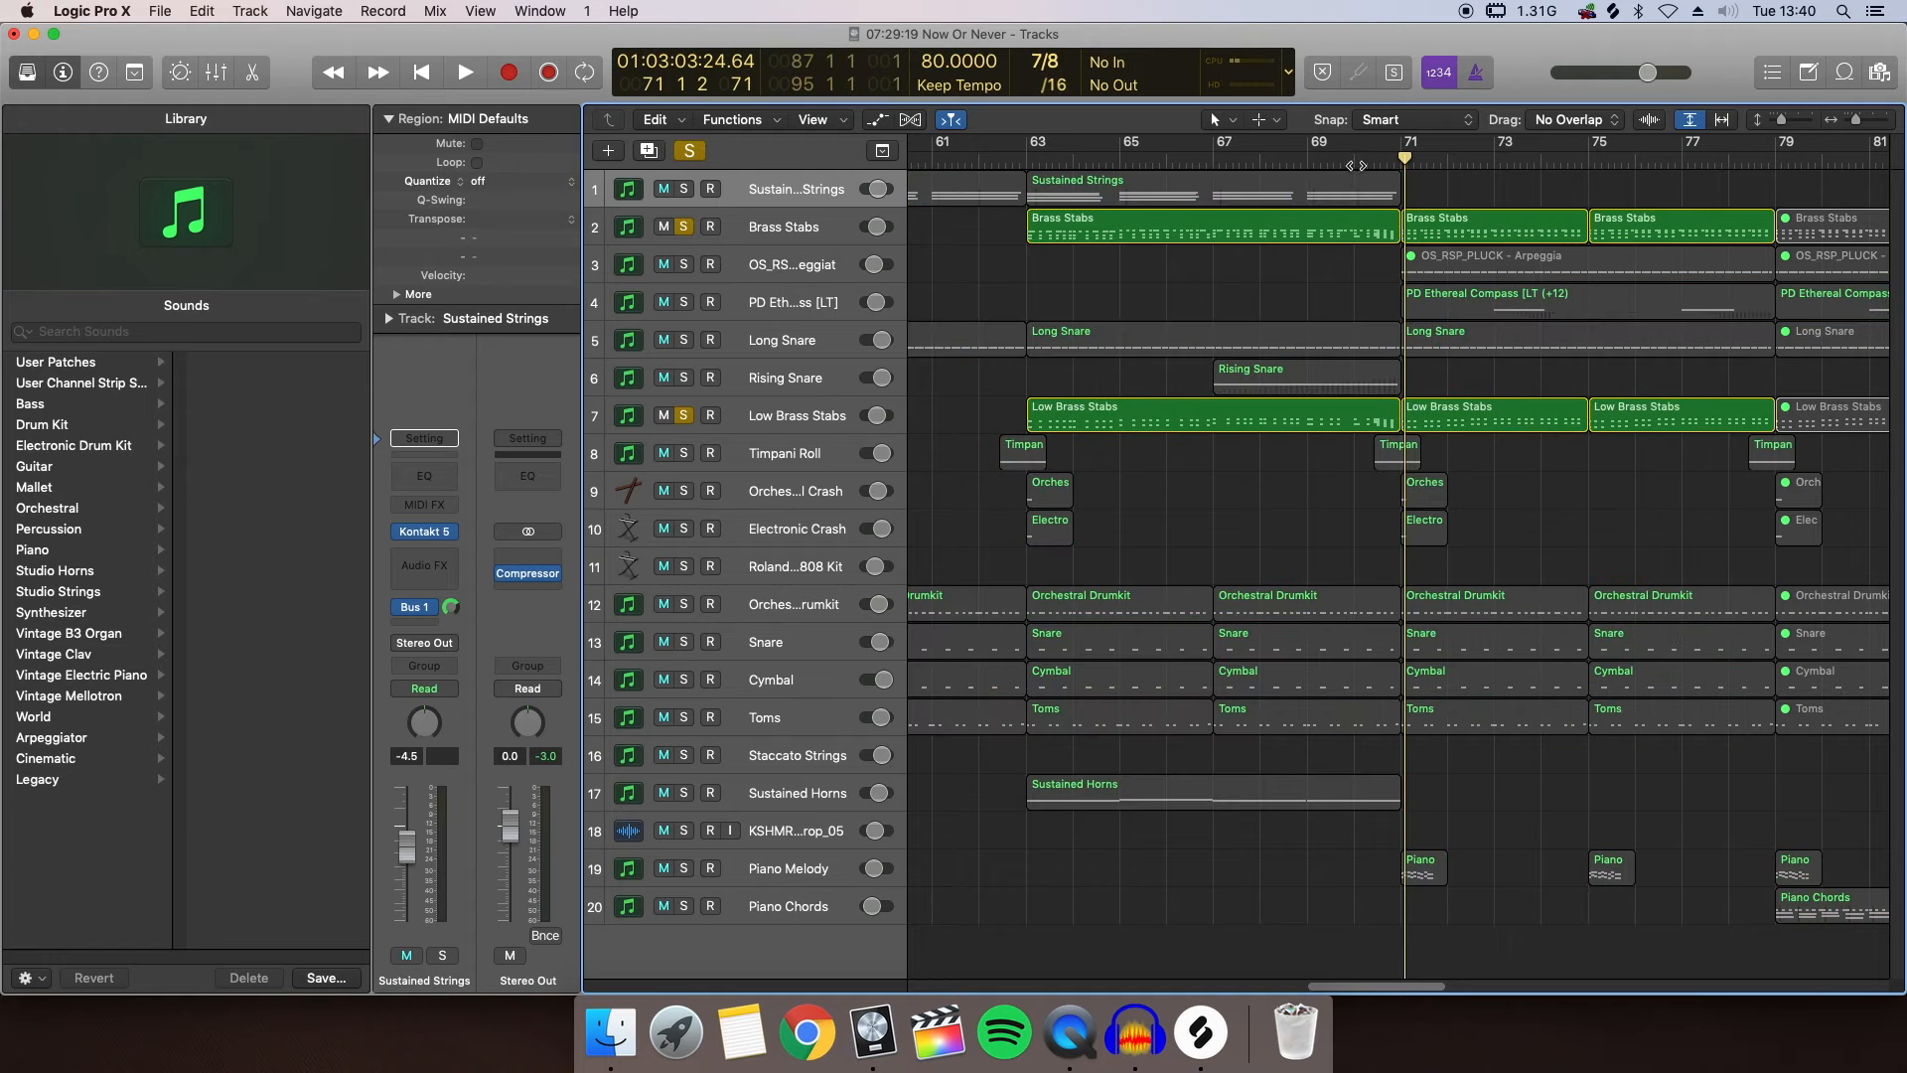
pyautogui.click(1356, 165)
pyautogui.press('space')
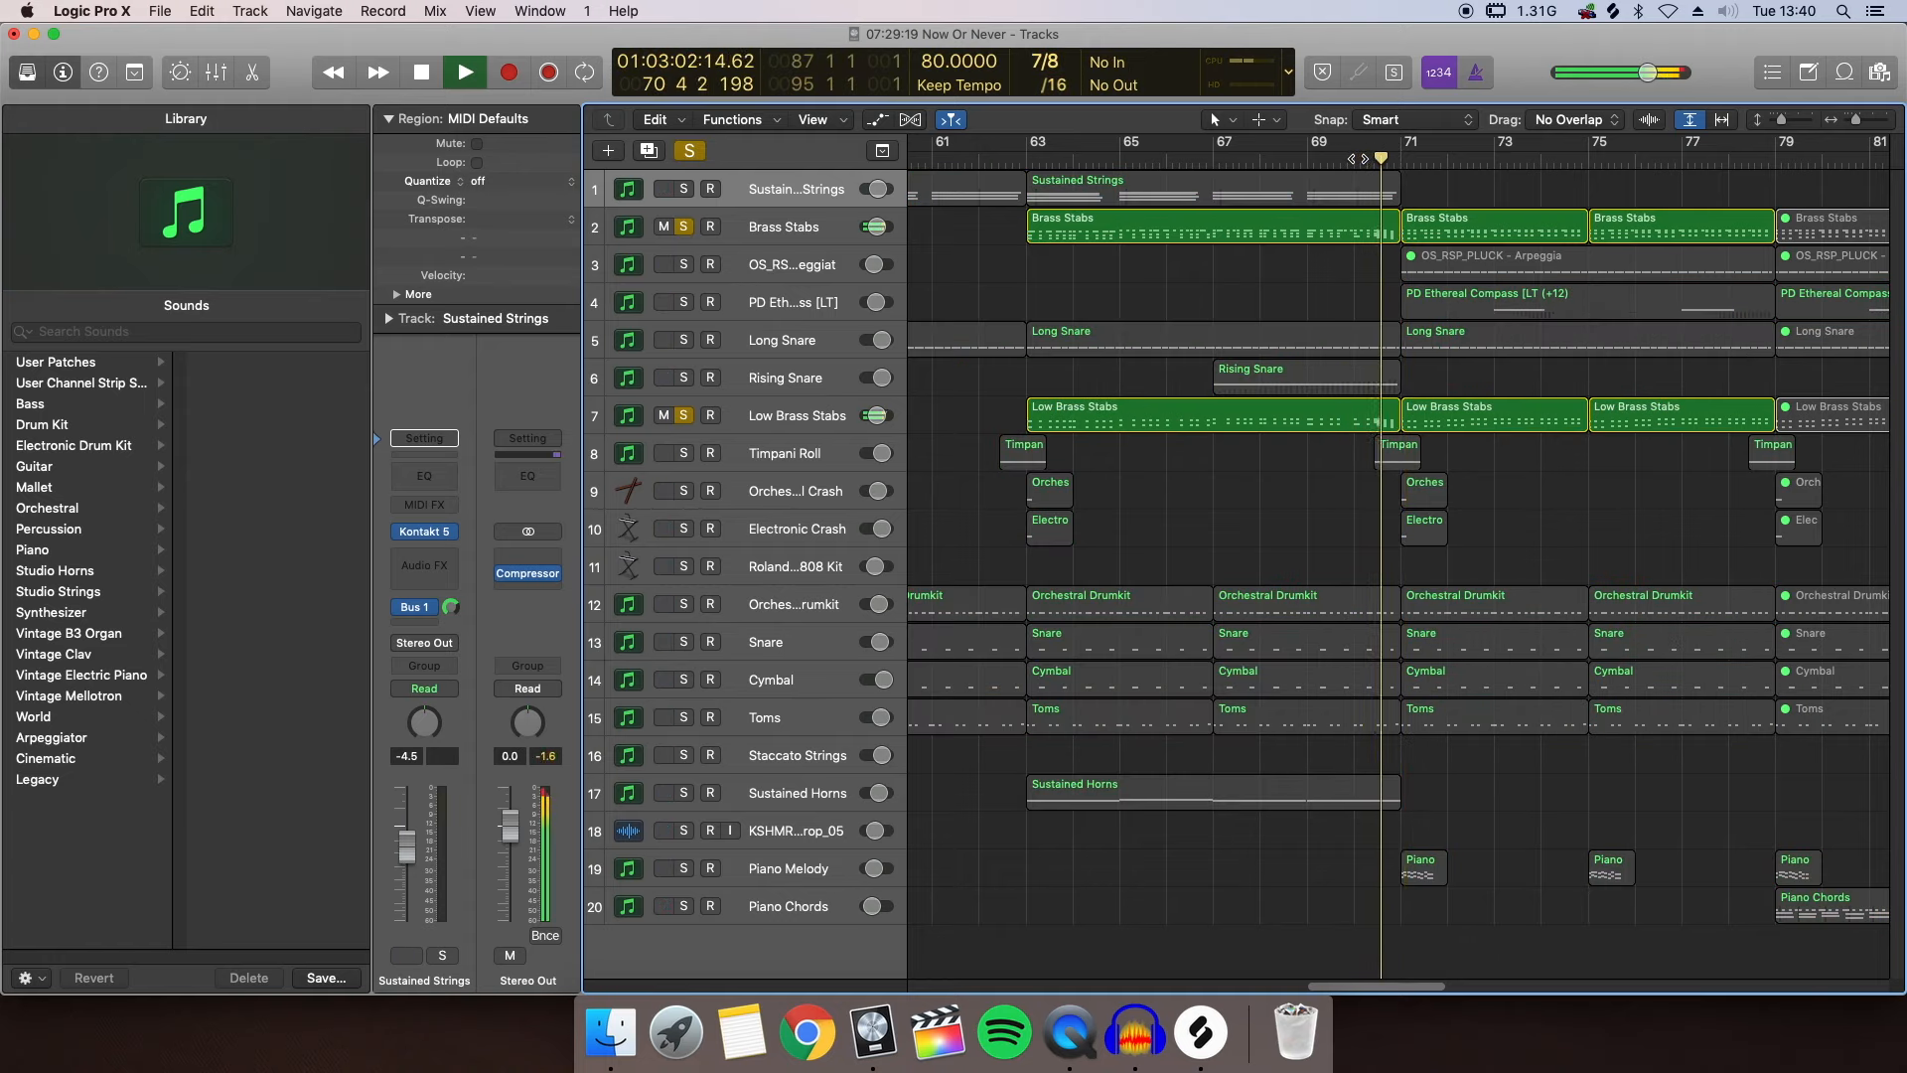
pyautogui.press('space')
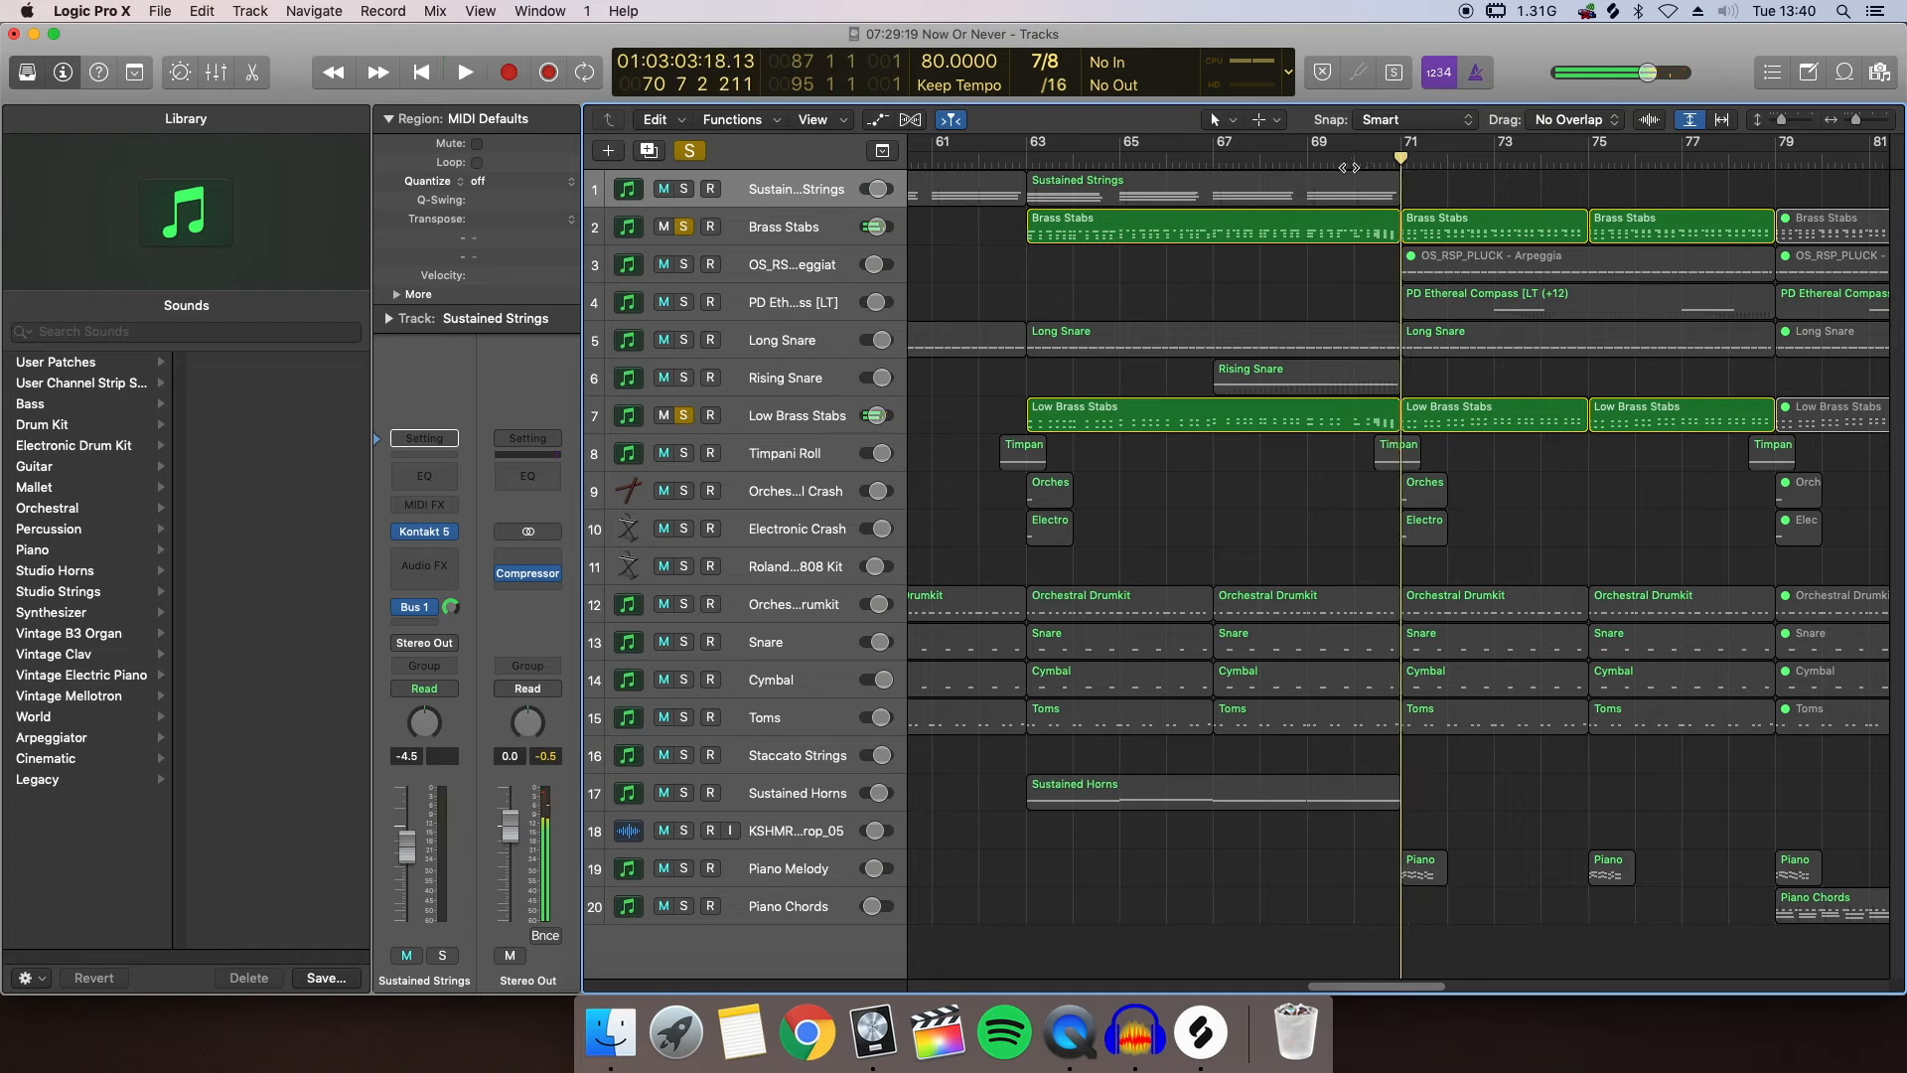
pyautogui.click(691, 151)
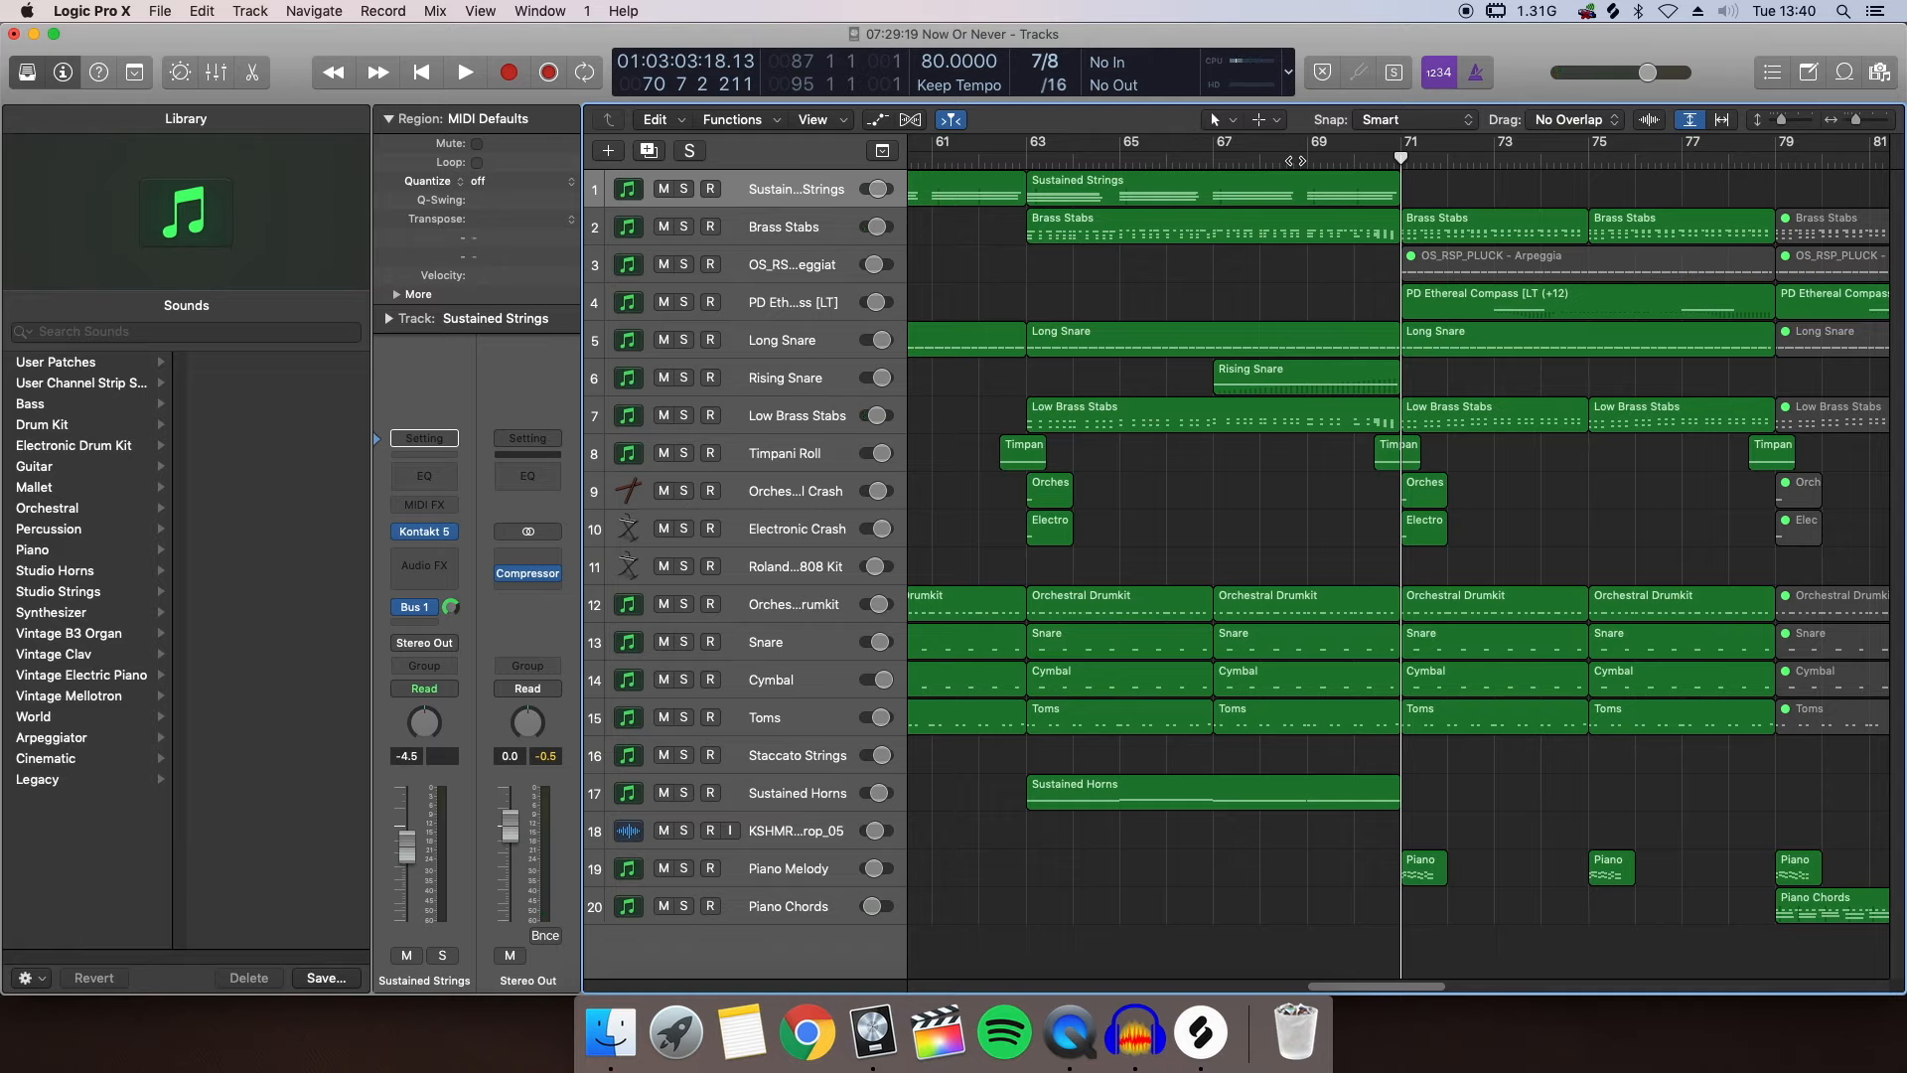
# Play the full arrangement from about bar 69 through bar 71, and play it again from just before bar 71 into bar 78
pyautogui.click(1296, 160)
pyautogui.press('space')
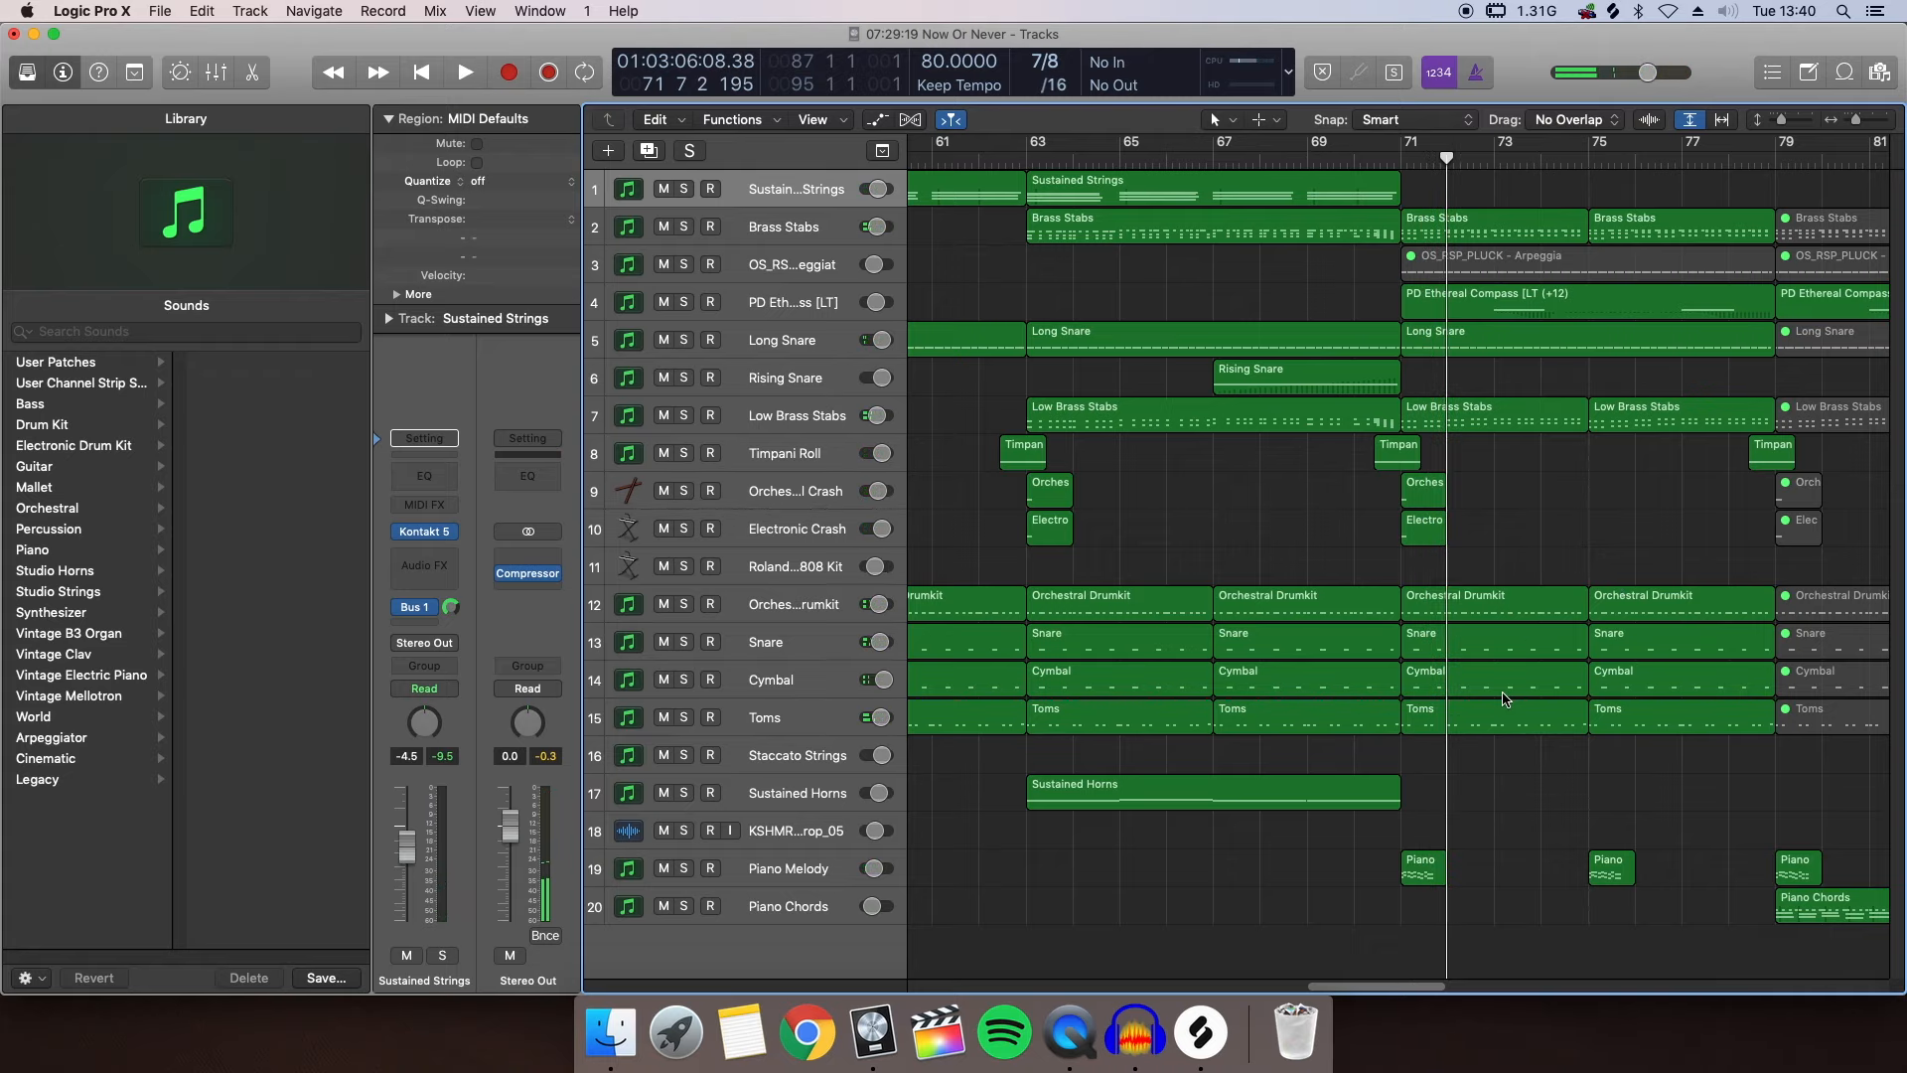
pyautogui.hscroll(5, 1505, 699)
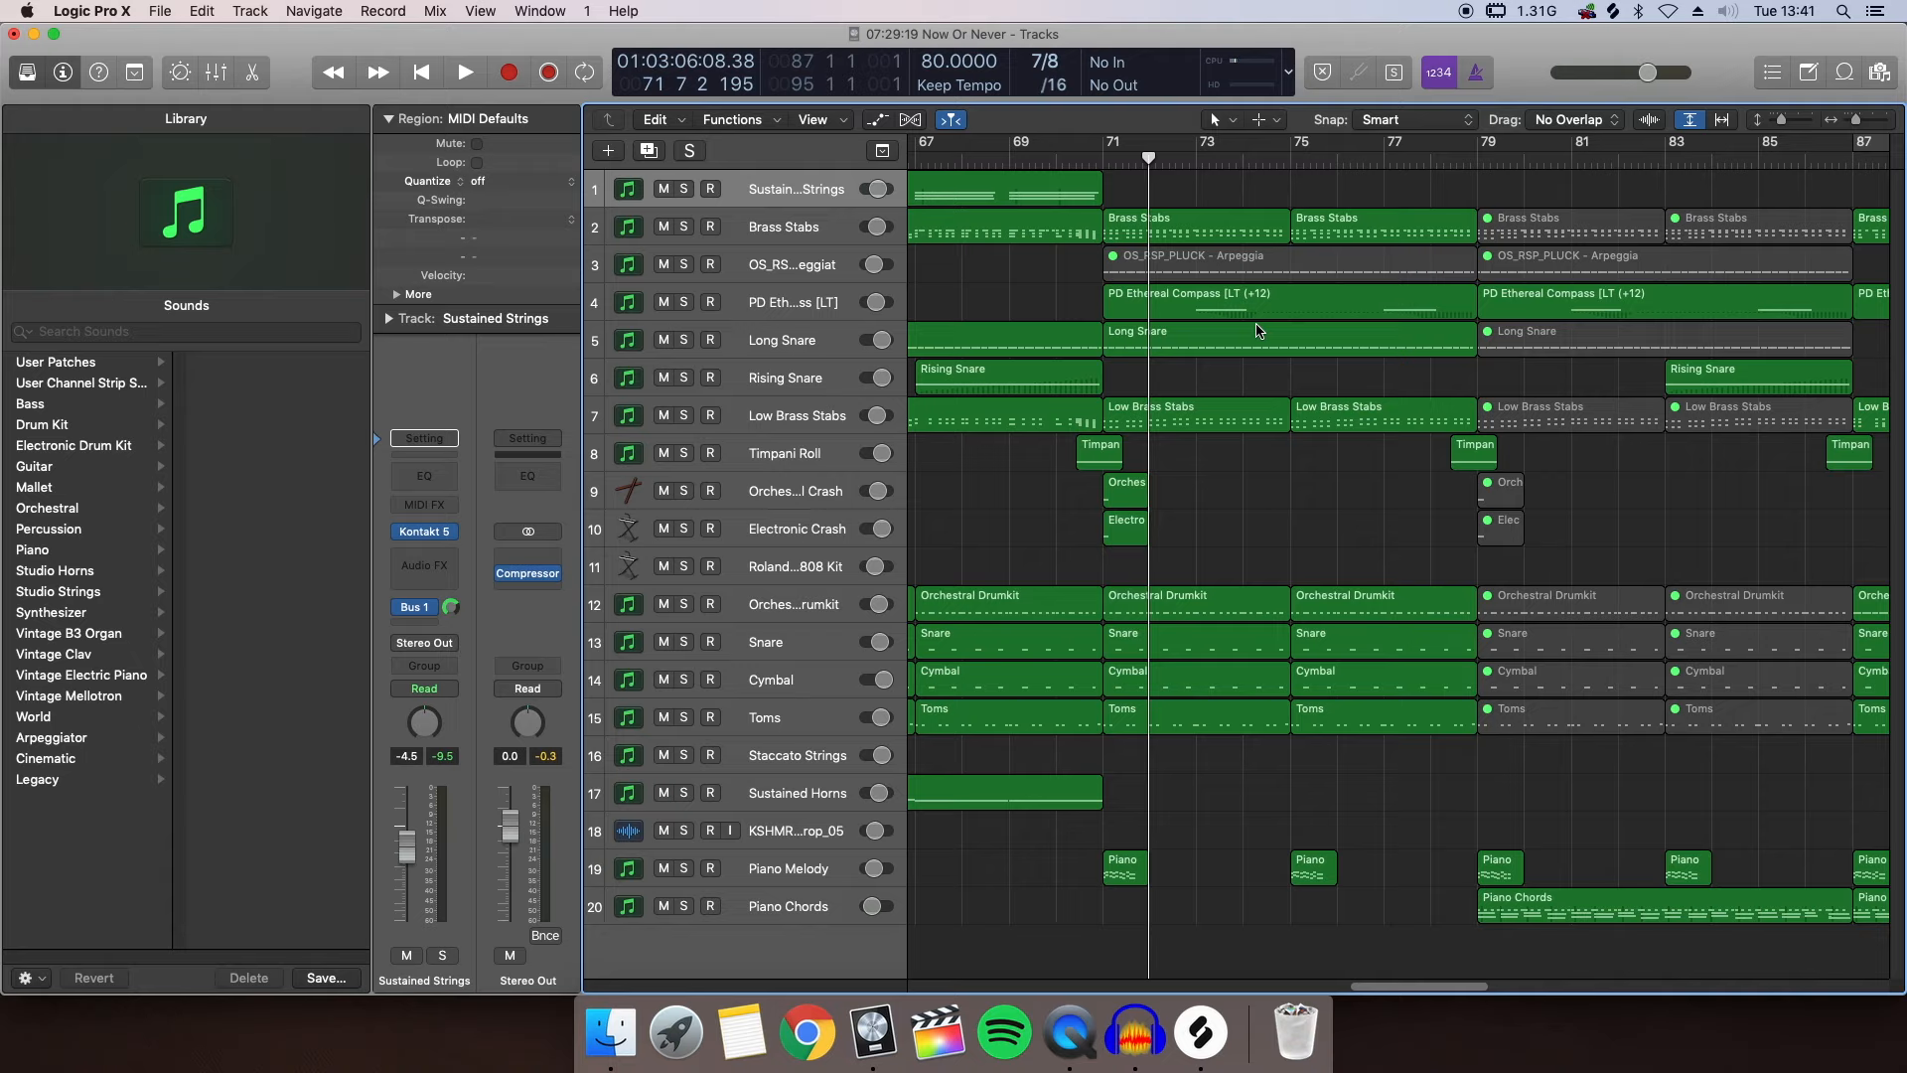
pyautogui.click(1086, 159)
pyautogui.press('space')
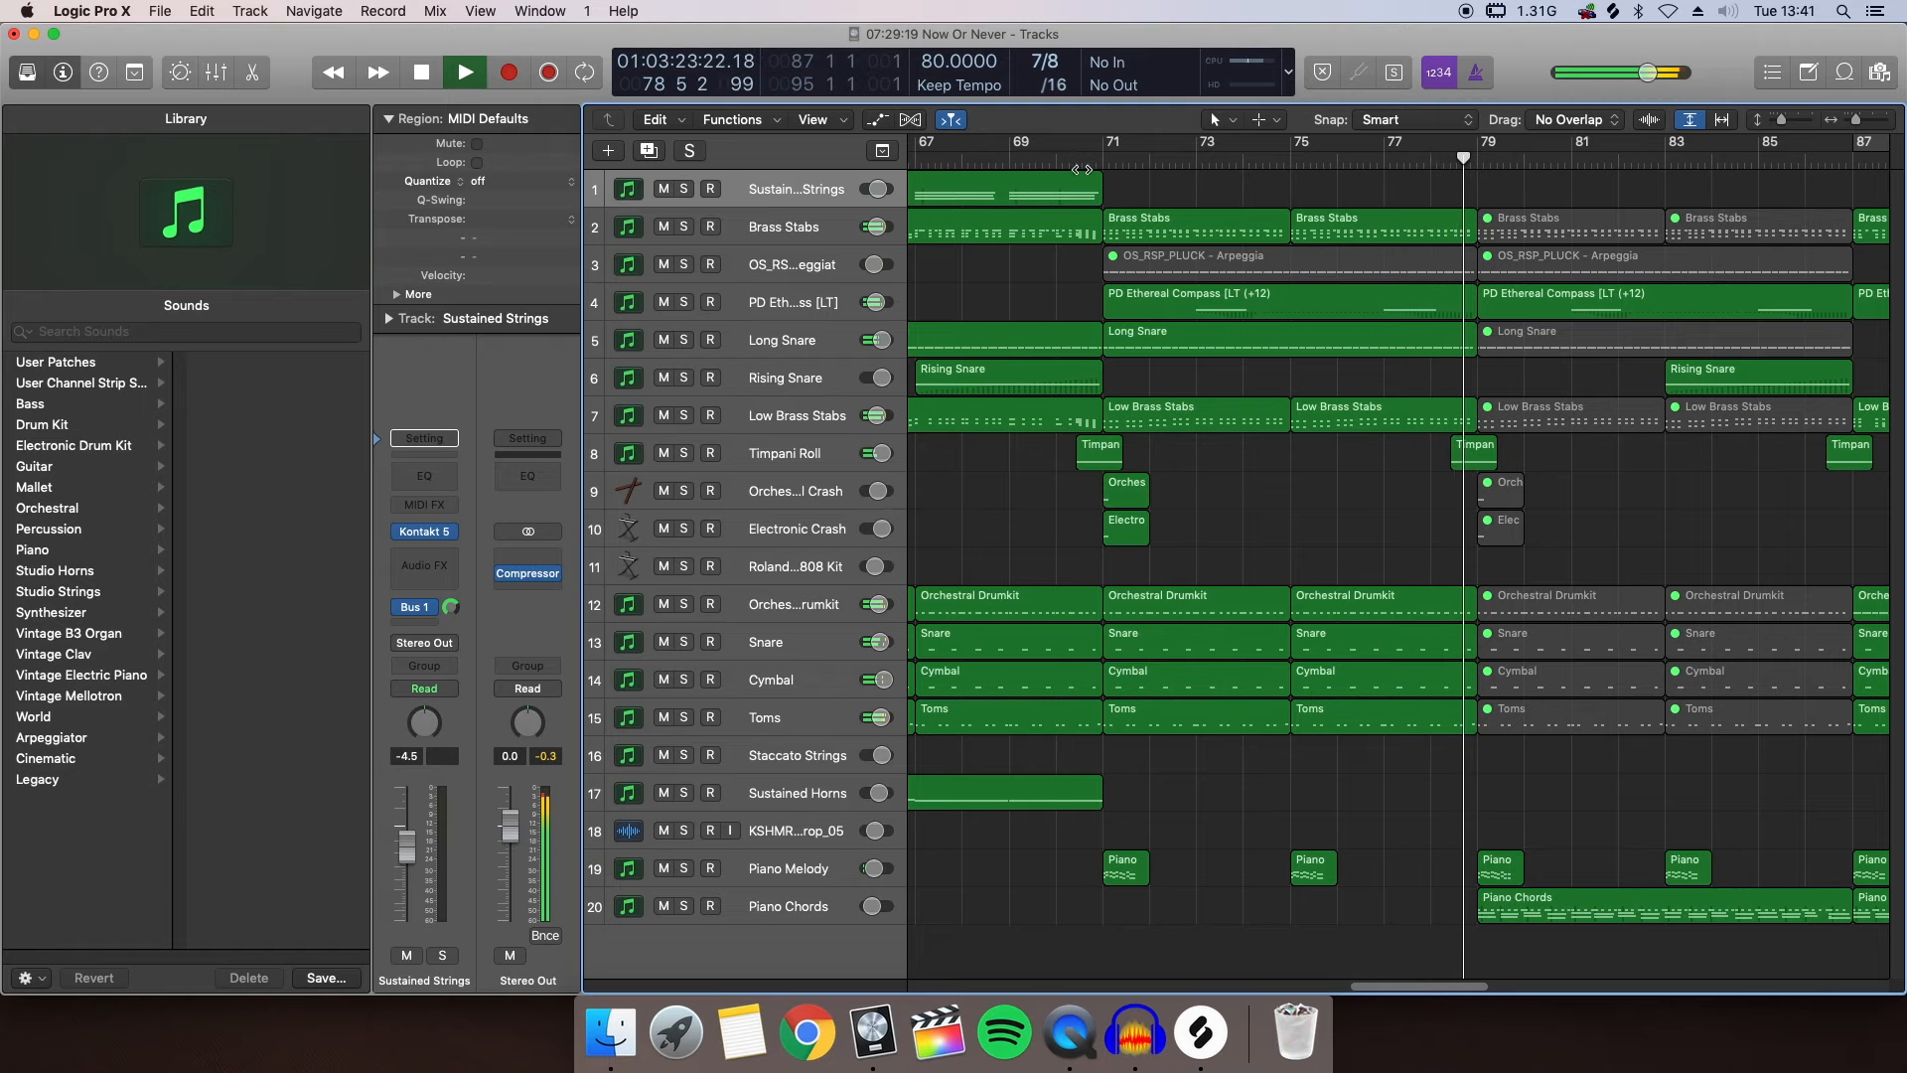
pyautogui.press('space')
# Play the Piano Chords track soloed into bar 80, and unsolo it to hear the full arrangement through to bar 95
pyautogui.hscroll(5, 1278, 322)
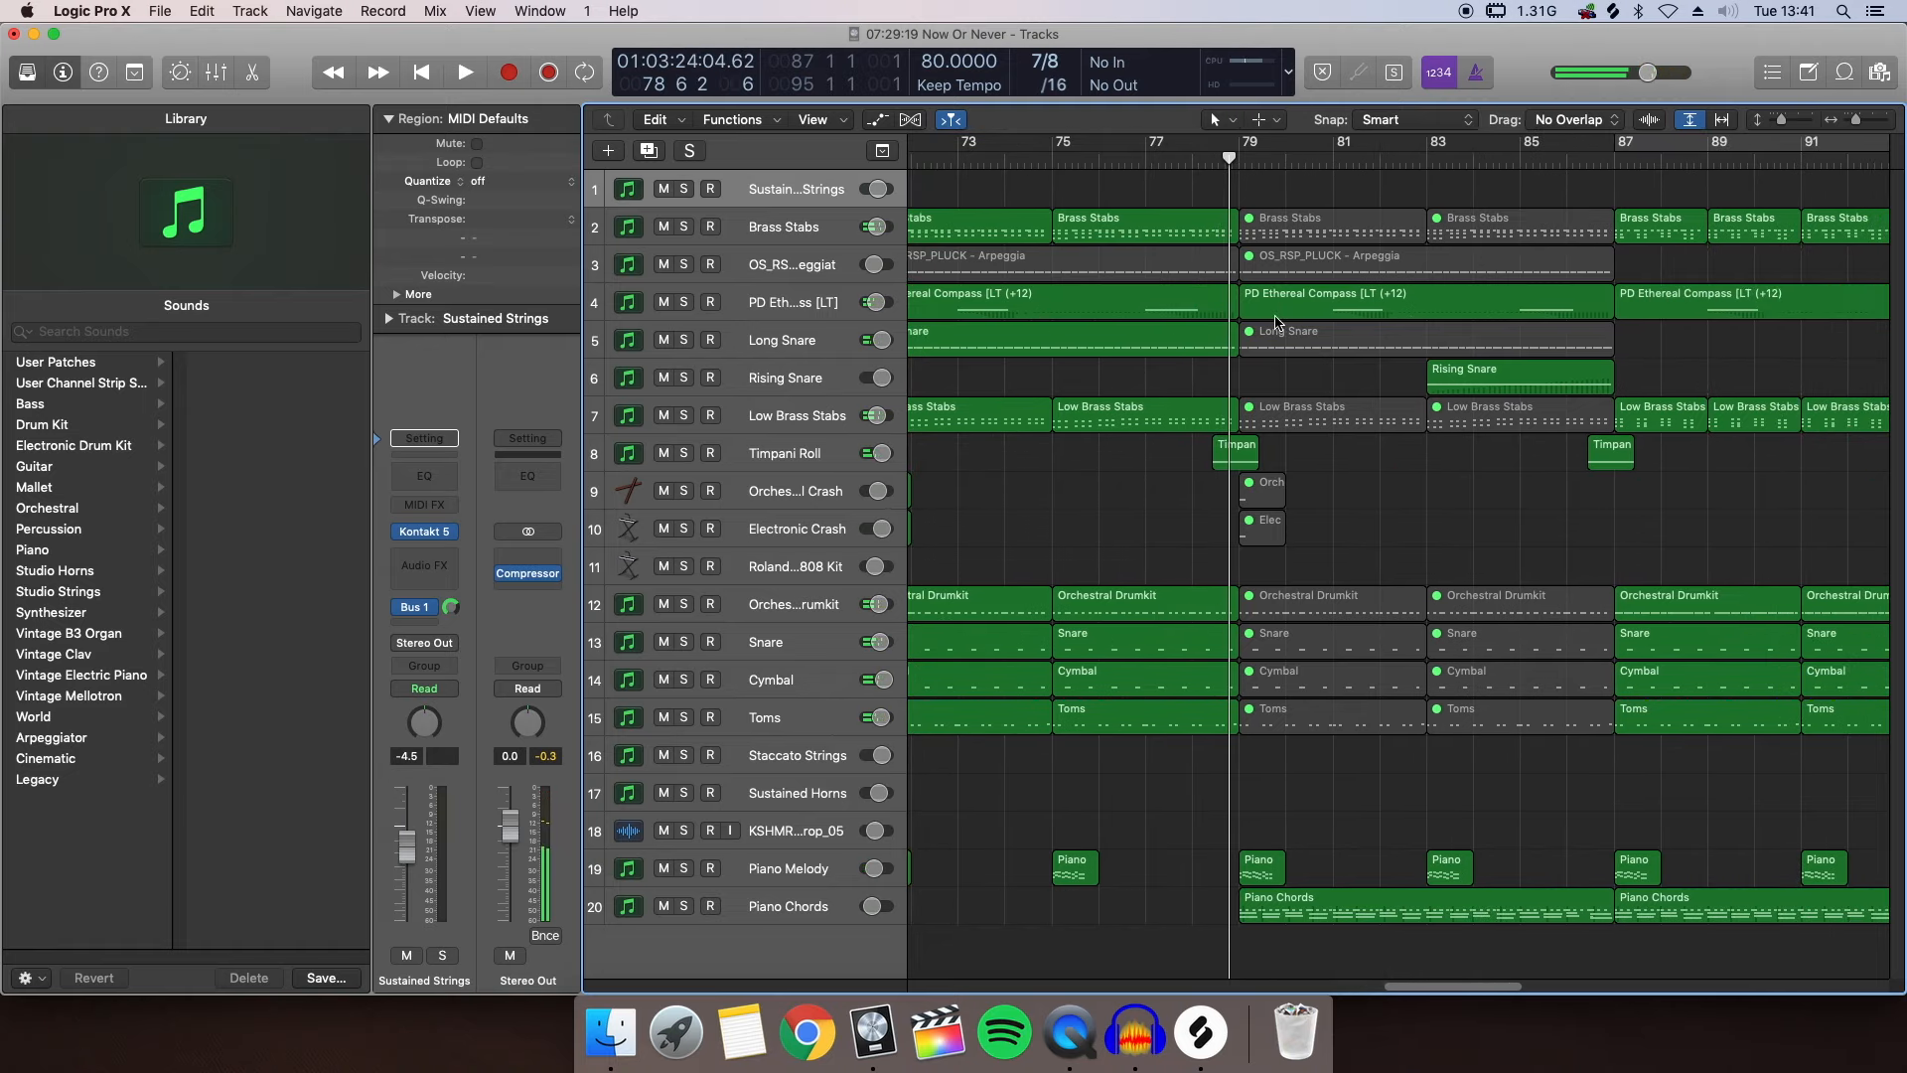
pyautogui.hscroll(3, 1275, 383)
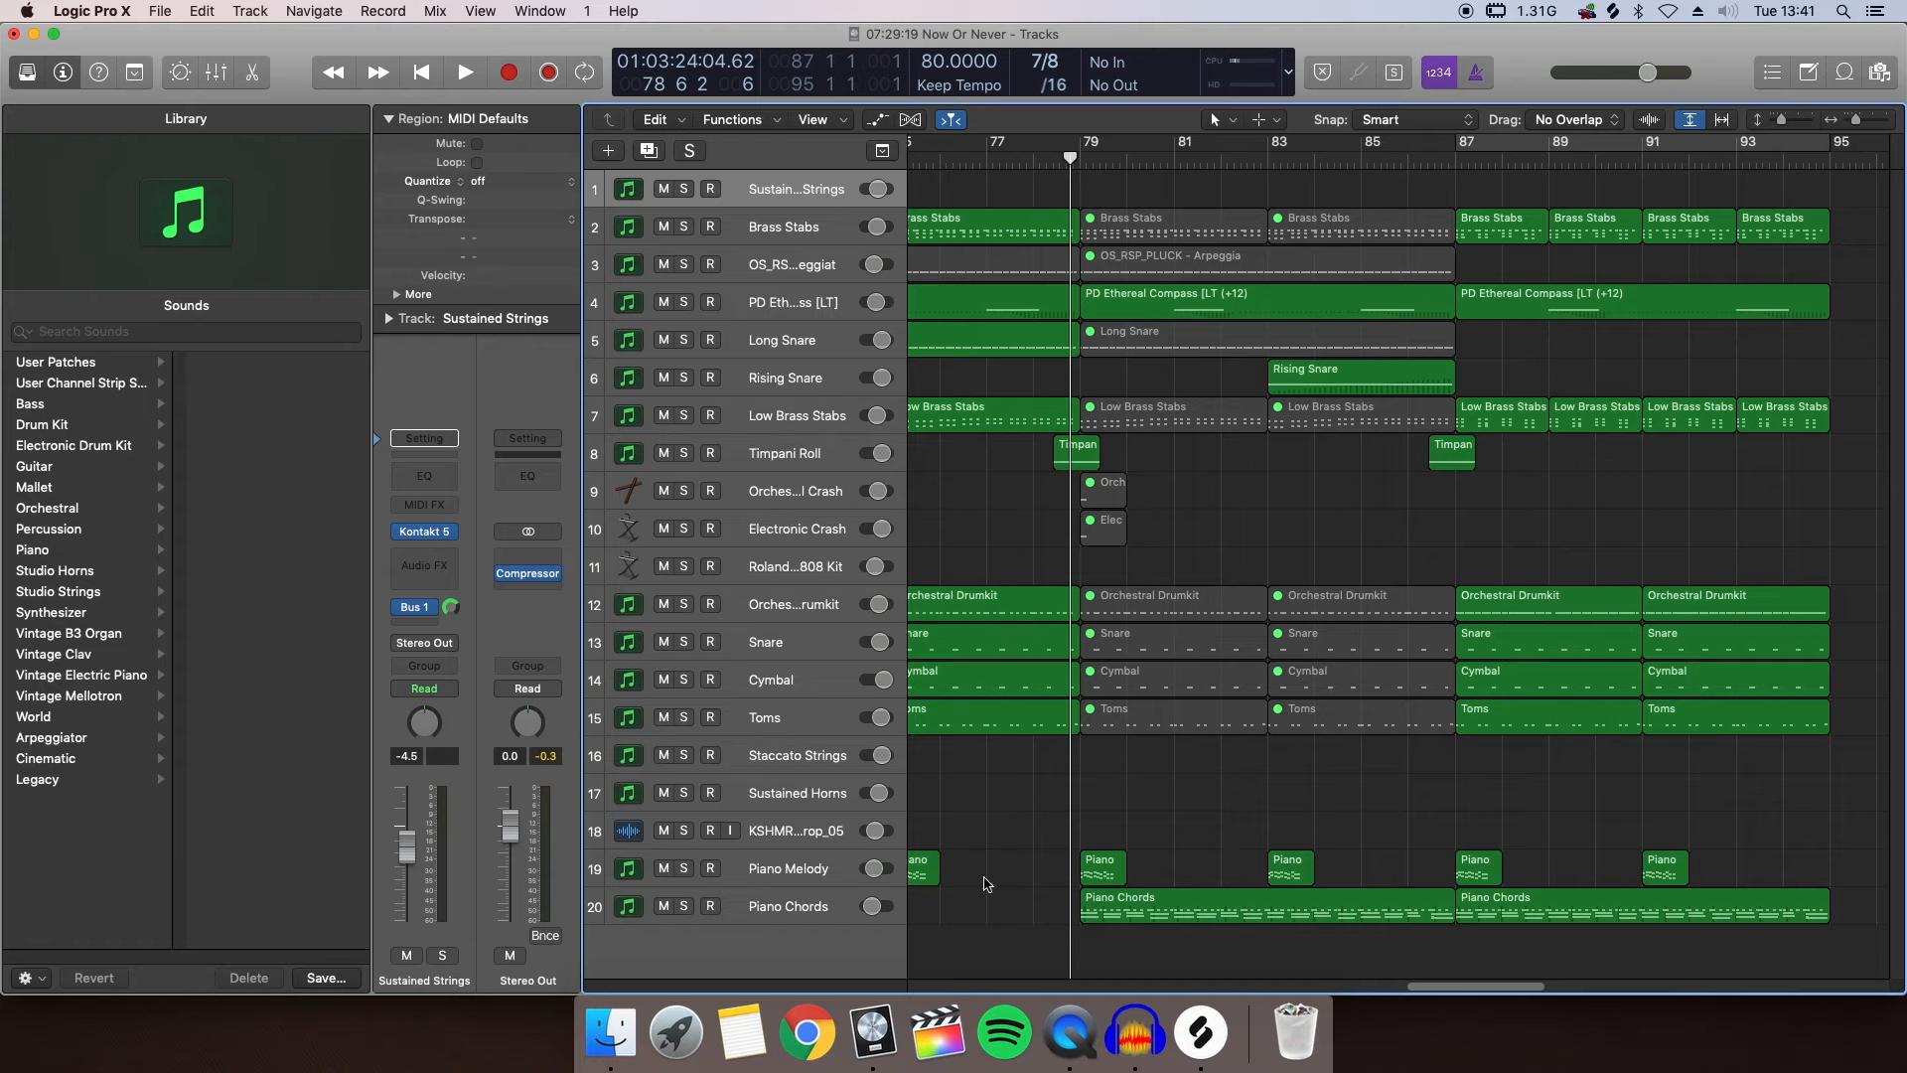
pyautogui.press('s')
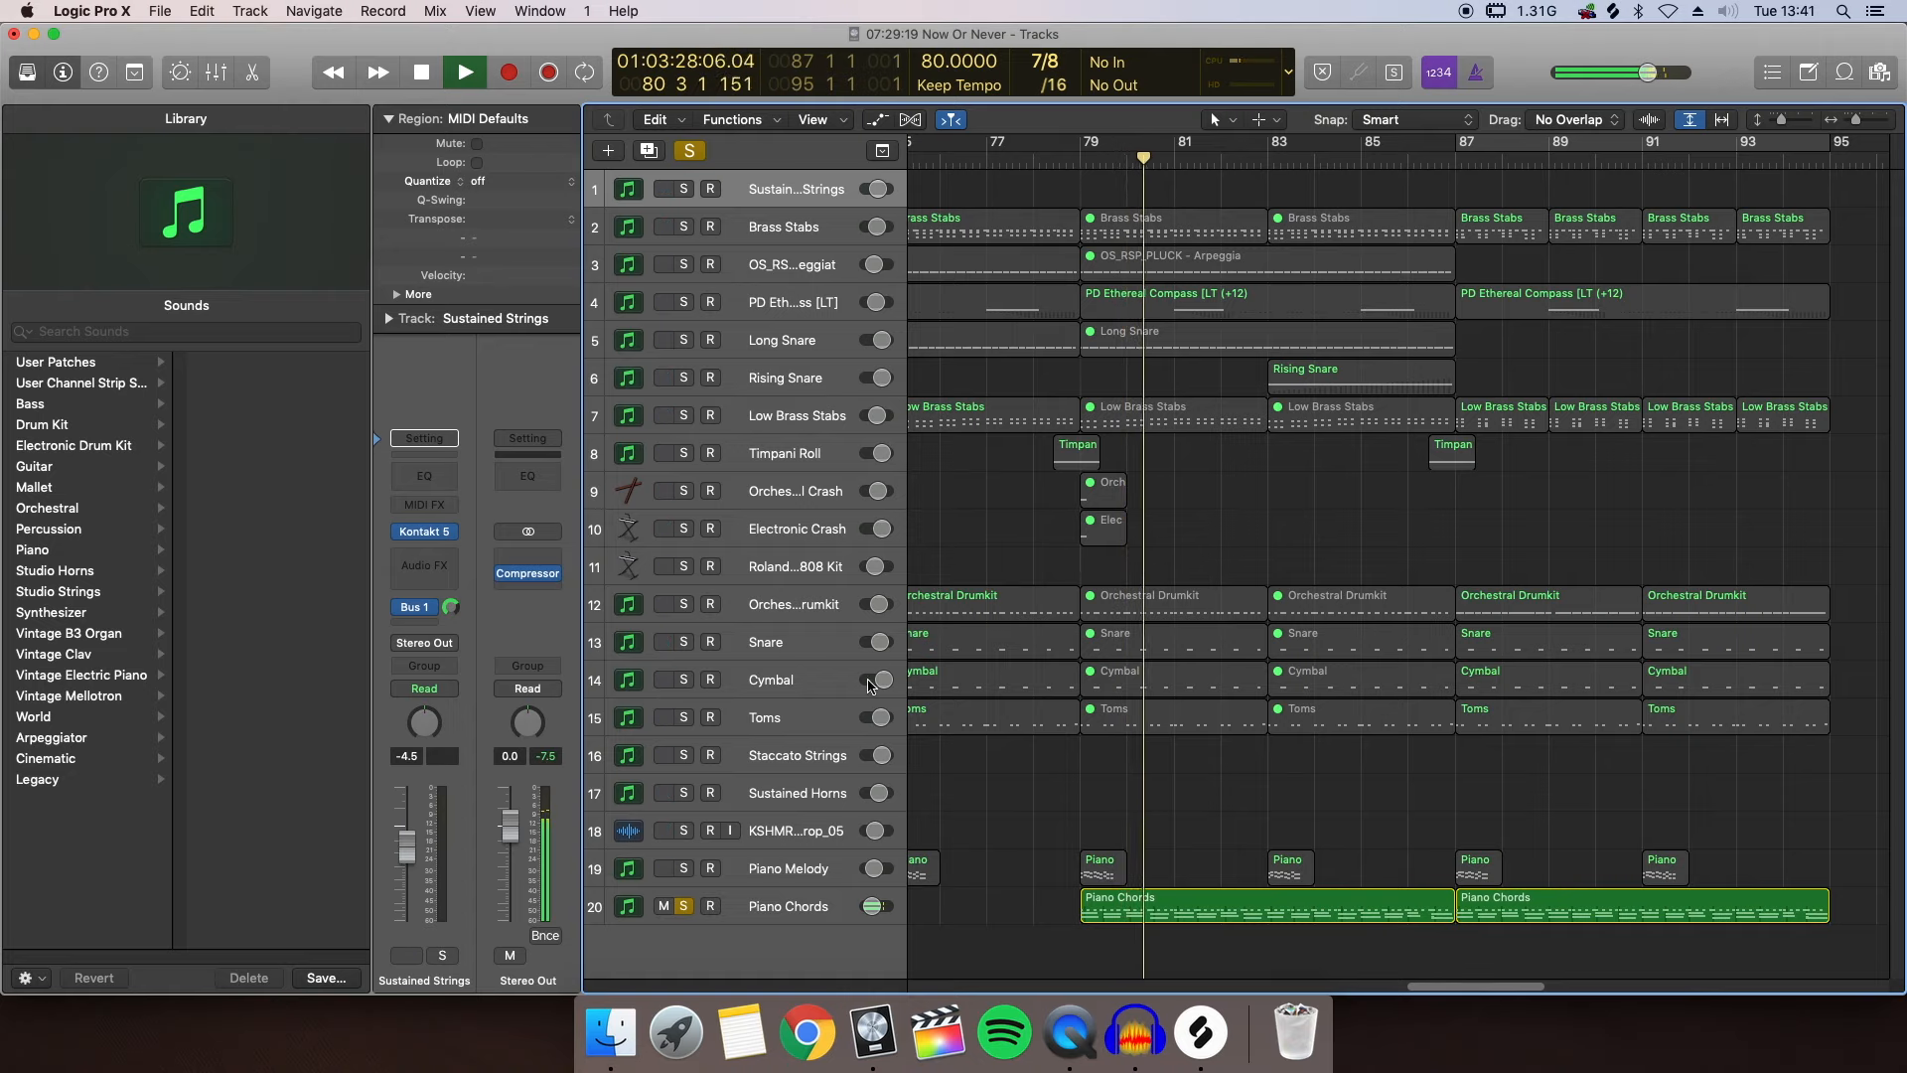
pyautogui.click(684, 906)
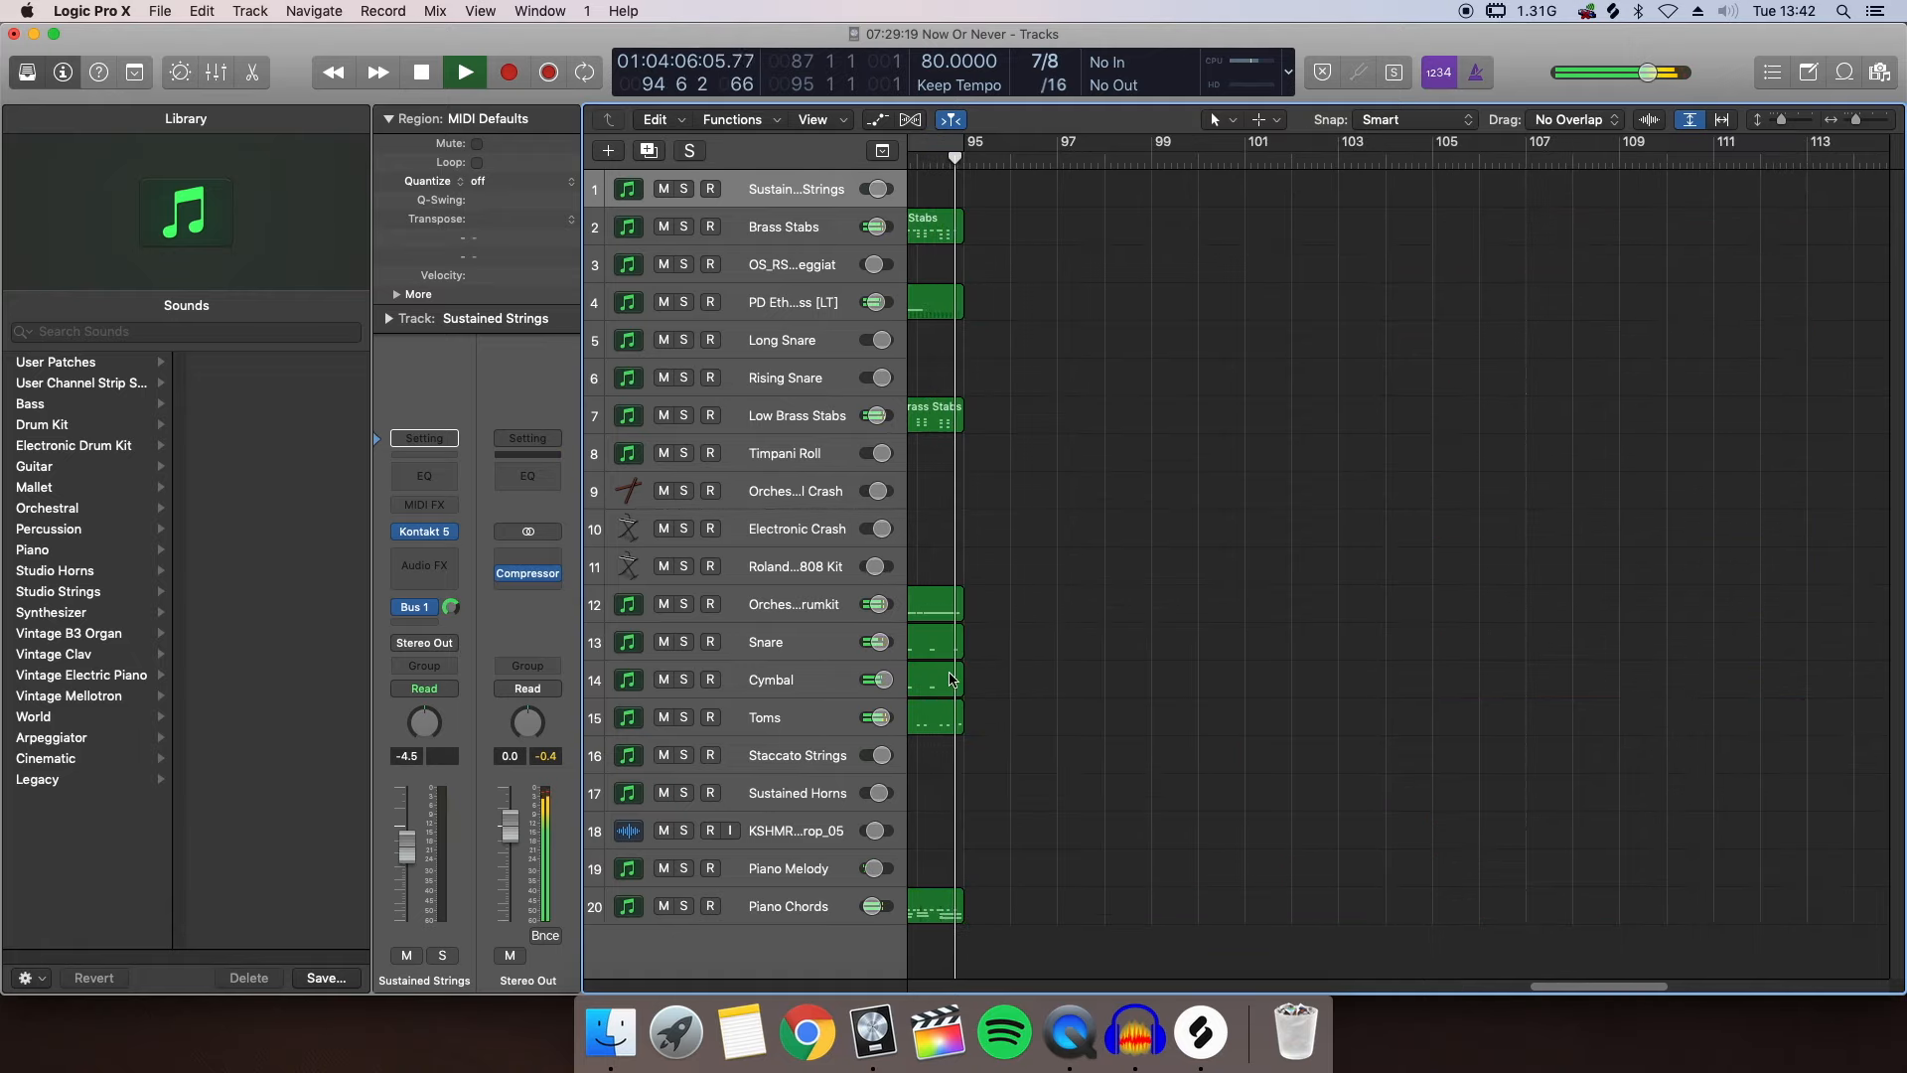
pyautogui.press('space')
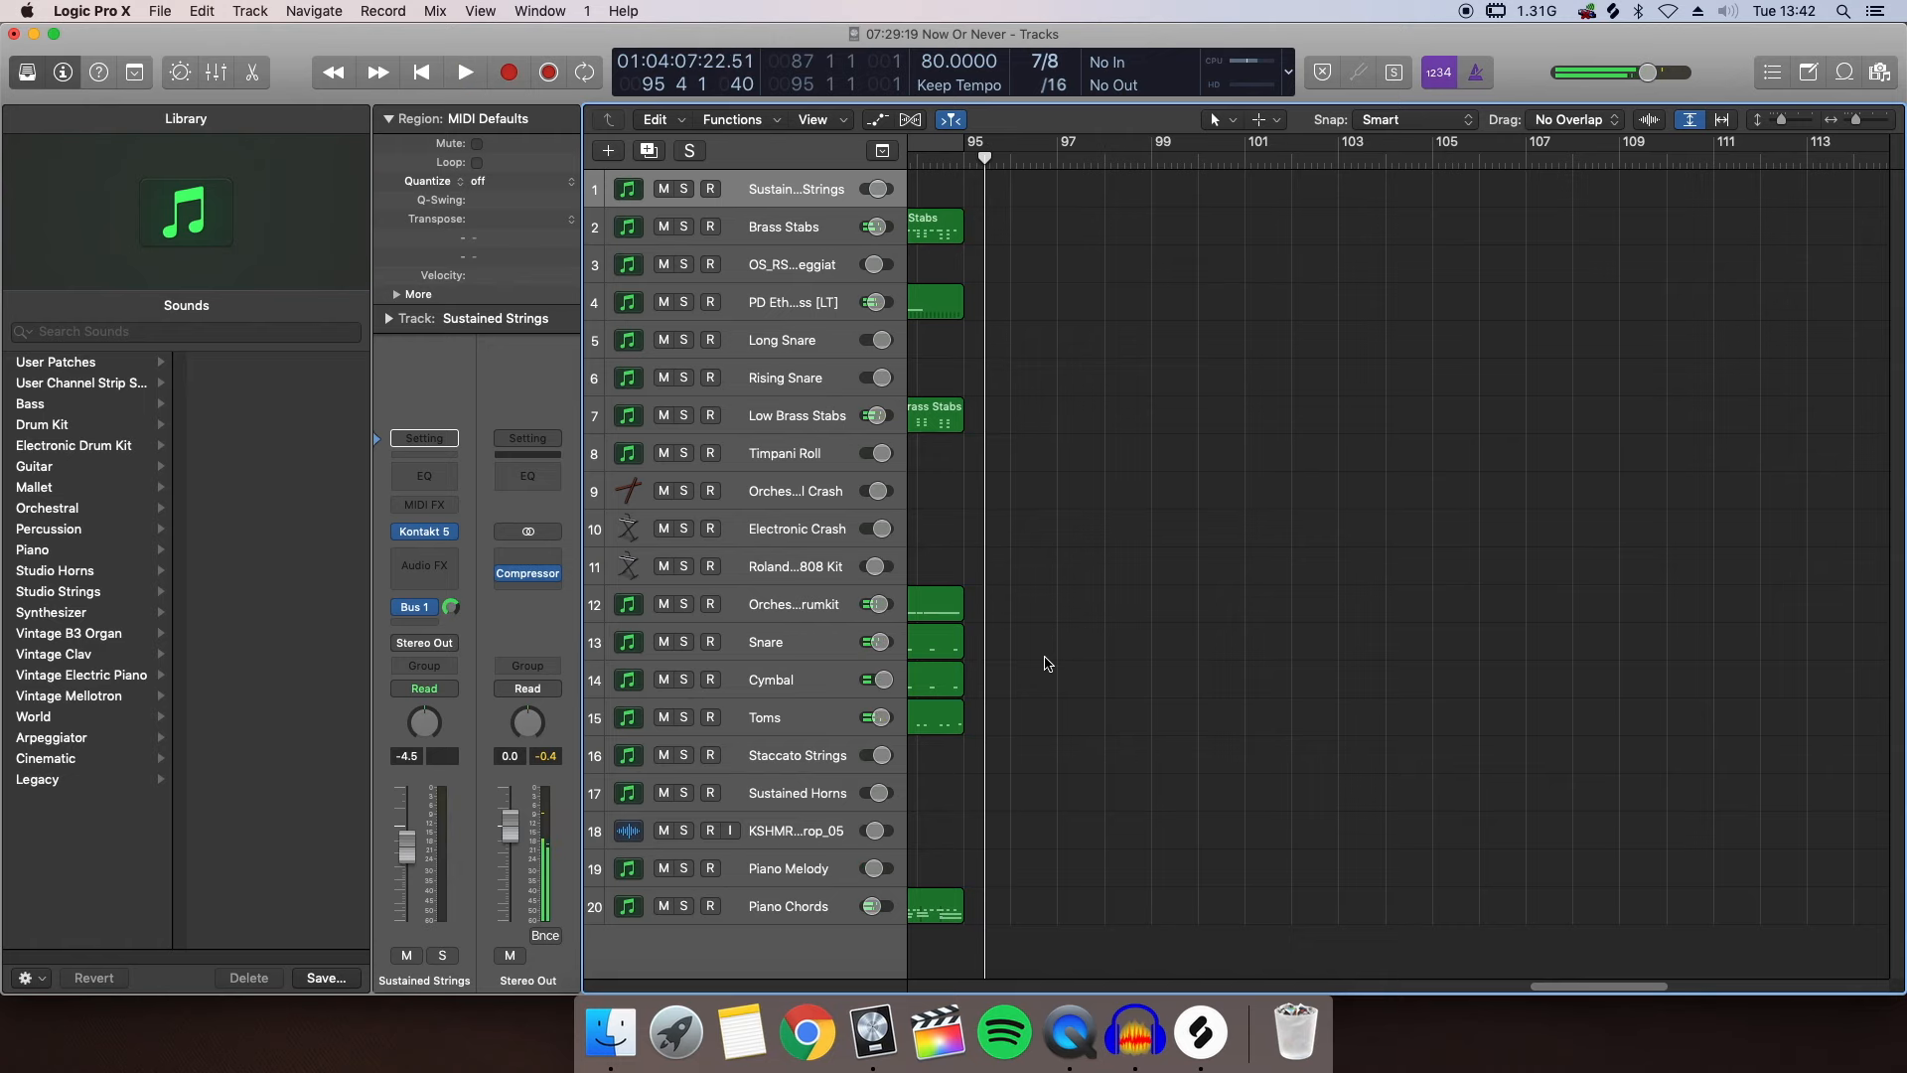
pyautogui.hscroll(-10, 1045, 664)
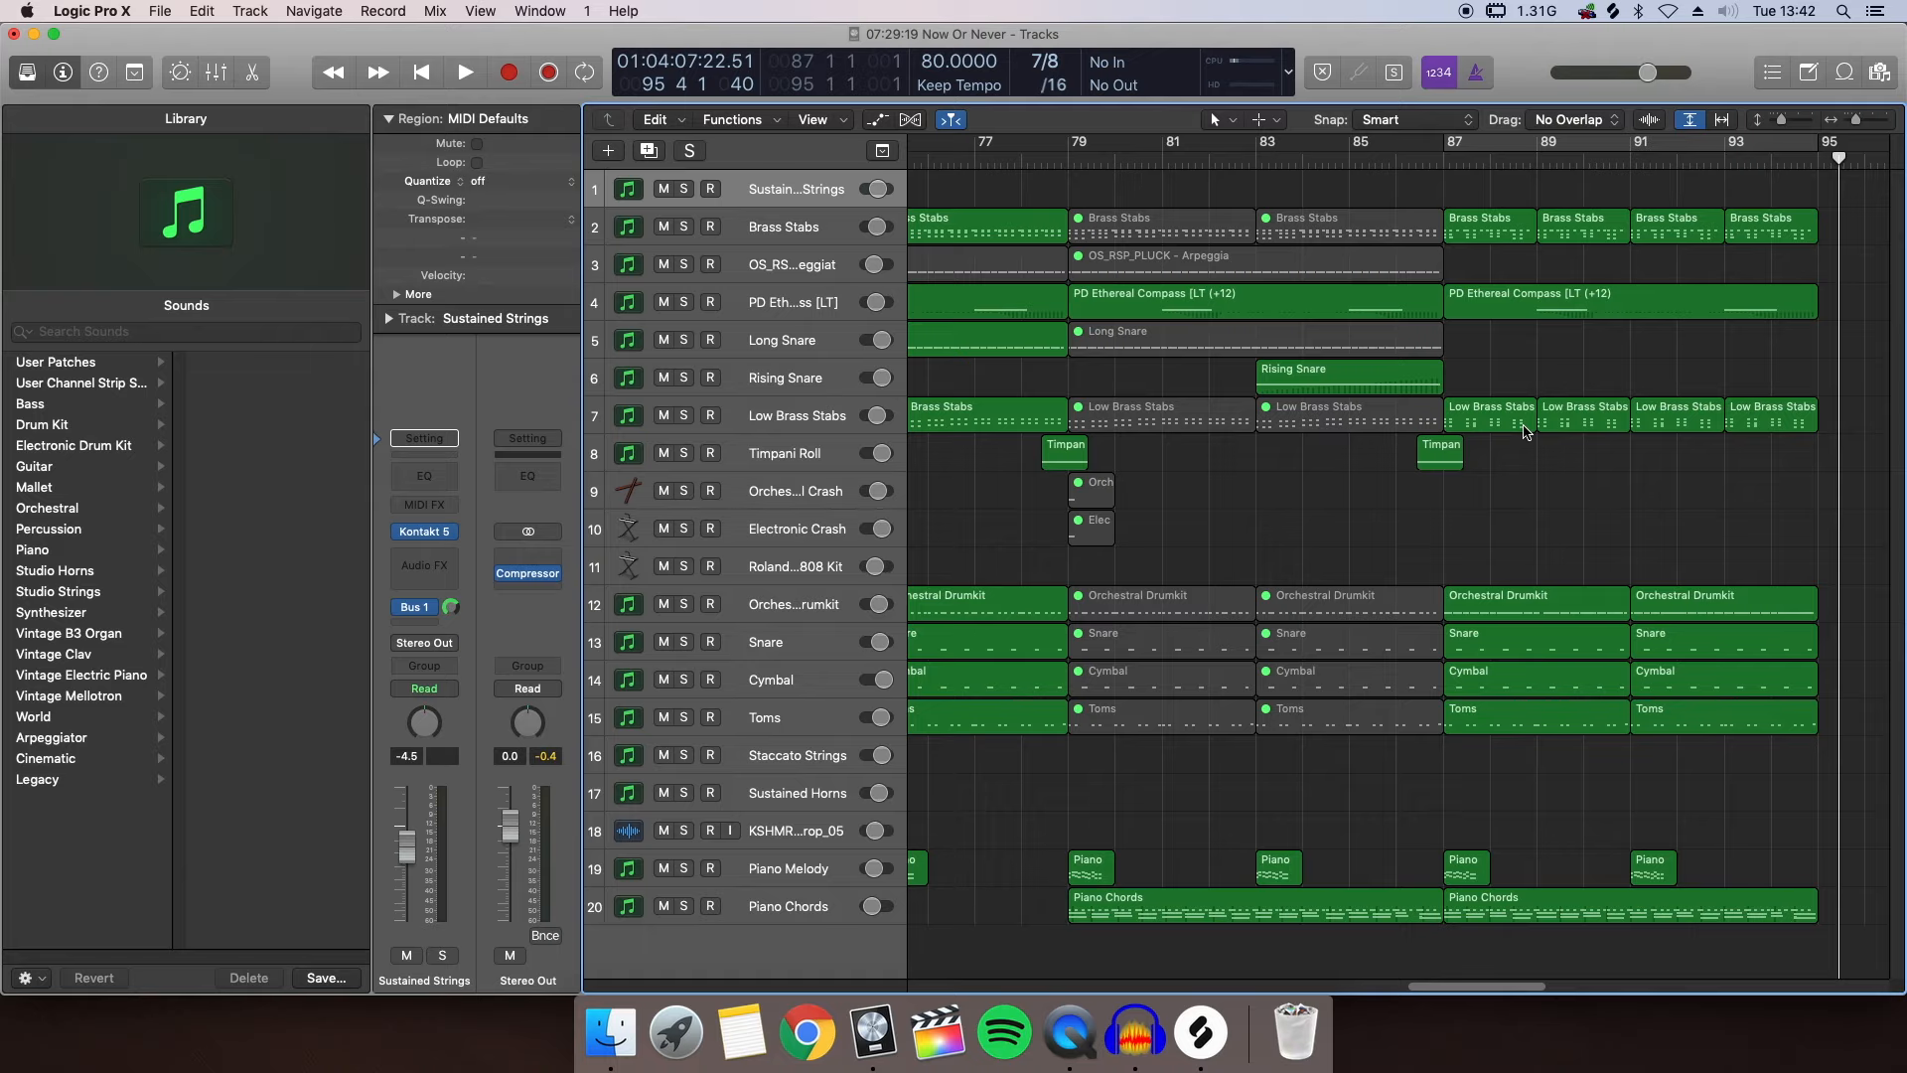
pyautogui.hscroll(-1, 1507, 473)
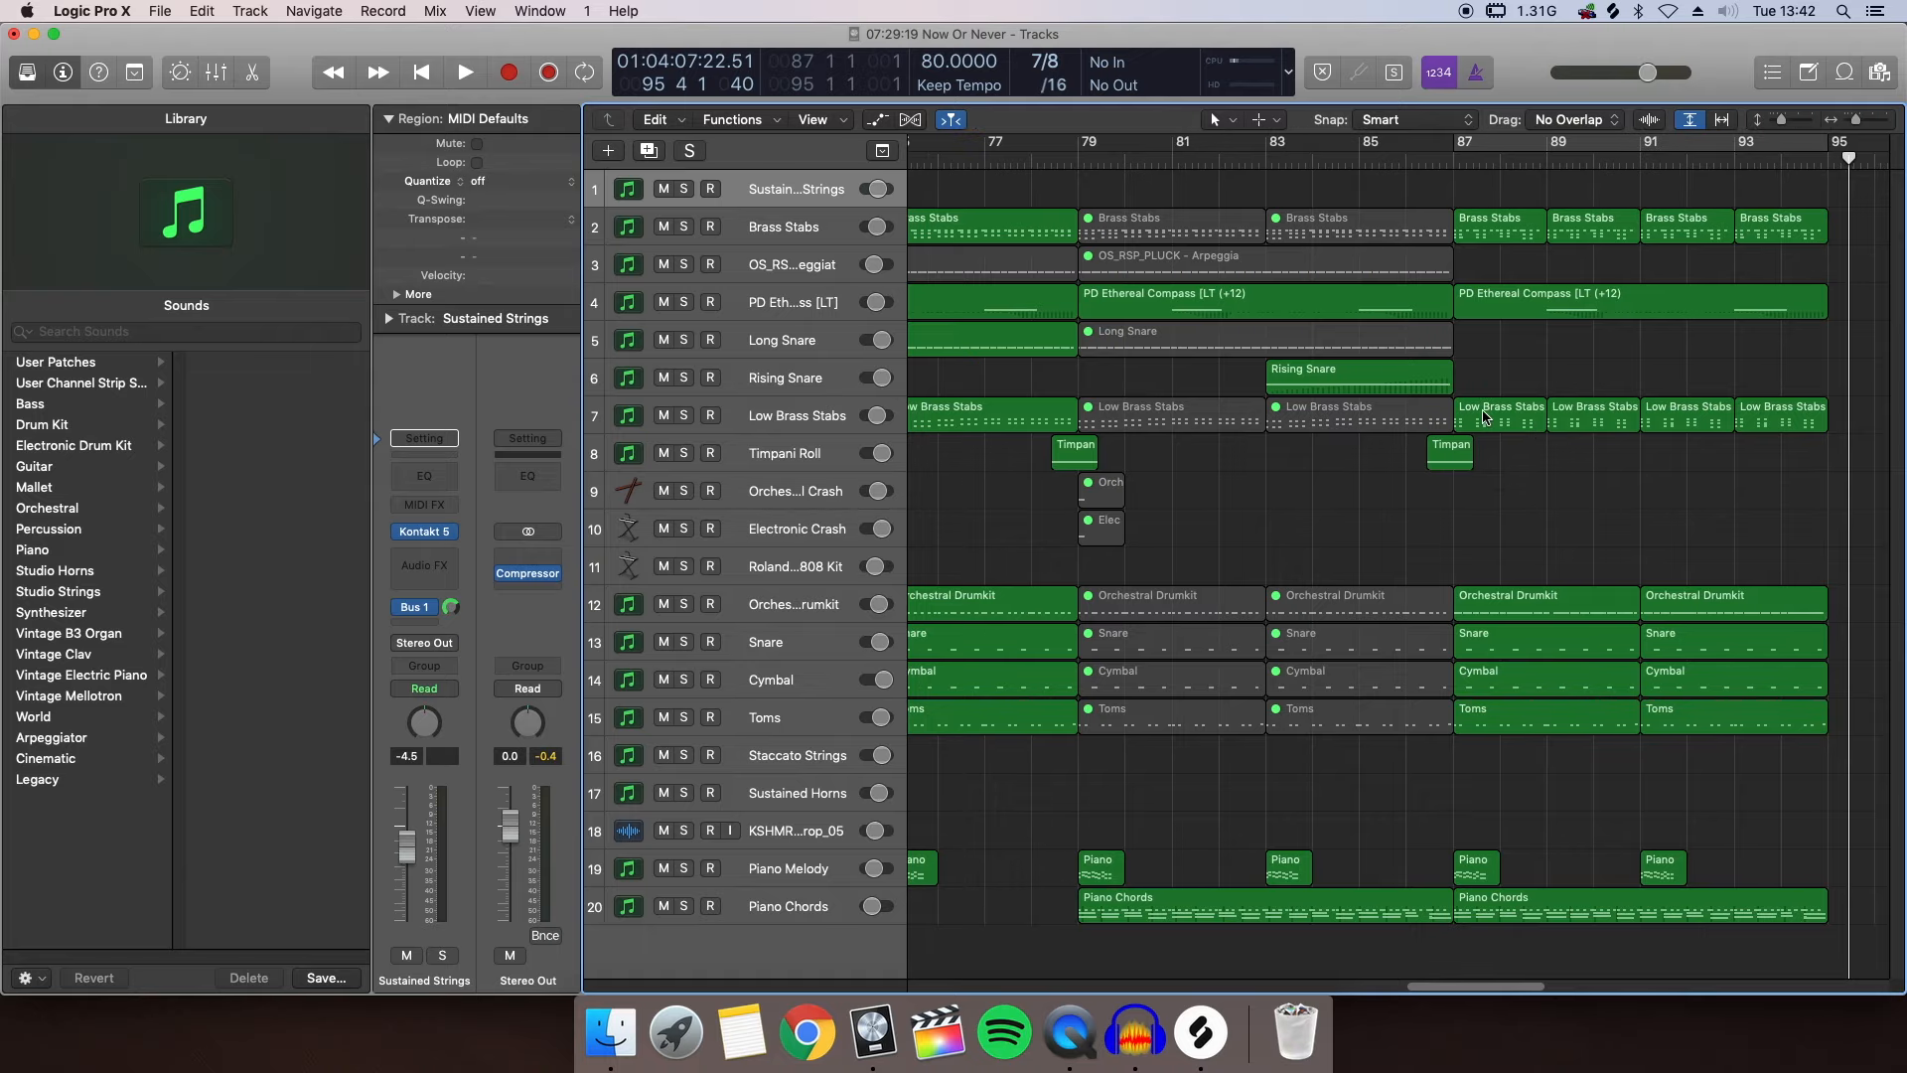